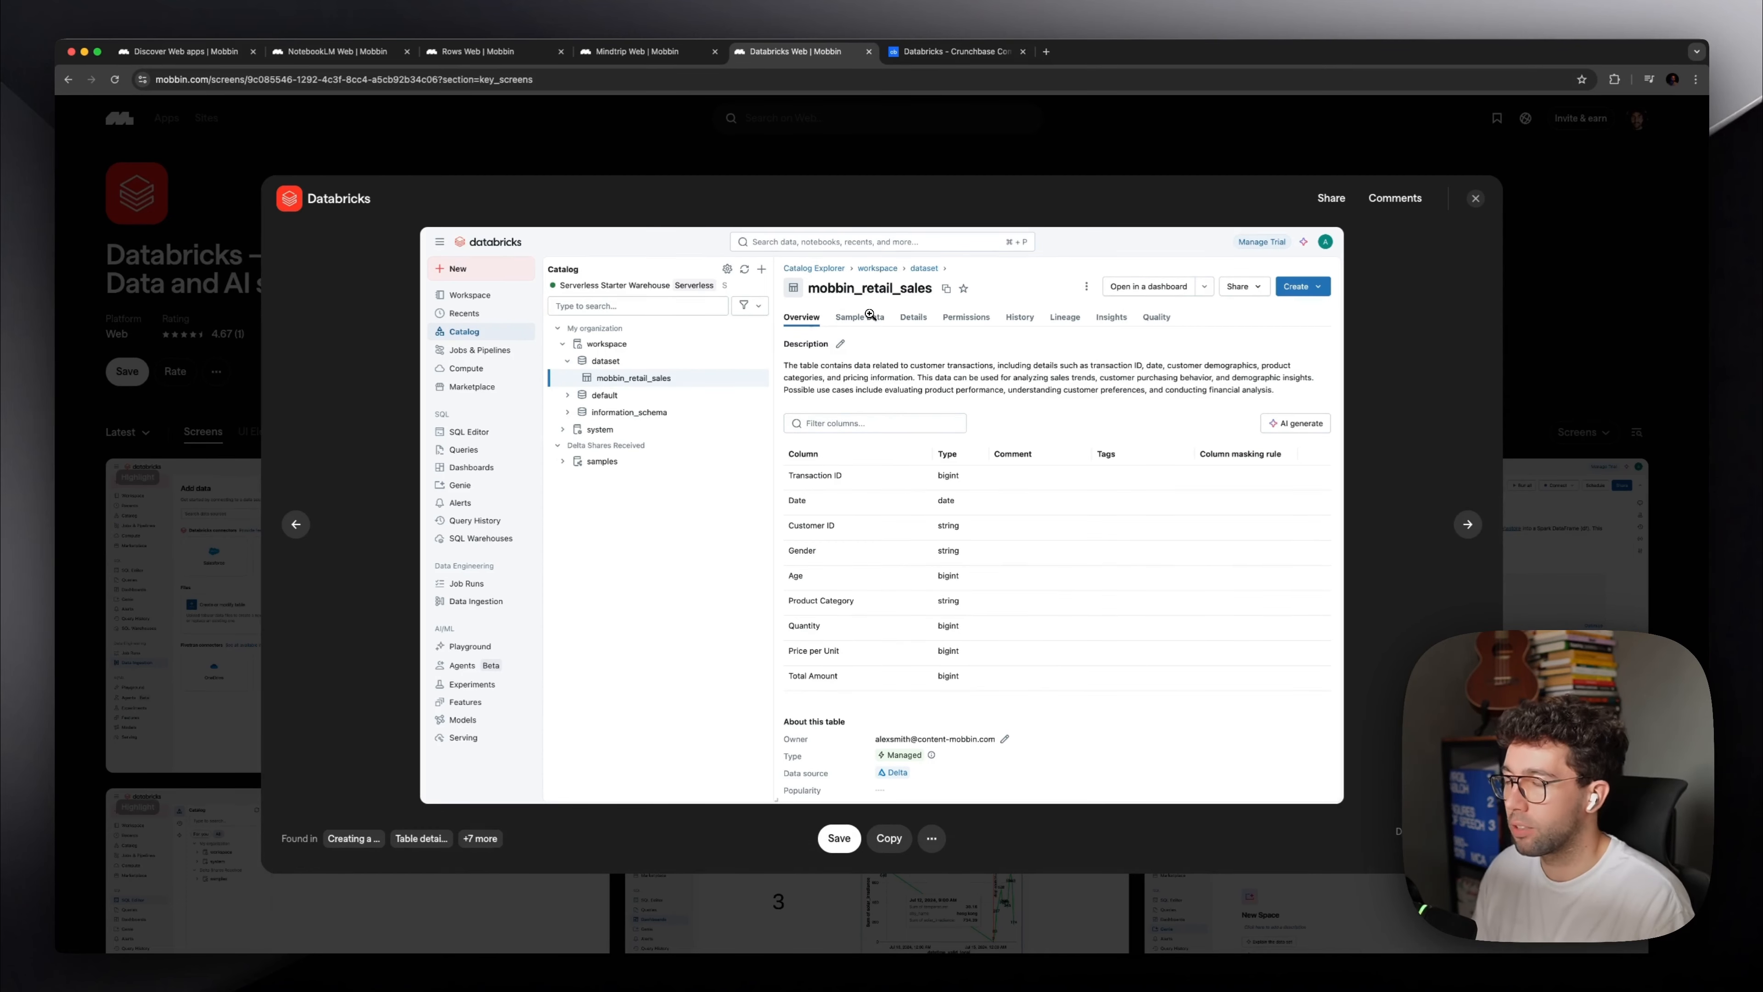
Examine the Databricks mobbin_retail_sales catalog screenshot up close, including its sidebar and table overview.
click(790, 274)
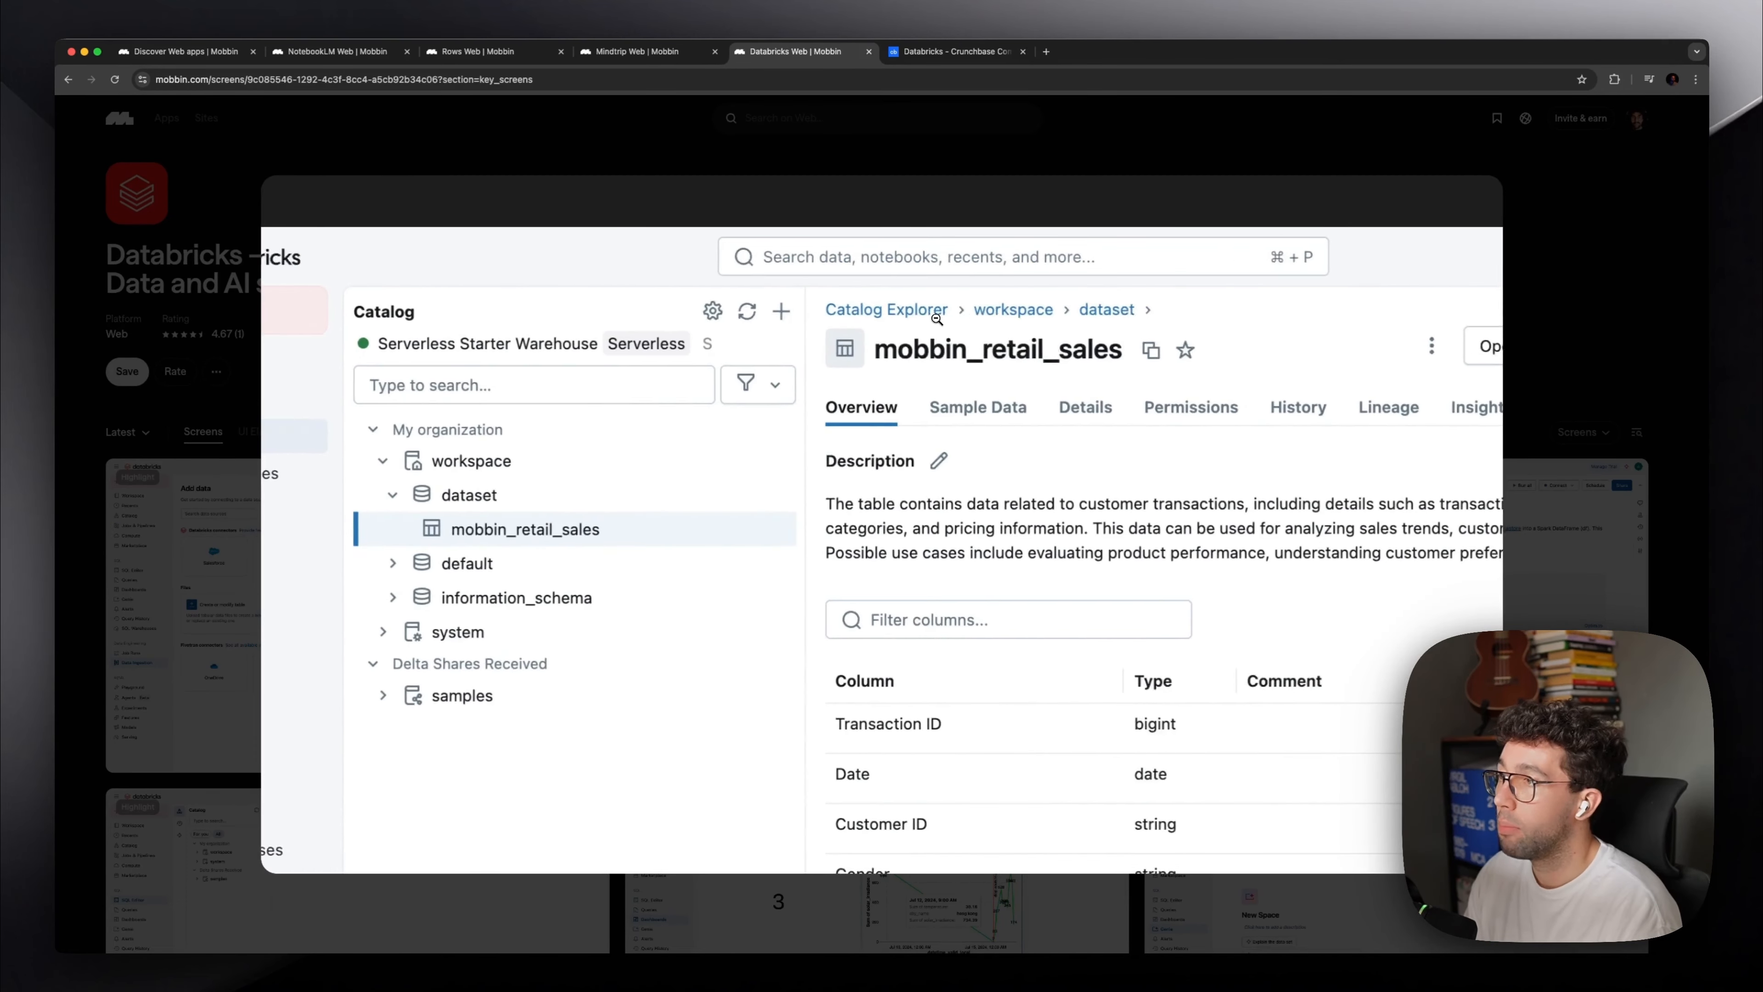
click(722, 306)
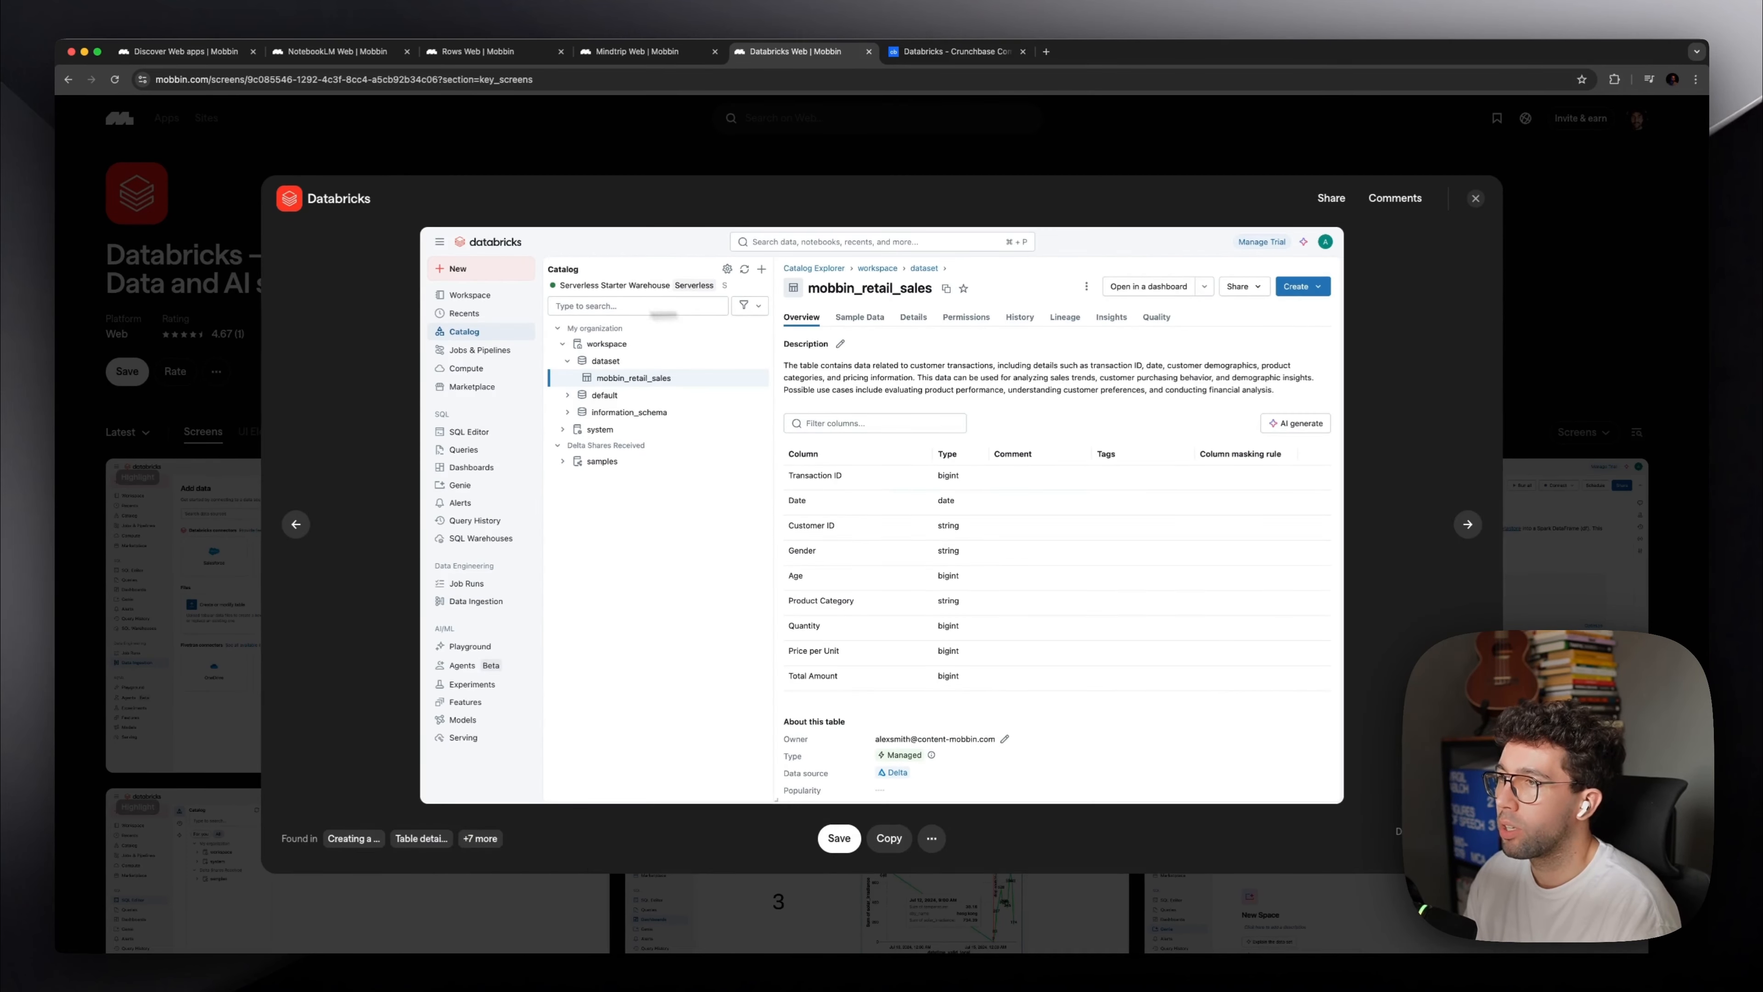
click(455, 287)
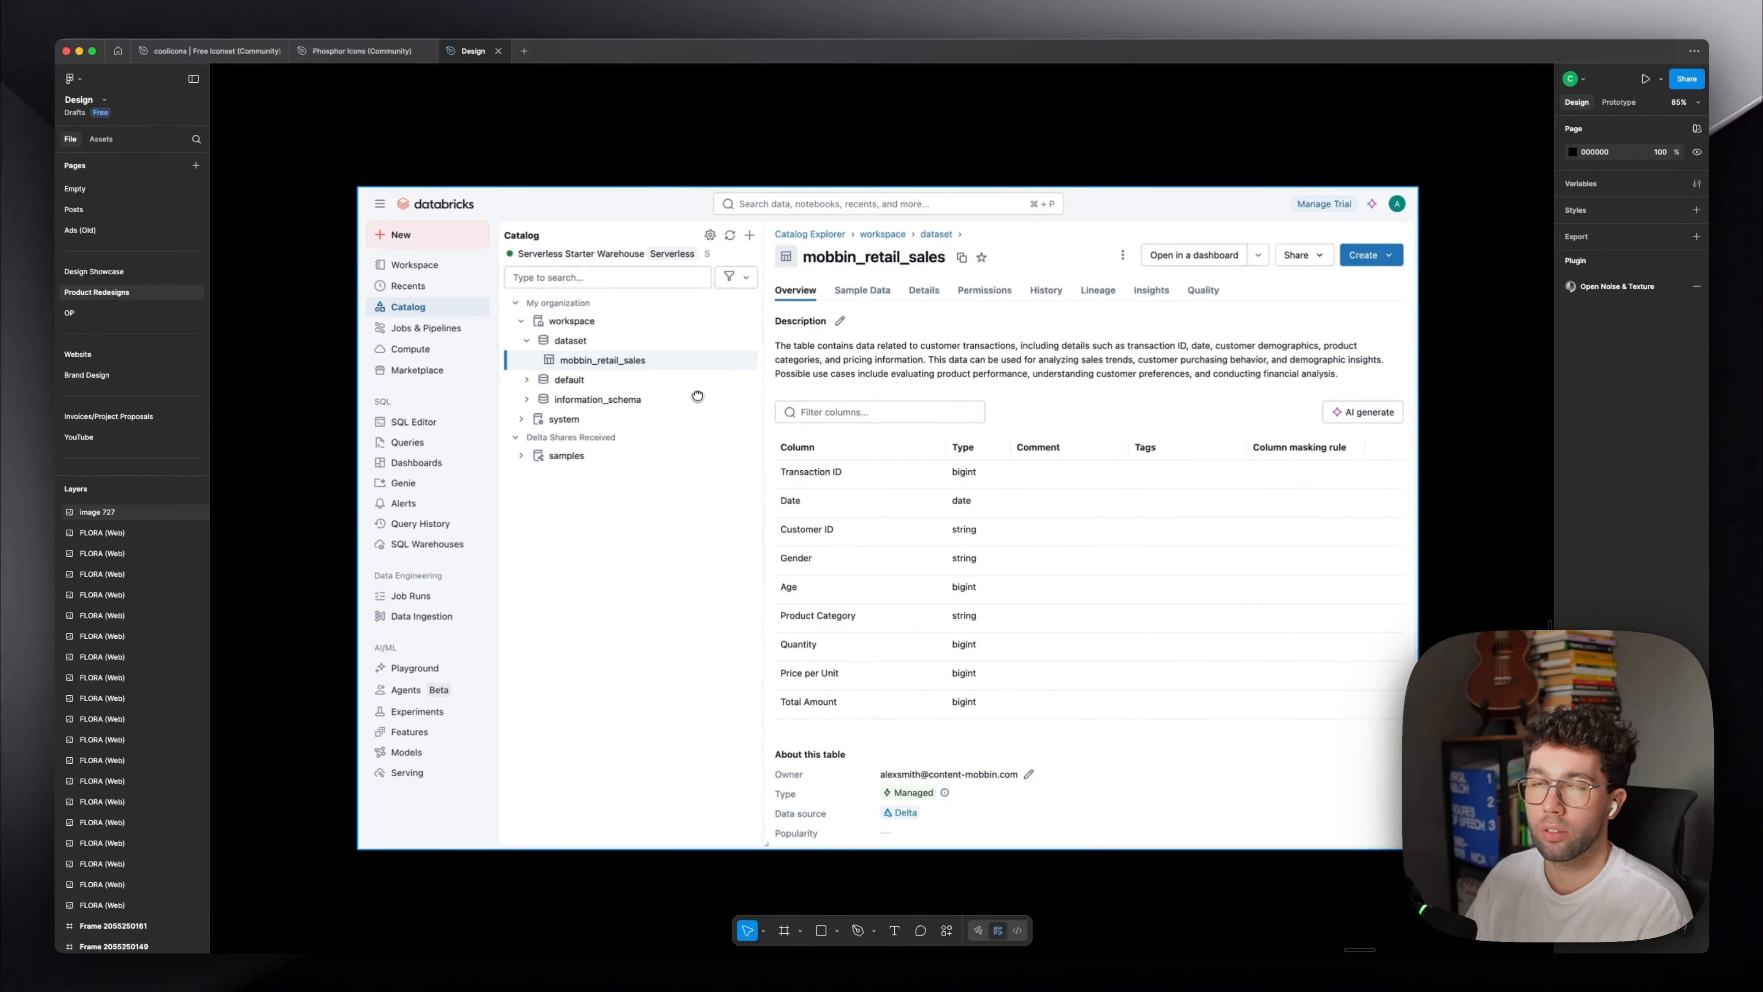
In the Figma design file, paste a framed copy of the screenshot and draw a 223 × 36 frame over its Catalog sidebar item.
key(super+v)
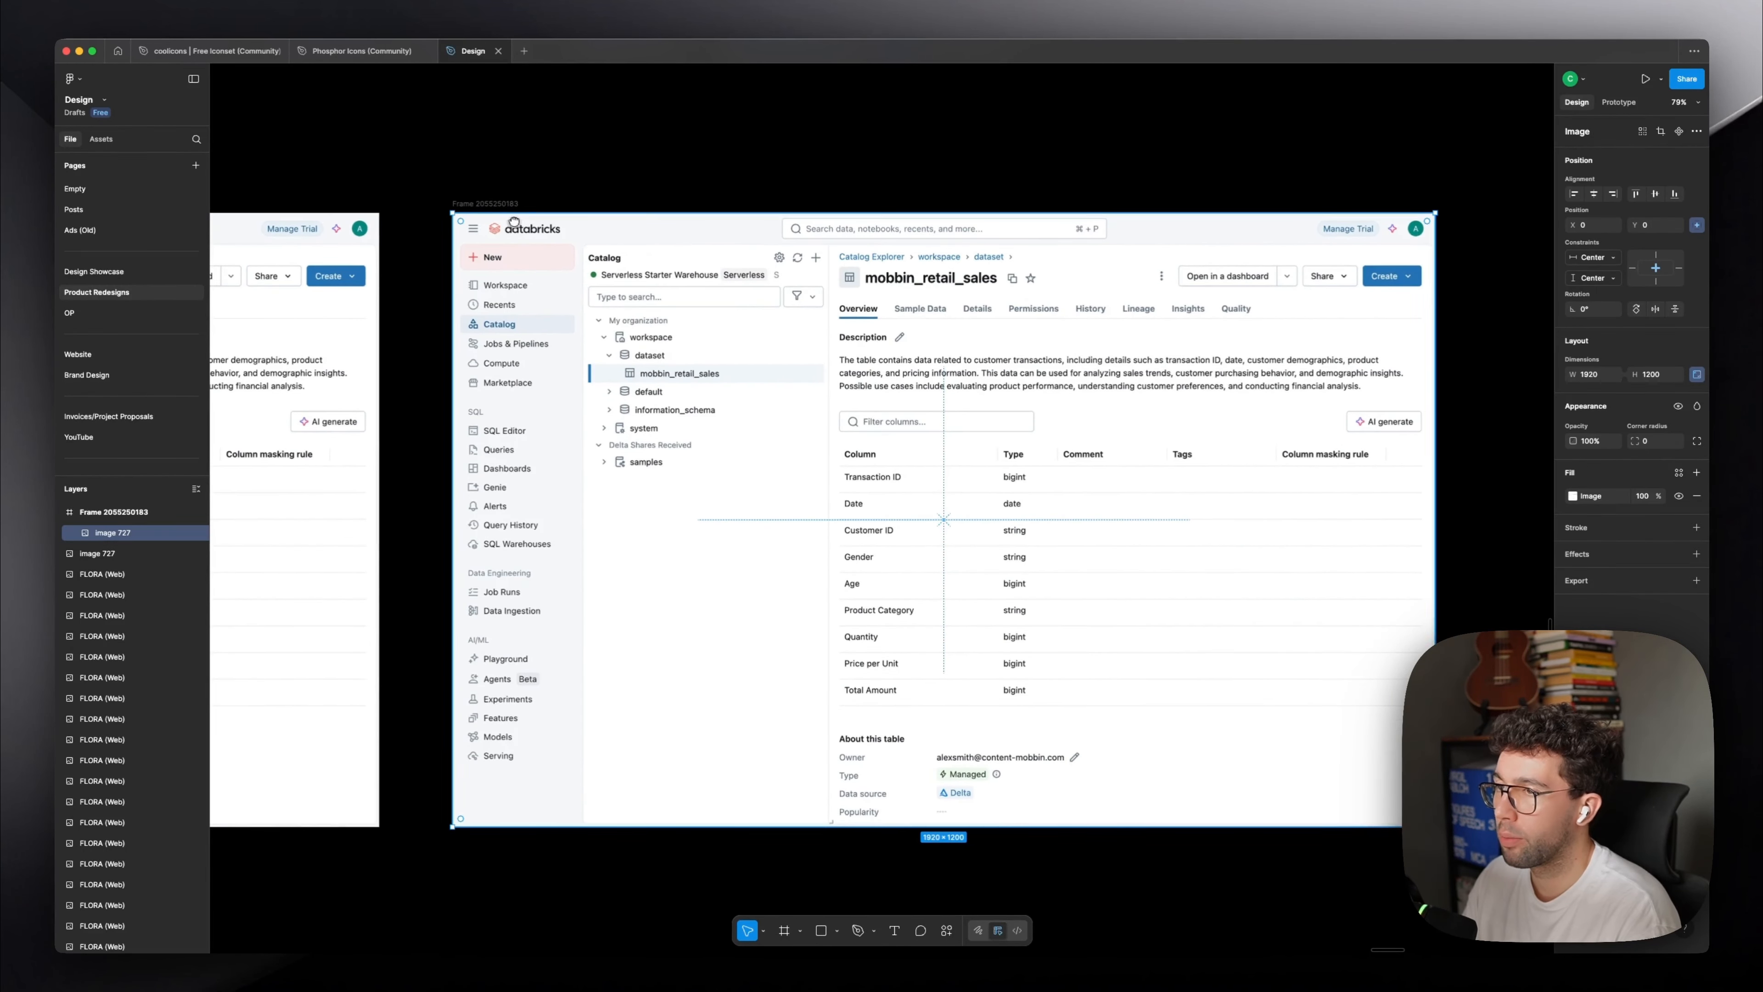
scroll(436, 255, up, 6)
key(f)
drag(628, 501, 958, 552)
scroll(684, 459, up, 4)
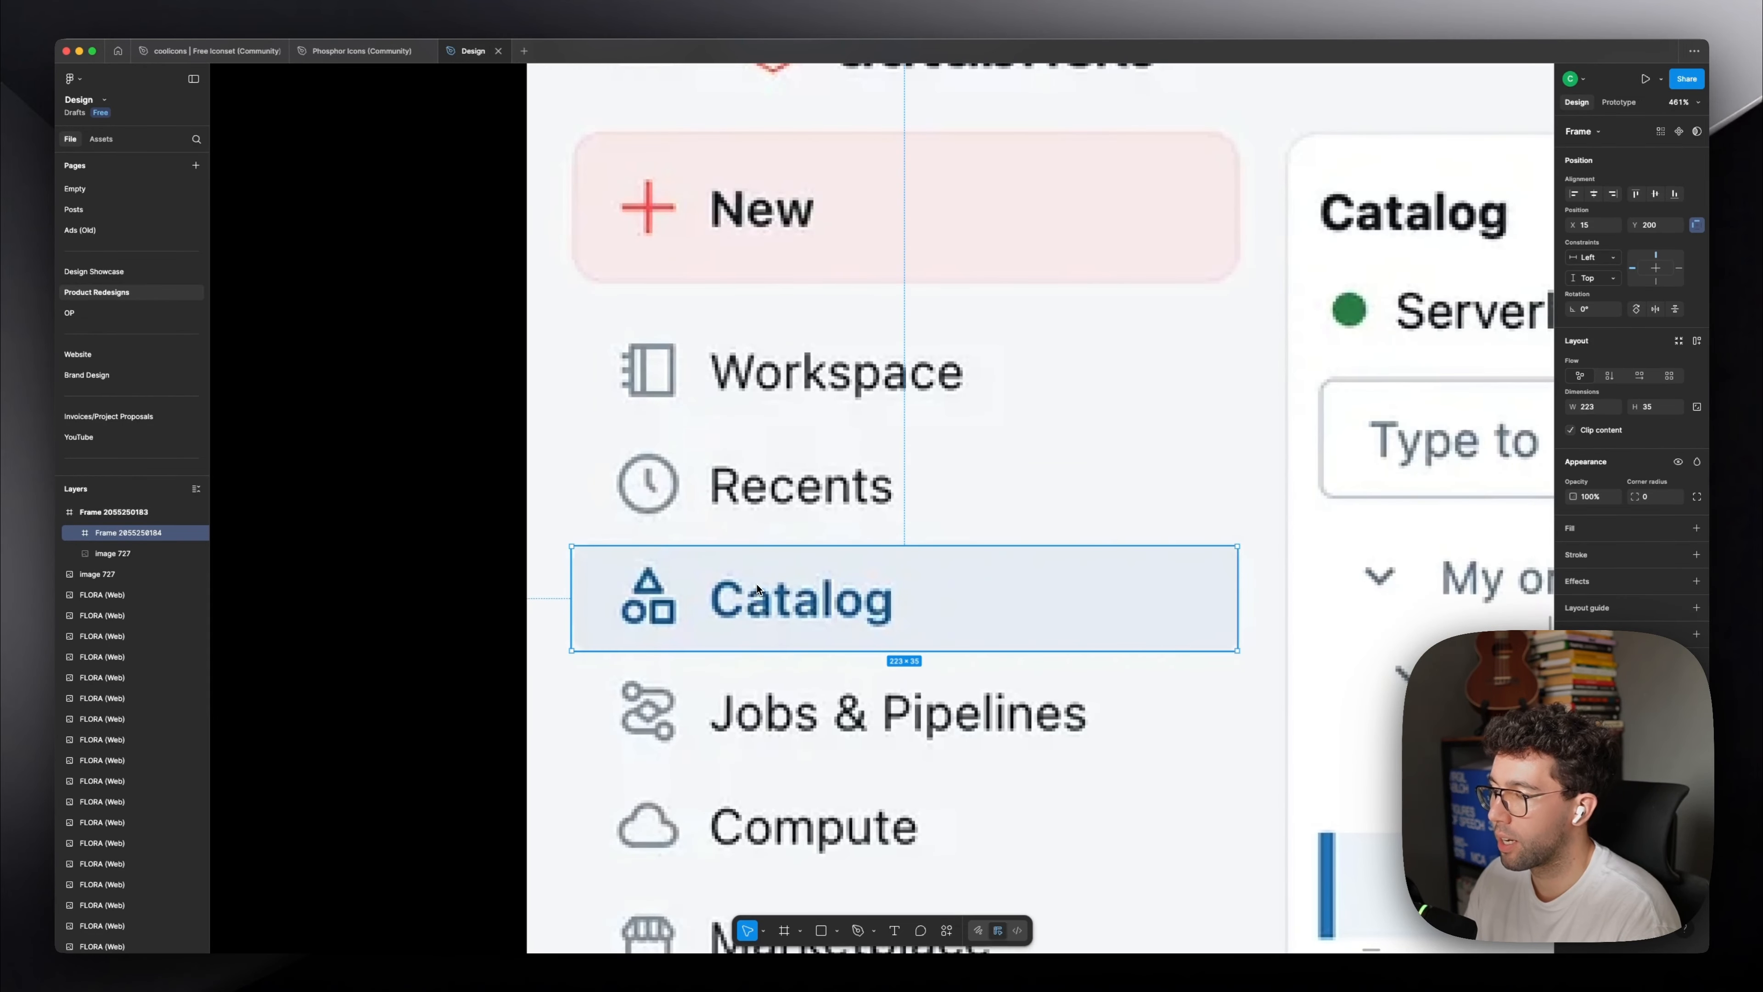
scroll(757, 589, up, 2)
drag(804, 534, 797, 530)
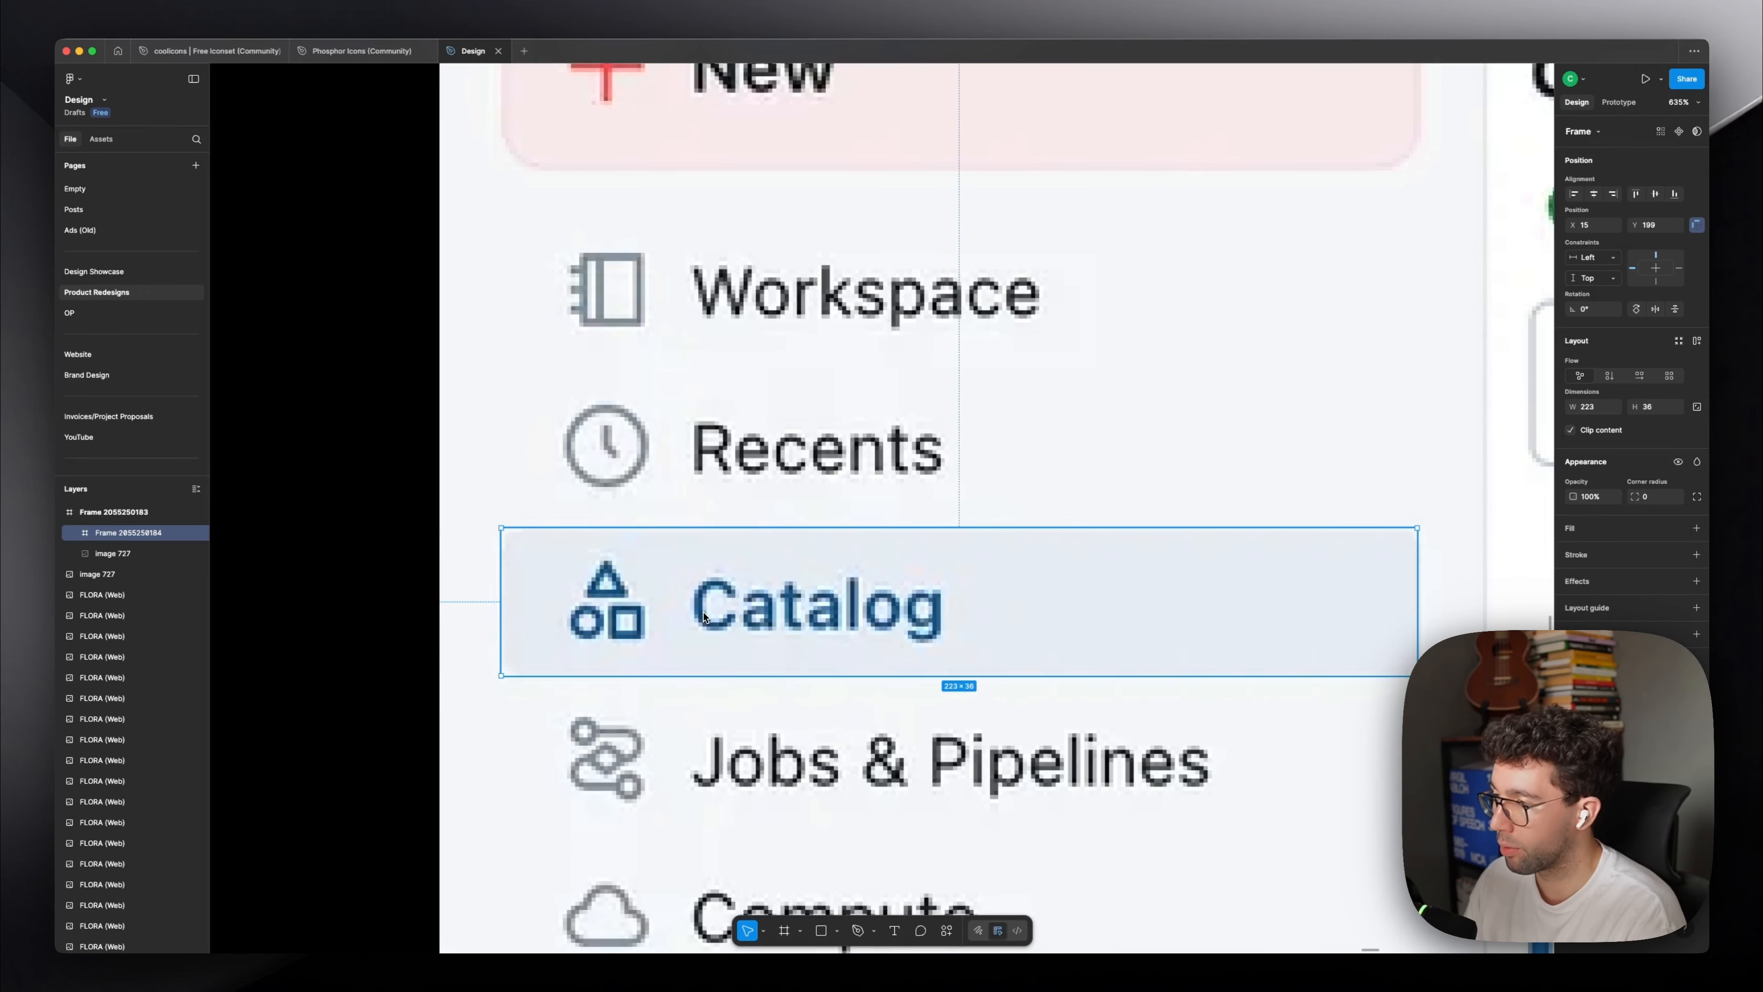
Add a "Catalog" text label in Inter Medium over the Catalog item inside the small frame.
scroll(703, 617, up, 2)
double_click(703, 617)
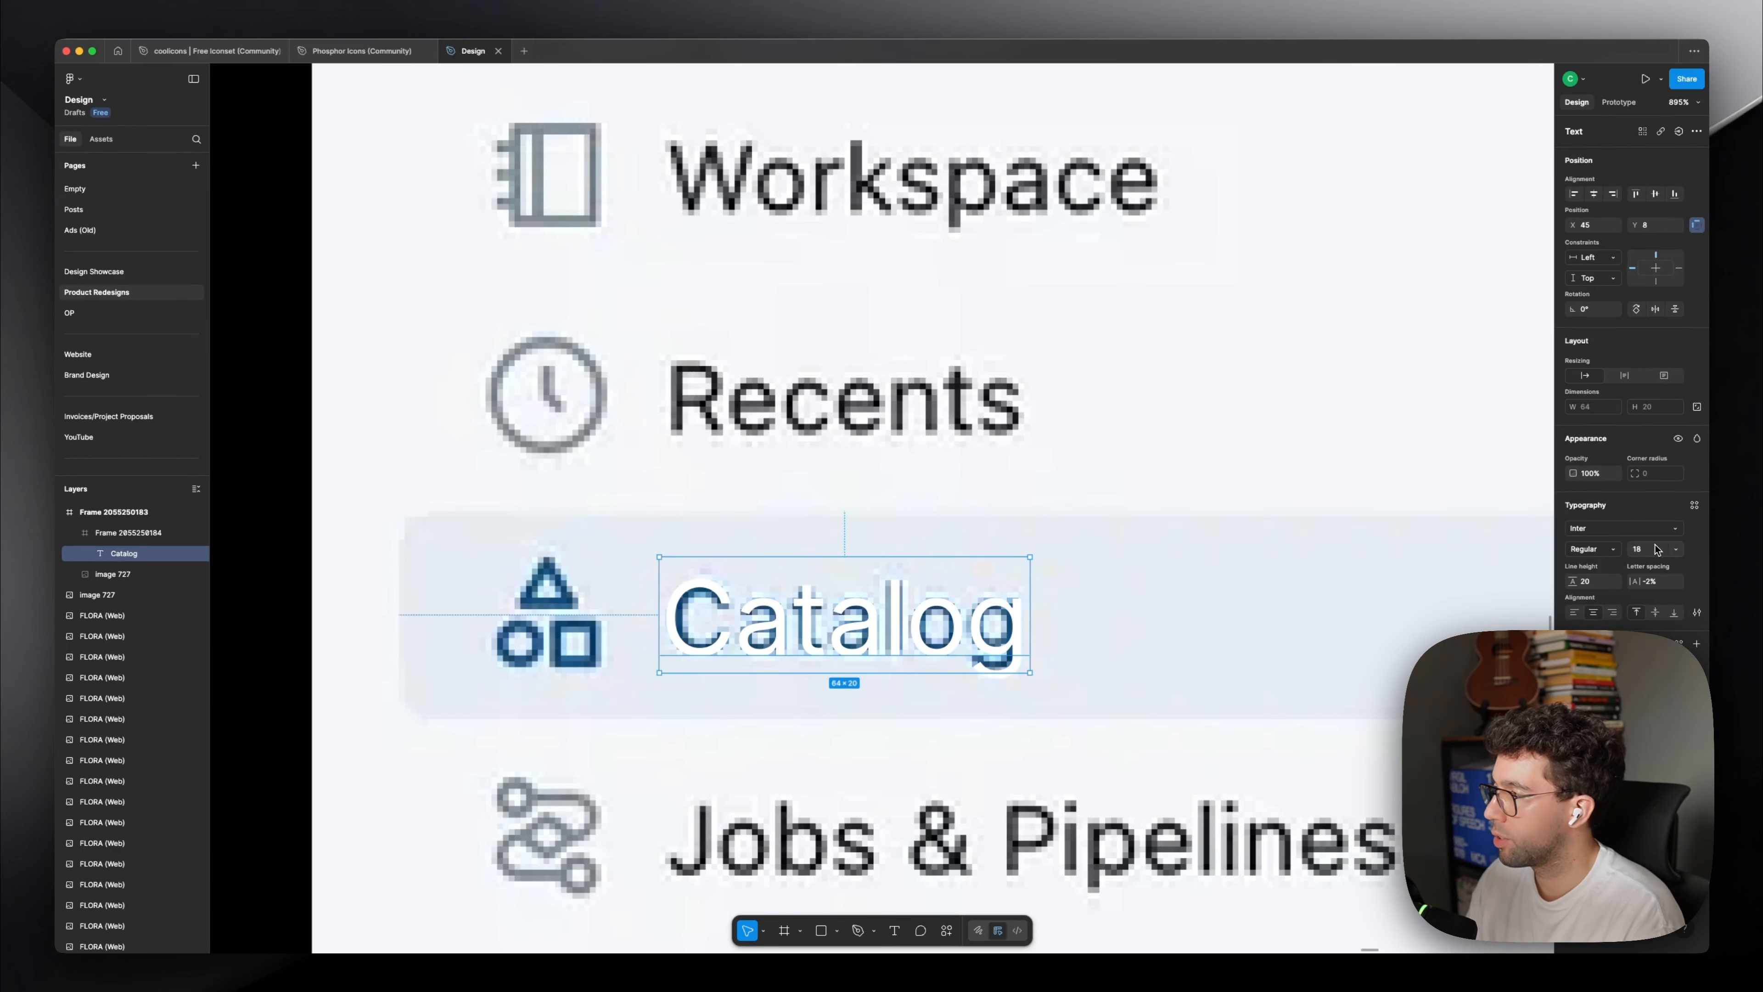
click(1594, 549)
click(1602, 565)
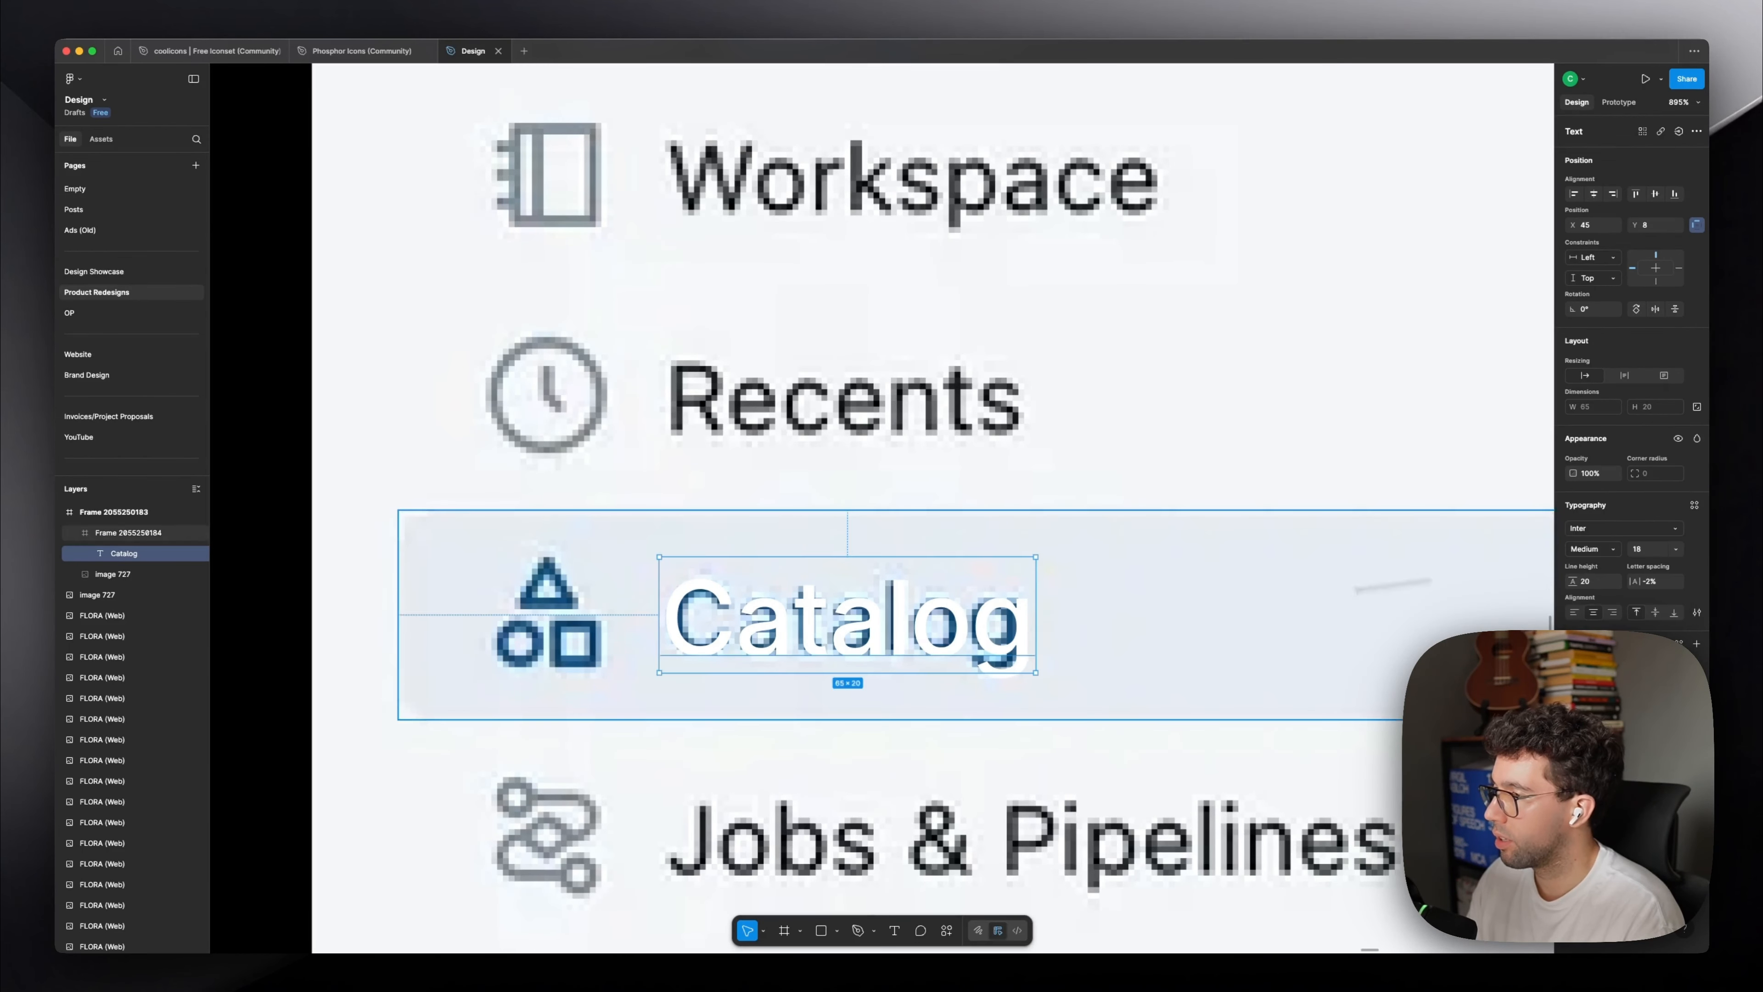
scroll(786, 615, down, 2)
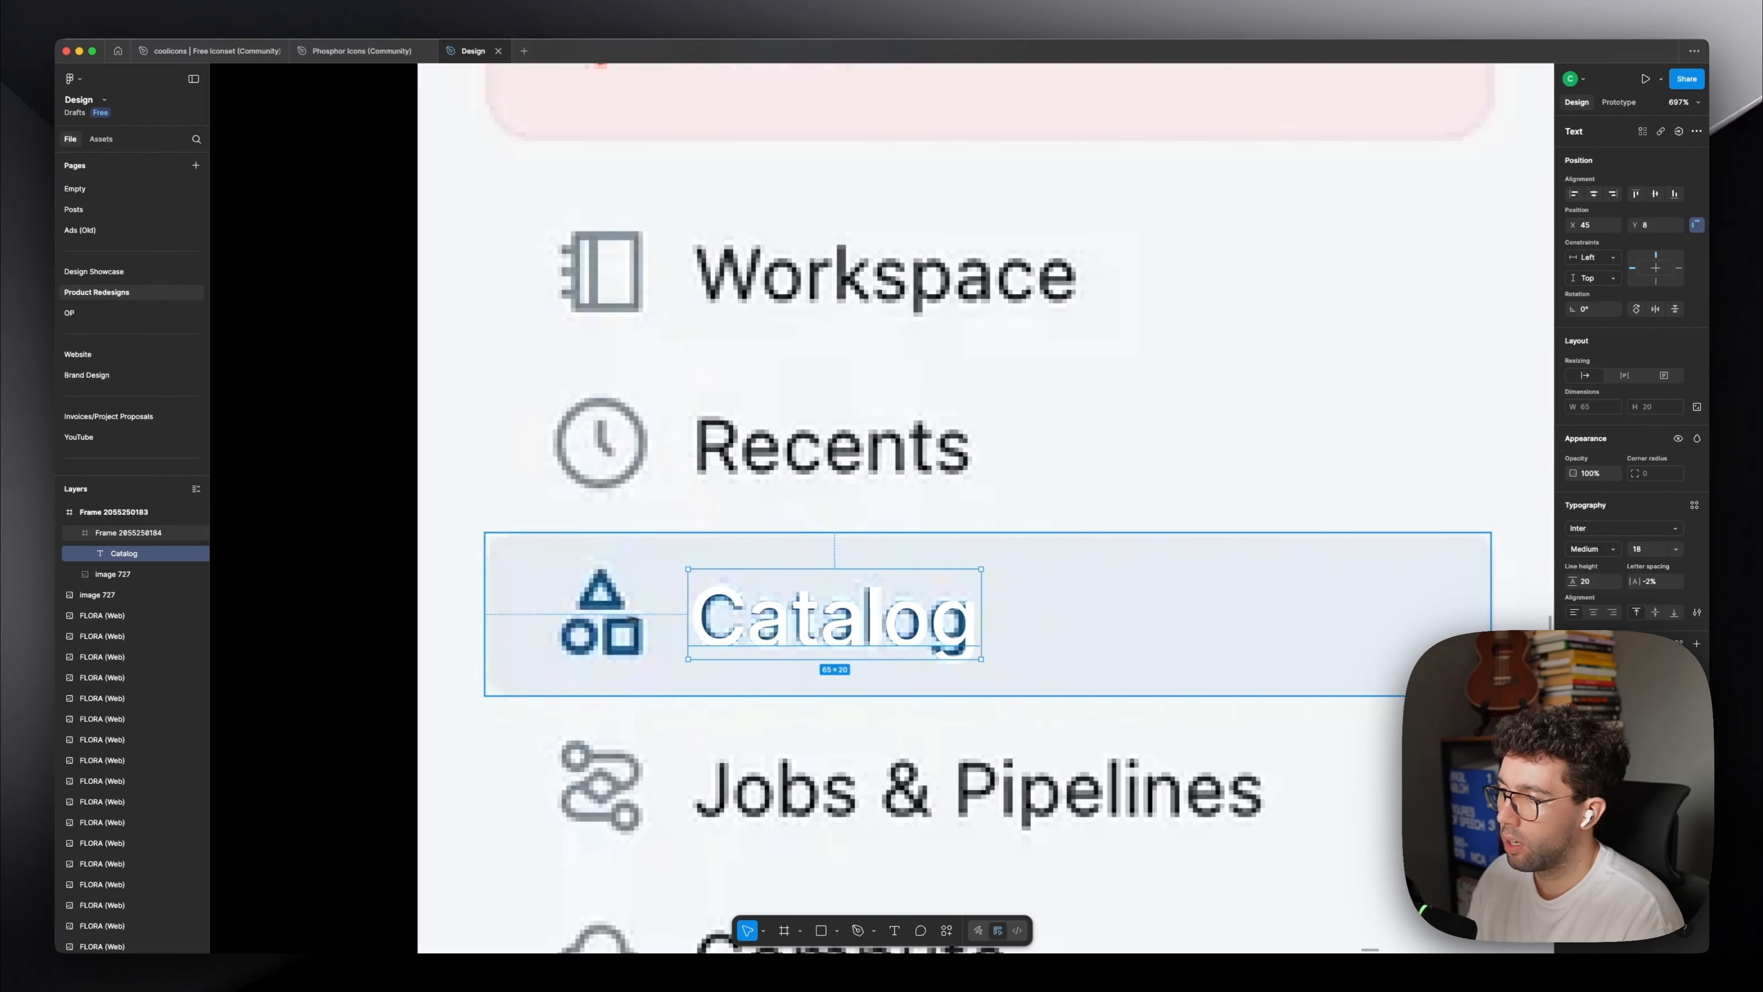
Copy the CirclesFour icon from the Phosphor Icons file and place it before the Catalog label in the sidebar item.
click(374, 60)
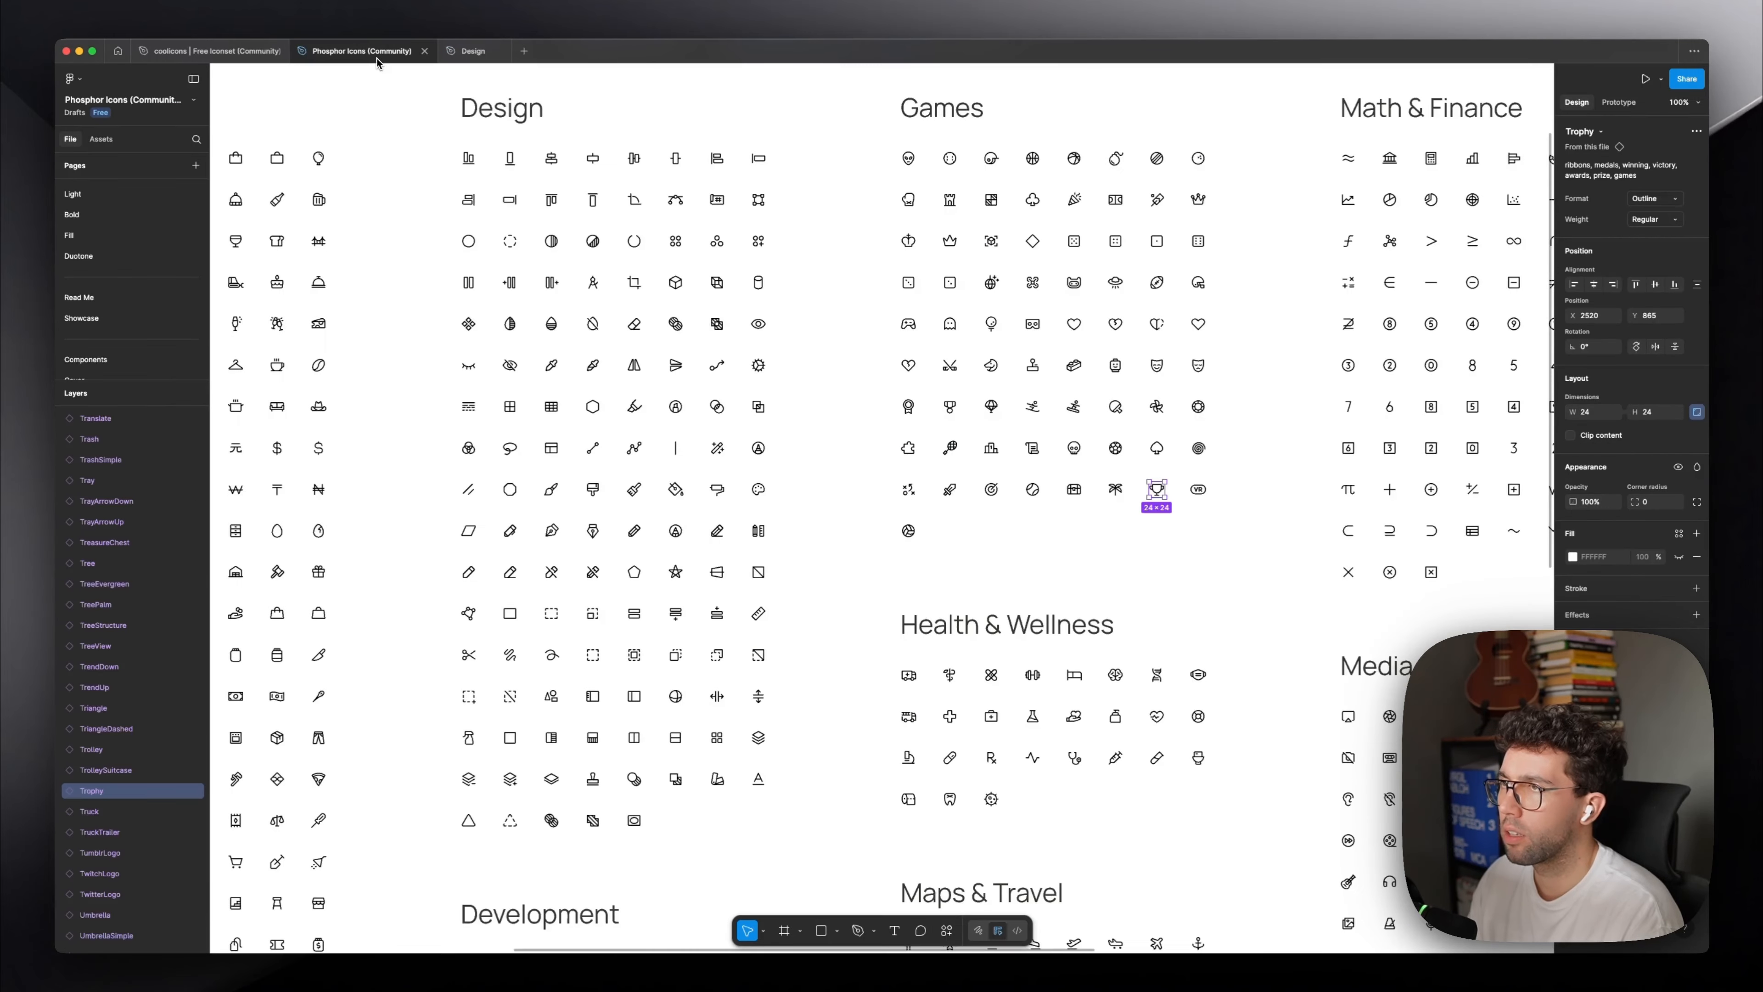
click(810, 413)
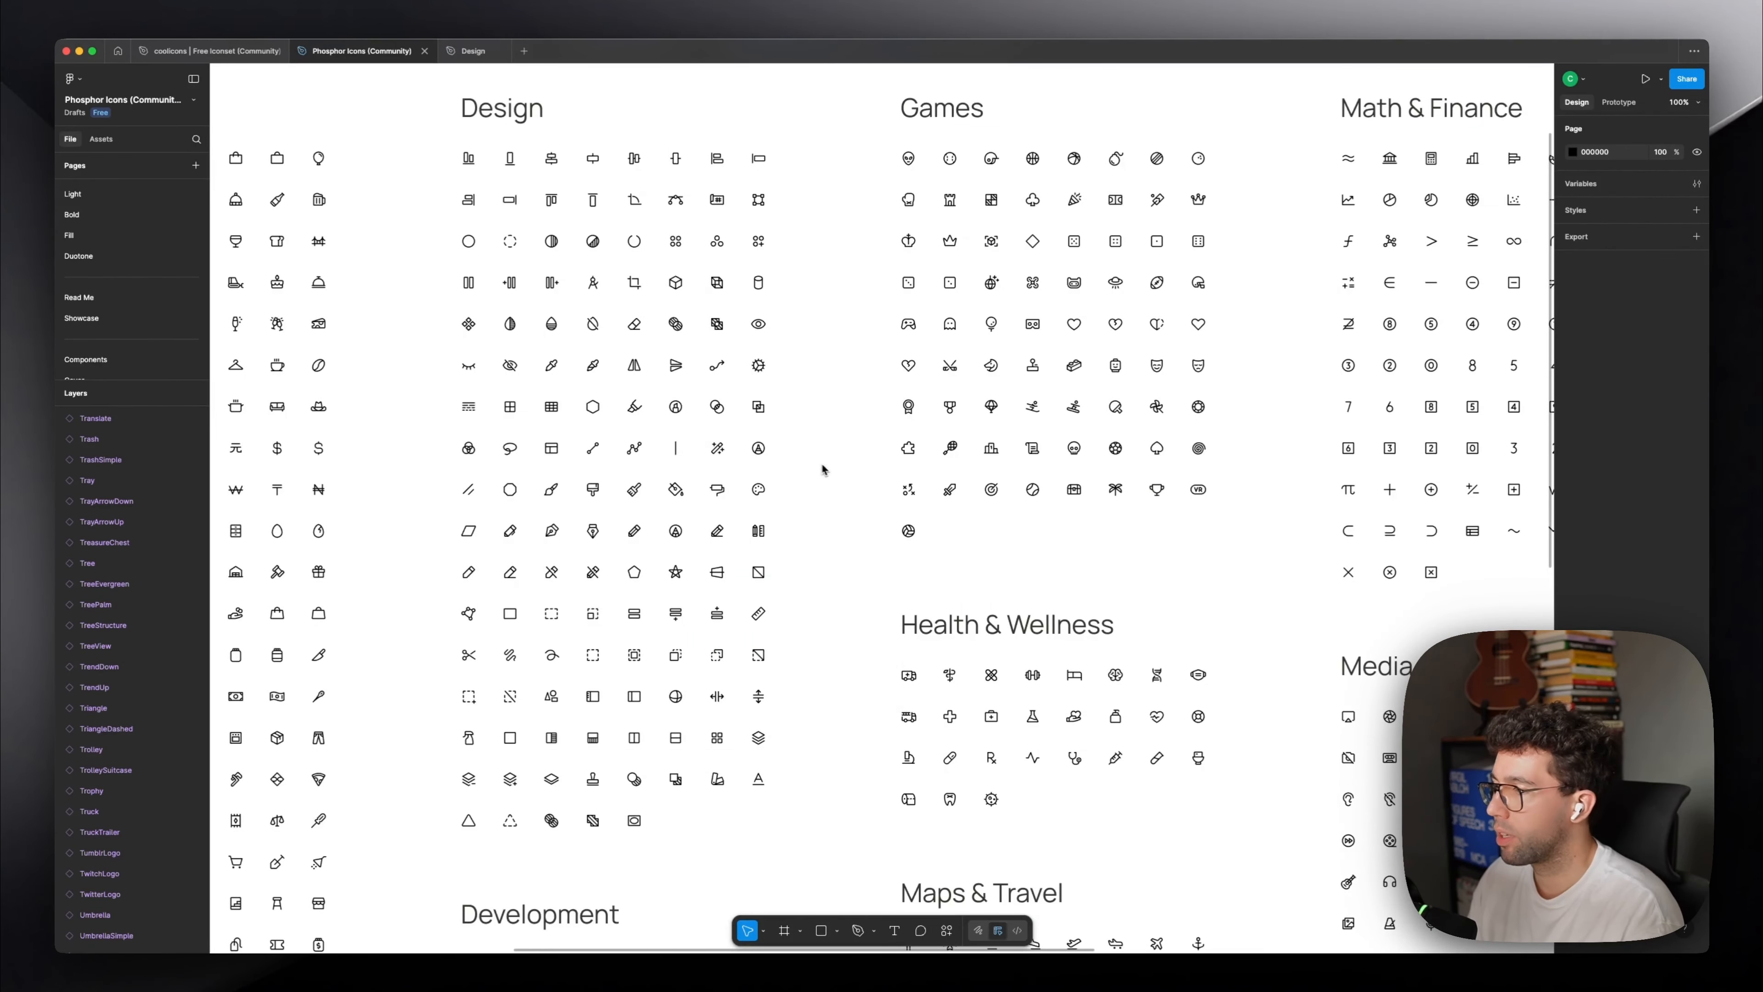
scroll(821, 462, right, 5)
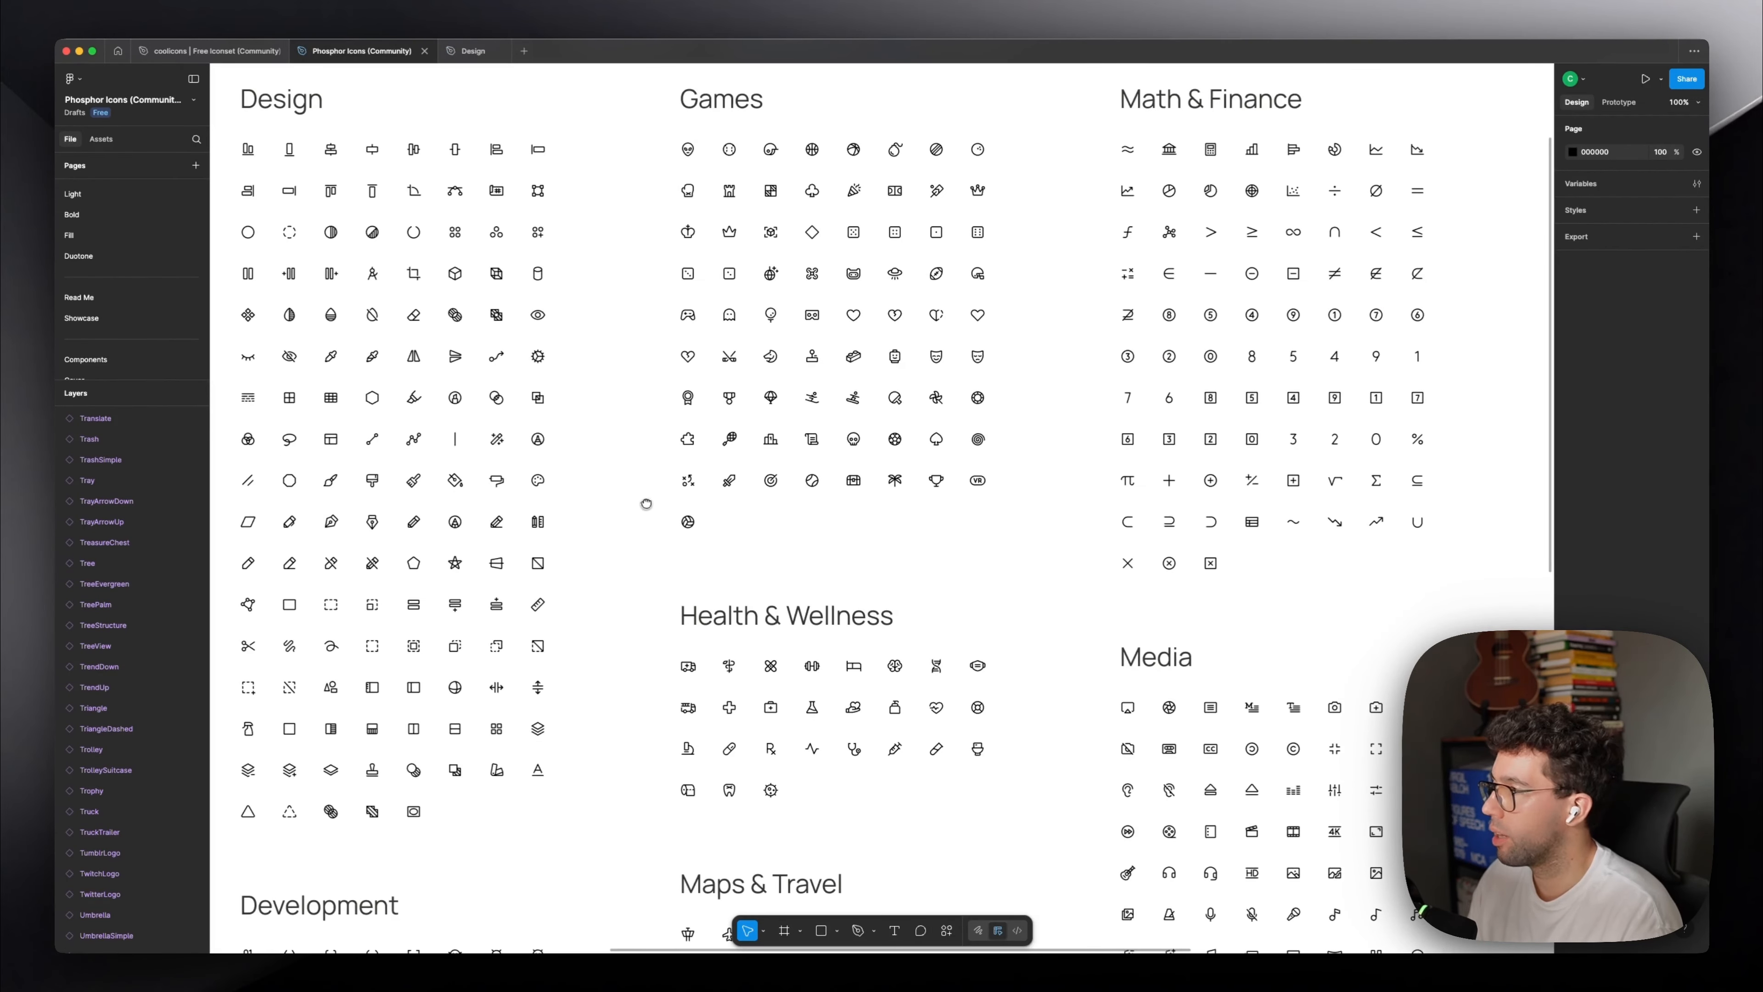
drag(657, 512, 1208, 185)
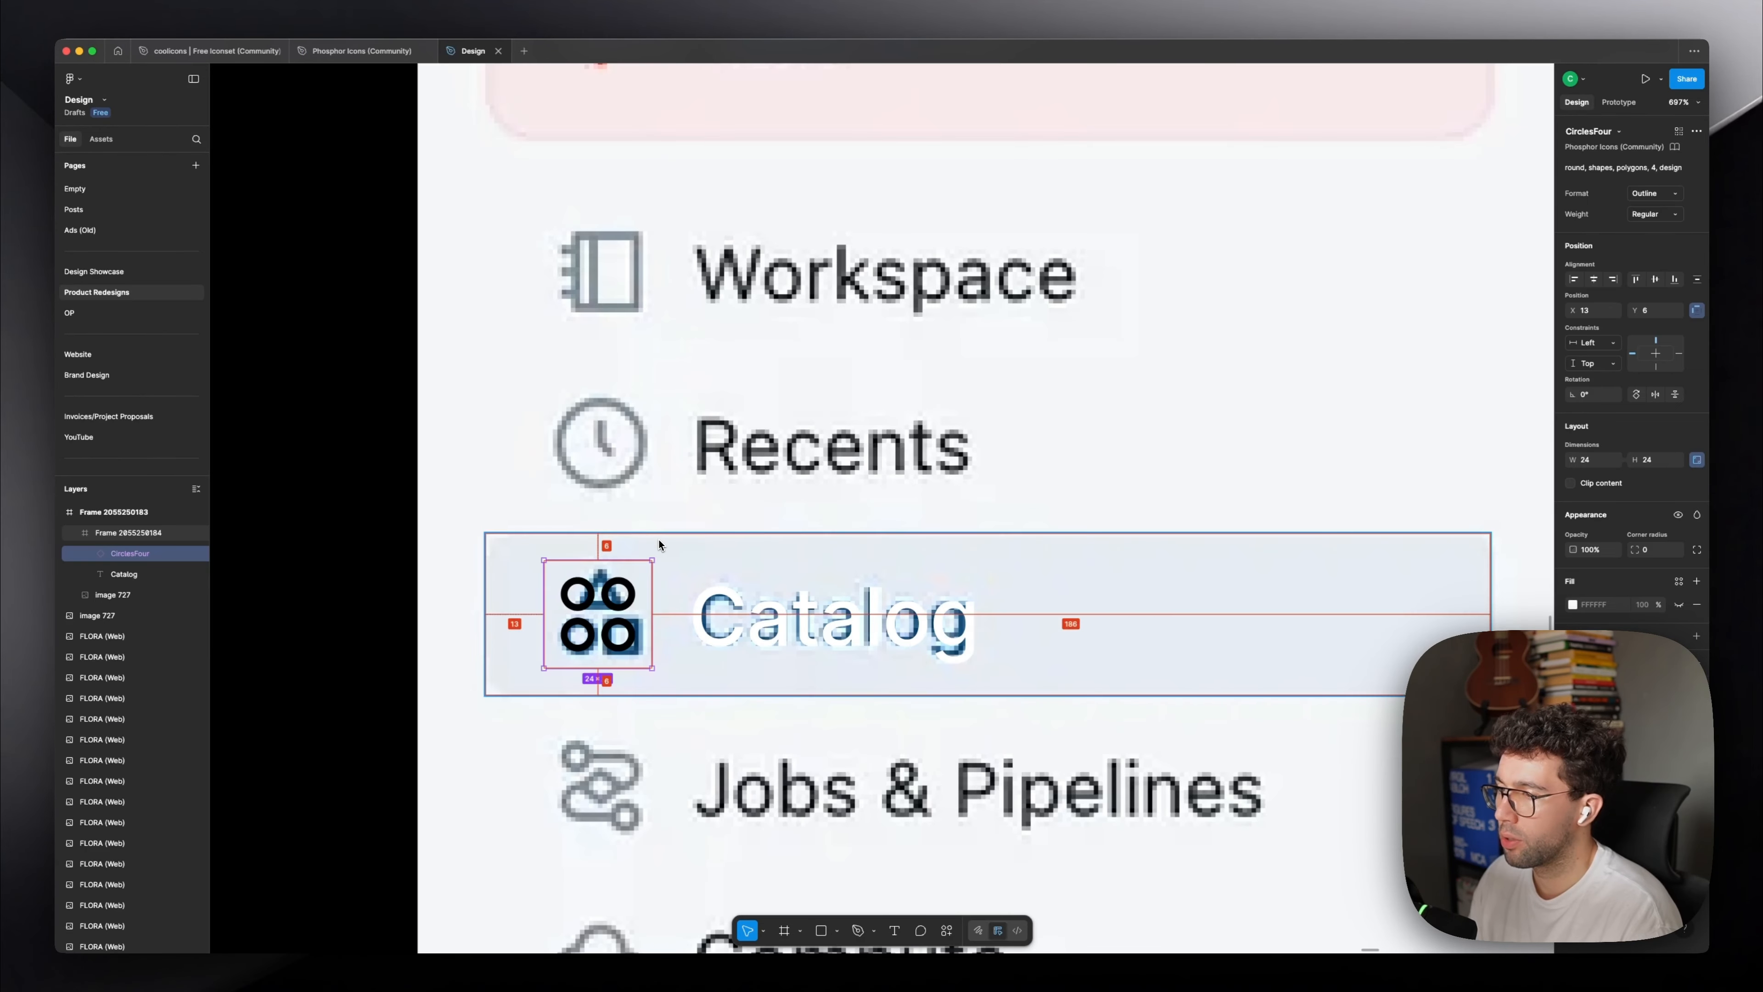
Apply auto layout to the Catalog item frame and widen it to 224 to match the sidebar highlight.
click(670, 552)
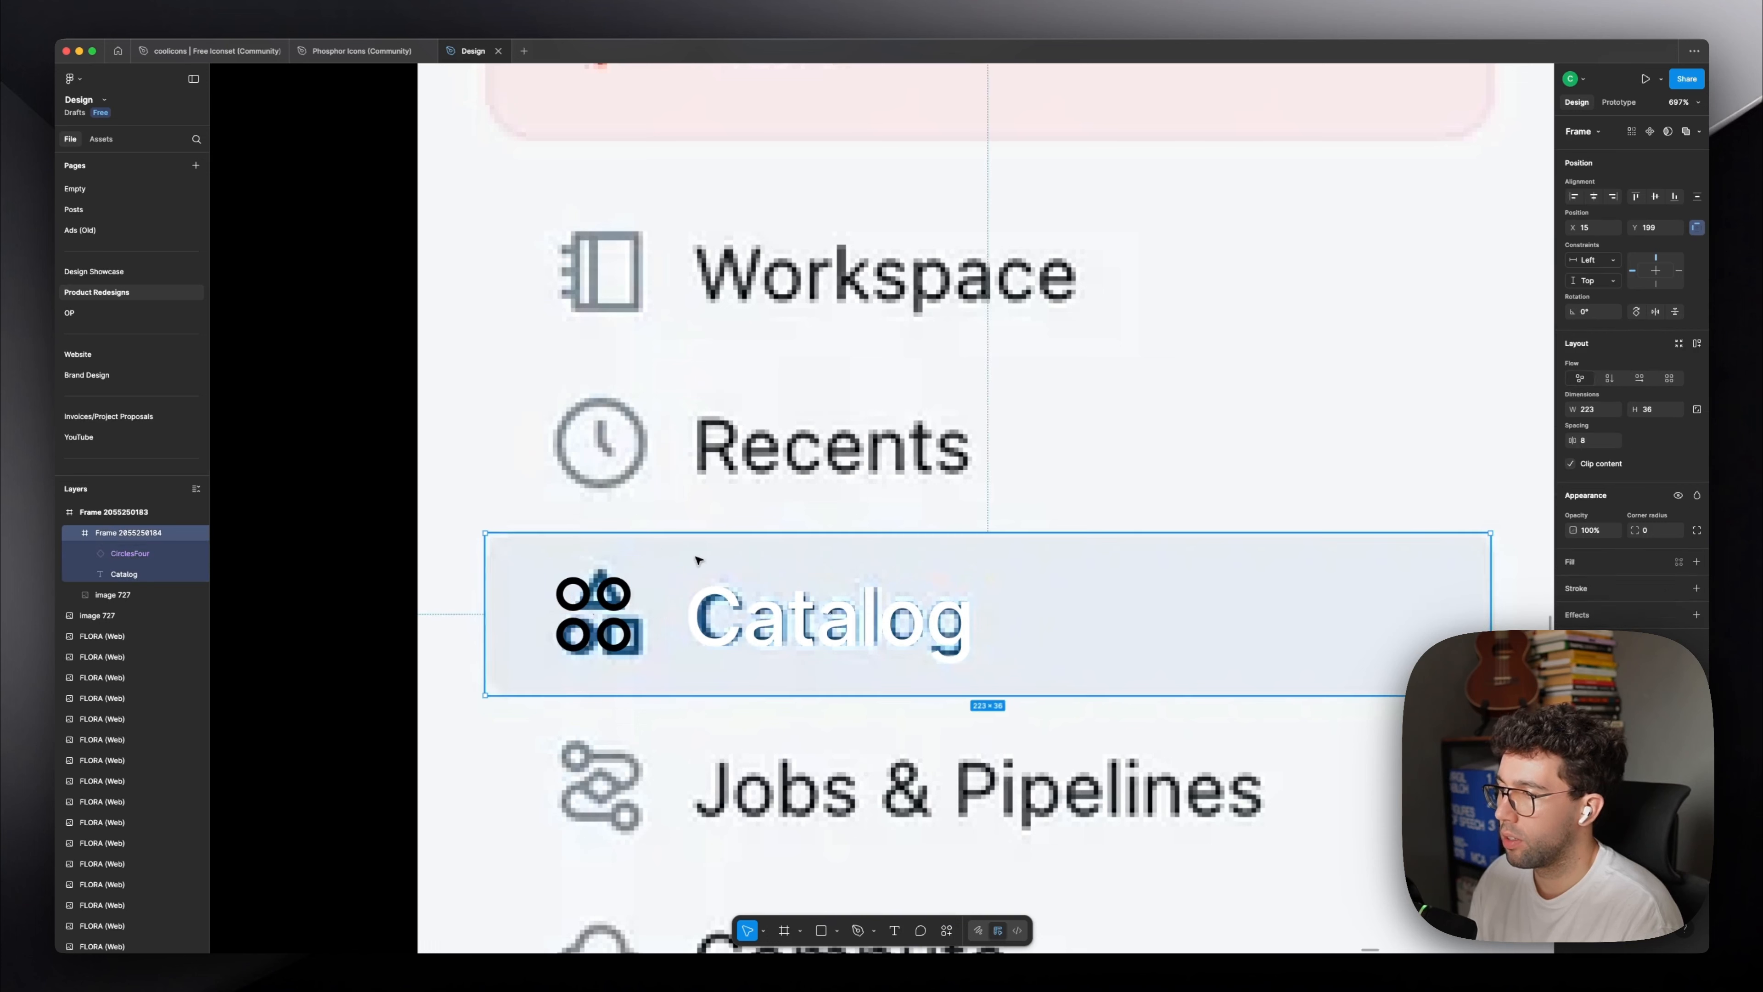
key(shift+a)
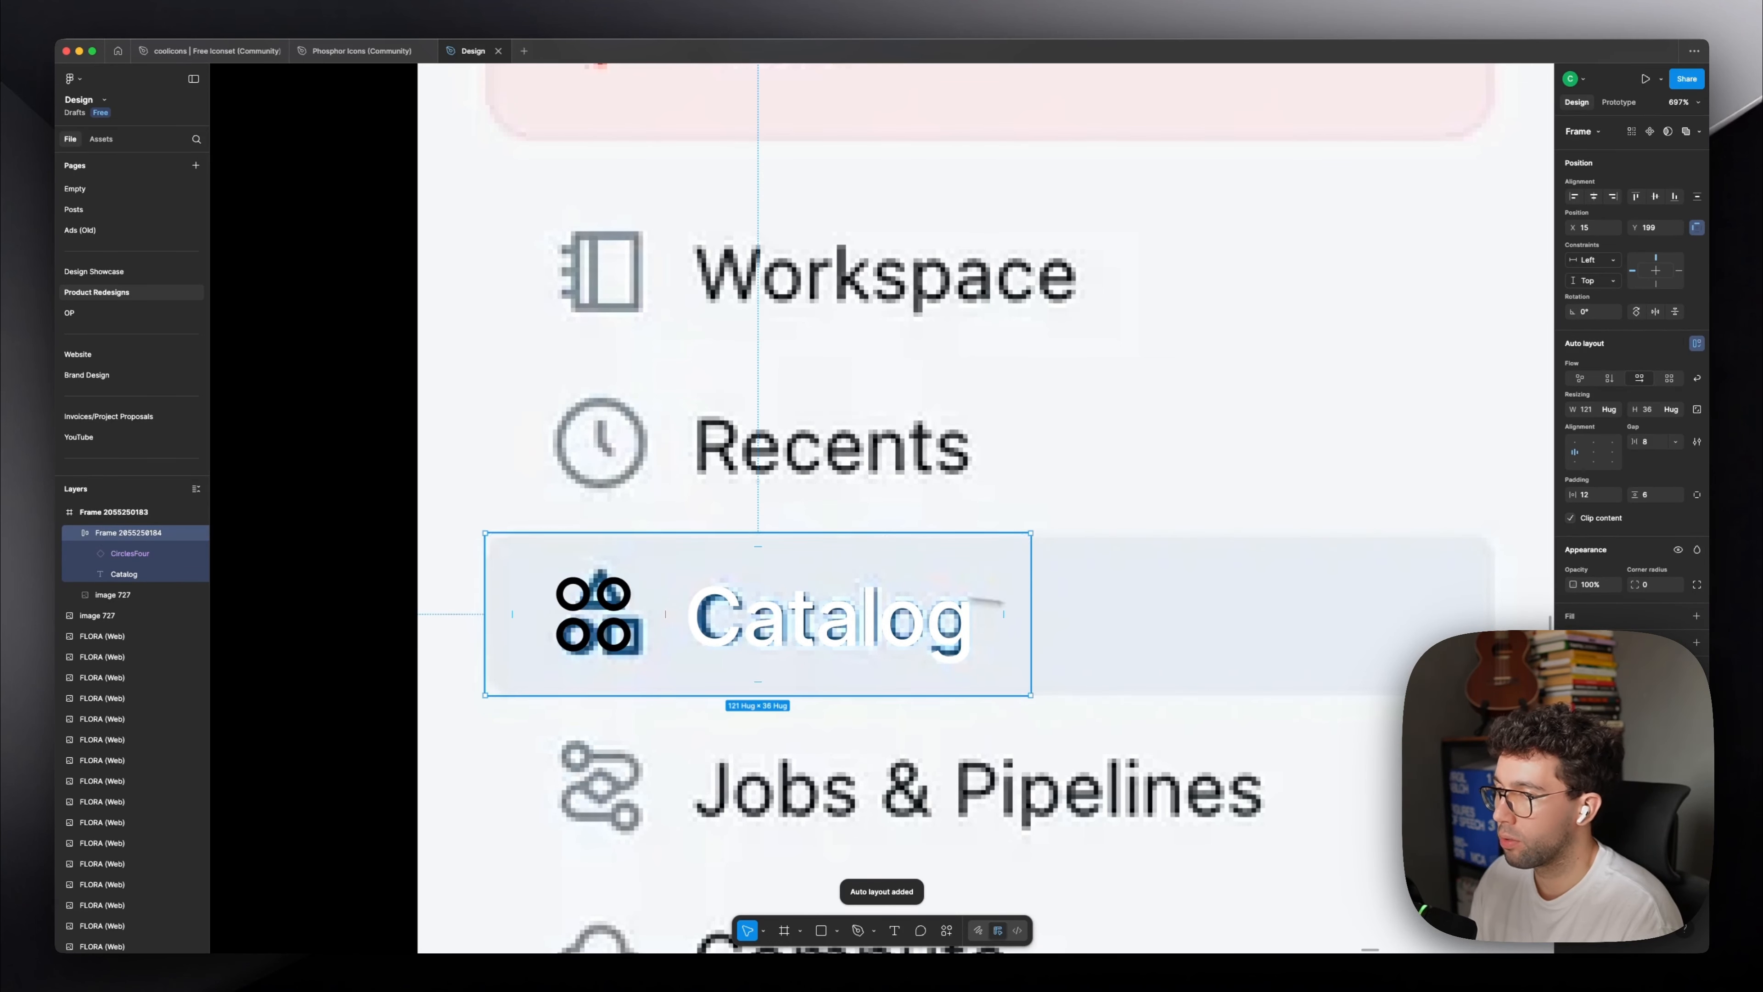
scroll(980, 585, down, 2)
scroll(981, 587, down, 2)
drag(1018, 590, 1345, 603)
scroll(598, 524, down, 4)
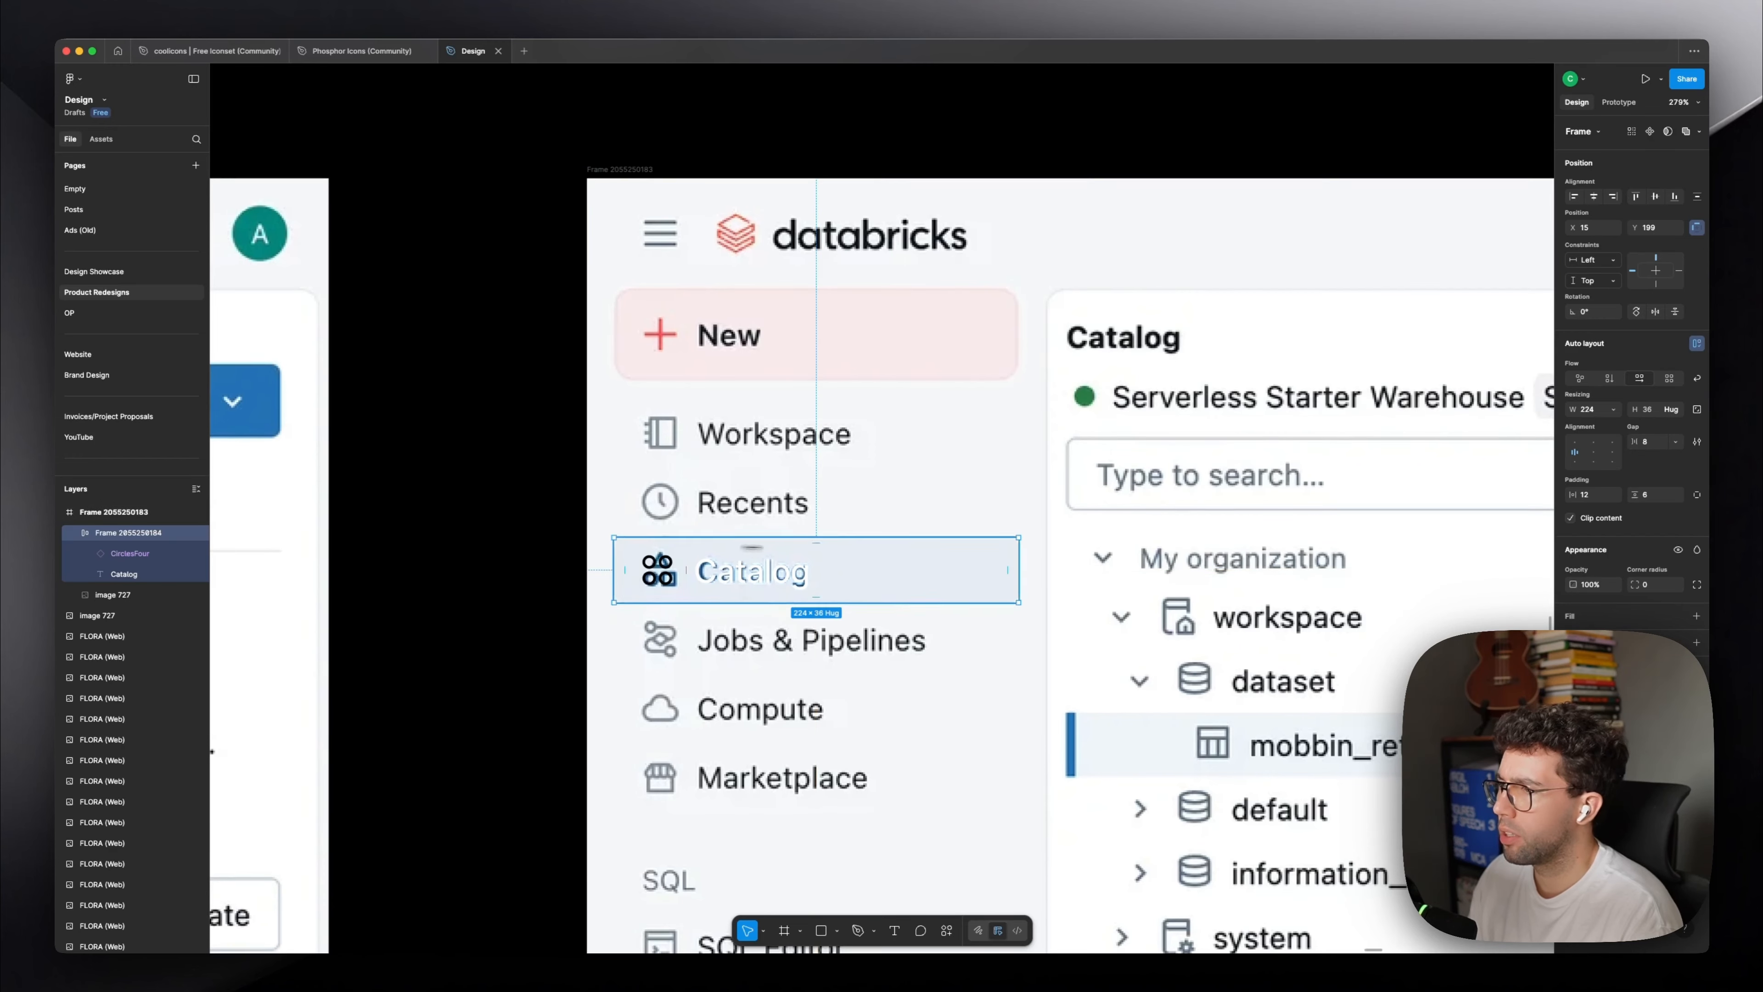
scroll(755, 569, up, 2)
scroll(756, 568, down, 3)
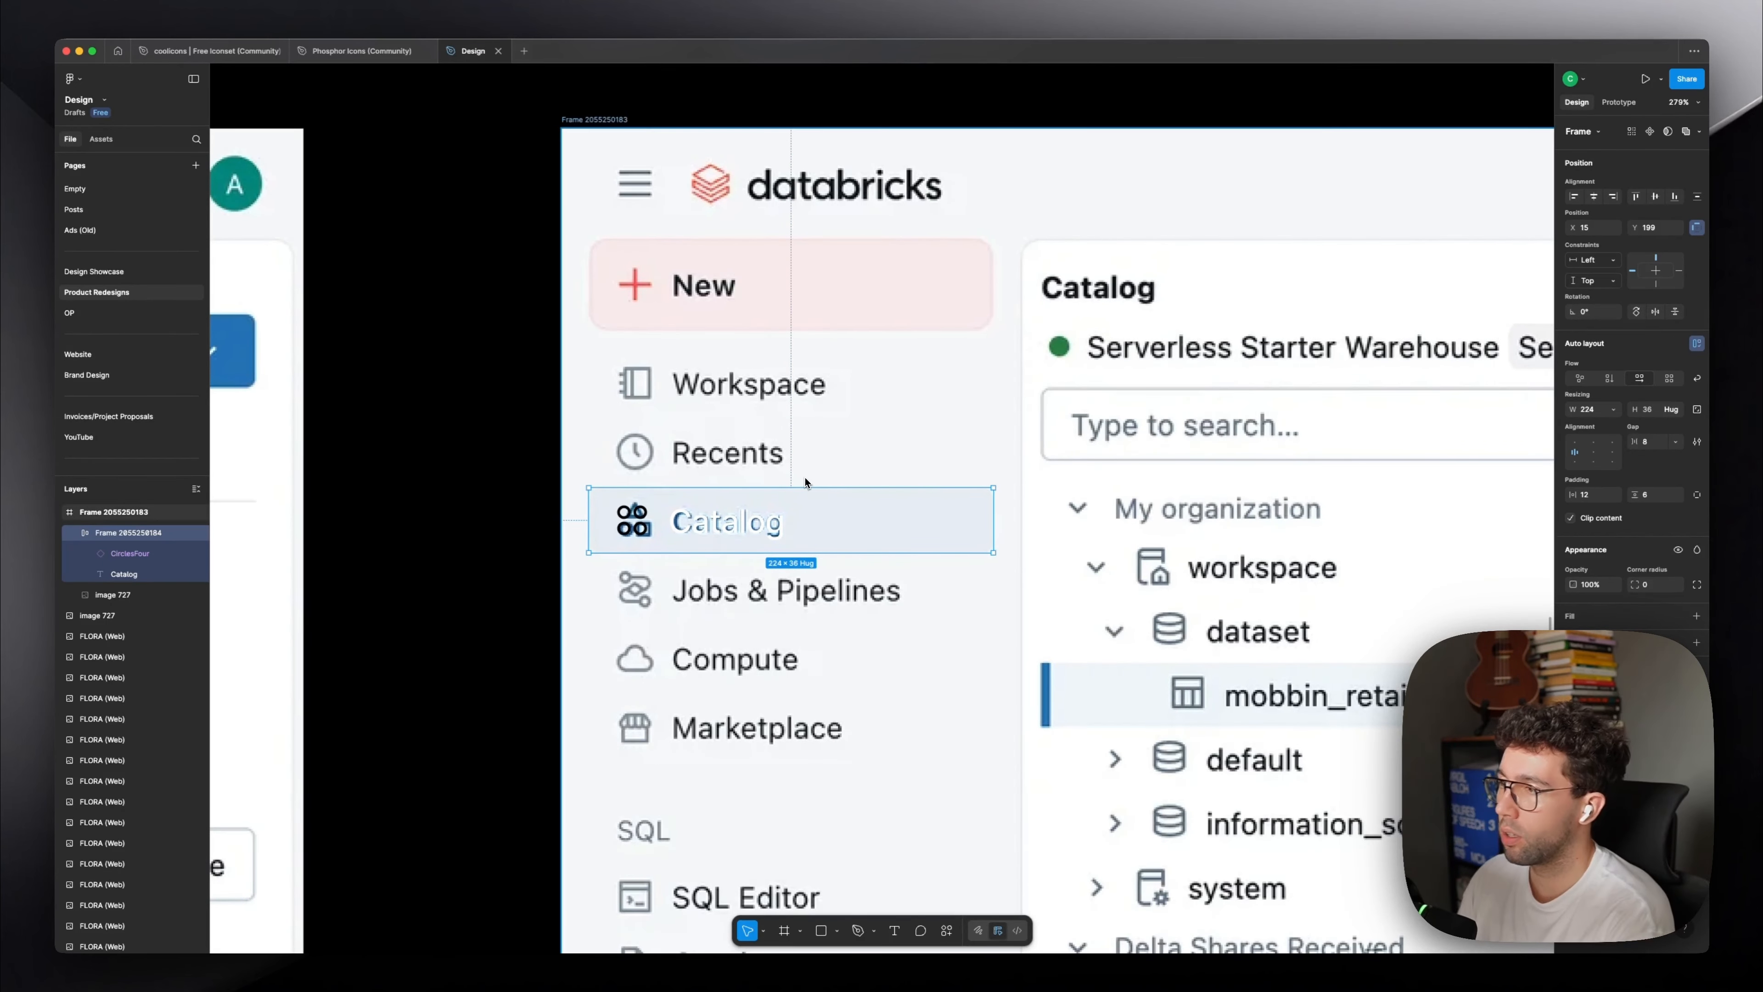
Reduce the Catalog item to 32 high and duplicate it with labels for Jobs & Pipelines, Compute and Marketplace.
double_click(777, 517)
scroll(846, 507, up, 1)
scroll(846, 507, down, 6)
scroll(846, 506, up, 5)
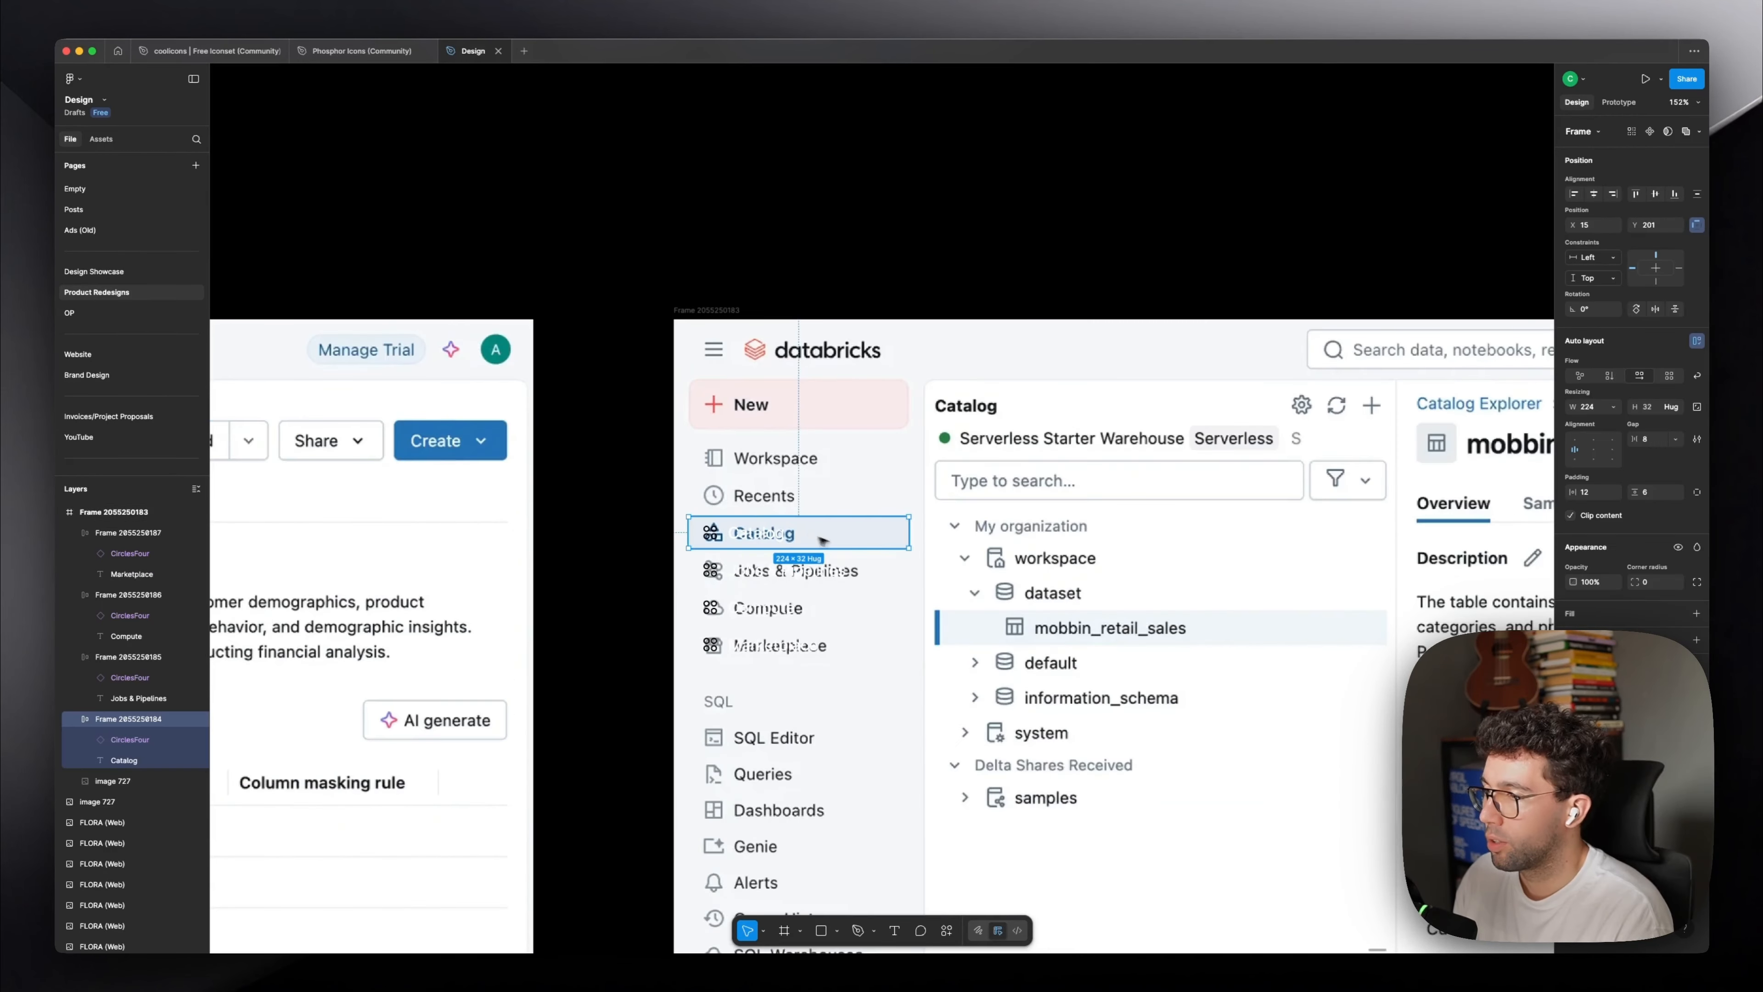
Create a sidebar item component labelled "Page" above the mockup and delete the four original item frames.
key(super+alt+k)
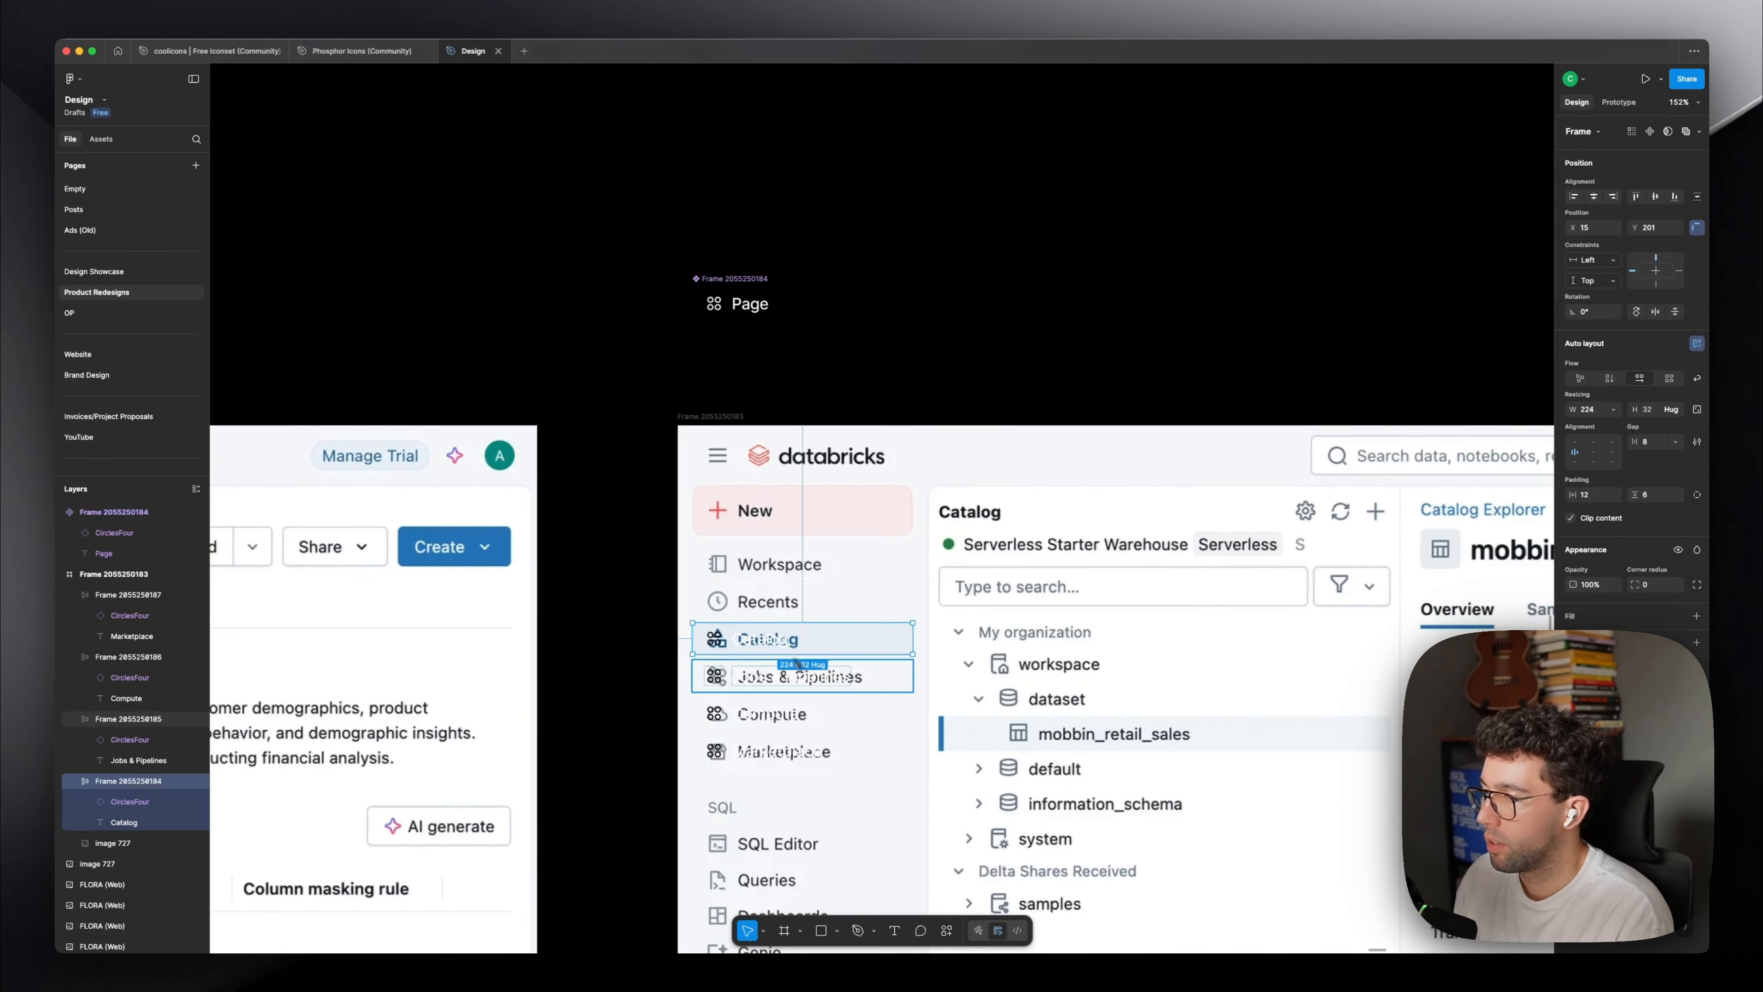
shift+click(799, 676)
shift+click(772, 713)
shift+click(791, 749)
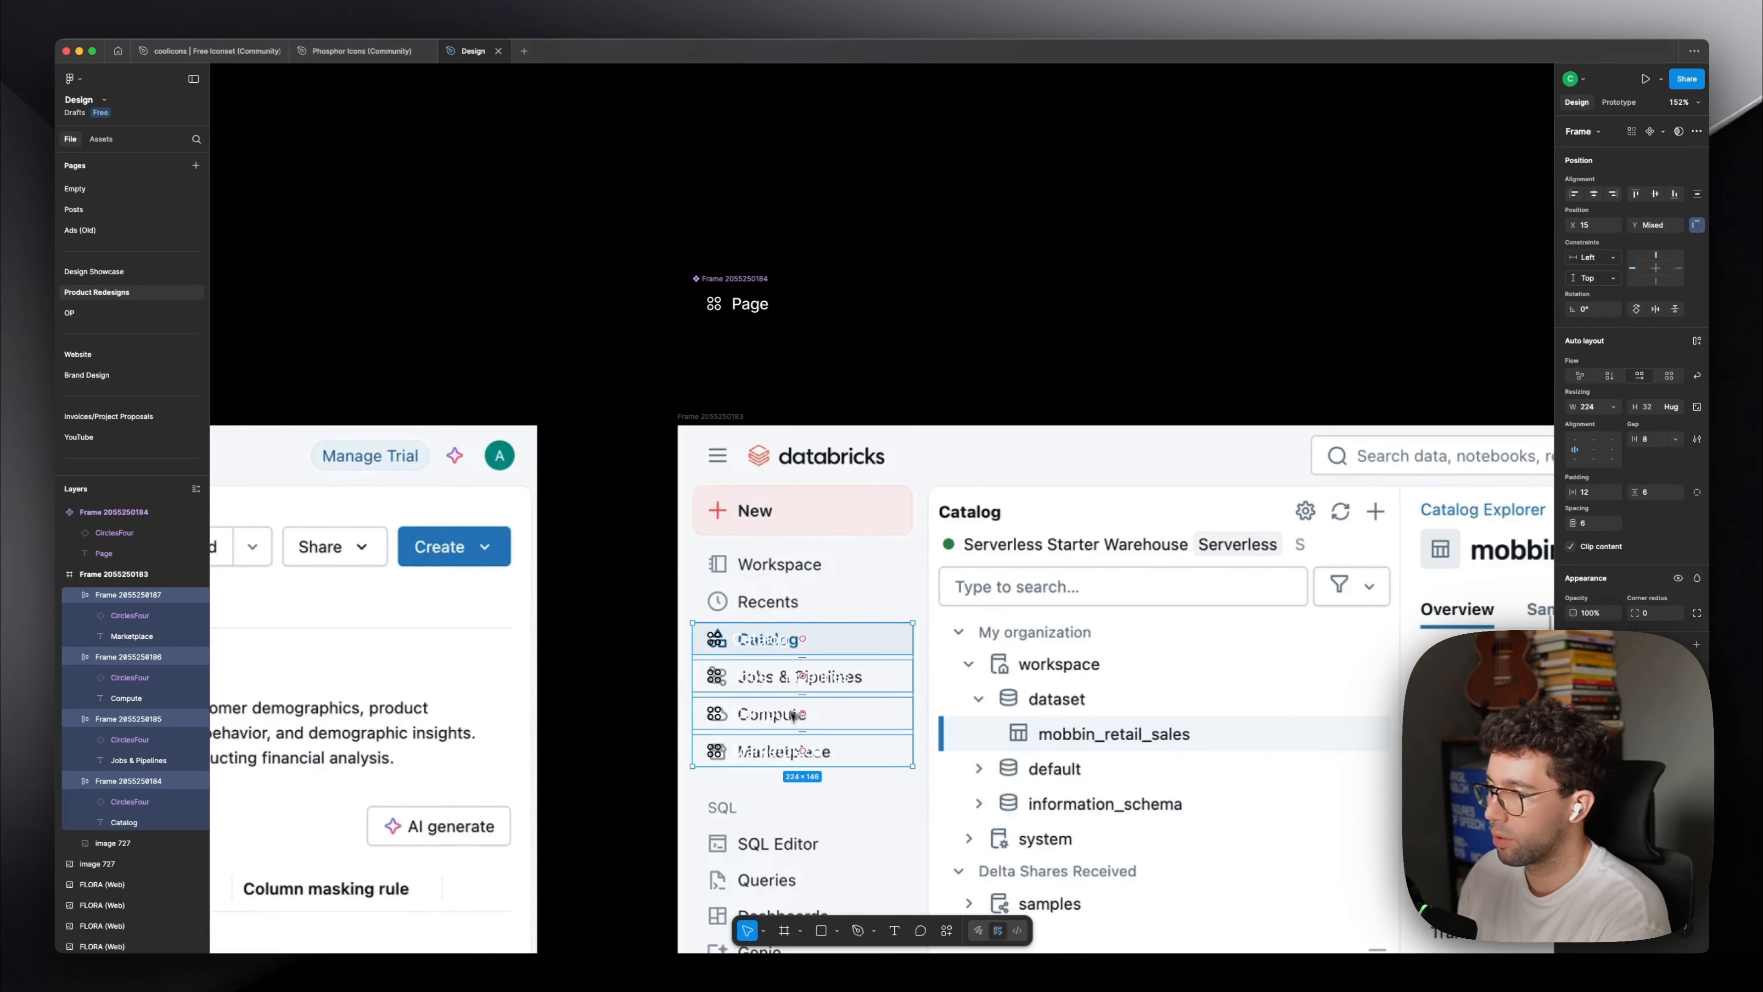
key(BackSpace)
Place instances of the sidebar item component over the Workspace and Catalog rows and label them to match.
click(791, 488)
key(super+v)
scroll(788, 564, up, 2)
drag(774, 728, 770, 652)
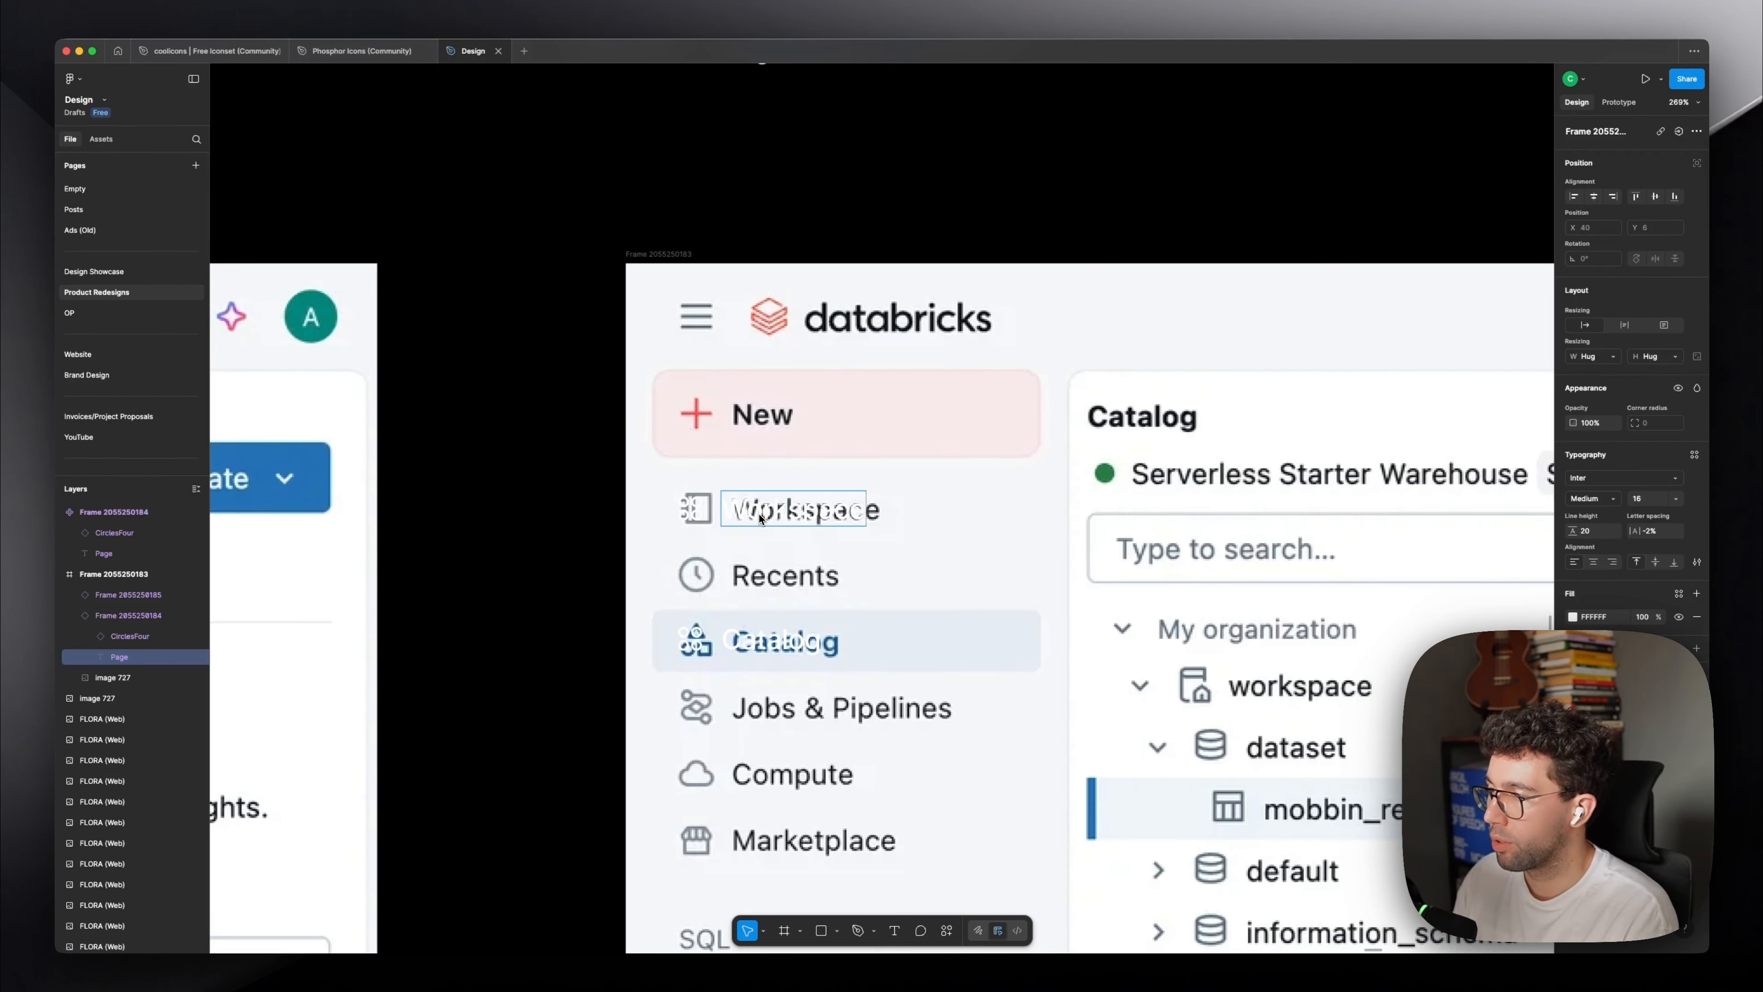
Duplicate the Workspace instance onto the row below and label it "Recents".
alt+drag(895, 512, 936, 578)
double_click(792, 578)
text(Recent)
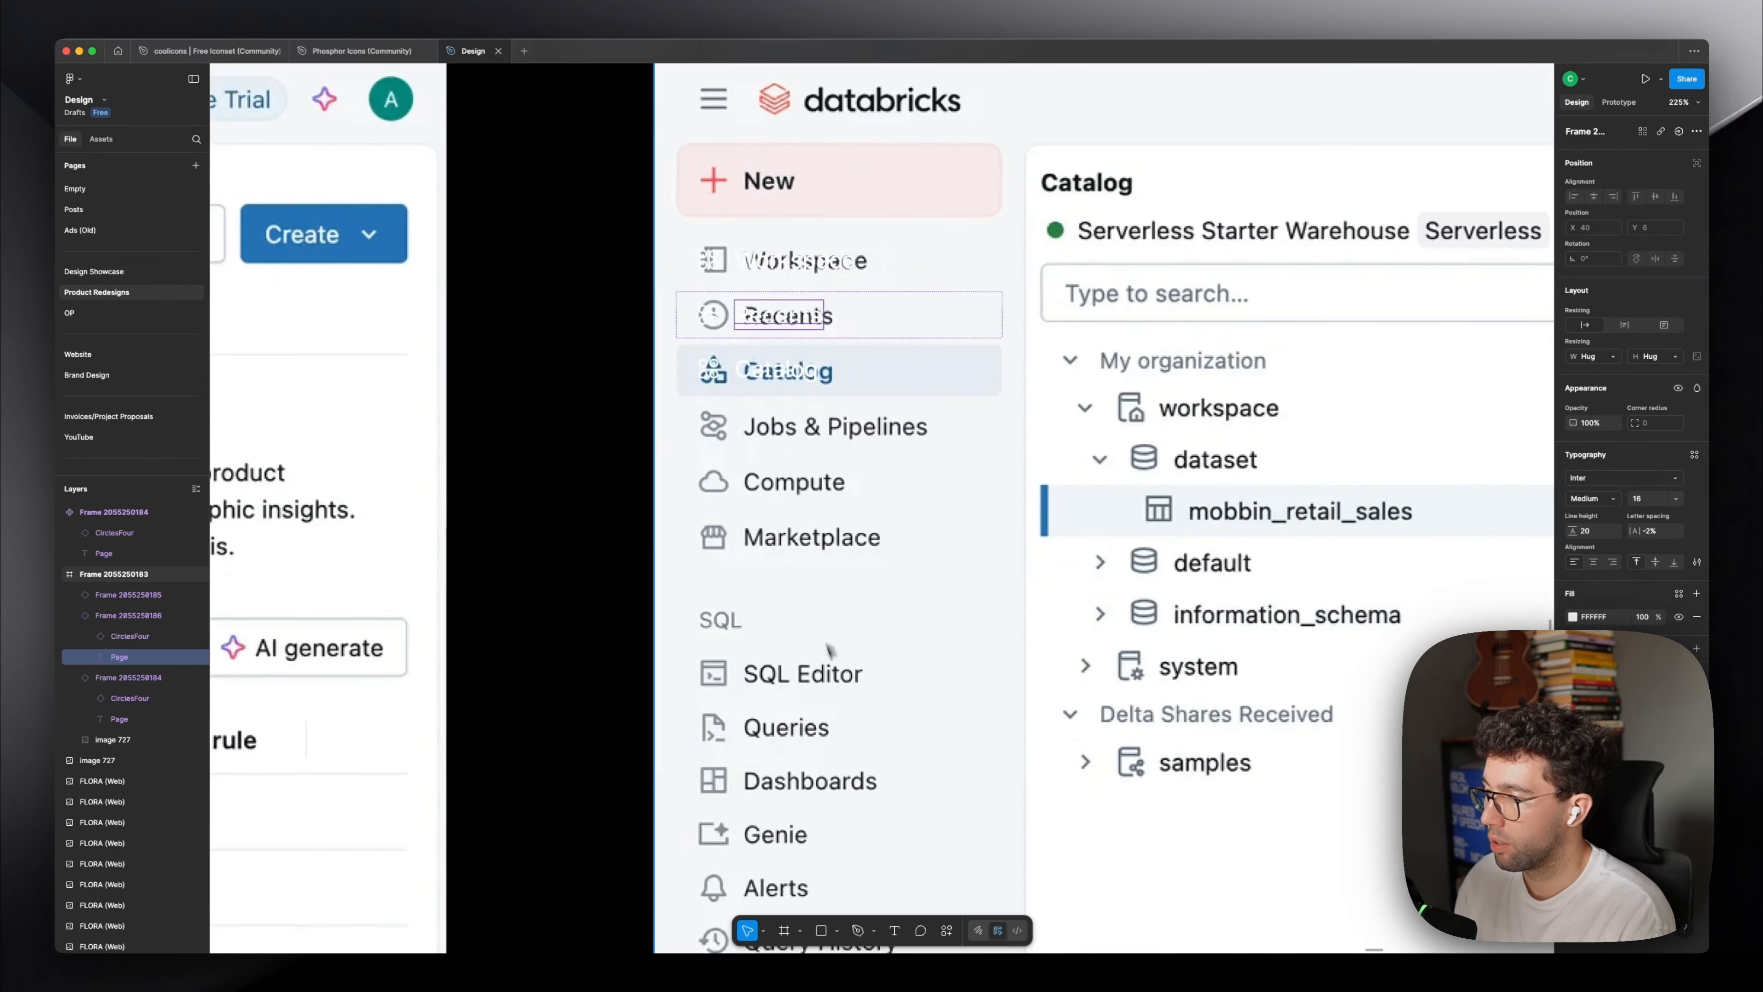
Add matching instances for Jobs & Pipelines, Compute and Marketplace and stack all six items in a vertical auto layout.
scroll(799, 344, down, 5)
scroll(799, 344, up, 5)
key(shift+a)
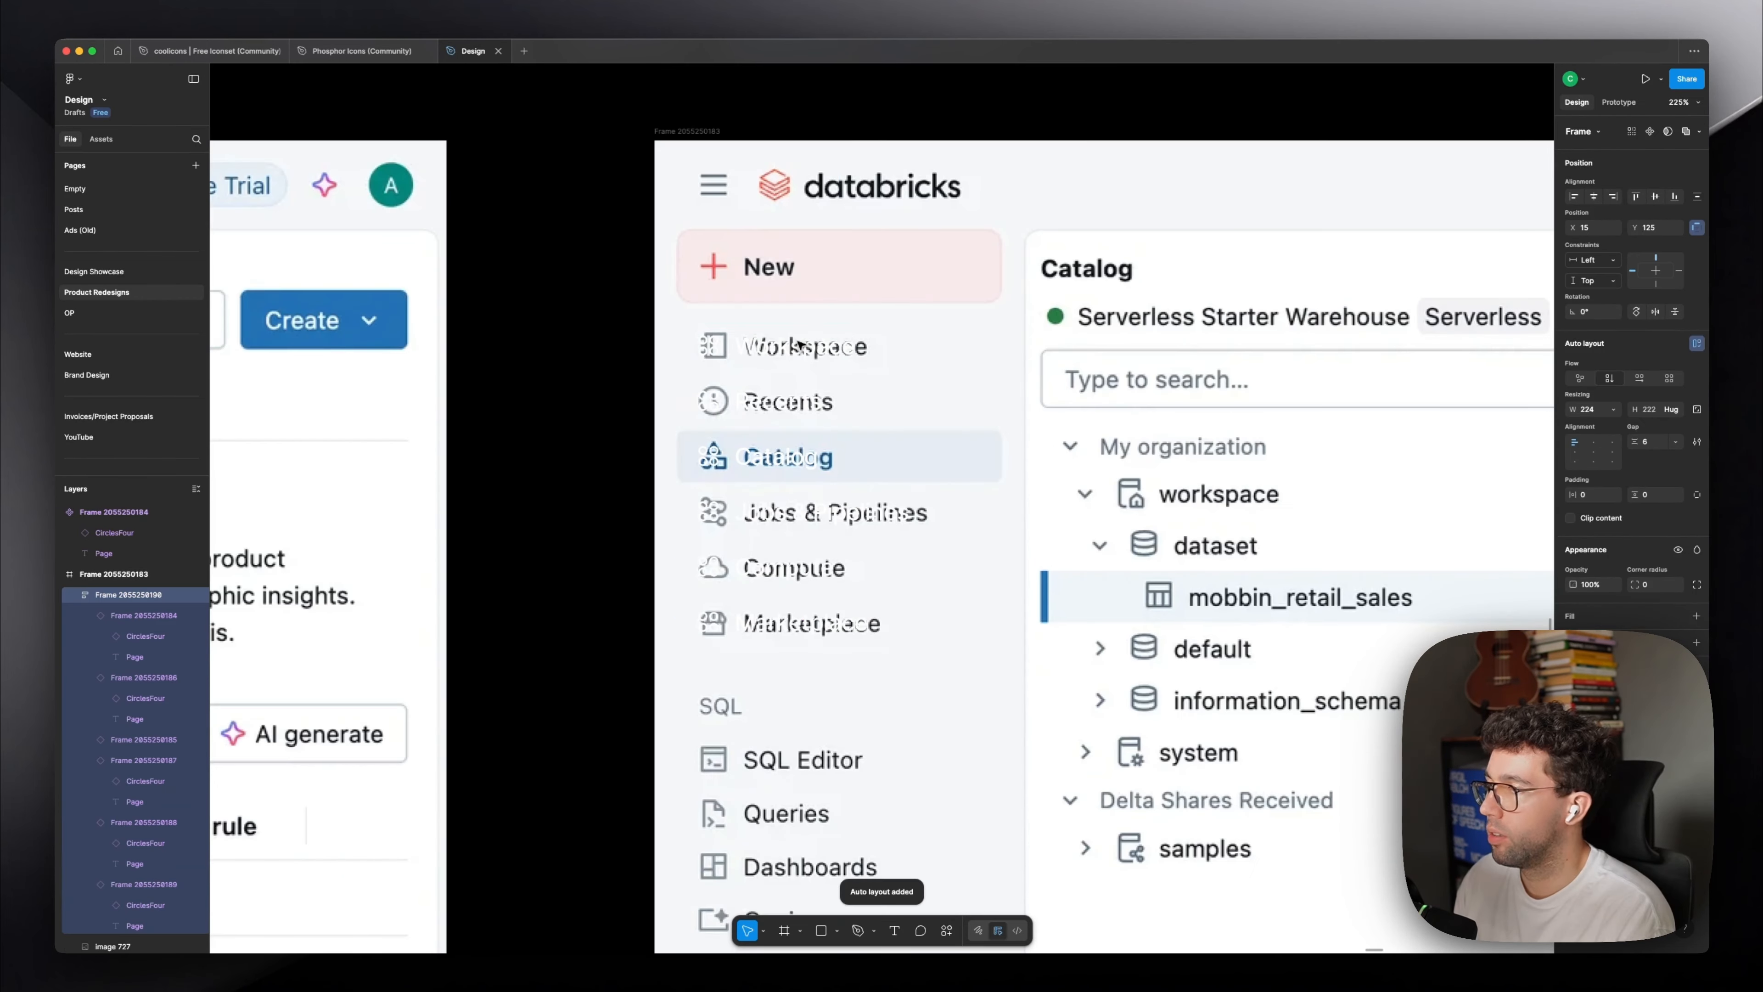
Change the sidebar item component's label to black and its icon to grey.
scroll(799, 347, up, 3)
drag(852, 380, 851, 375)
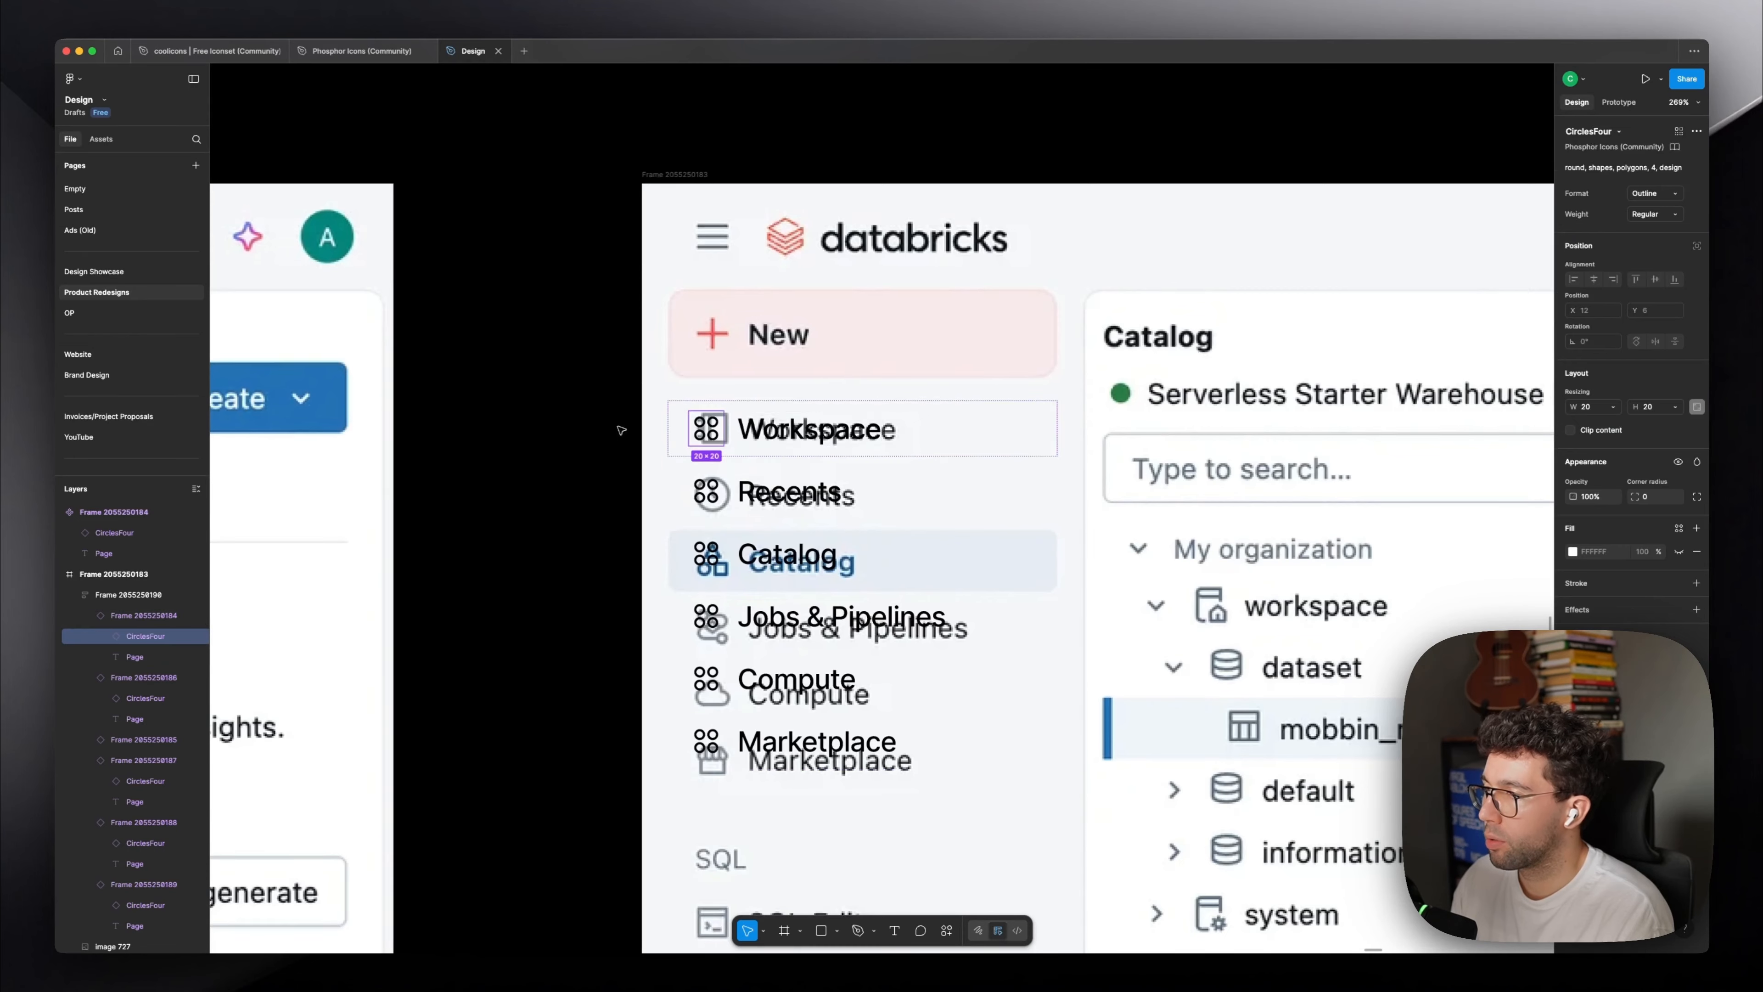
scroll(622, 431, up, 4)
double_click(700, 232)
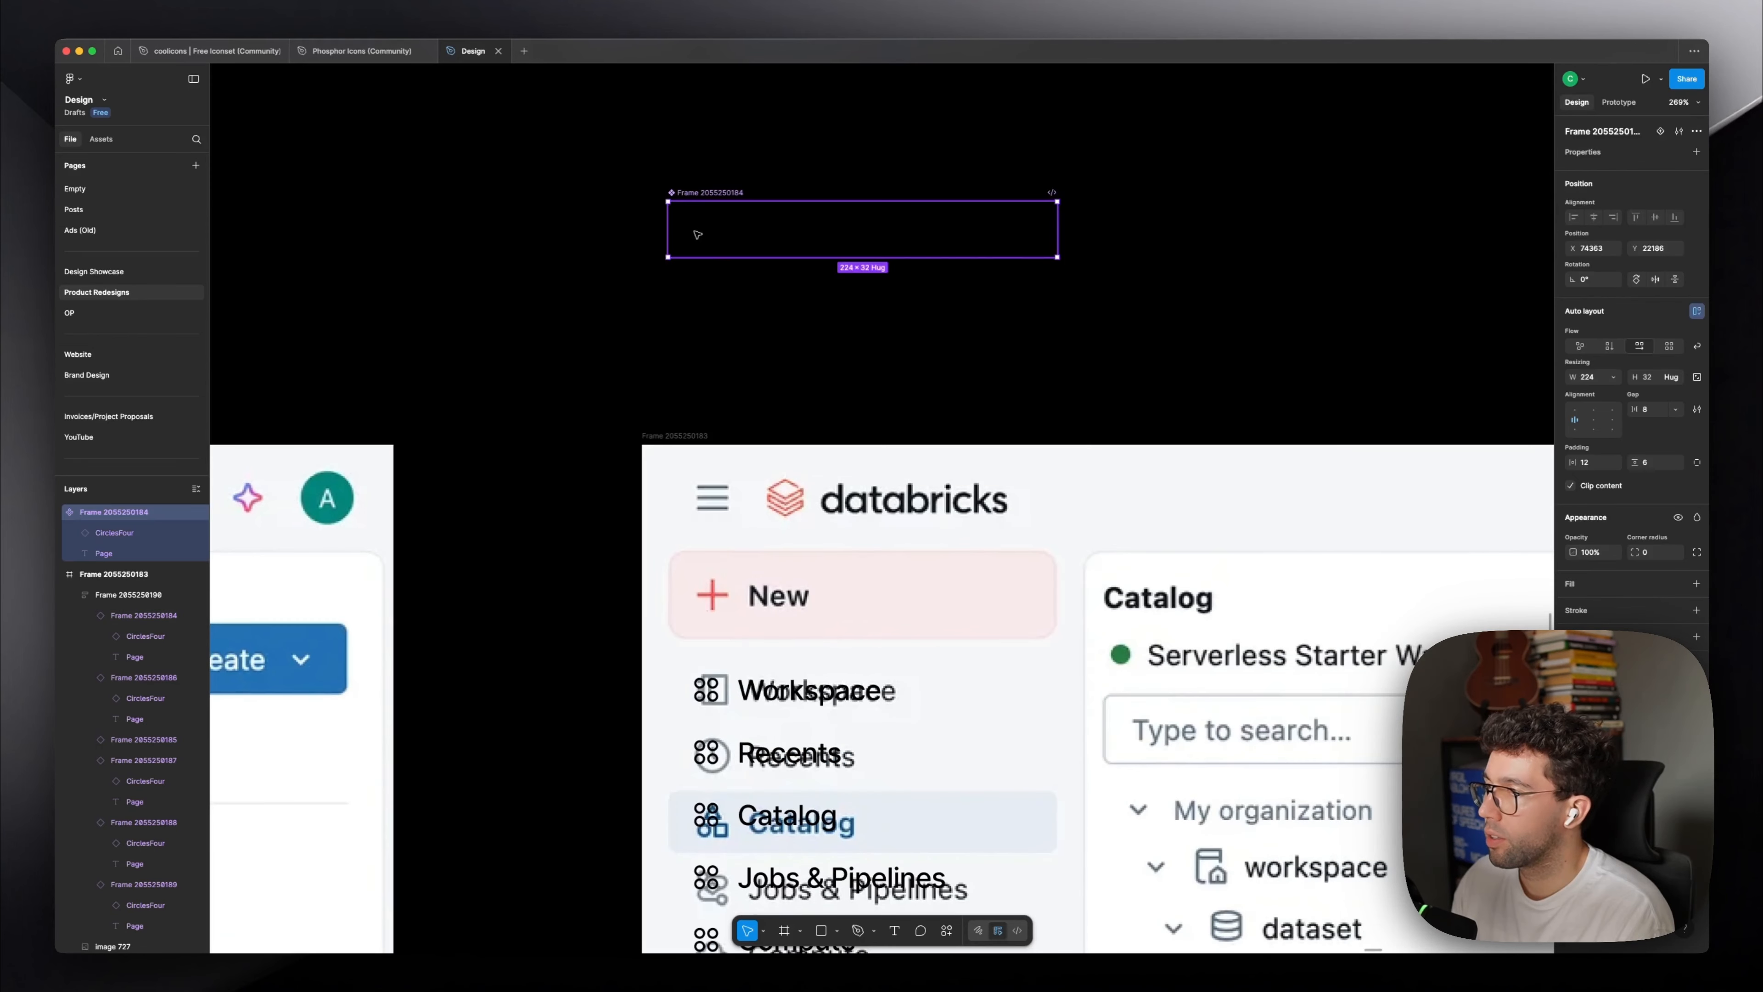
key(super+z)
key(super+z)
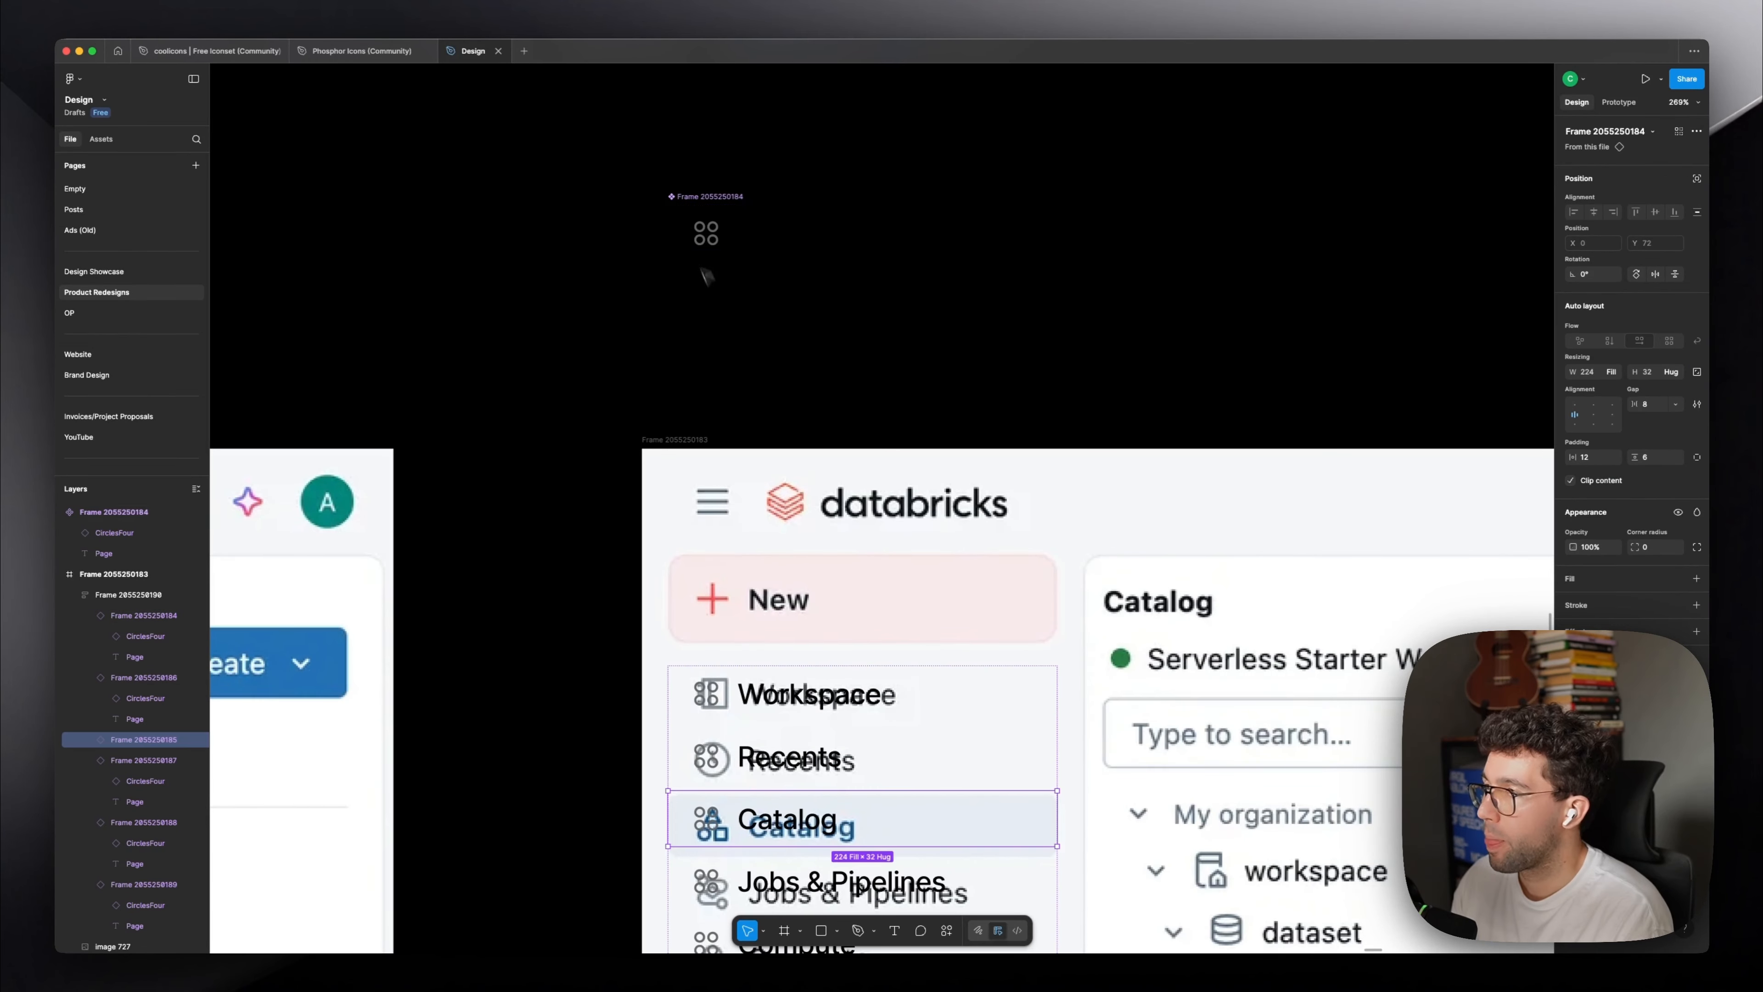
Add a second variant to the sidebar item component and select the whole component set.
click(682, 194)
click(1661, 130)
click(653, 160)
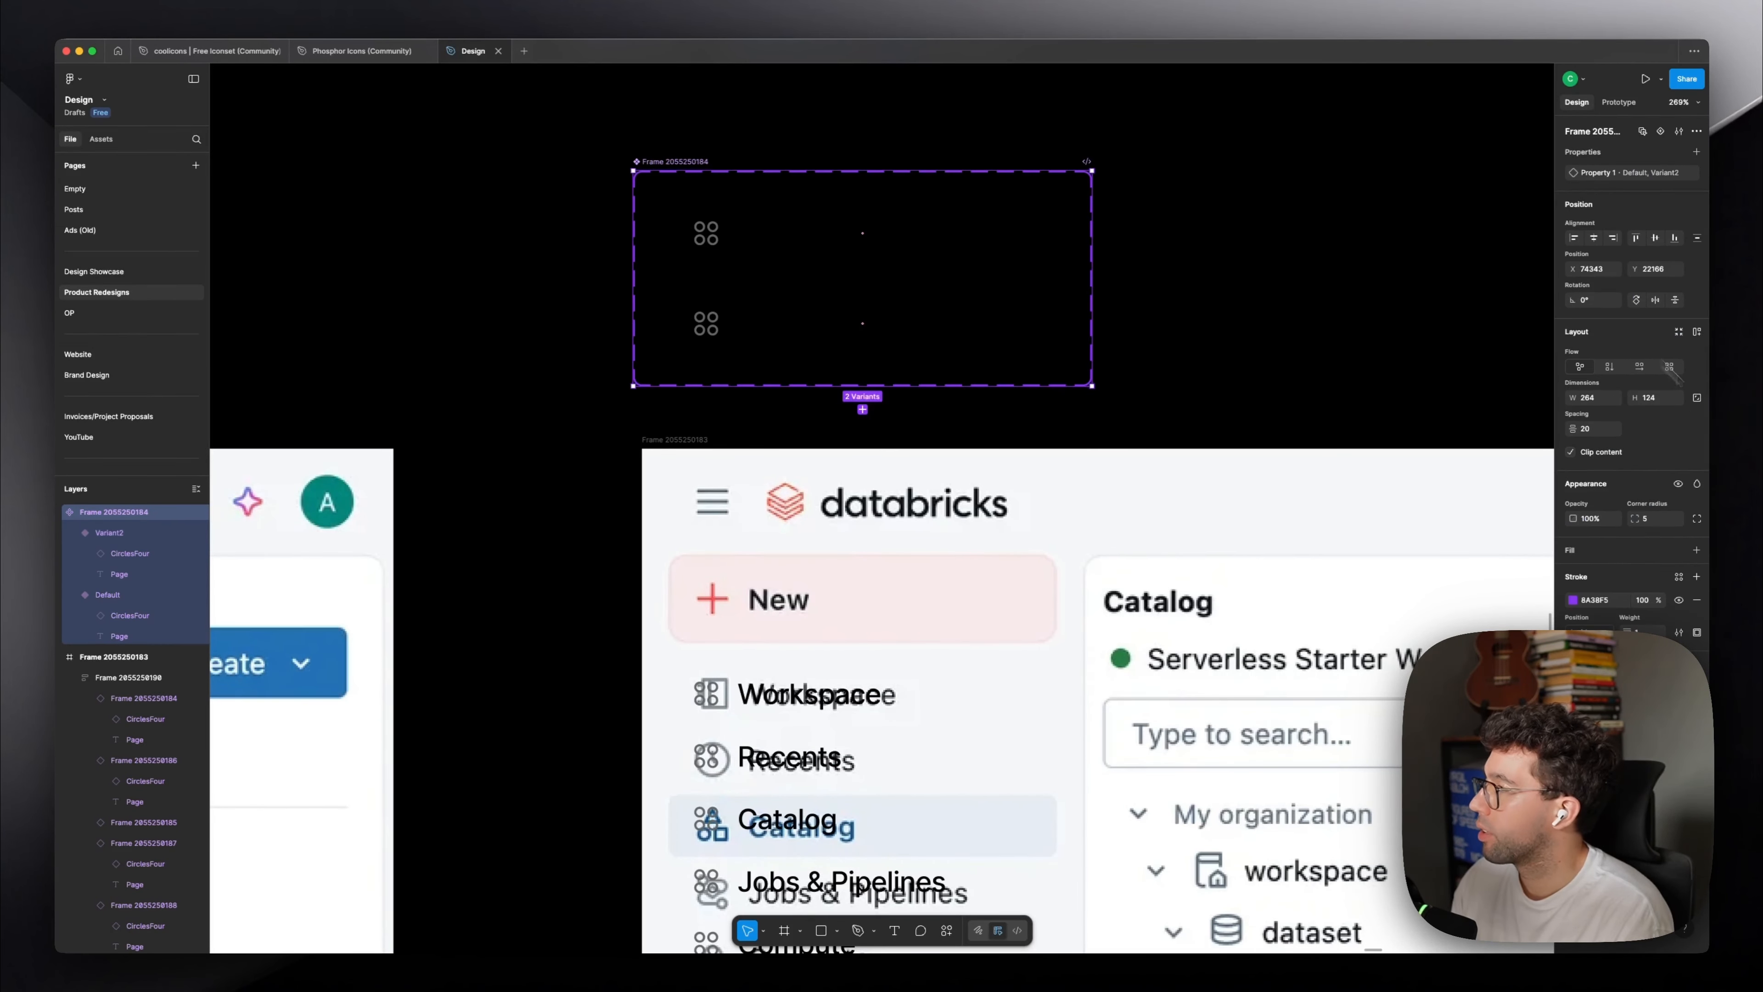
Apply vertical auto layout and a white fill to the component set.
key(shift+a)
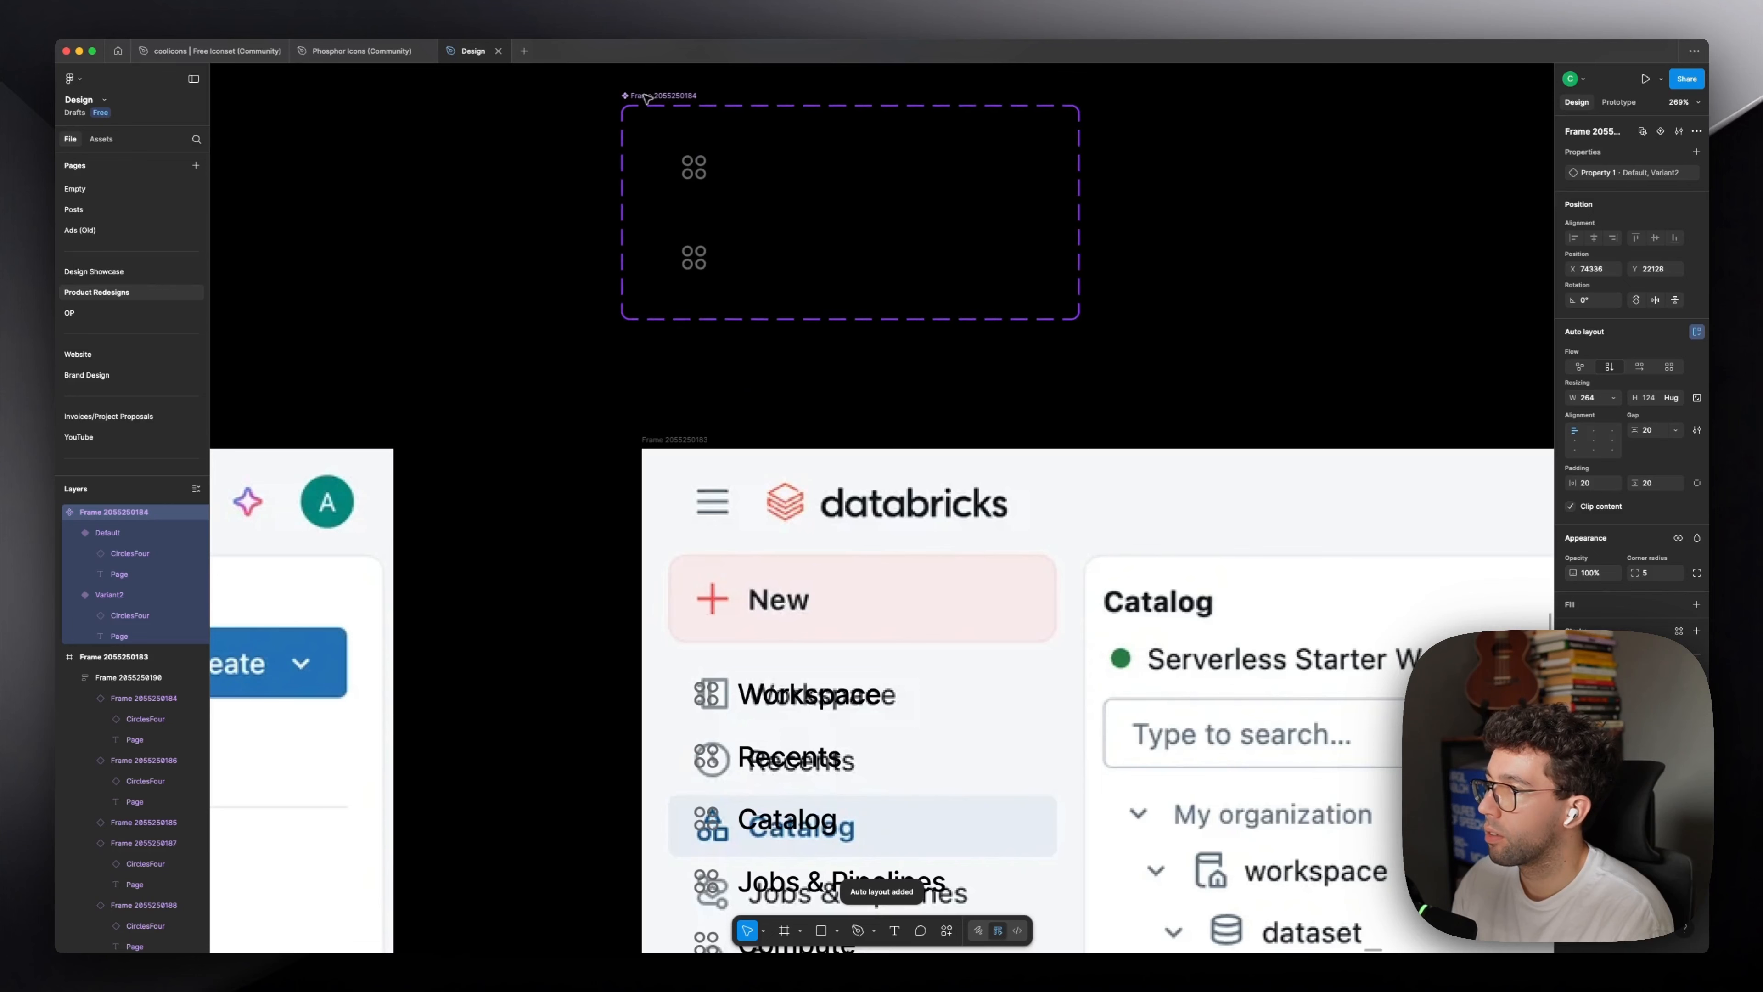
click(1696, 605)
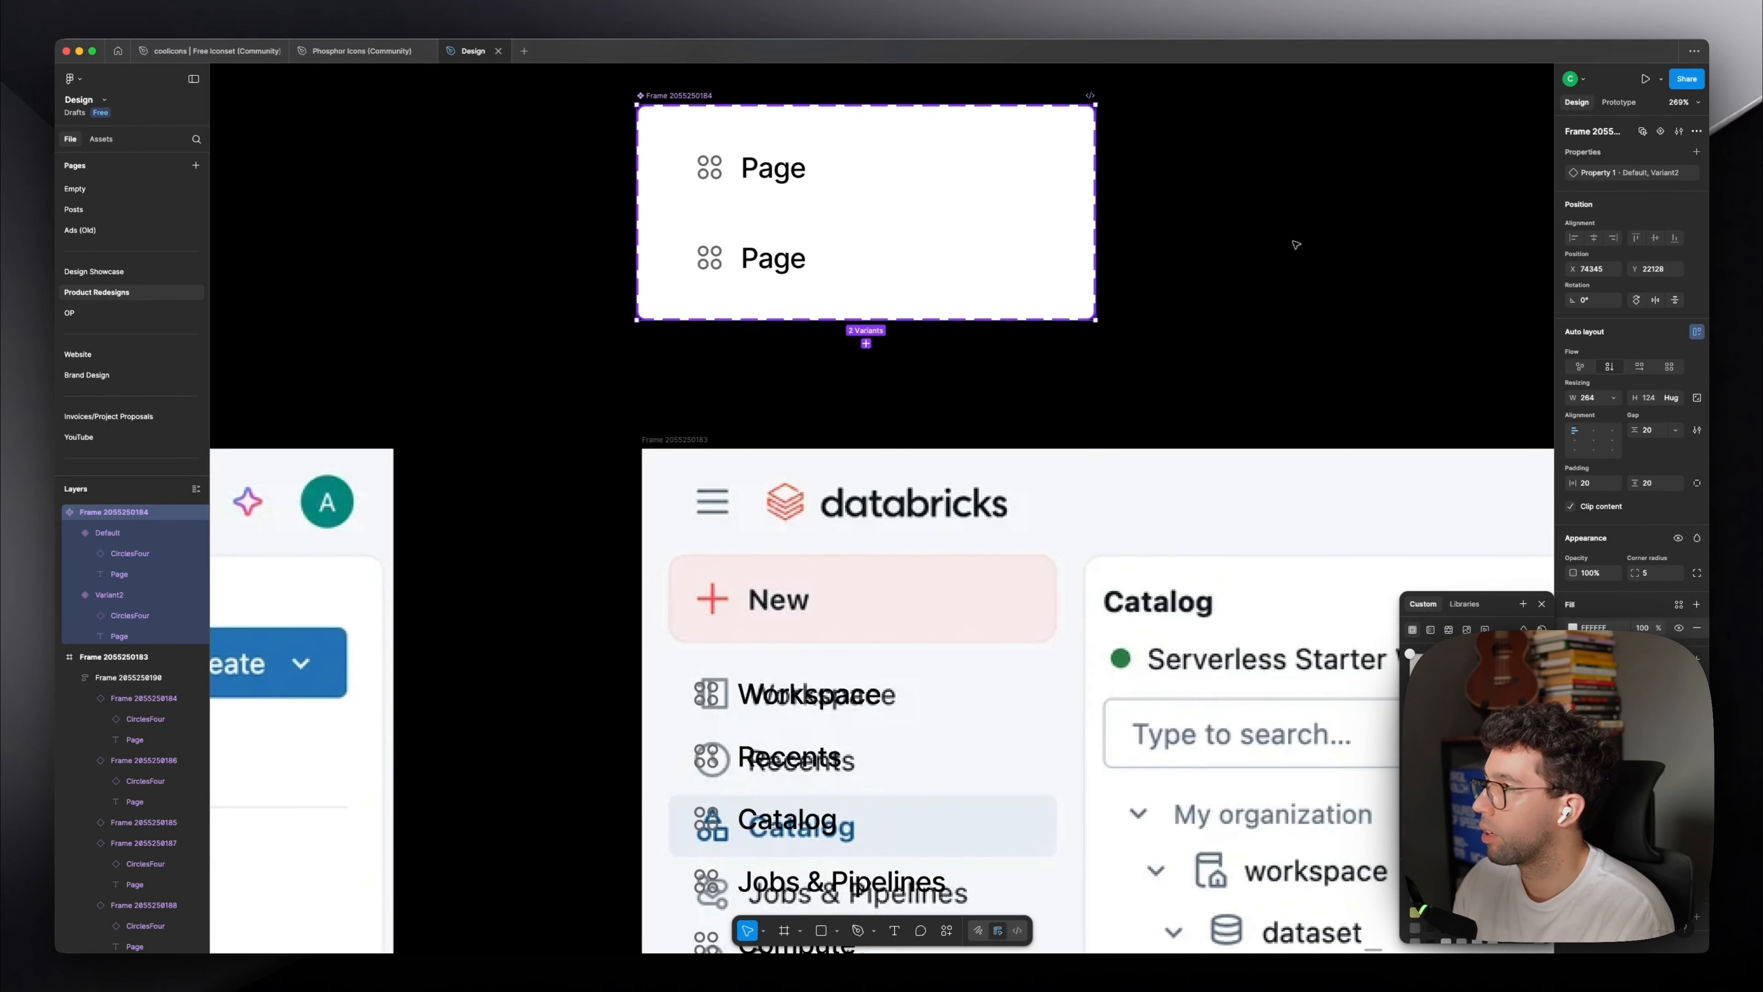
click(1295, 244)
drag(1292, 249, 1284, 237)
scroll(838, 233, down, 2)
Rename the second variant's Property 1 value to "Active".
click(880, 251)
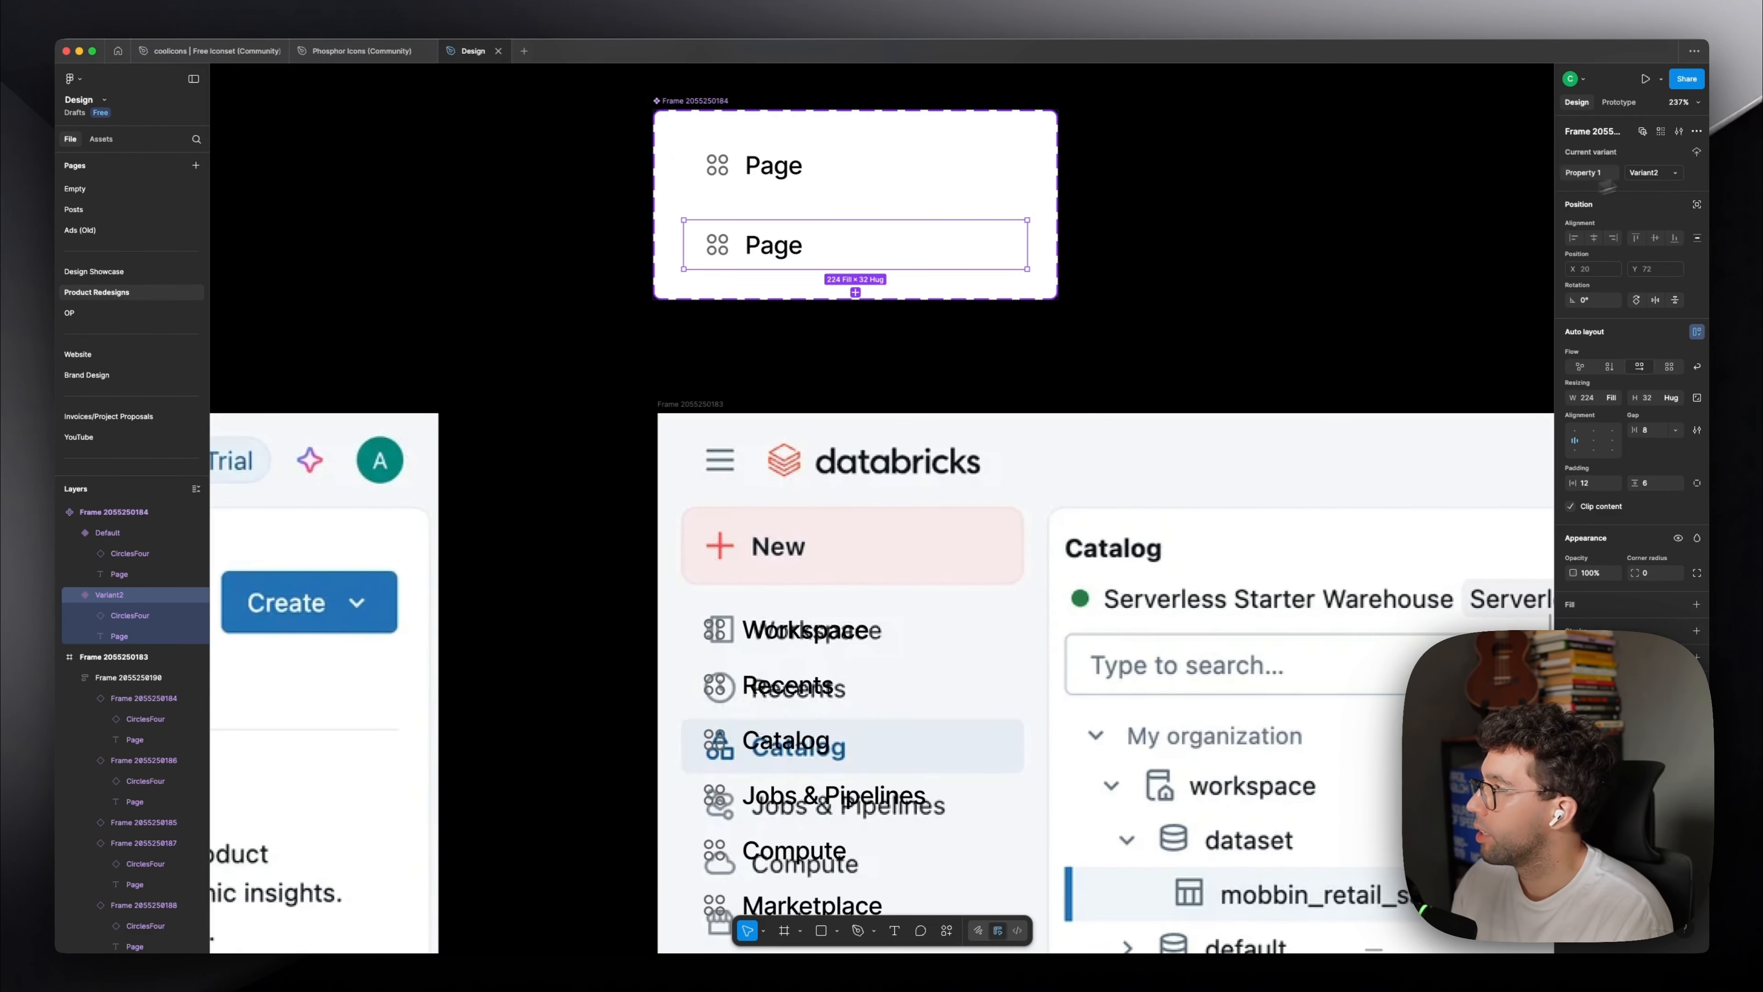
click(1644, 174)
text(Active)
key(Return)
Fill the Active variant with the screenshot's pale Catalog highlight colour and recolour its label and icon with the sampled Catalog dark blue.
key(i)
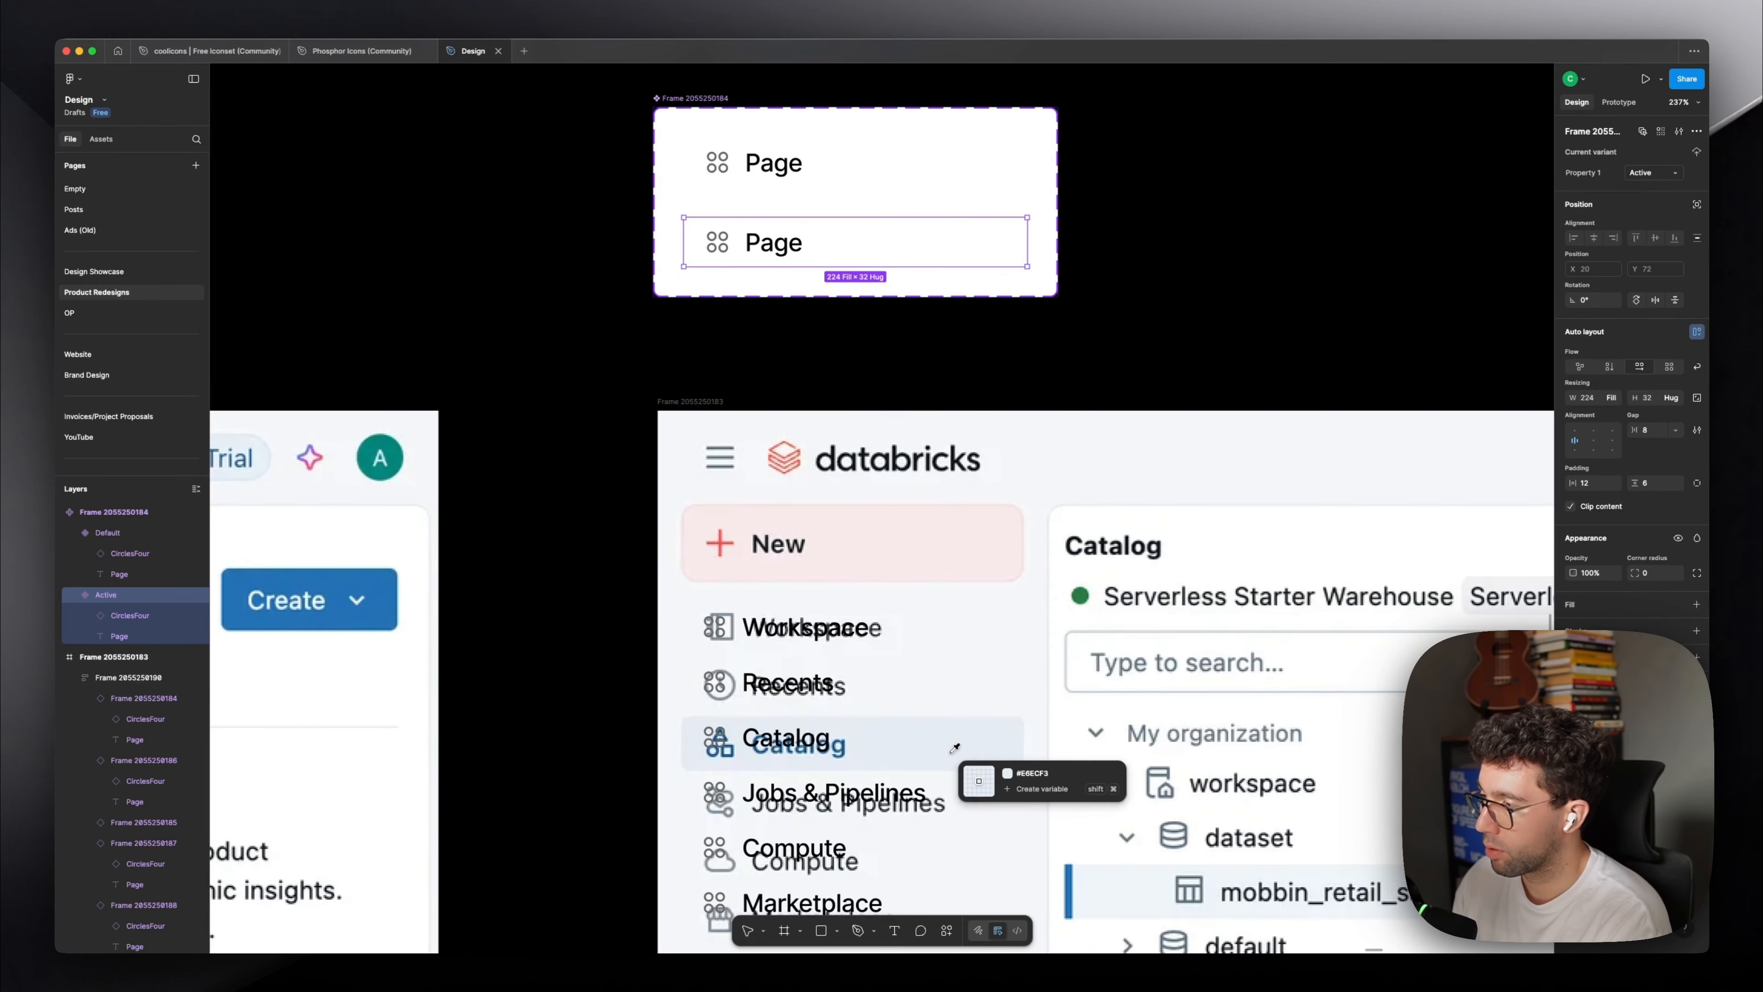
click(945, 744)
key(i)
scroll(785, 748, up, 5)
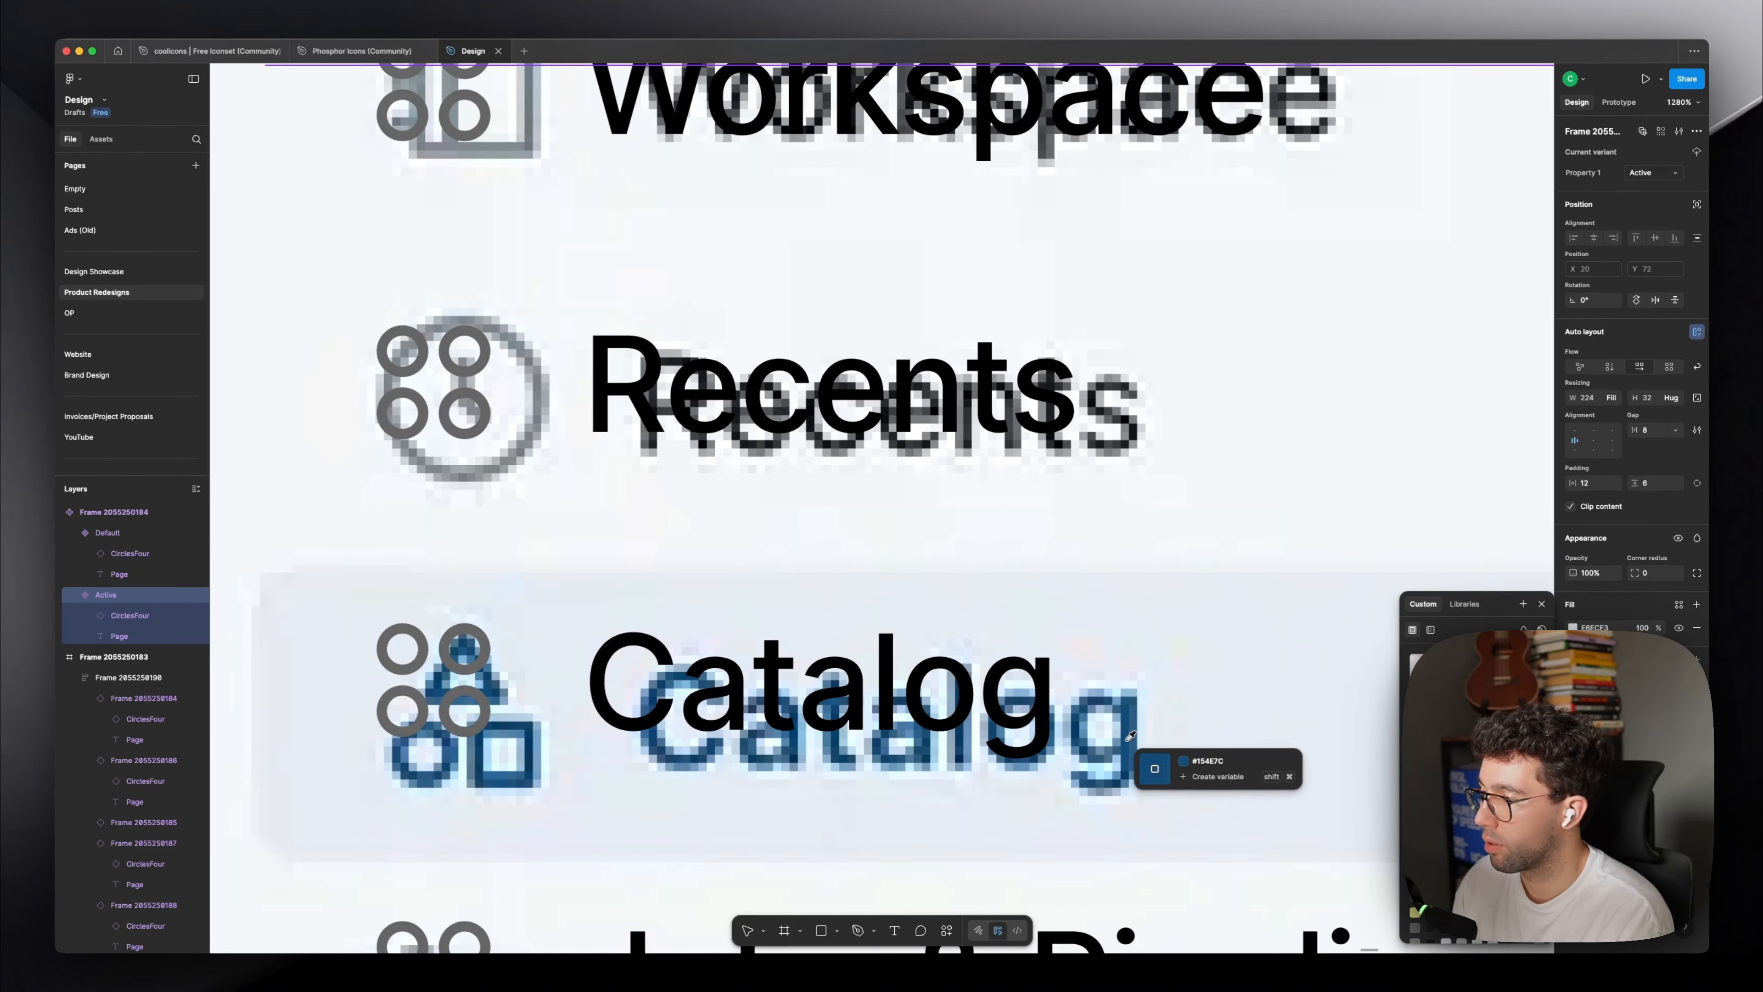
key(Escape)
scroll(998, 691, down, 5)
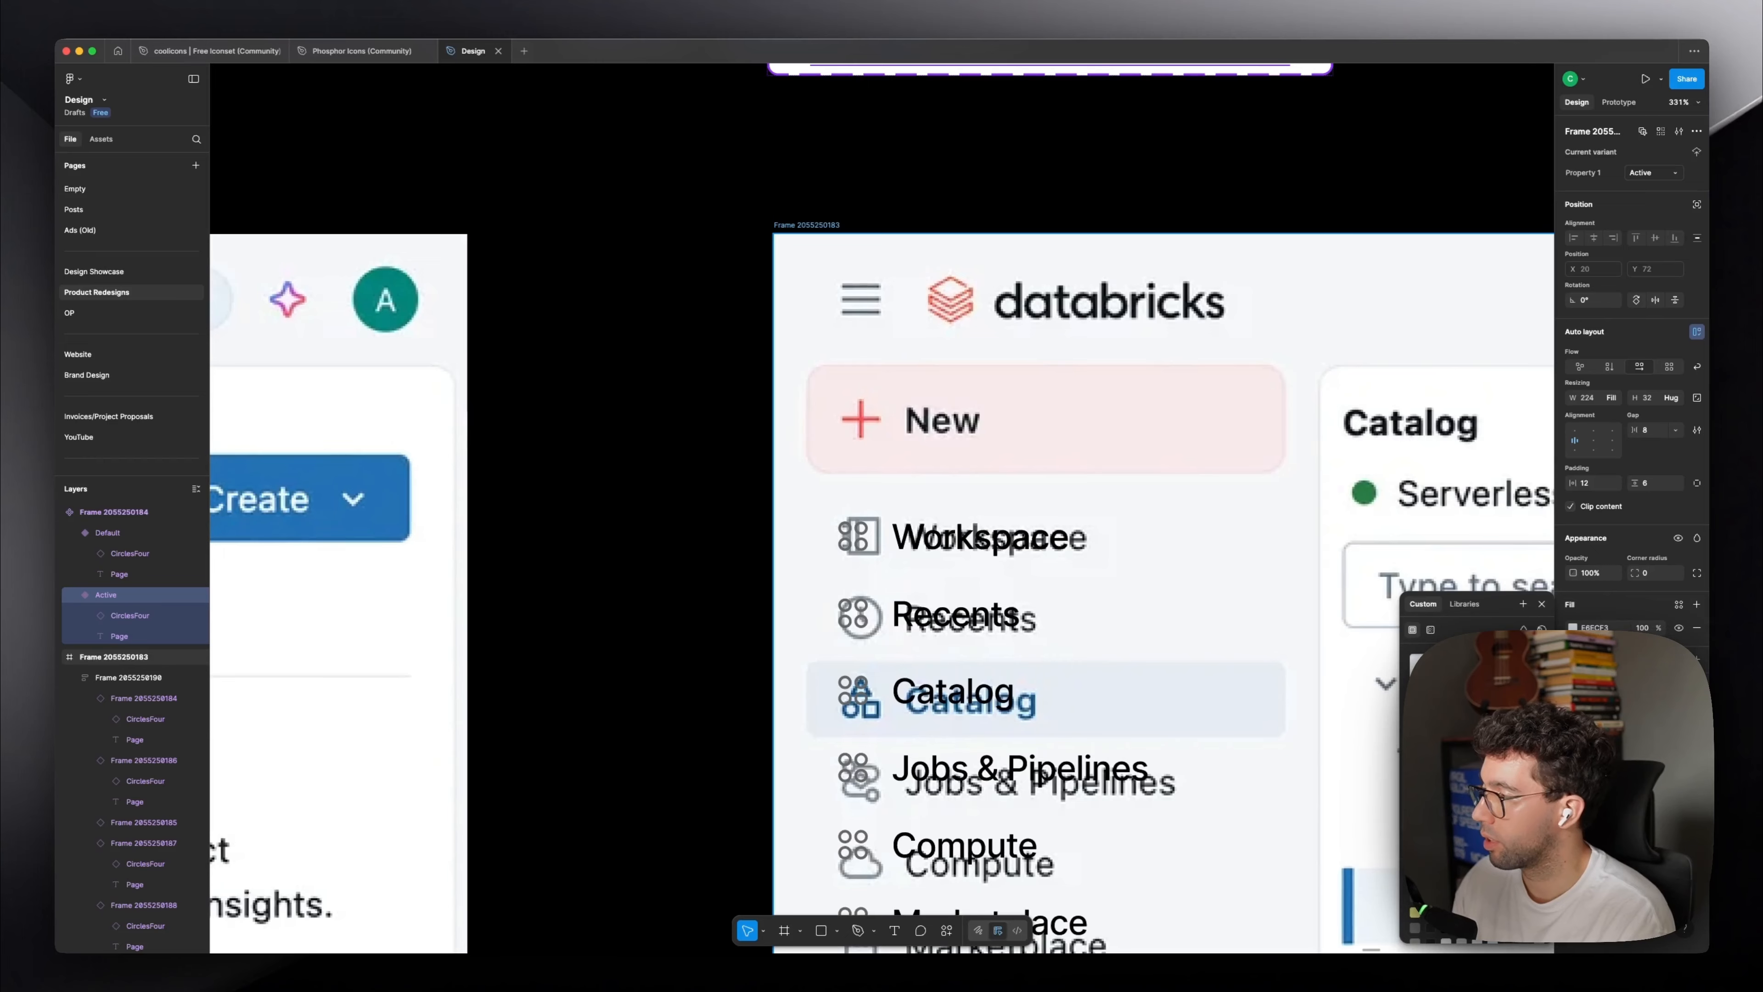
key(Escape)
scroll(645, 591, down, 2)
scroll(823, 644, up, 3)
Select both variants of the sidebar item and round their corners.
click(936, 255)
key(super+a)
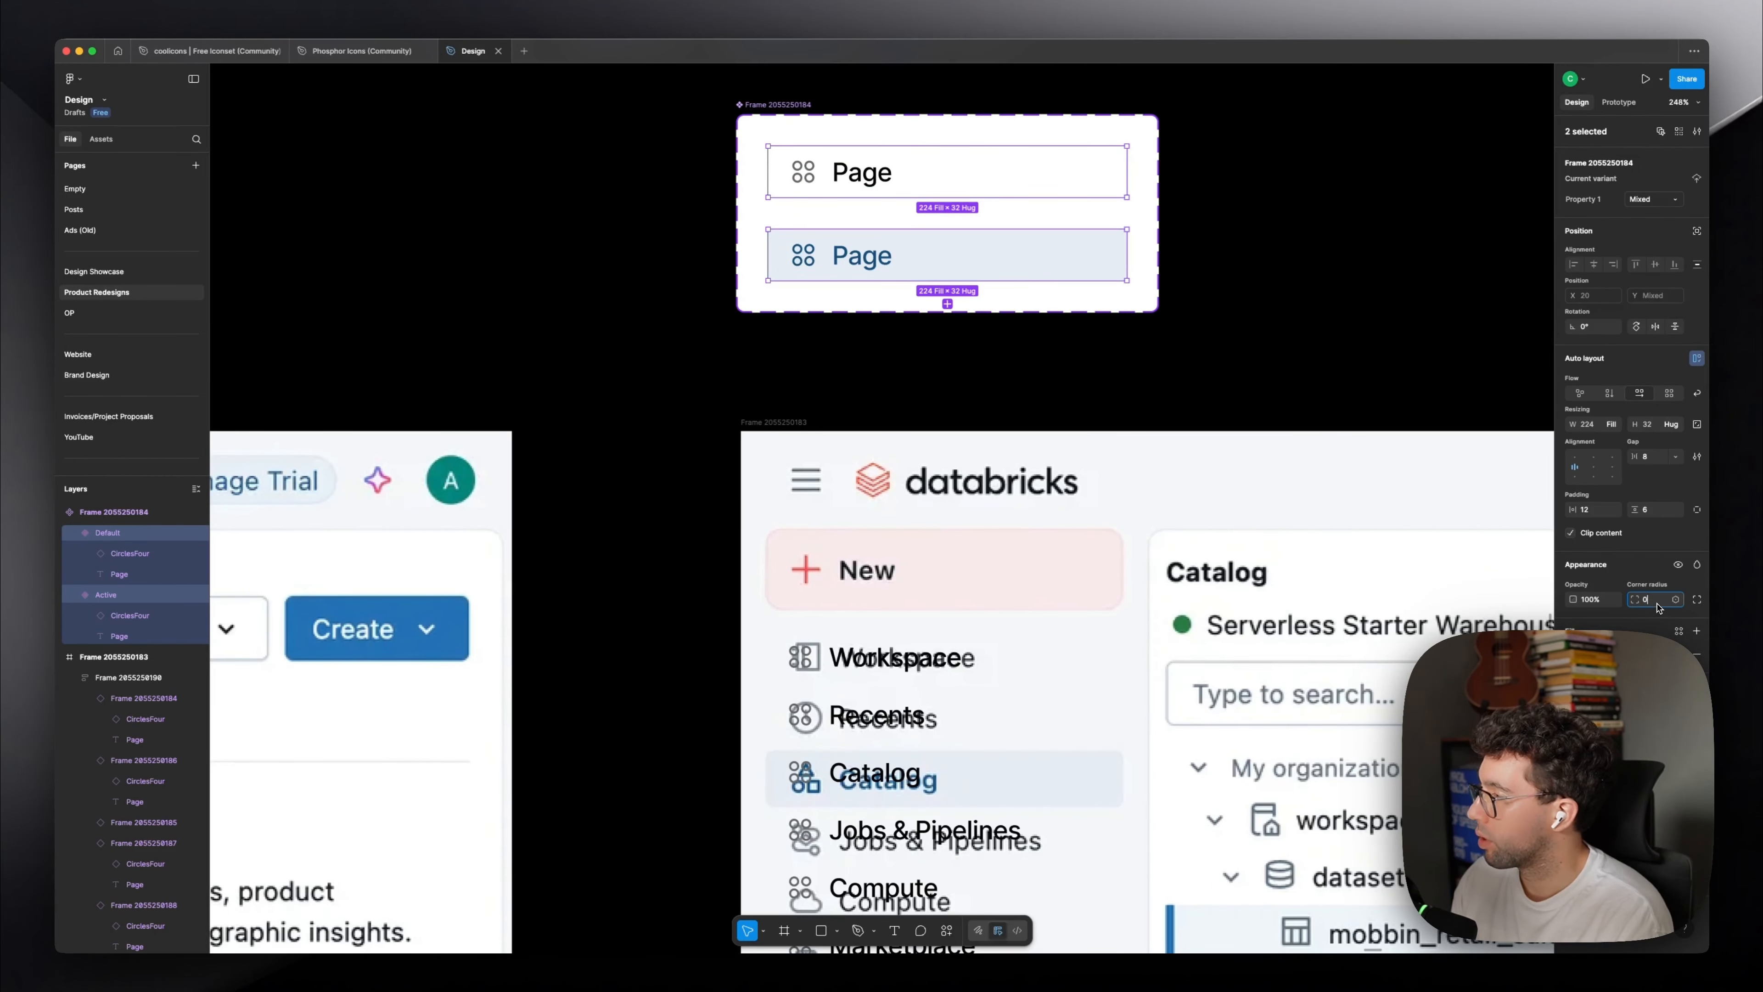
click(1327, 303)
scroll(1271, 351, down, 1)
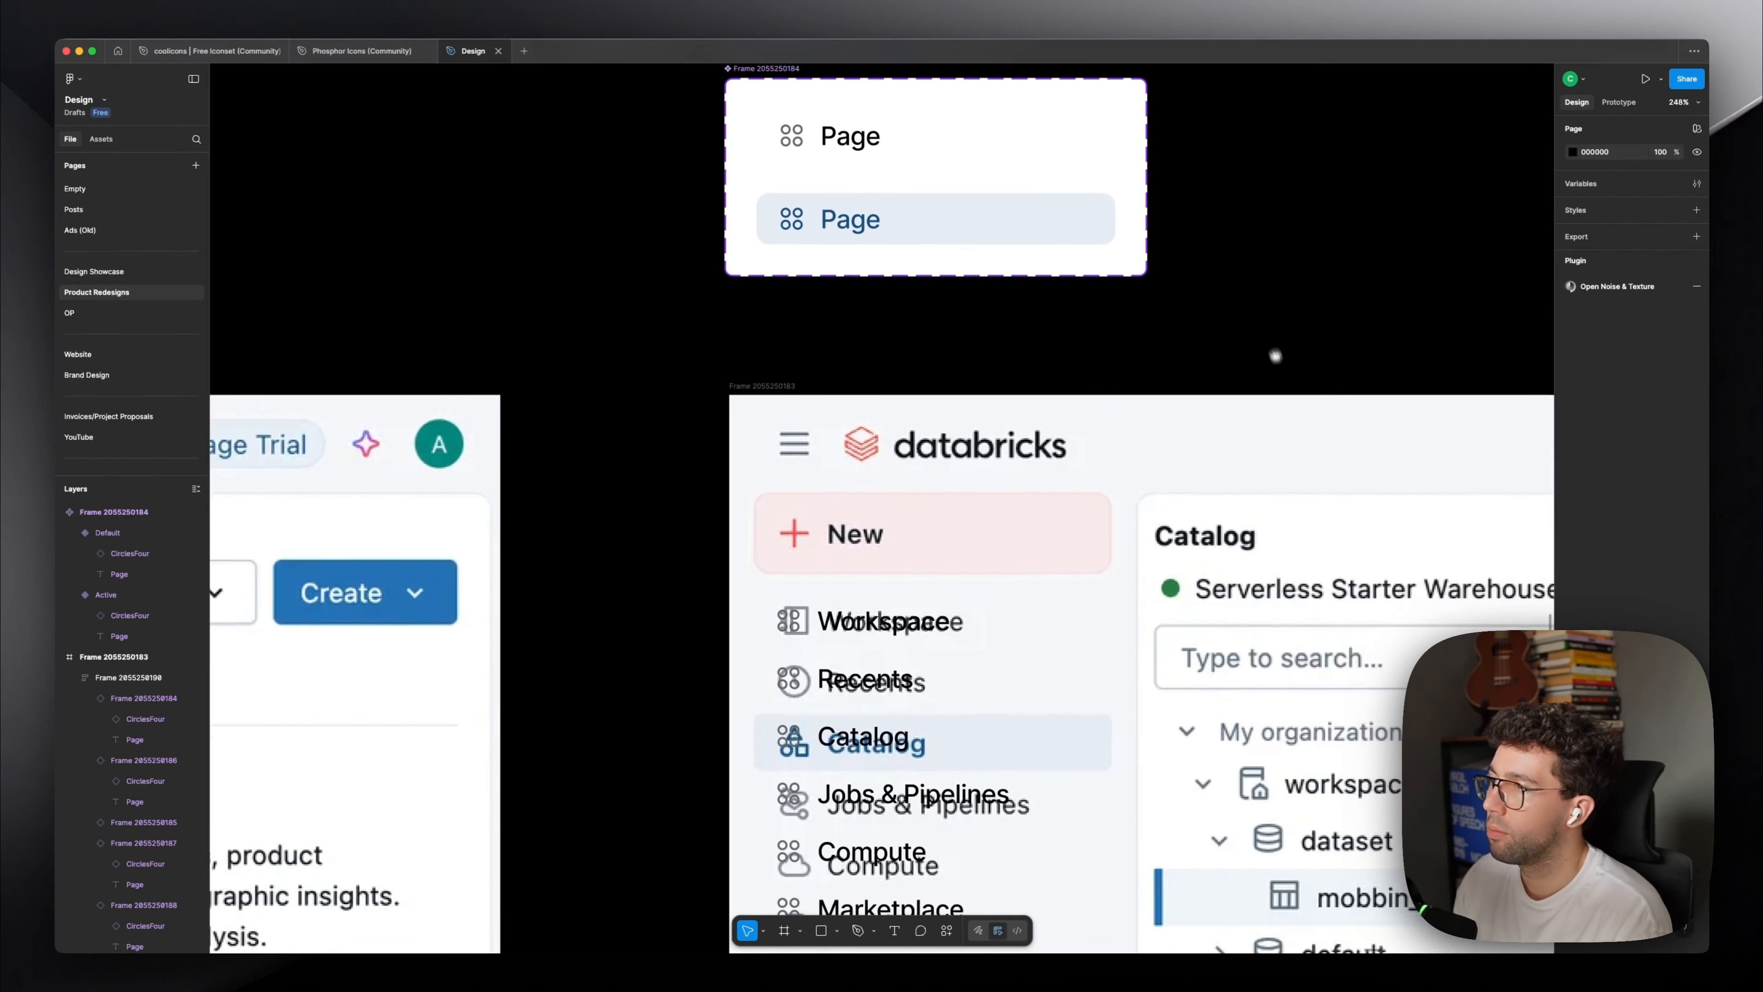
Switch the sidebar's Catalog item to the Active variant and add a white fill to the component's Default variant.
scroll(677, 323, down, 3)
scroll(764, 278, up, 3)
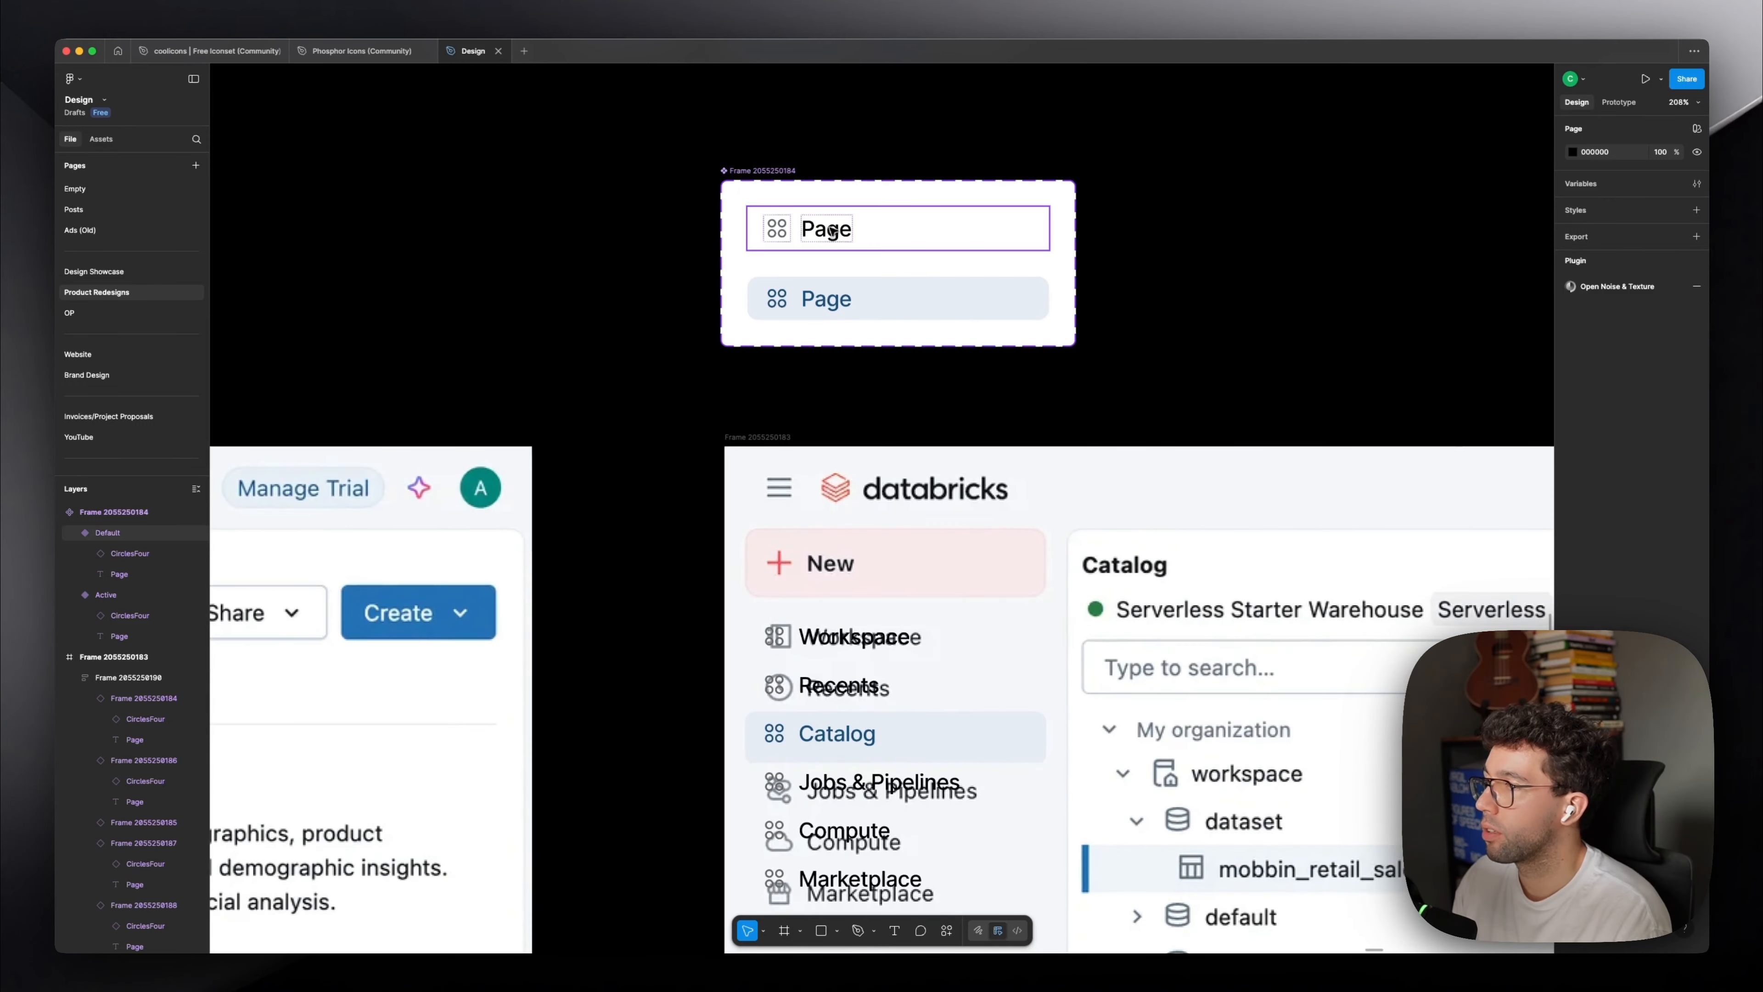
click(834, 232)
scroll(1245, 440, down, 1)
scroll(1245, 439, down, 1)
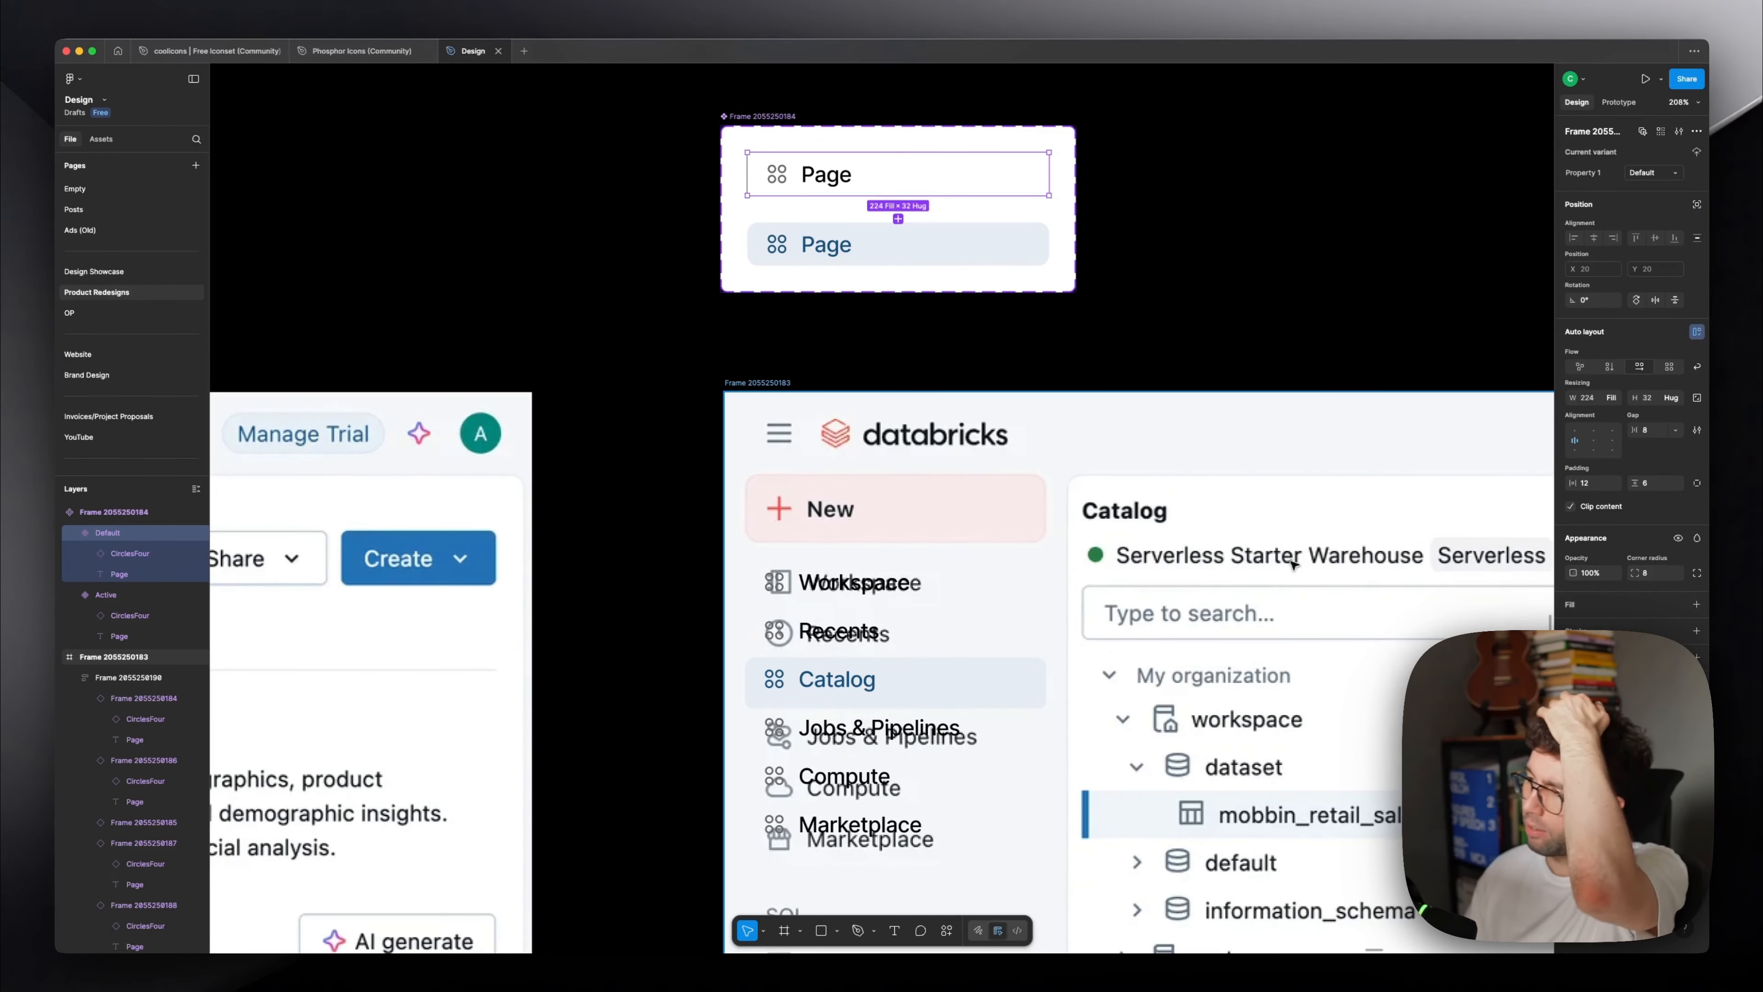
click(1696, 605)
click(1069, 300)
scroll(717, 399, down, 3)
scroll(716, 398, up, 2)
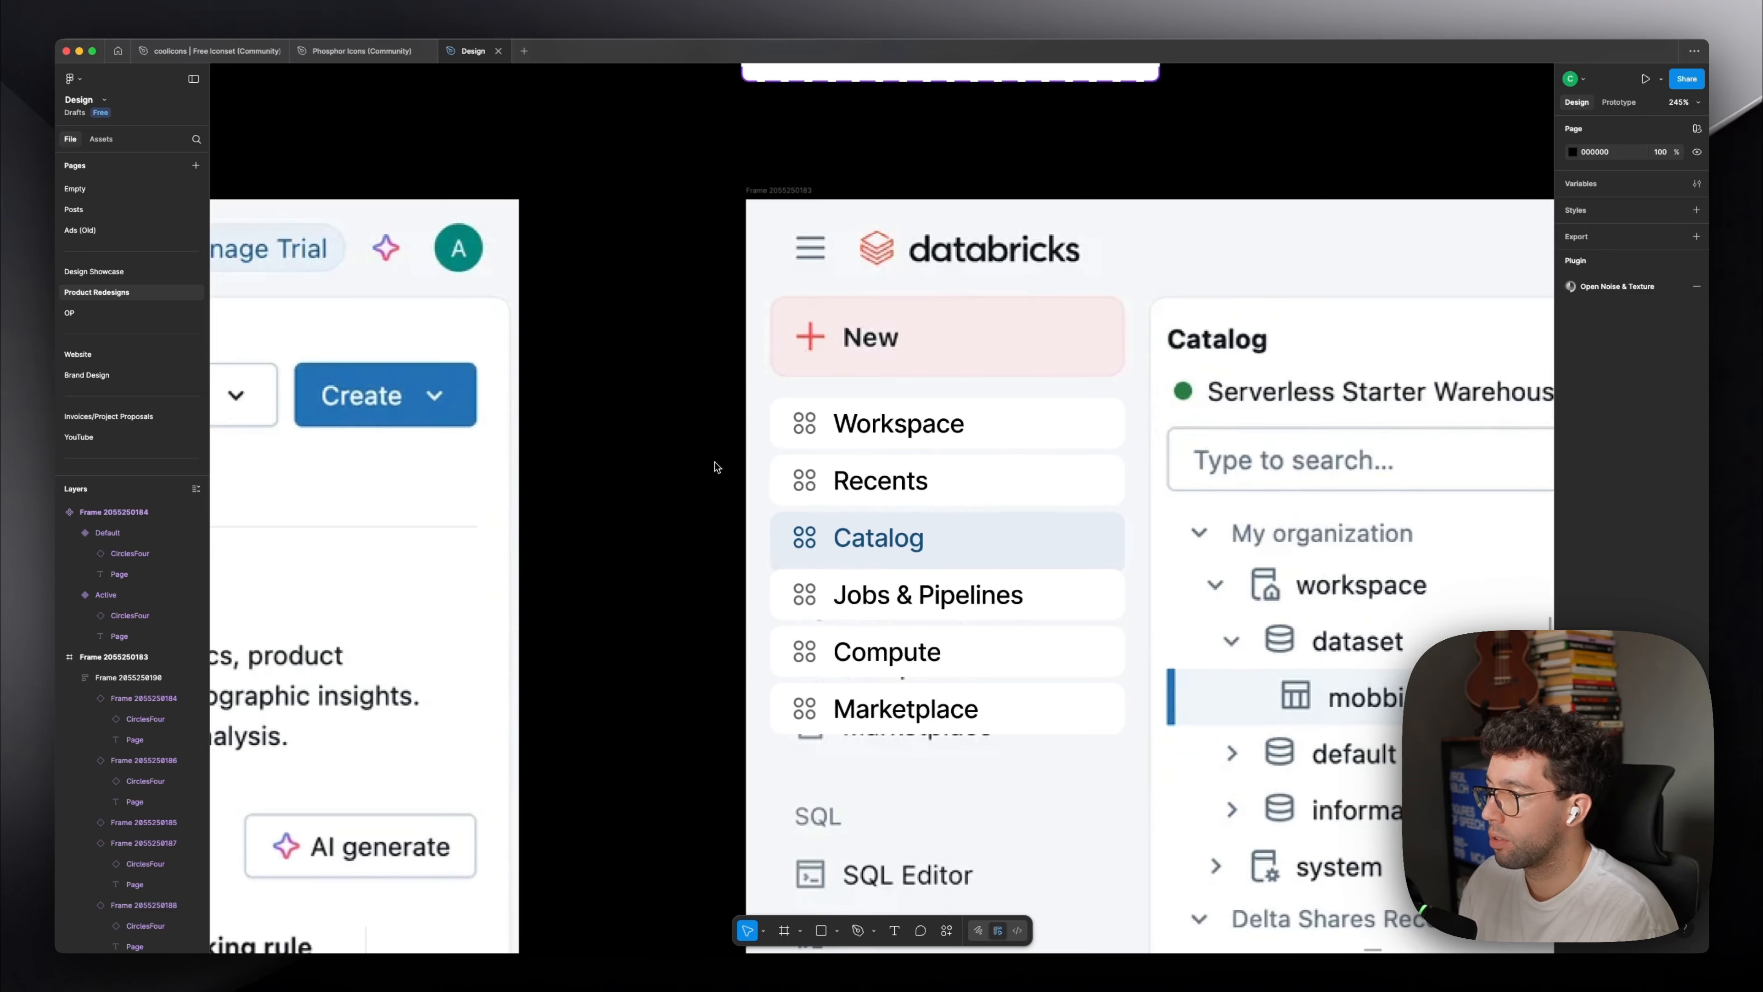
Duplicate the item group for the SQL, Data Engineering and AI/ML sections and rename the items to match the screenshot.
scroll(720, 524, down, 10)
click(839, 523)
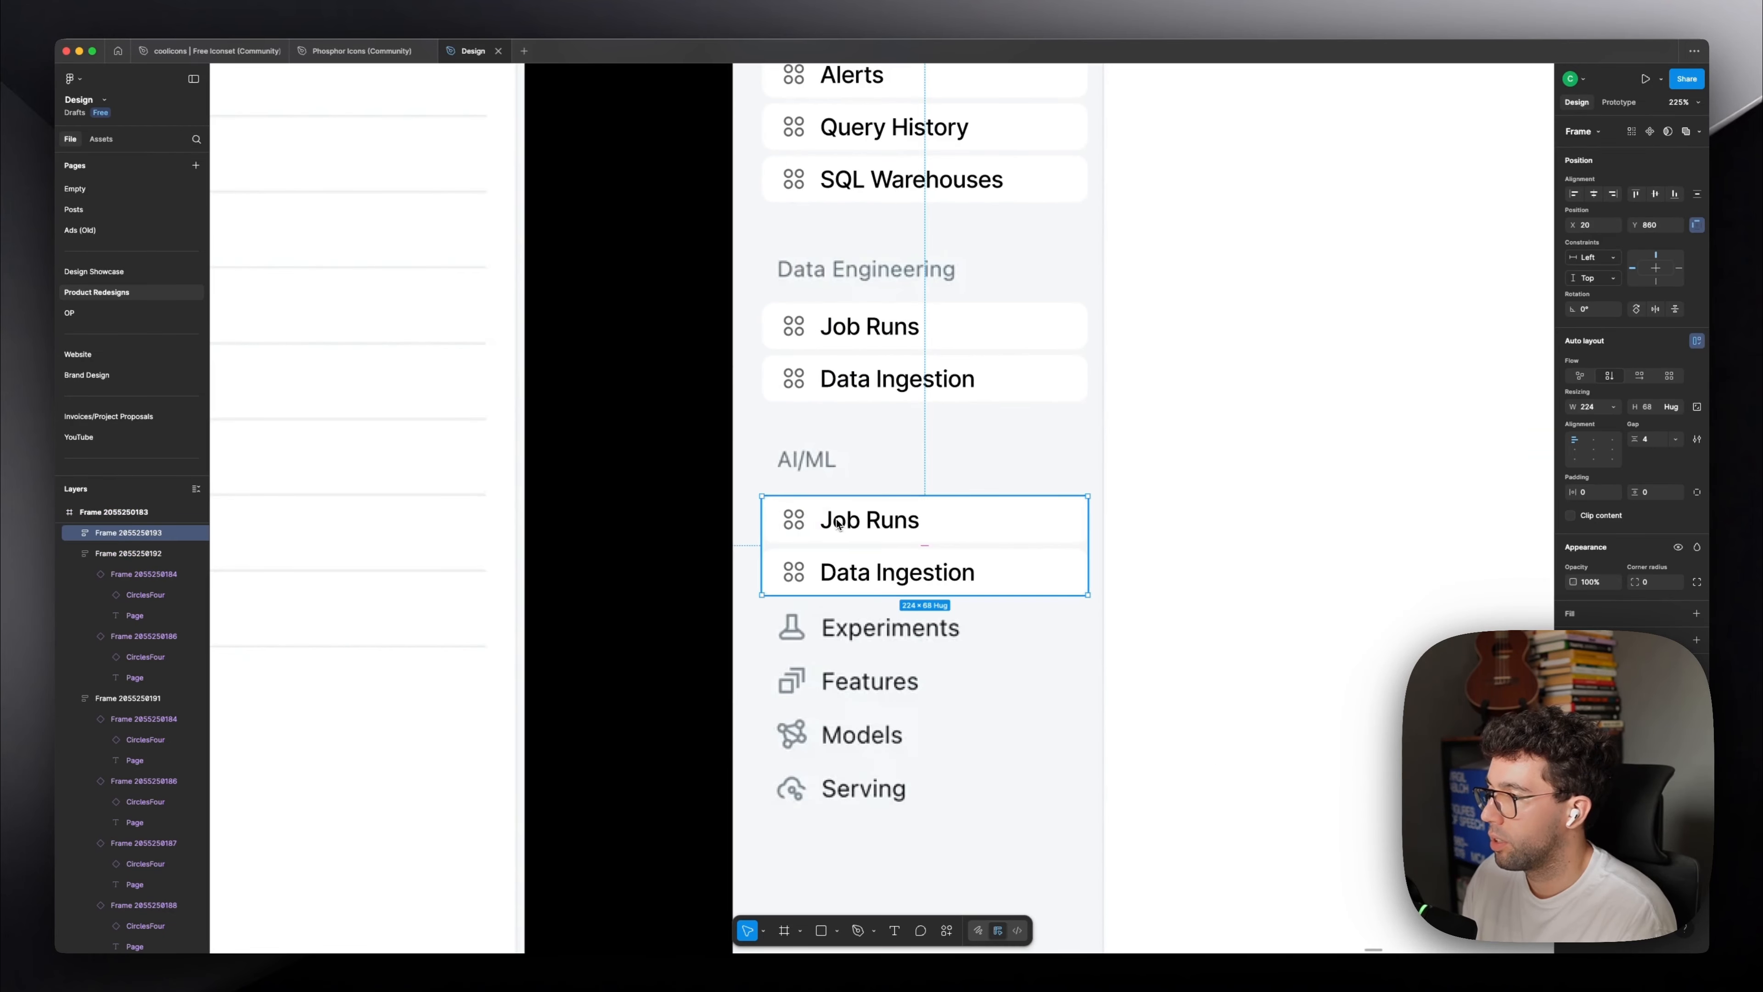
scroll(839, 523, up, 10)
Duplicate the SQL Editor item, rename the copy above it "SQL" and hide its icon to form the section heading.
click(842, 622)
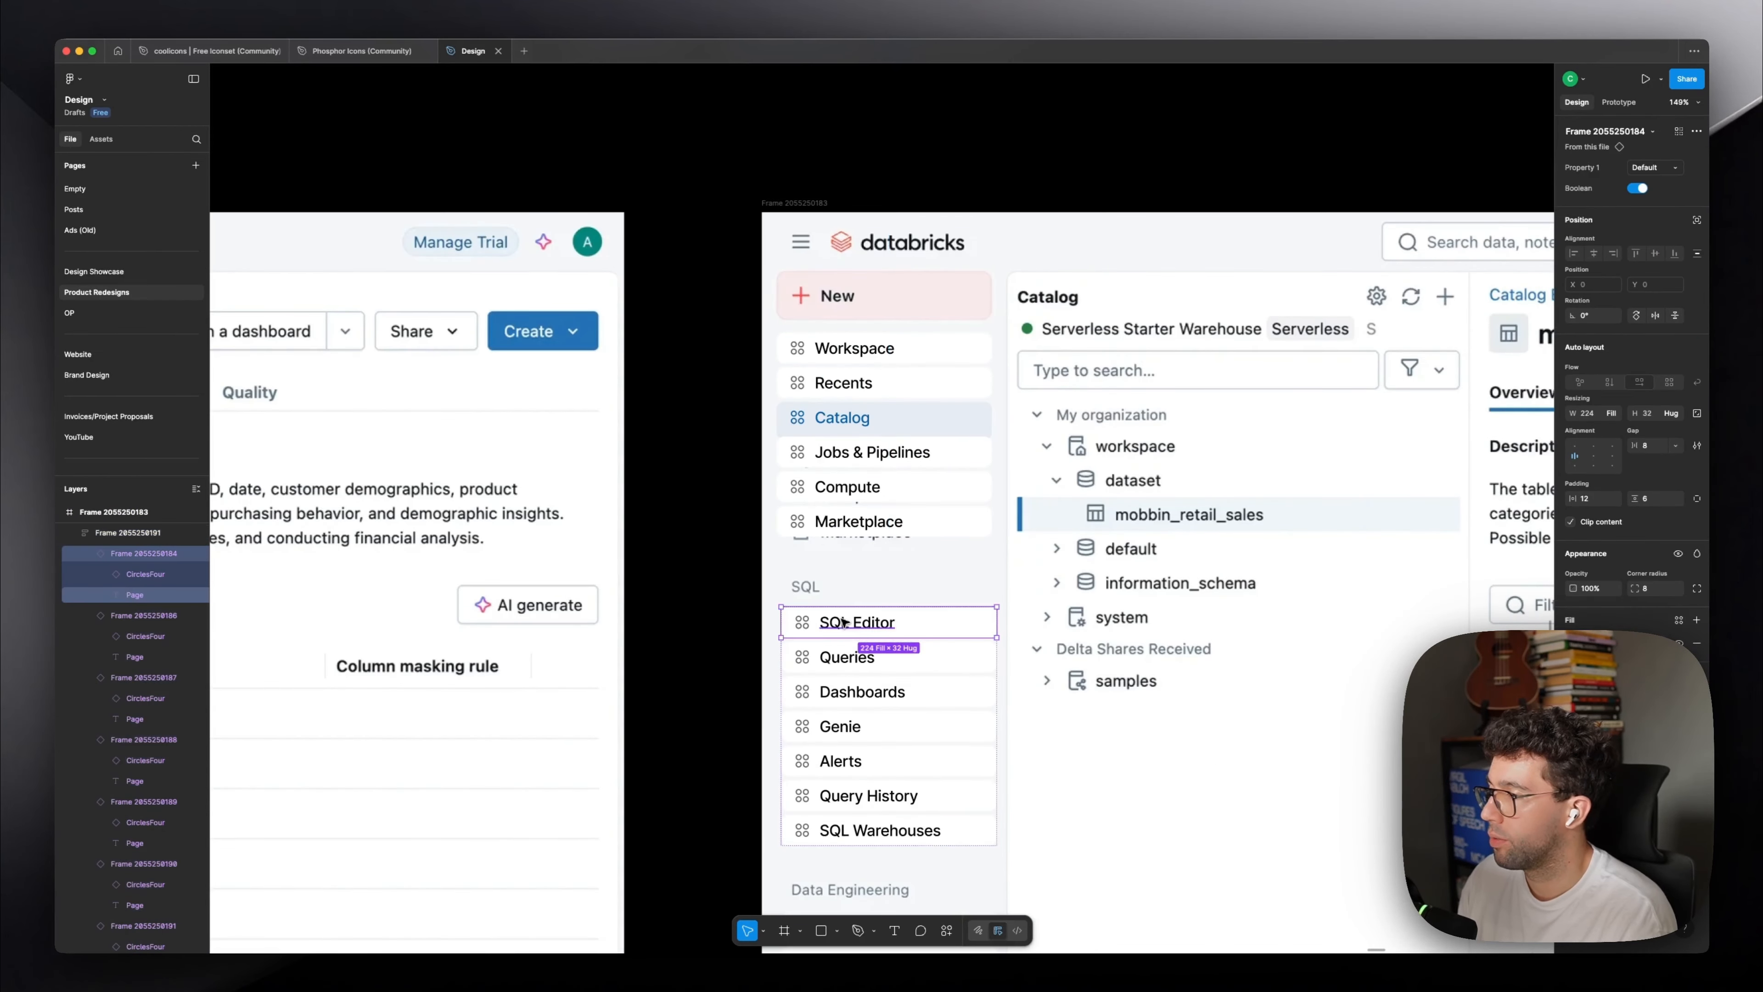
key(super+d)
click(737, 648)
super+click(848, 622)
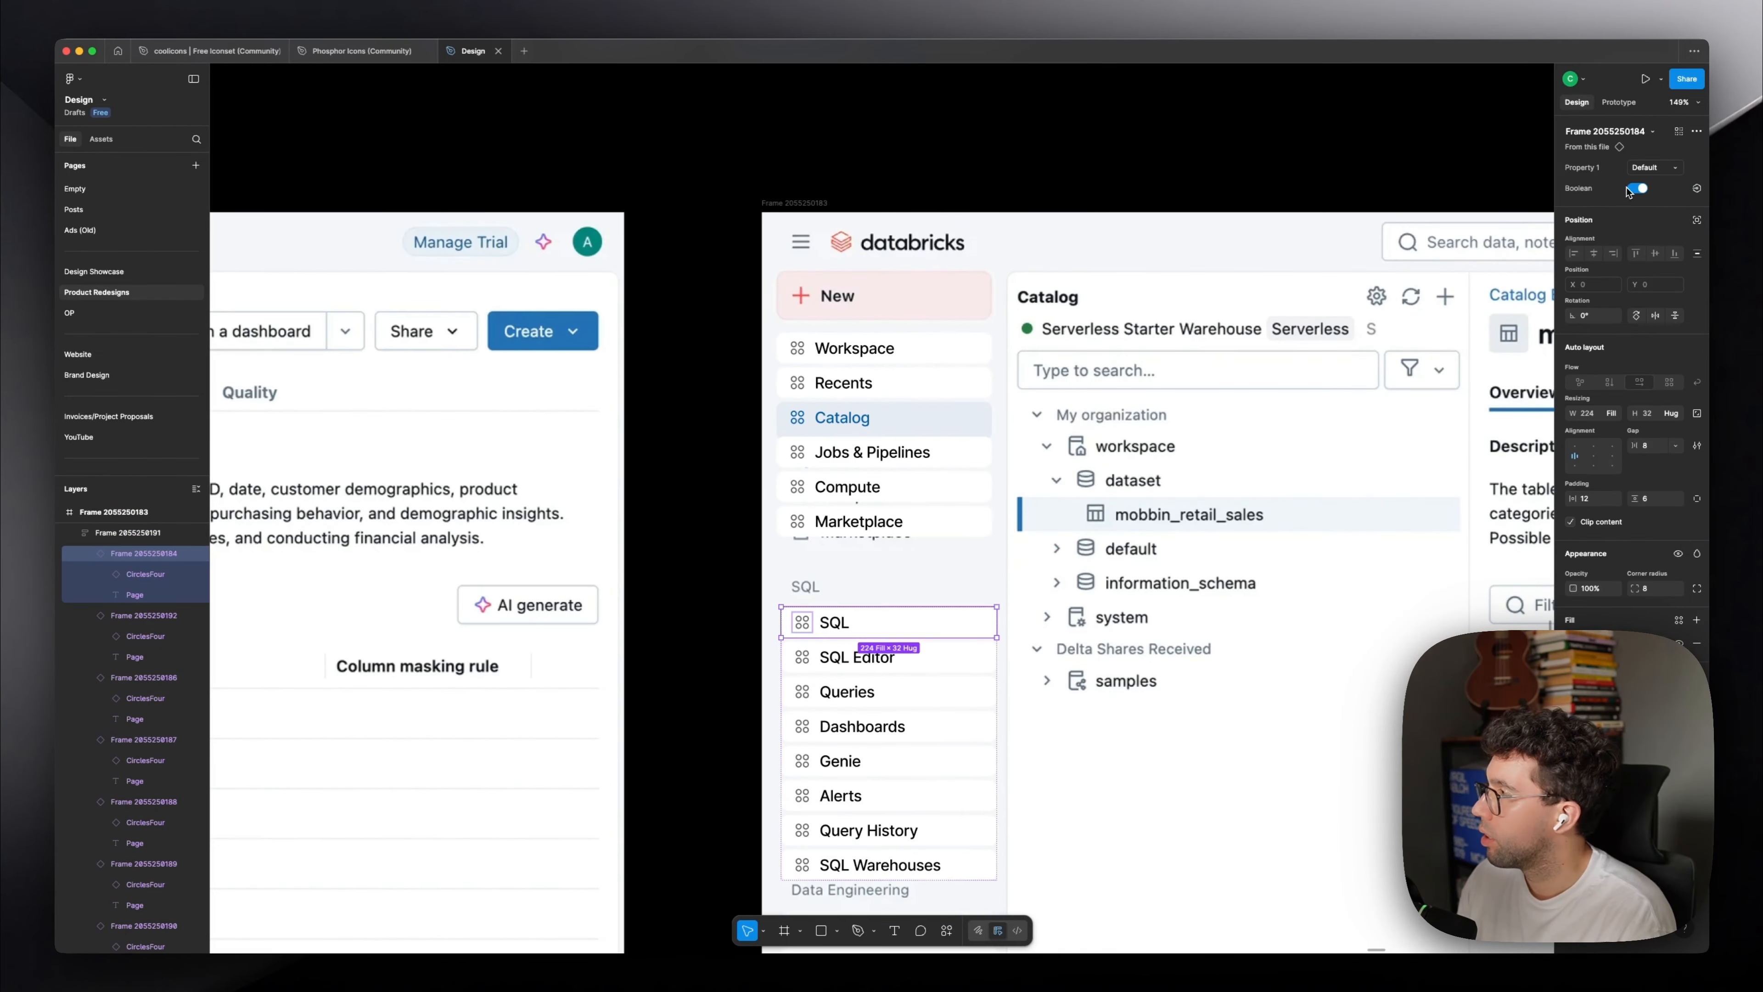
click(1637, 188)
key(Escape)
scroll(707, 617, up, 2)
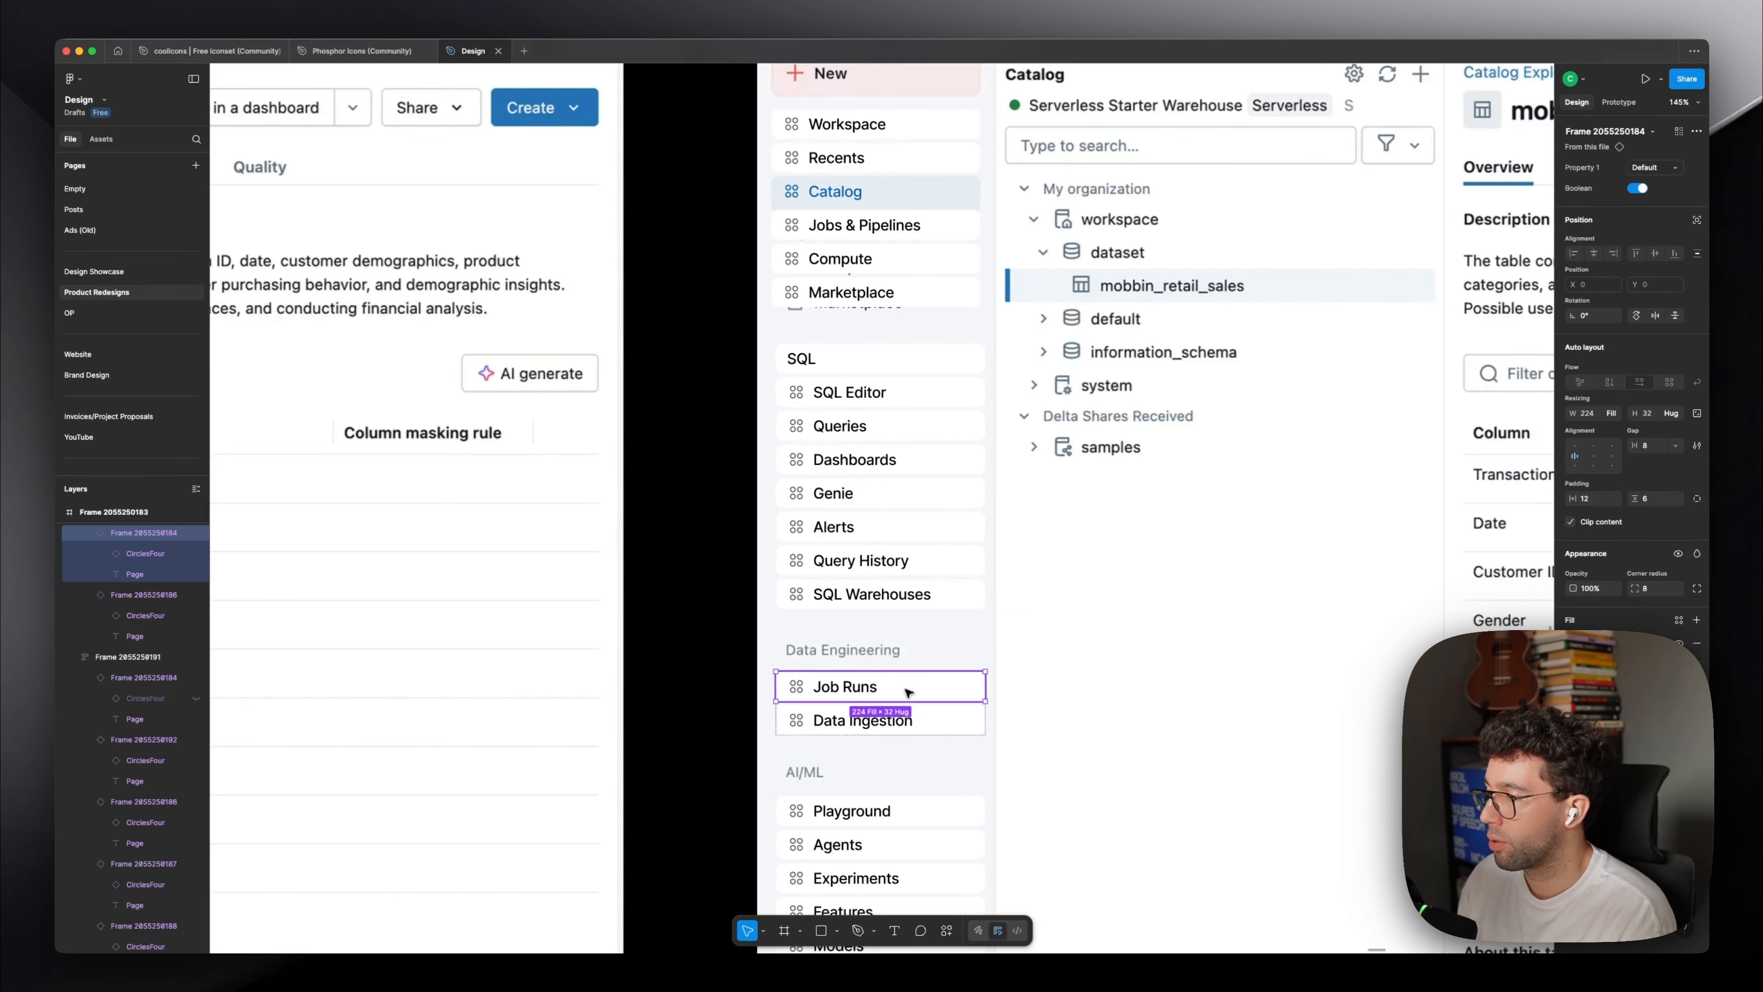
Add icon-free "Data Engineering" and "AI/ML" headings at the top of their sections by duplicating sidebar items.
key(super+d)
double_click(861, 688)
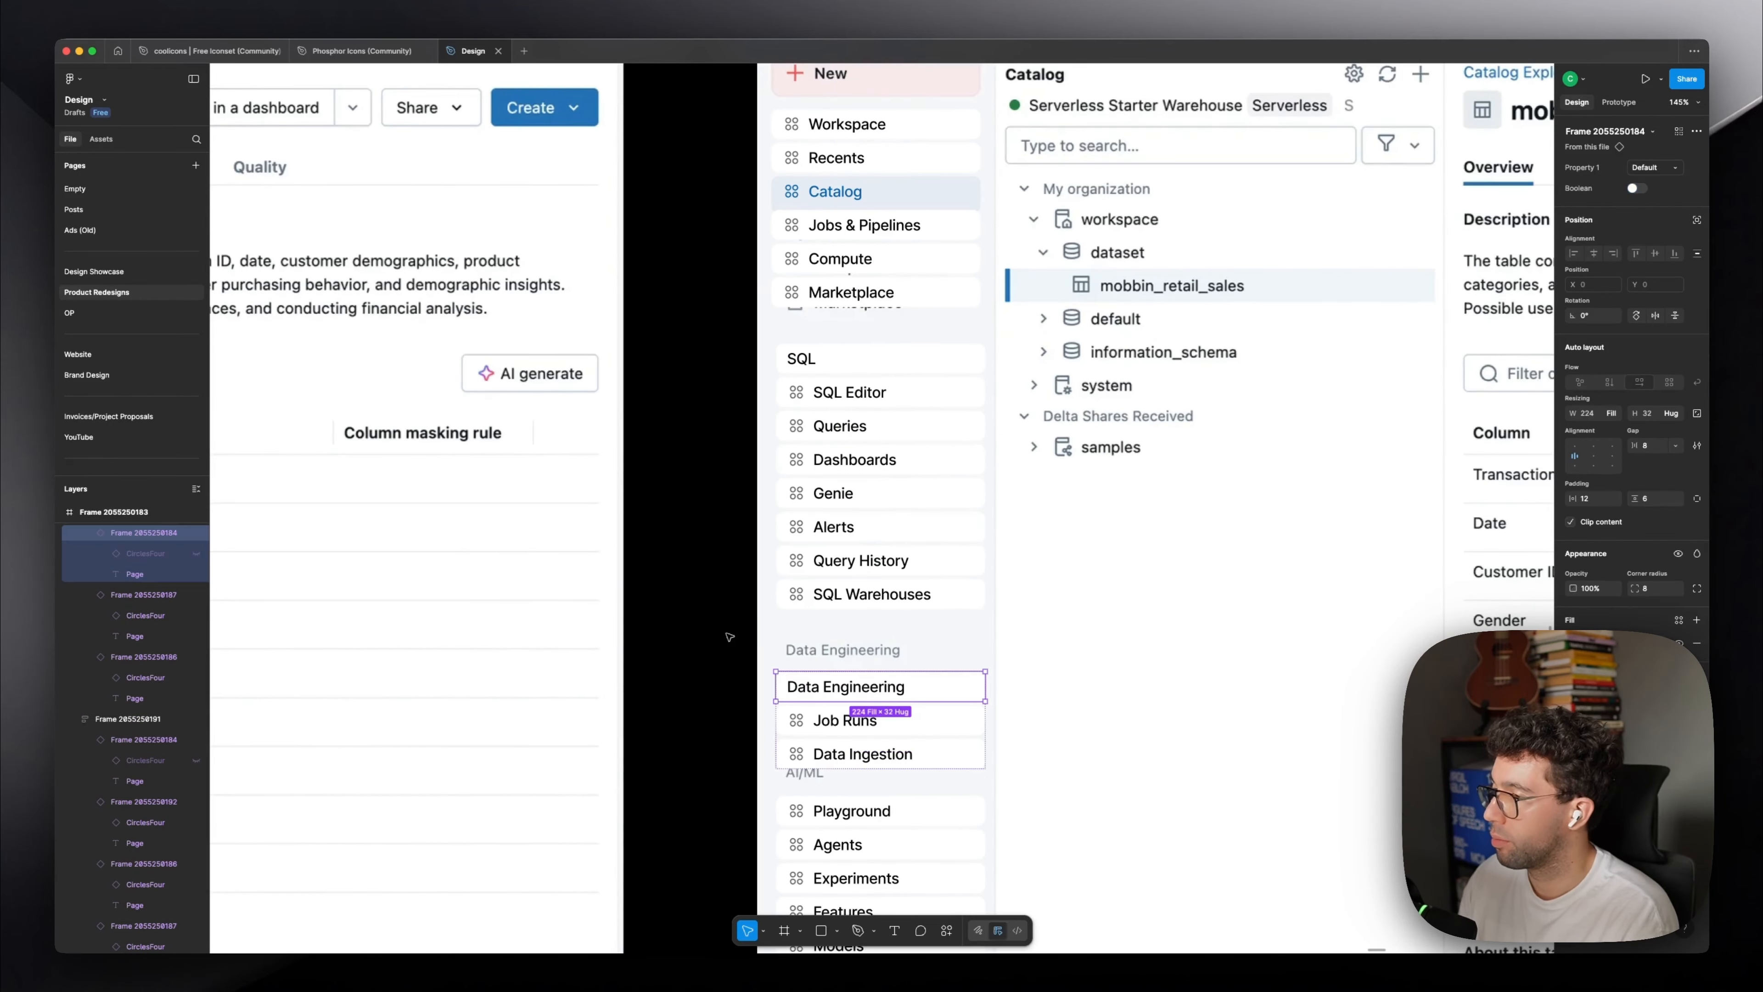
click(729, 633)
scroll(731, 628, down, 2)
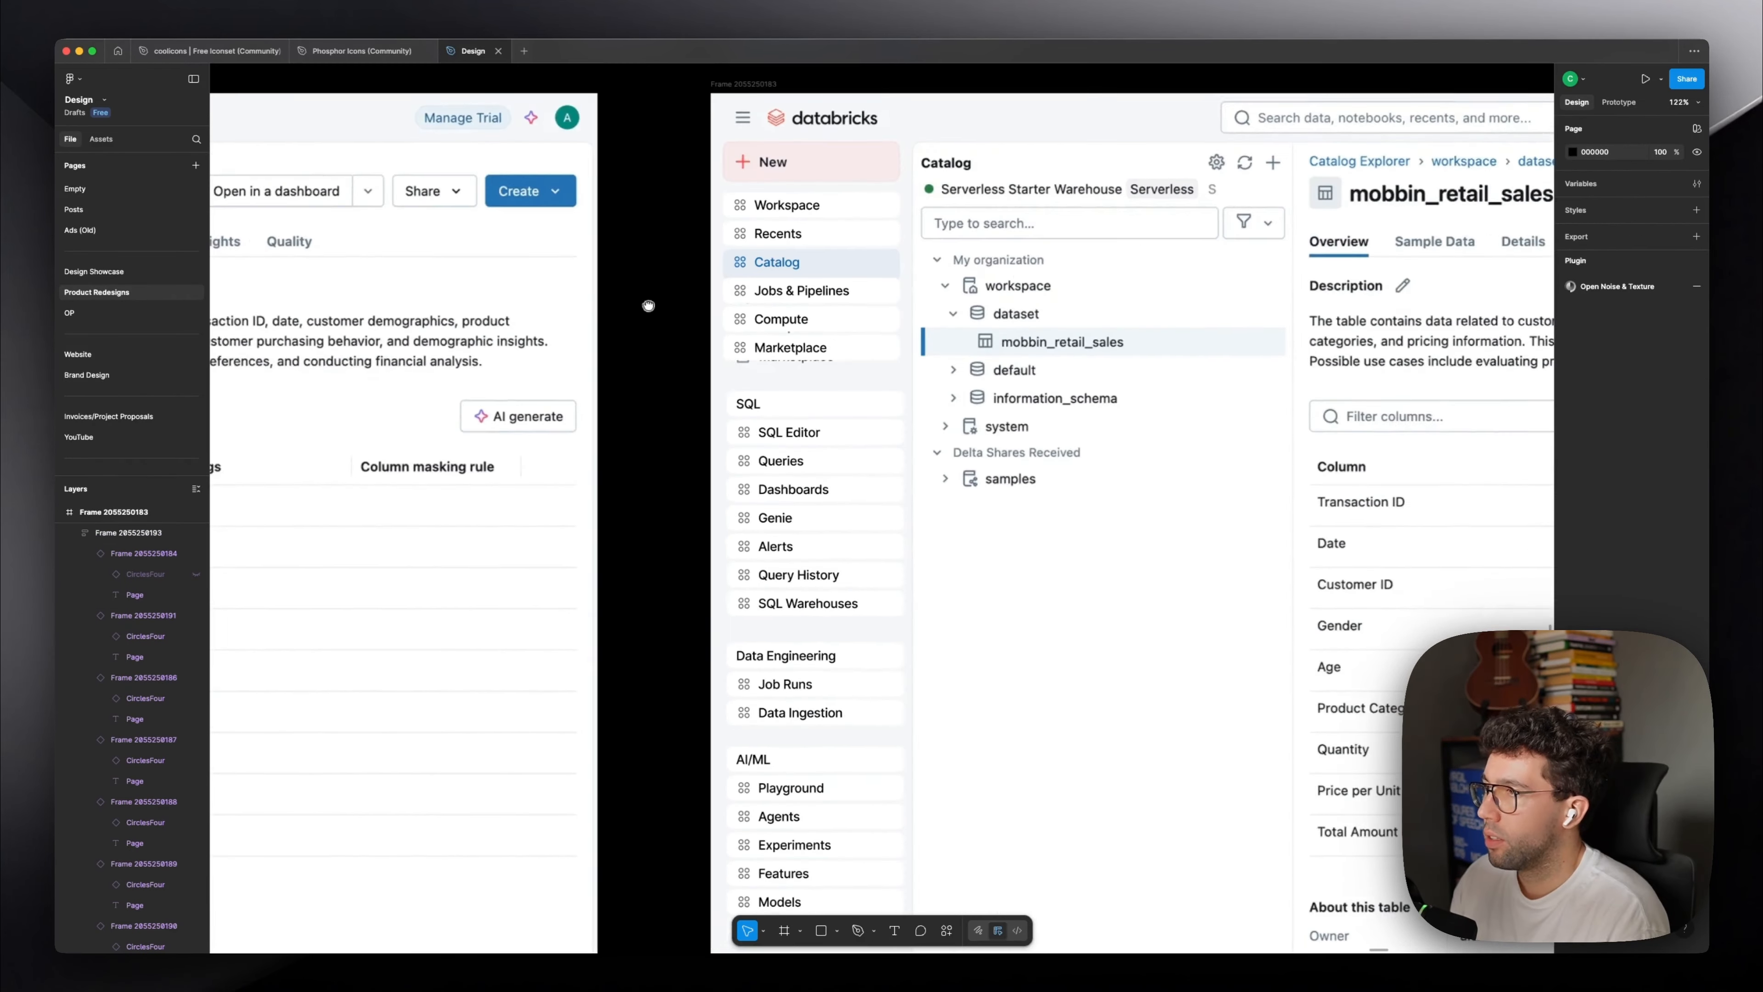
Draw temporary rectangles over the screenshot to measure the height of the New button and the spacing around it.
drag(649, 306, 609, 410)
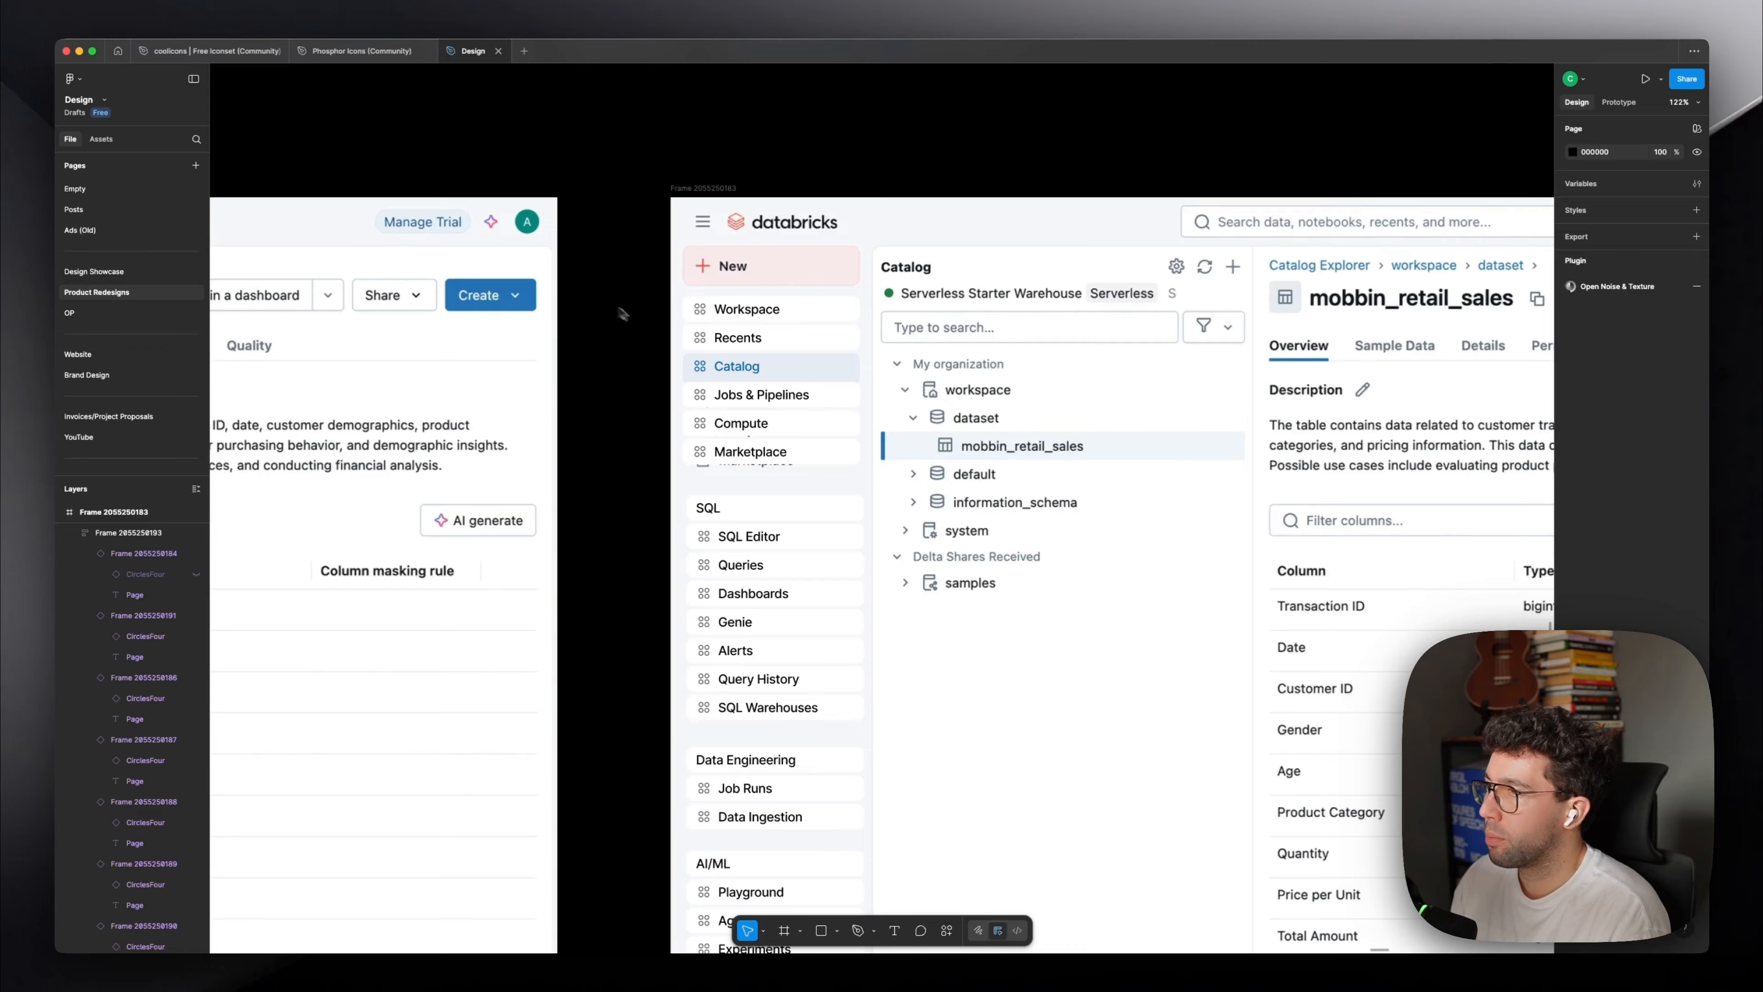
drag(1216, 256, 616, 310)
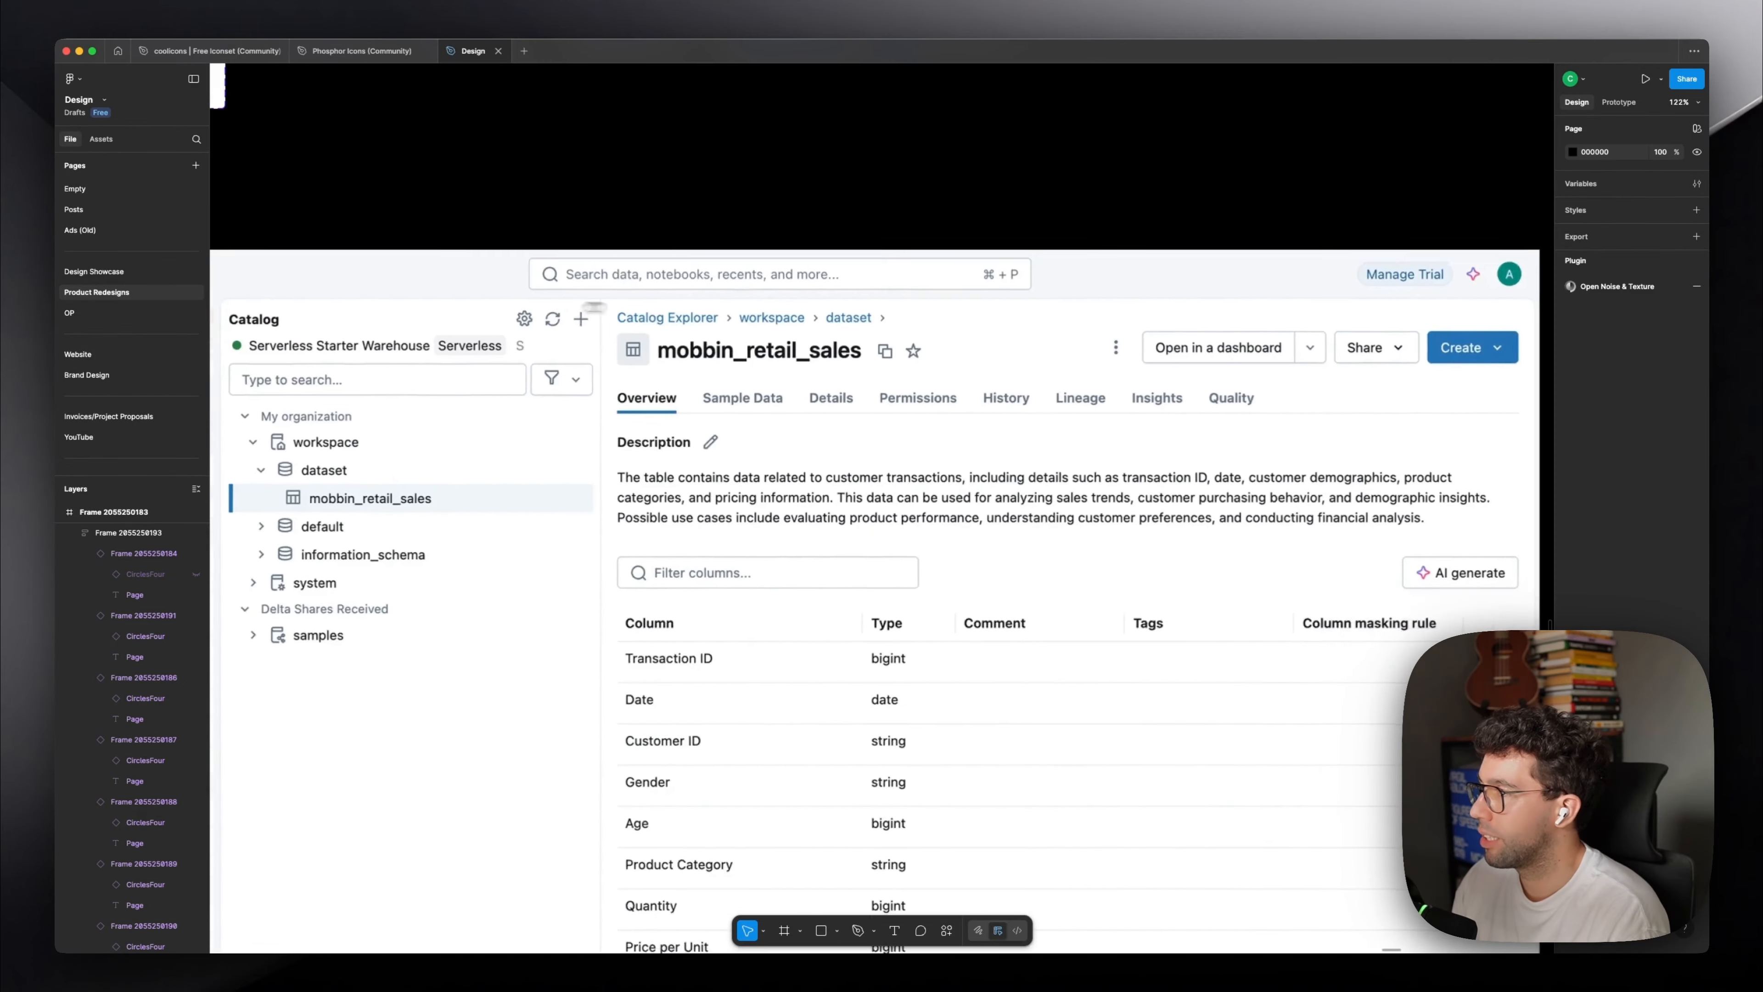
scroll(396, 261, up, 5)
key(r)
mouse_move(811, 258)
mouse_down()
mouse_move(878, 346)
mouse_move(850, 545)
mouse_up()
scroll(848, 313, down, 1)
scroll(850, 535, down, 6)
alt+drag(849, 542, 575, 551)
scroll(557, 502, up, 10)
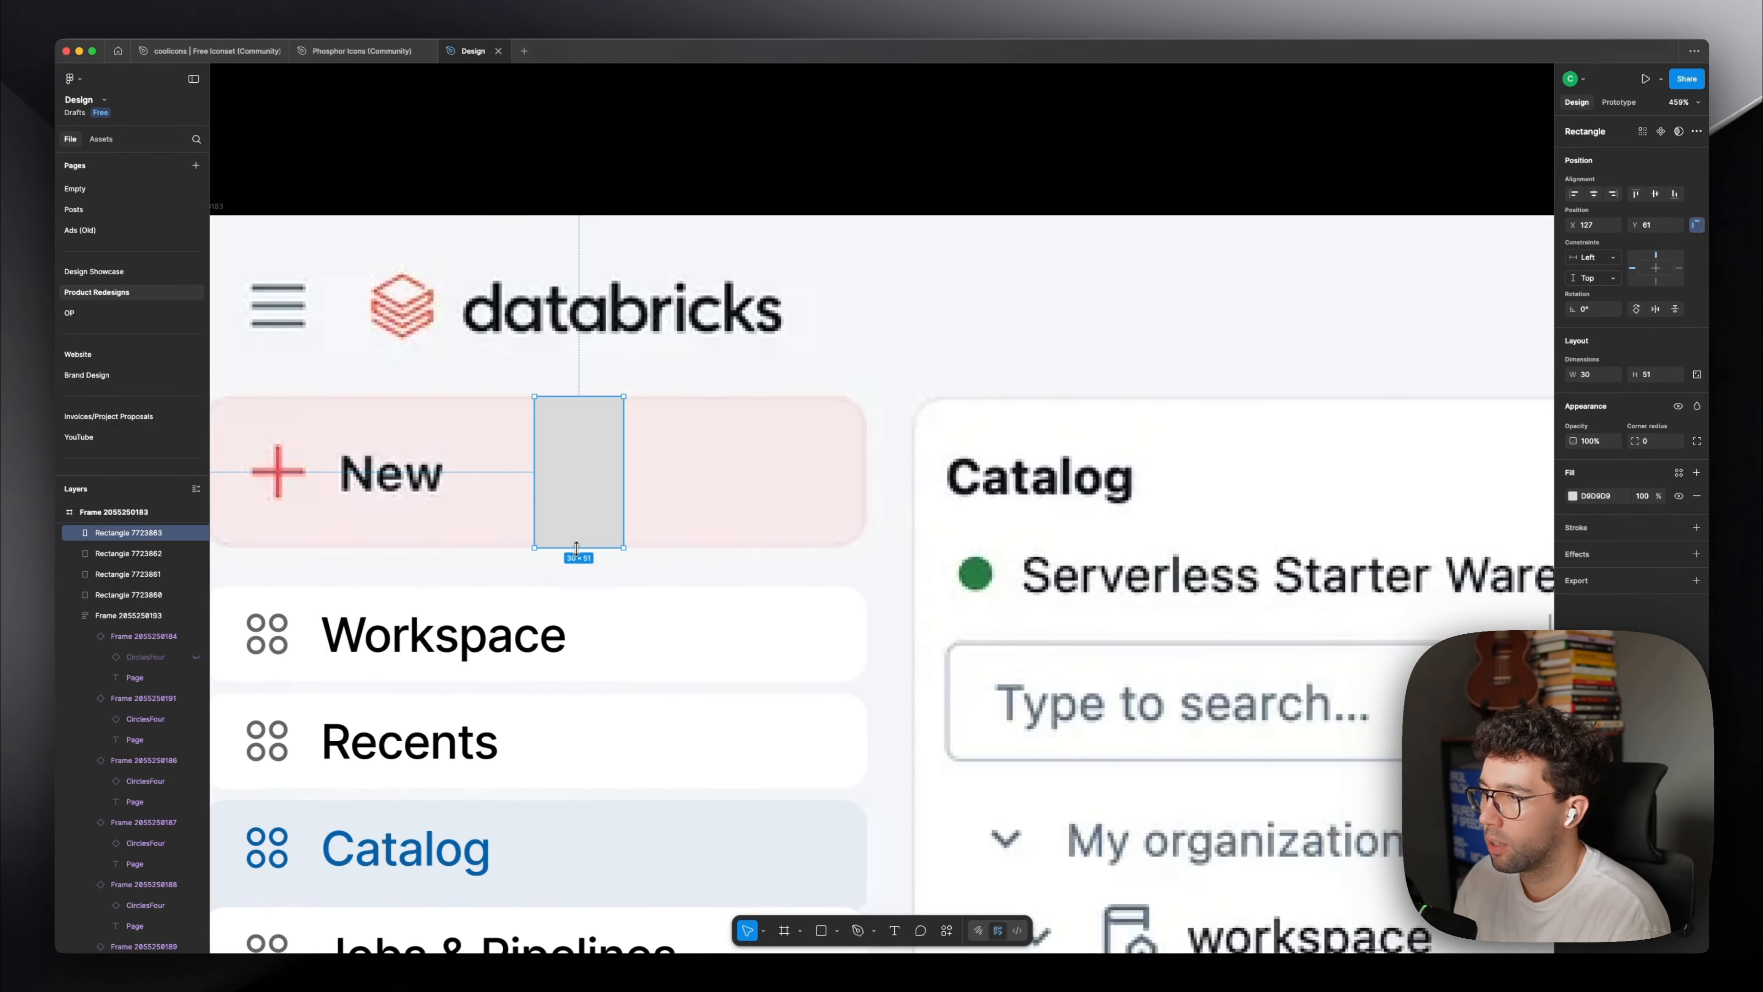
Build a 224 px wide New button with a plus icon over the screenshot's button and set its vertical padding to 10.
scroll(576, 548, down, 5)
alt+drag(764, 561, 764, 505)
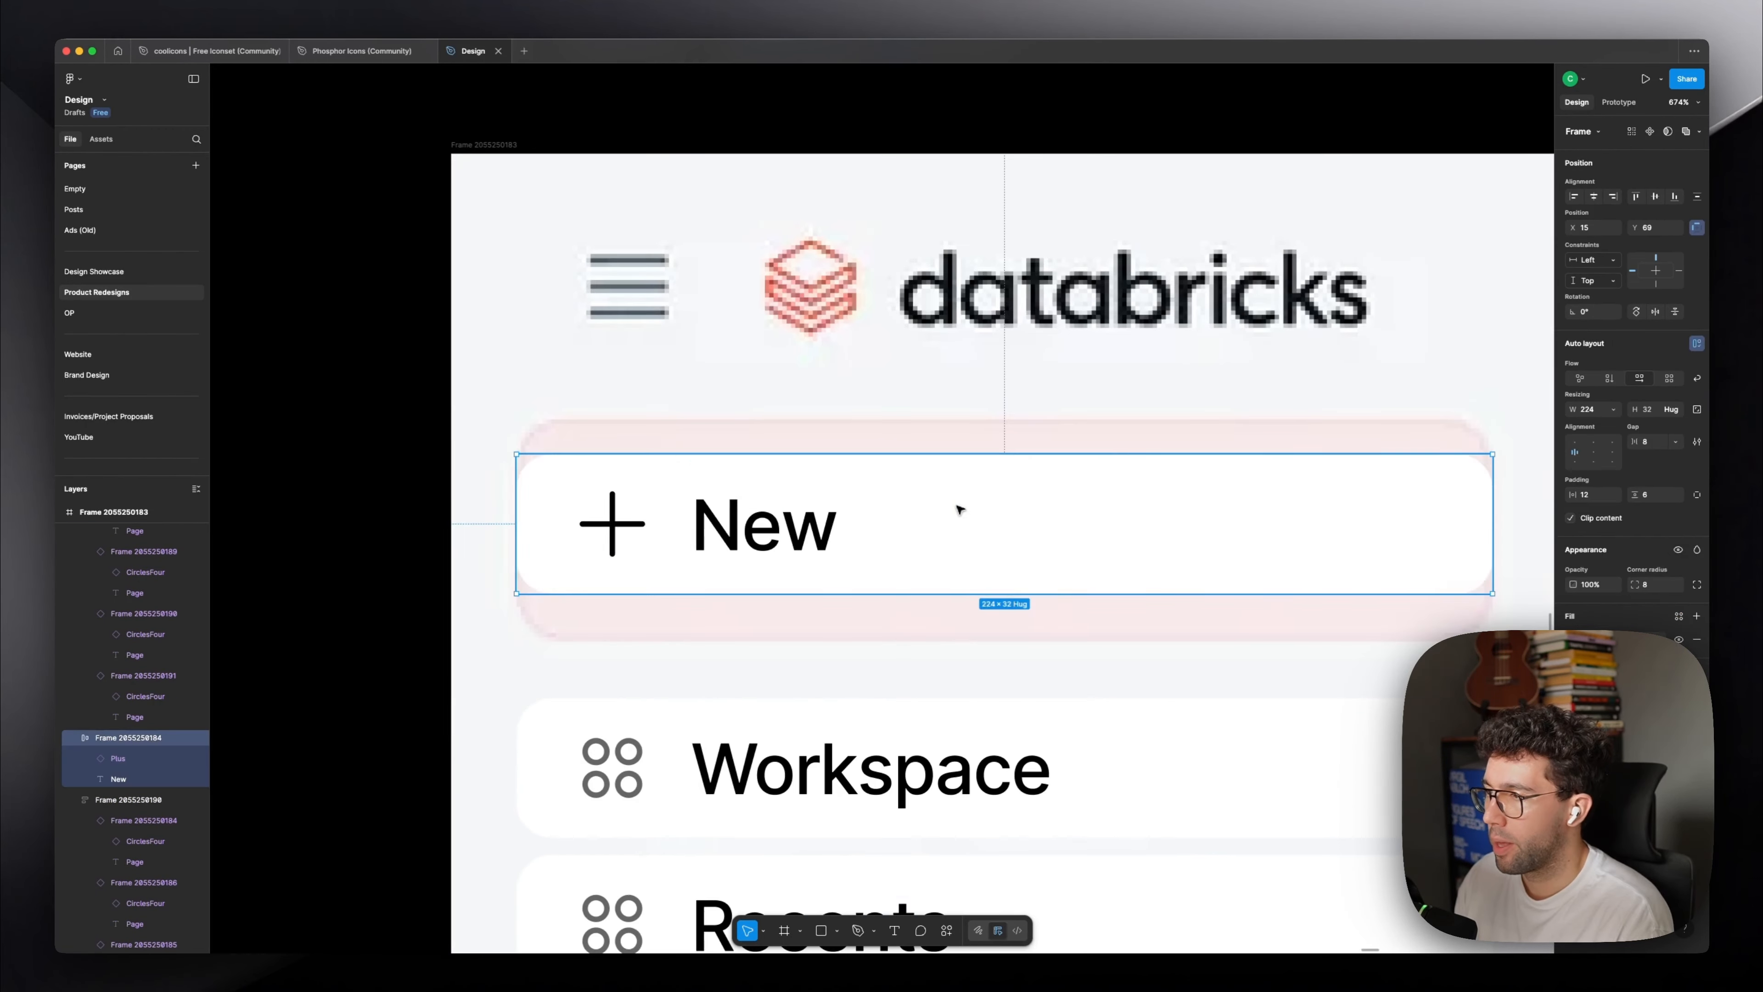
key(2)
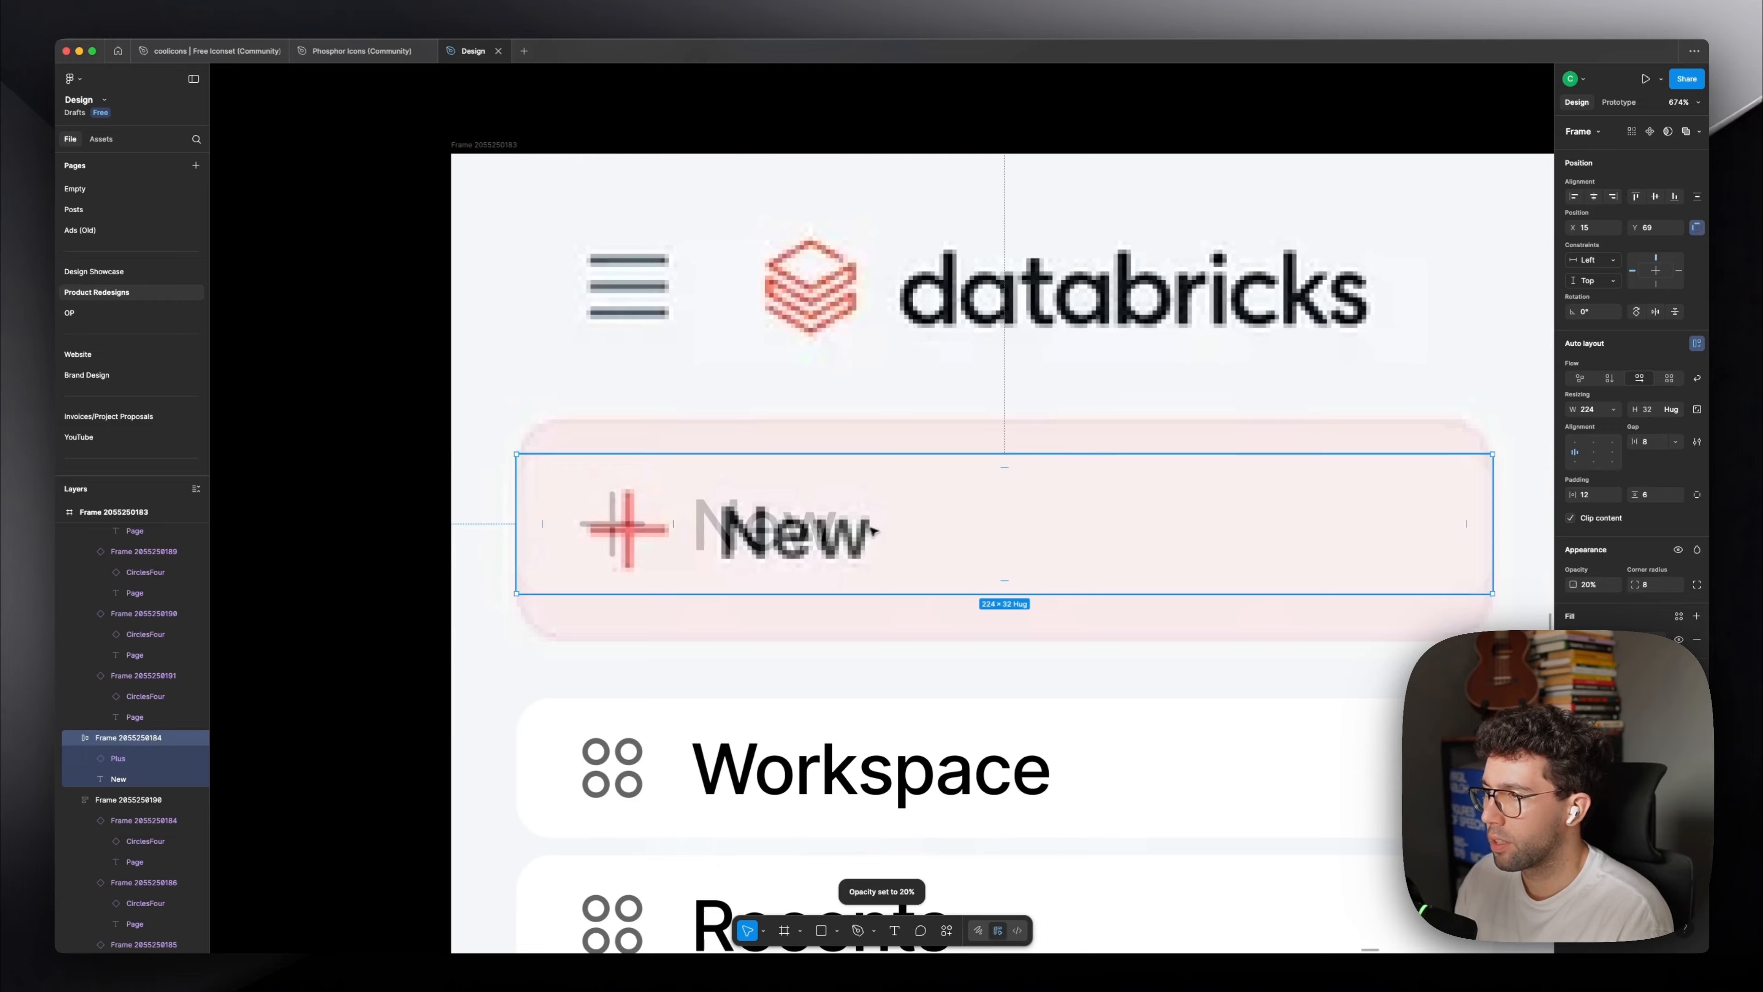
drag(892, 535, 880, 537)
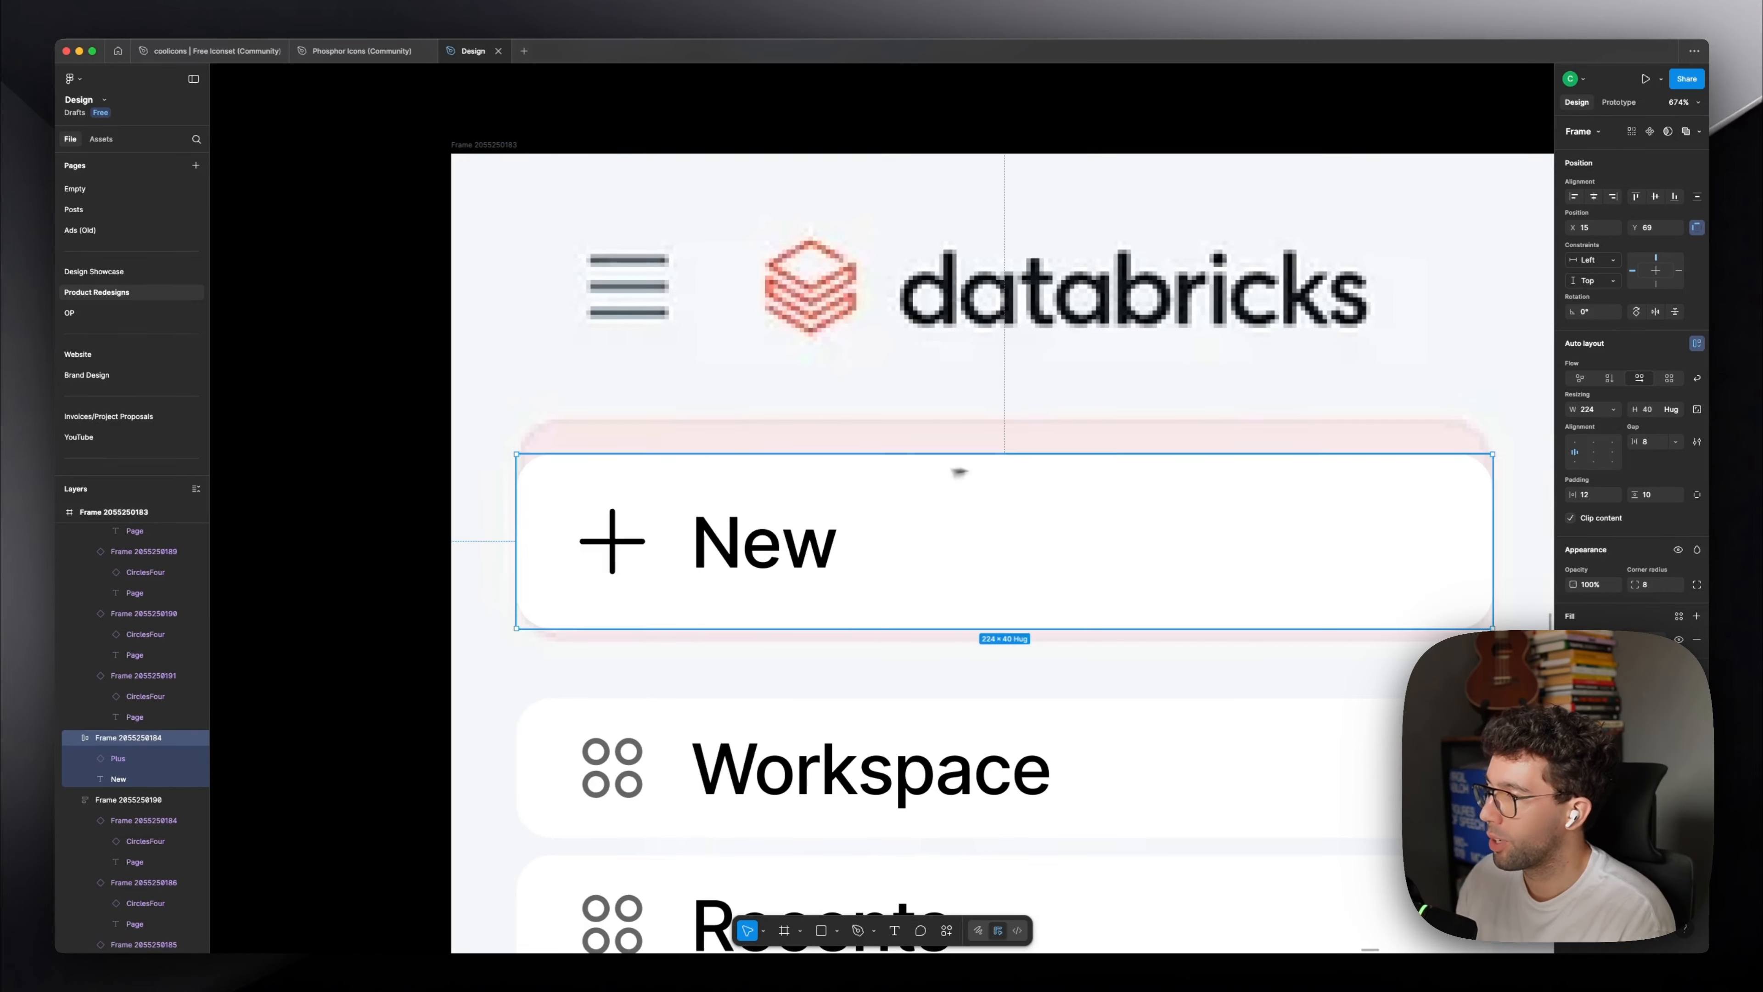
scroll(835, 504, down, 5)
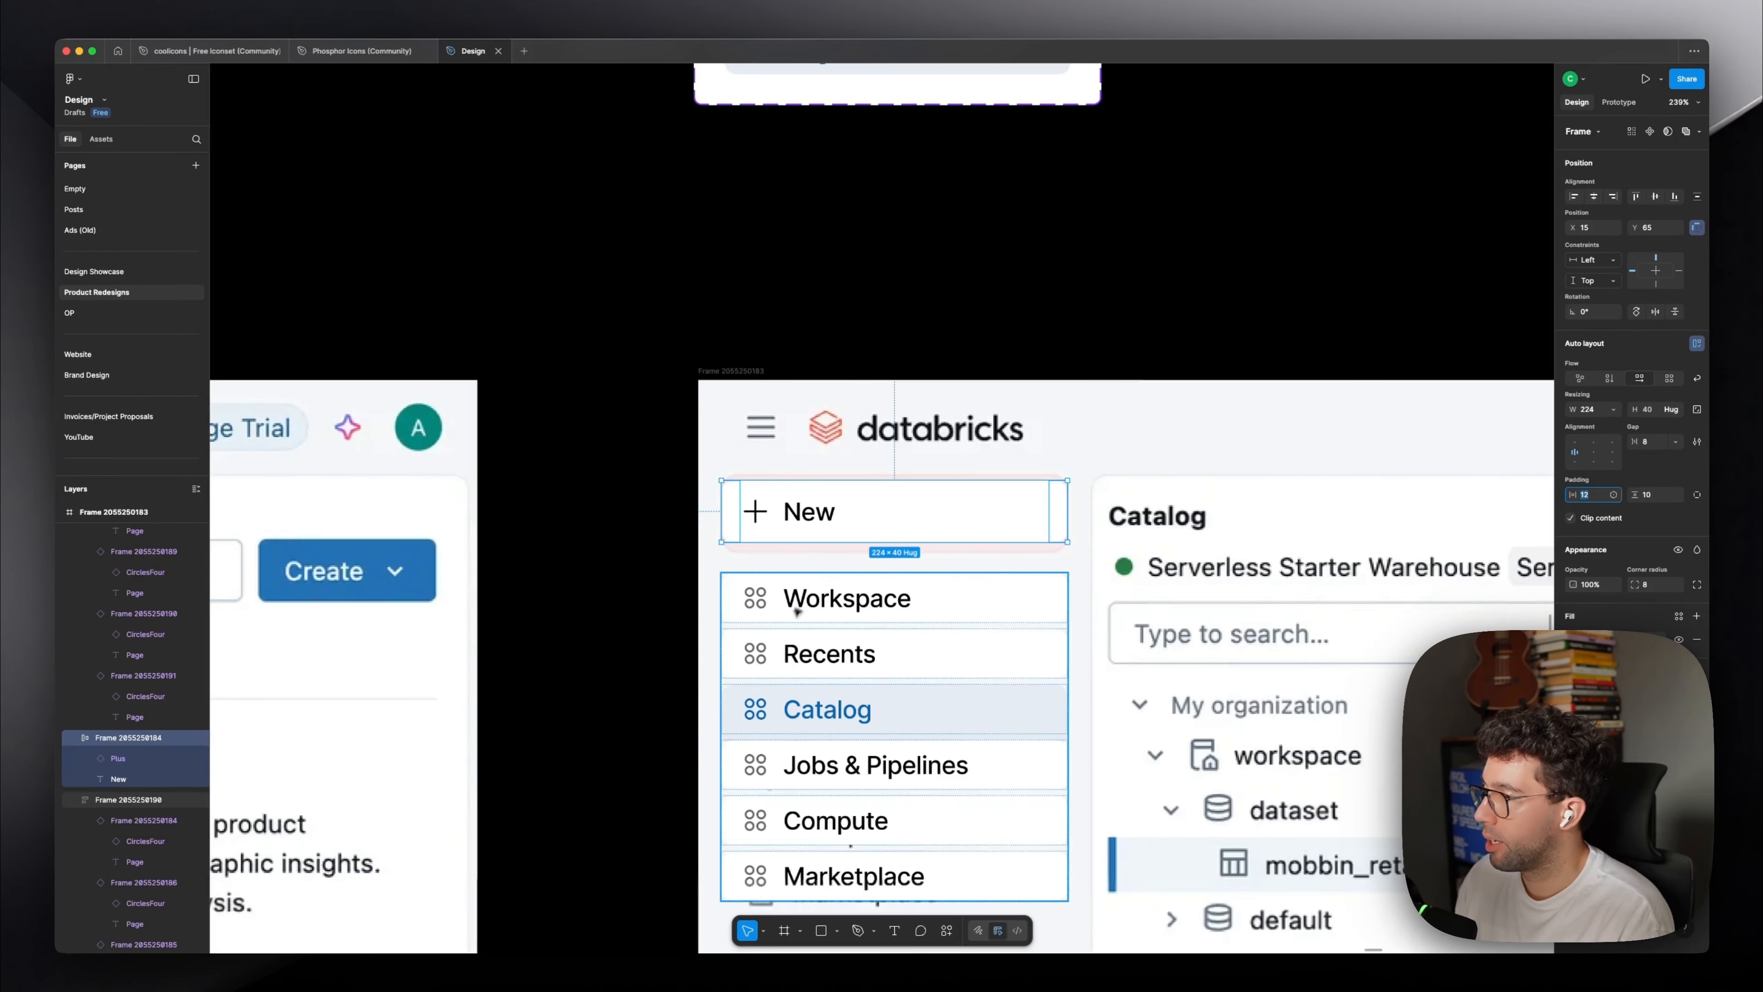
Combine the New button and the sidebar's navigation groups into one vertical auto layout frame.
scroll(797, 611, down, 10)
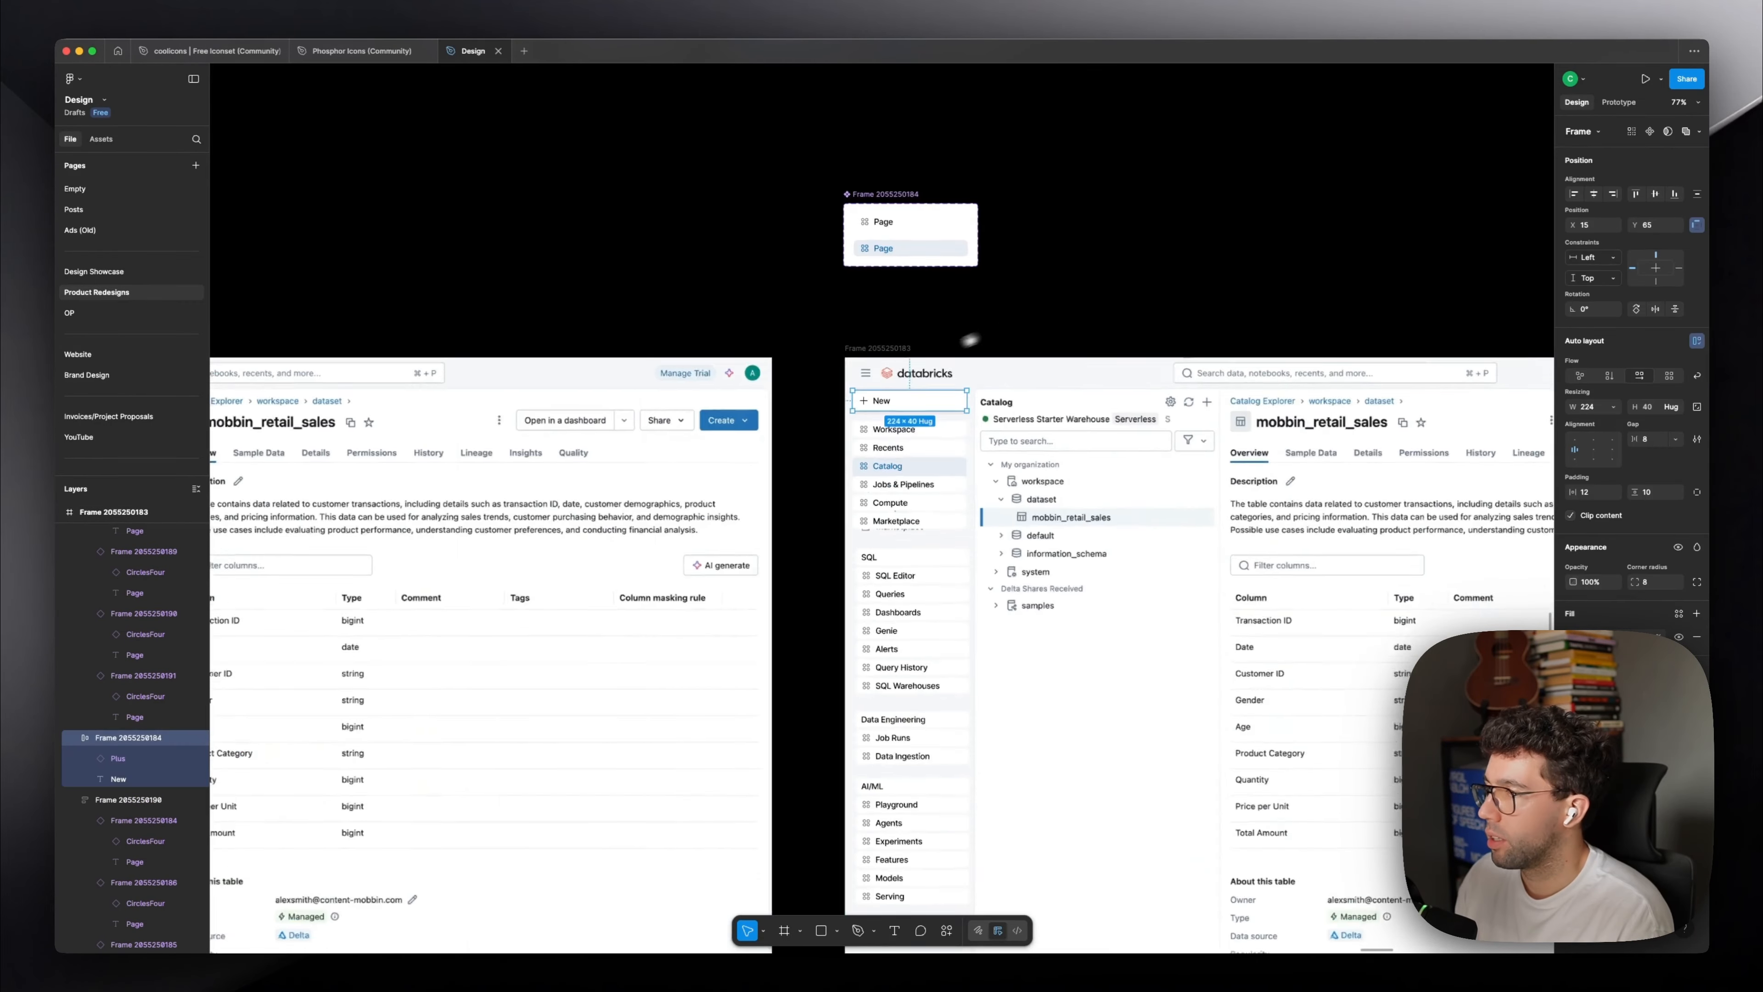
scroll(916, 506, up, 6)
scroll(871, 477, down, 3)
click(869, 461)
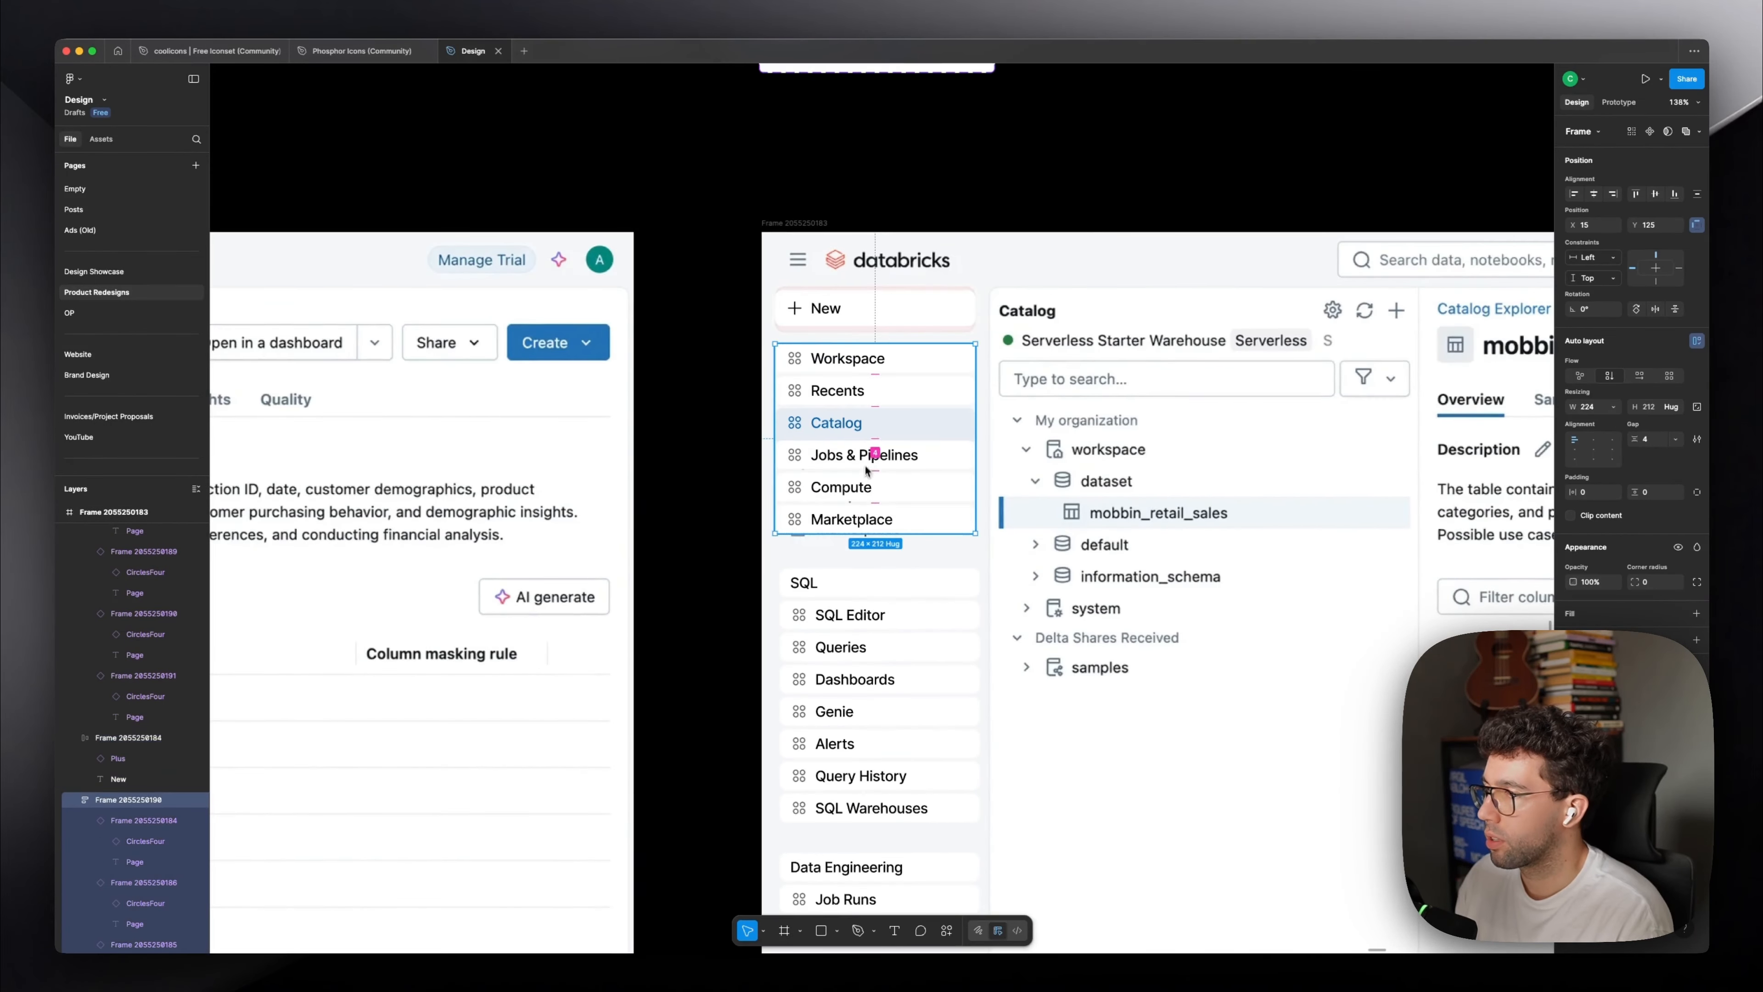
scroll(861, 500, down, 1)
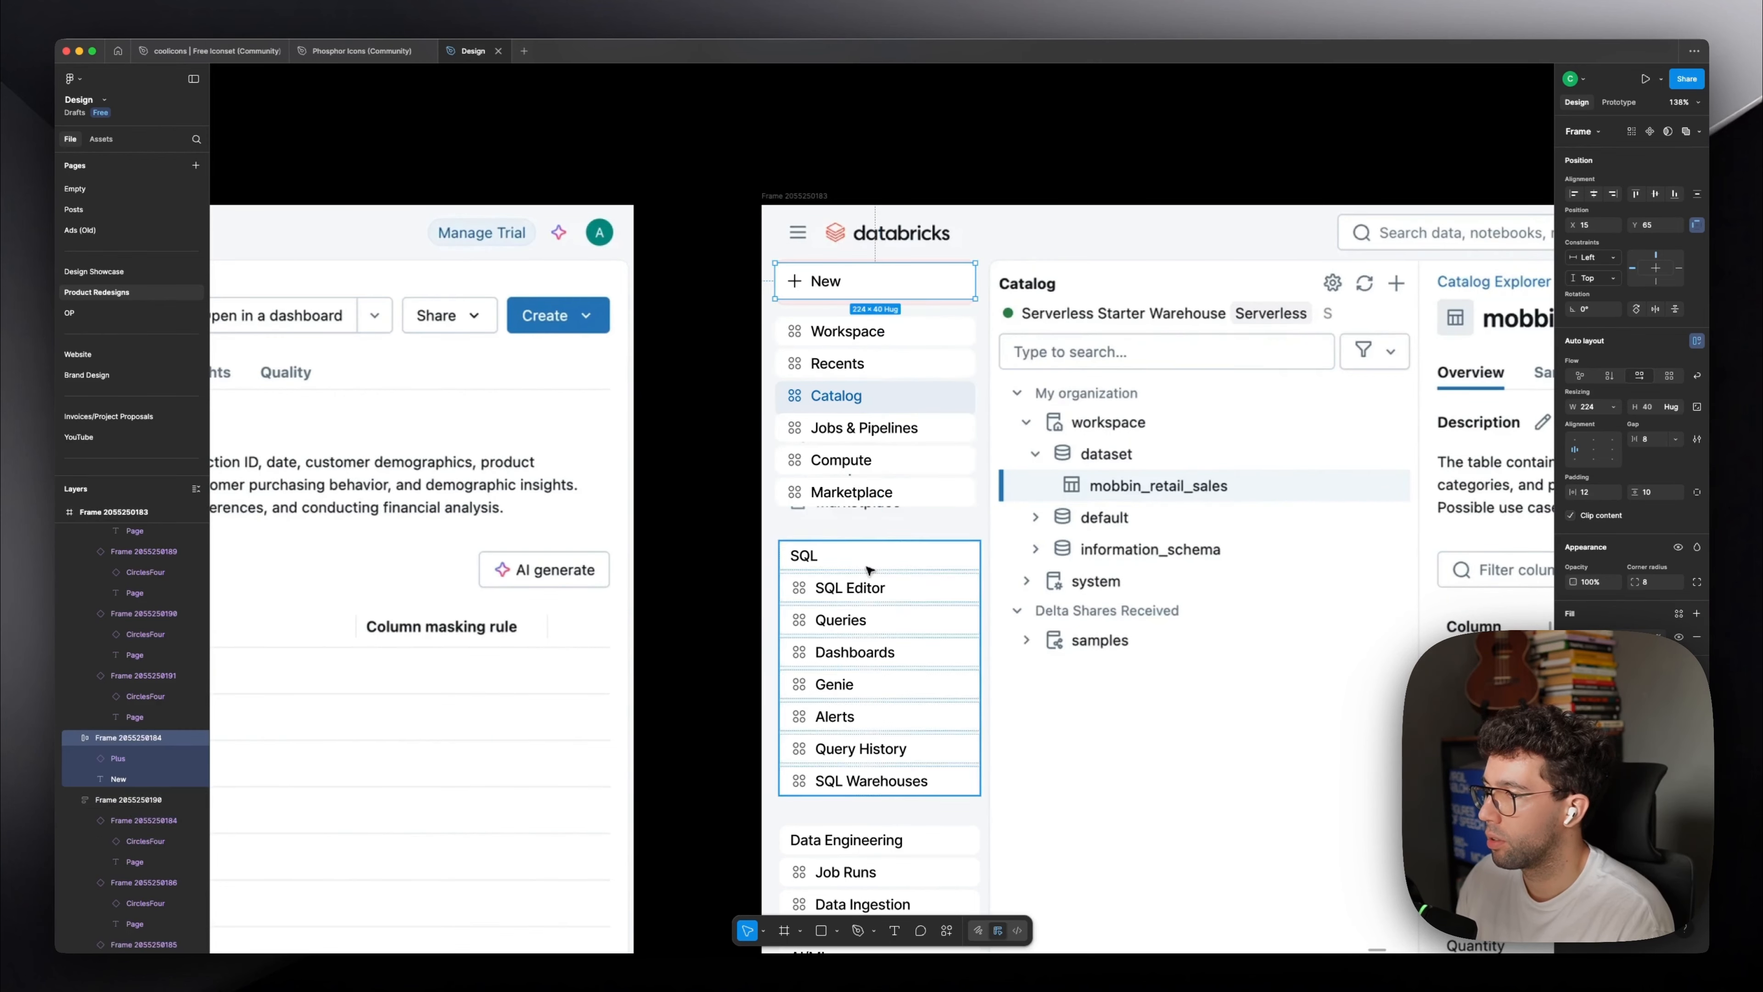
click(877, 587)
key(2)
click(877, 465)
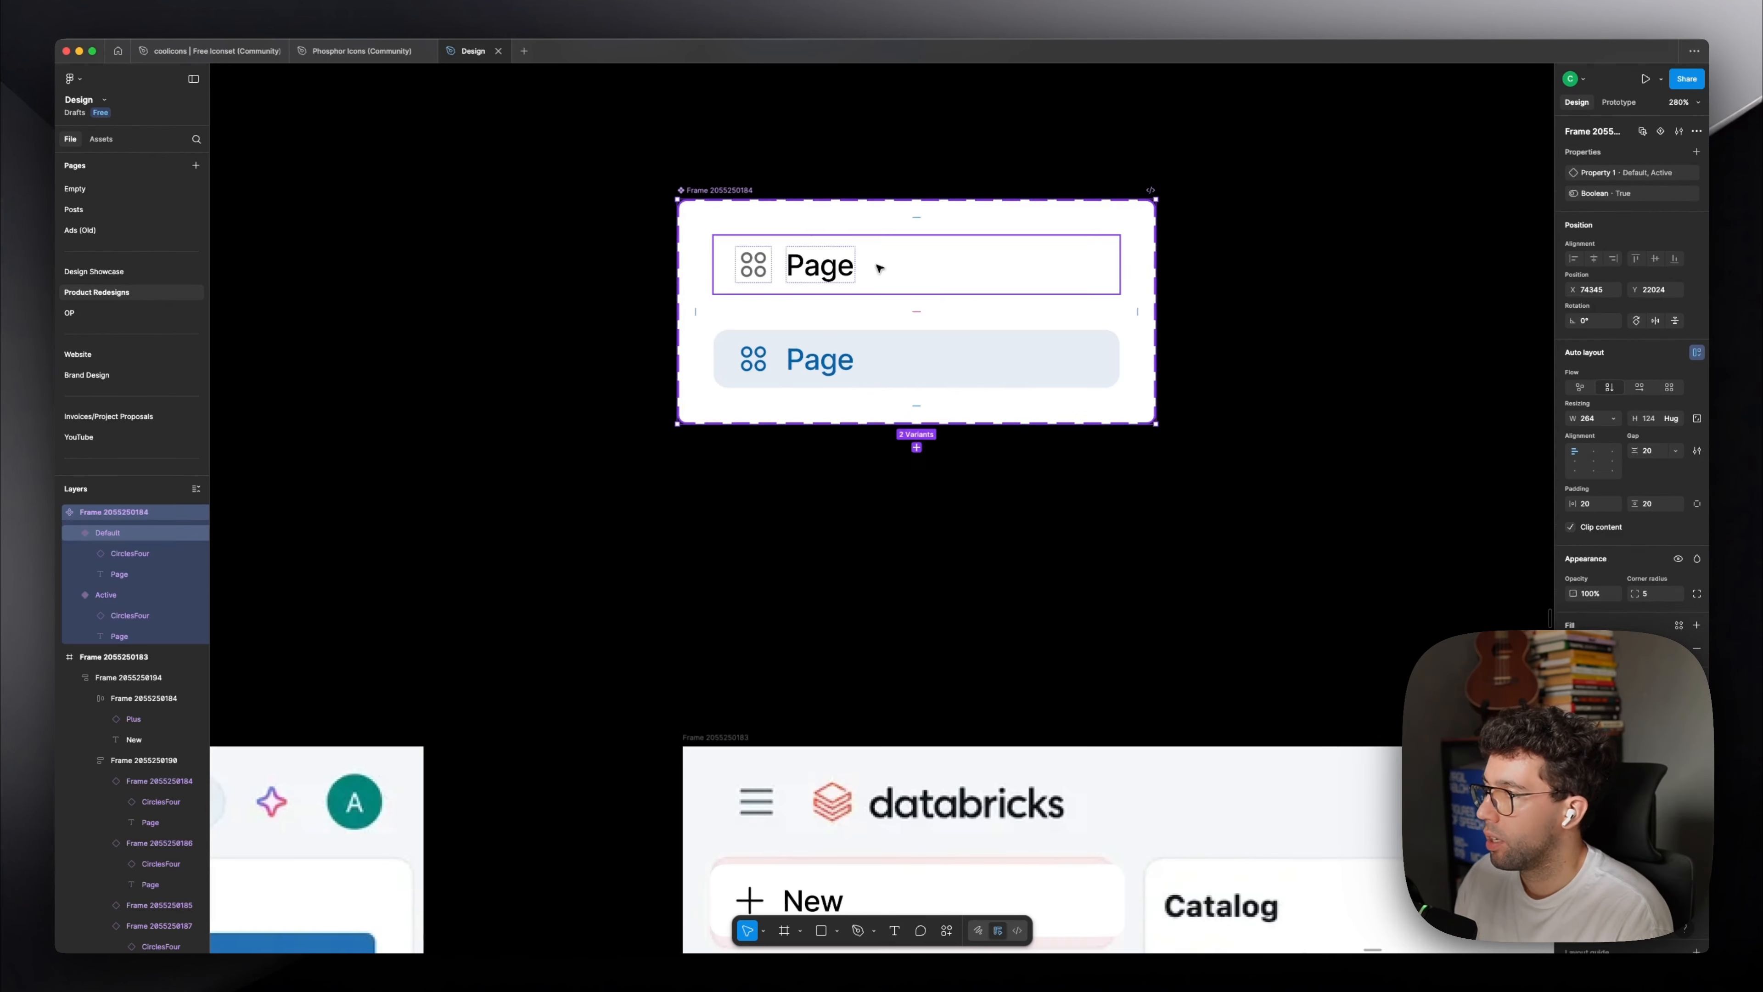
Add a third variant between Default and Active with a 666666 grey label, and name its Property 1 value "Locked".
click(896, 277)
click(917, 318)
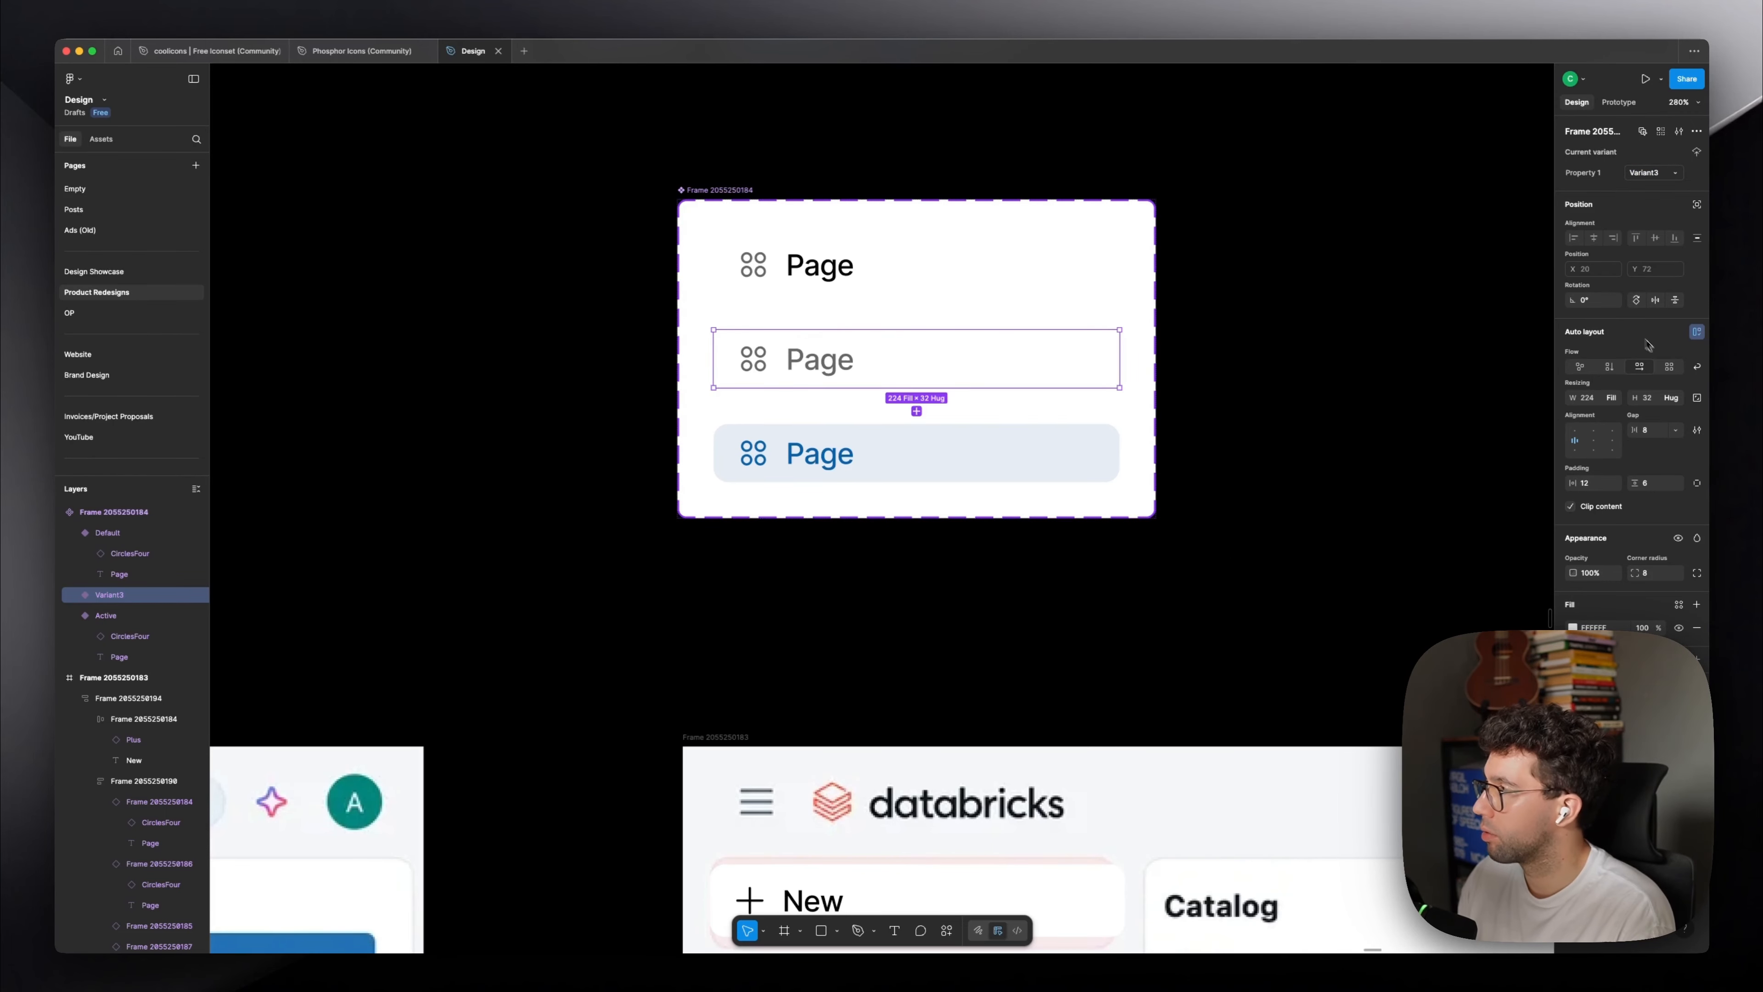
click(1651, 174)
text(Category)
key(super+a)
key(BackSpace)
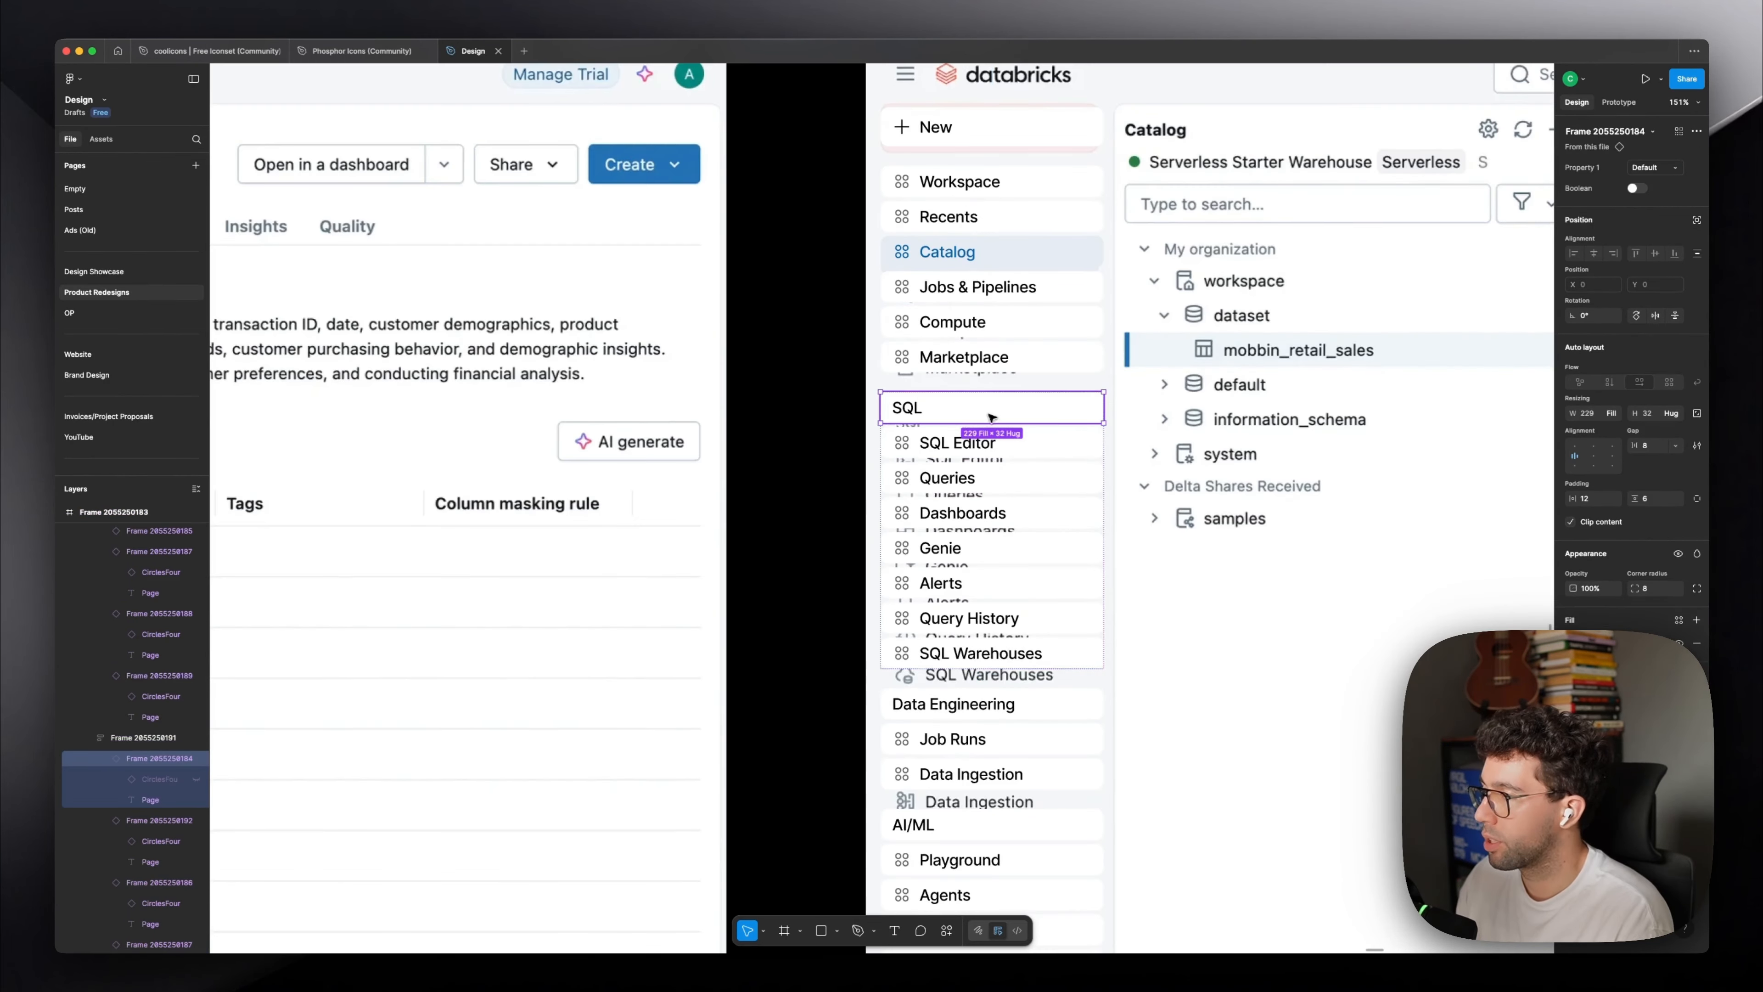
Switch the SQL, Data Engineering and AI/ML headings to the Locked variant and hide the screenshot image behind the sidebar.
scroll(833, 438, down, 5)
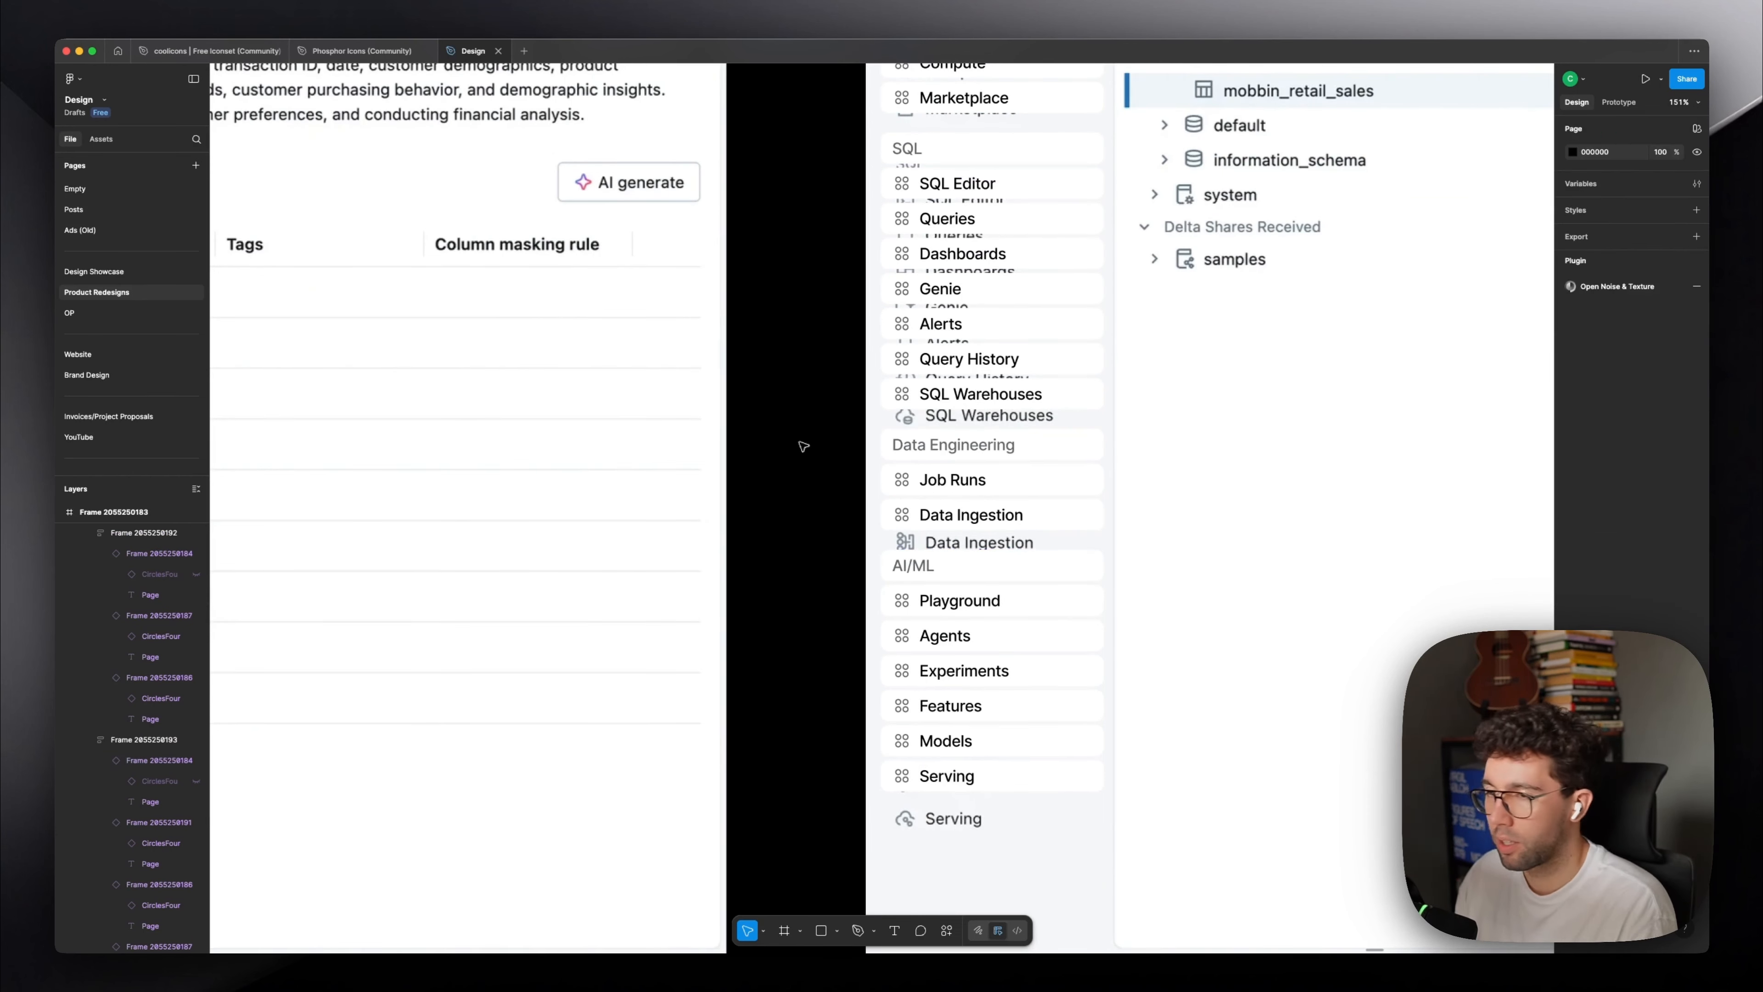
scroll(802, 447, down, 5)
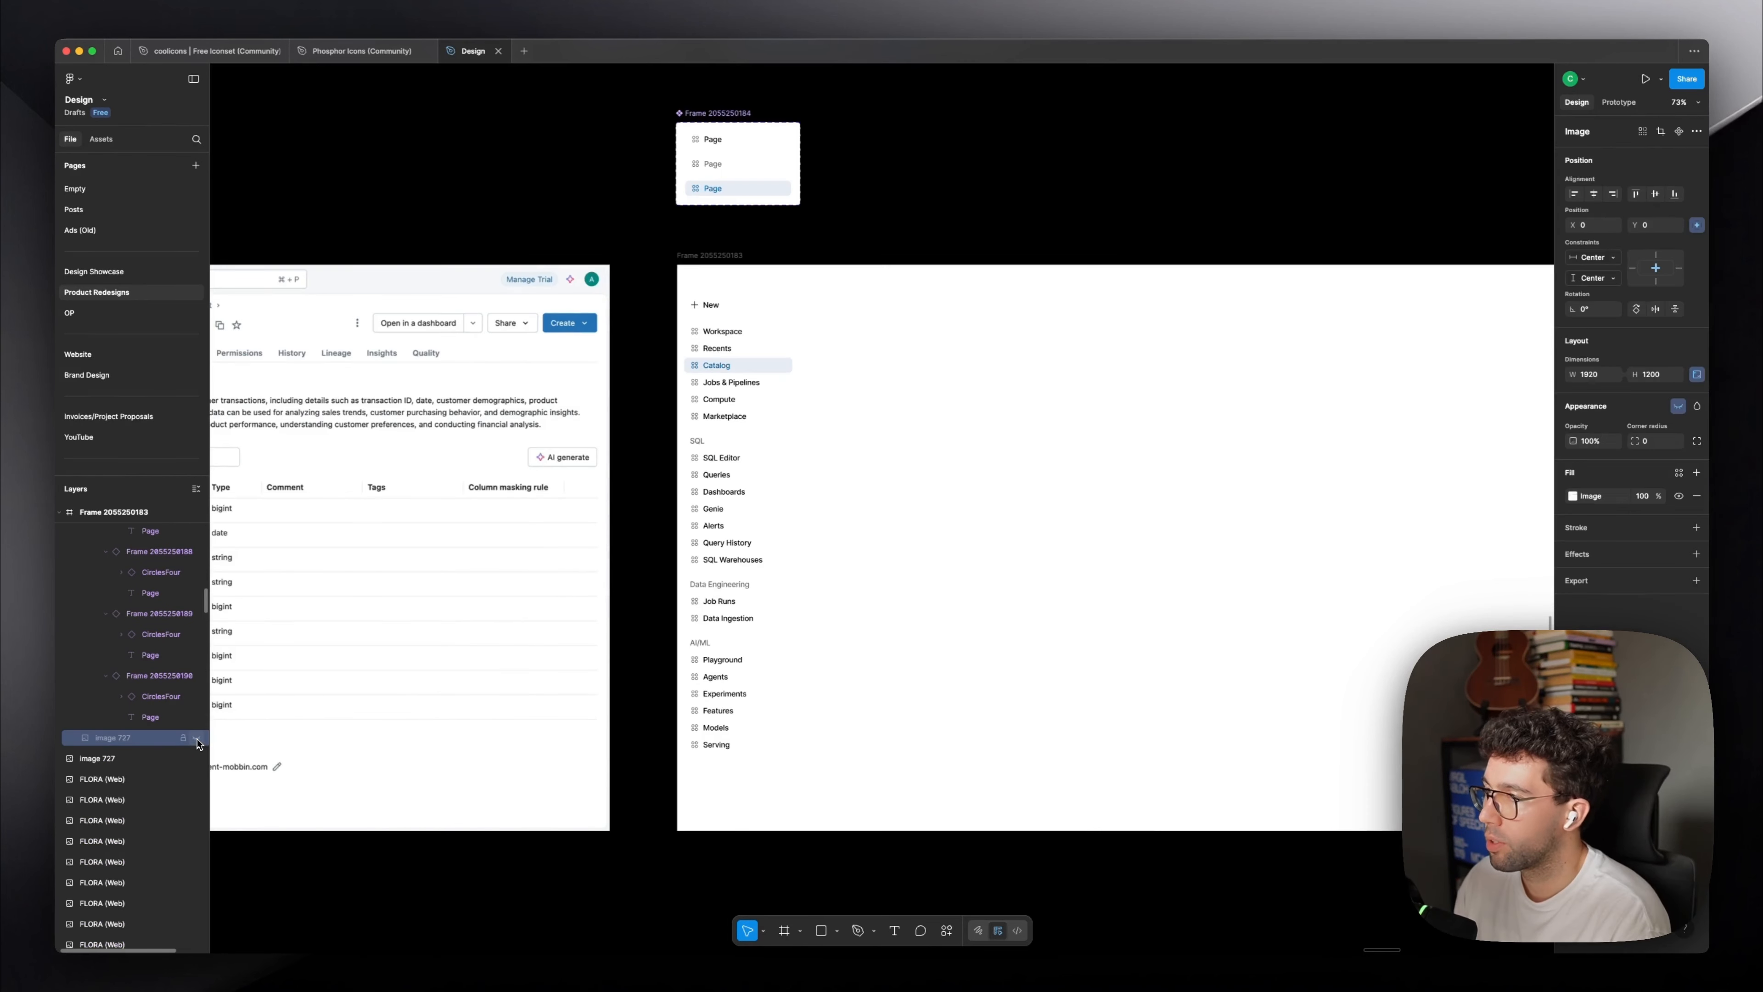
scroll(786, 347, up, 5)
drag(484, 312, 526, 433)
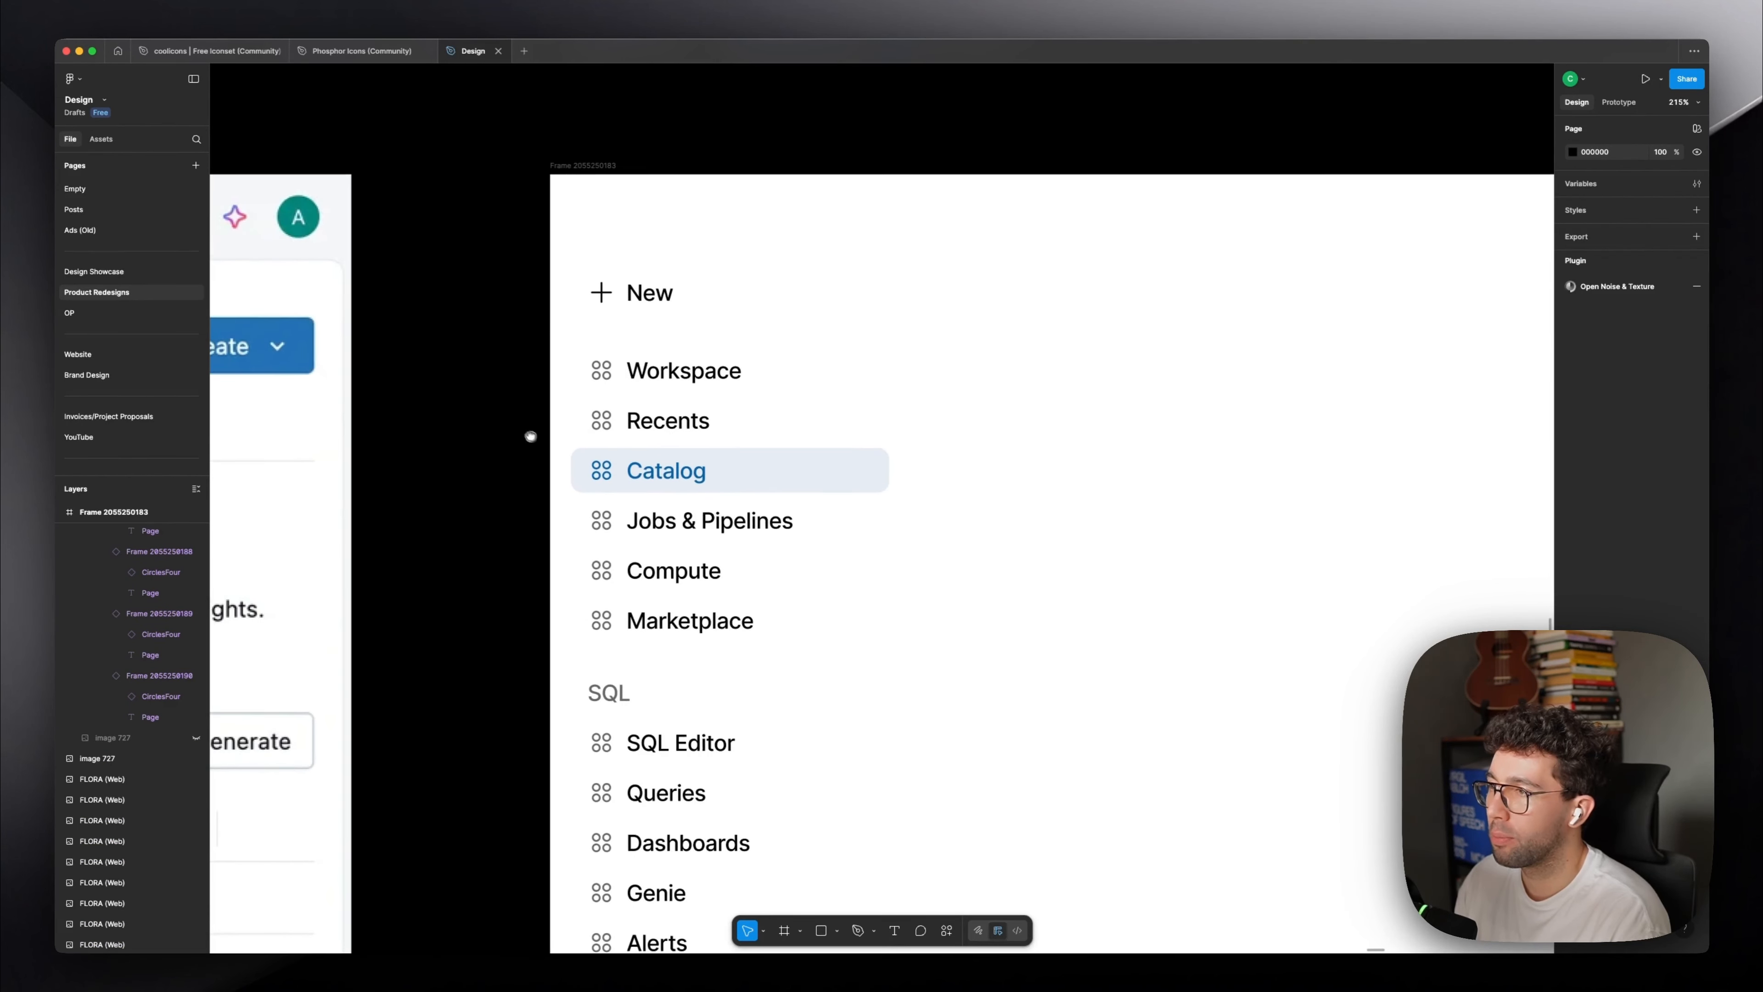
Set the horizontal padding of all three sidebar item variants to 6.
drag(493, 126, 492, 465)
scroll(616, 448, down, 3)
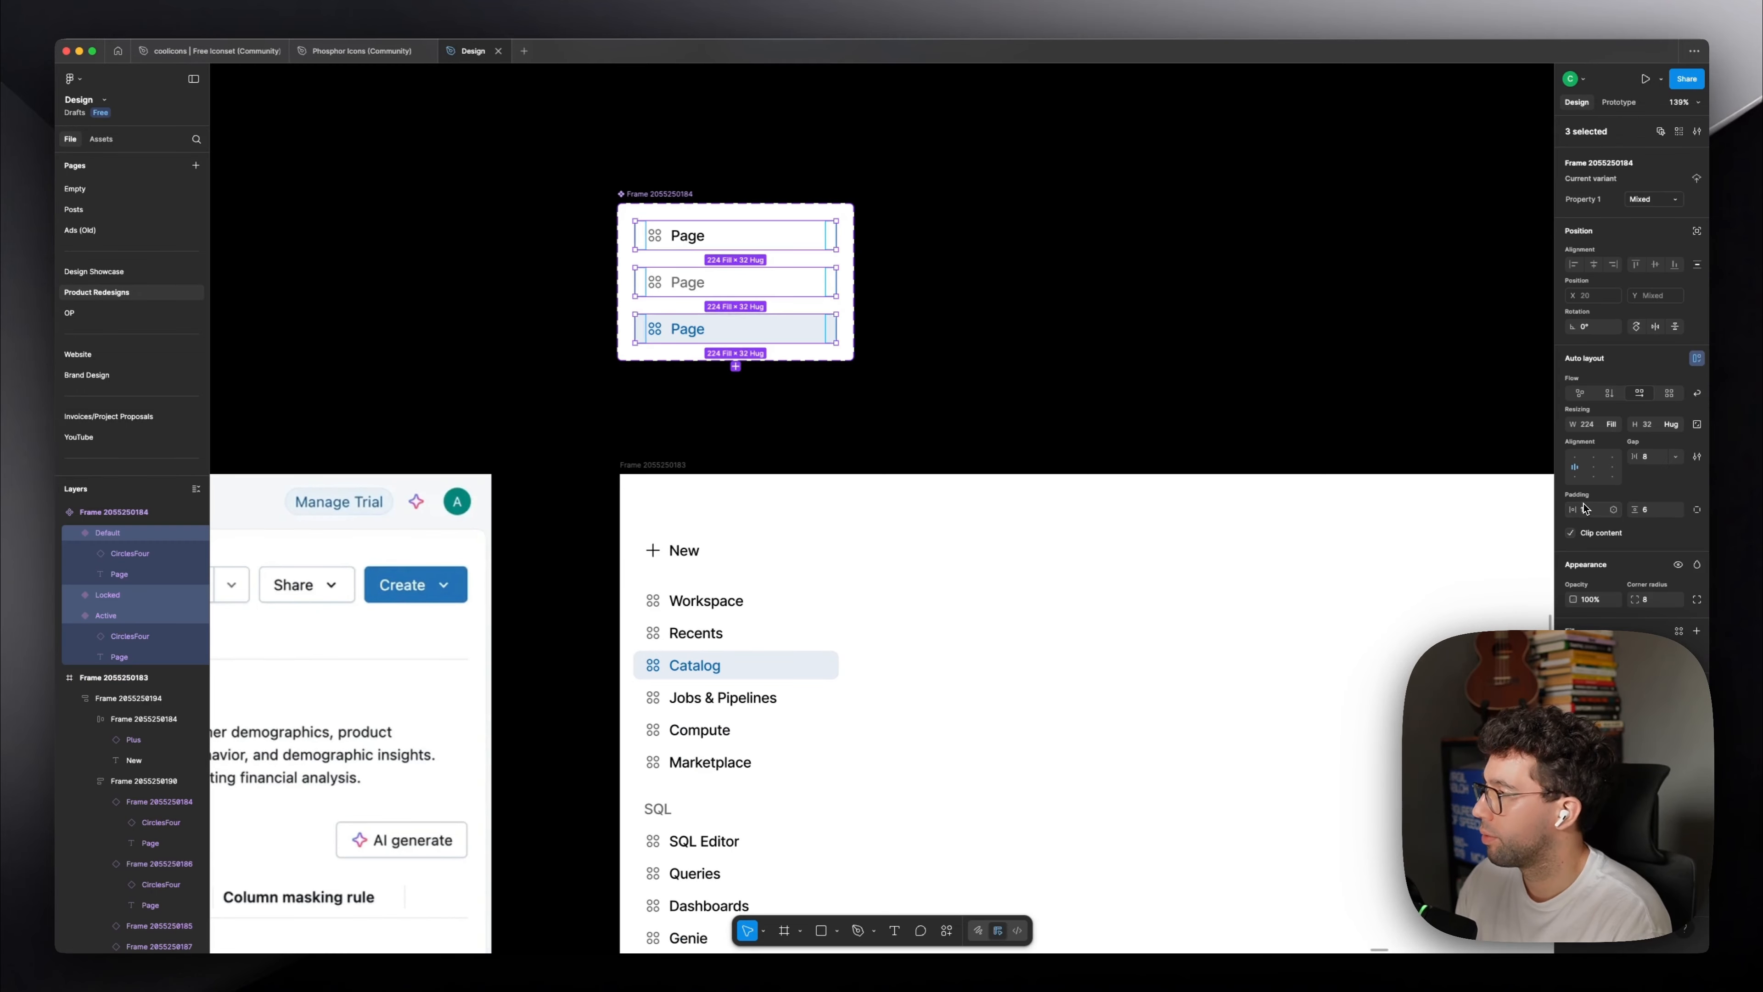
click(1587, 509)
text(6)
key(Return)
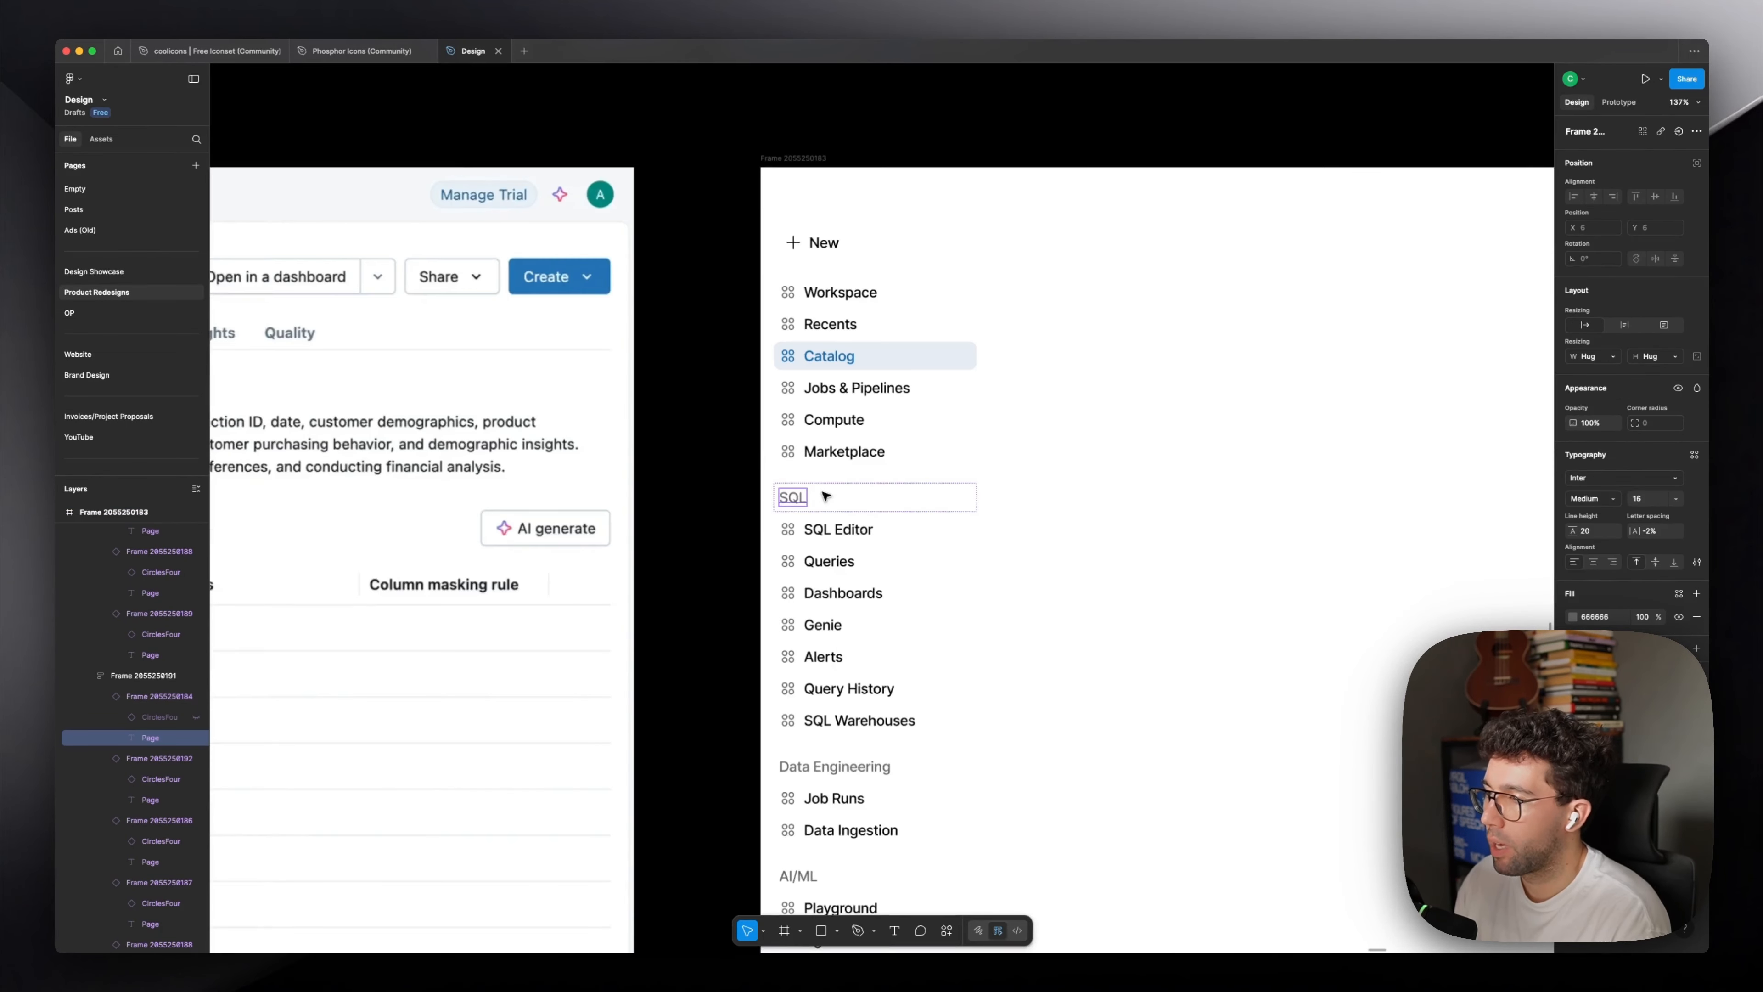
Set the gap between icon and label to 4 and the horizontal padding to 8 on all three variants.
click(720, 469)
drag(733, 424, 610, 488)
scroll(728, 369, up, 5)
click(732, 283)
key(super+a)
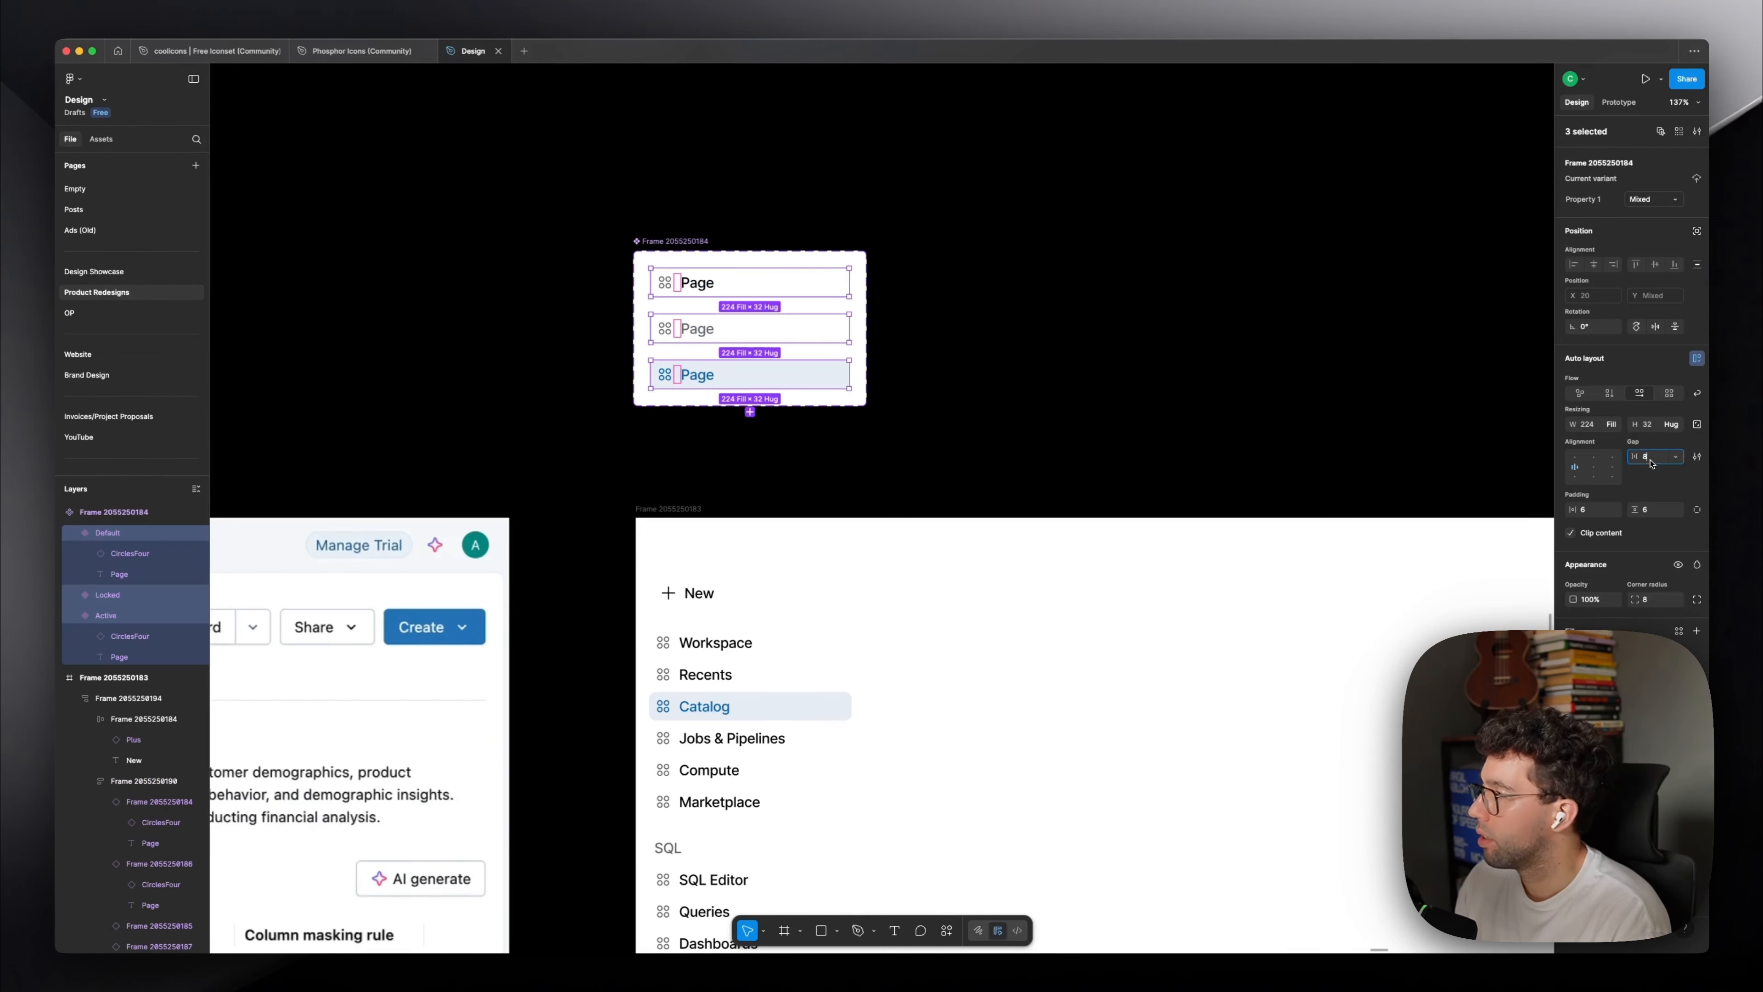
text(4)
key(Tab)
text(8)
key(Return)
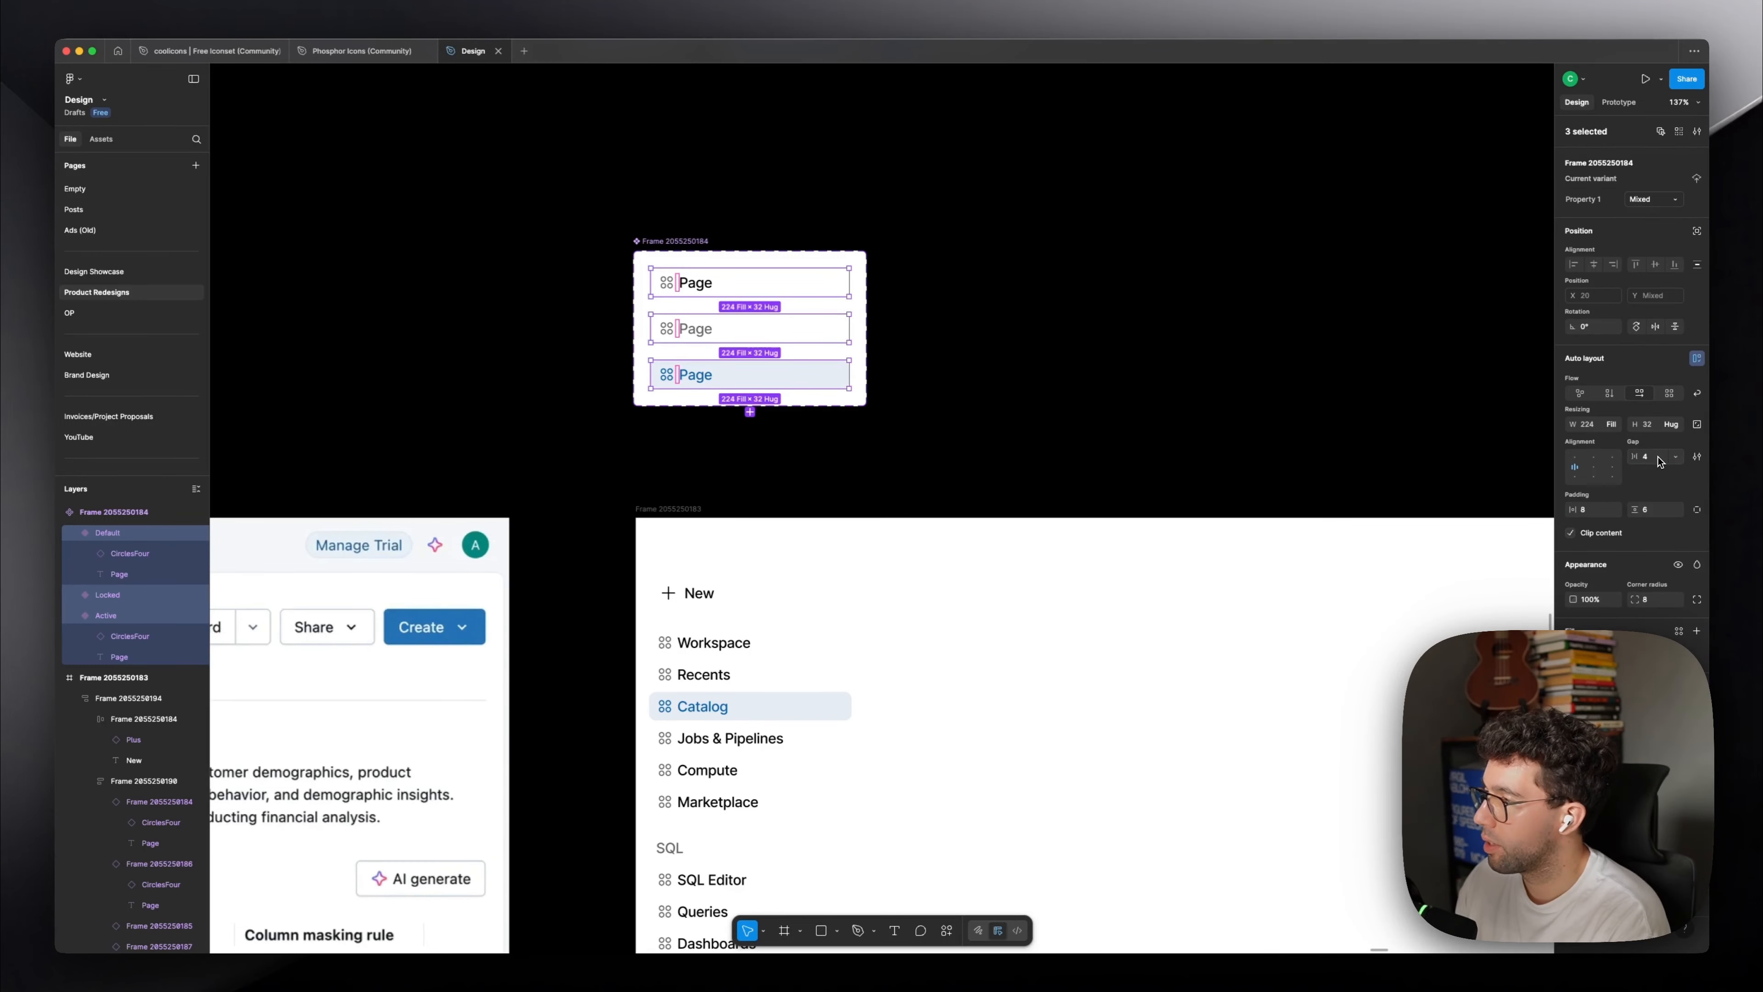
Review the sidebar's spacing and show the Databricks screenshot image behind it again.
click(1059, 230)
scroll(1059, 229, down, 6)
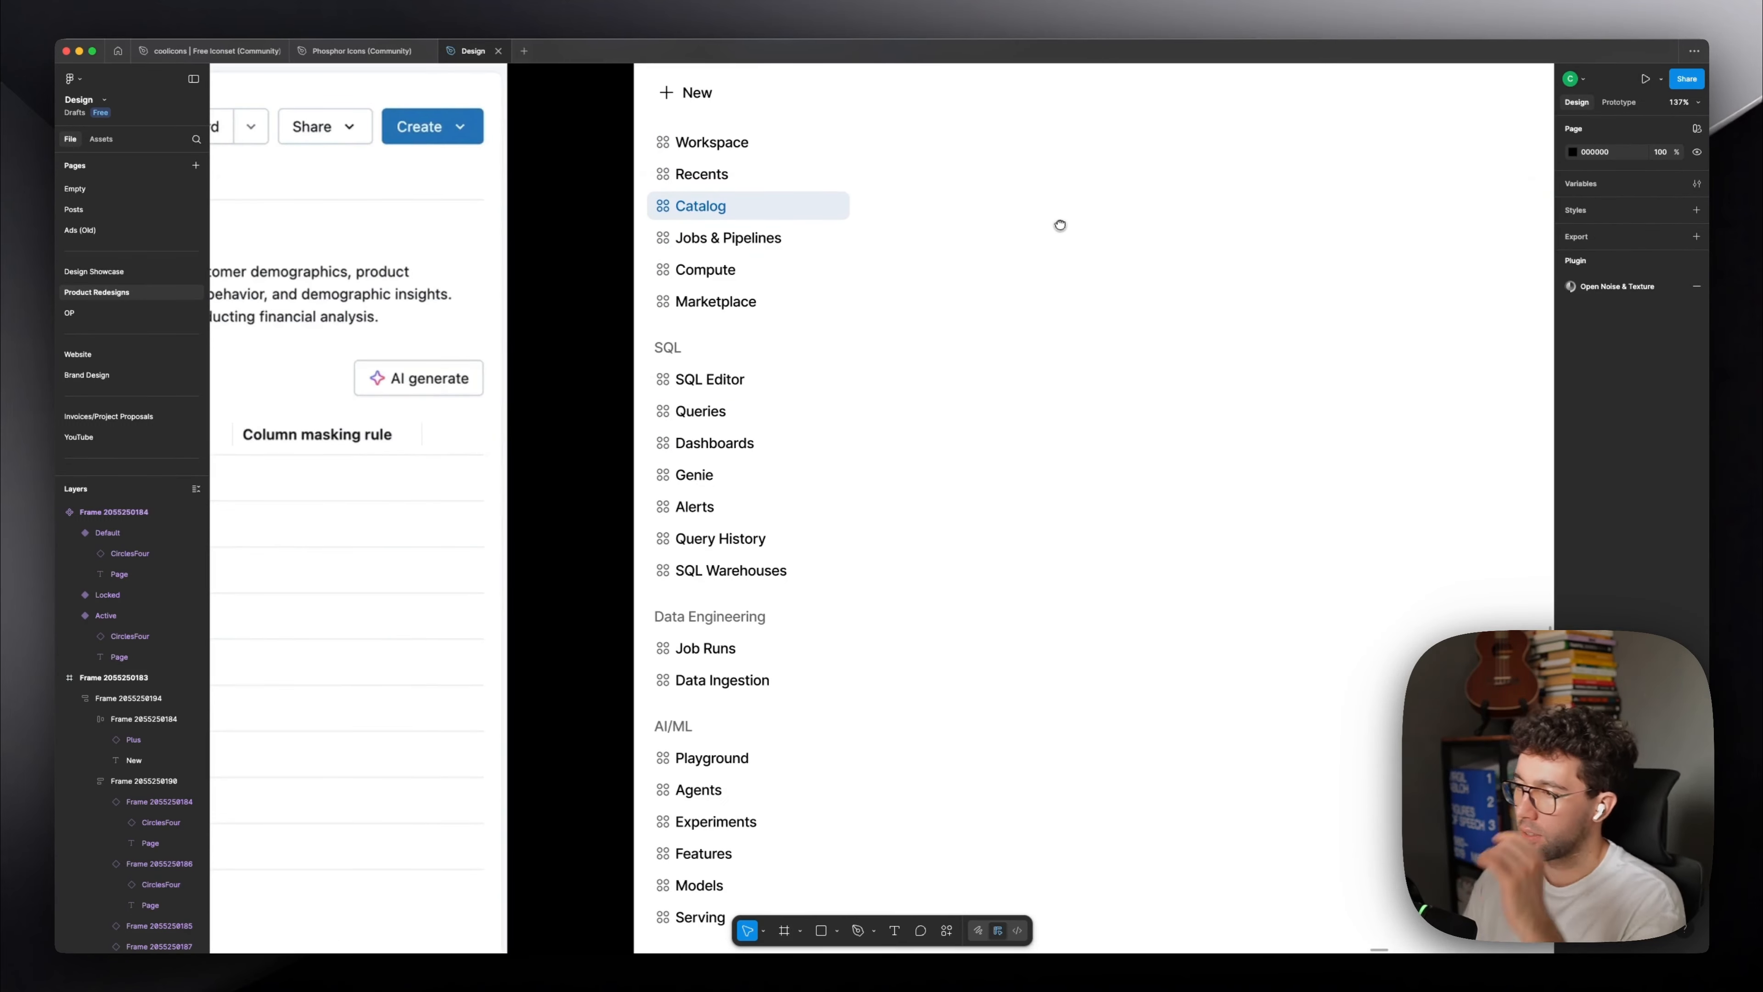
scroll(1060, 225, down, 5)
scroll(1061, 225, up, 4)
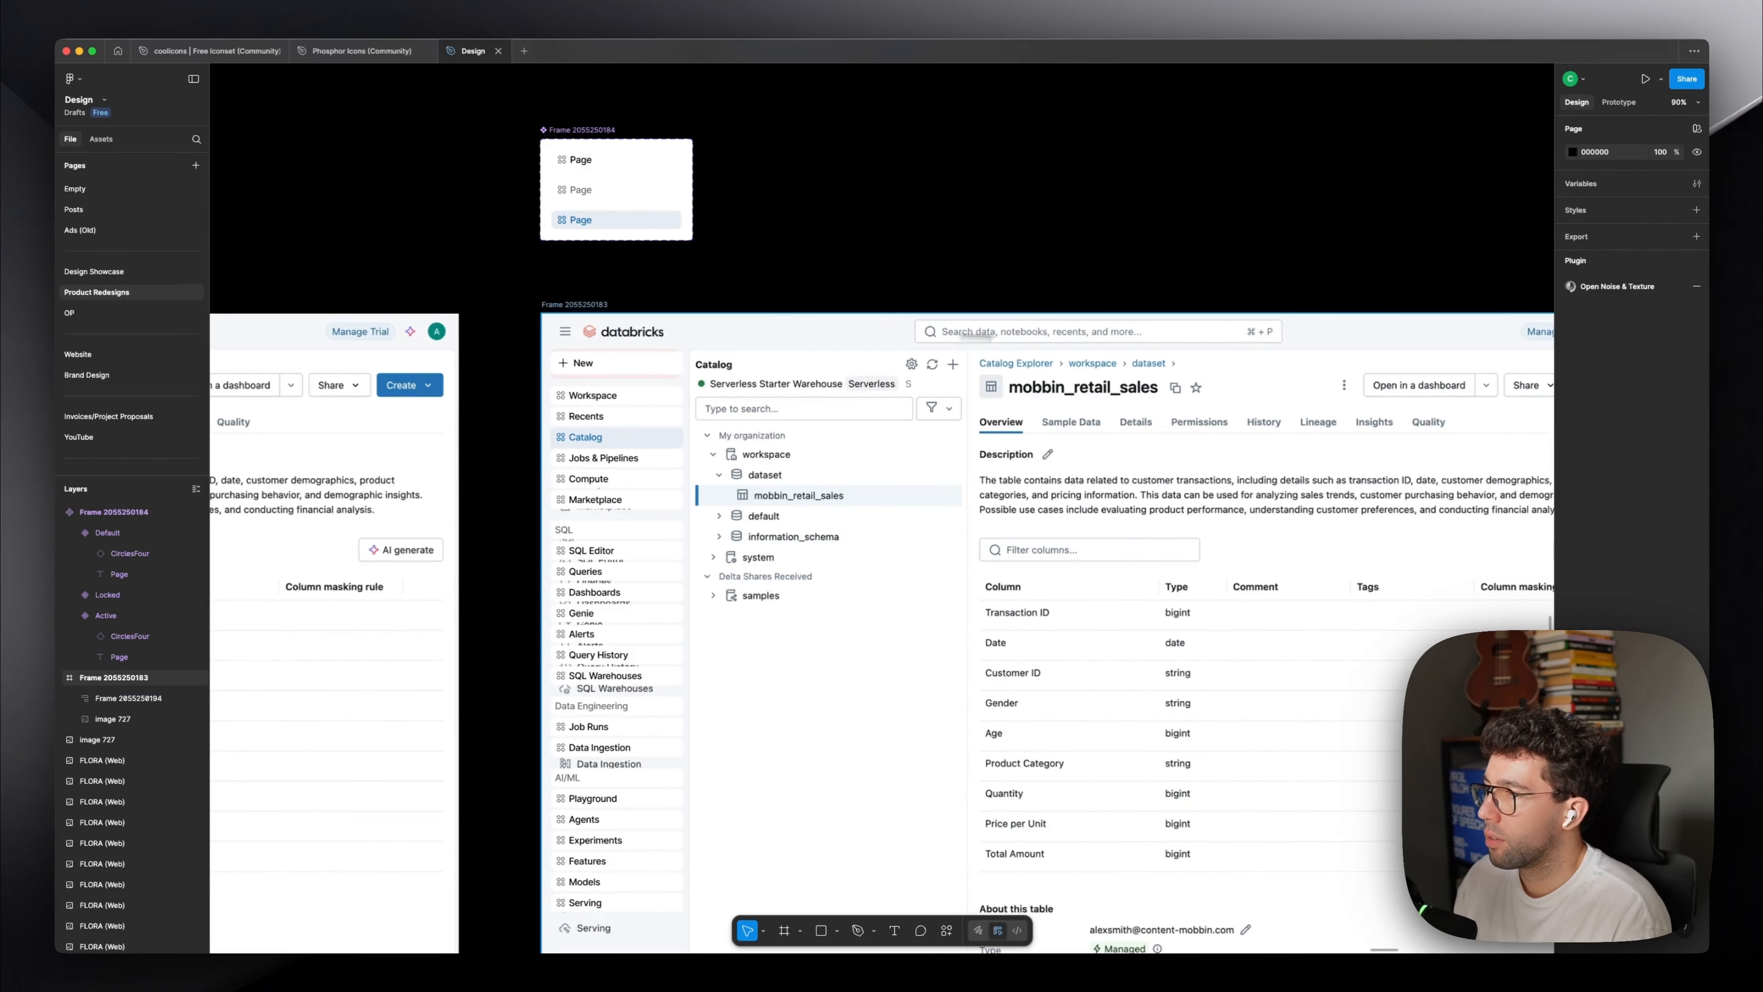
scroll(552, 323, up, 5)
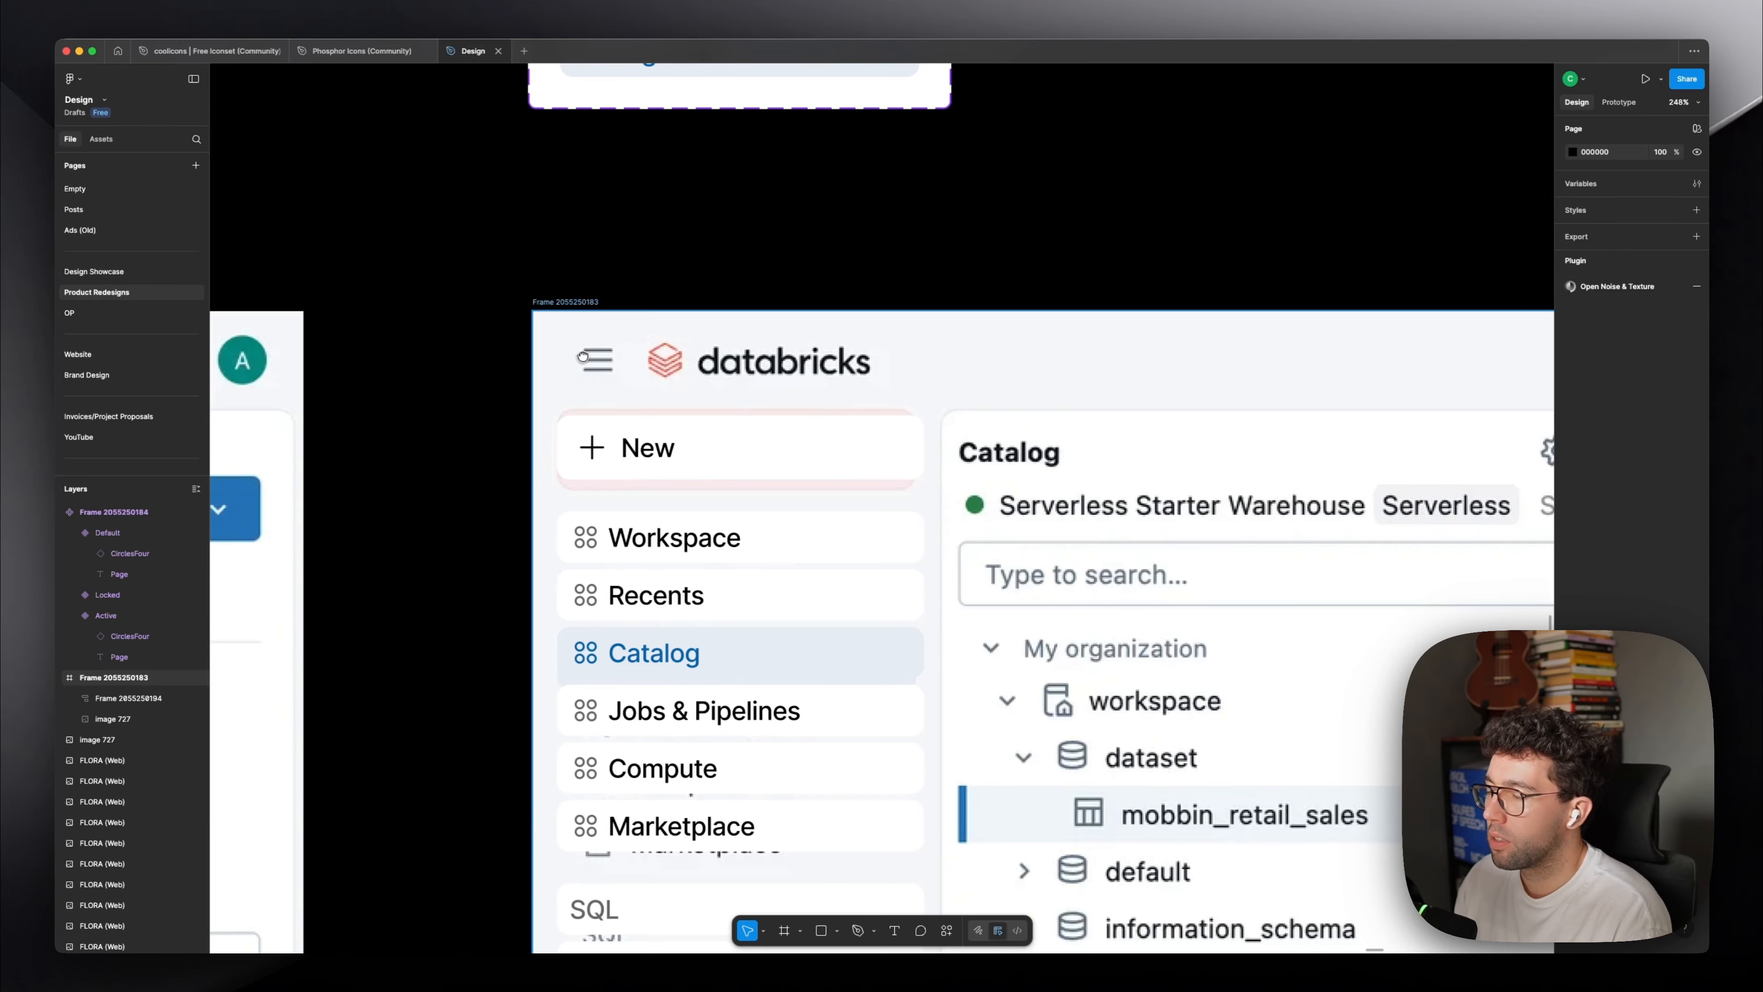
scroll(652, 376, down, 5)
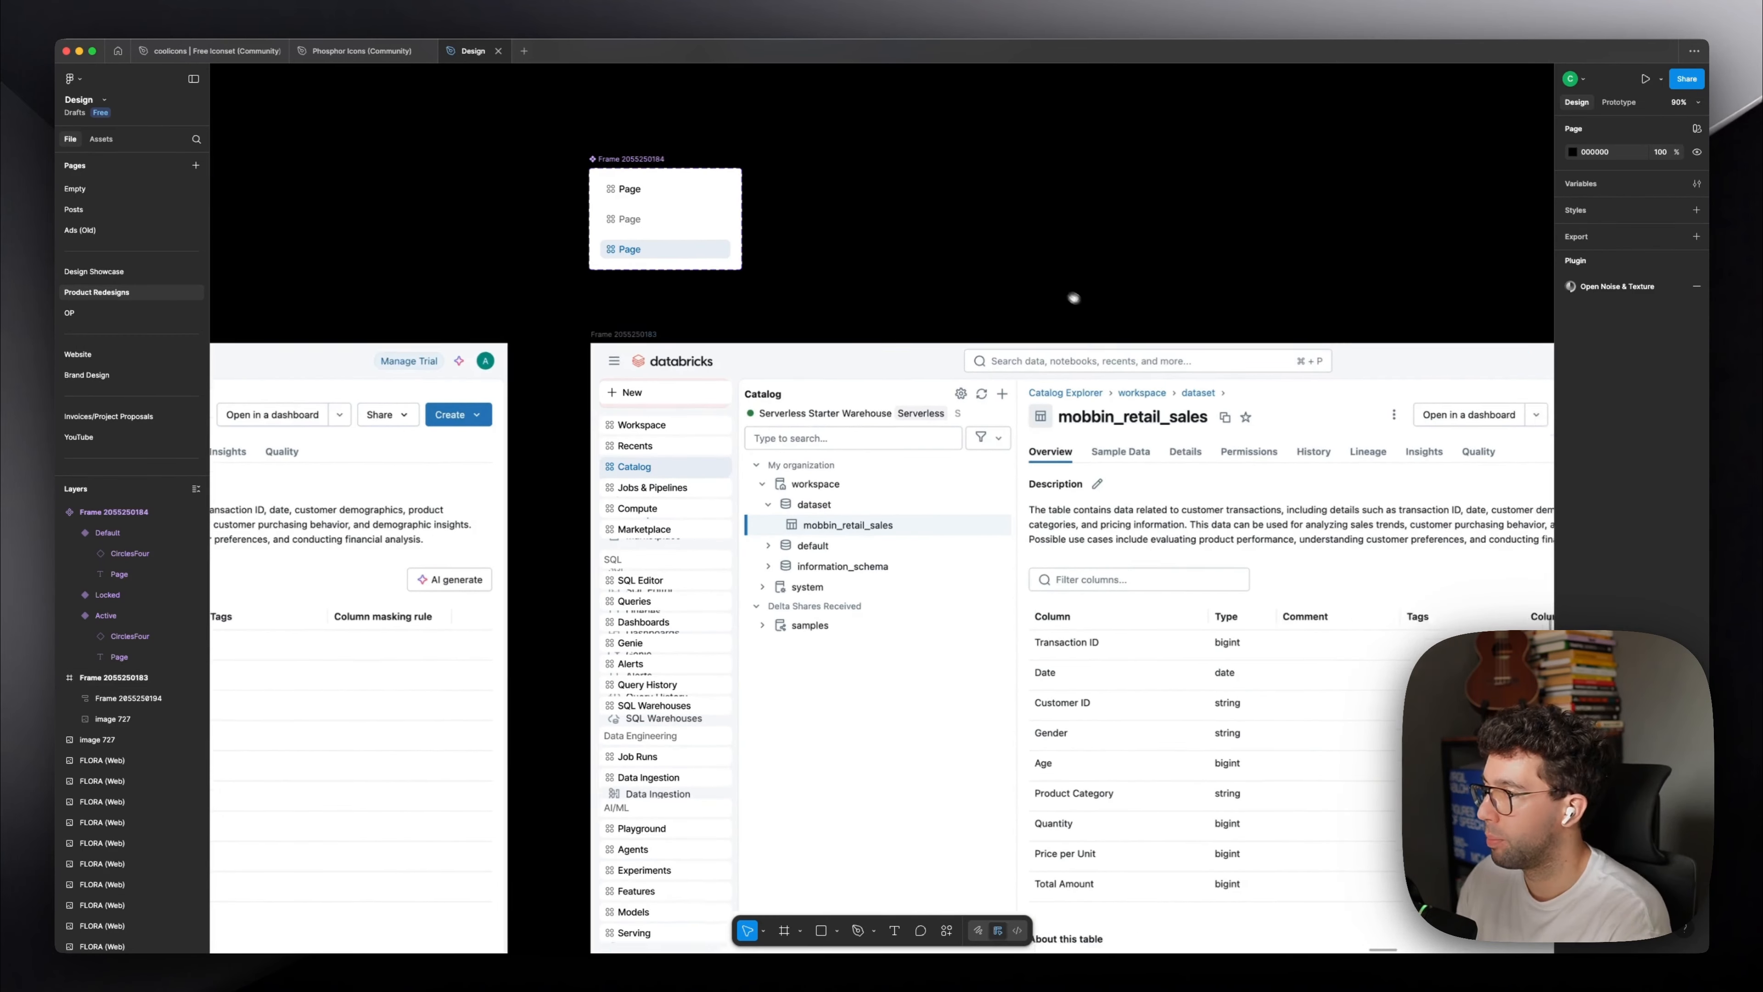
scroll(642, 367, up, 8)
Add a "databricks" wordmark text over the screenshot's header and bring in the List icon from the Phosphor Icons file.
key(t)
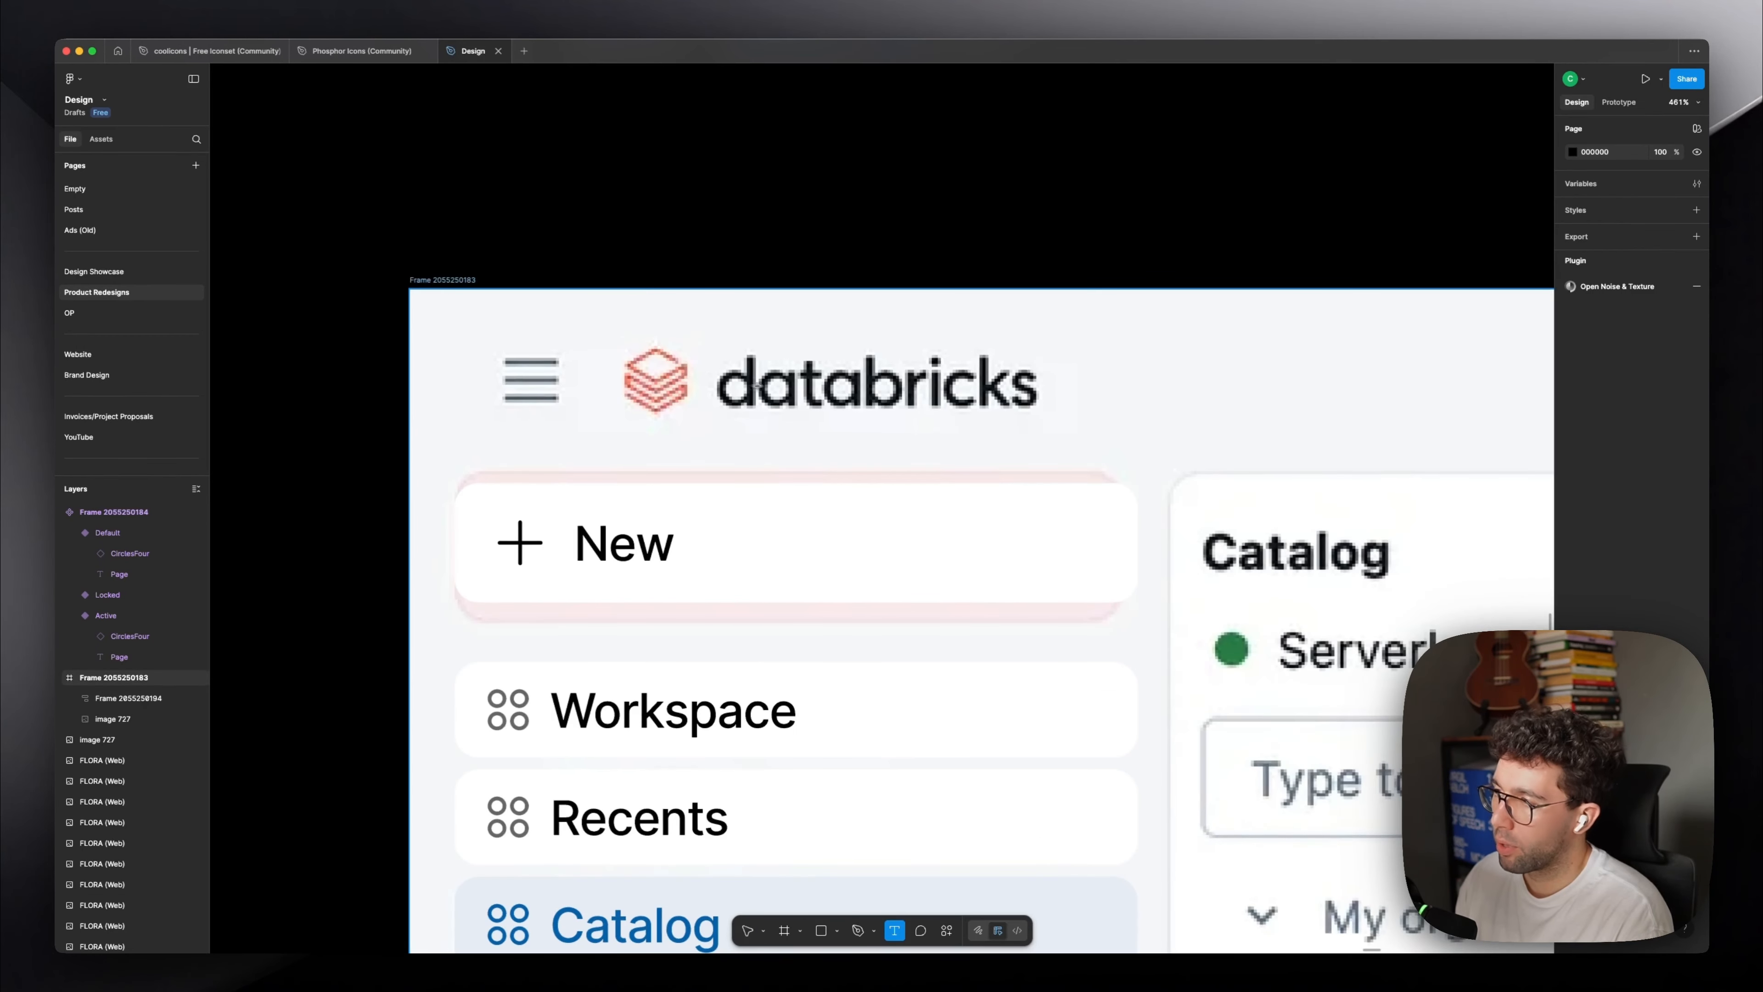
click(347, 51)
click(508, 339)
drag(531, 389, 1178, 342)
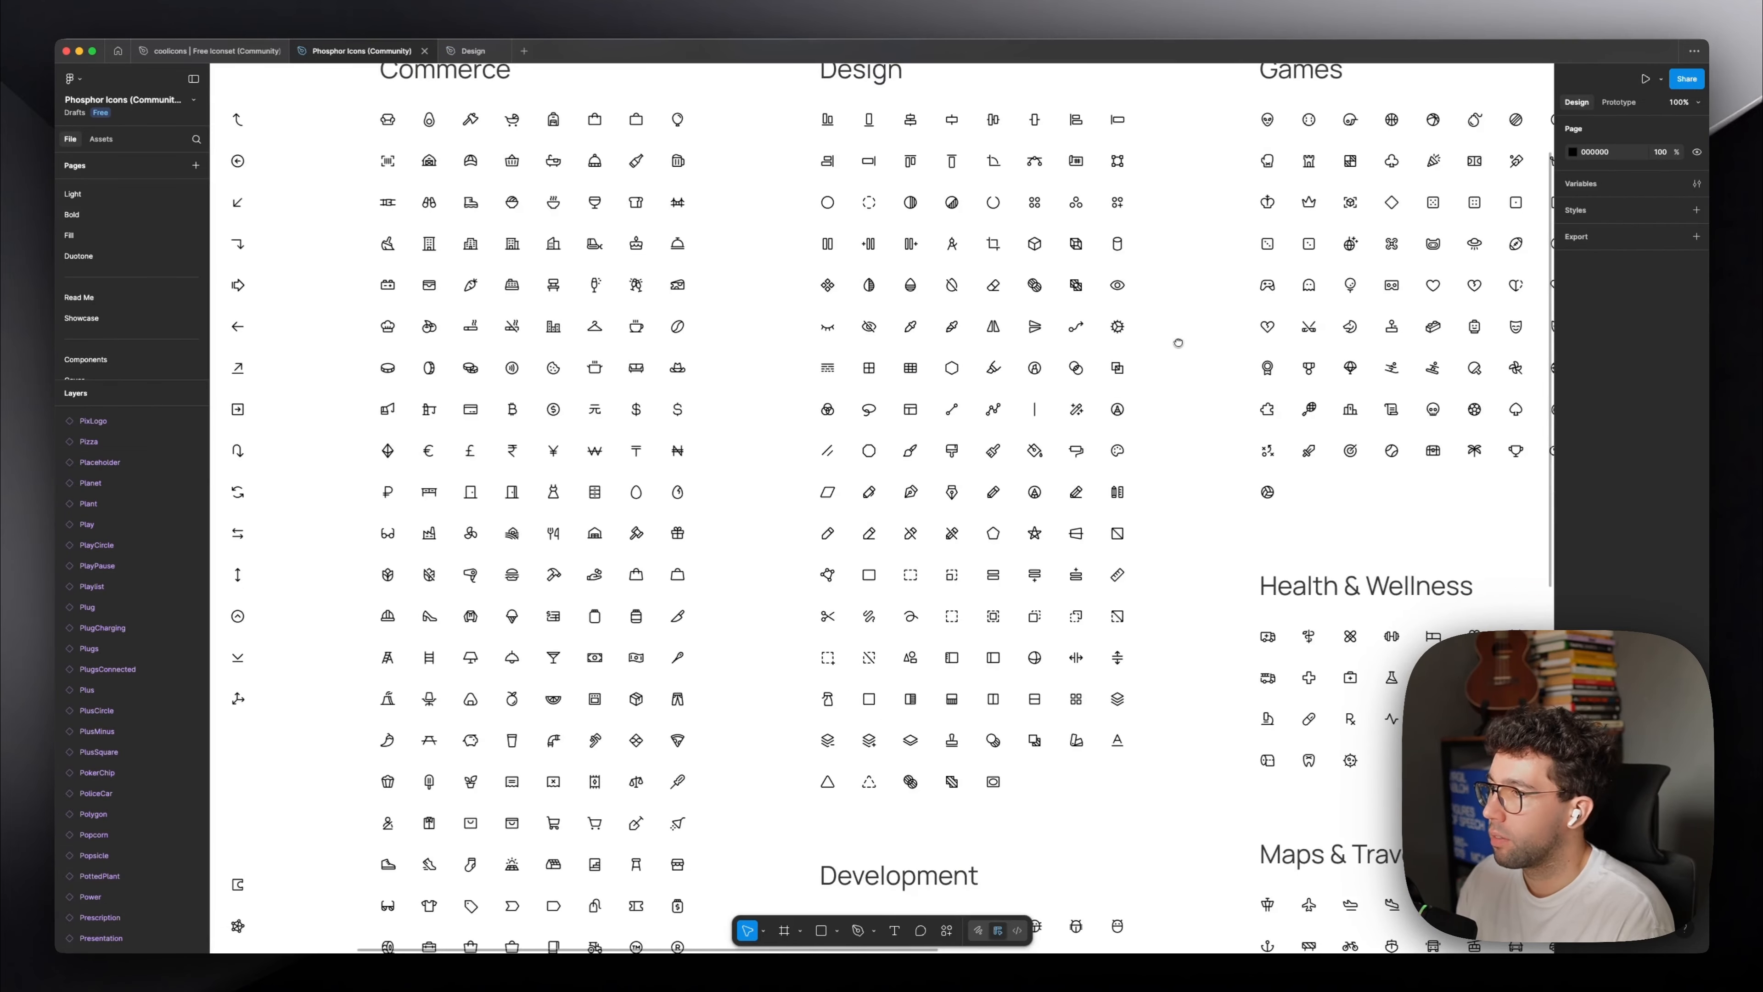
scroll(1178, 342, left, 8)
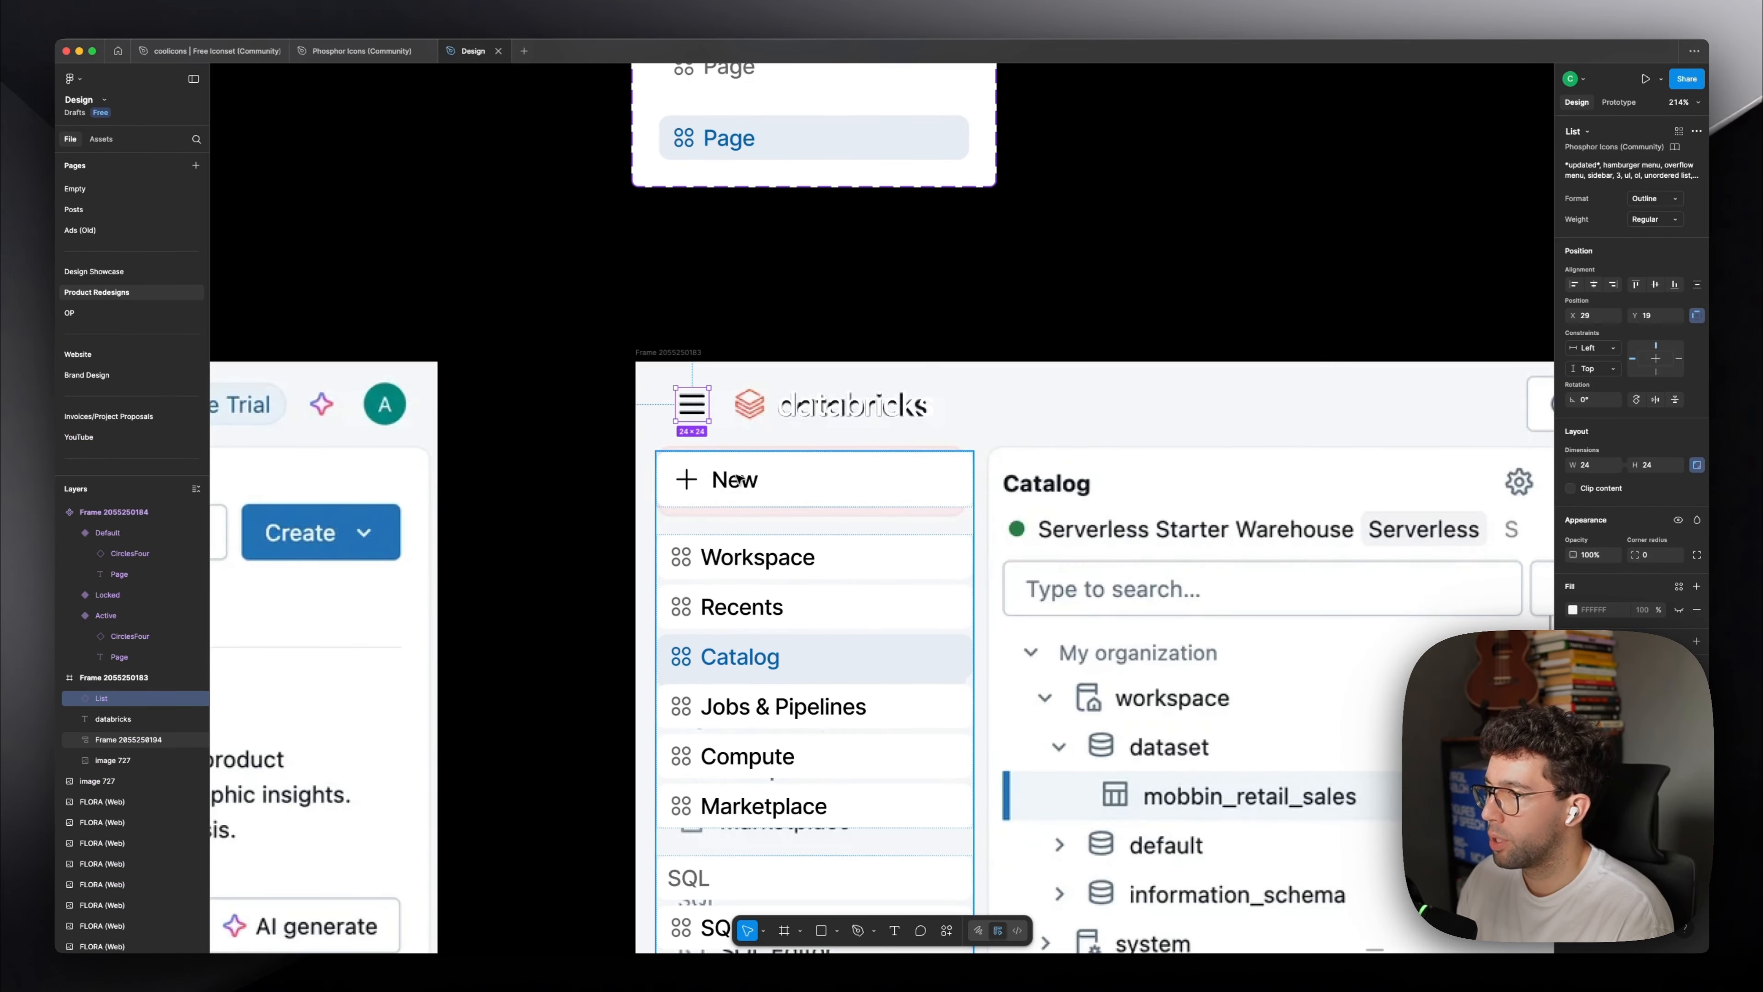
Place the List icon in a white button styled like the New button and combine it with the wordmark in auto layout with gap 16.
click(740, 479)
scroll(826, 473, up, 2)
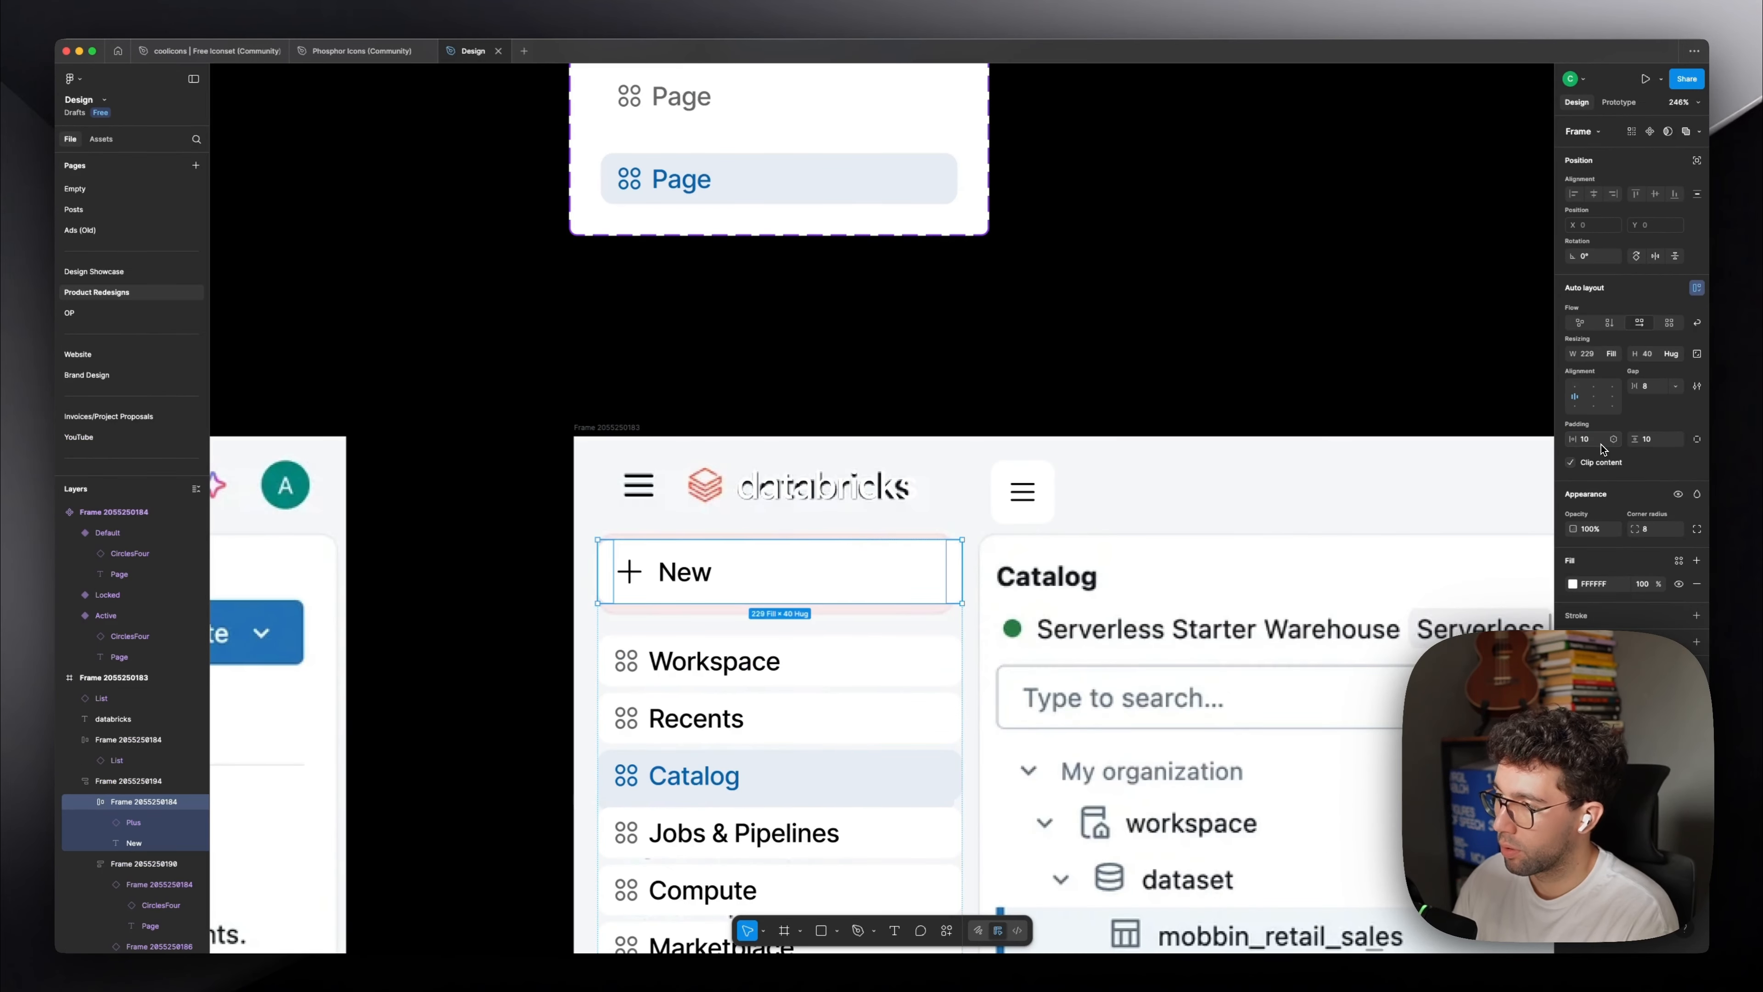
click(699, 492)
drag(751, 496, 681, 493)
shift+click(565, 494)
key(shift+a)
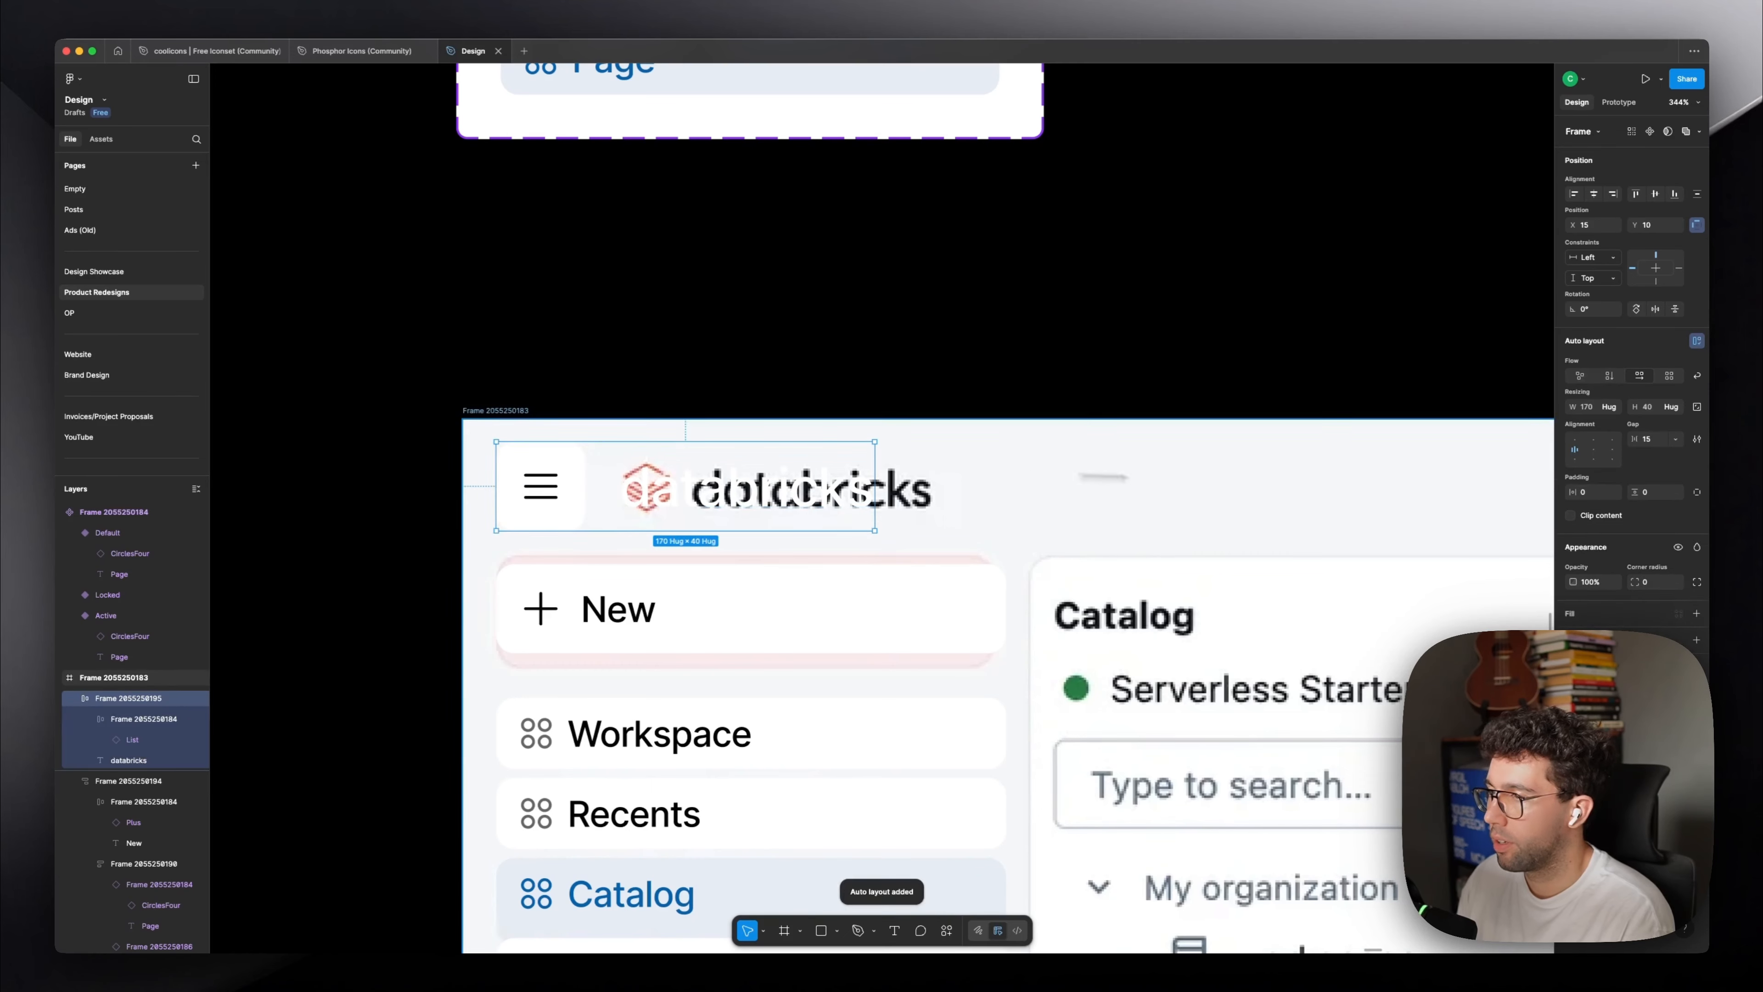
text(16)
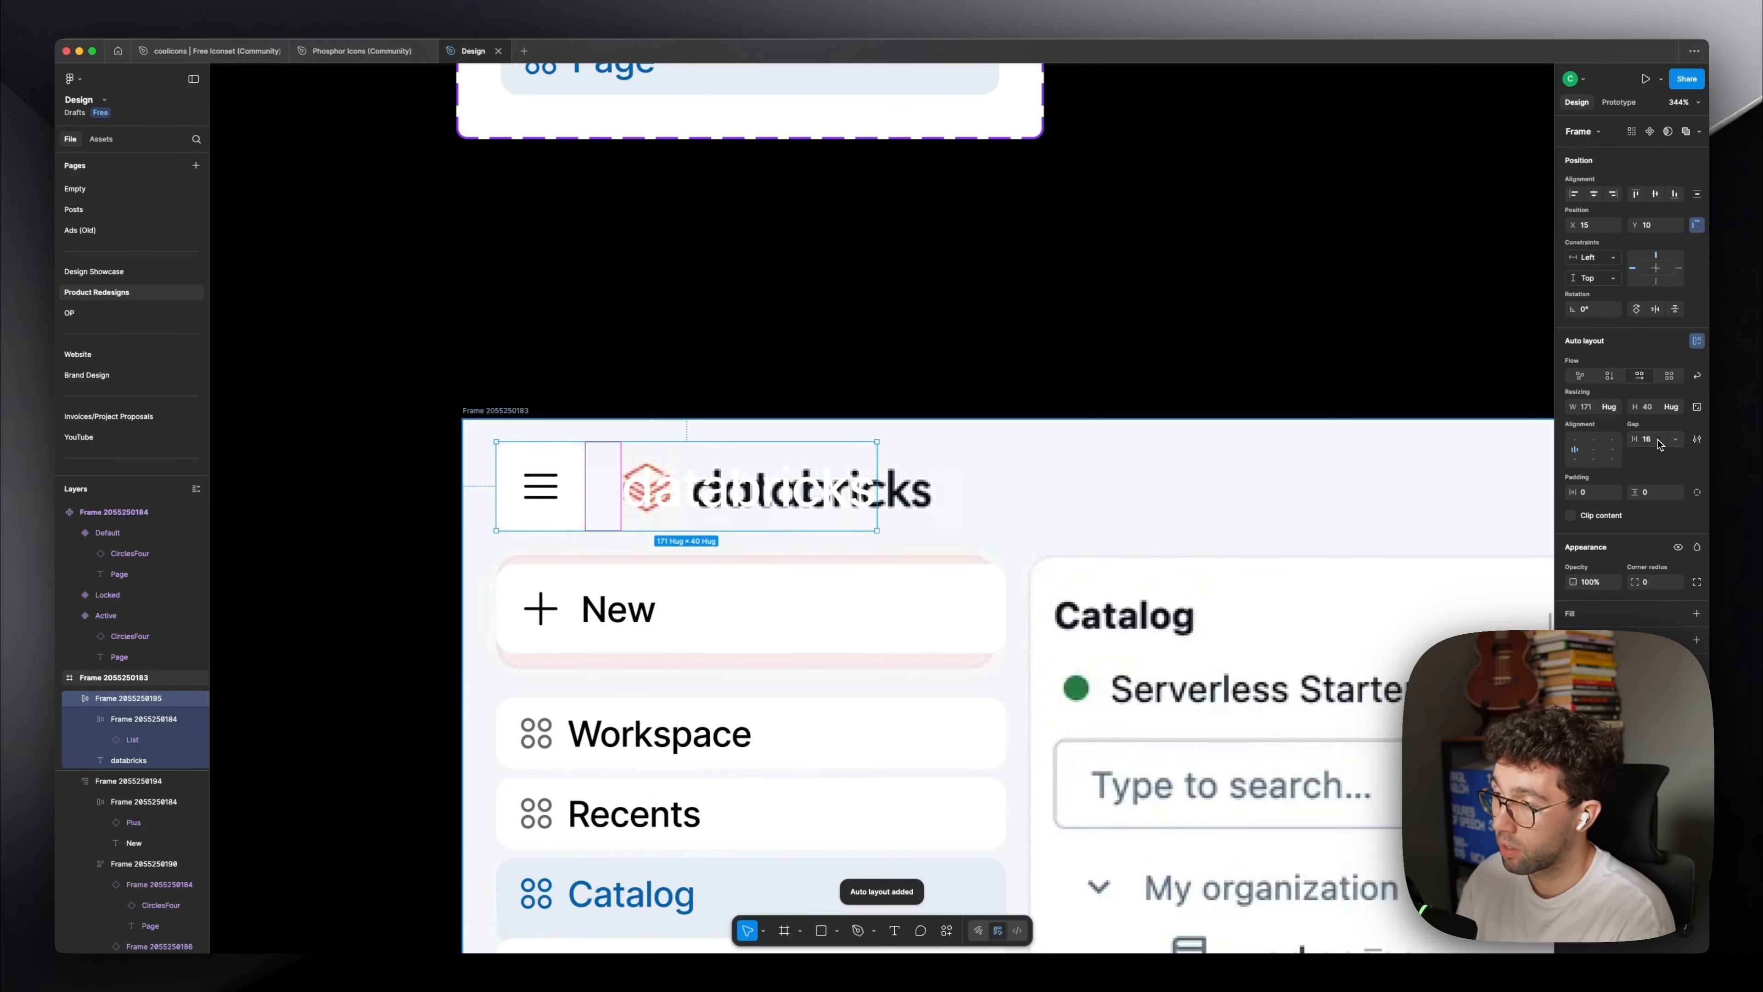
key(Return)
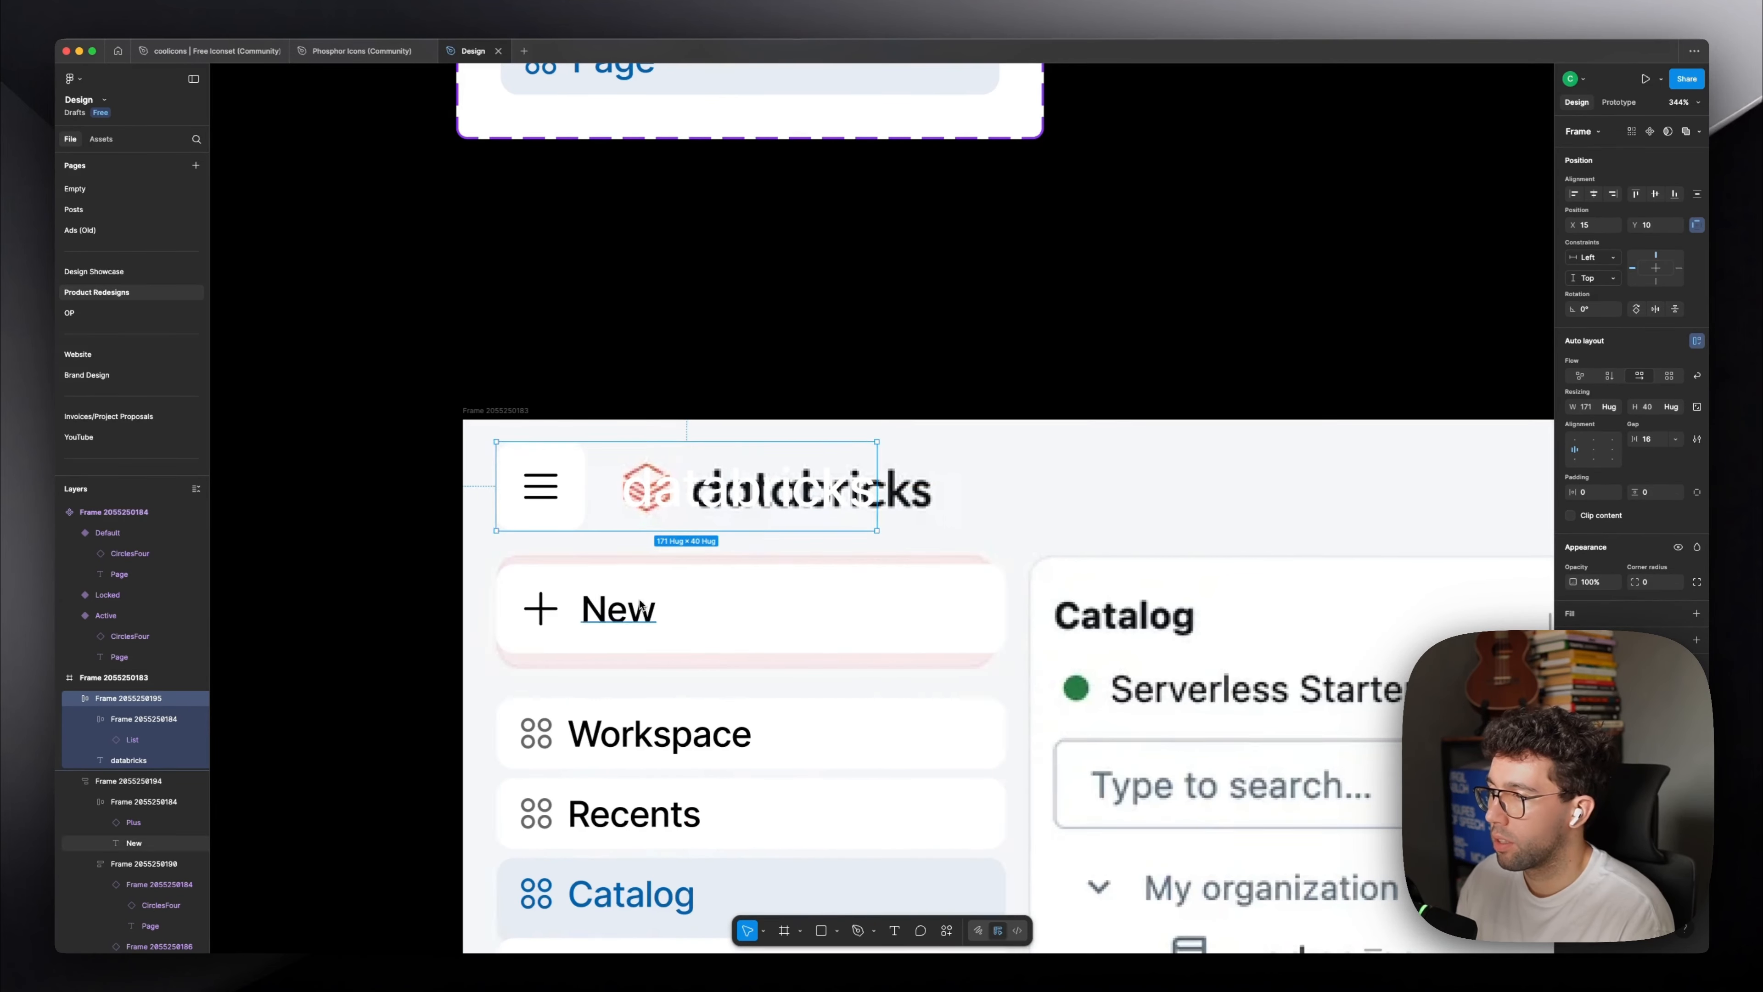
Turn a copy of the New button into a 640 wide search bar with a MagnifyingGlass icon and "Search data, notebooks, recents, and more...".
scroll(611, 604, down, 5)
drag(519, 589, 825, 547)
scroll(830, 548, up, 3)
double_click(767, 547)
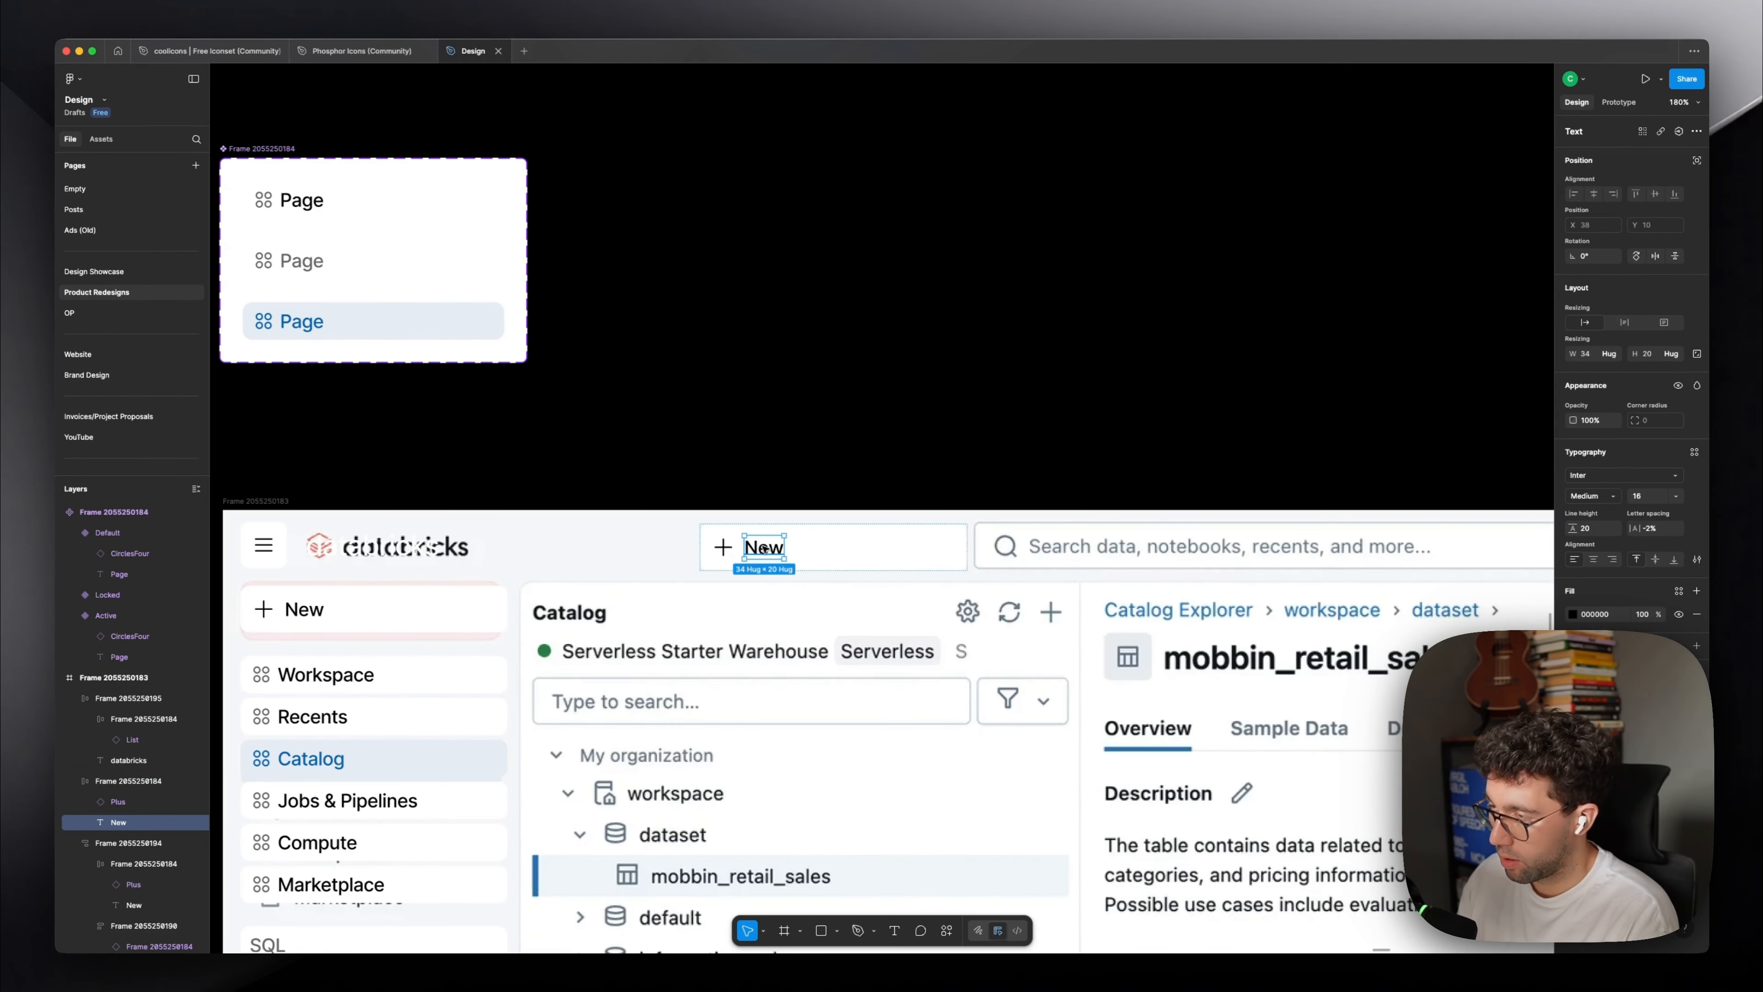
double_click(767, 547)
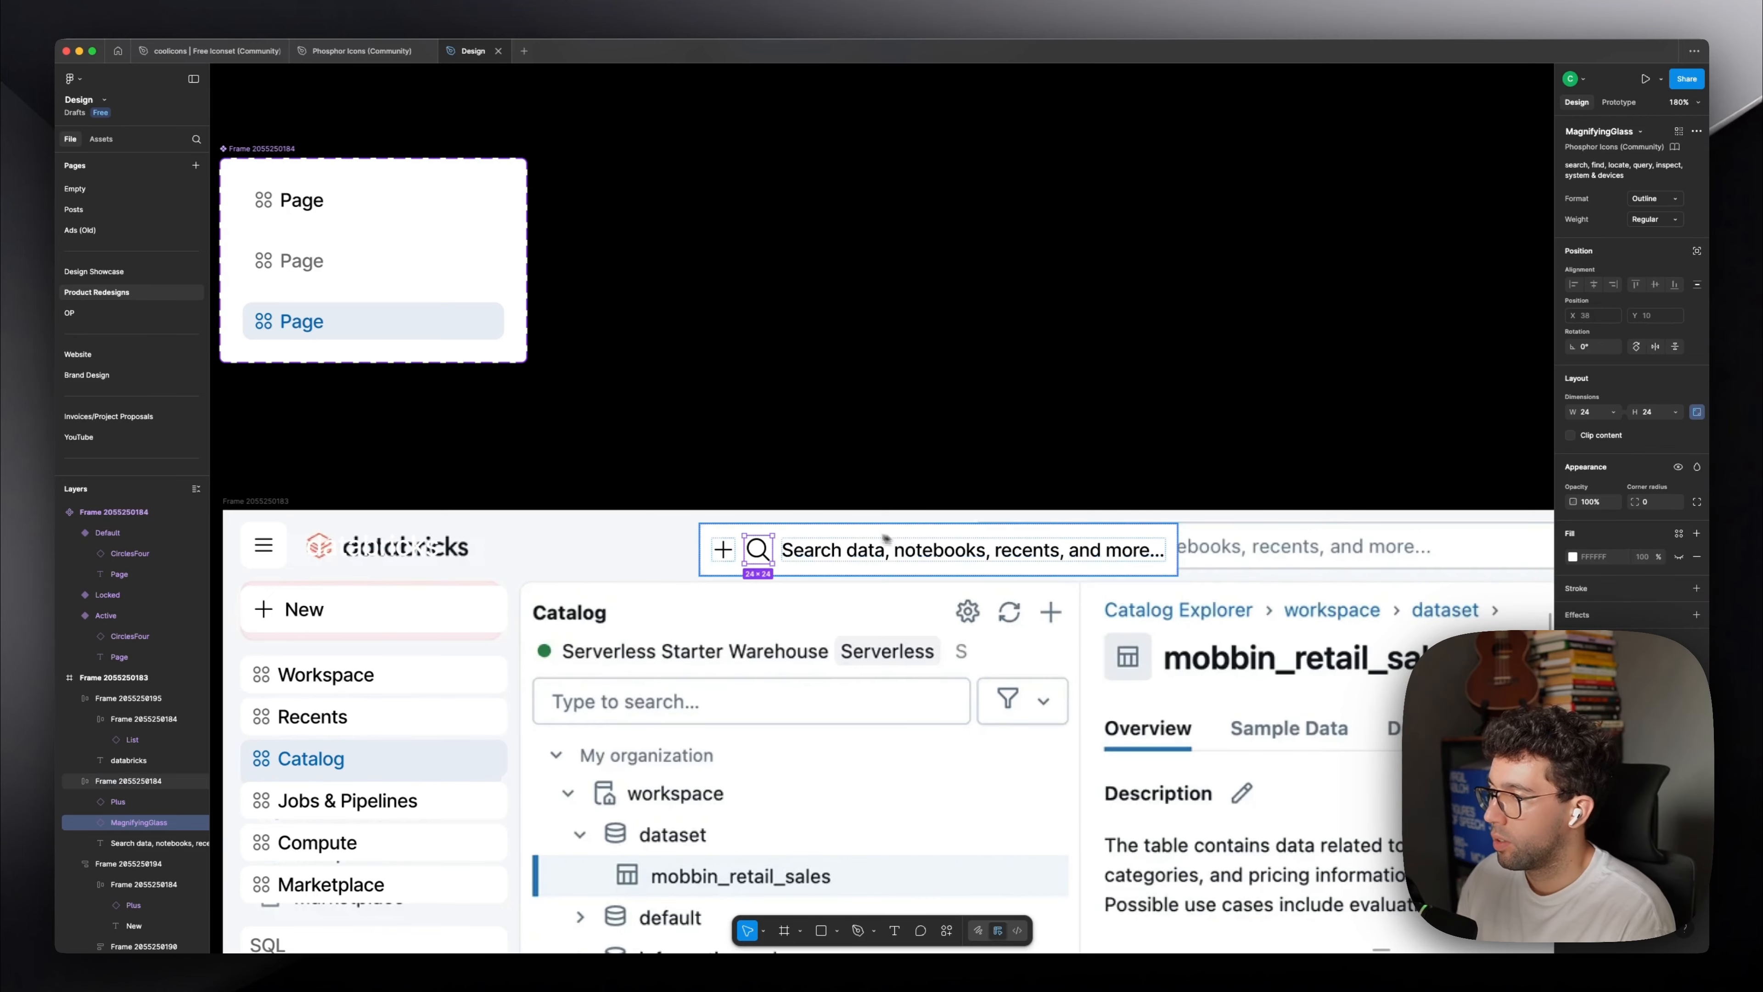
scroll(757, 549, up, 8)
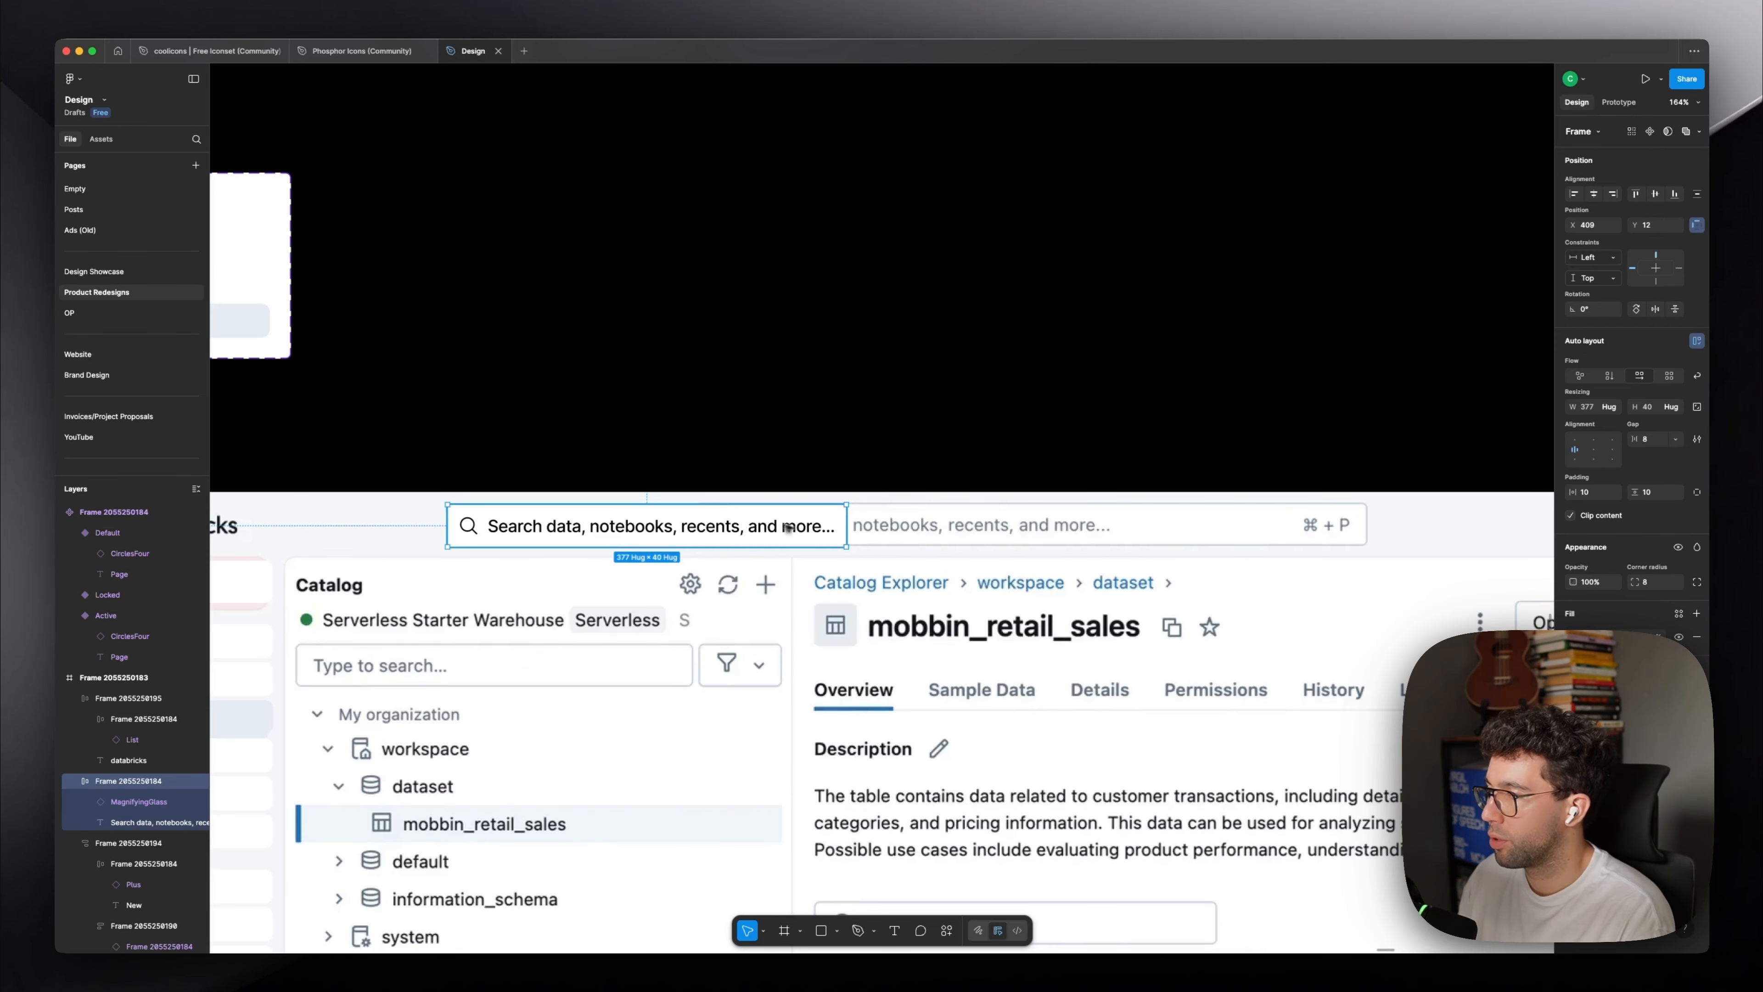
drag(732, 528, 978, 525)
drag(1334, 523, 1339, 523)
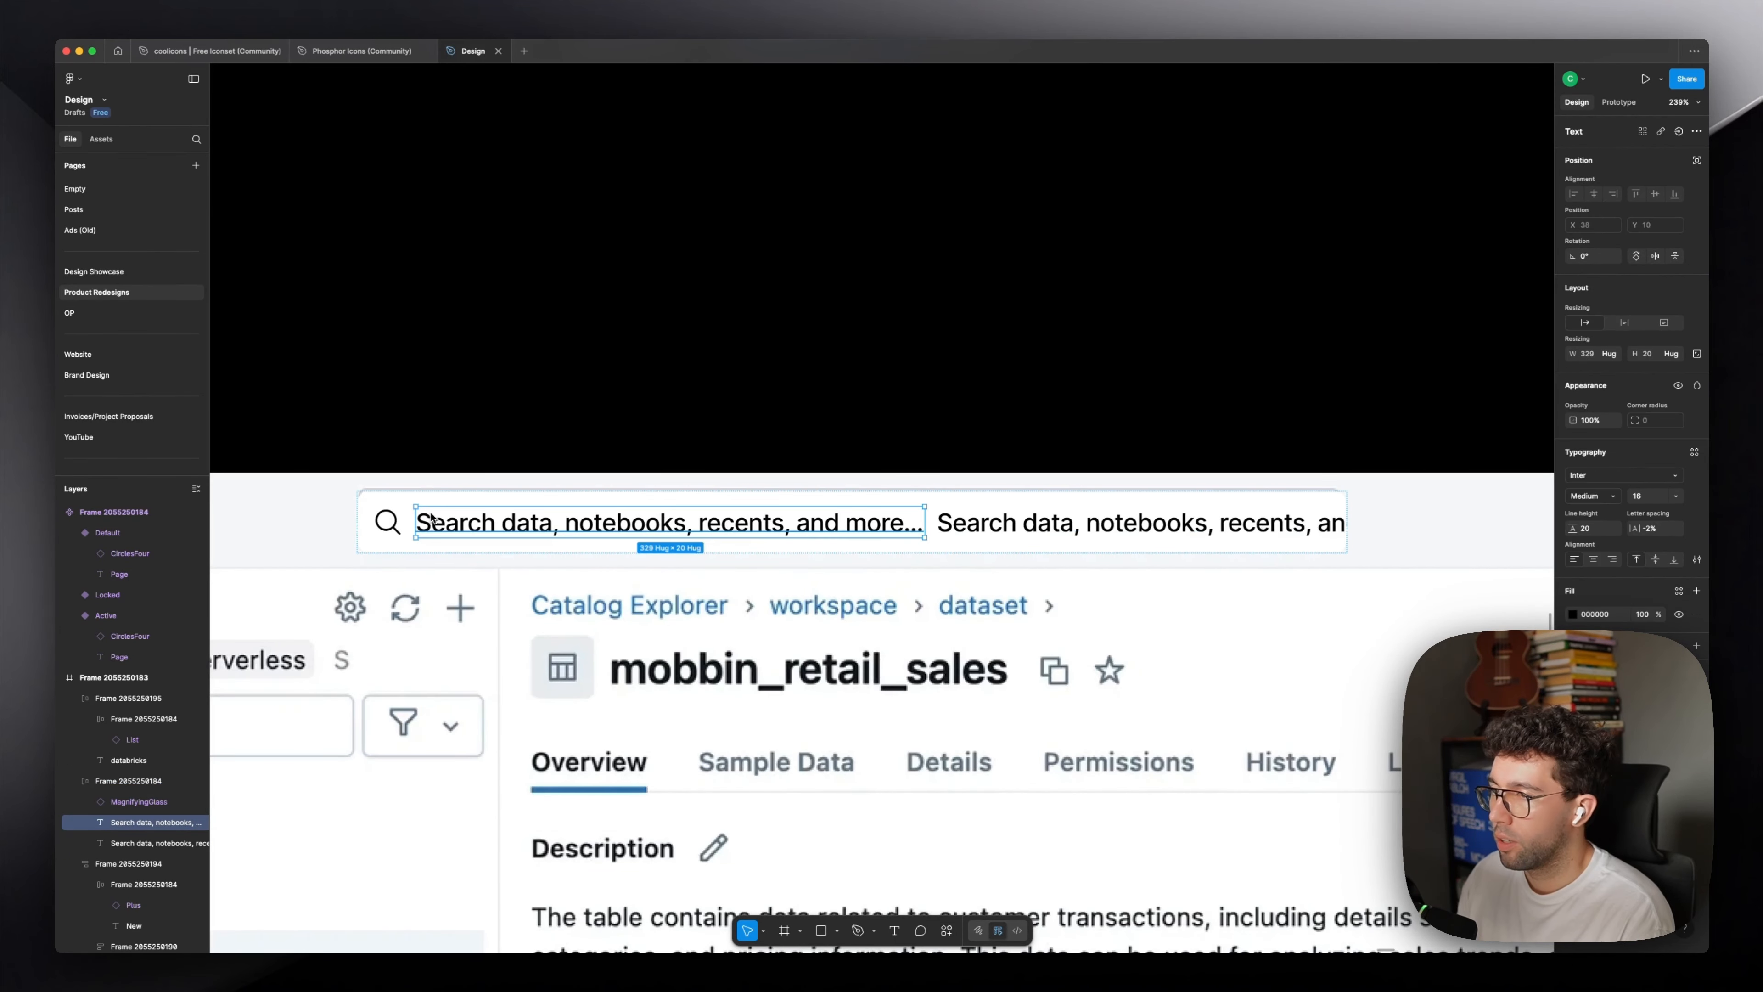
Group the search icon and its placeholder text in auto layout and set the search bar's gap to Auto.
shift+click(393, 526)
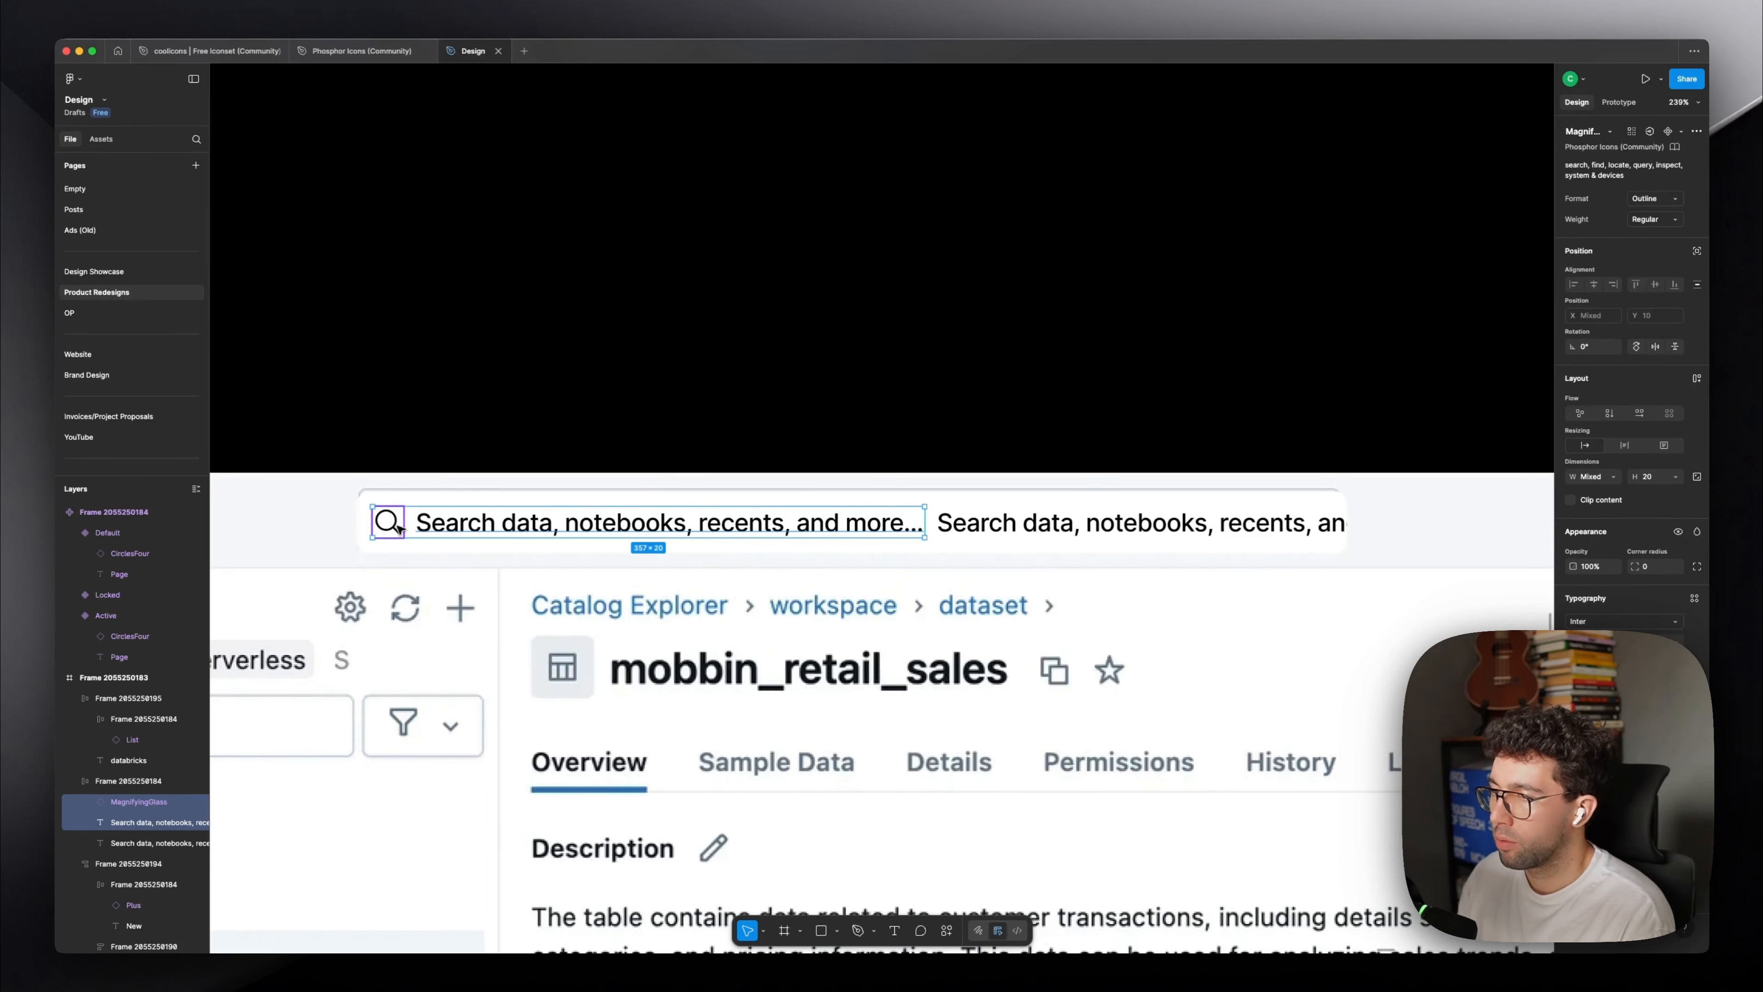
key(shift+a)
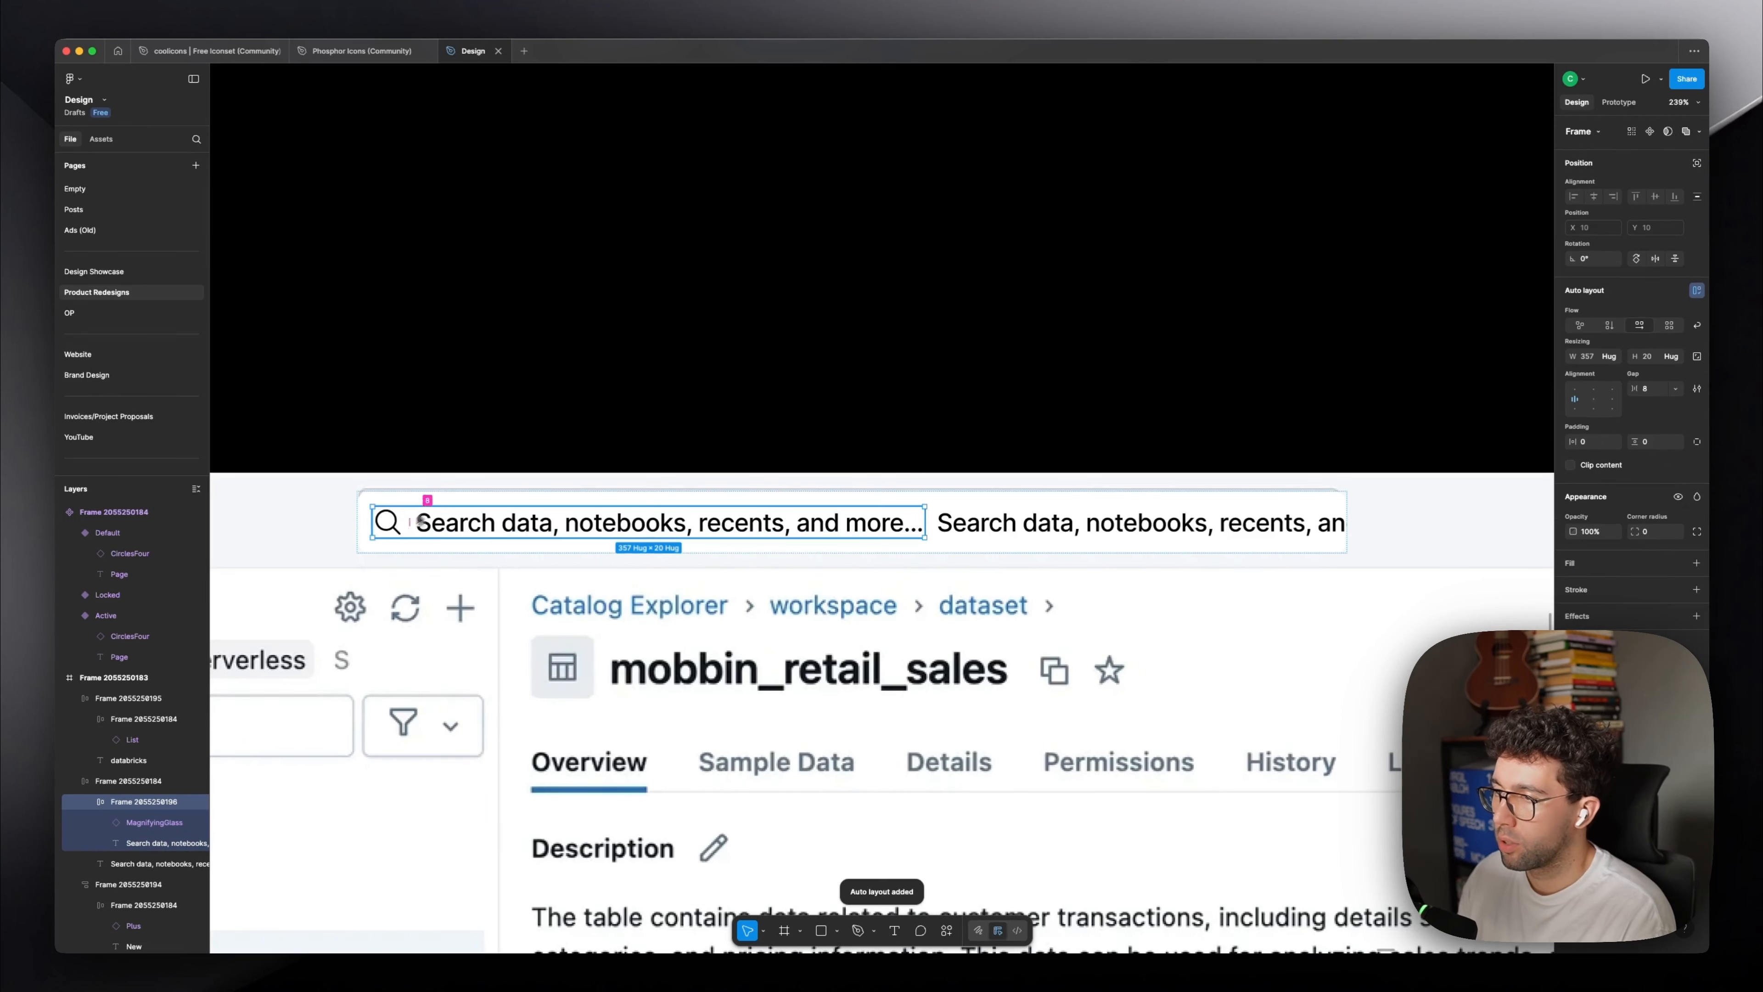
click(494, 498)
click(1647, 448)
text(auto)
key(Return)
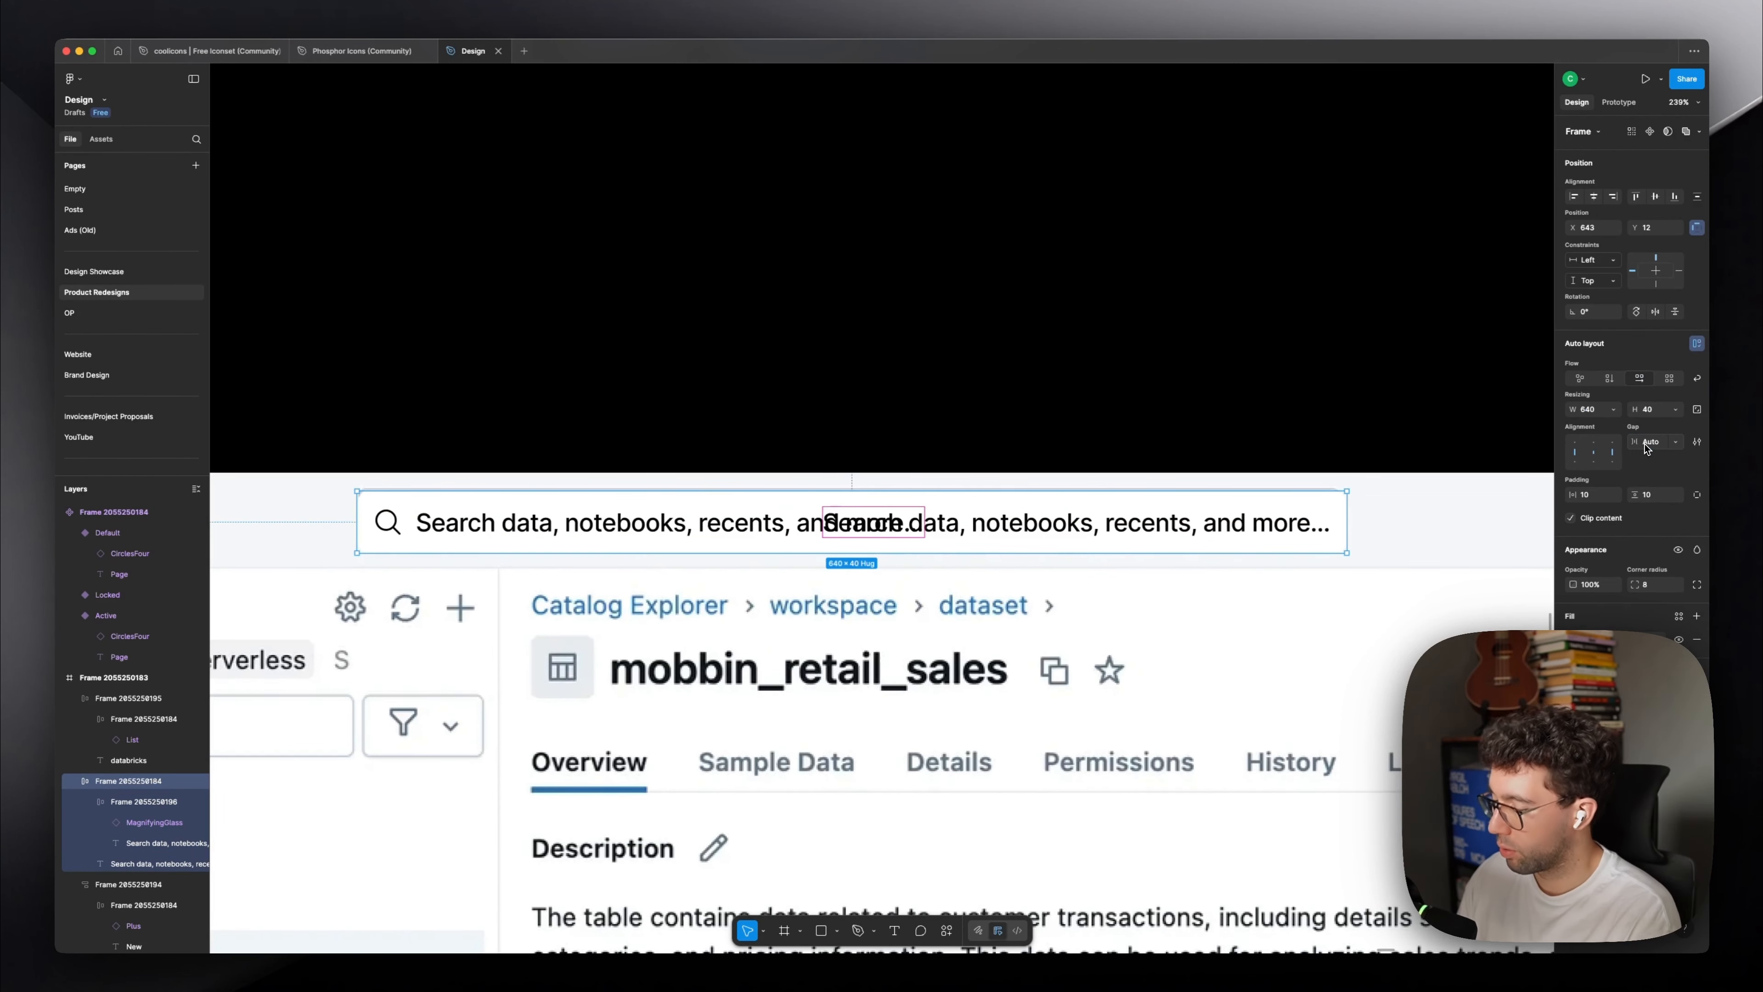
Set the width of the white "A" avatar button at the header's far end to 40.
click(1592, 411)
text(4)
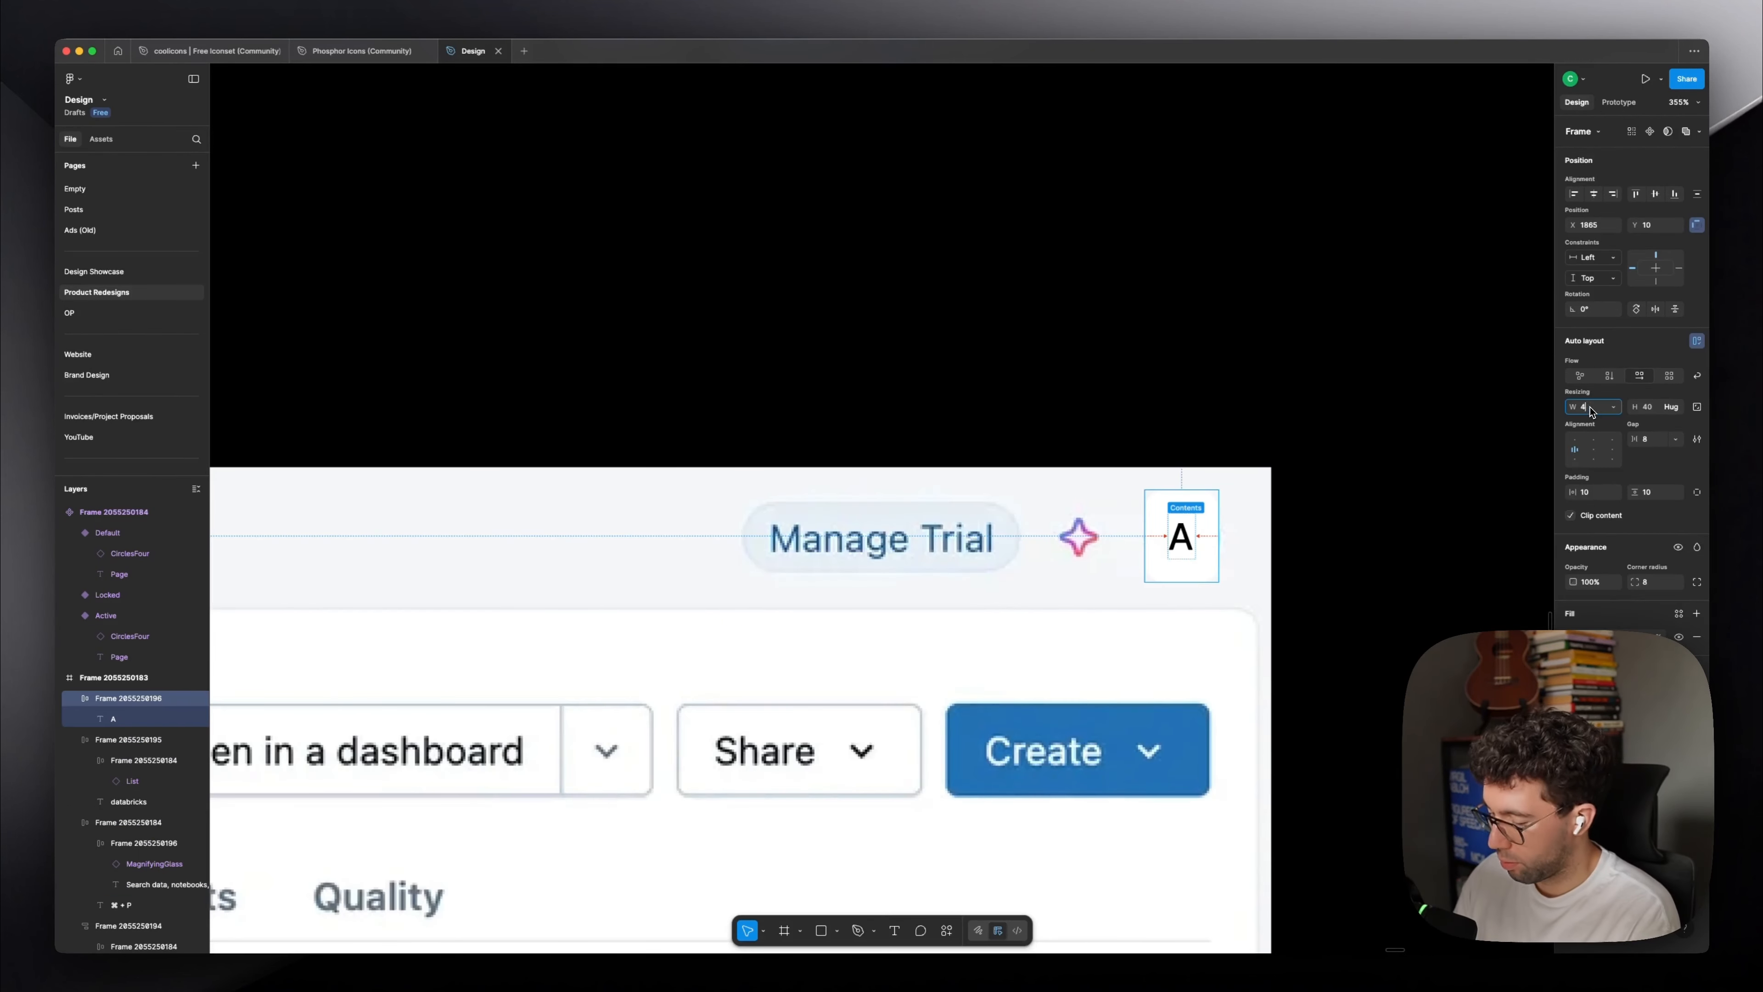
text(0)
key(Return)
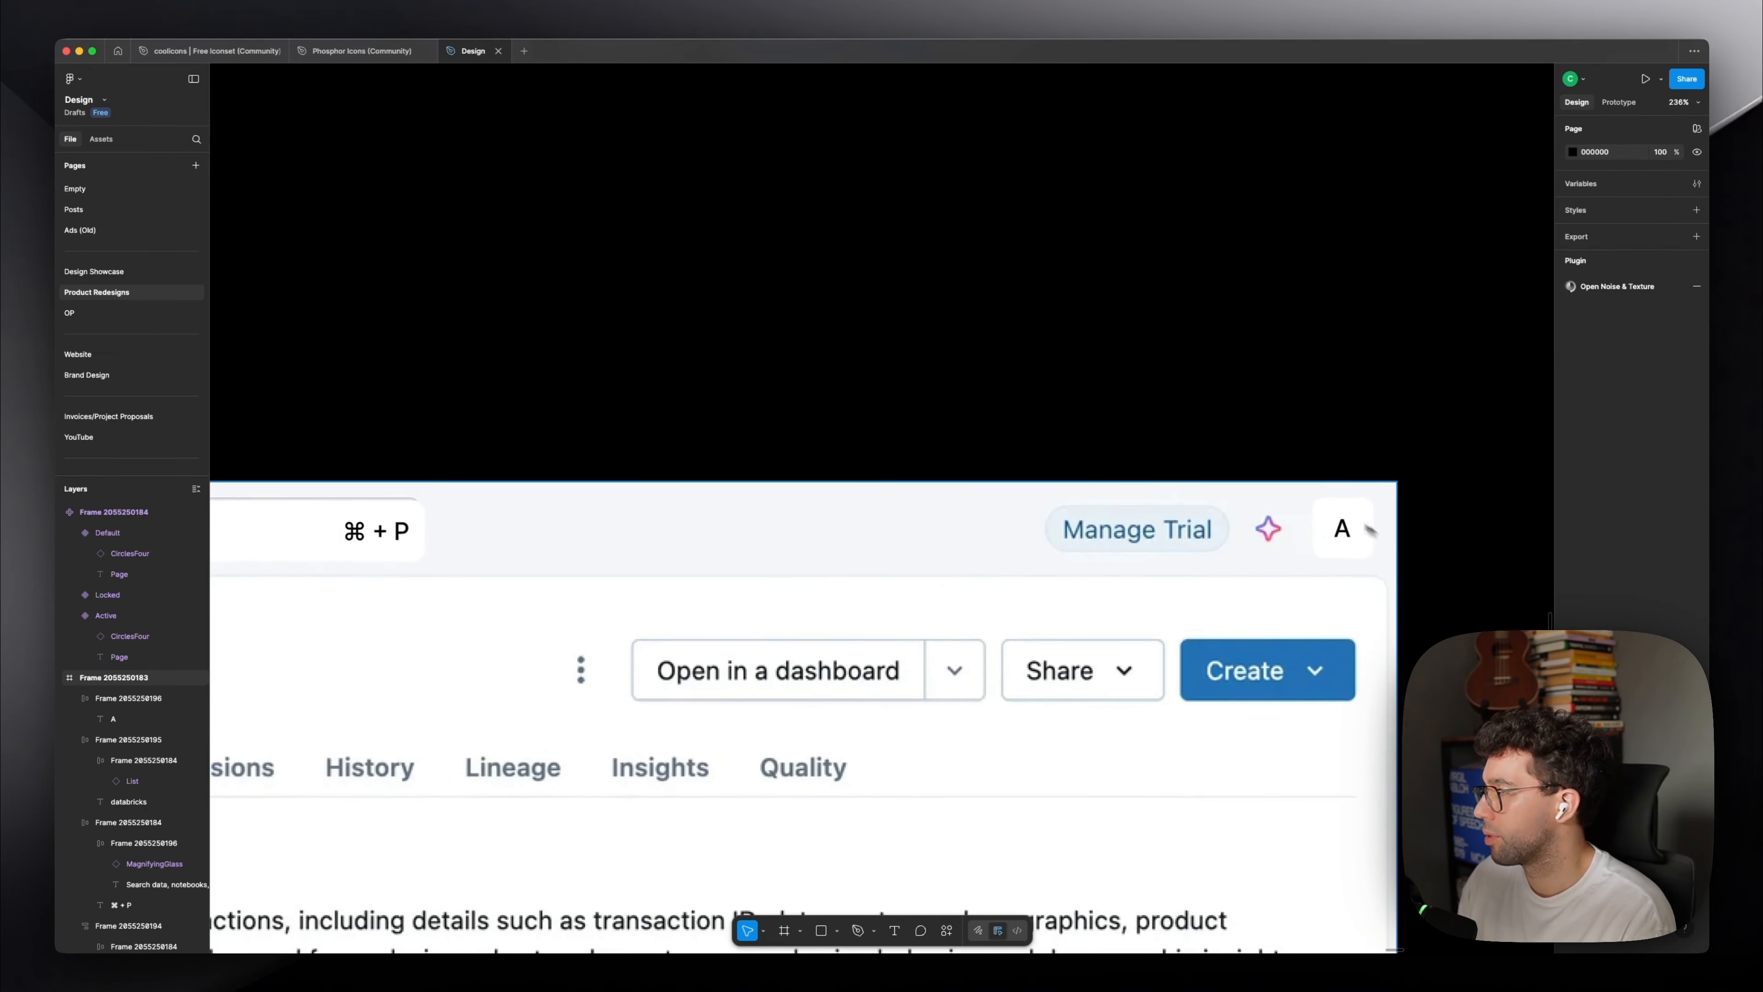
Reposition the menu button and wordmark group above the sidebar, lining it up with the New button.
scroll(1362, 511, down, 5)
drag(1107, 446, 1330, 365)
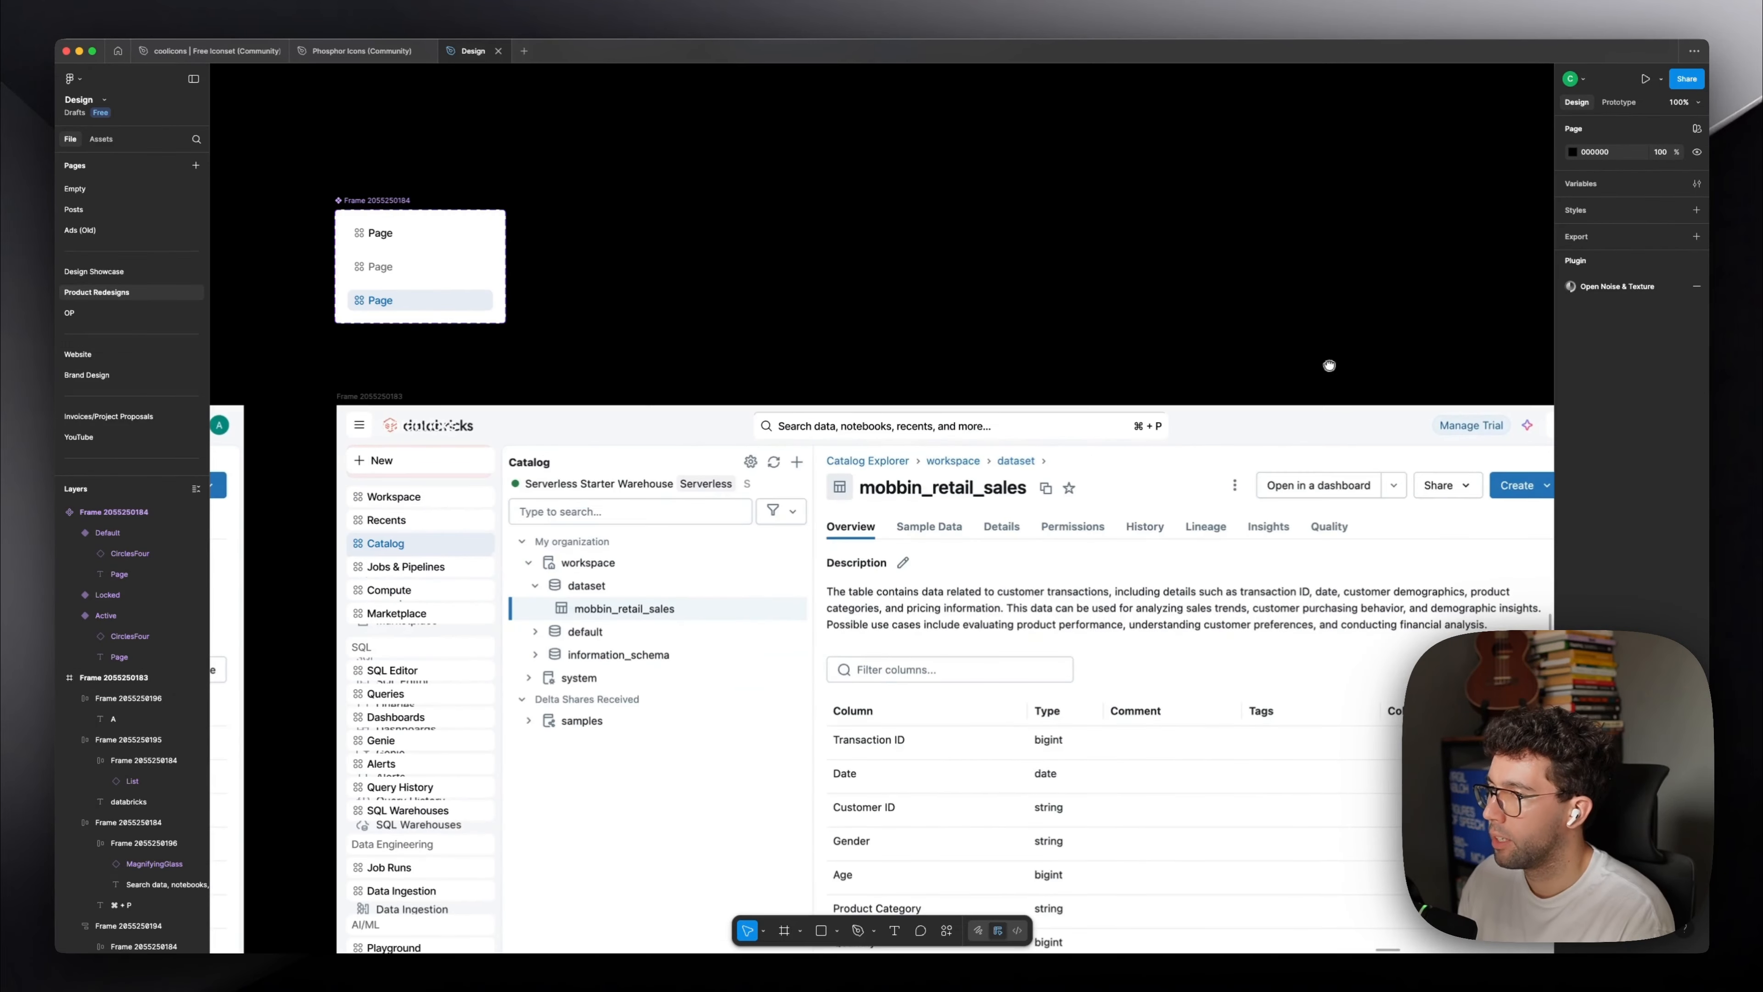
scroll(320, 434, up, 5)
drag(319, 433, 645, 445)
mouse_move(780, 428)
mouse_down()
mouse_move(972, 429)
mouse_move(771, 428)
mouse_up()
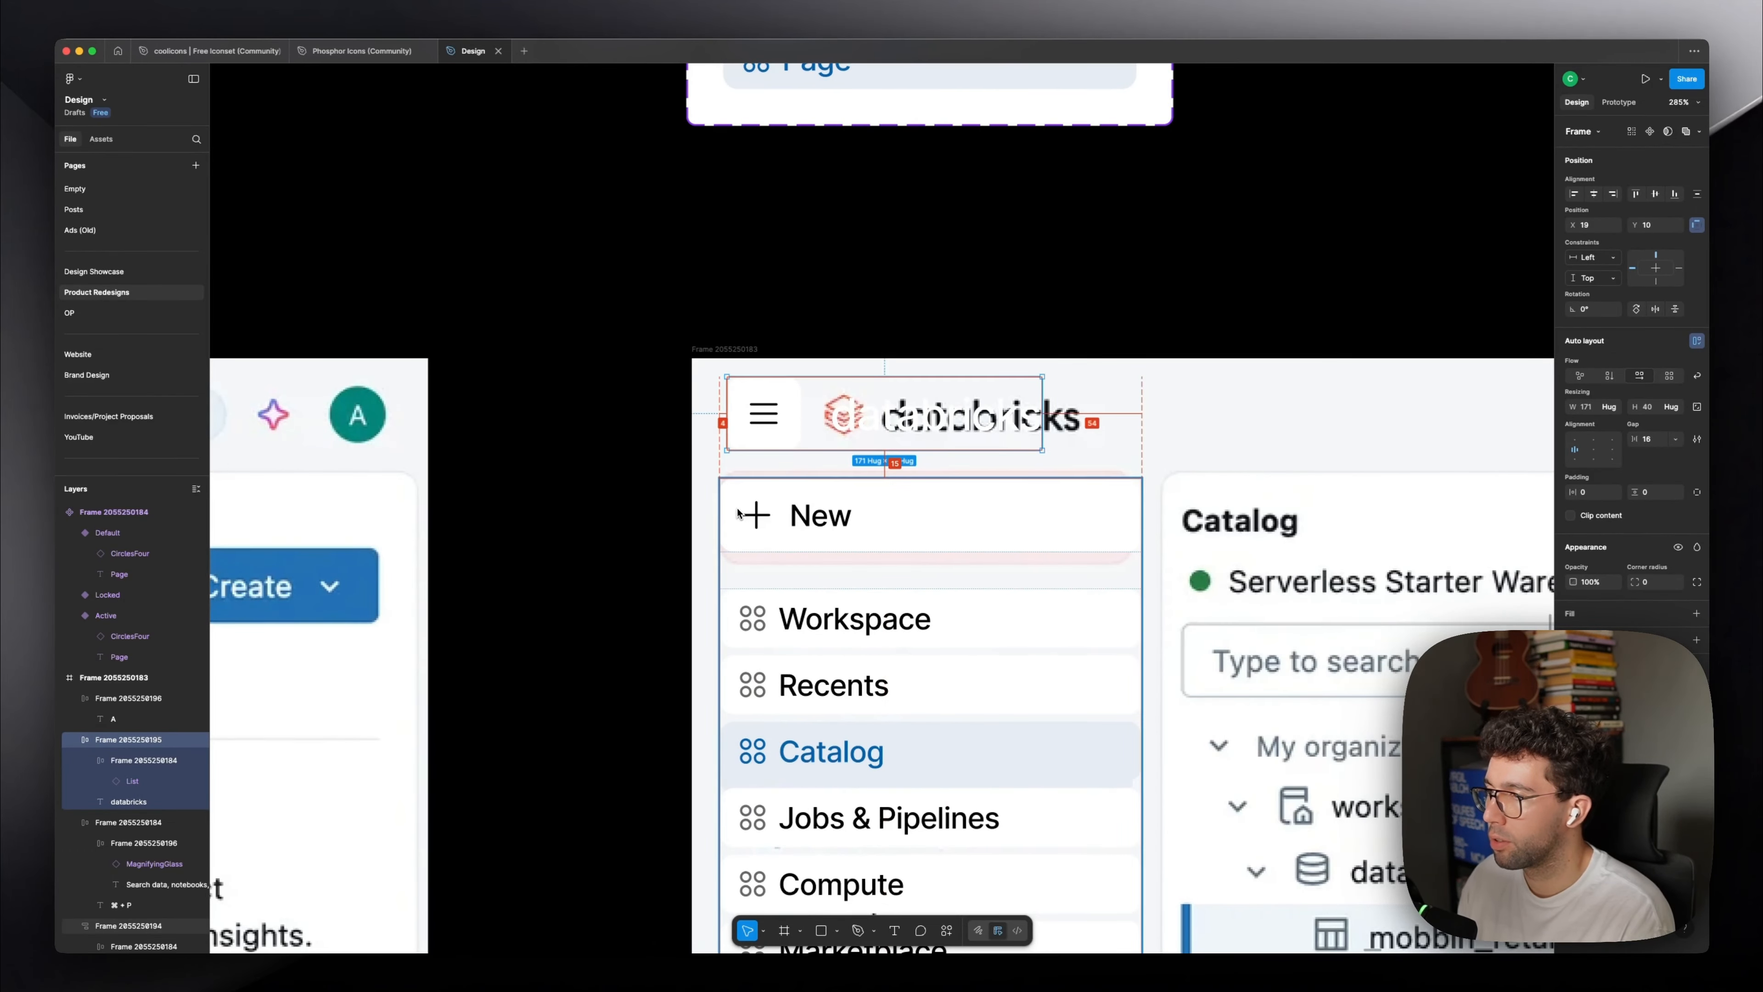
Hide the screenshot image behind the rebuilt header and sidebar and make the databricks wordmark black.
scroll(760, 508, down, 5)
scroll(760, 509, right, 8)
scroll(1361, 455, up, 10)
click(1253, 428)
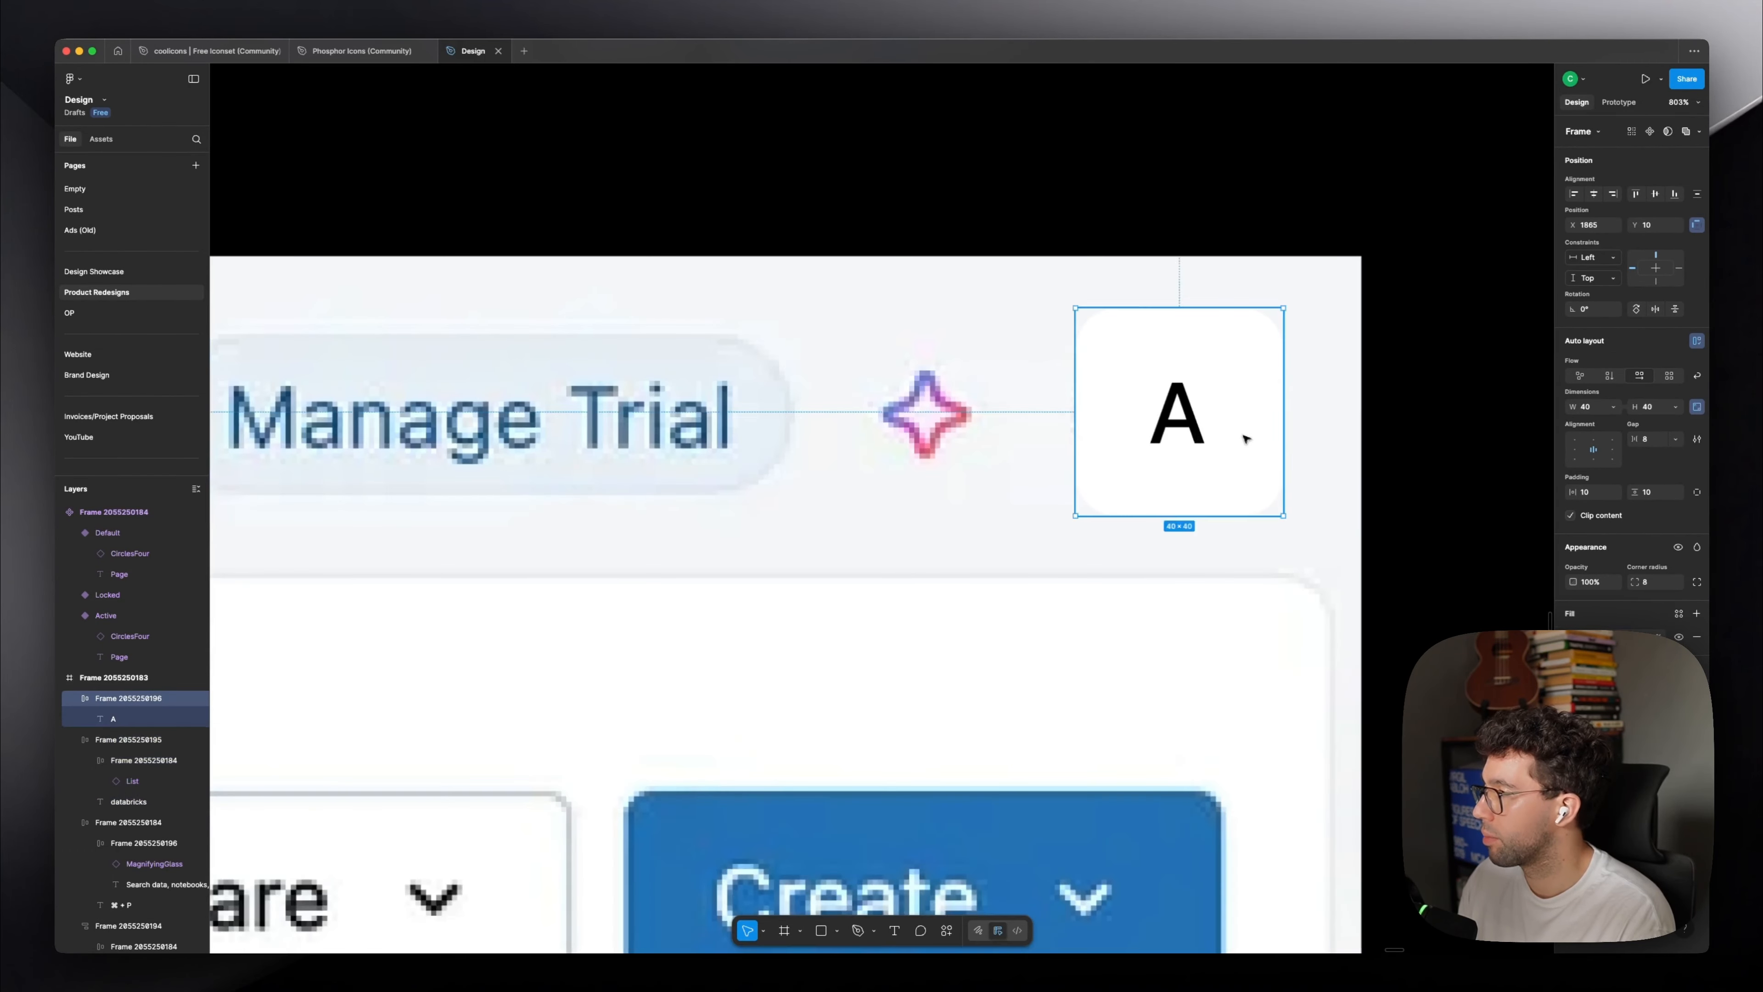
scroll(1320, 409, down, 10)
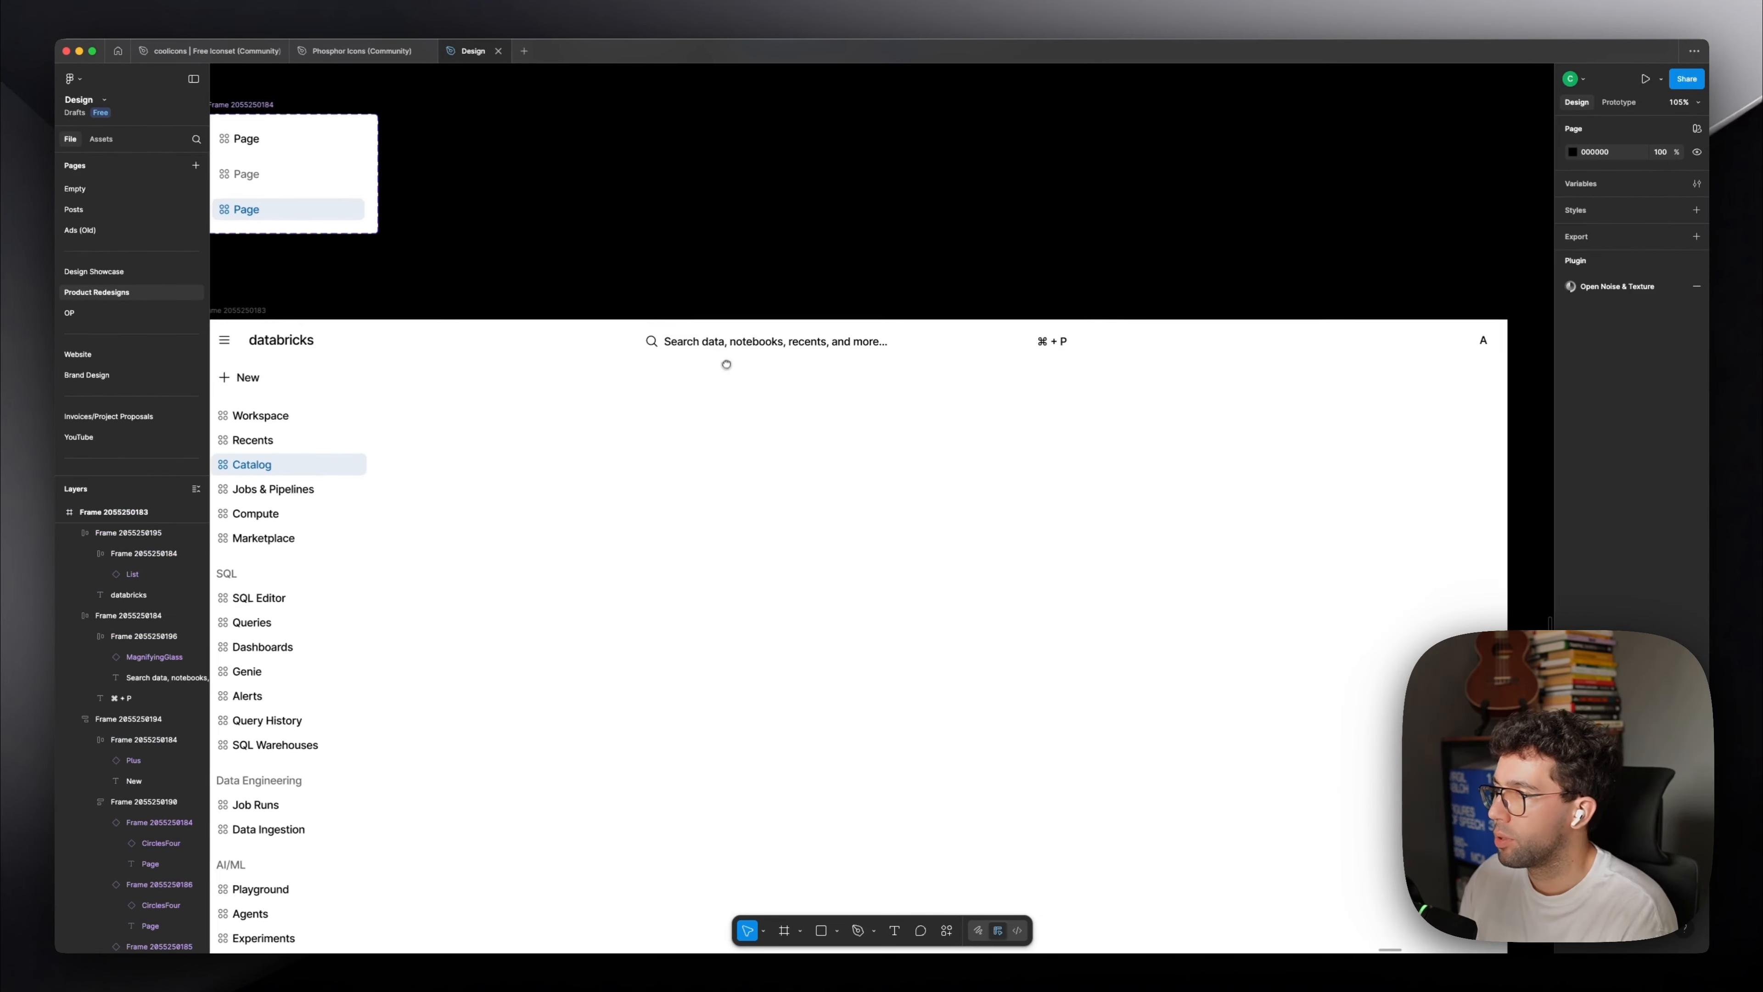
Combine the menu and wordmark group, the search bar and the avatar button into one auto-layout header row.
click(742, 341)
click(278, 340)
scroll(668, 407, left, 5)
scroll(668, 407, up, 1)
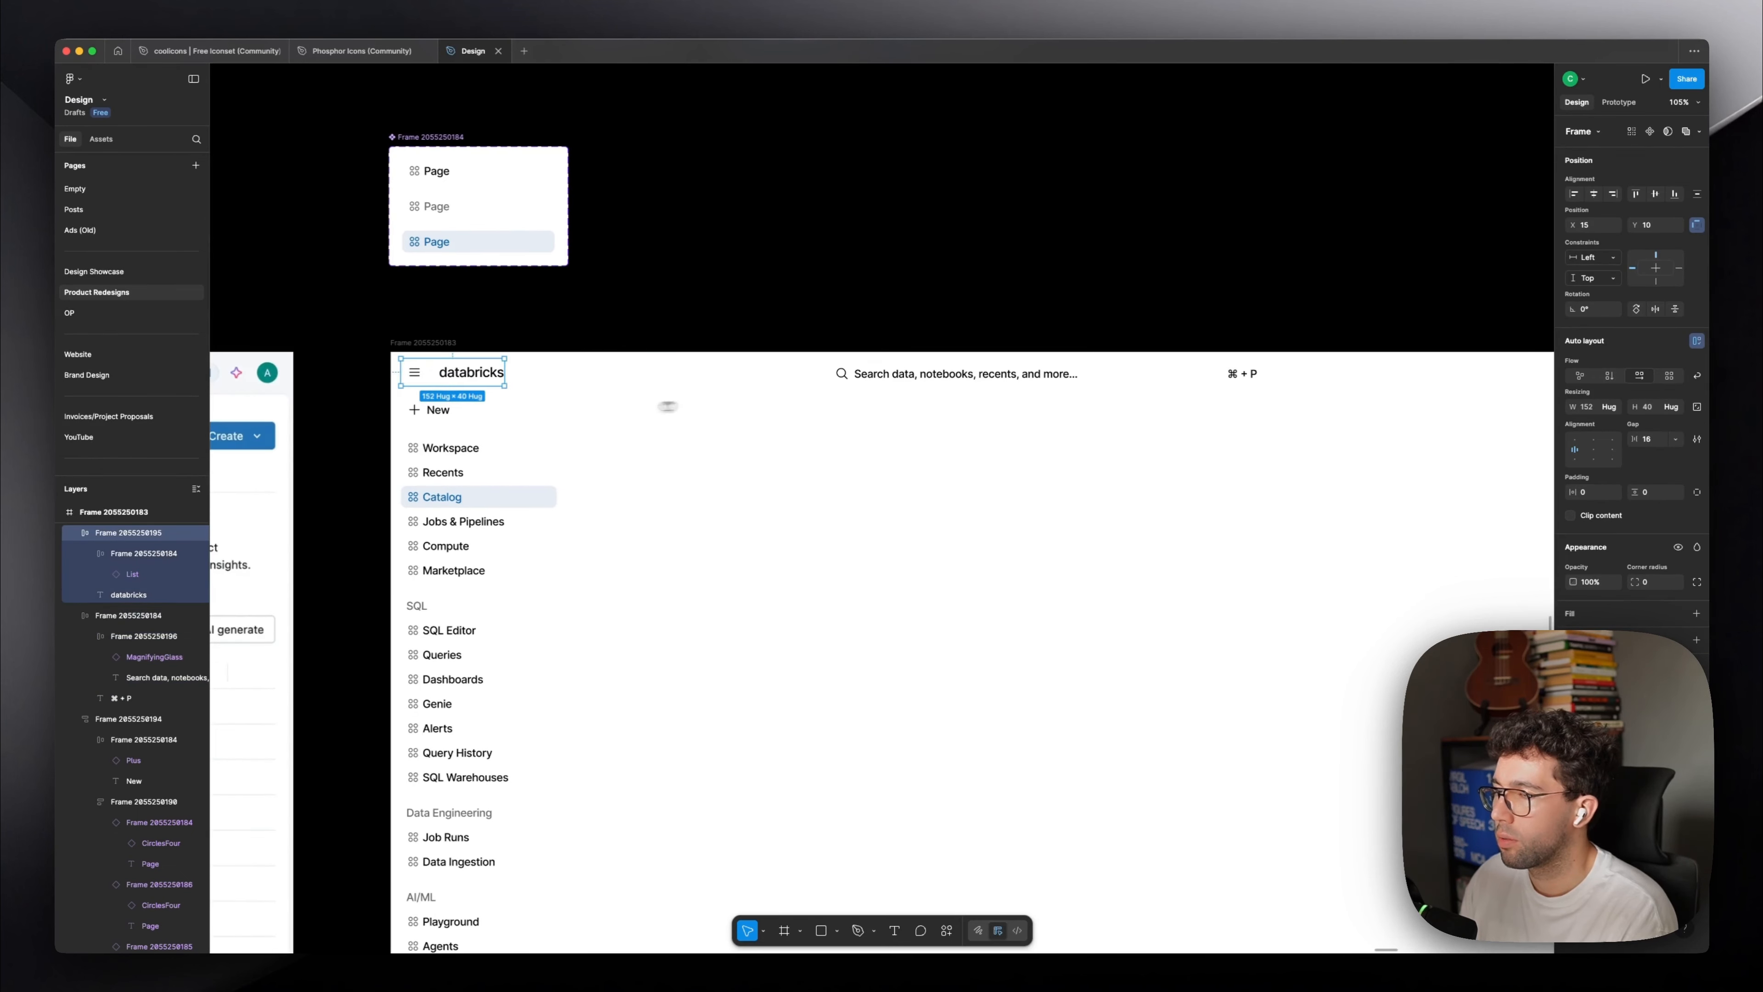
scroll(1123, 441, right, 5)
click(1375, 366)
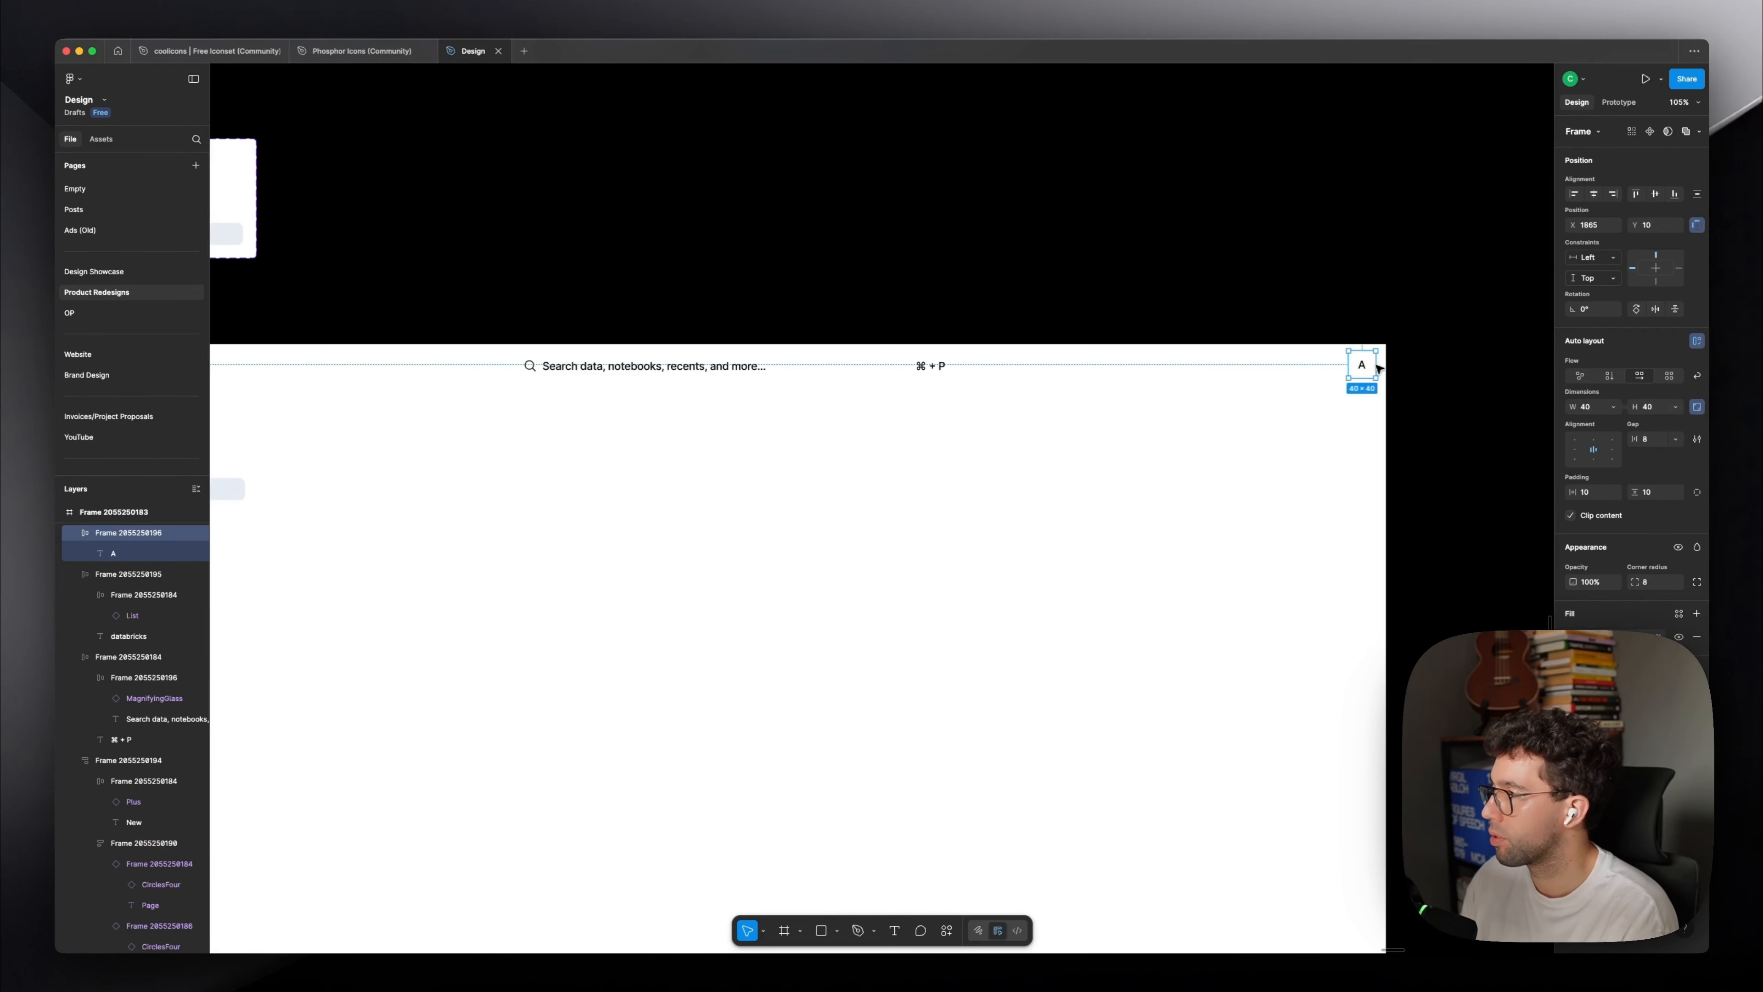
scroll(893, 455, left, 4)
click(368, 407)
shift+click(876, 407)
scroll(894, 409, down, 3)
shift+click(1328, 407)
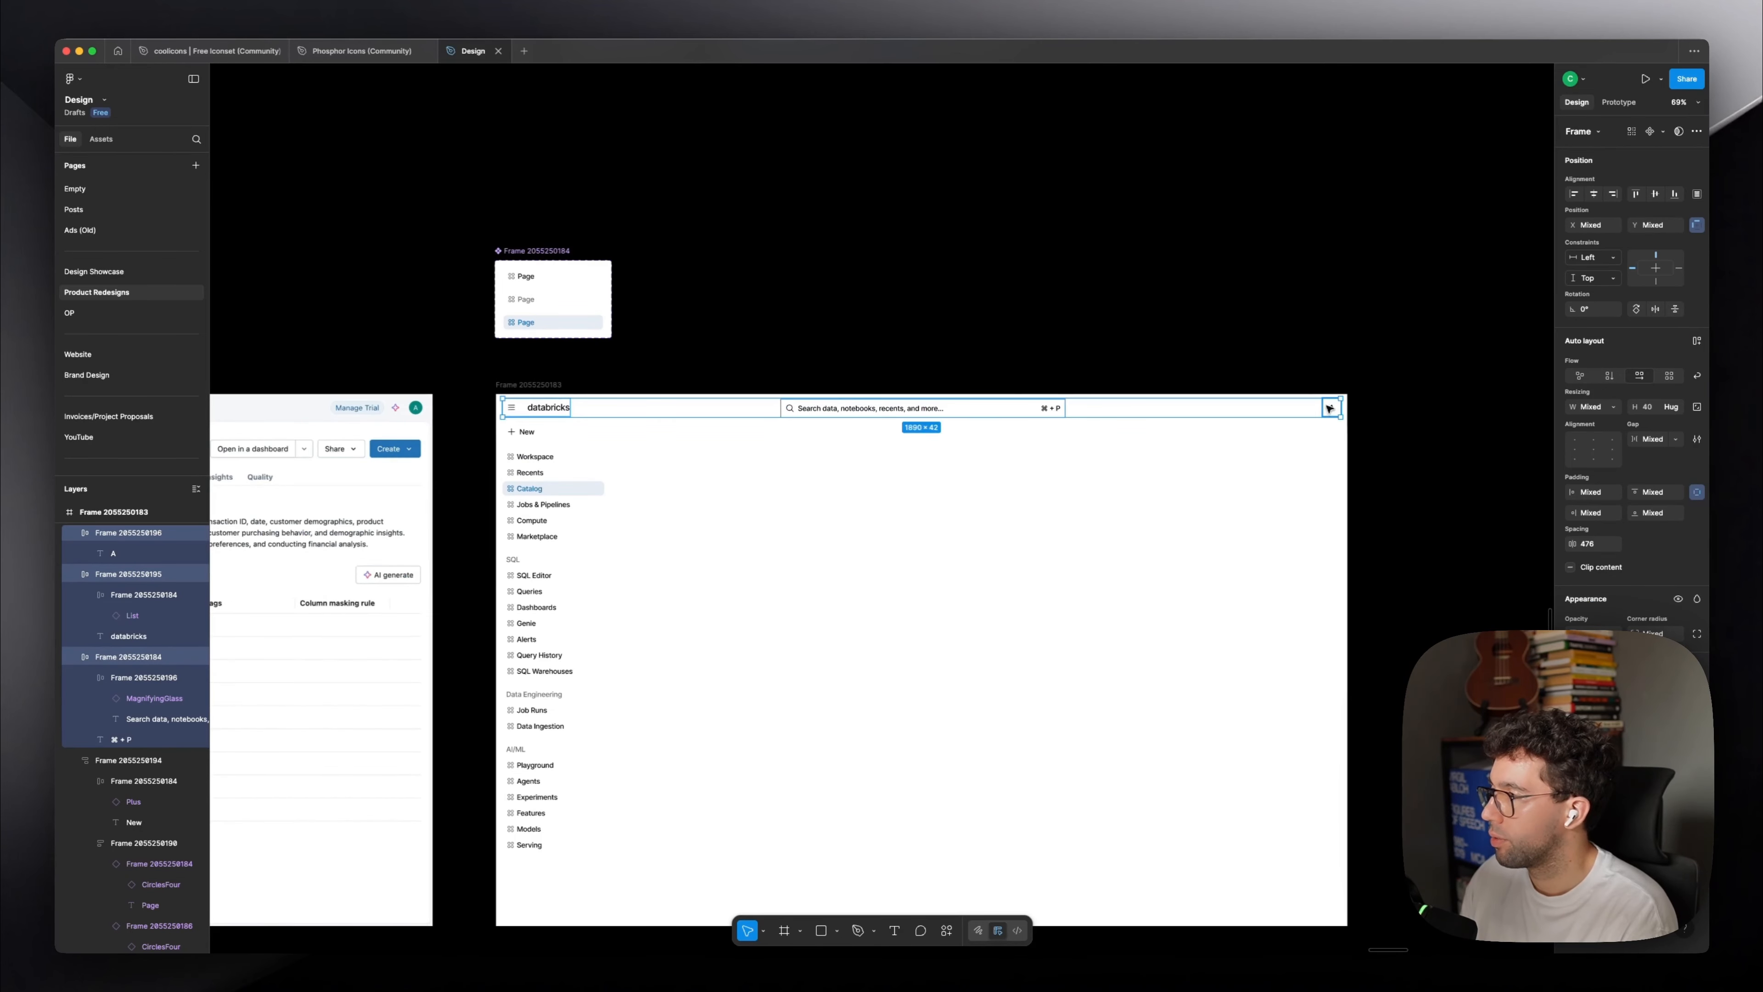
scroll(1048, 443, up, 3)
key(shift+a)
Wrap the avatar button in its own frame and set that frame's width to 152, matching the menu and wordmark group.
click(1026, 393)
key(alt)
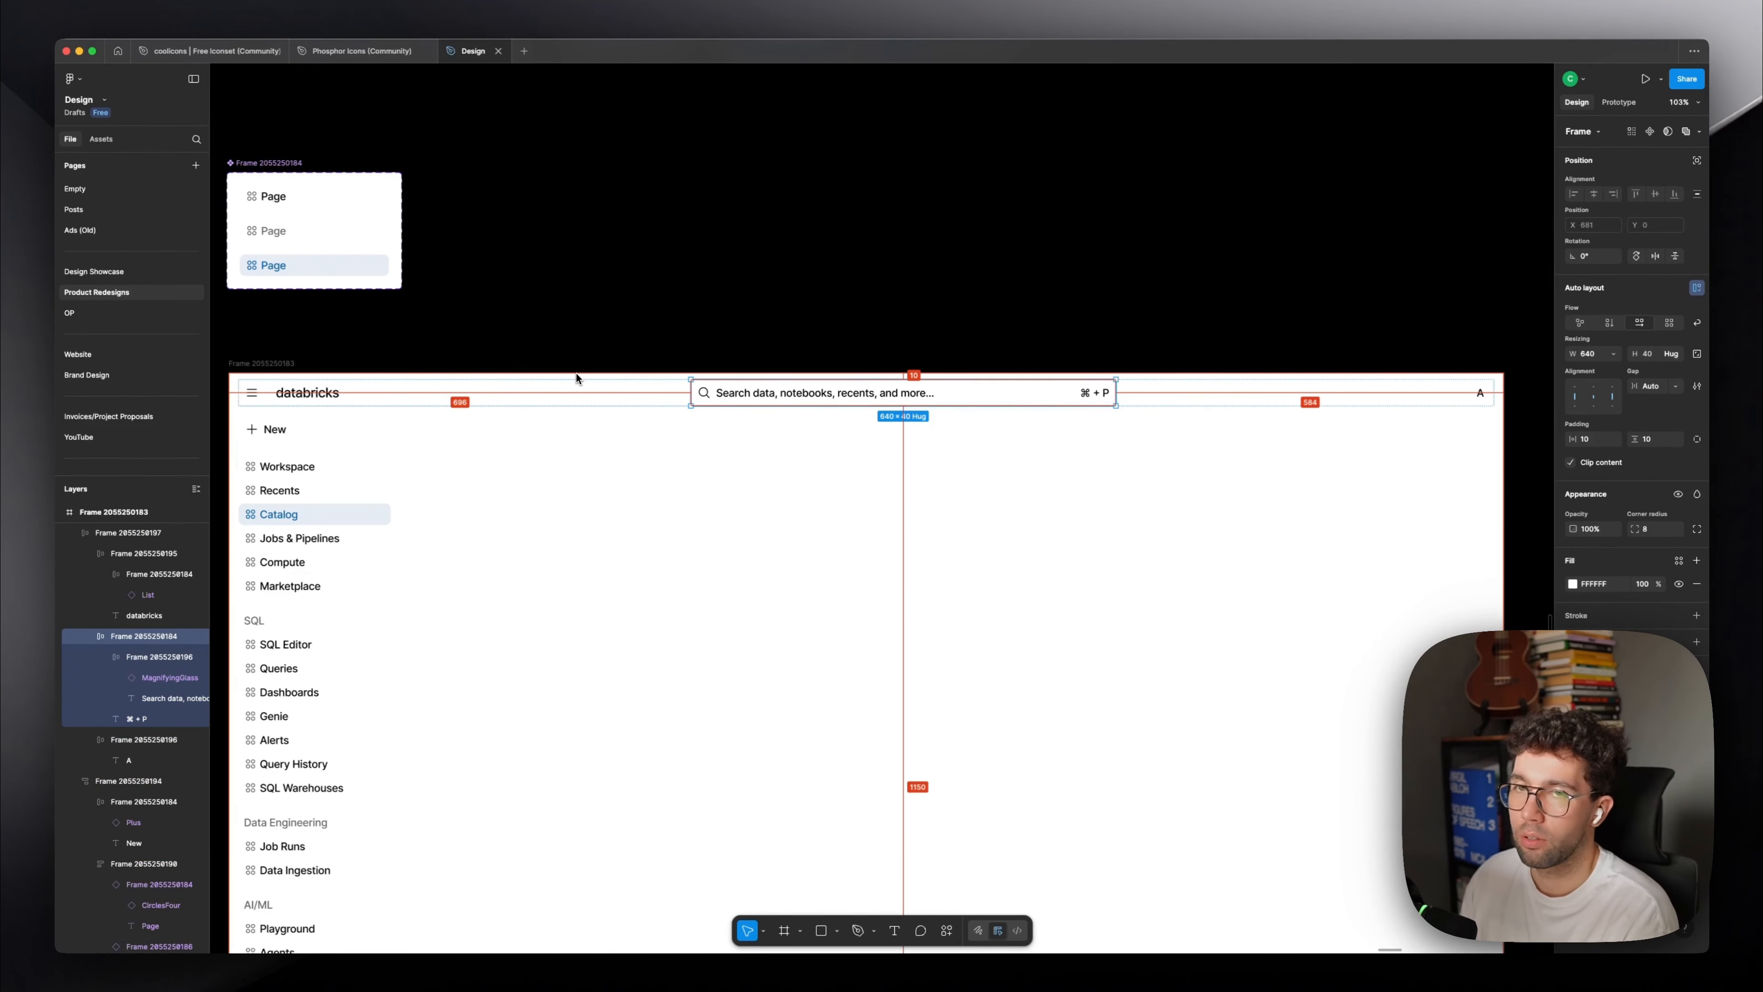
click(1480, 393)
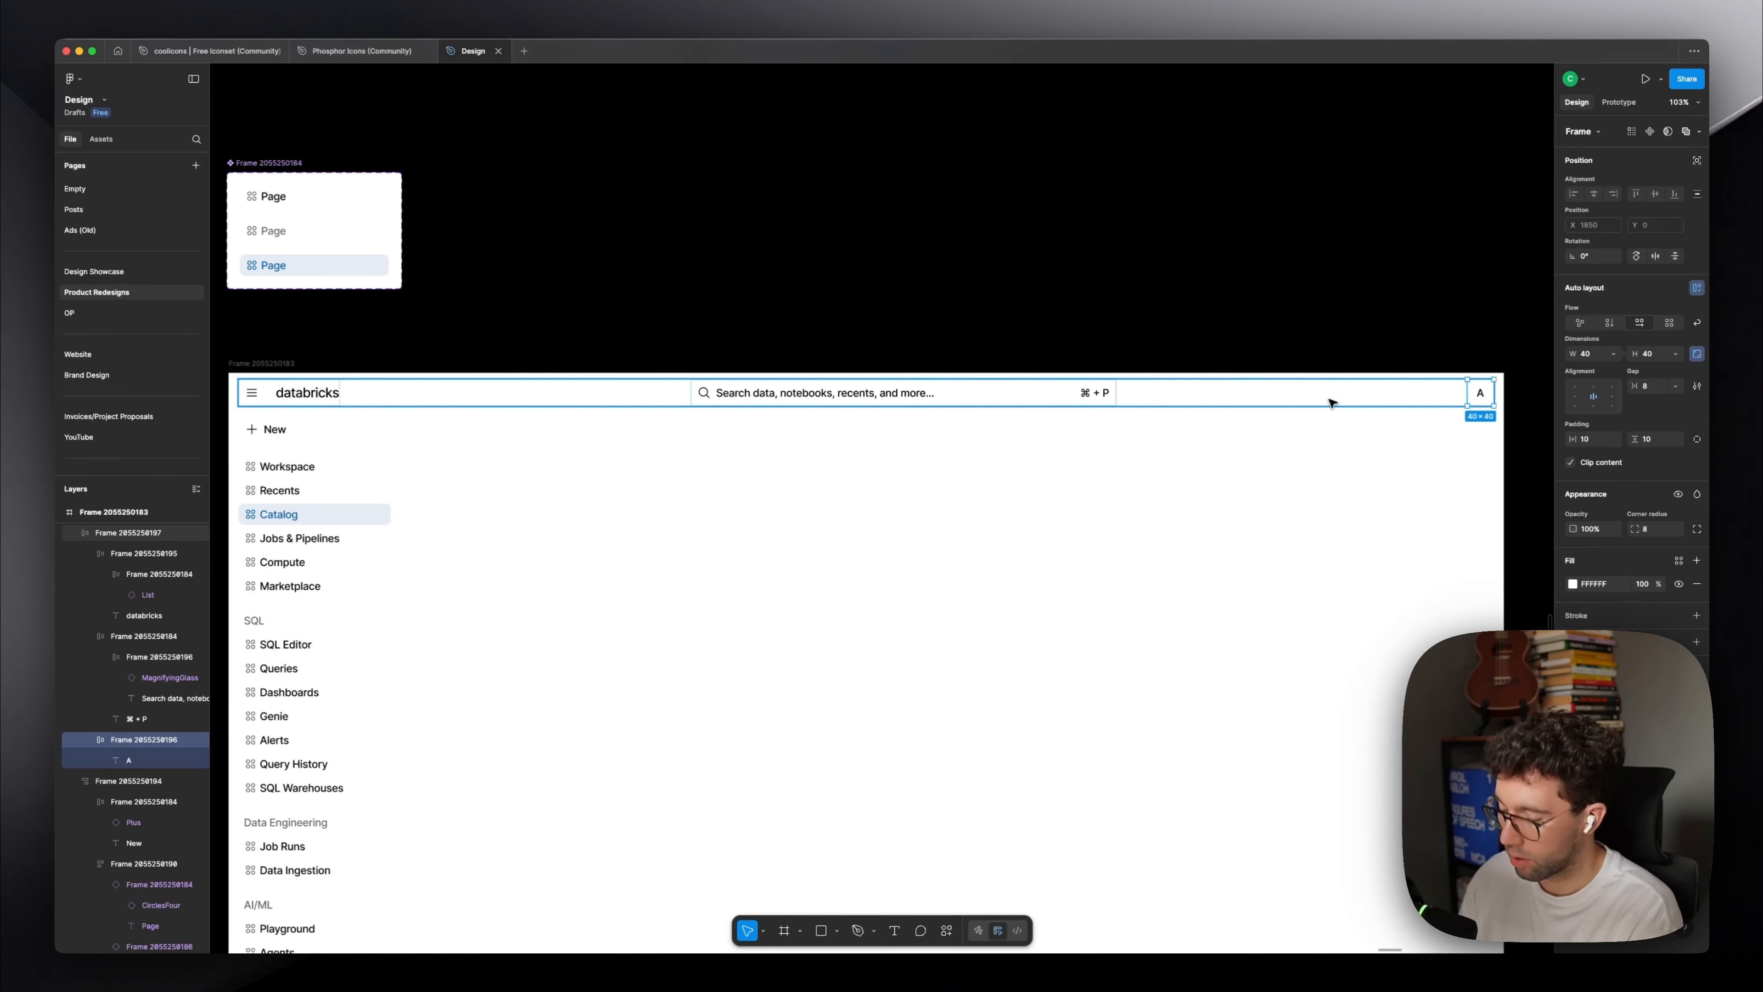
key(super+alt+g)
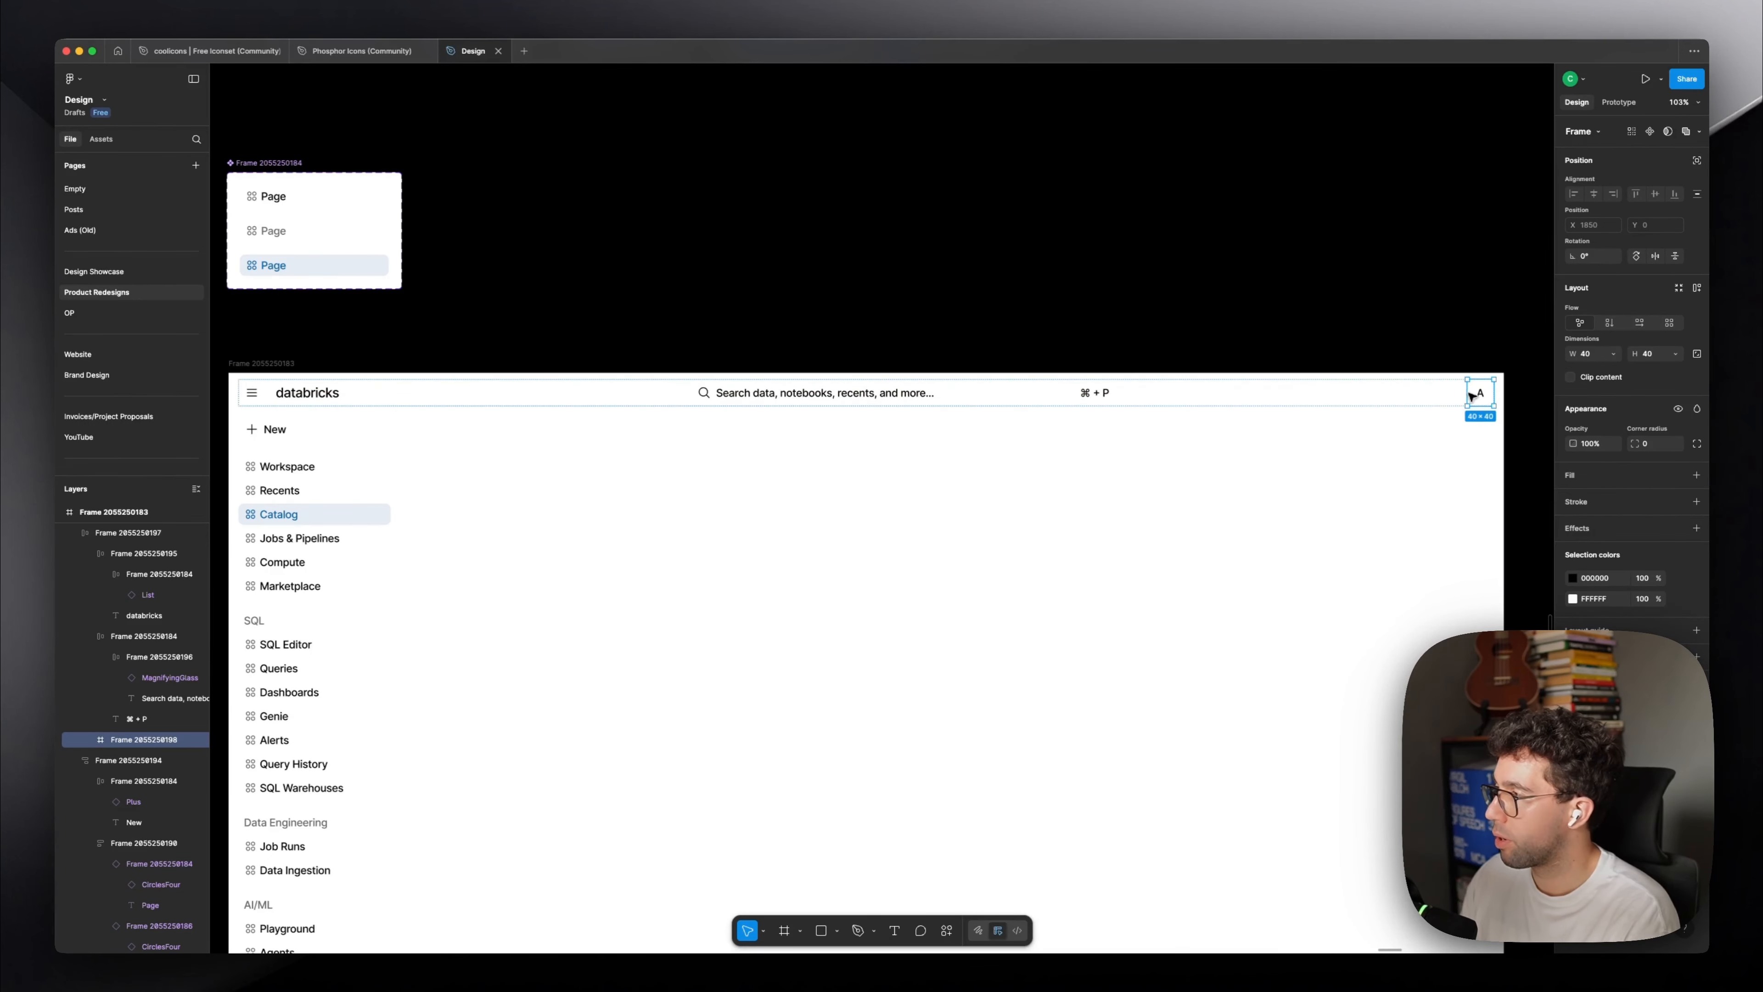
click(308, 393)
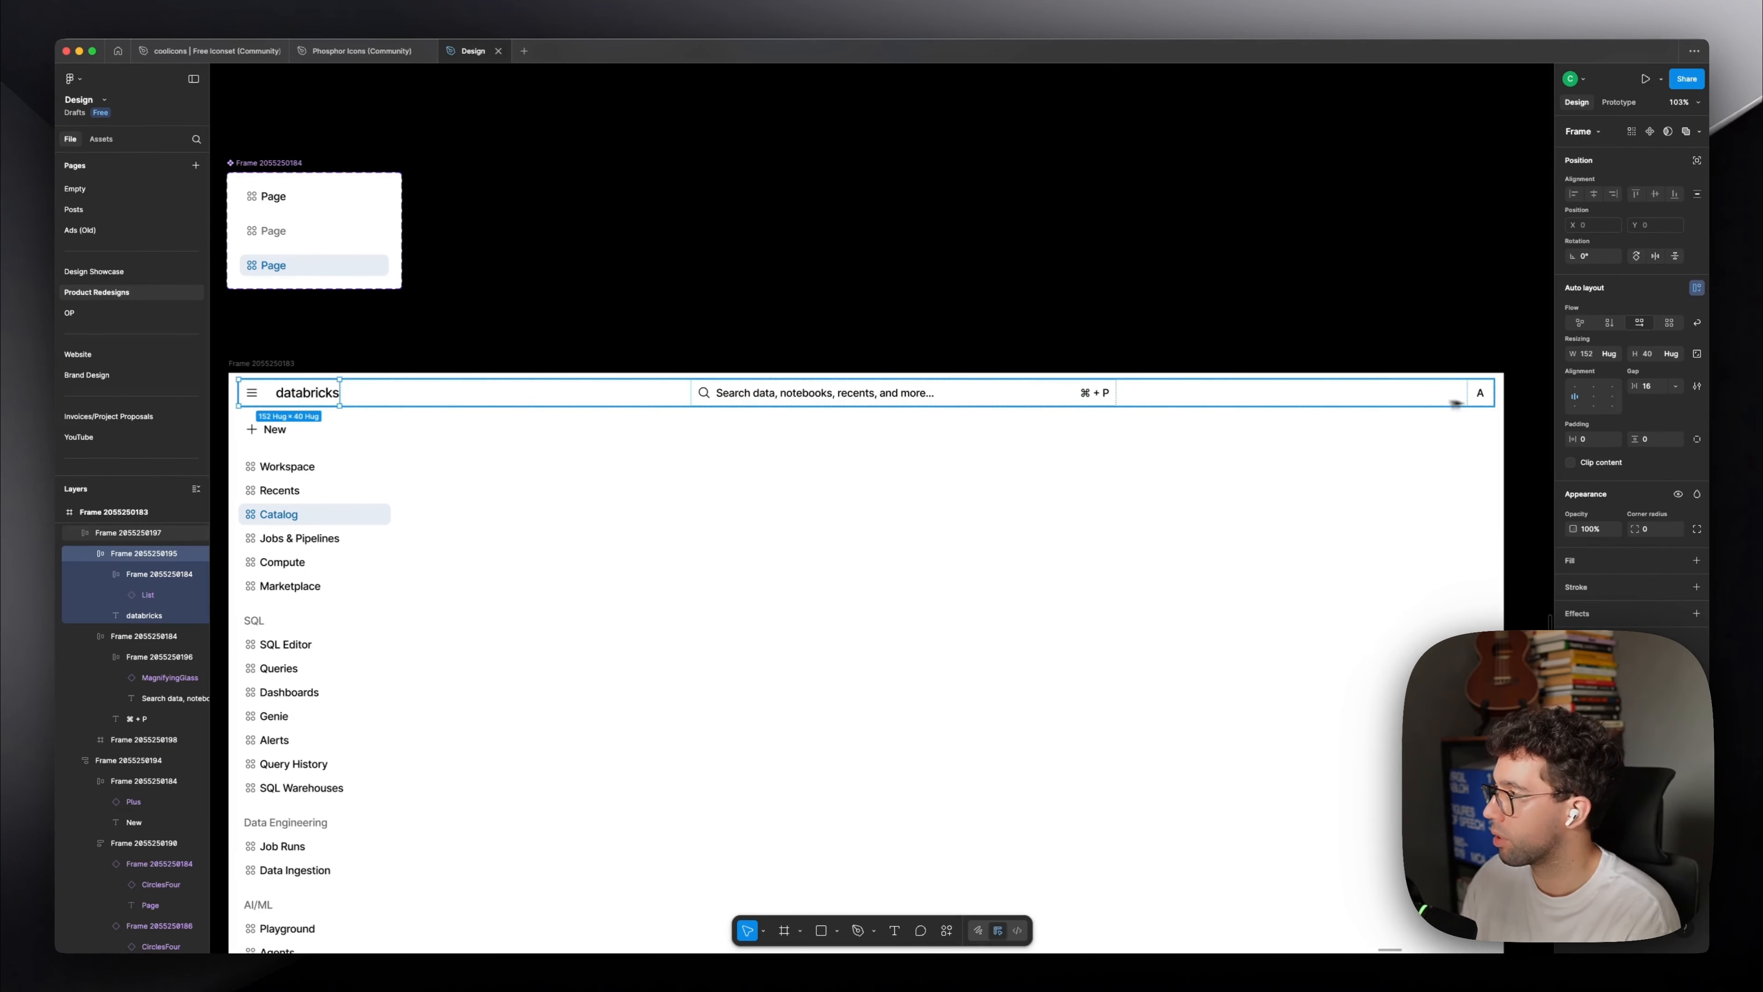
click(1477, 395)
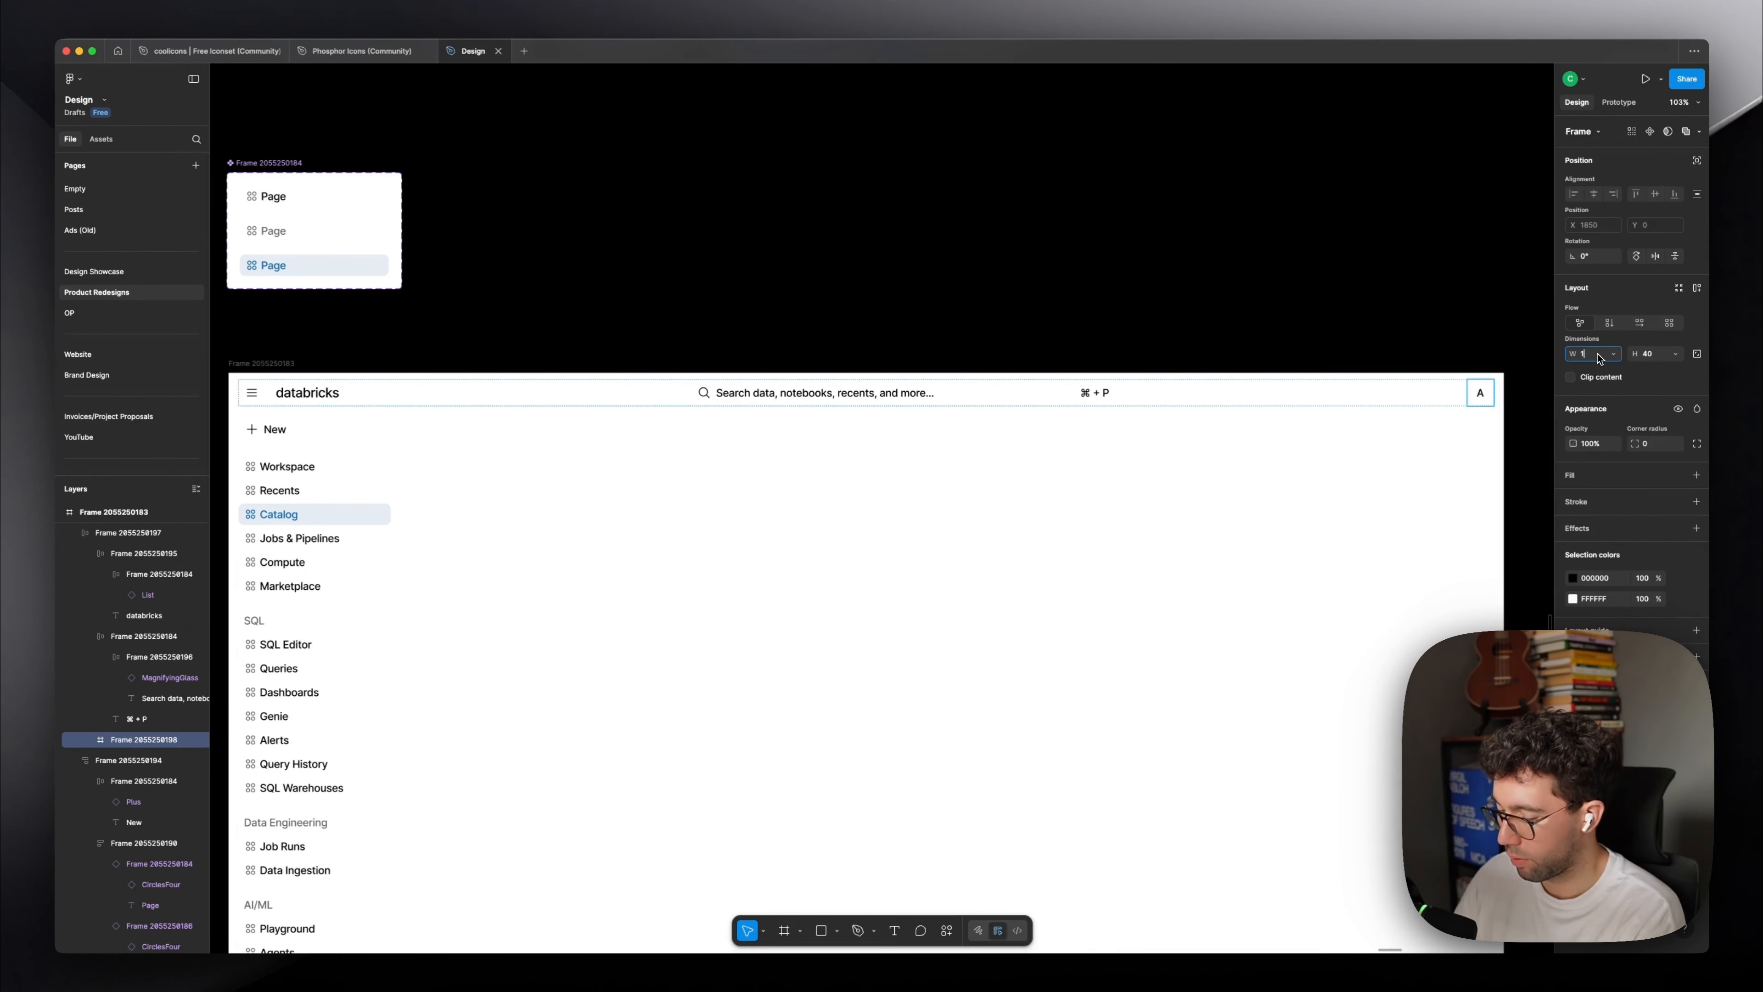
Set the header row's gap to Auto and align the avatar button to the right inside its frame.
click(1662, 445)
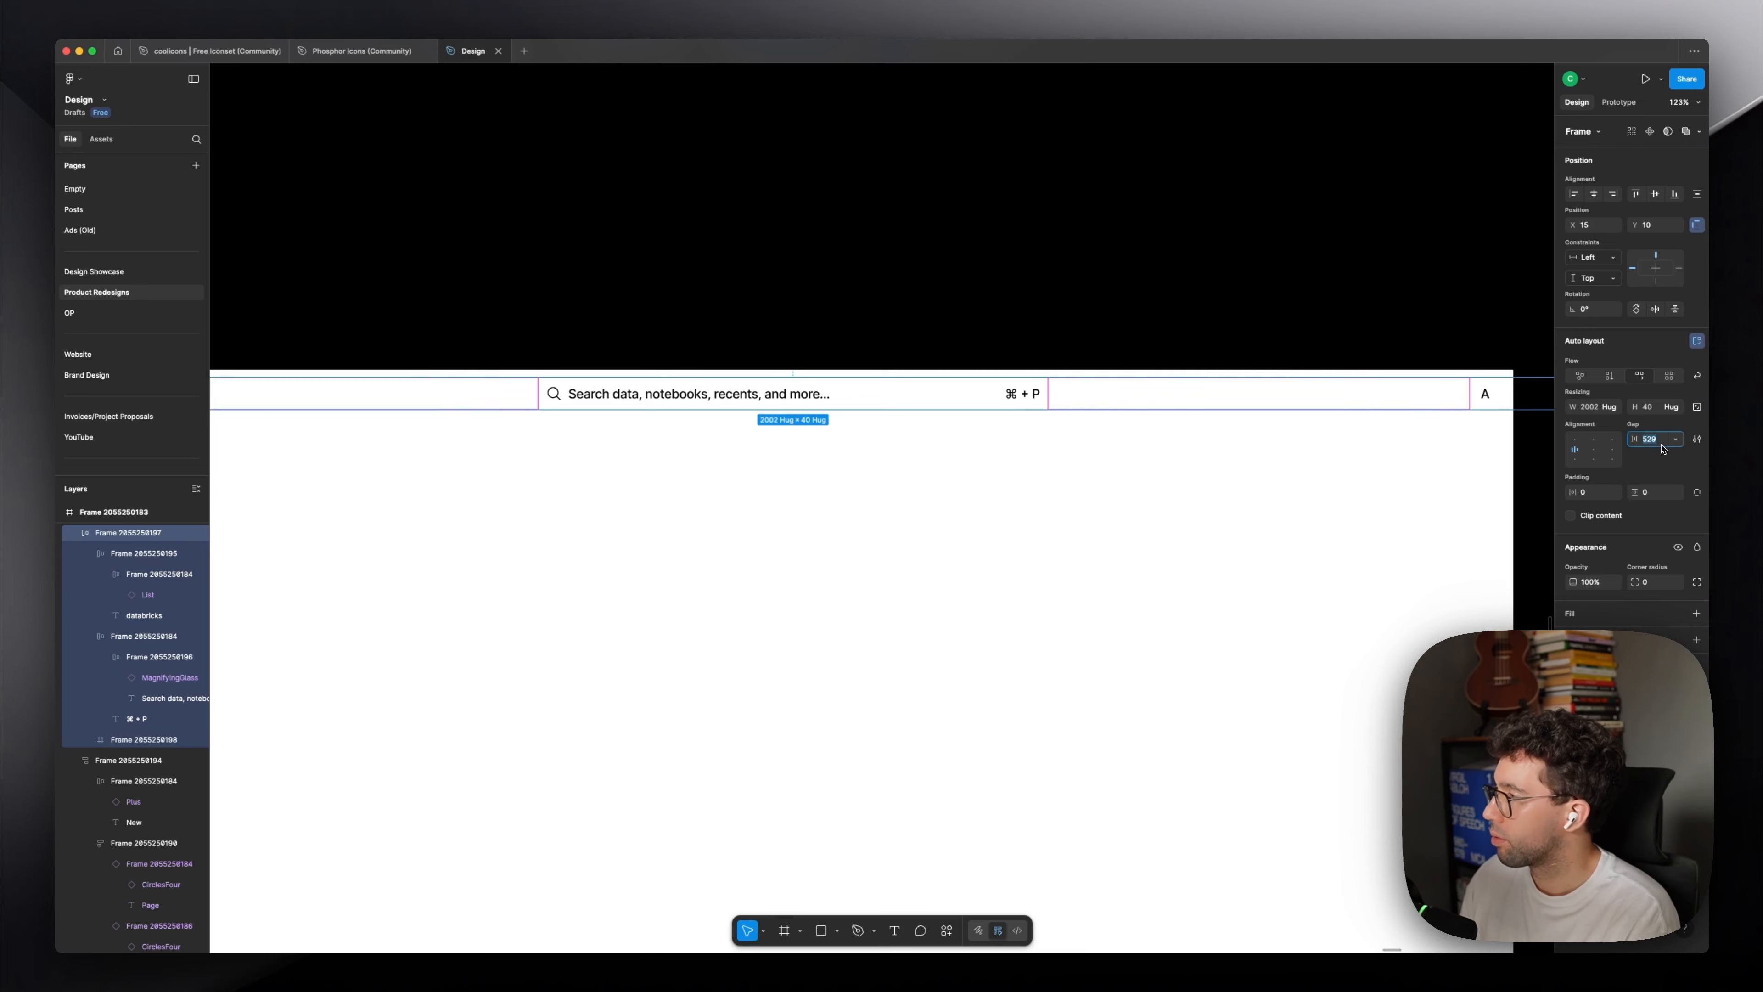
text(auto)
key(Return)
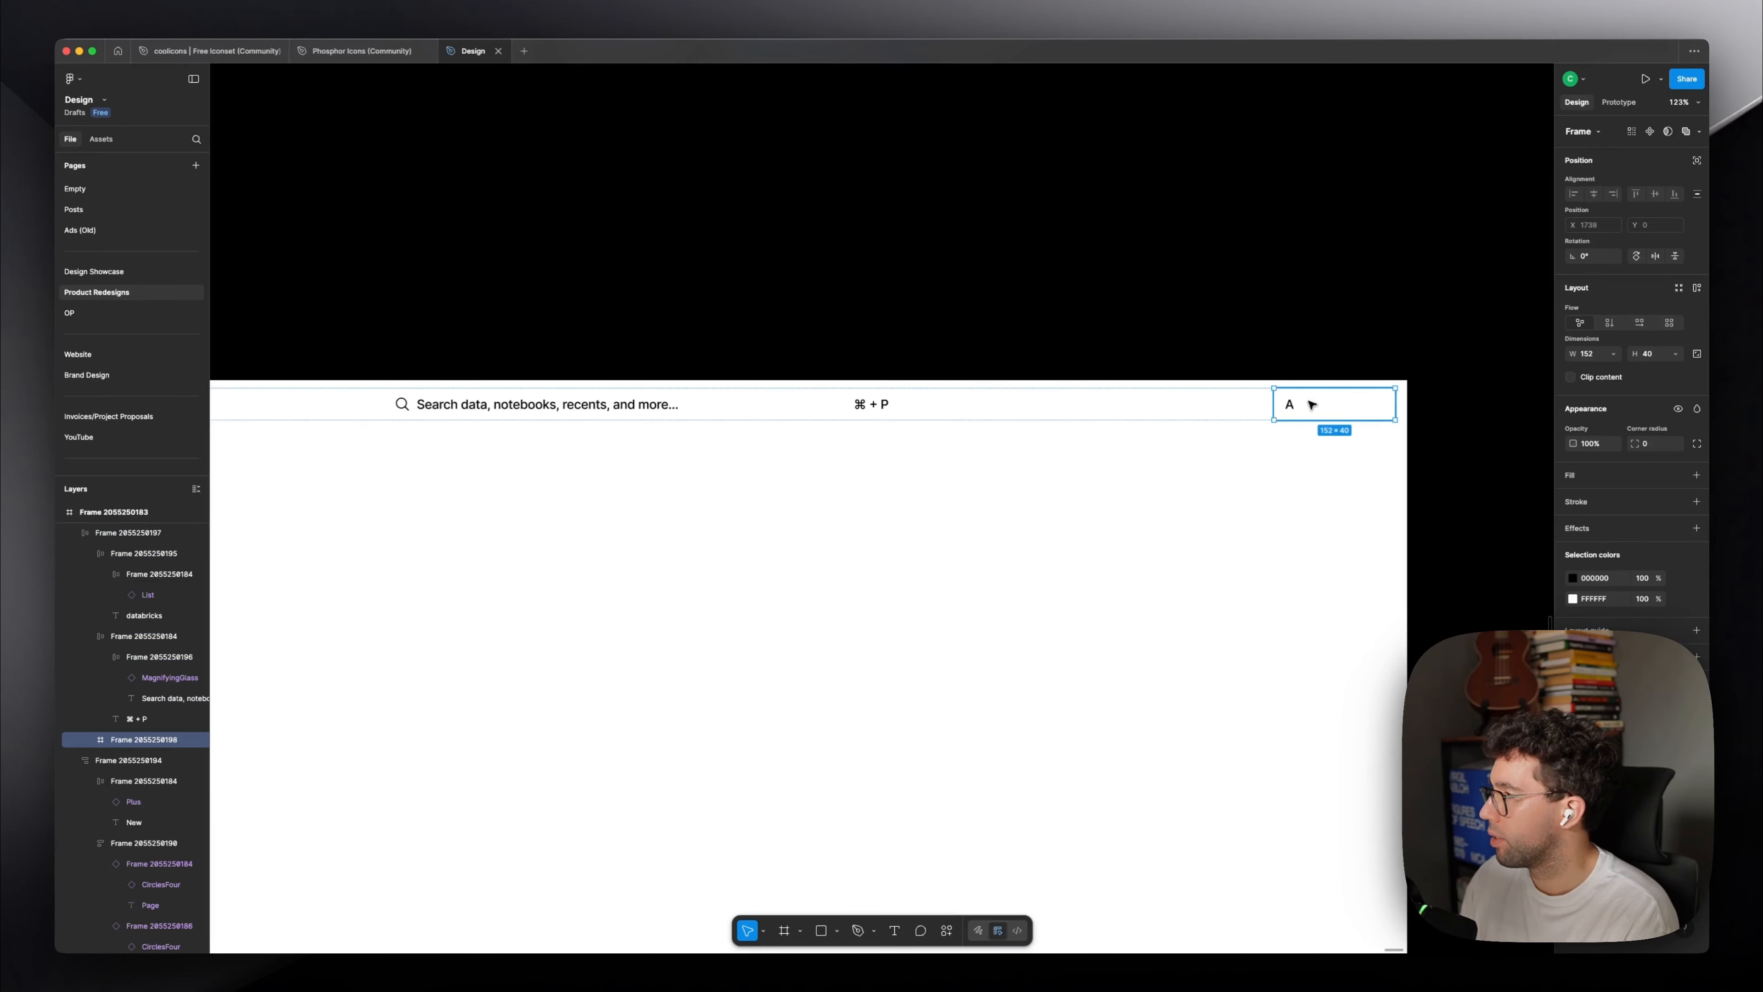
double_click(1298, 405)
key(alt+d)
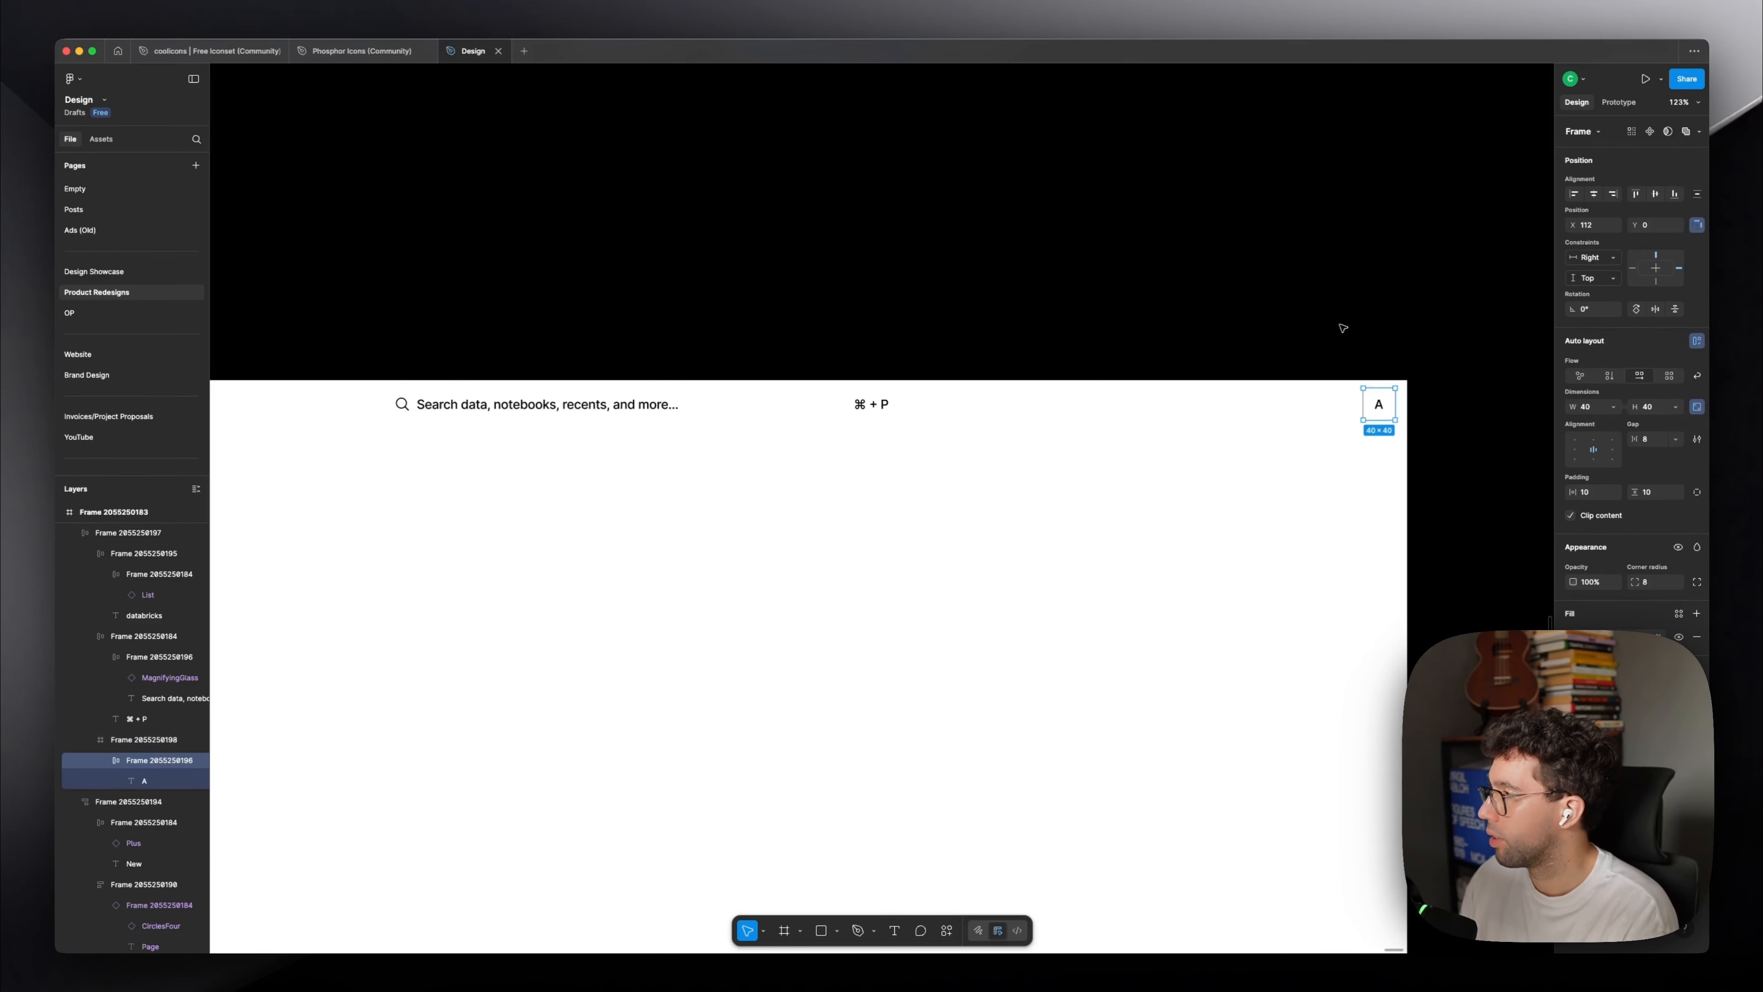
Place the header row at position 0, 0 with a width of 1920 and horizontal and vertical padding of 16.
double_click(952, 404)
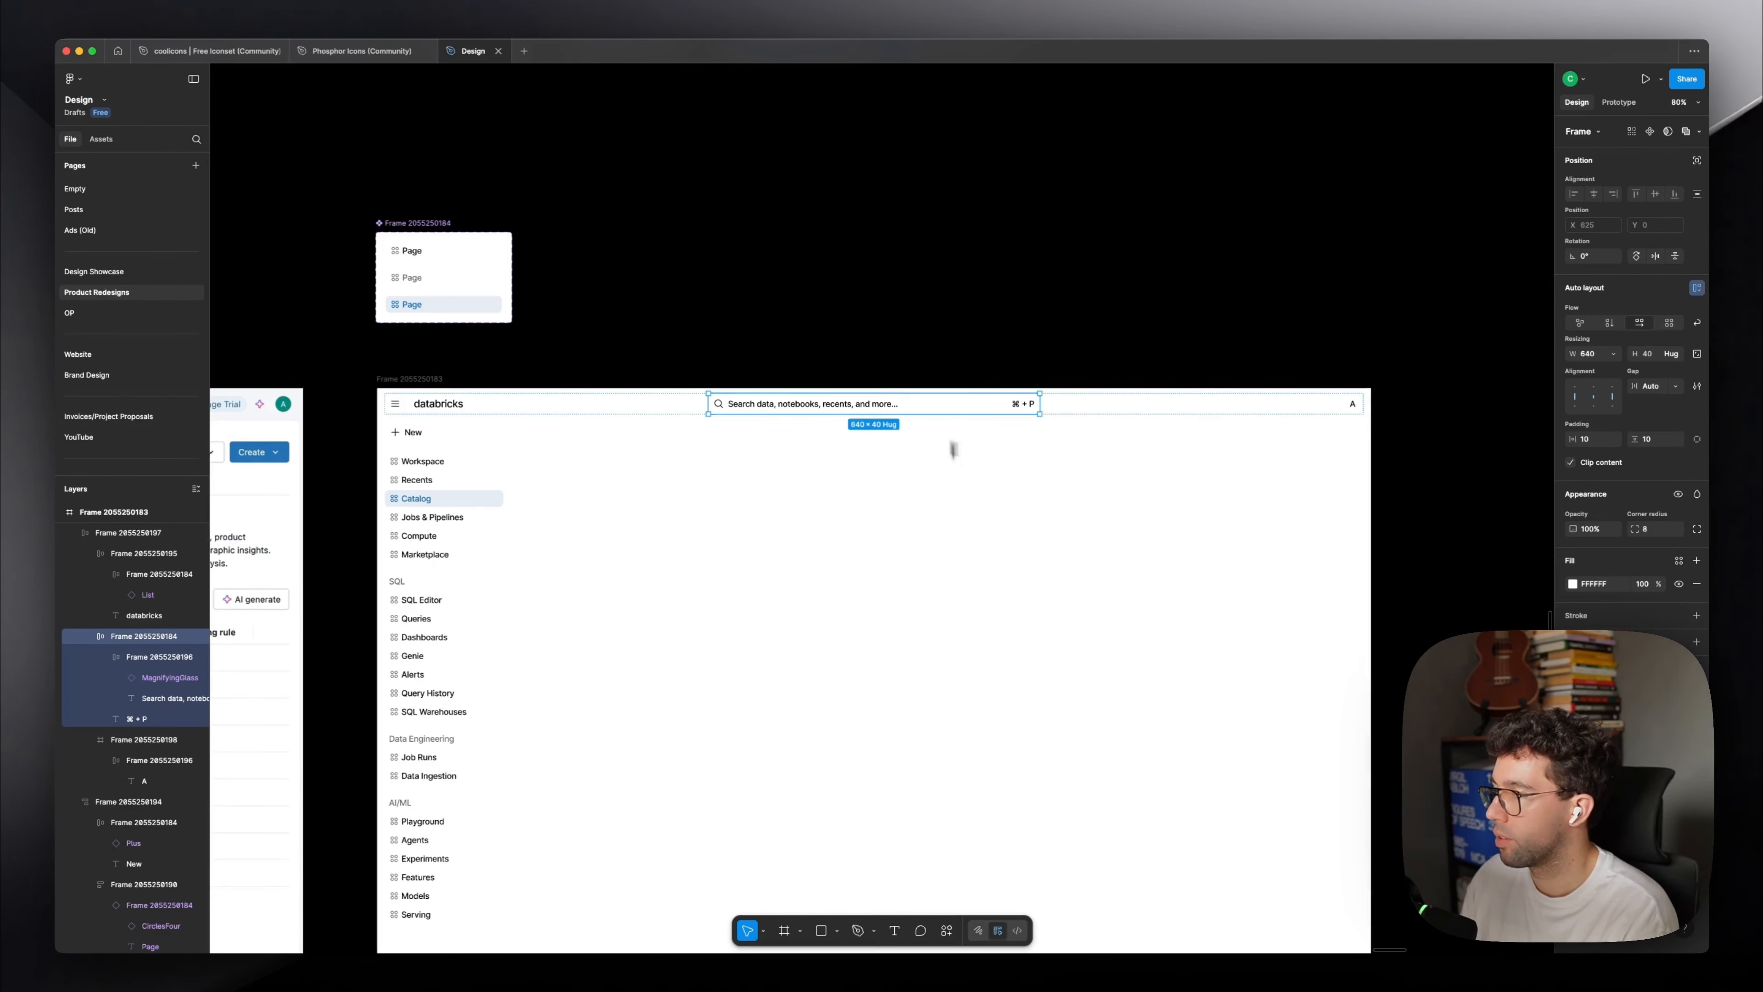
key(alt)
click(953, 459)
scroll(803, 453, up, 1)
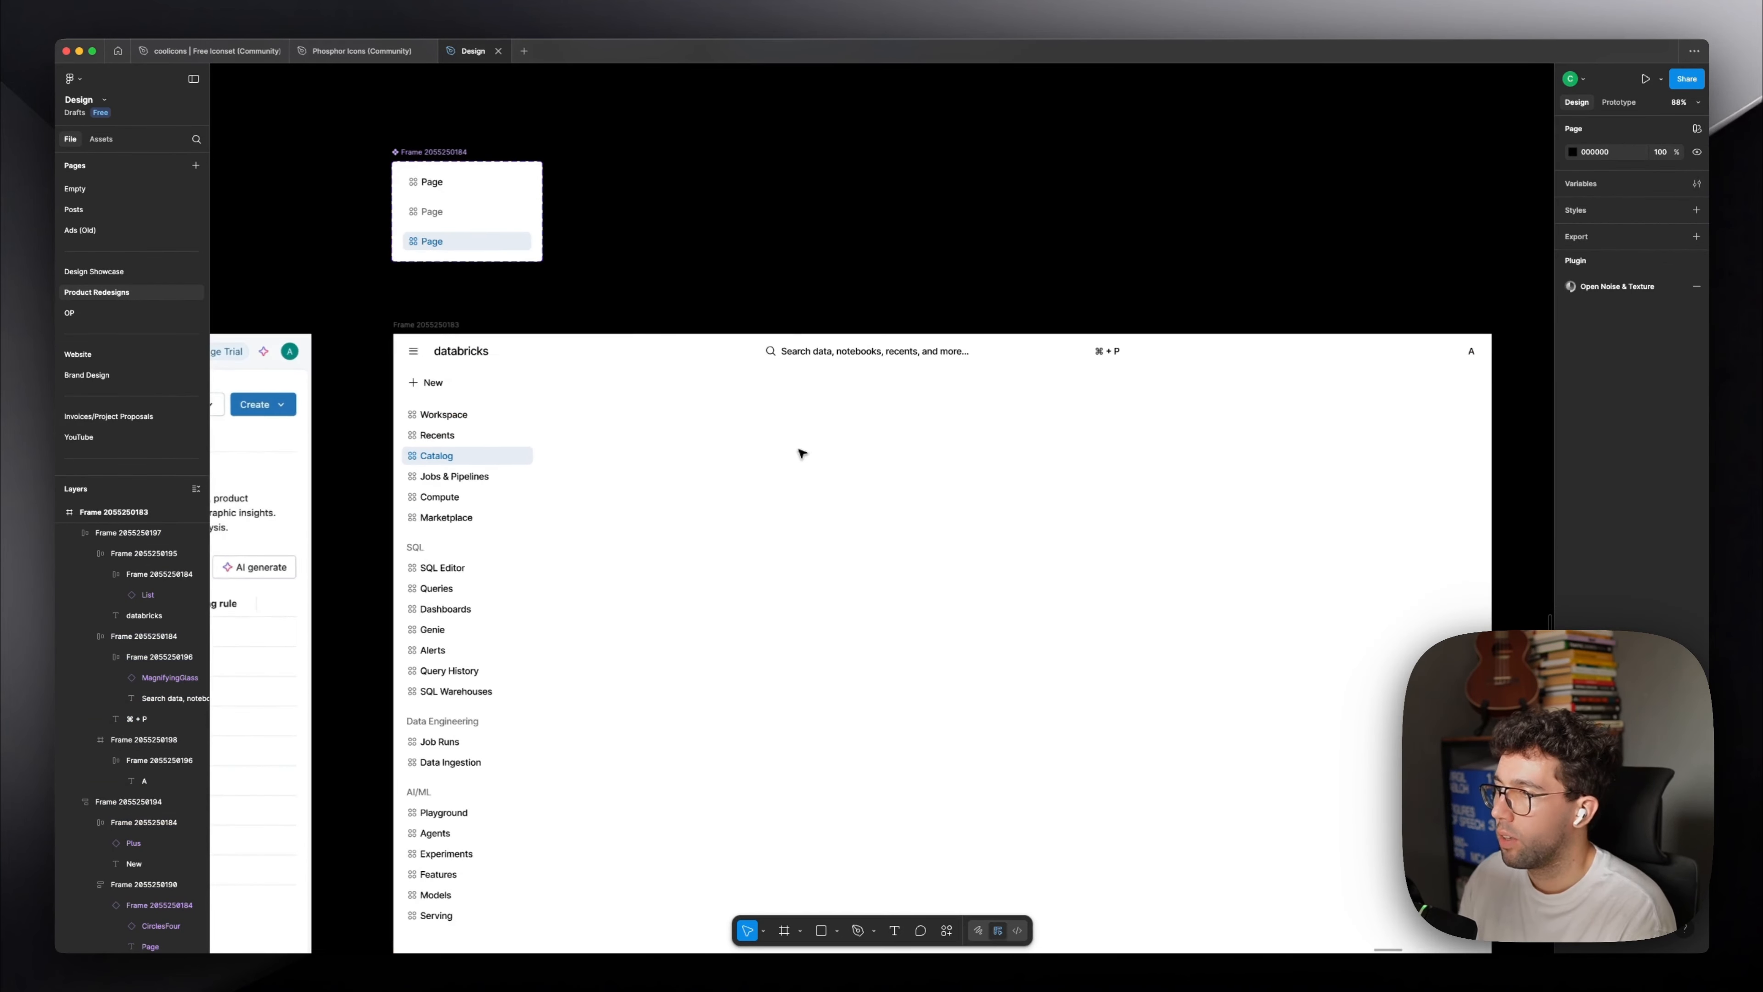
scroll(882, 386, down, 2)
click(396, 333)
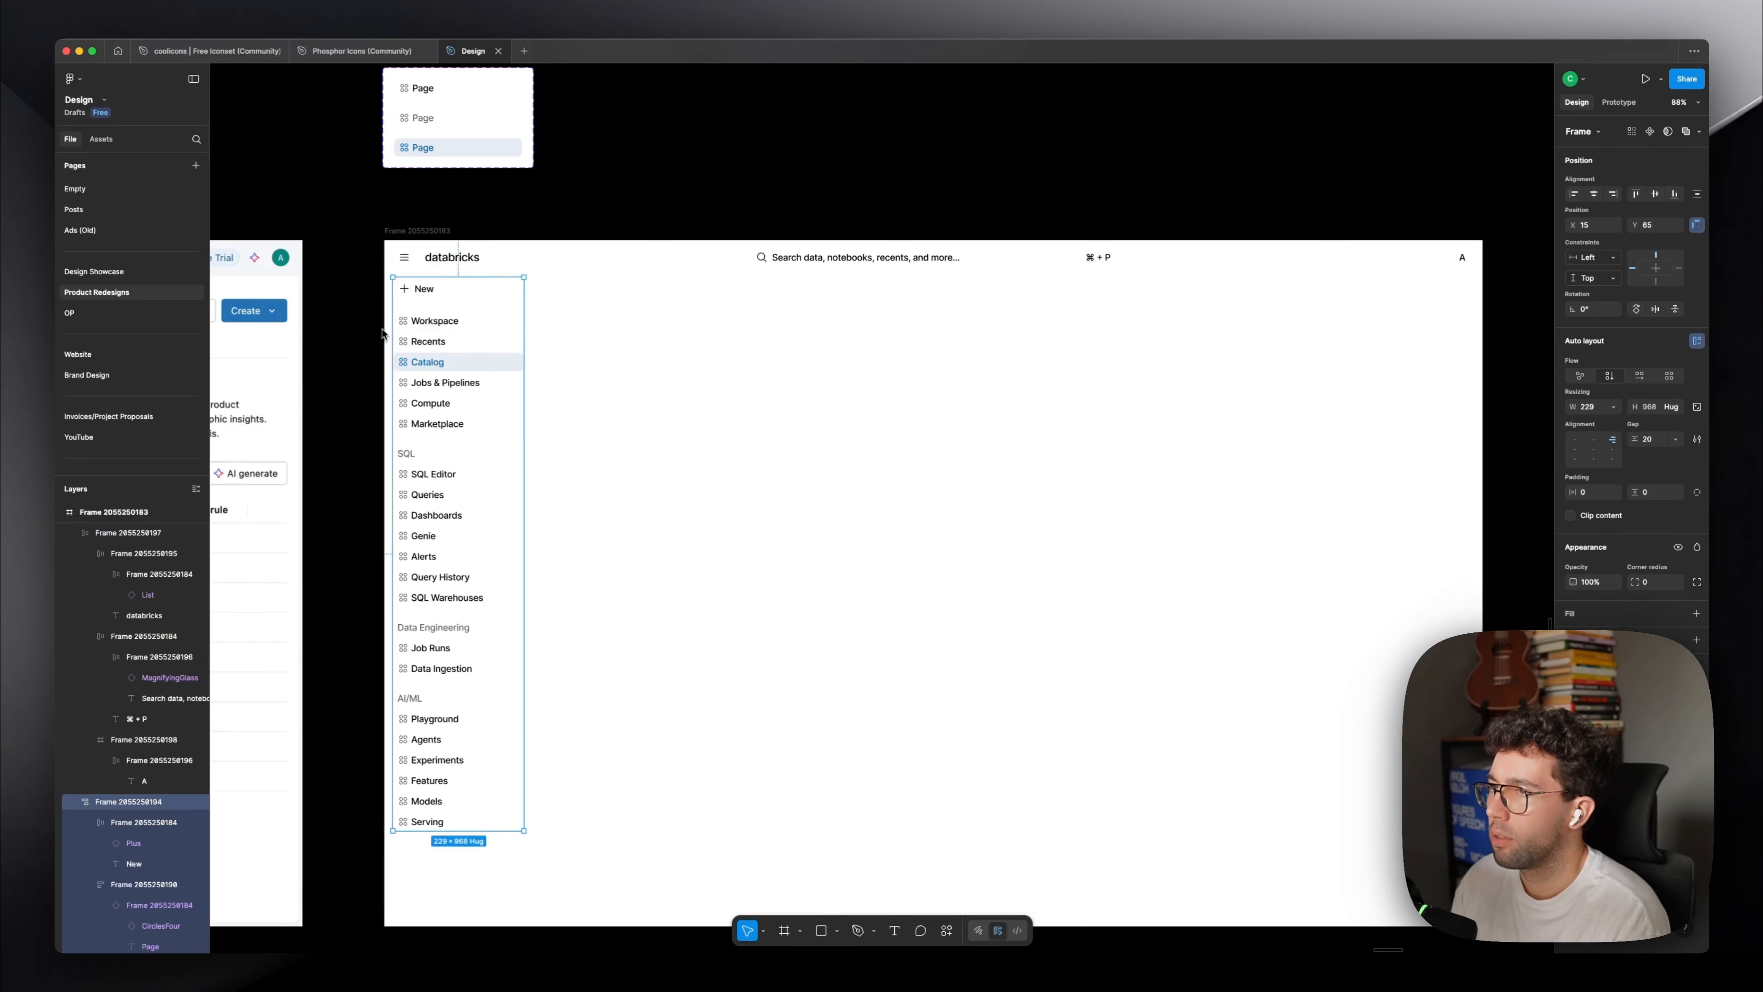
key(alt)
click(500, 256)
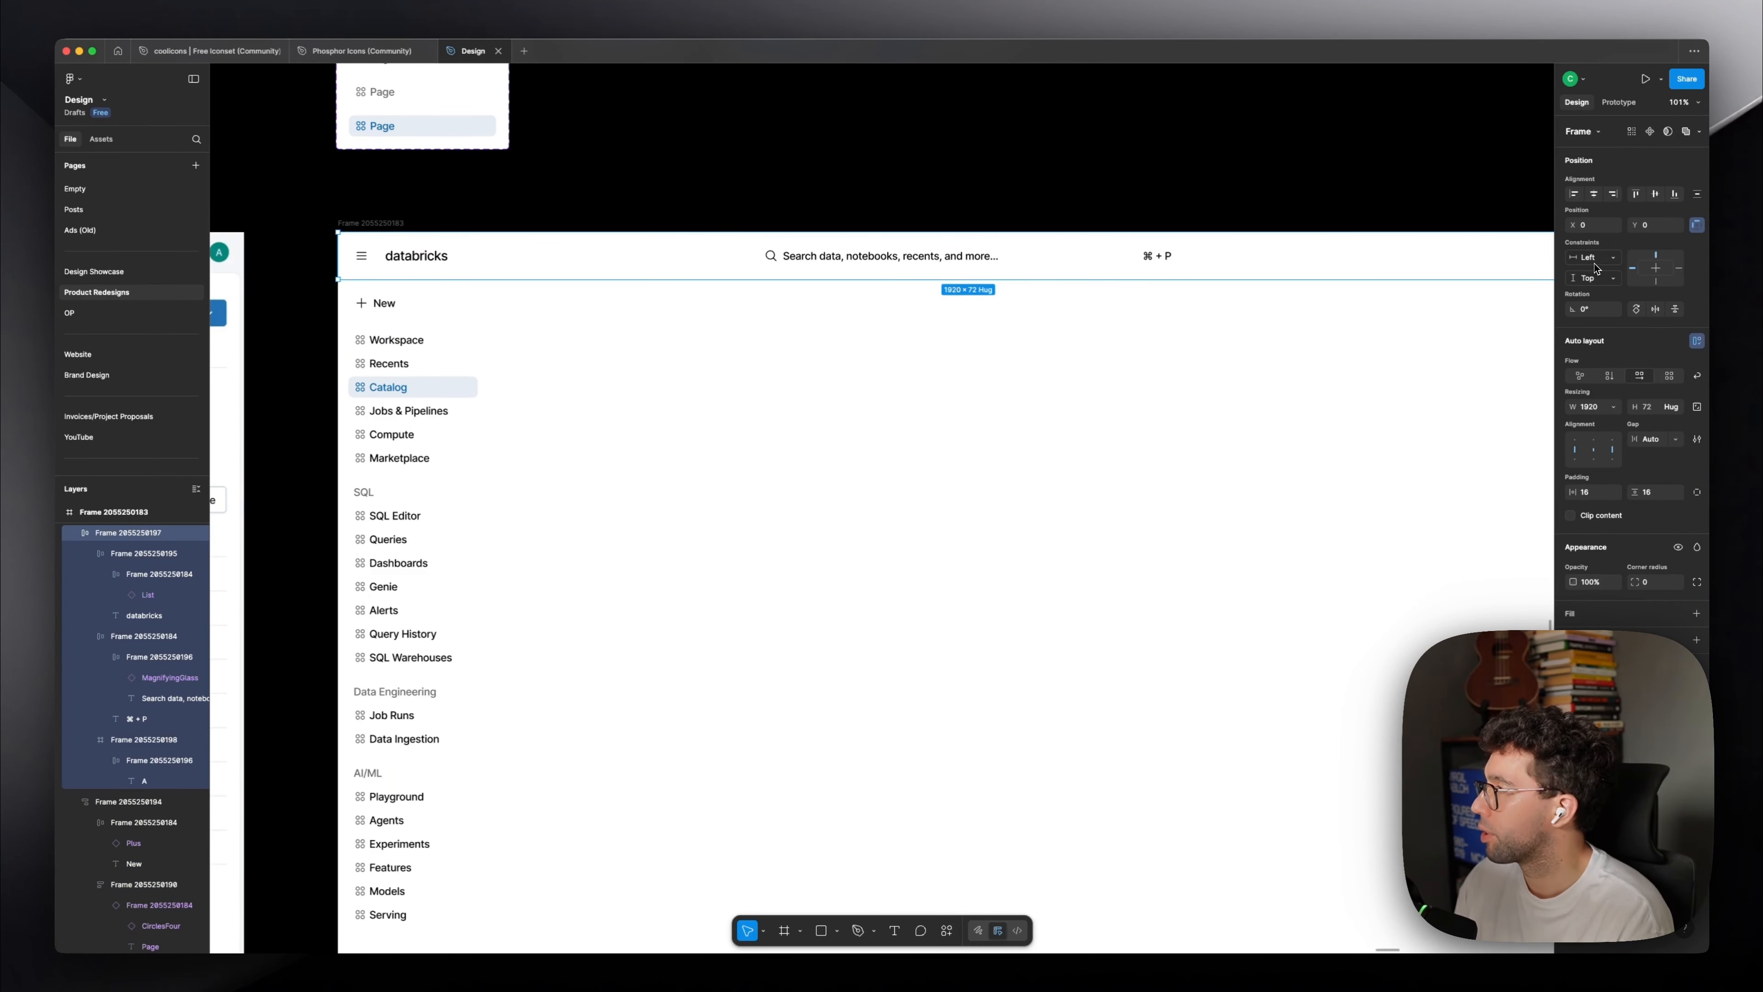
Constrain the header row to Left + Right, and stretch the sidebar to the screen frame's bottom edge with a Top + Bottom constraint.
click(1597, 258)
click(1615, 291)
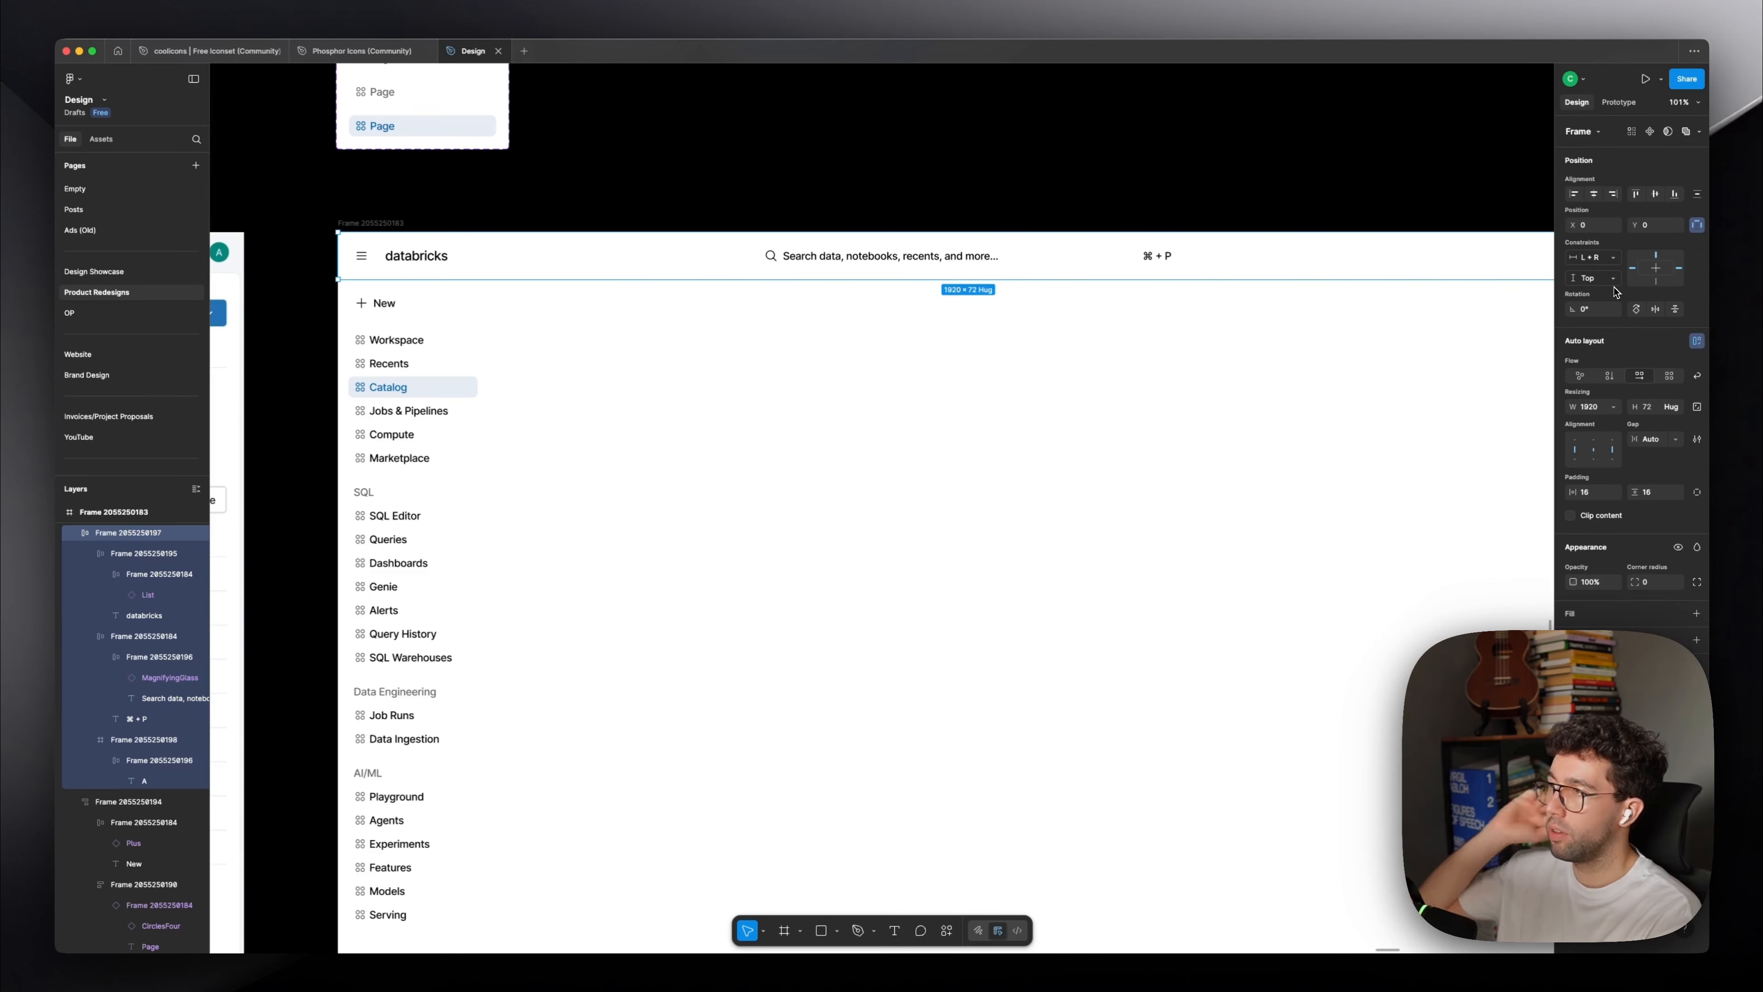
click(452, 452)
drag(681, 469, 827, 329)
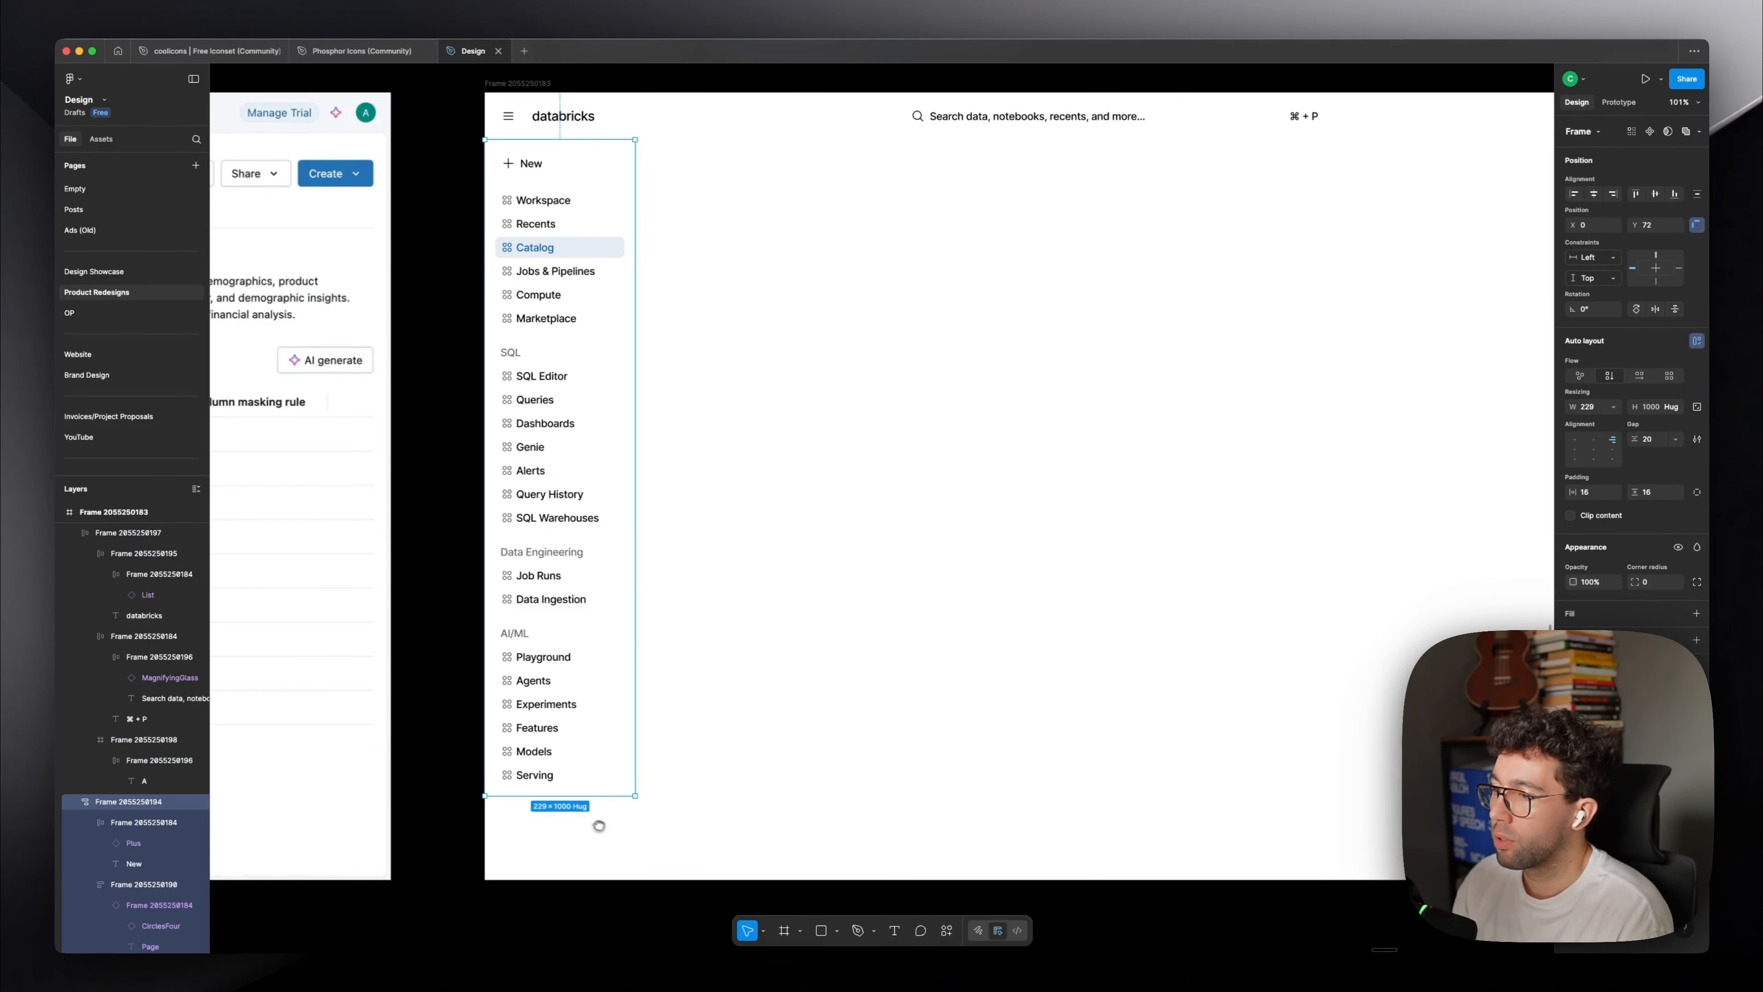
drag(567, 830, 559, 876)
click(1593, 277)
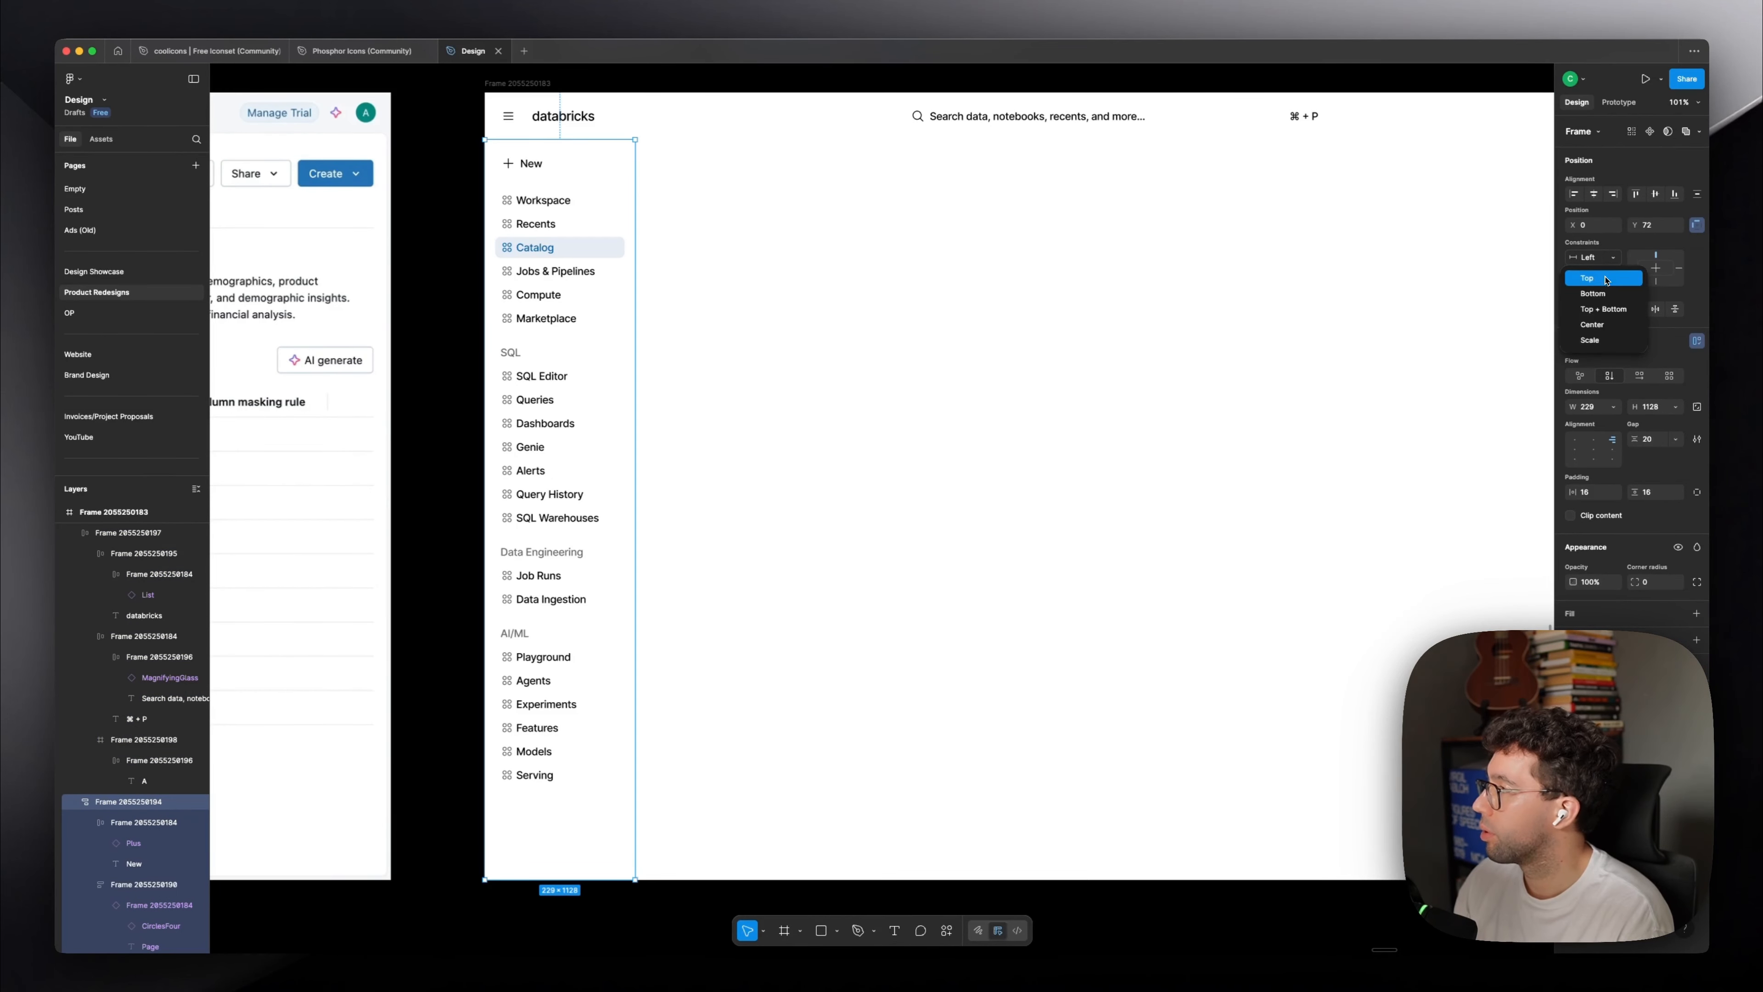
click(1597, 316)
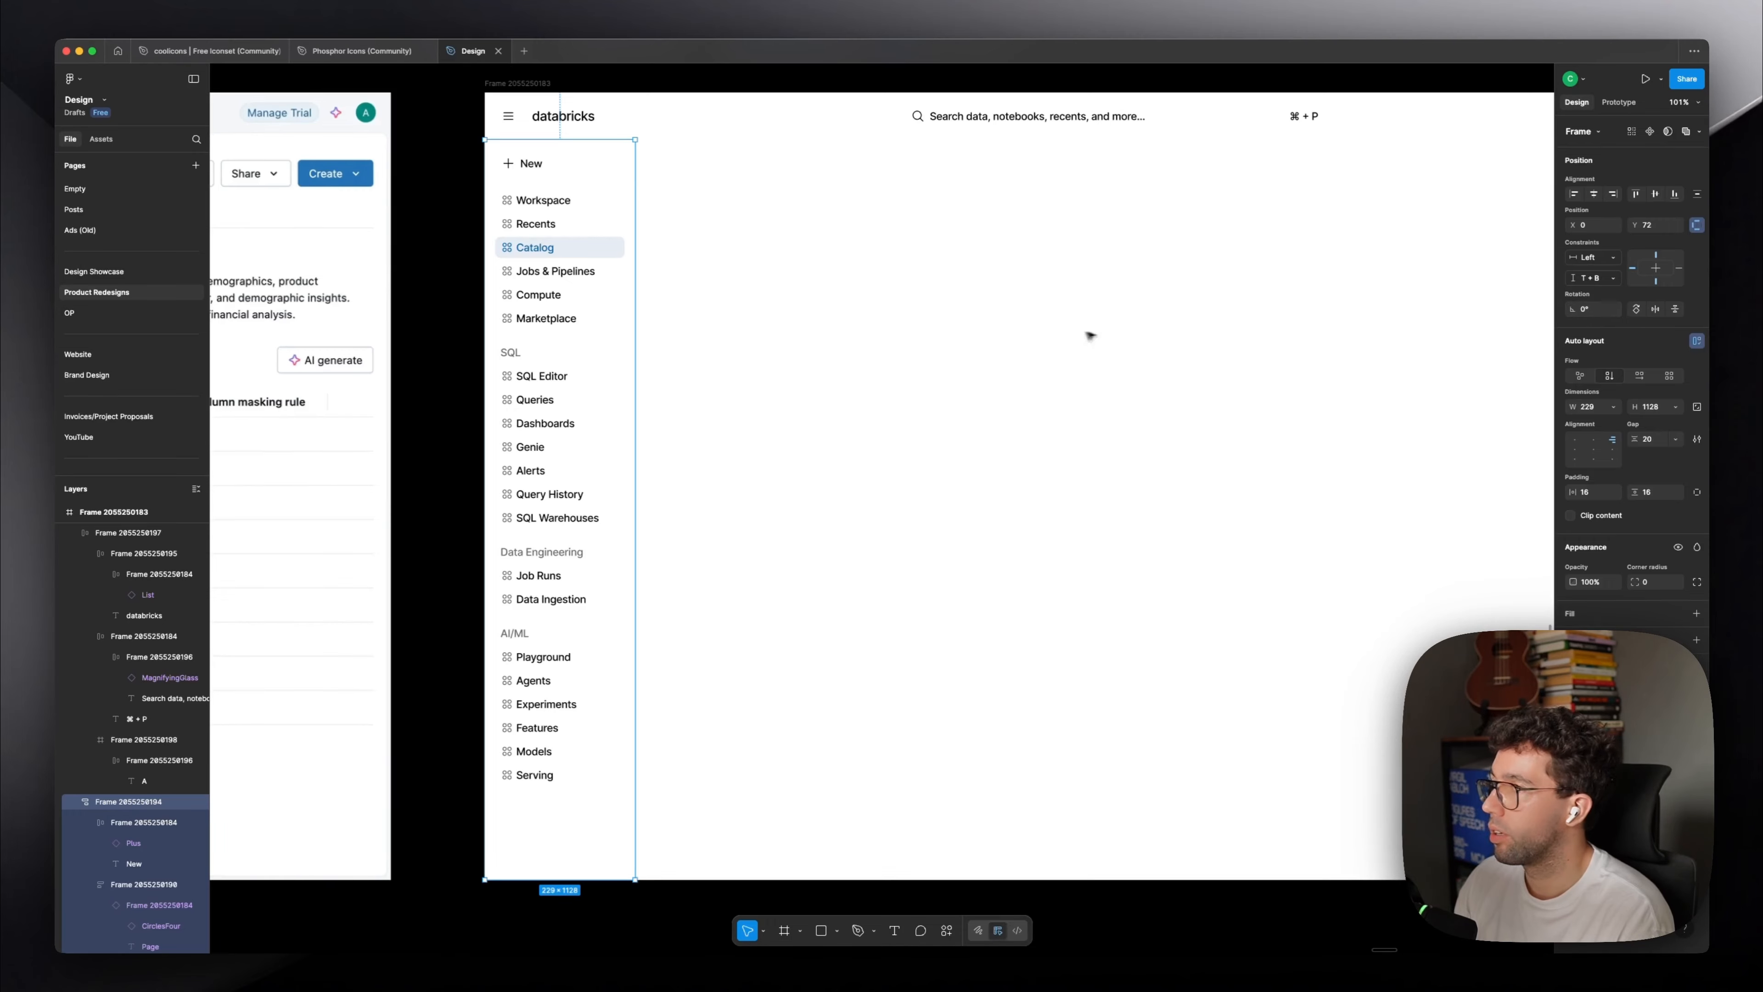
Narrow the sidebar frame to a width of 220.
scroll(882, 693, up, 5)
drag(883, 693, 872, 692)
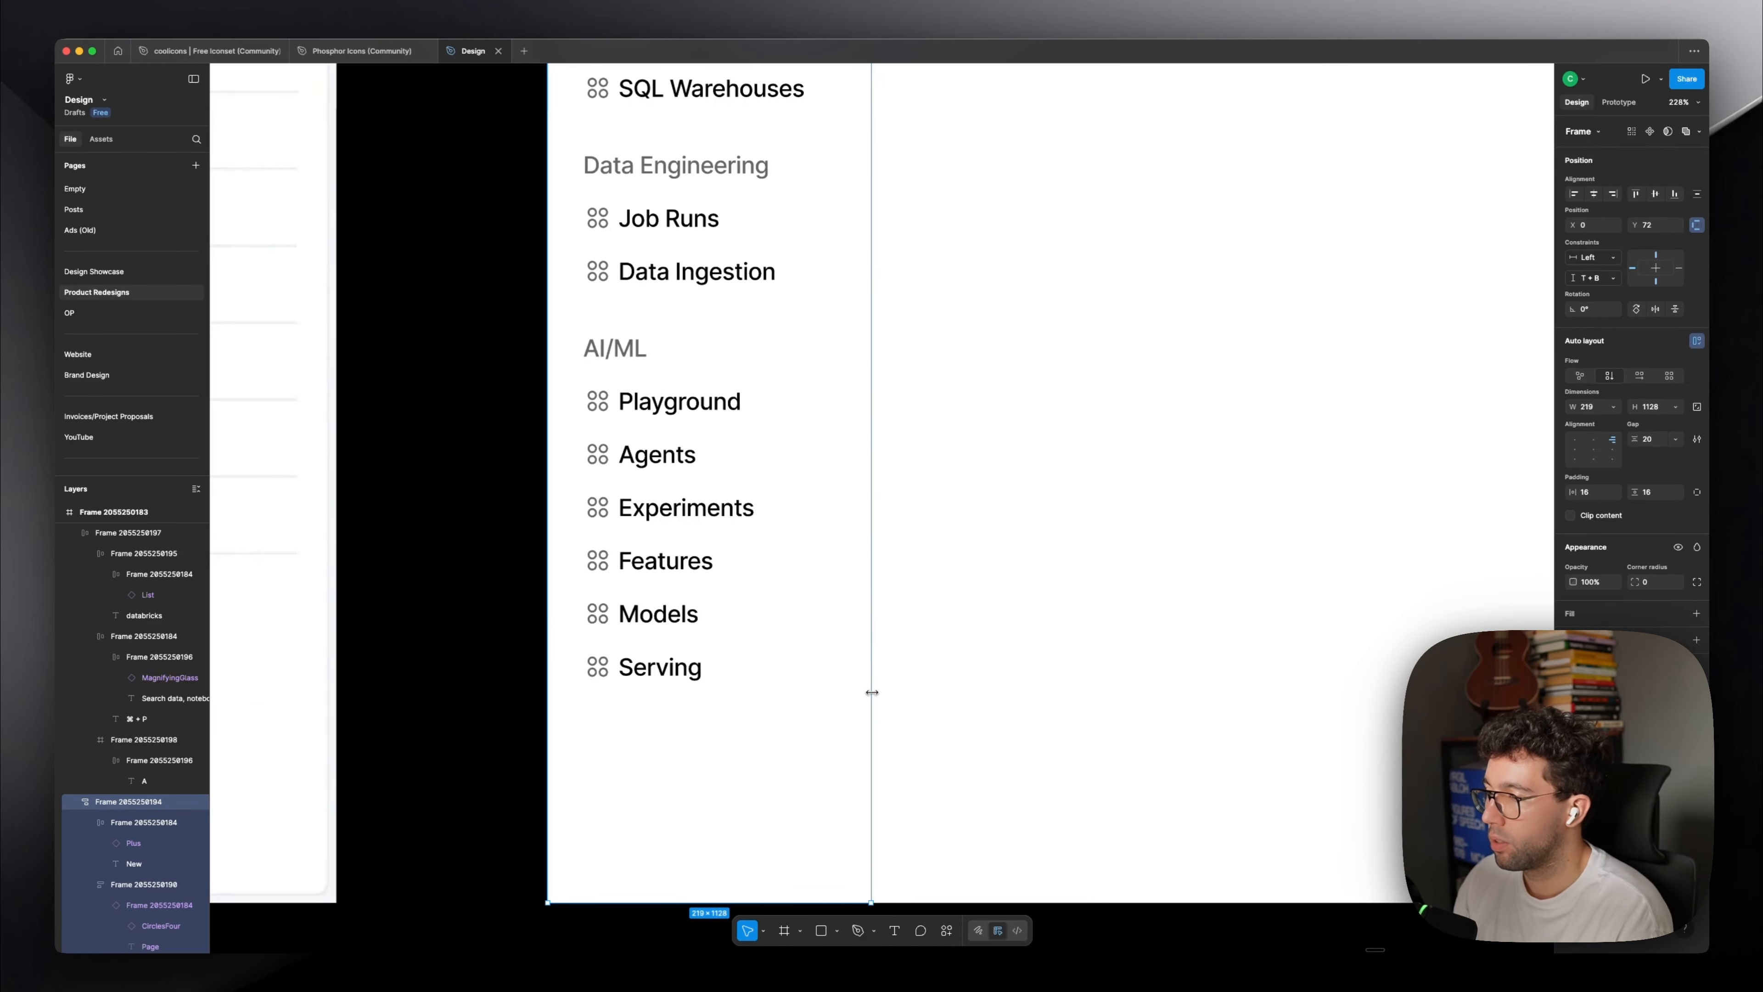
key(Up)
key(Up)
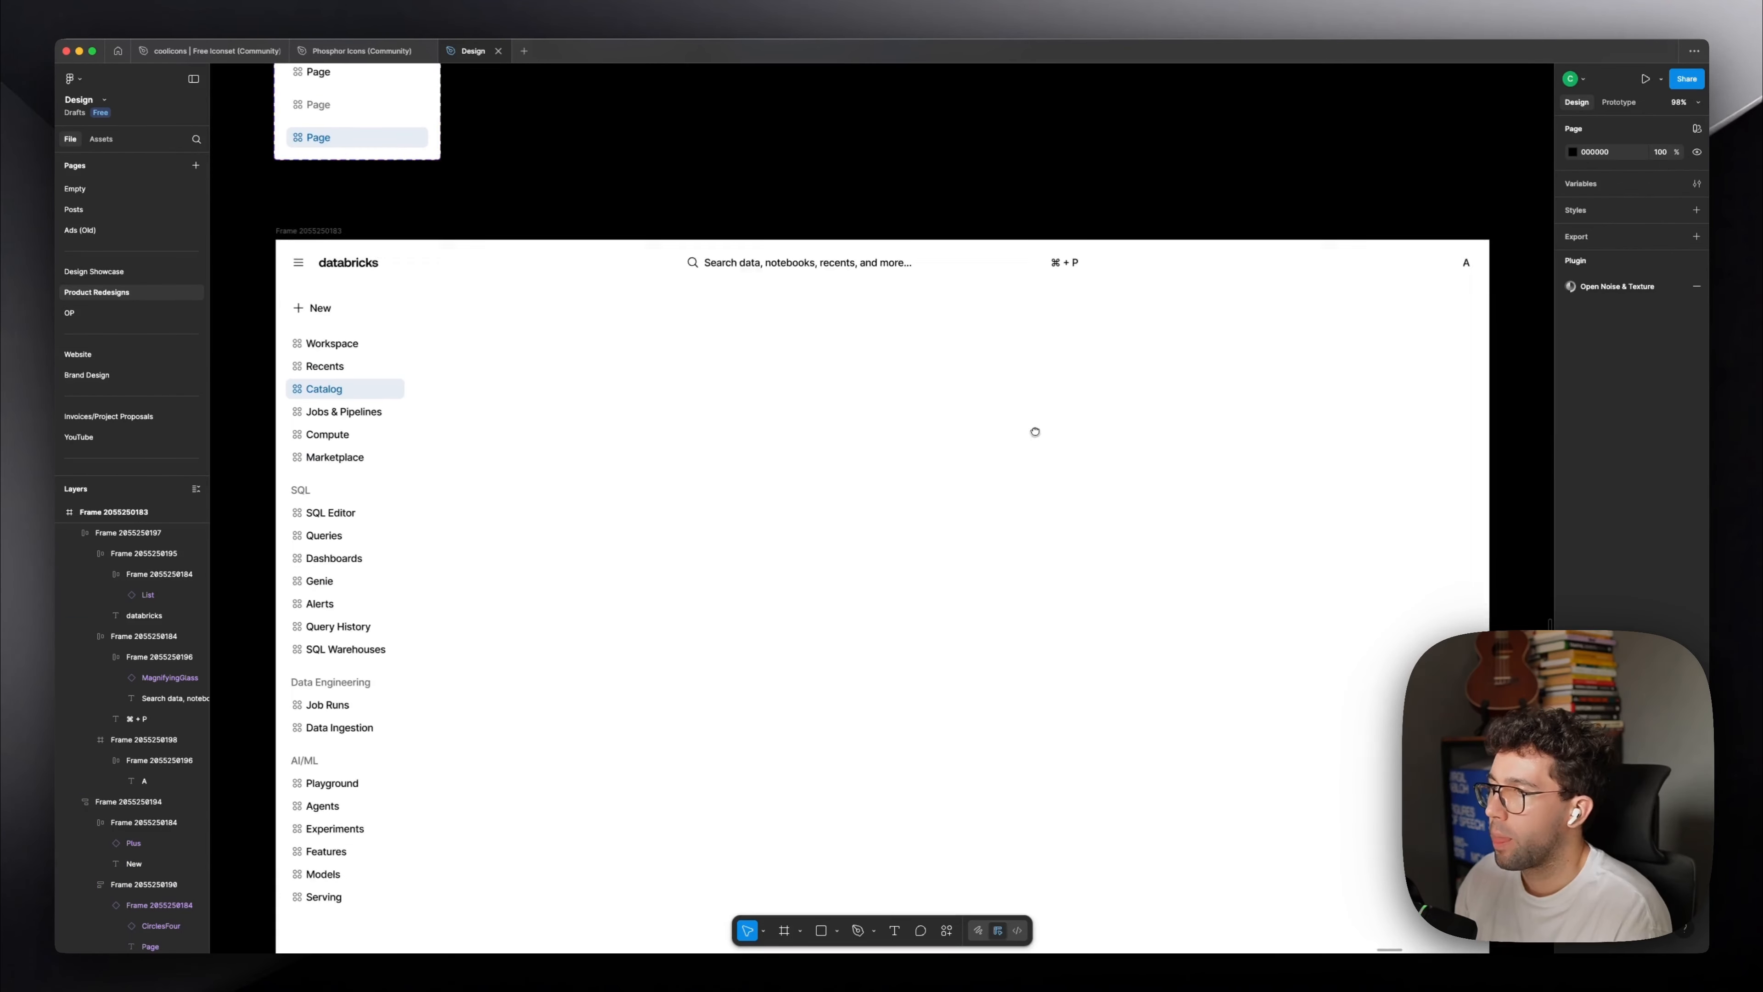
drag(1035, 429, 1047, 402)
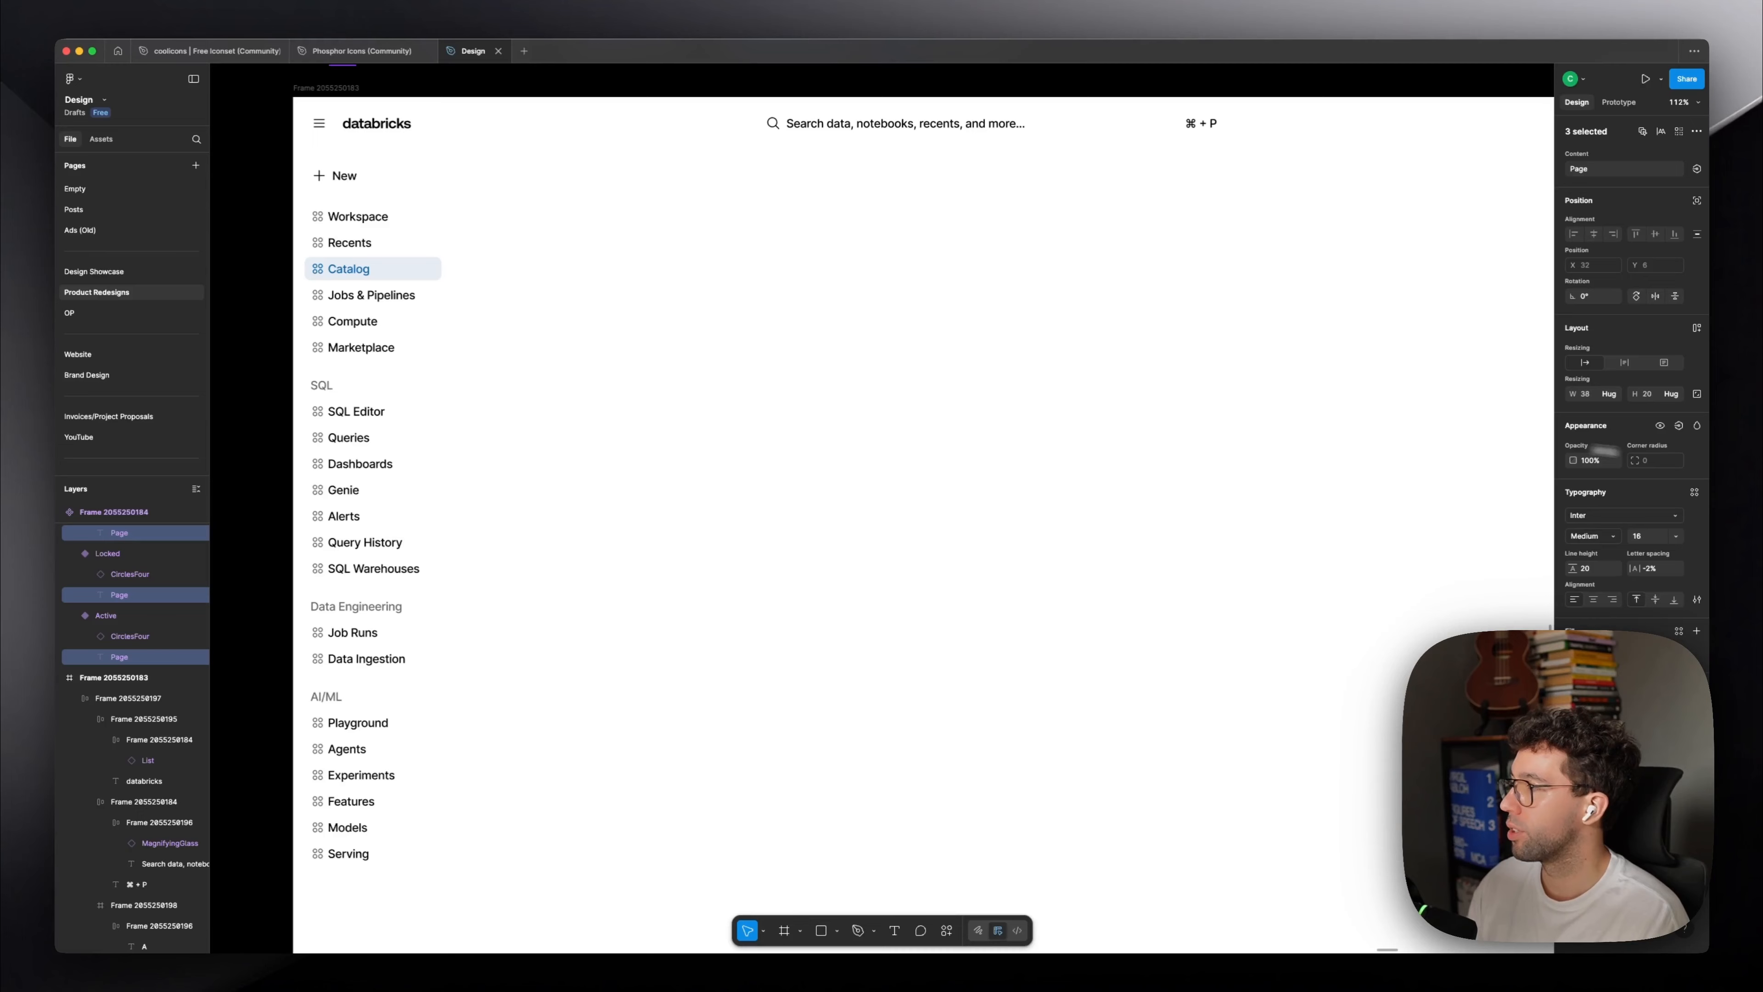
click(1378, 512)
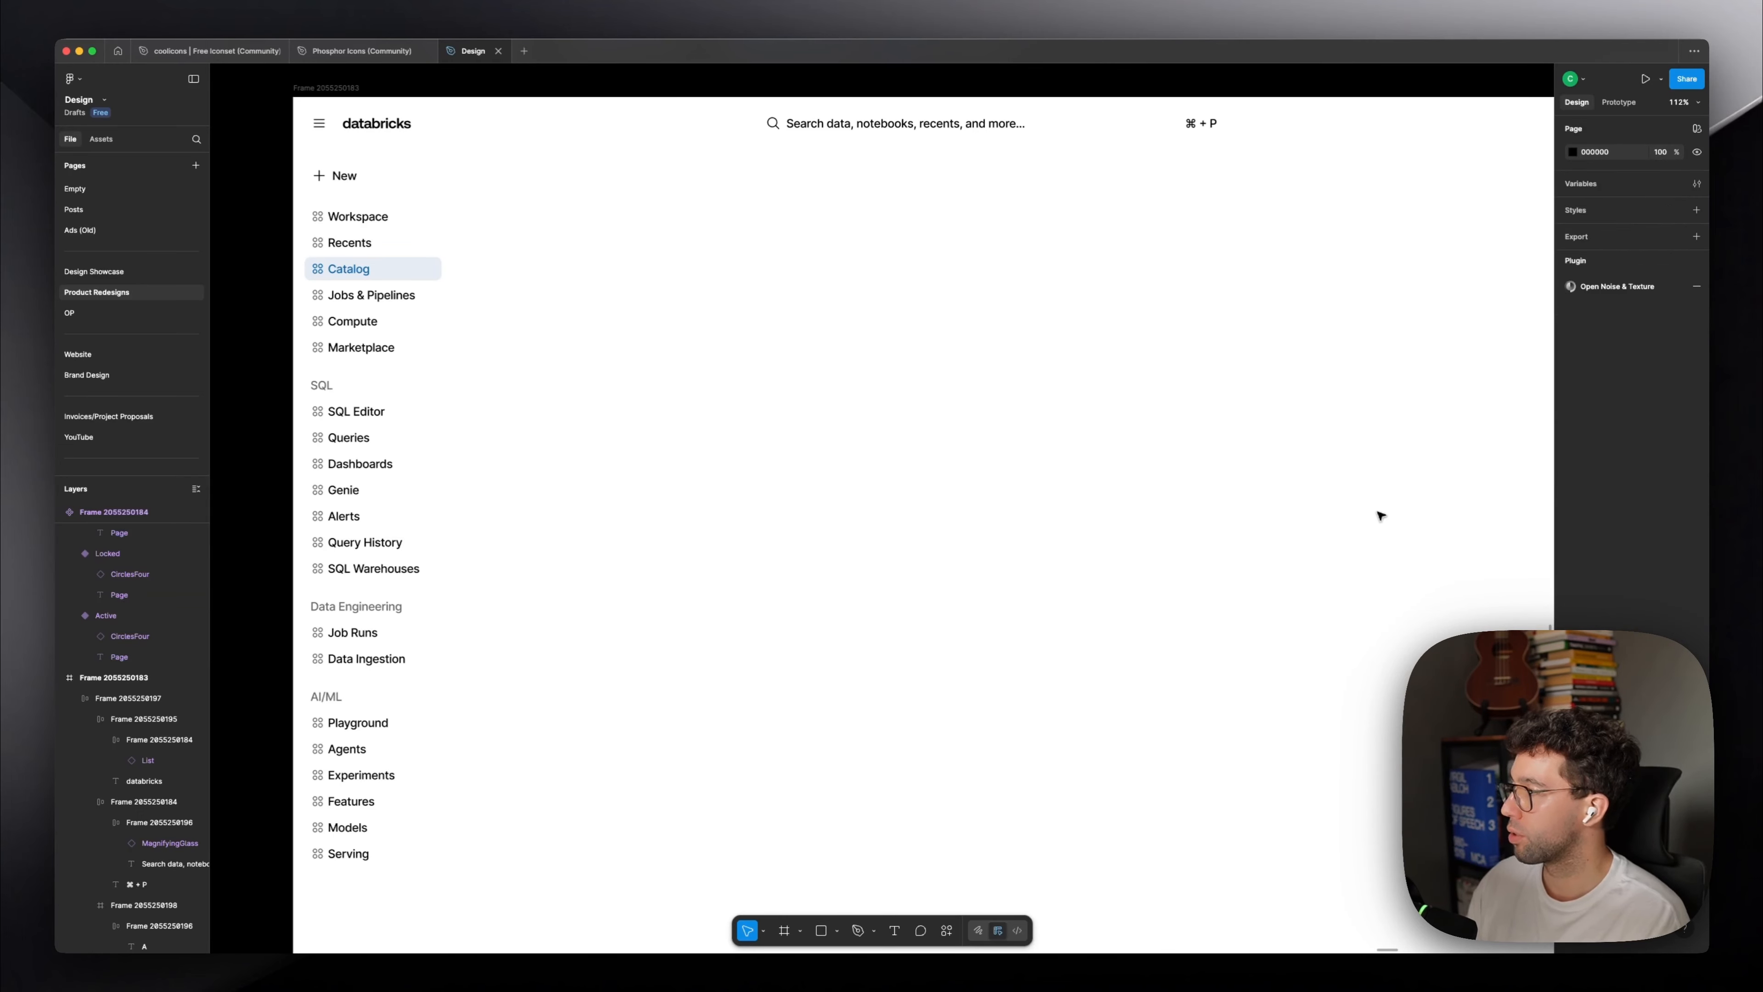
scroll(844, 451, down, 5)
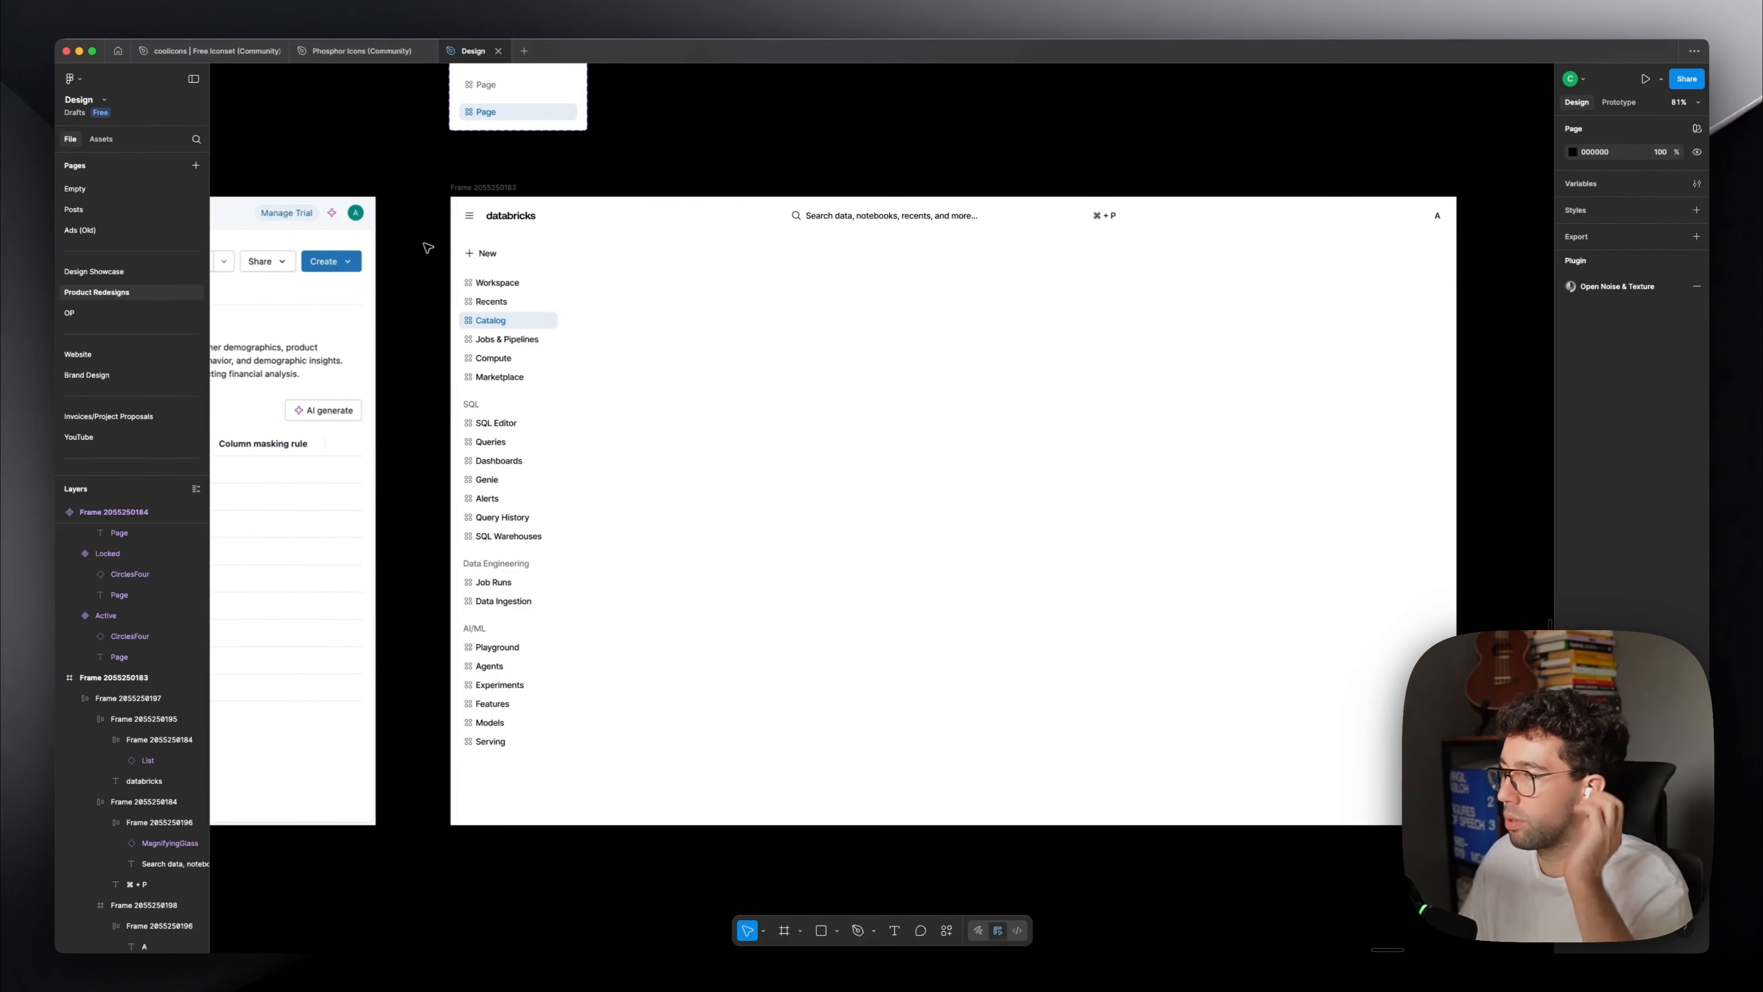
Colour the header wordmark red and give the sidebar's New button a red F05052 fill, following the original Databricks screenshot.
super+click(488, 253)
scroll(767, 313, left, 14)
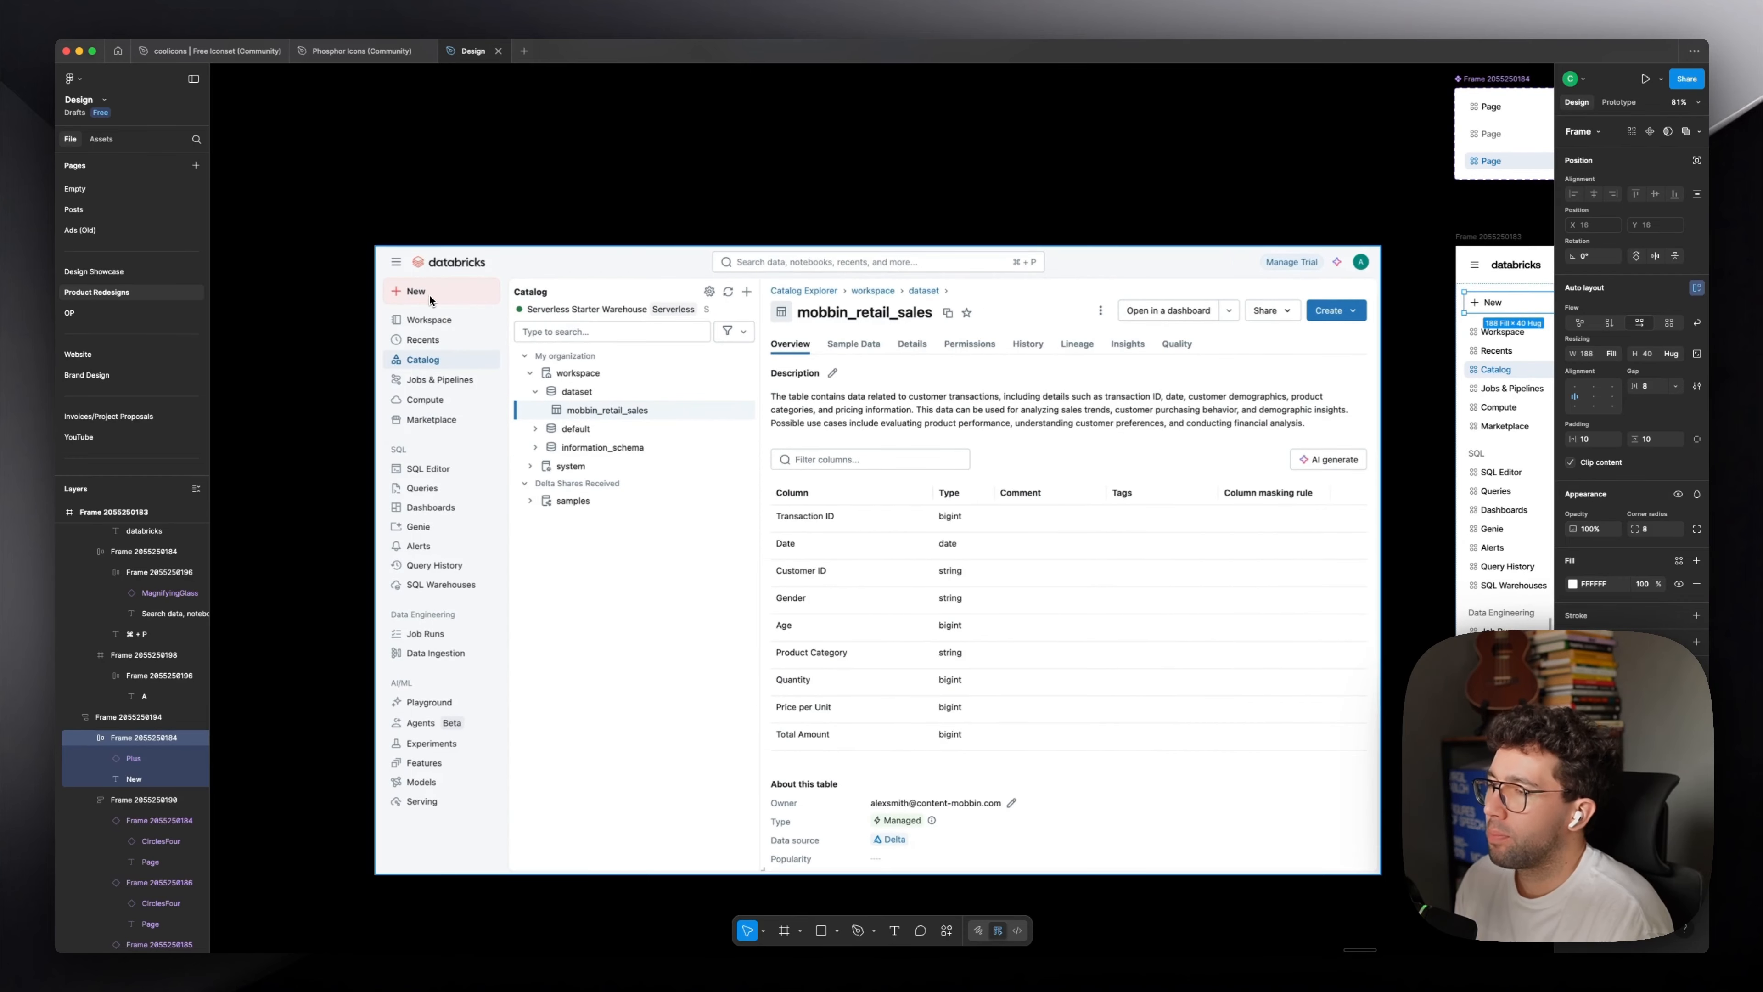
scroll(431, 300, up, 5)
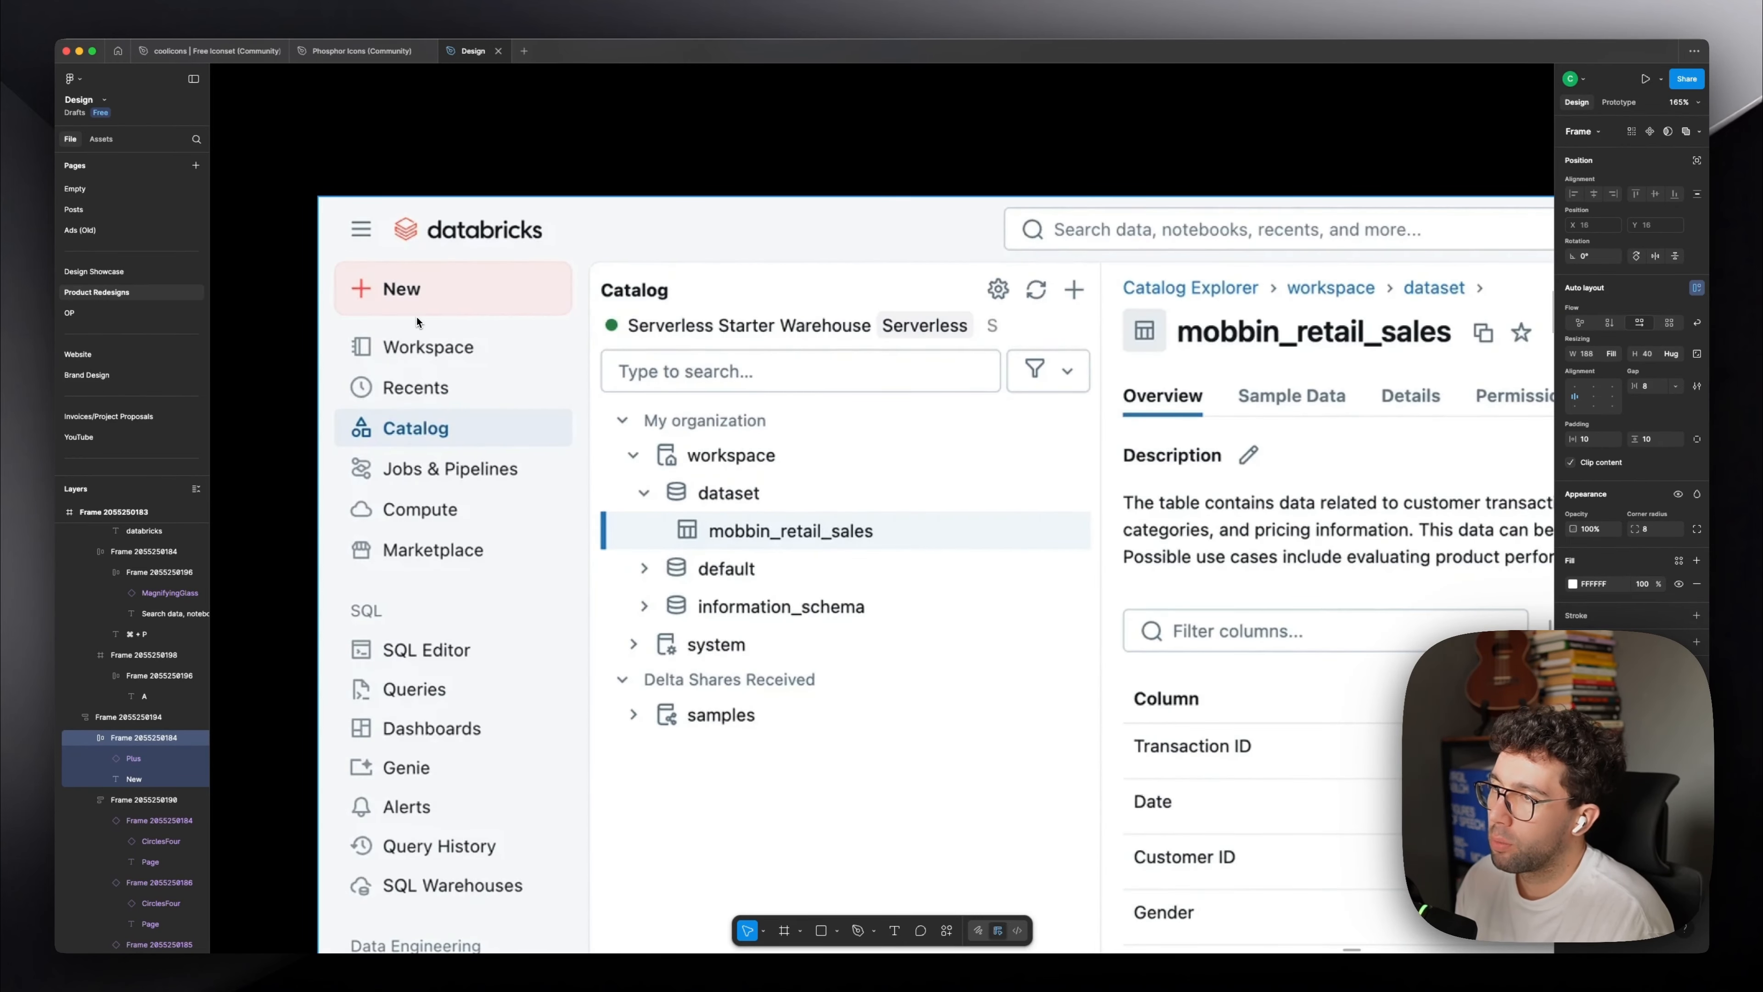
scroll(420, 321, down, 6)
scroll(422, 318, right, 9)
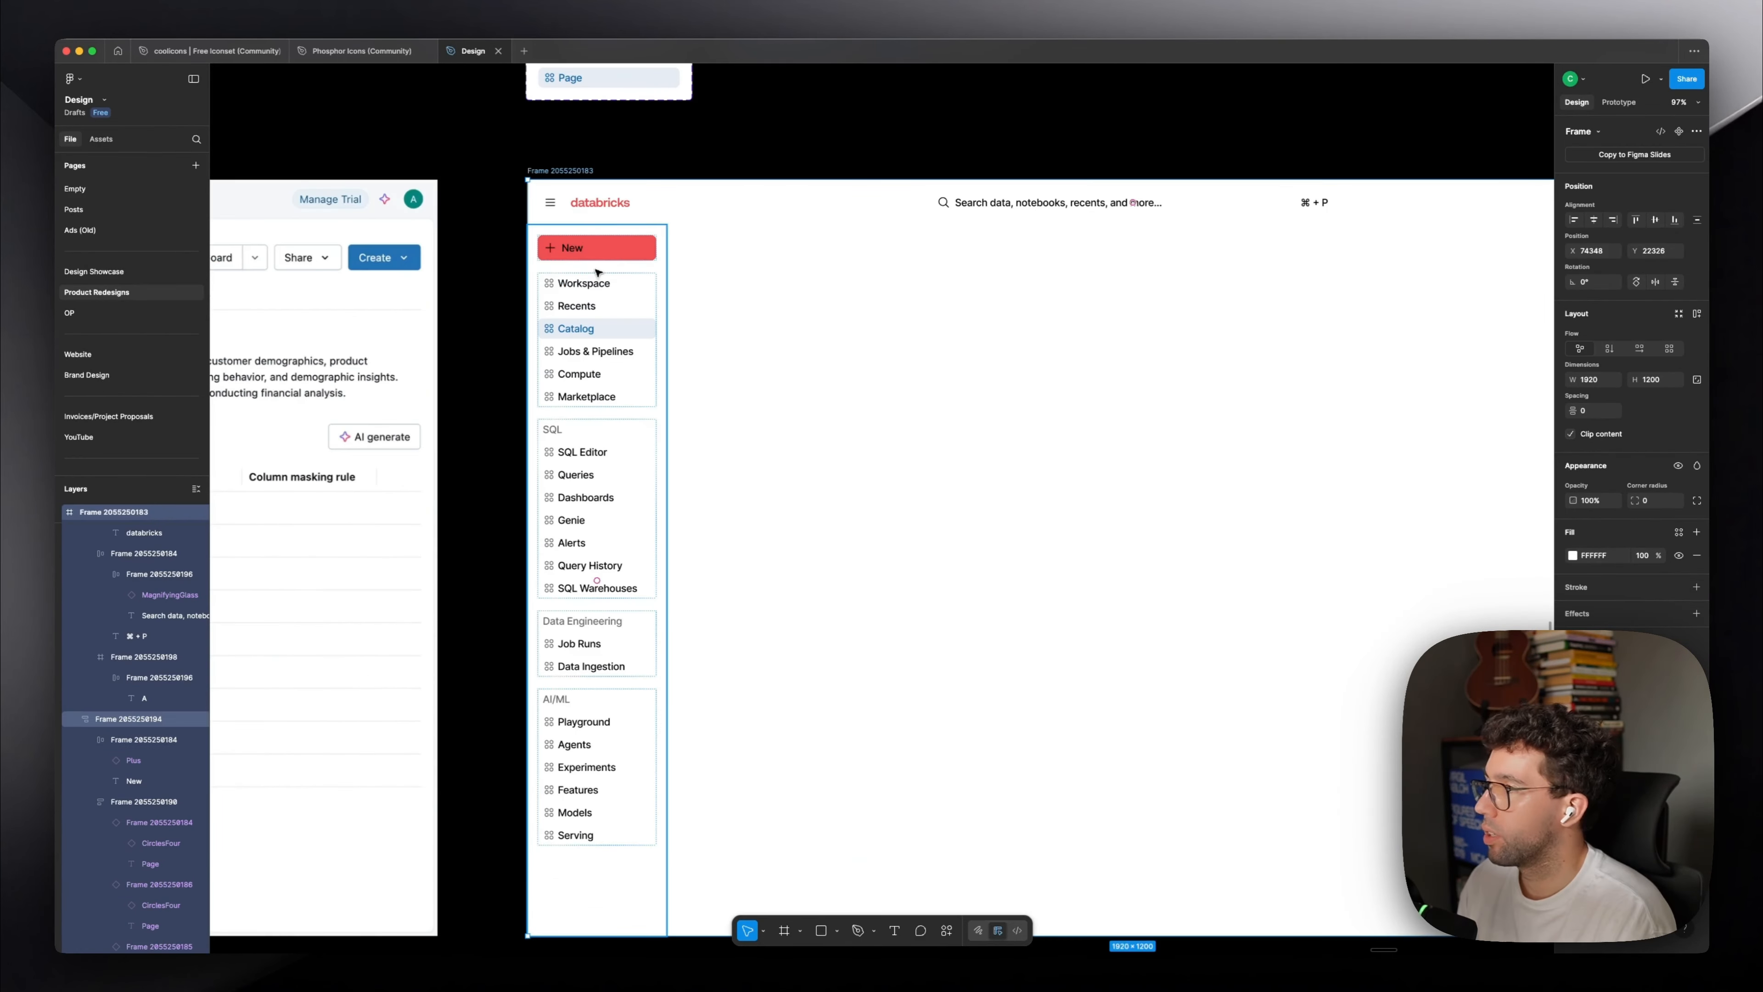
super+click(595, 256)
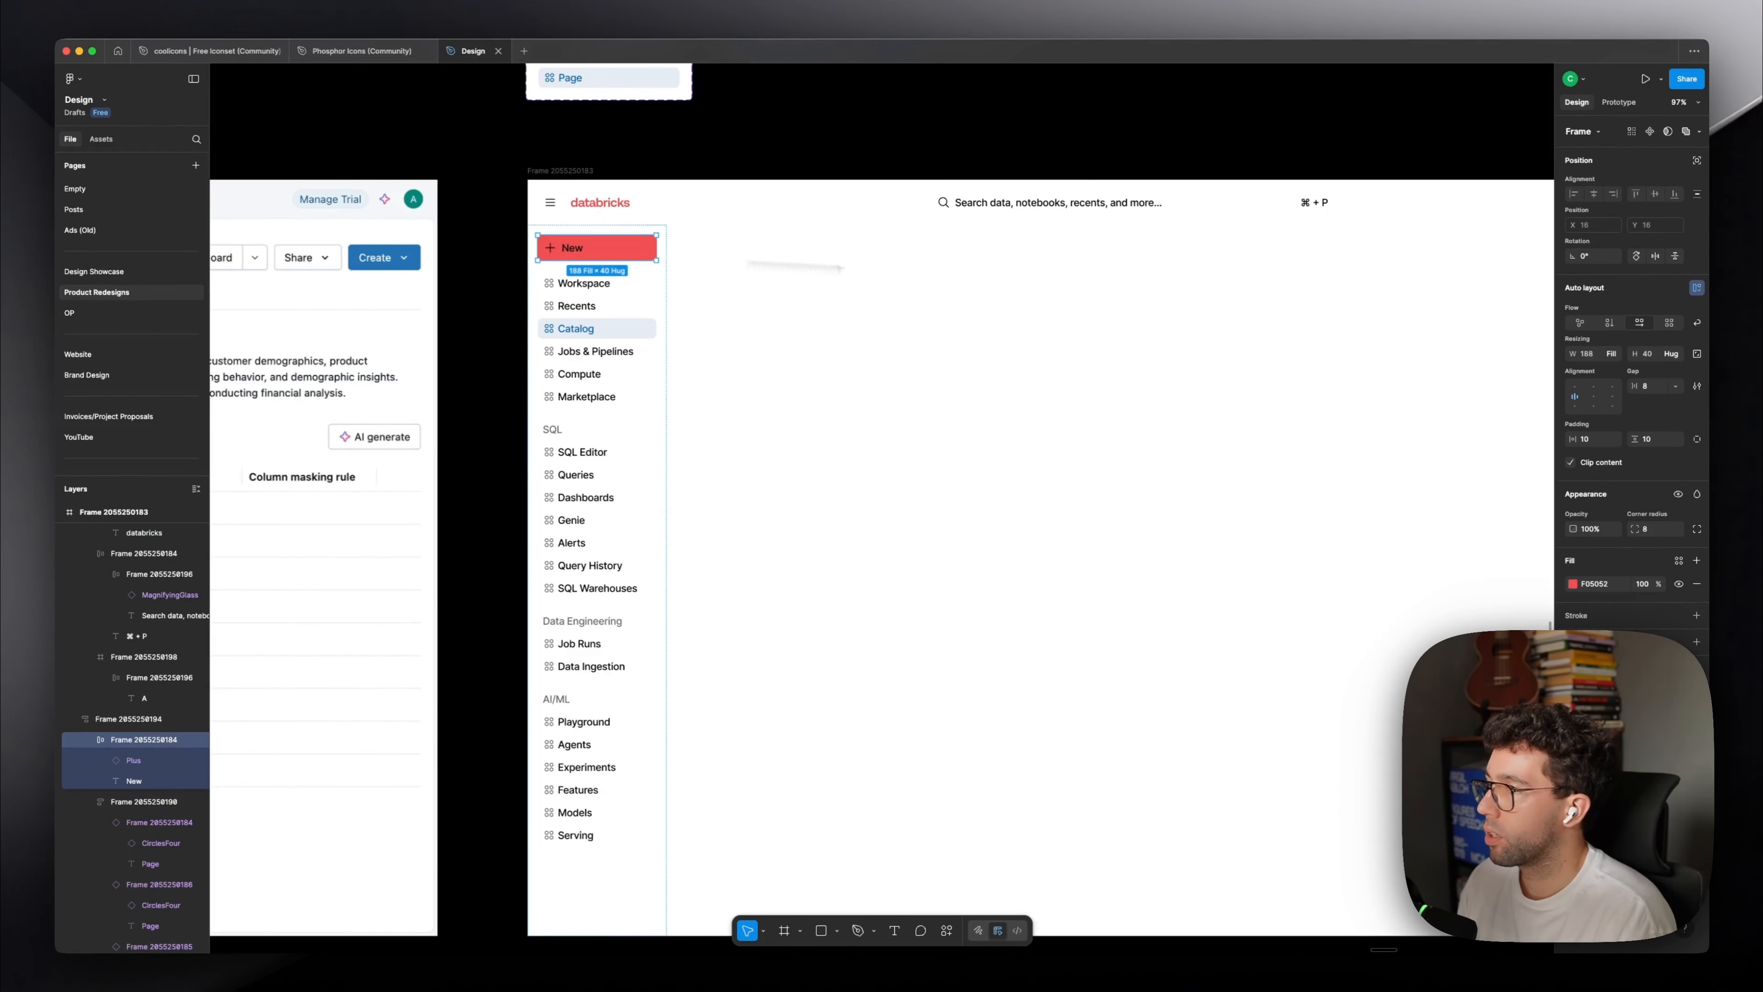
Tint the New button's fill to a pale red and colour its plus icon and label red.
scroll(538, 214, up, 7)
super+click(551, 247)
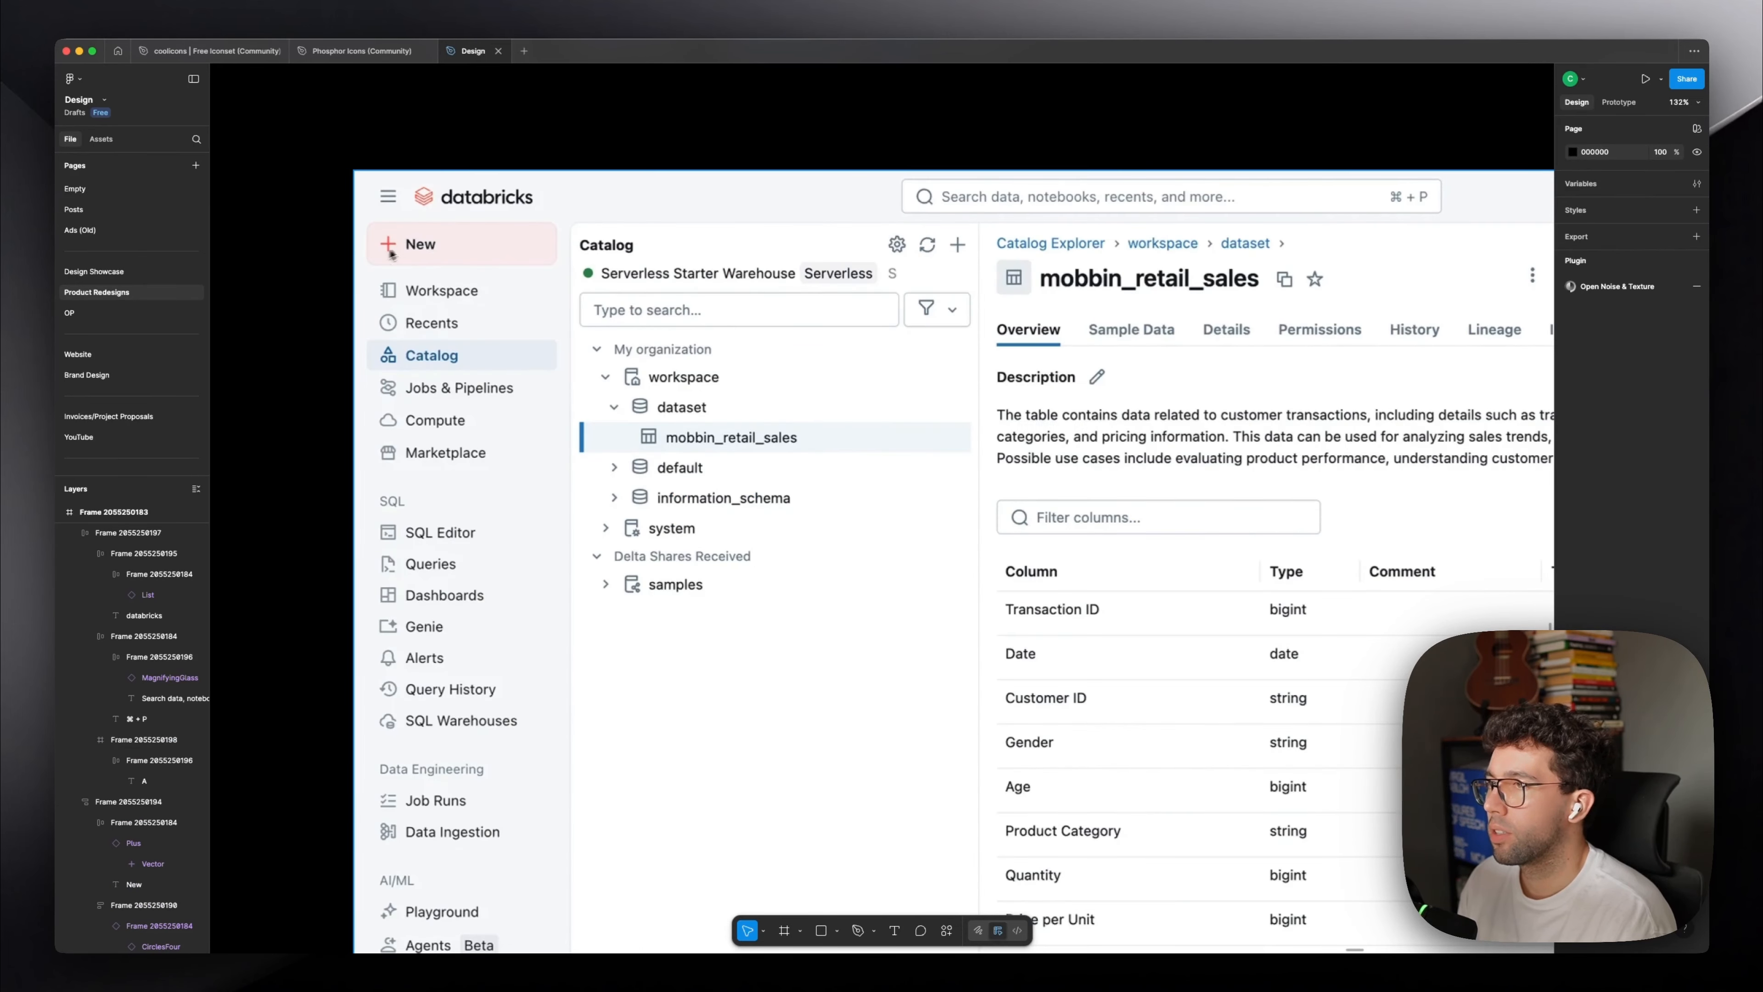
scroll(401, 244, down, 3)
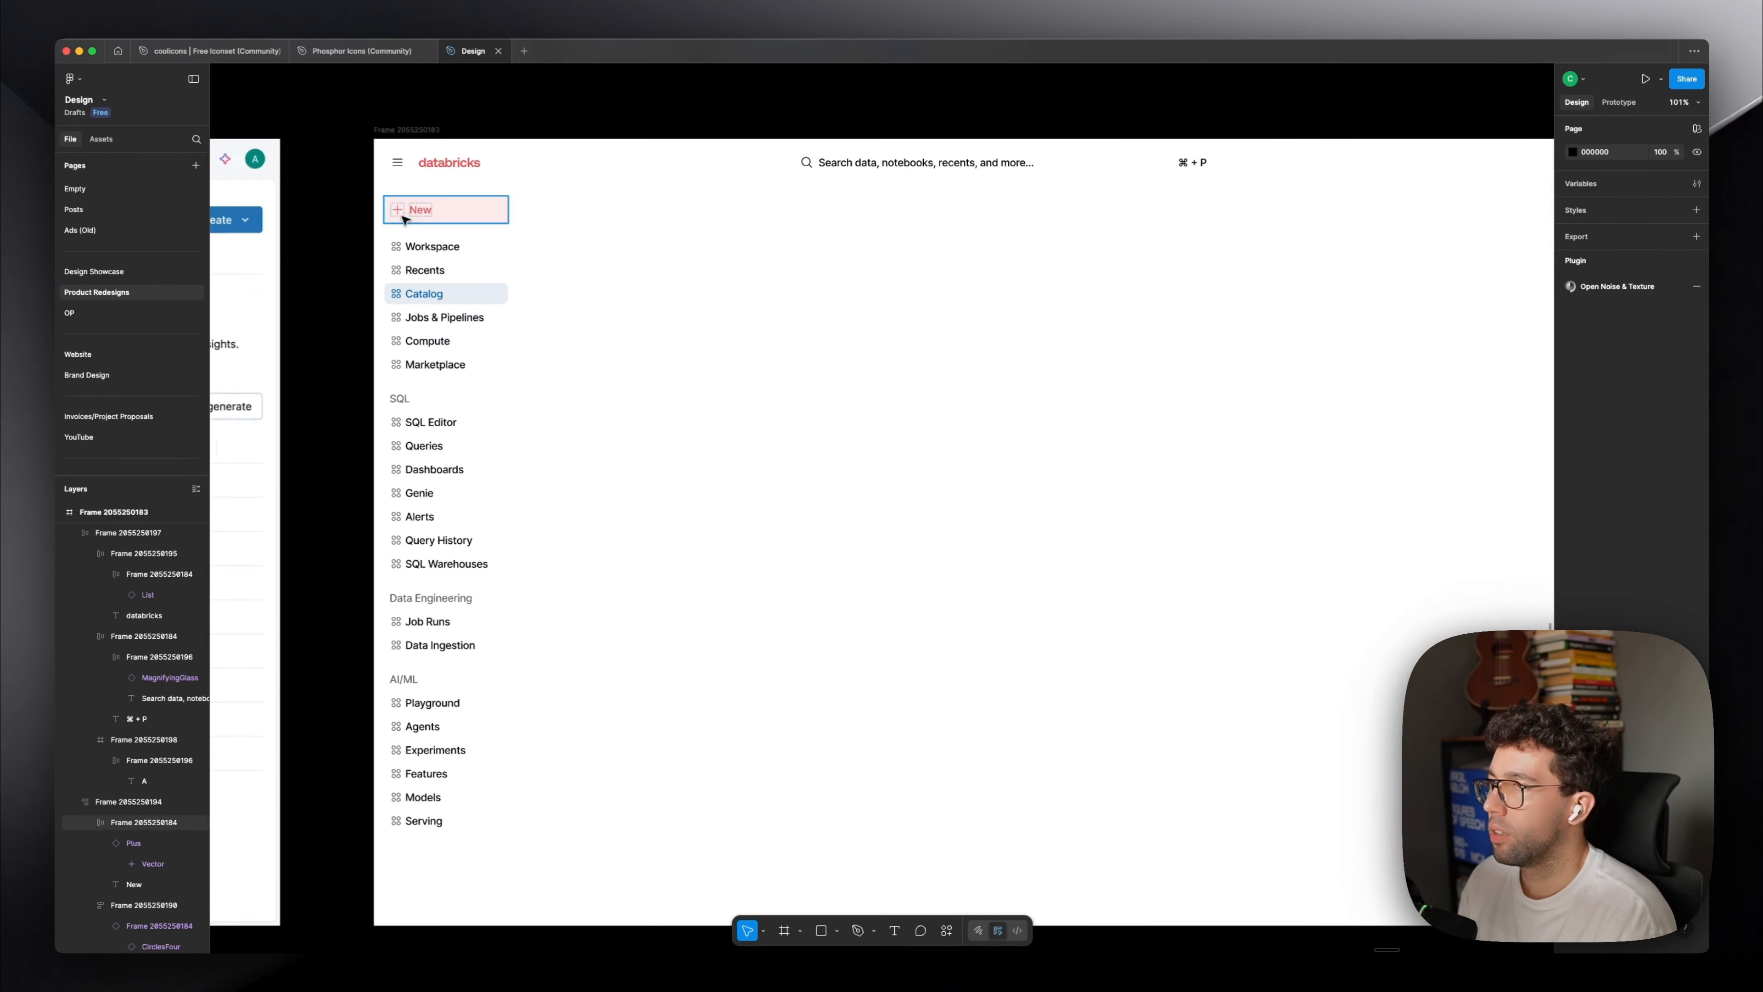
super+click(420, 209)
click(1586, 615)
click(977, 488)
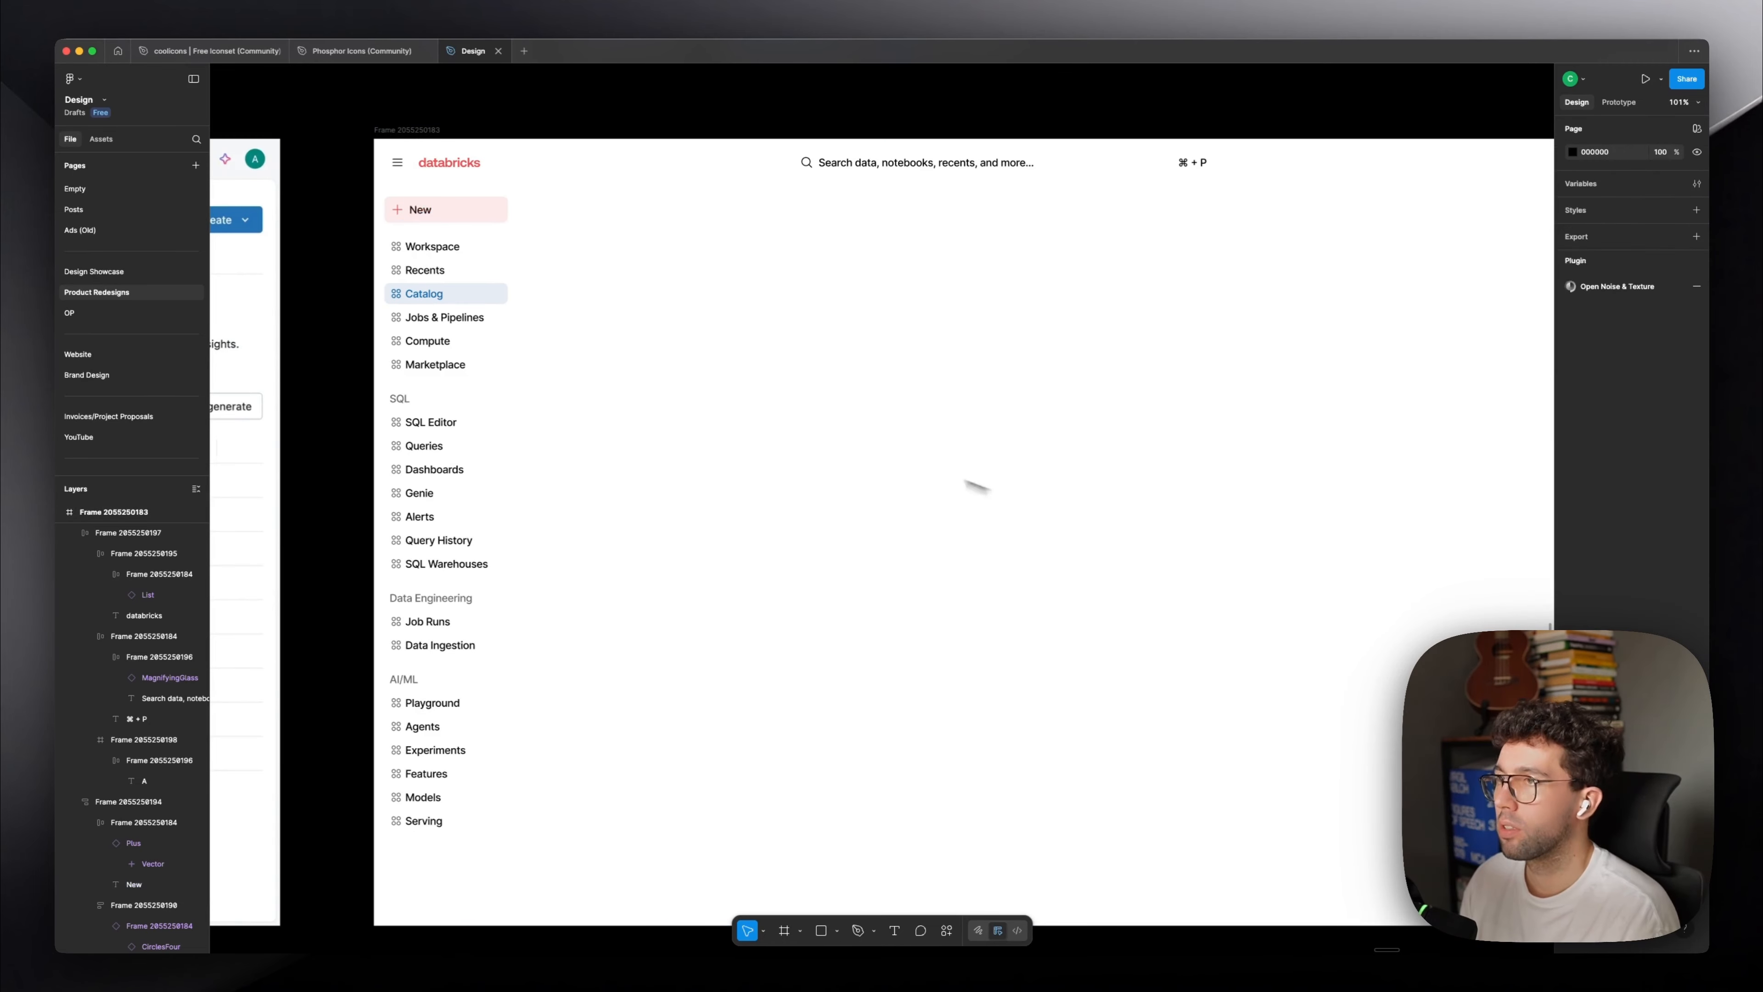
drag(765, 343, 524, 365)
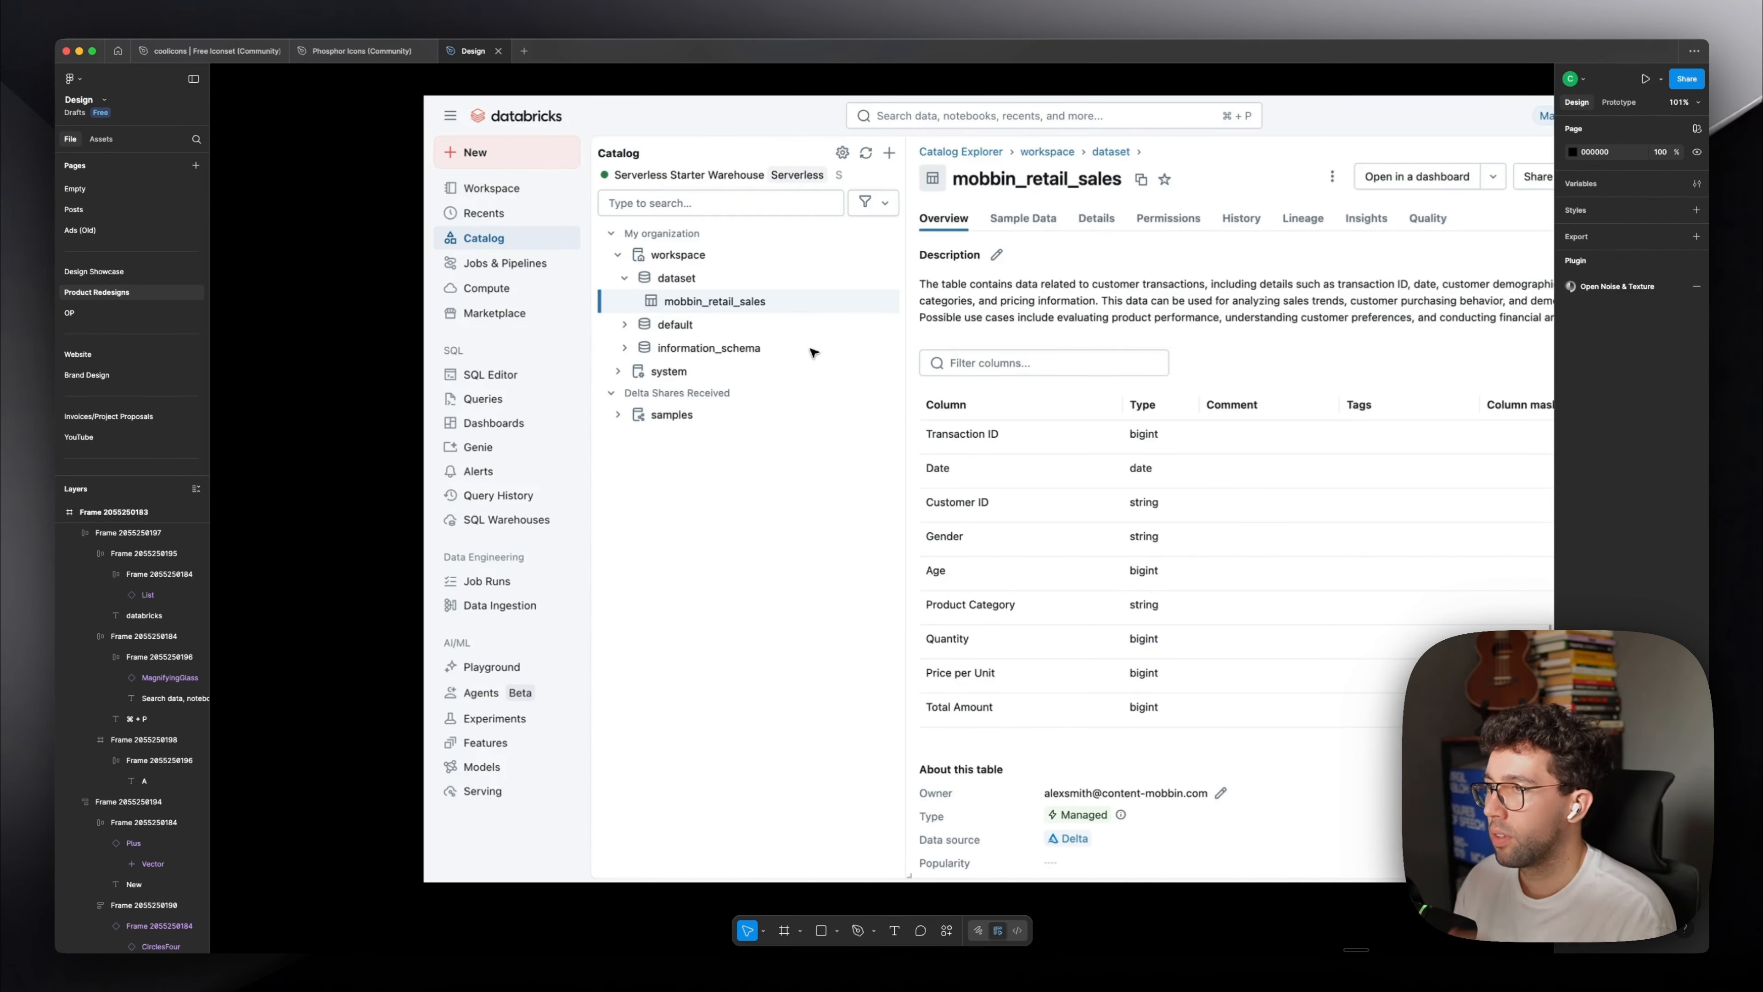
scroll(814, 352, right, 10)
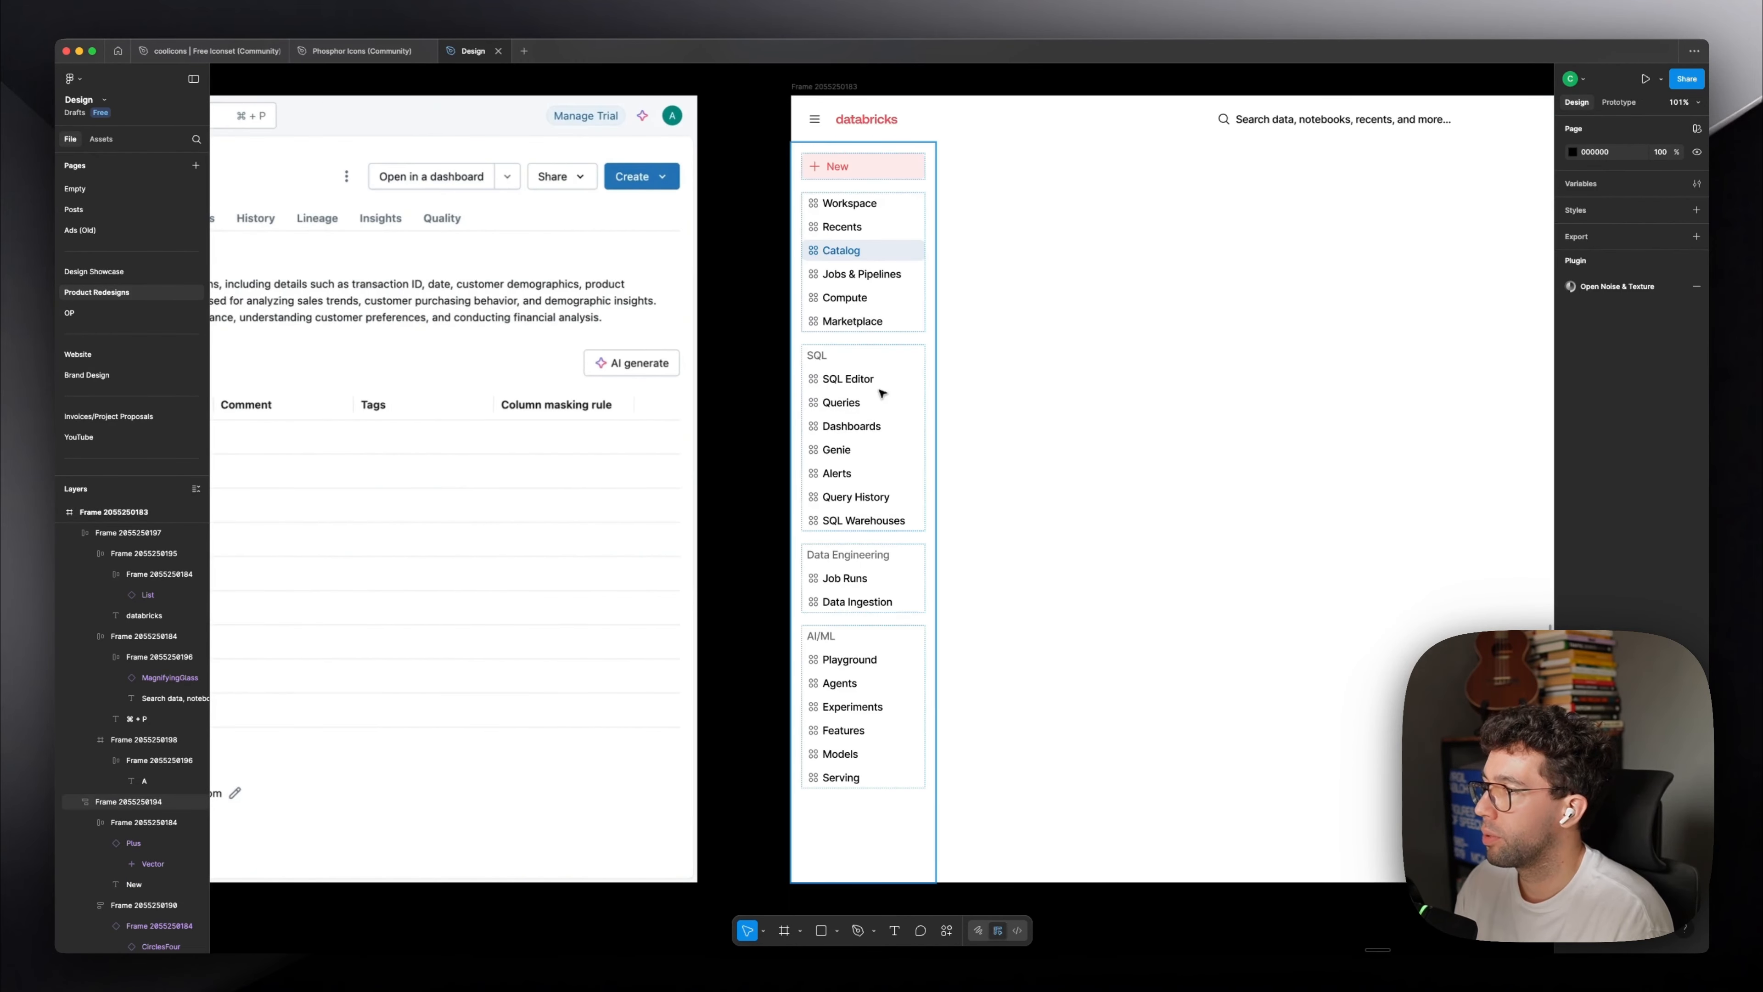
super+click(882, 393)
scroll(733, 394, right, 5)
shift+click(743, 231)
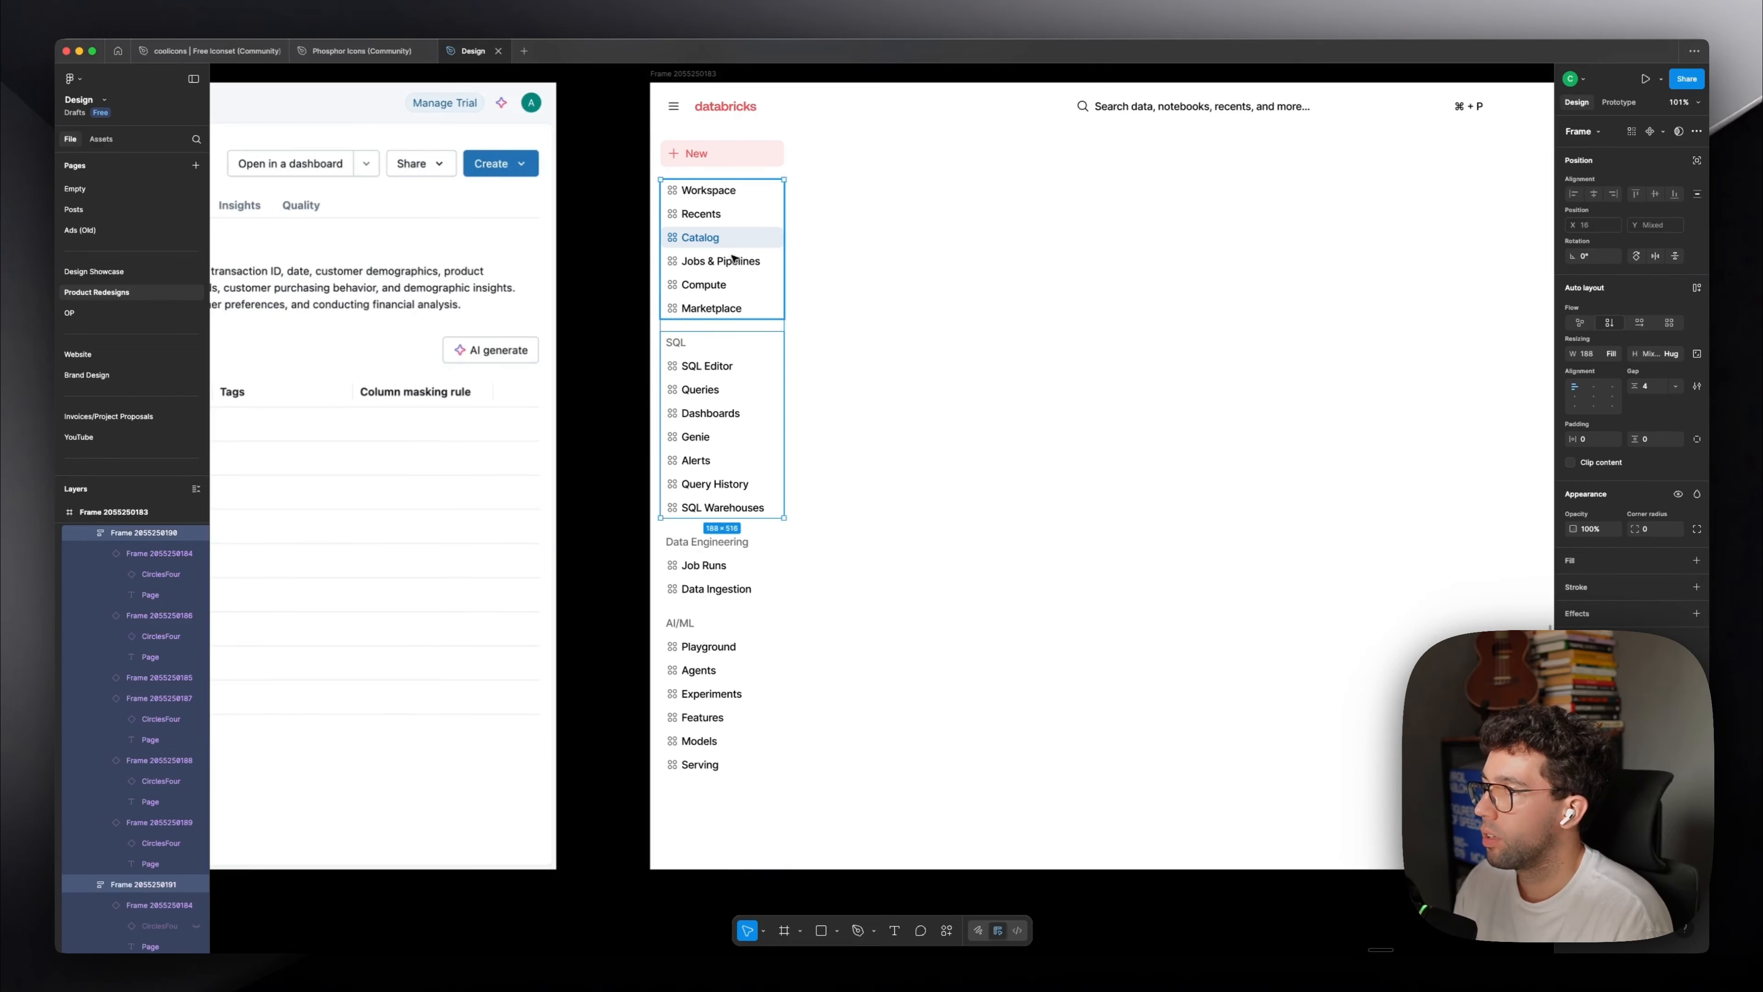
shift+click(777, 622)
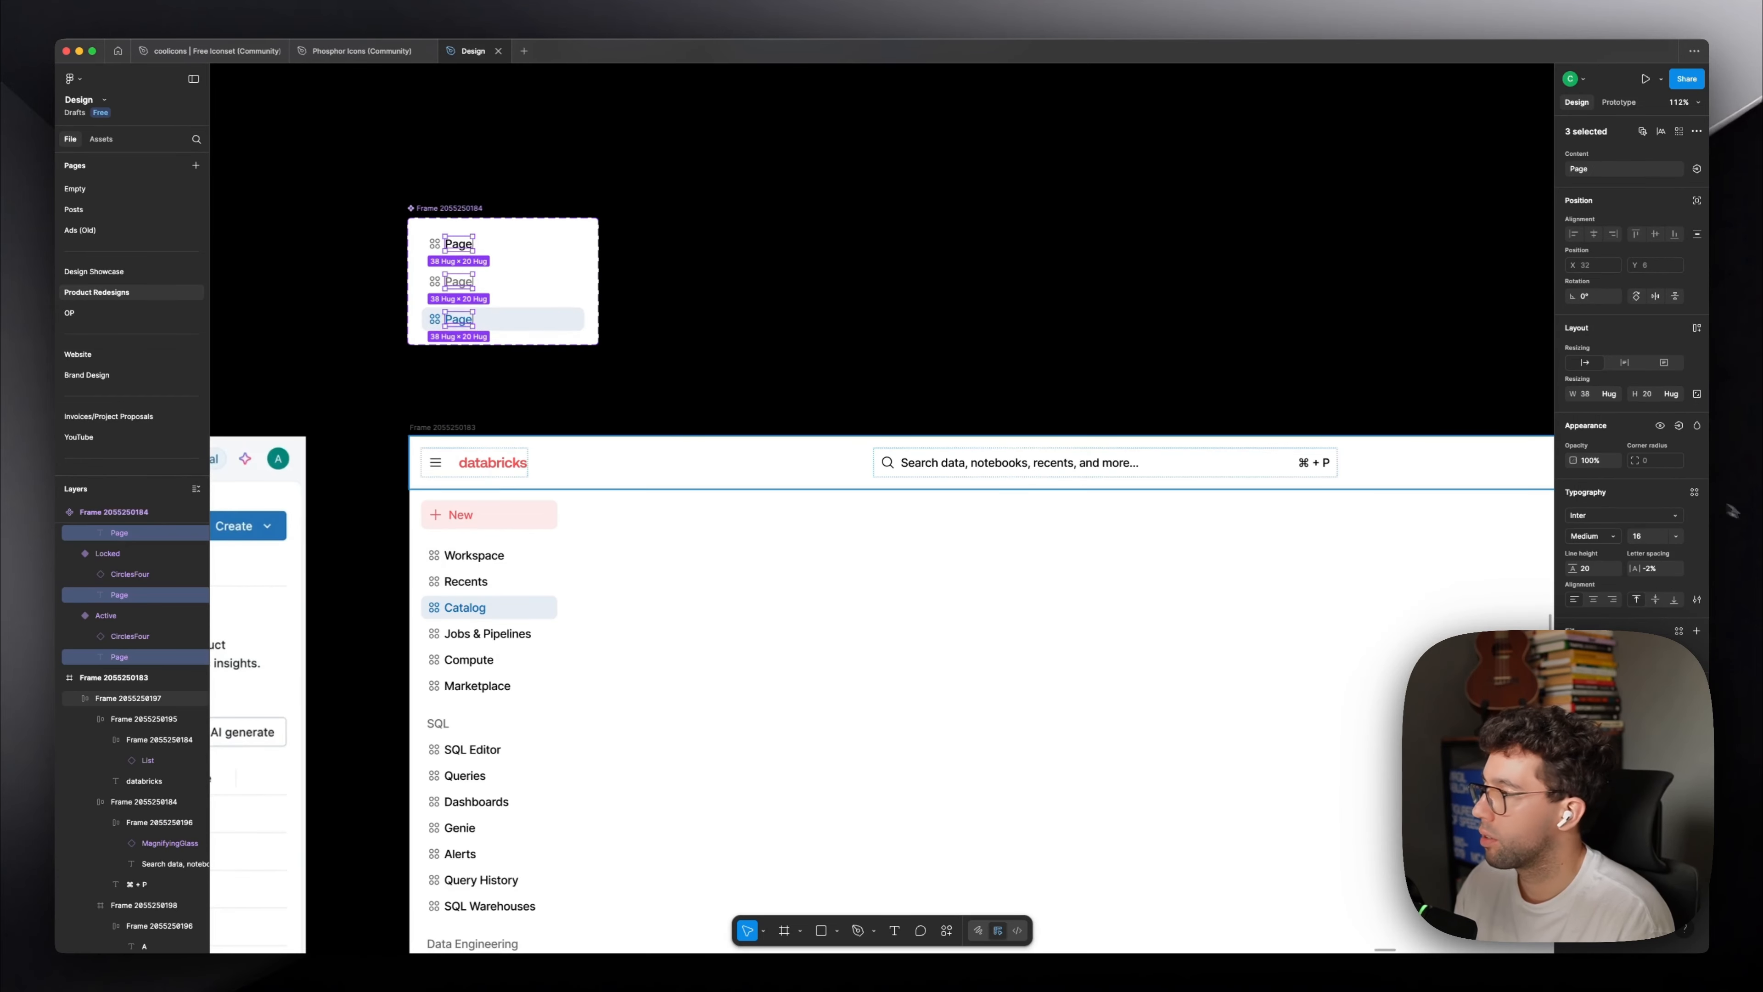
Set the label text of all three Page component variants to Regular weight.
click(1612, 536)
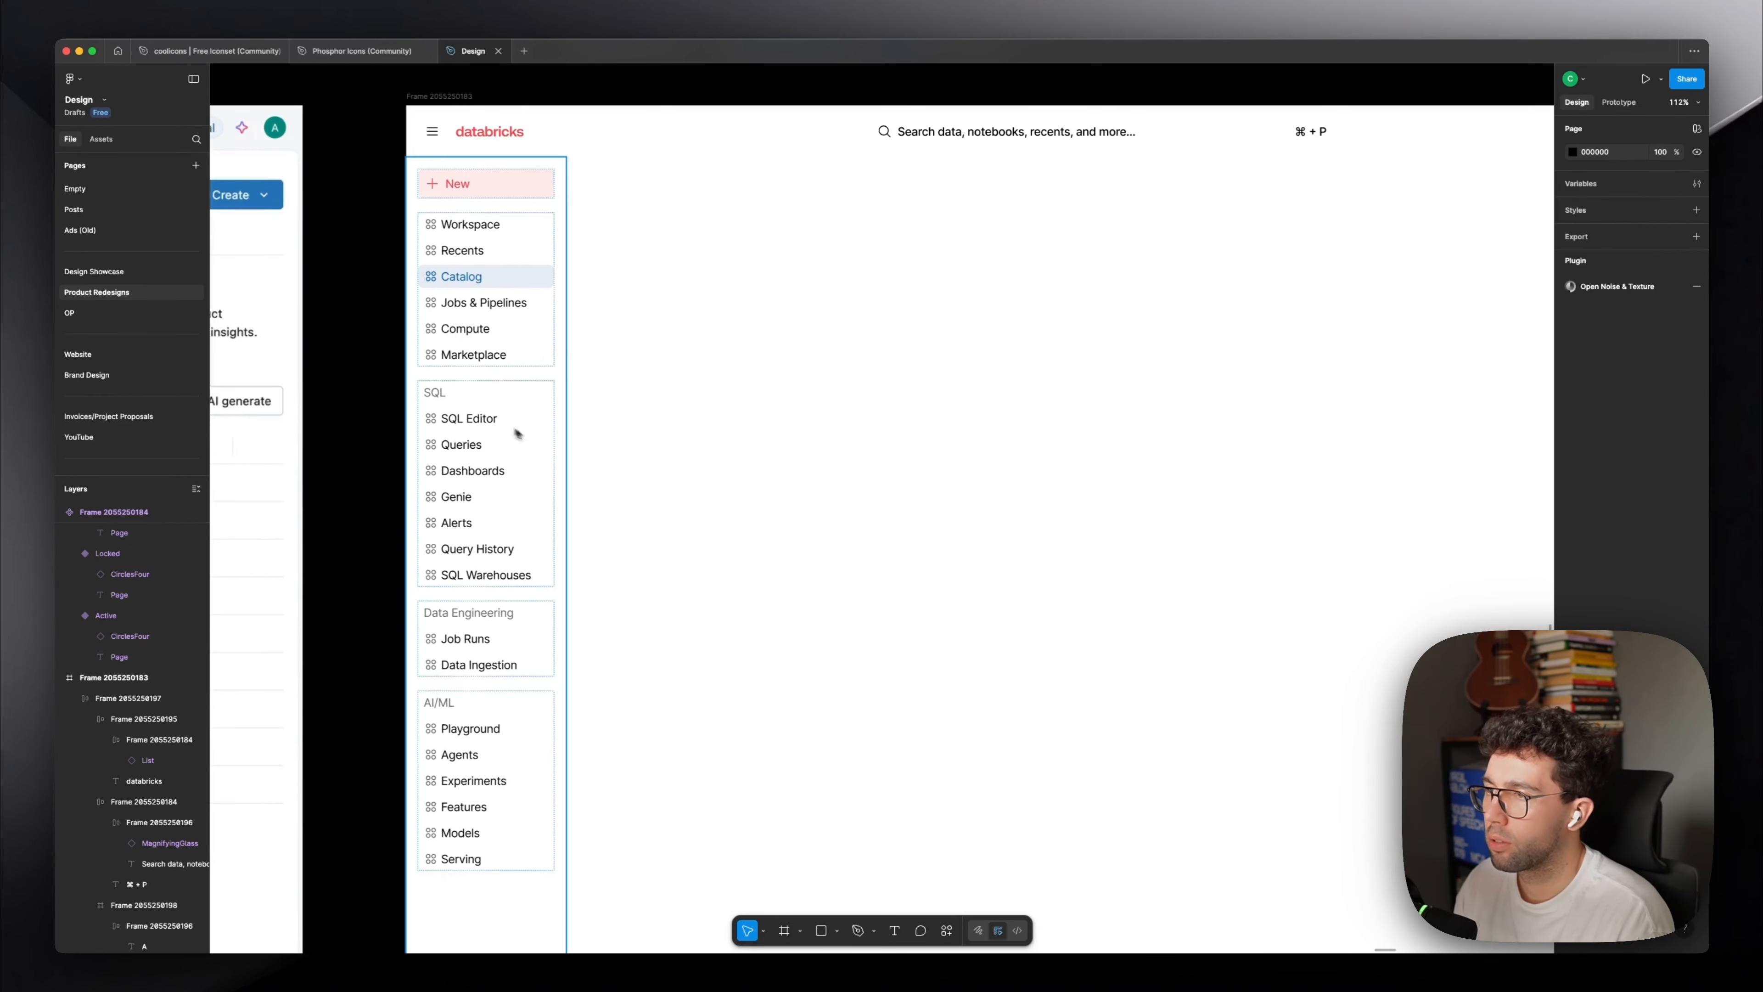
scroll(515, 432, left, 15)
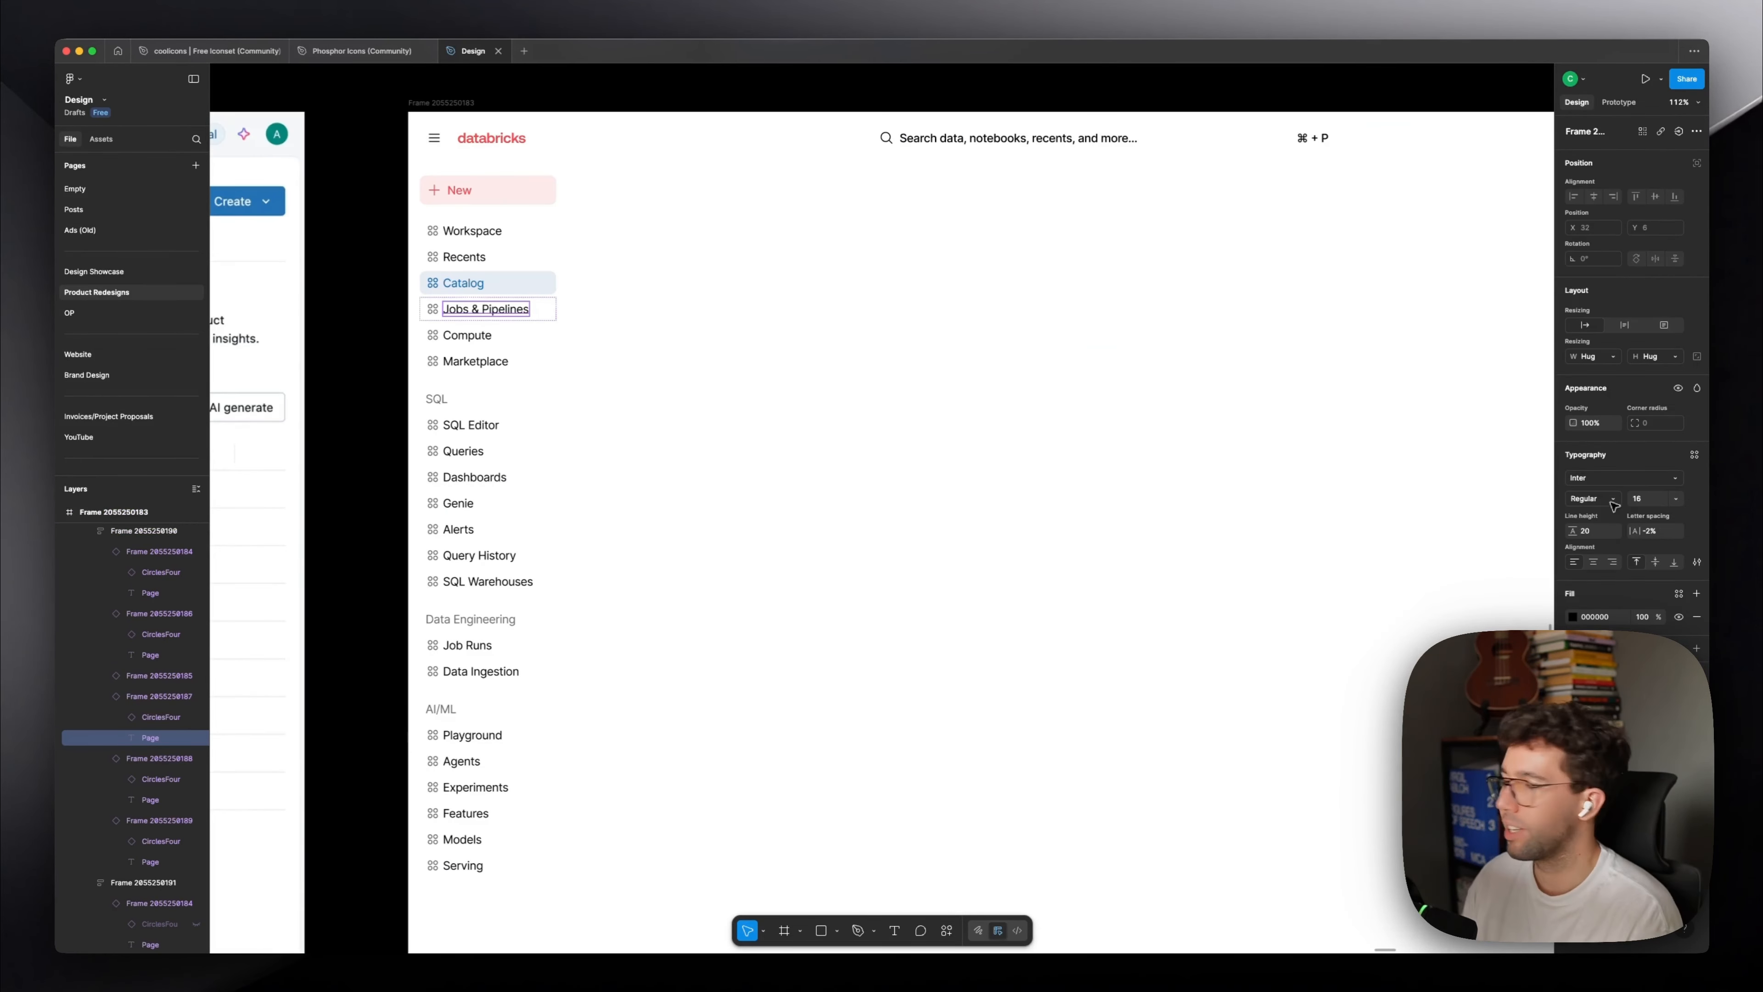
click(1587, 506)
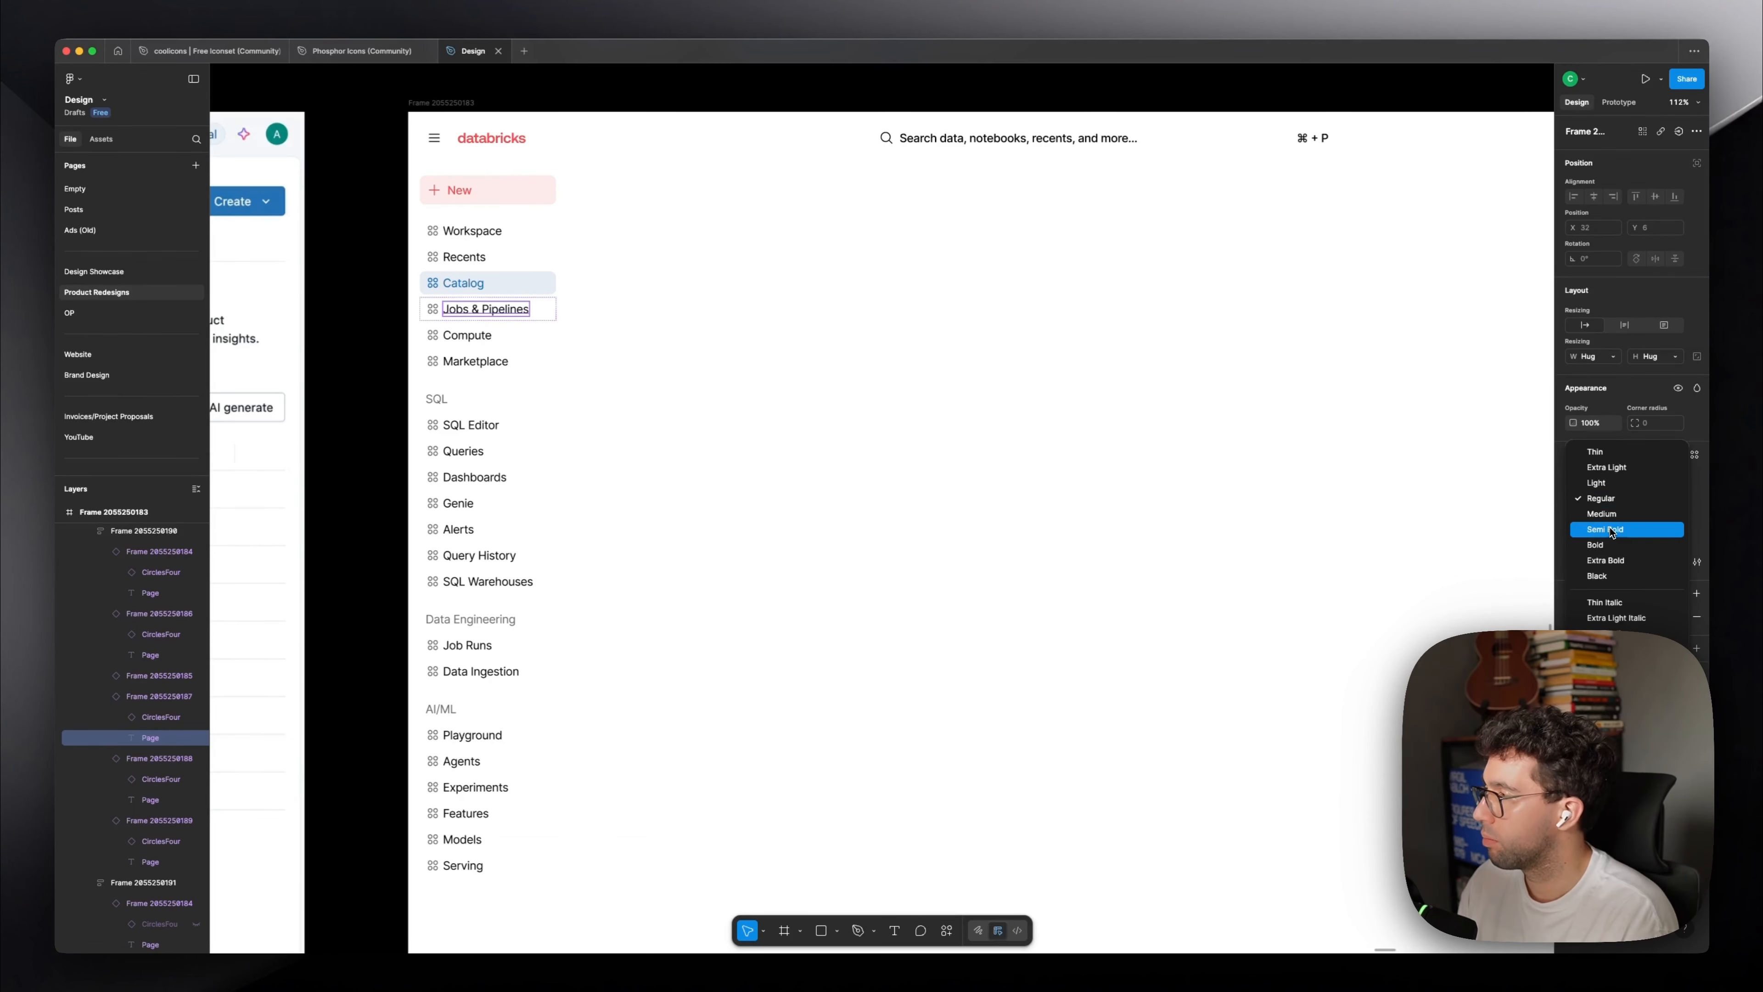
click(1590, 511)
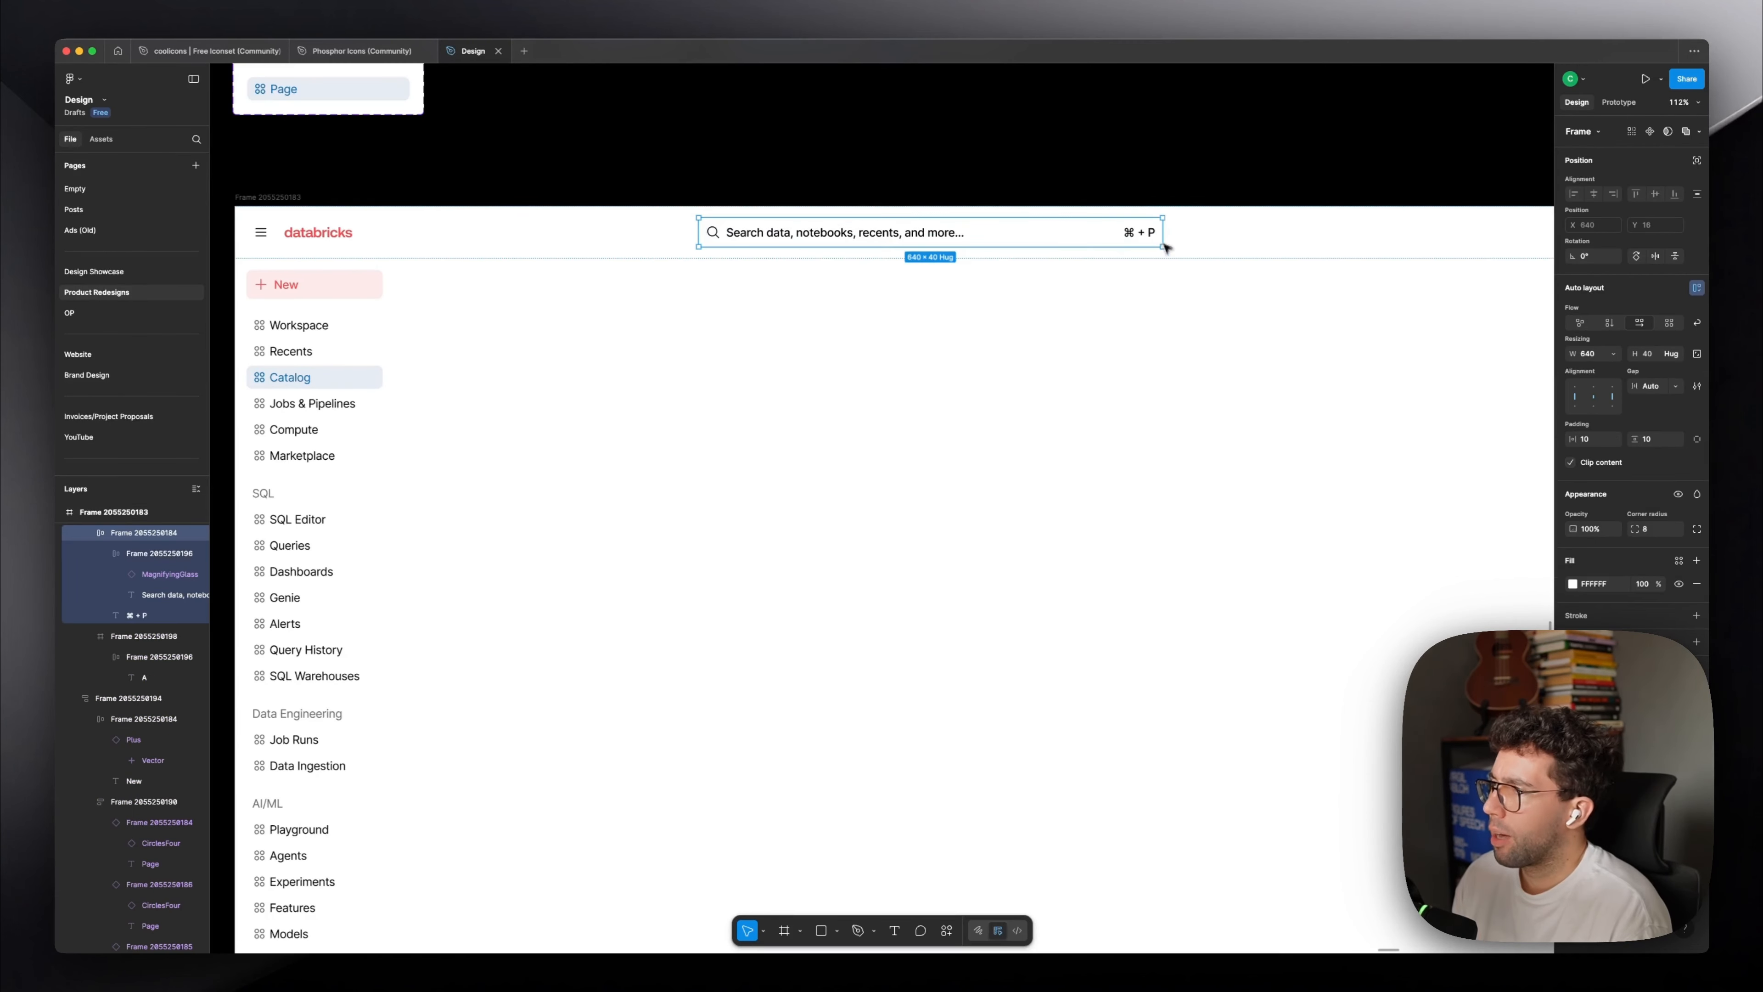
Set the search placeholder and ⌘ + P shortcut text to Regular weight and give the search bar a soft drop shadow.
shift+click(1142, 234)
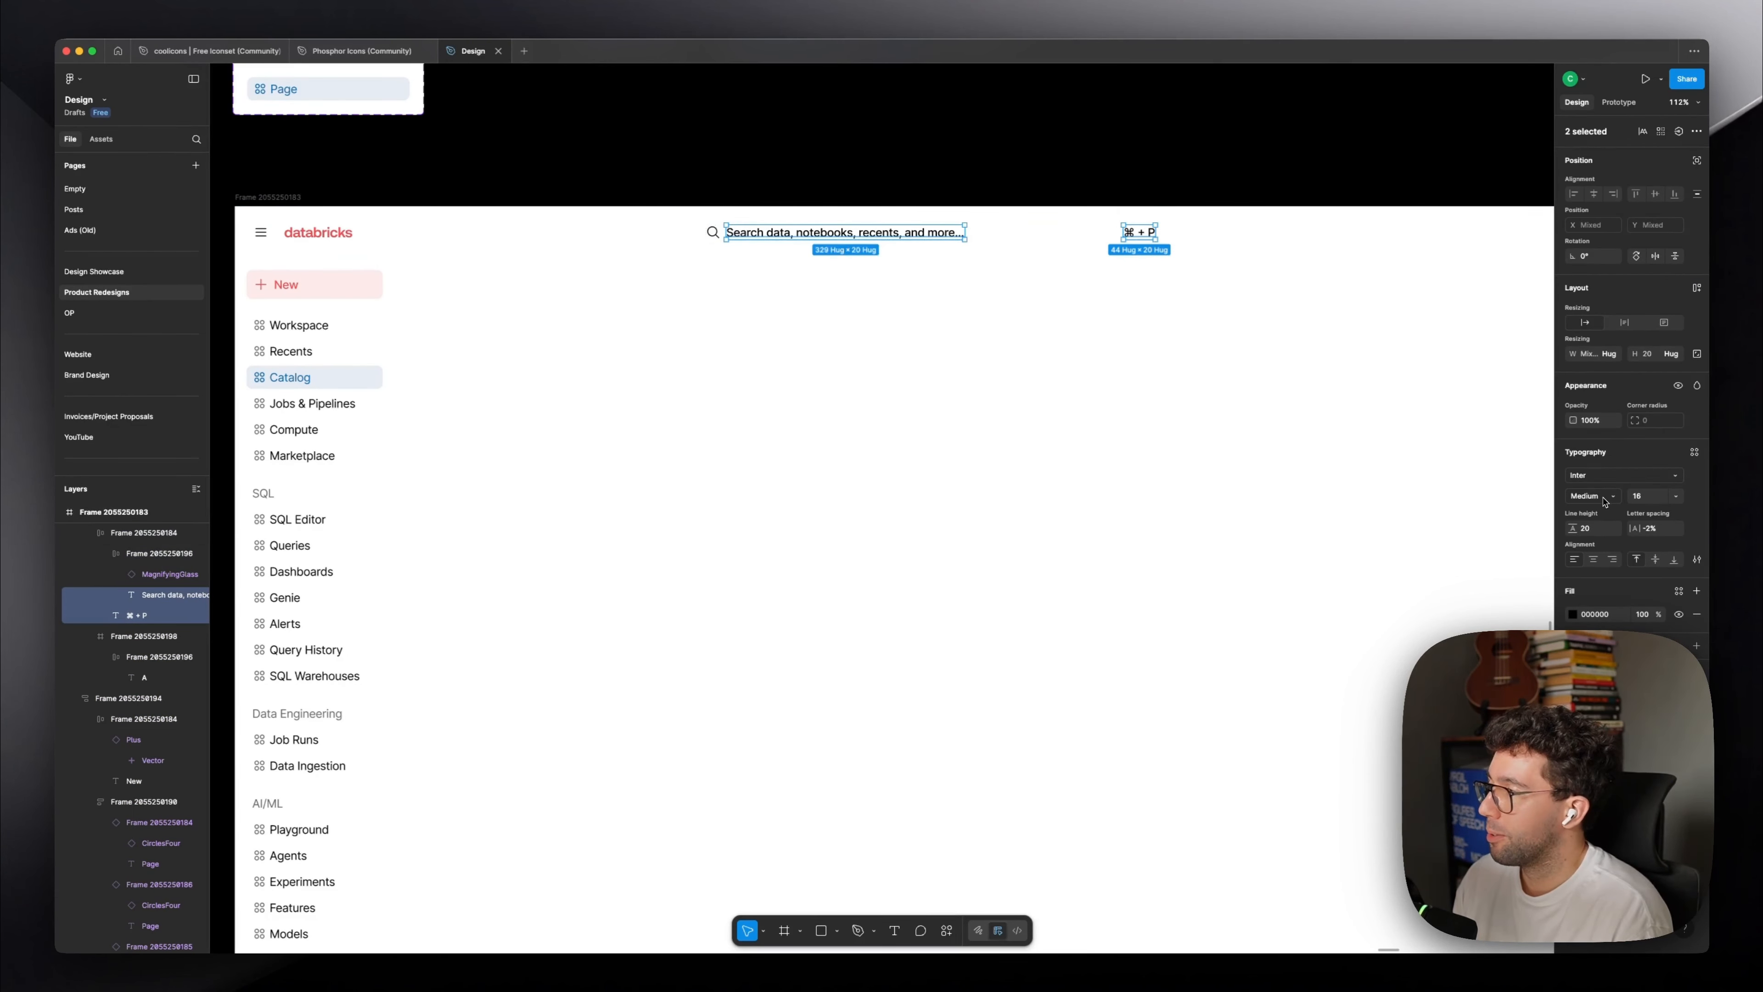
click(1220, 422)
scroll(1263, 460, right, 1)
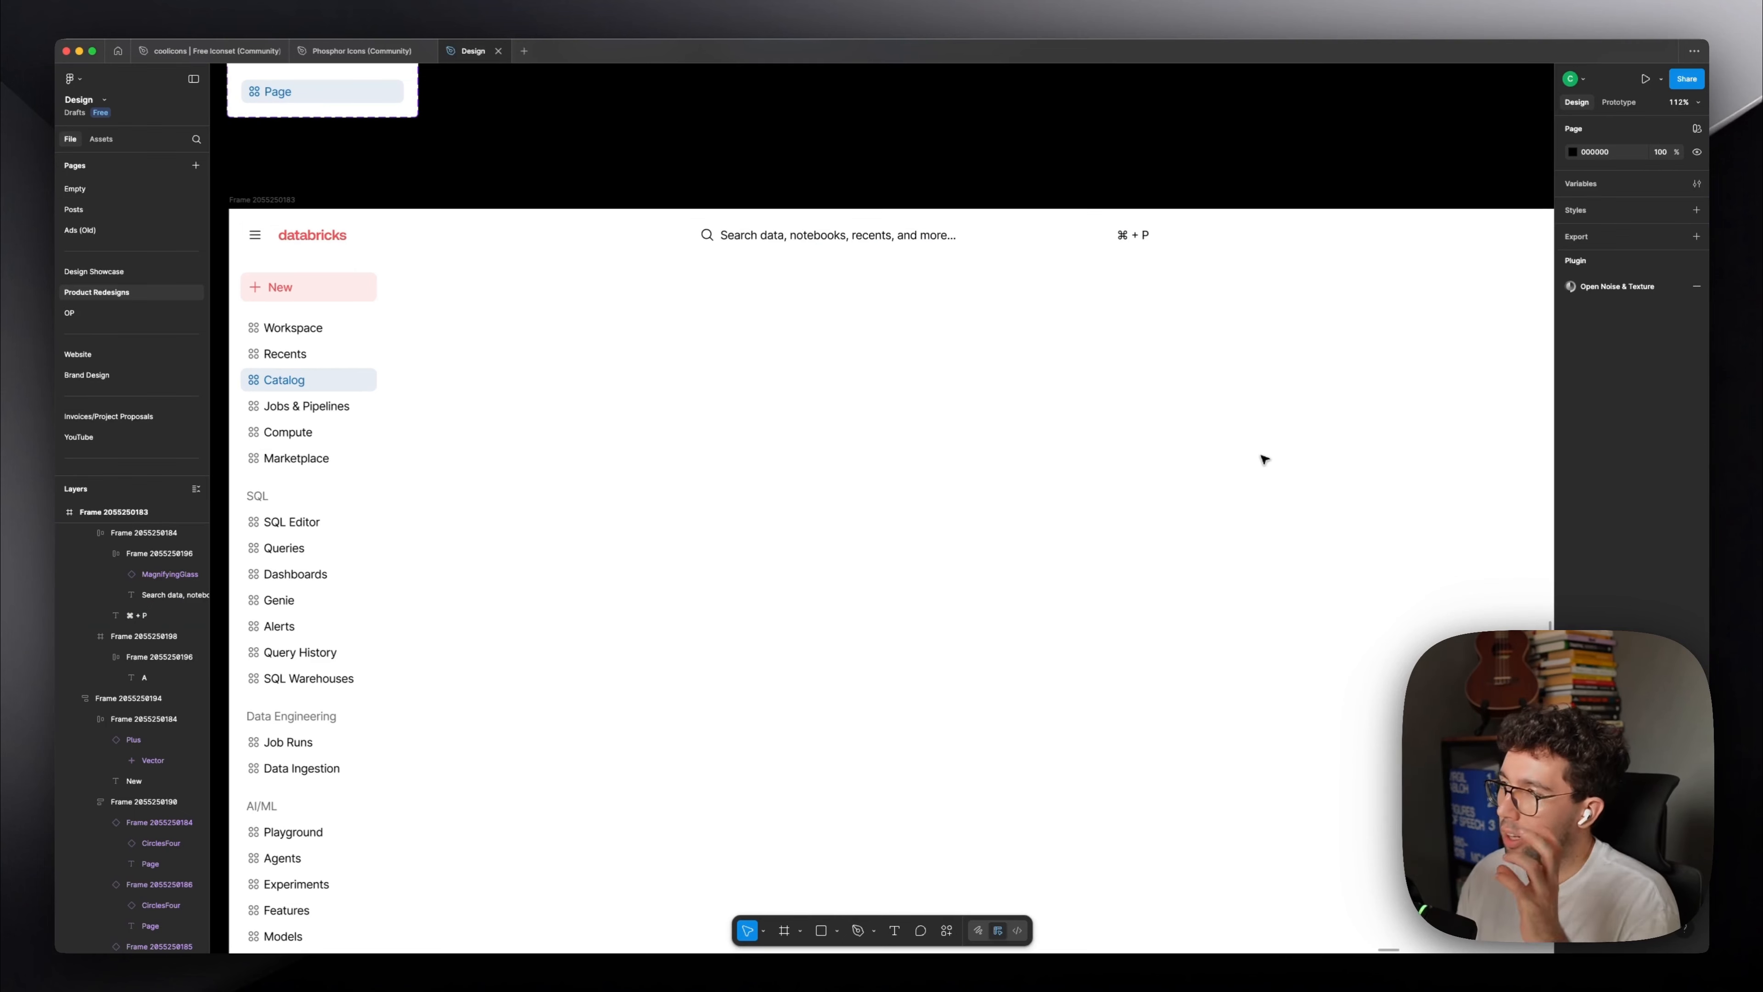
click(809, 246)
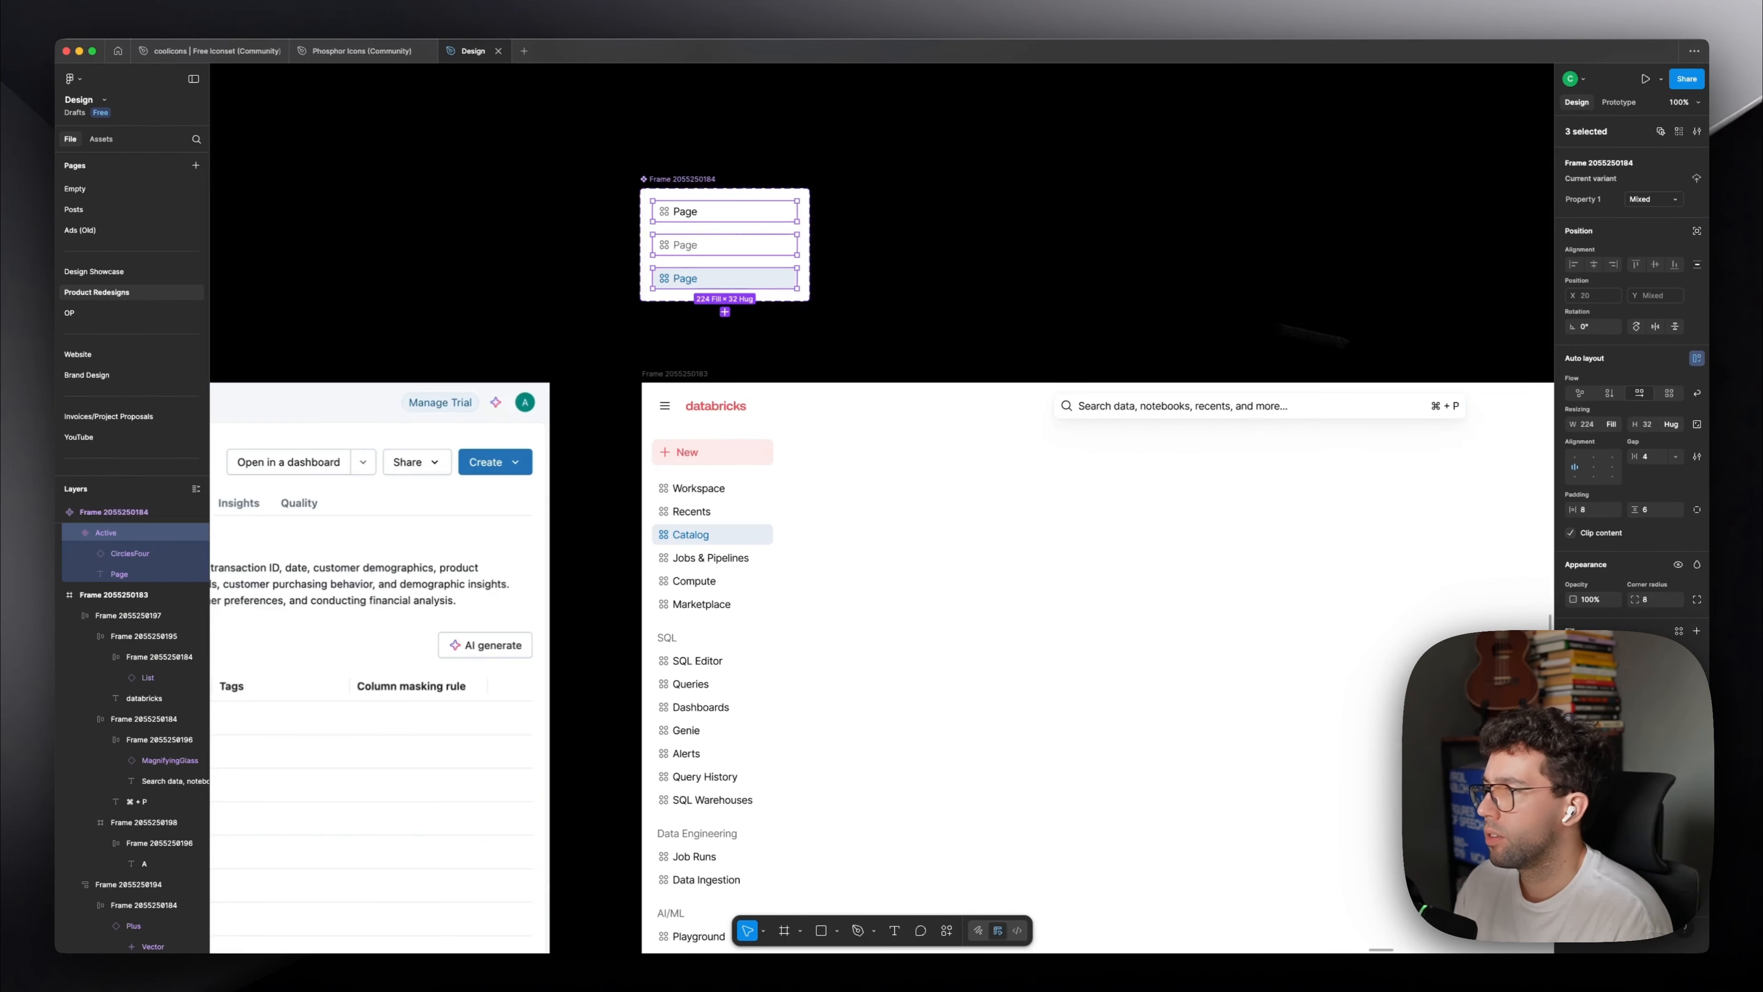
Increase the vertical padding of all three Page component variants.
click(1657, 514)
key(Return)
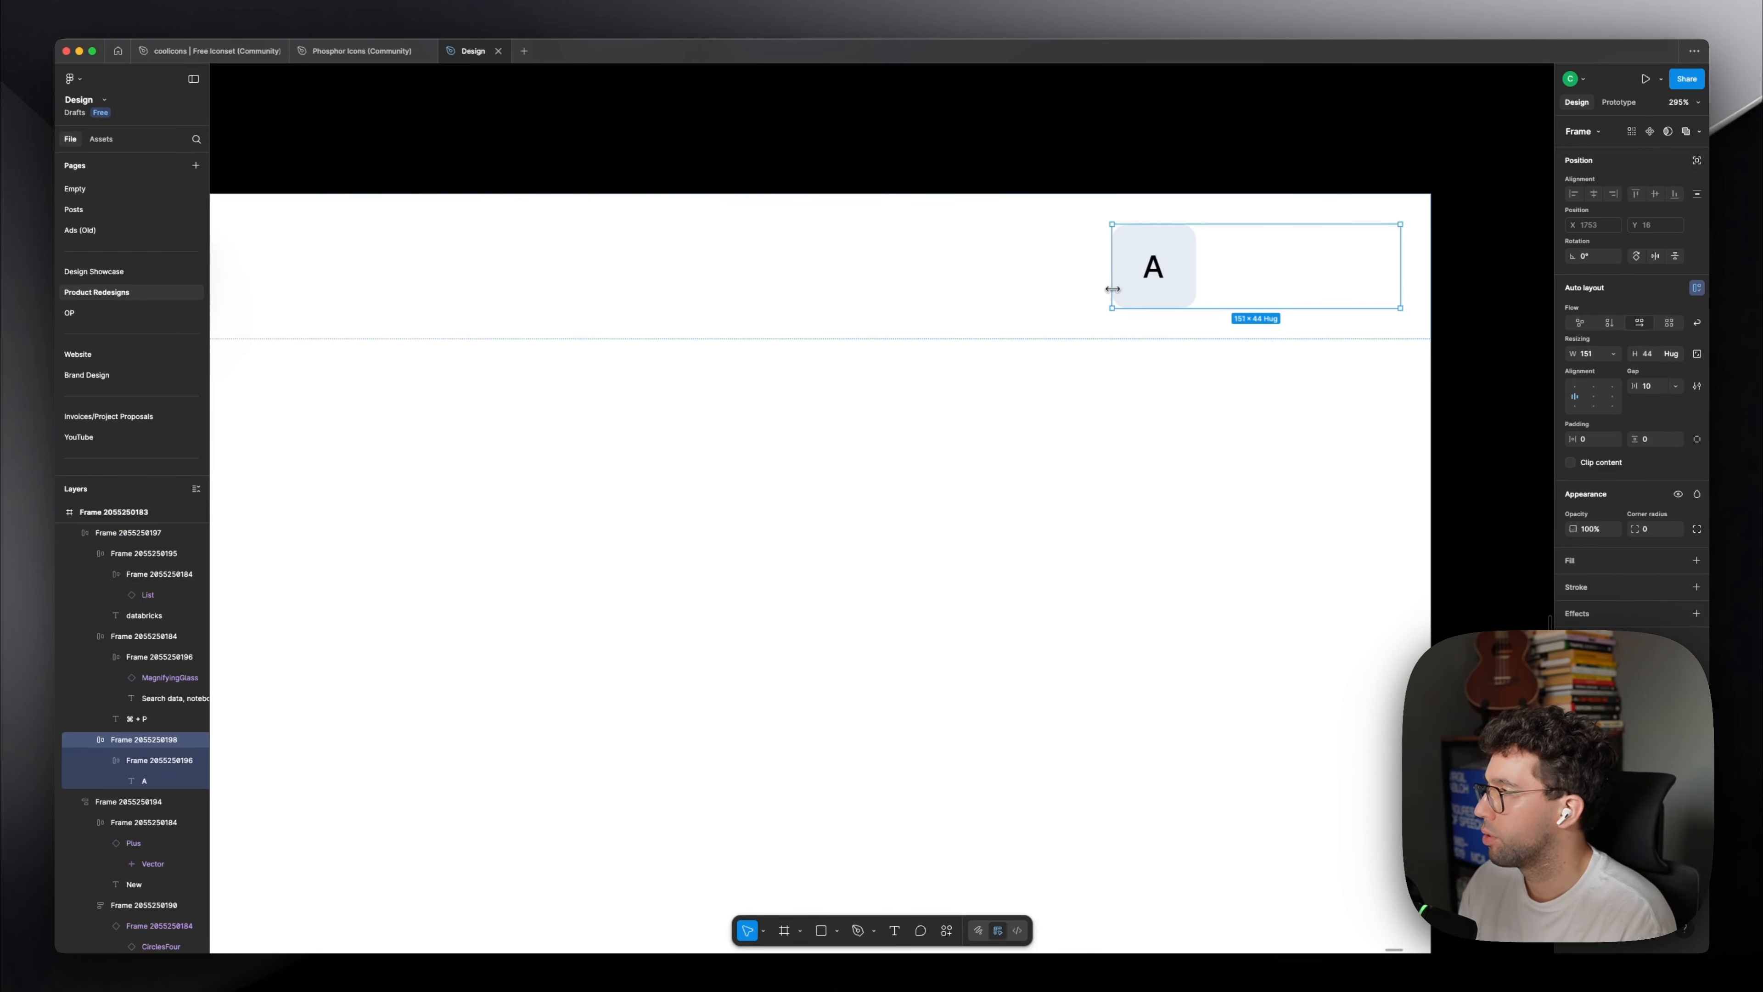
Align the avatar button to the right inside its 151-wide frame, matching the menu and wordmark group's width.
click(1612, 395)
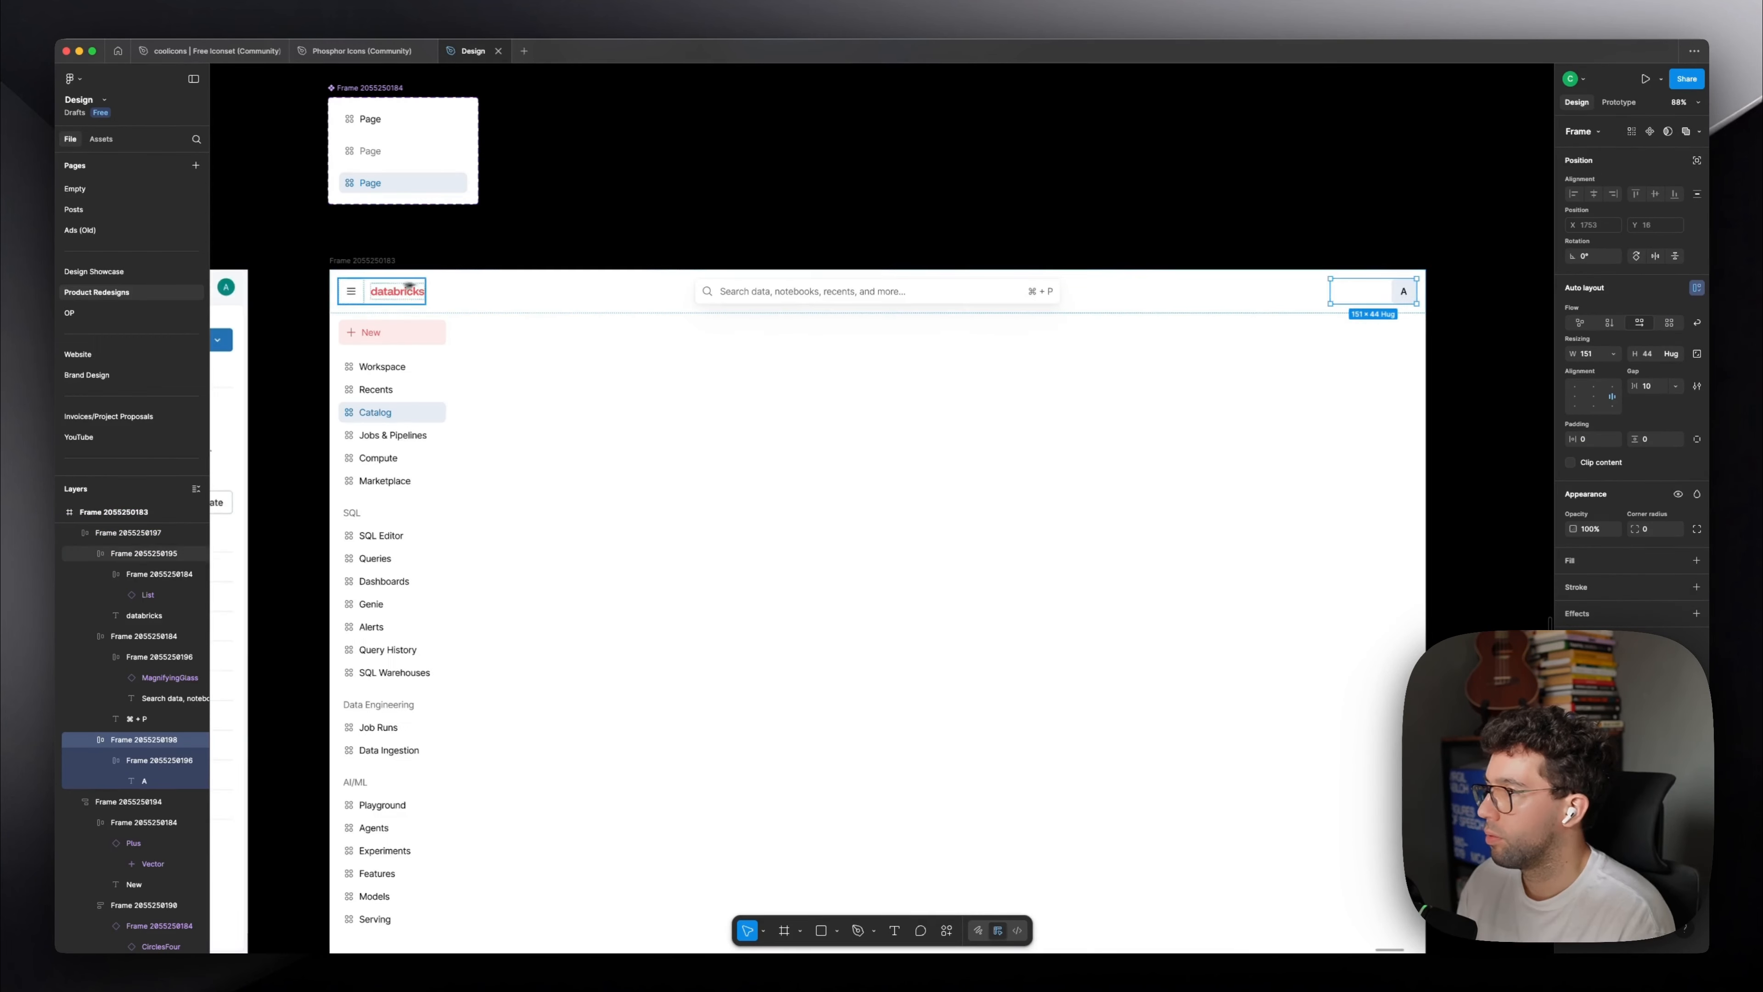
click(402, 287)
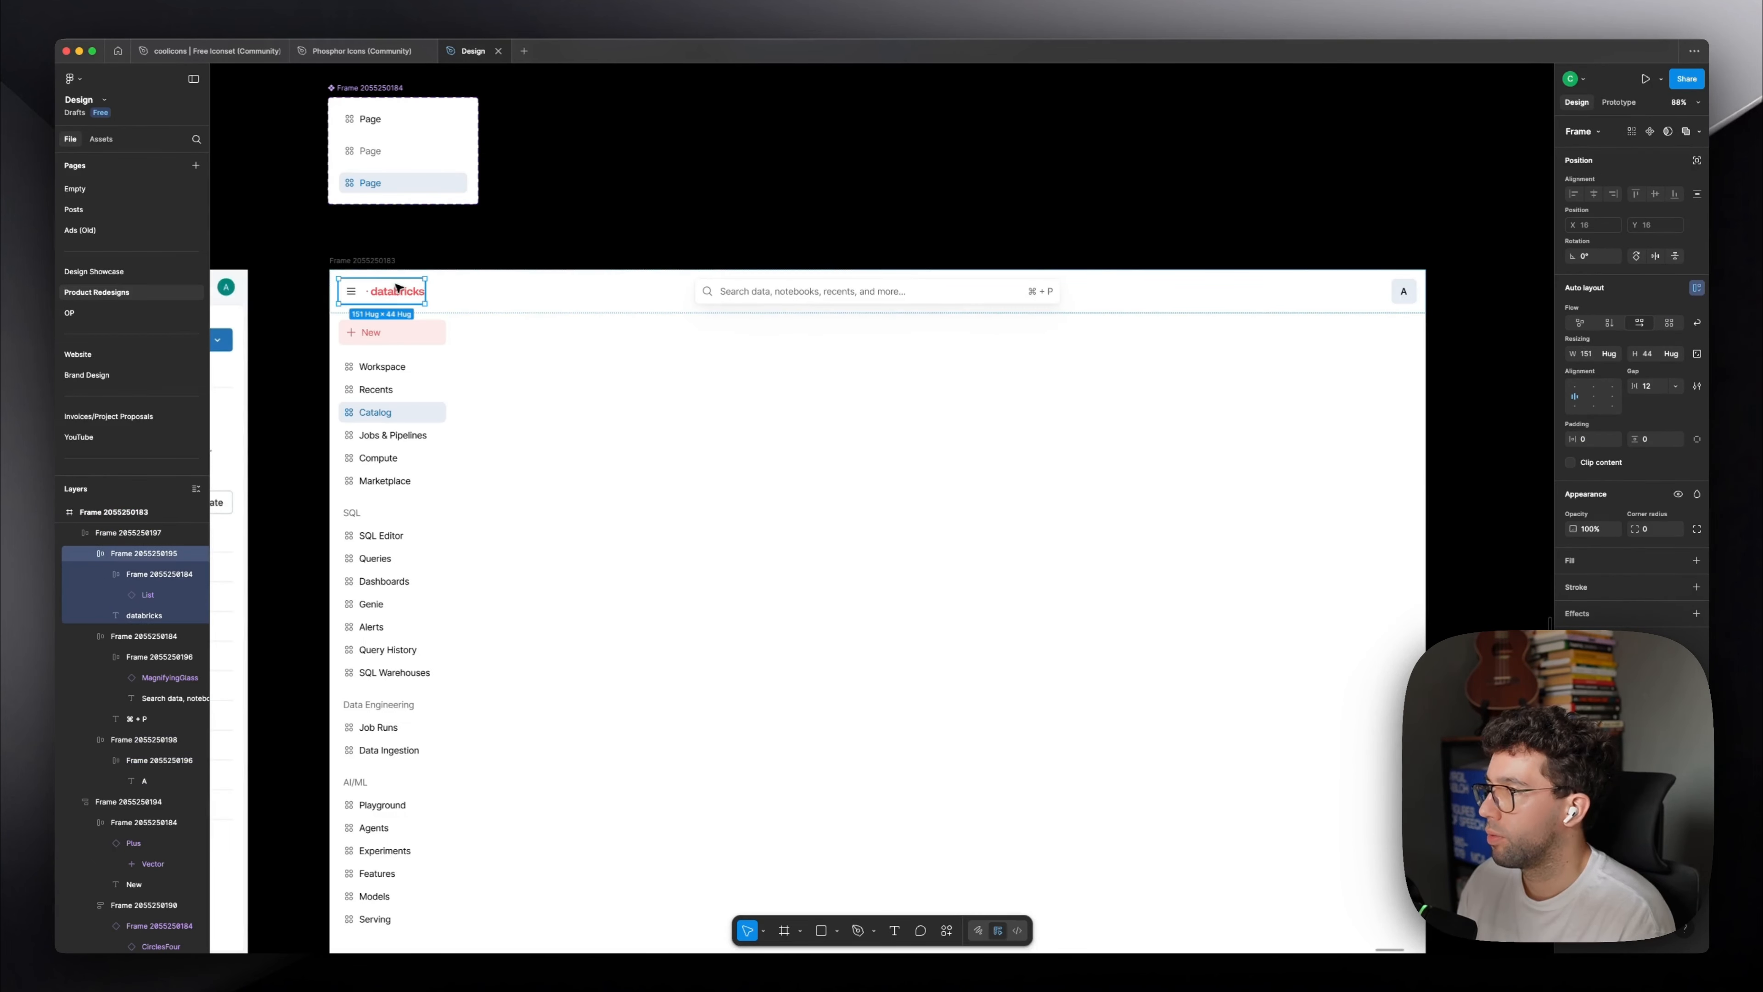
Set the header and sidebar padding to 12, with the sidebar directly below the header at Y 68 and its top padding at 0.
click(594, 299)
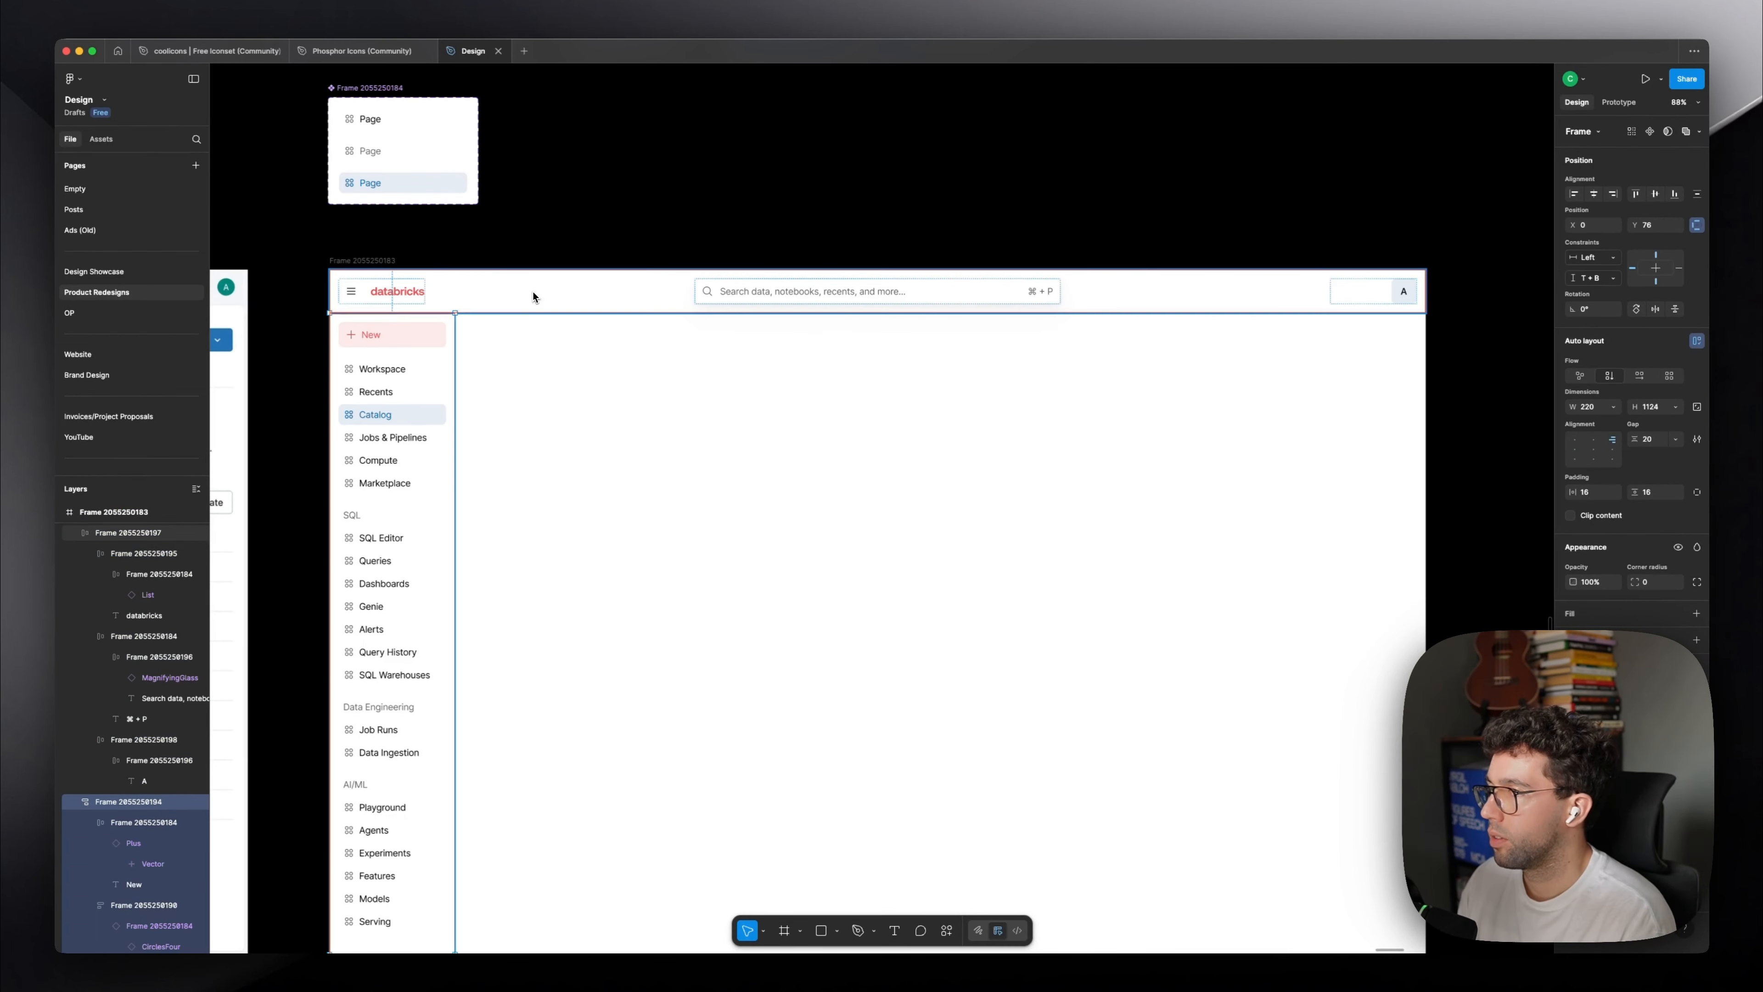
click(531, 294)
shift+click(392, 633)
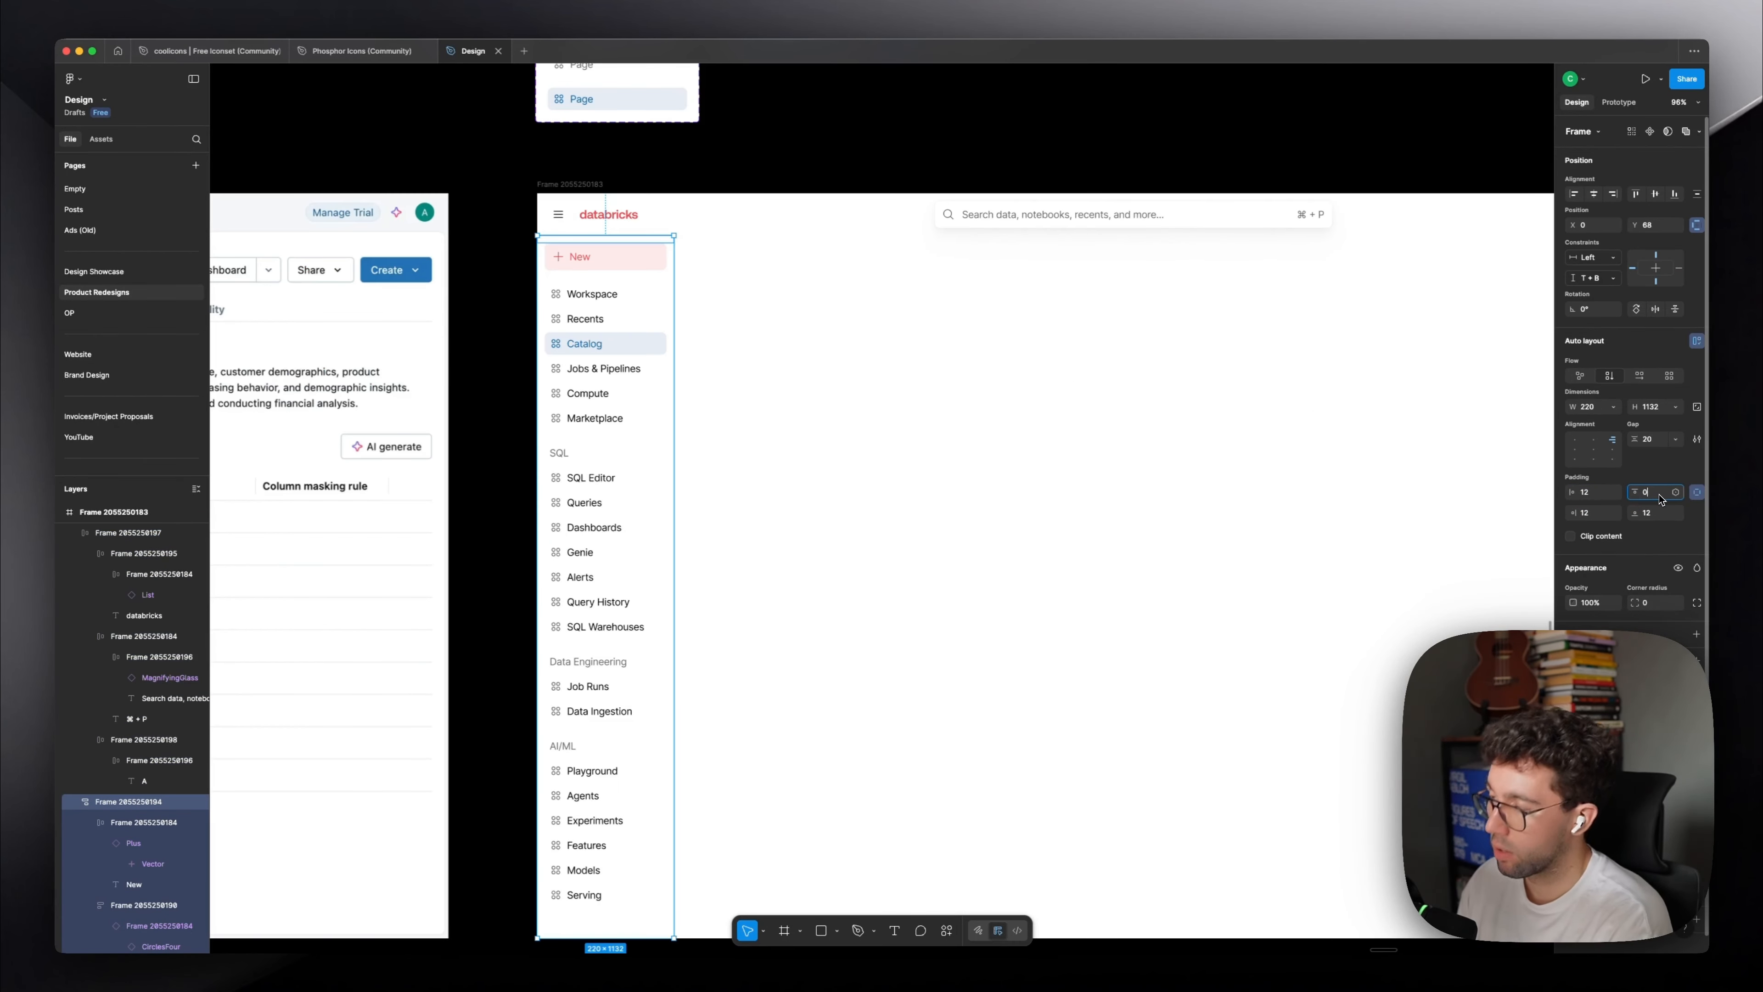
key(Return)
click(787, 288)
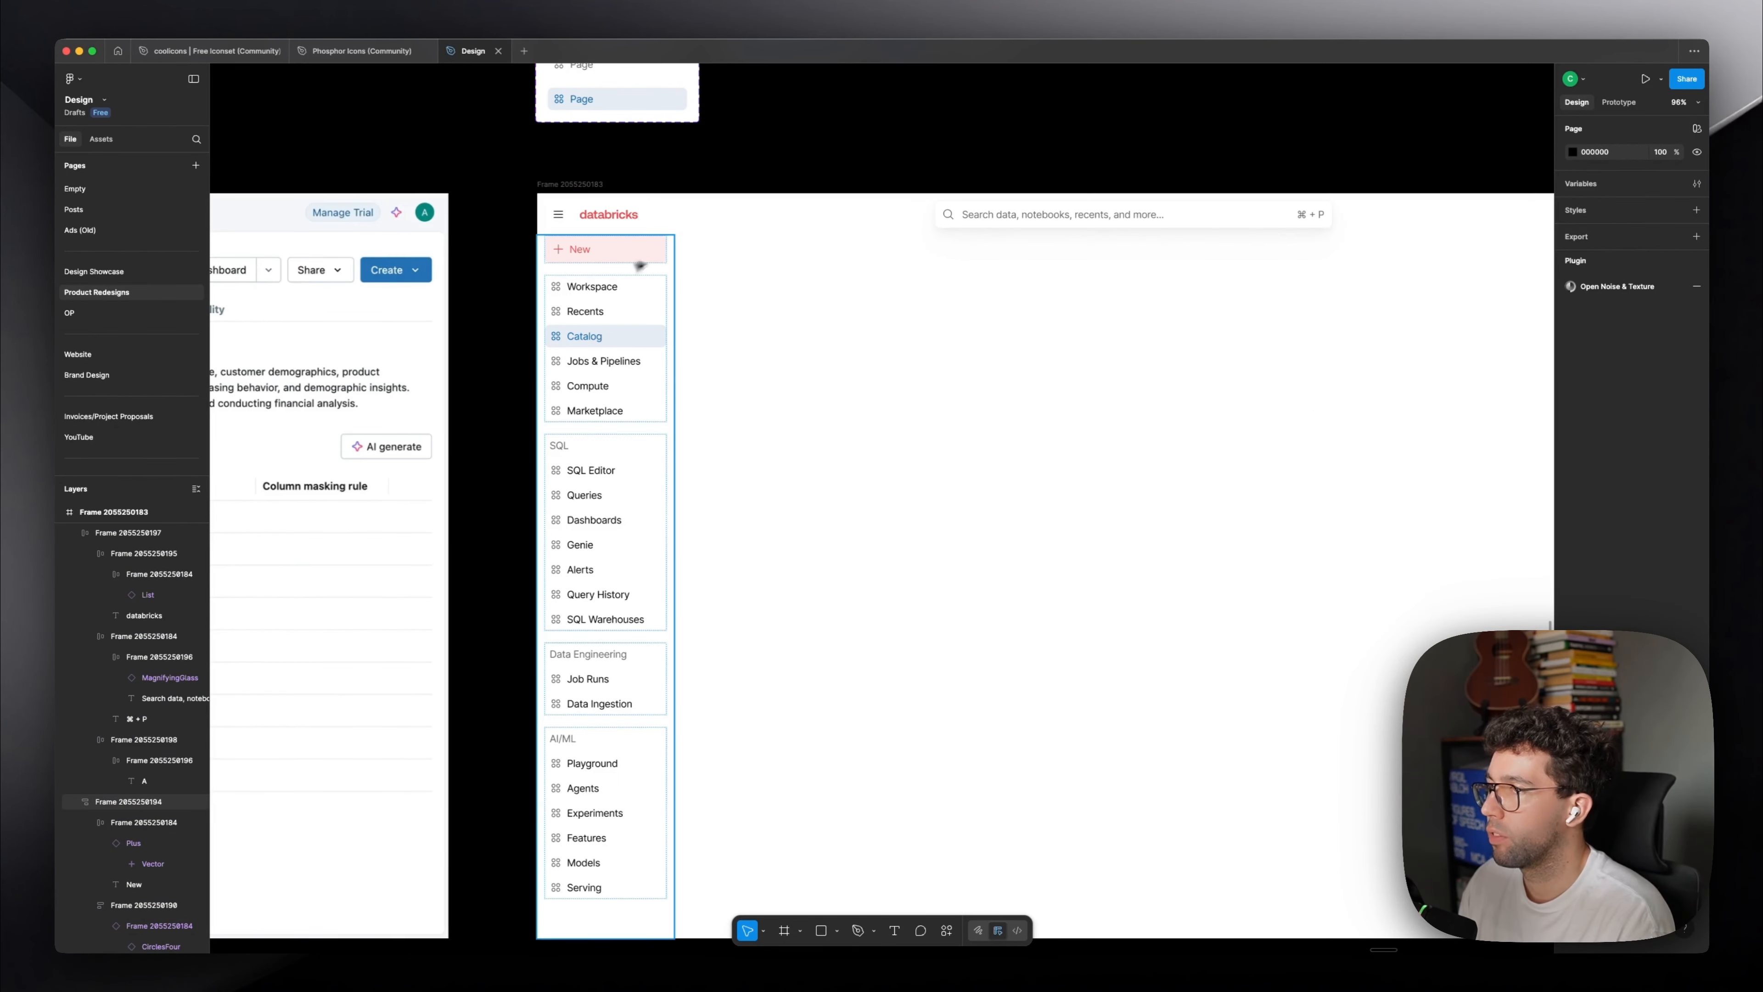
Set the vertical gap inside the four sidebar link groups to 0.
scroll(524, 284, down, 2)
double_click(557, 400)
shift+click(555, 306)
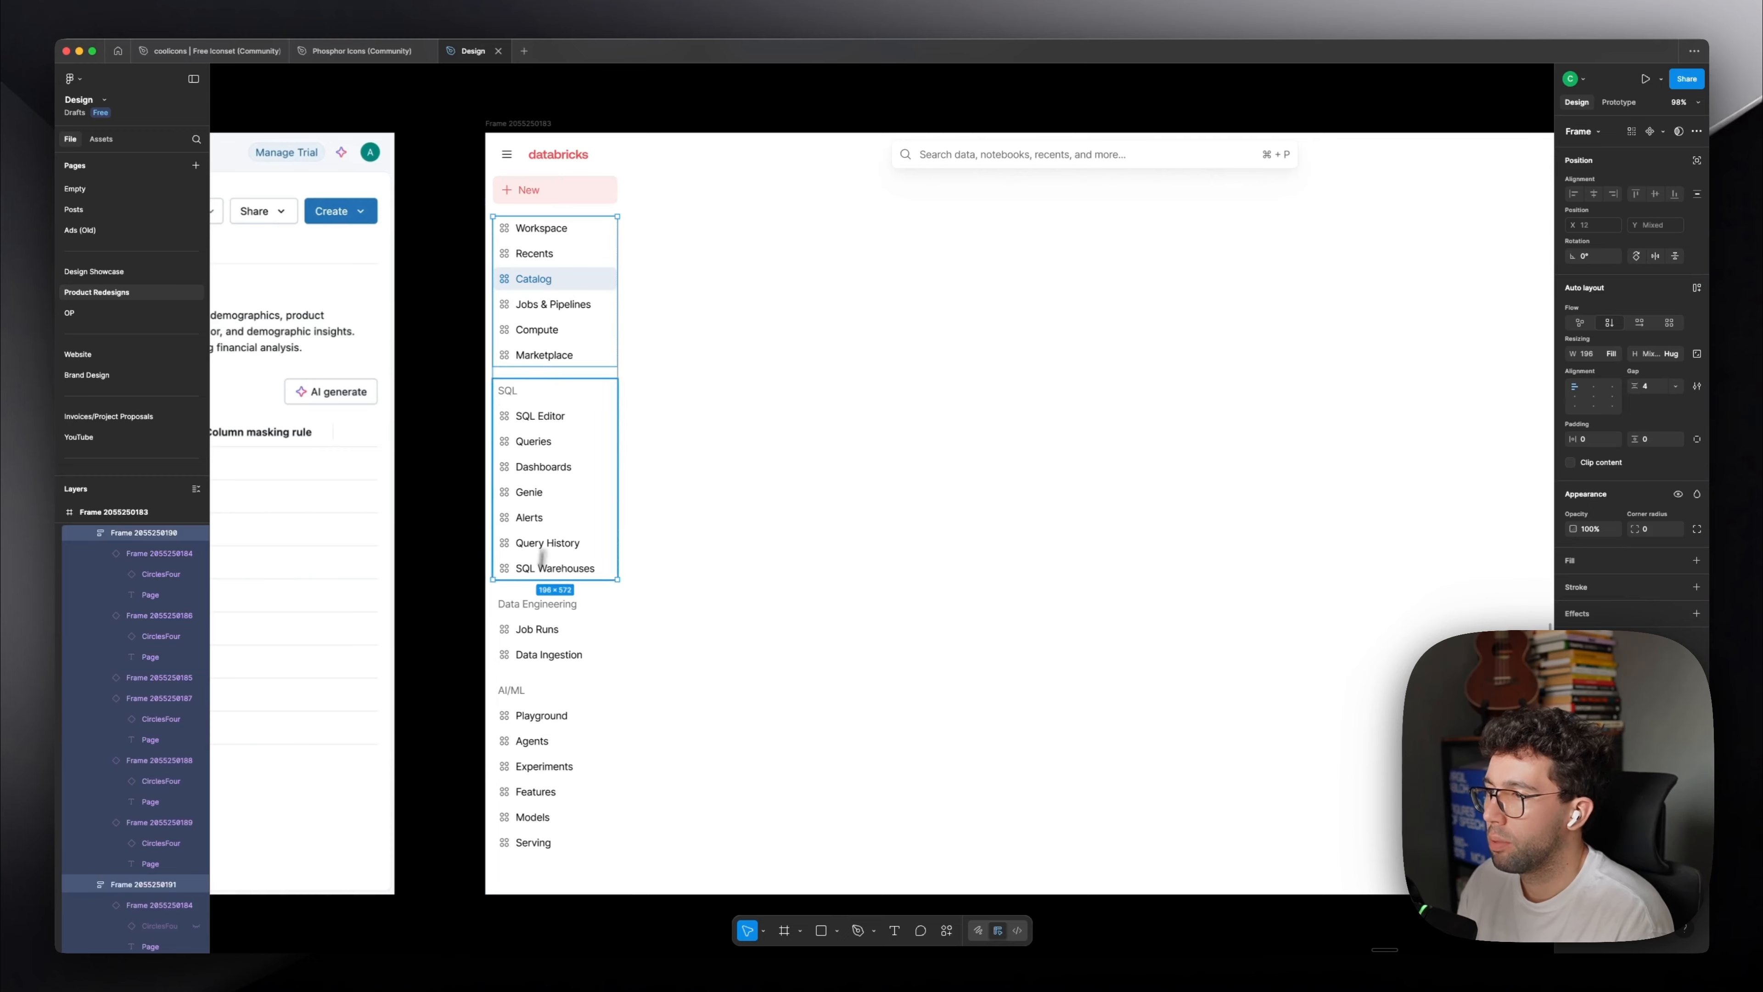
shift+click(548, 628)
shift+click(542, 741)
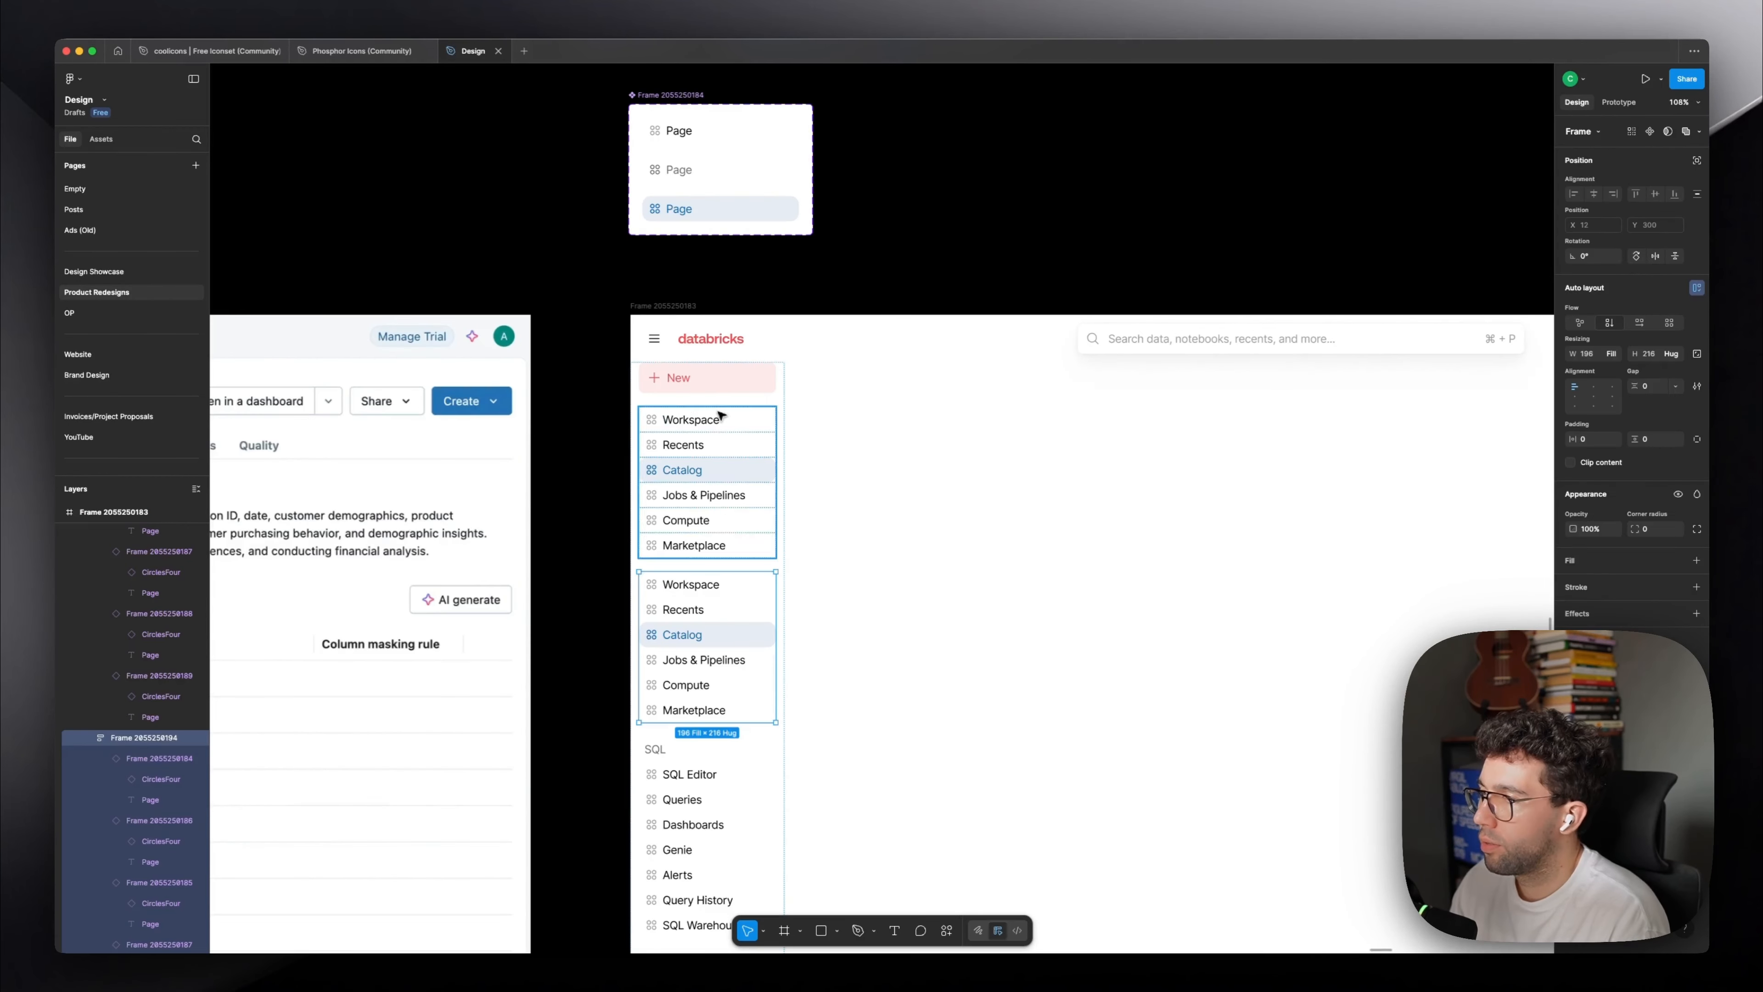
Rename the first two links at the top of the sidebar as New and Search.
double_click(704, 418)
text(New)
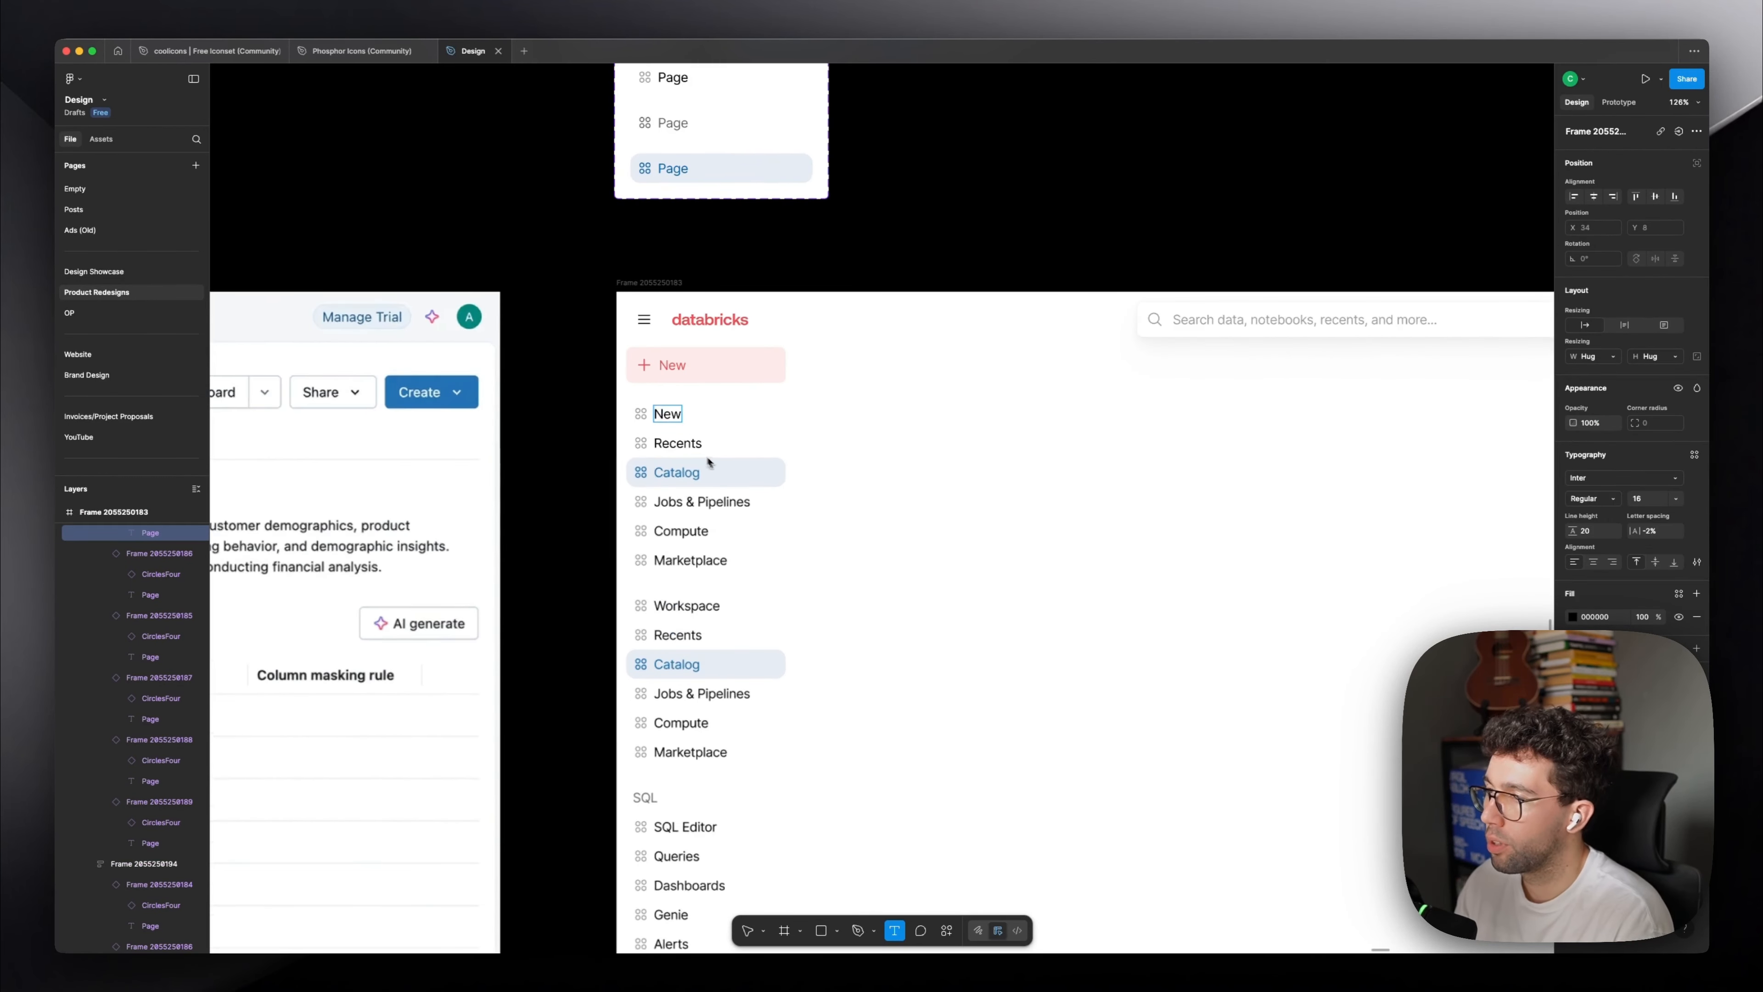
key(Escape)
key(Tab)
key(Return)
text(Search)
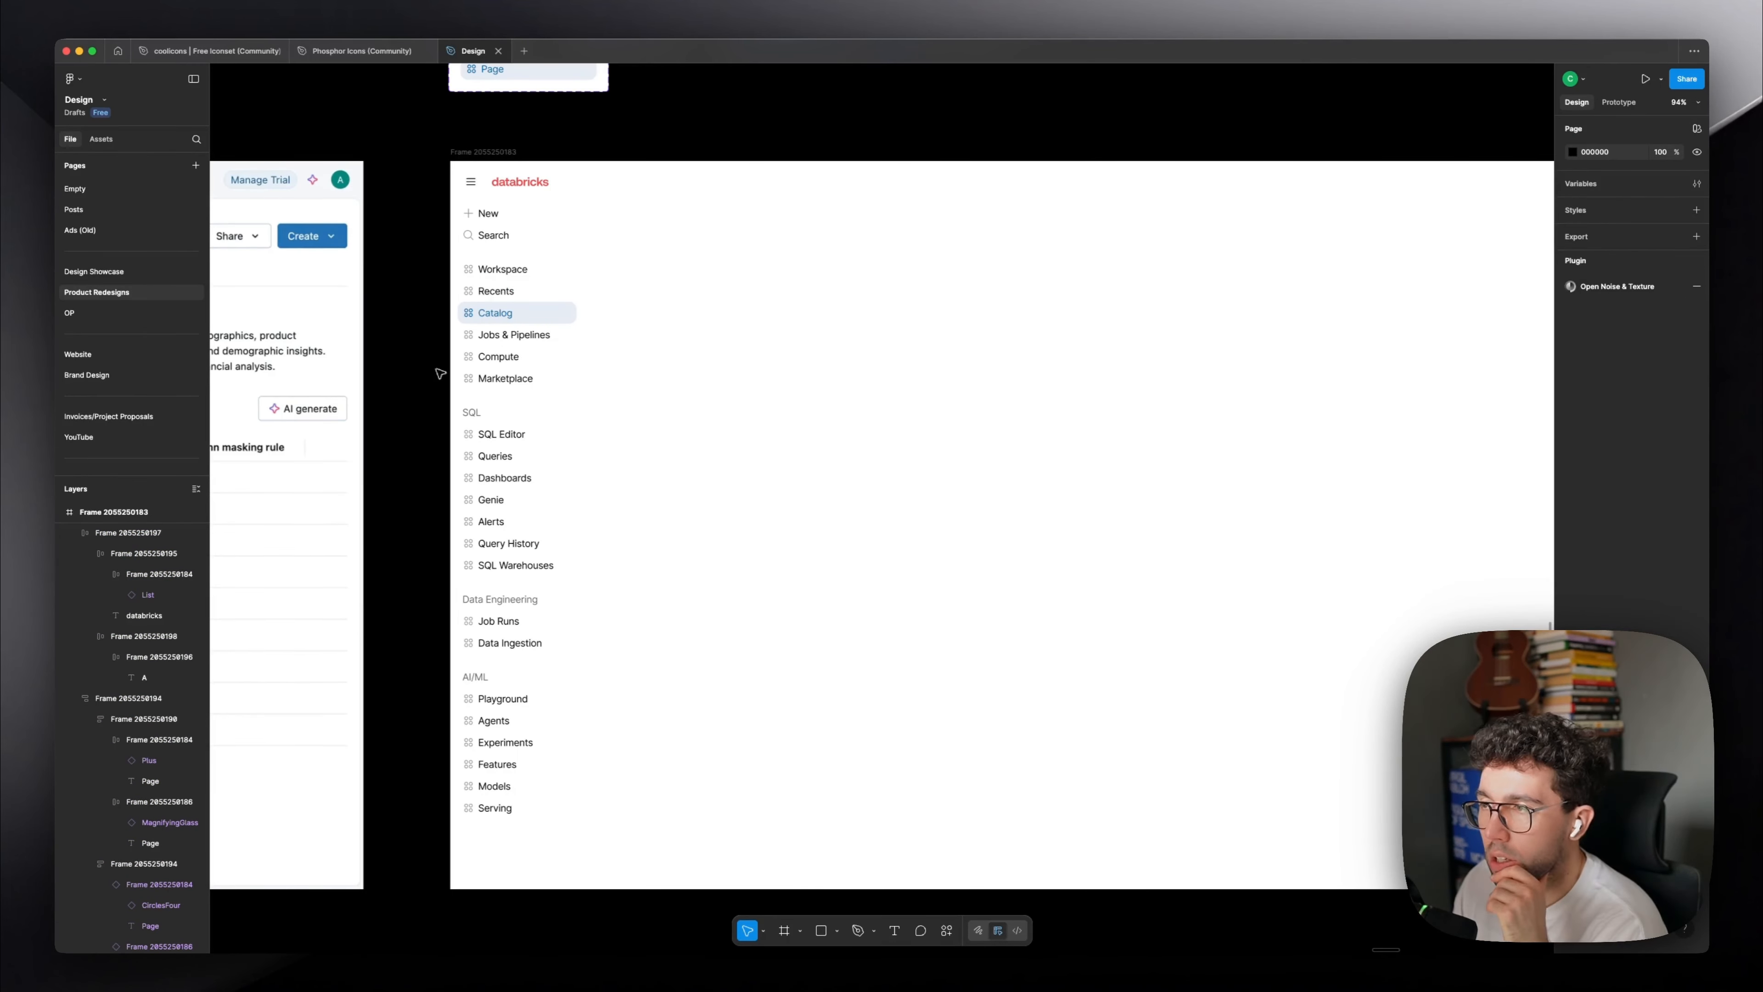
Reorder the header group so the databricks wordmark comes before the menu icon.
scroll(439, 374, right, 3)
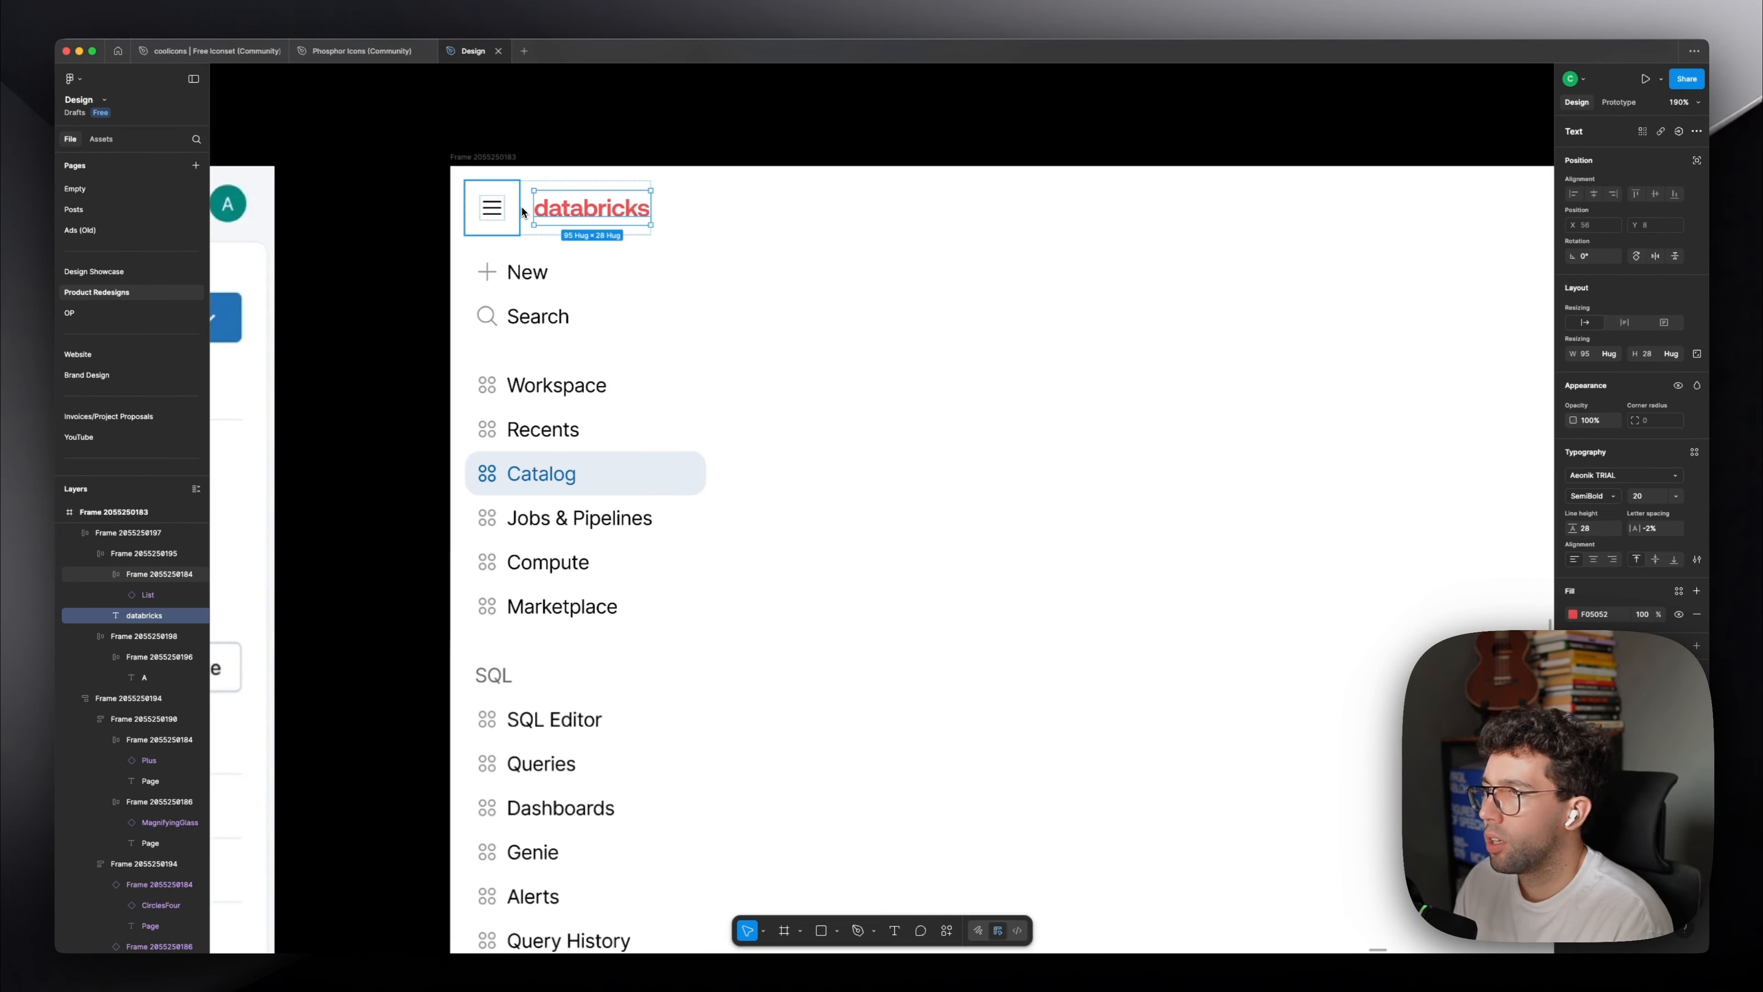
key(Left)
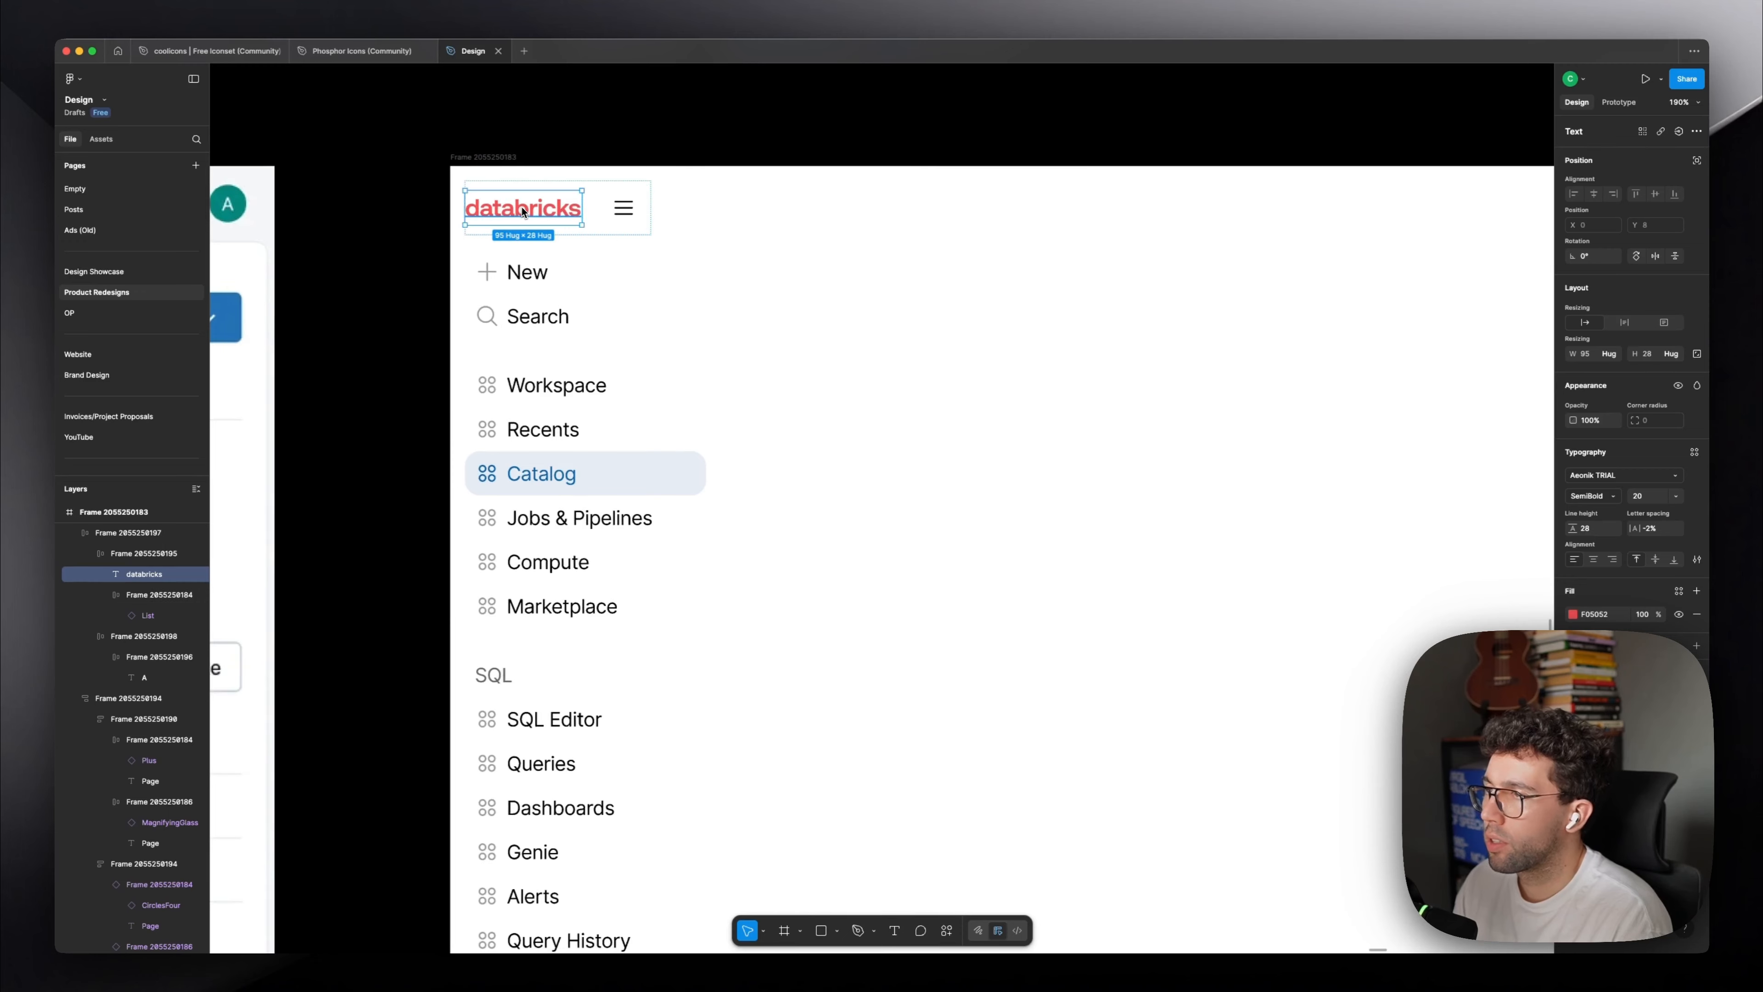
key(Escape)
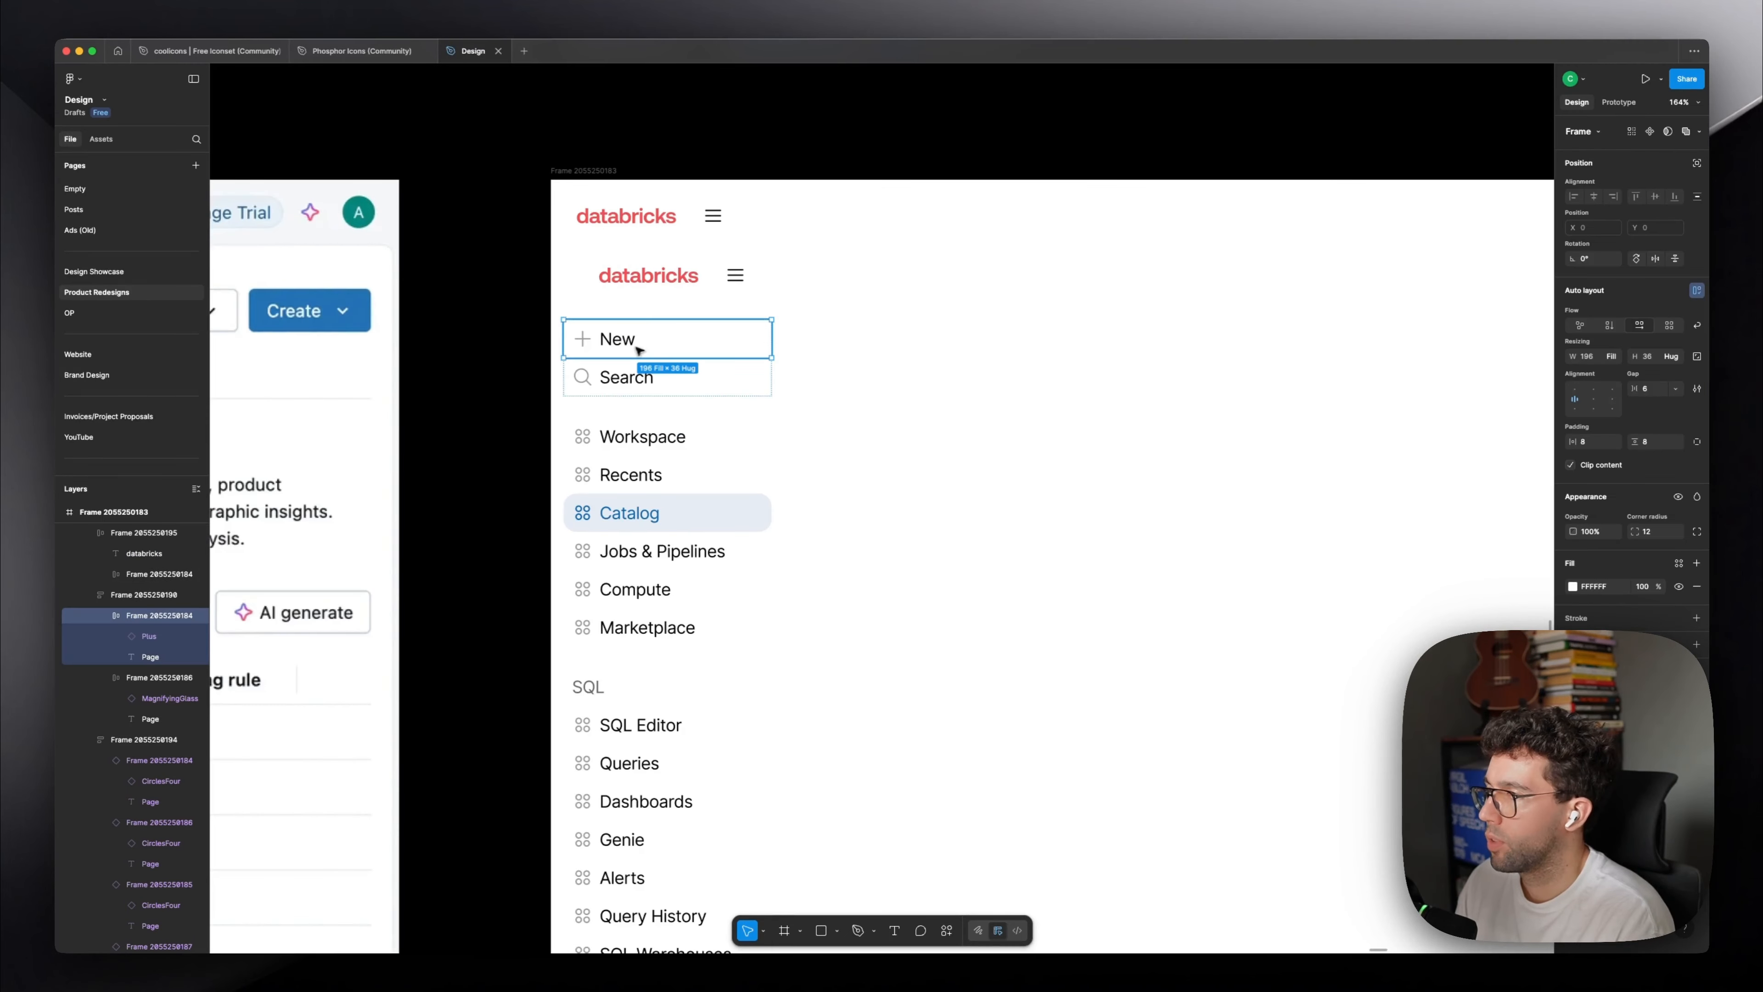
Keep the wordmark and menu row as the sidebar's first item, remove the separate header, and left-align the row's contents.
scroll(635, 342, up, 3)
click(712, 263)
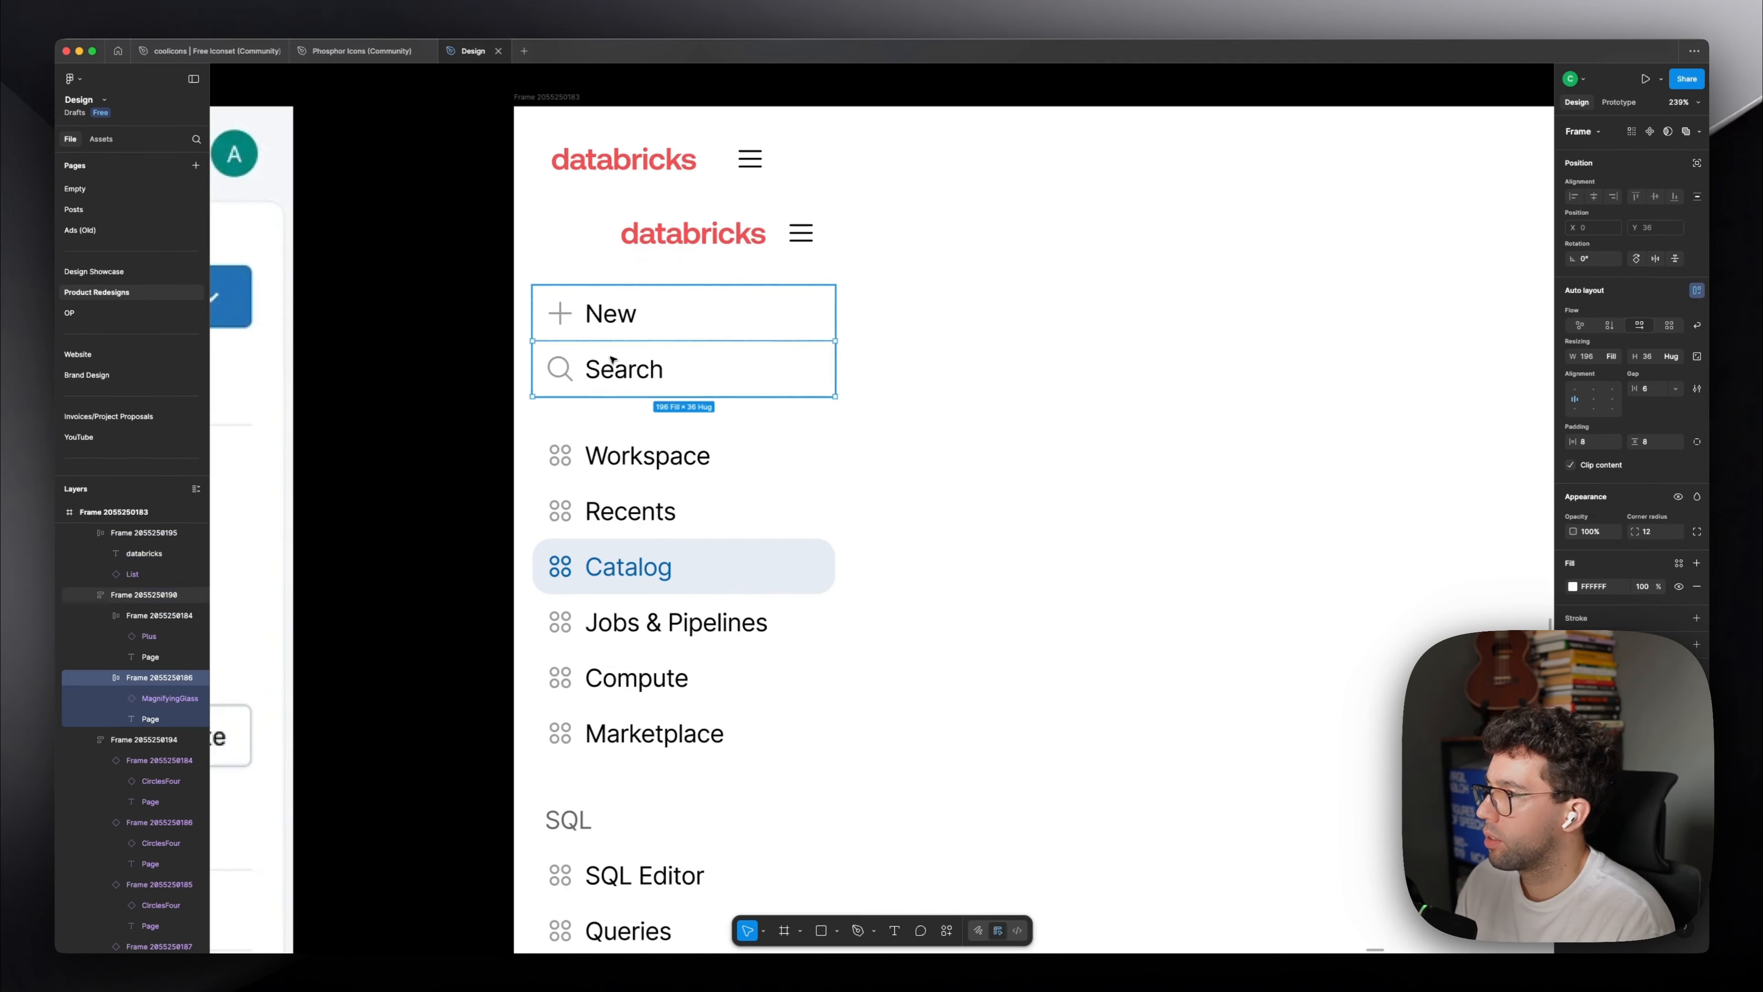
click(722, 256)
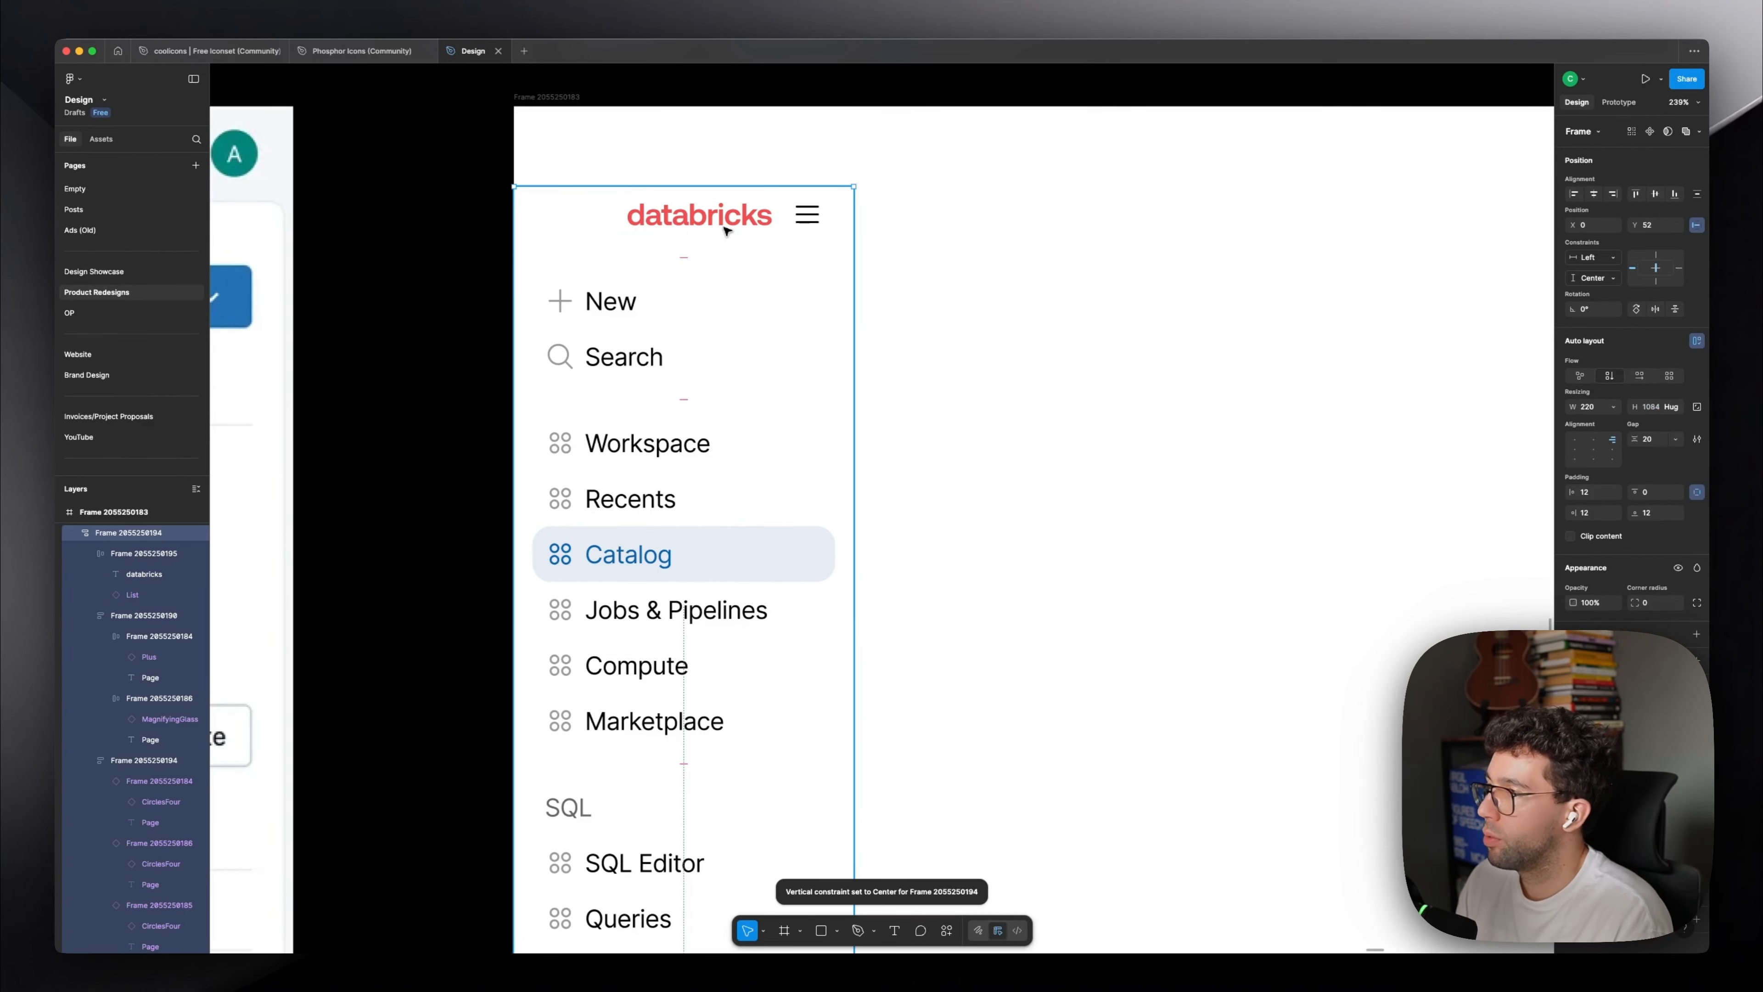
double_click(735, 220)
key(alt+a)
click(898, 271)
double_click(798, 223)
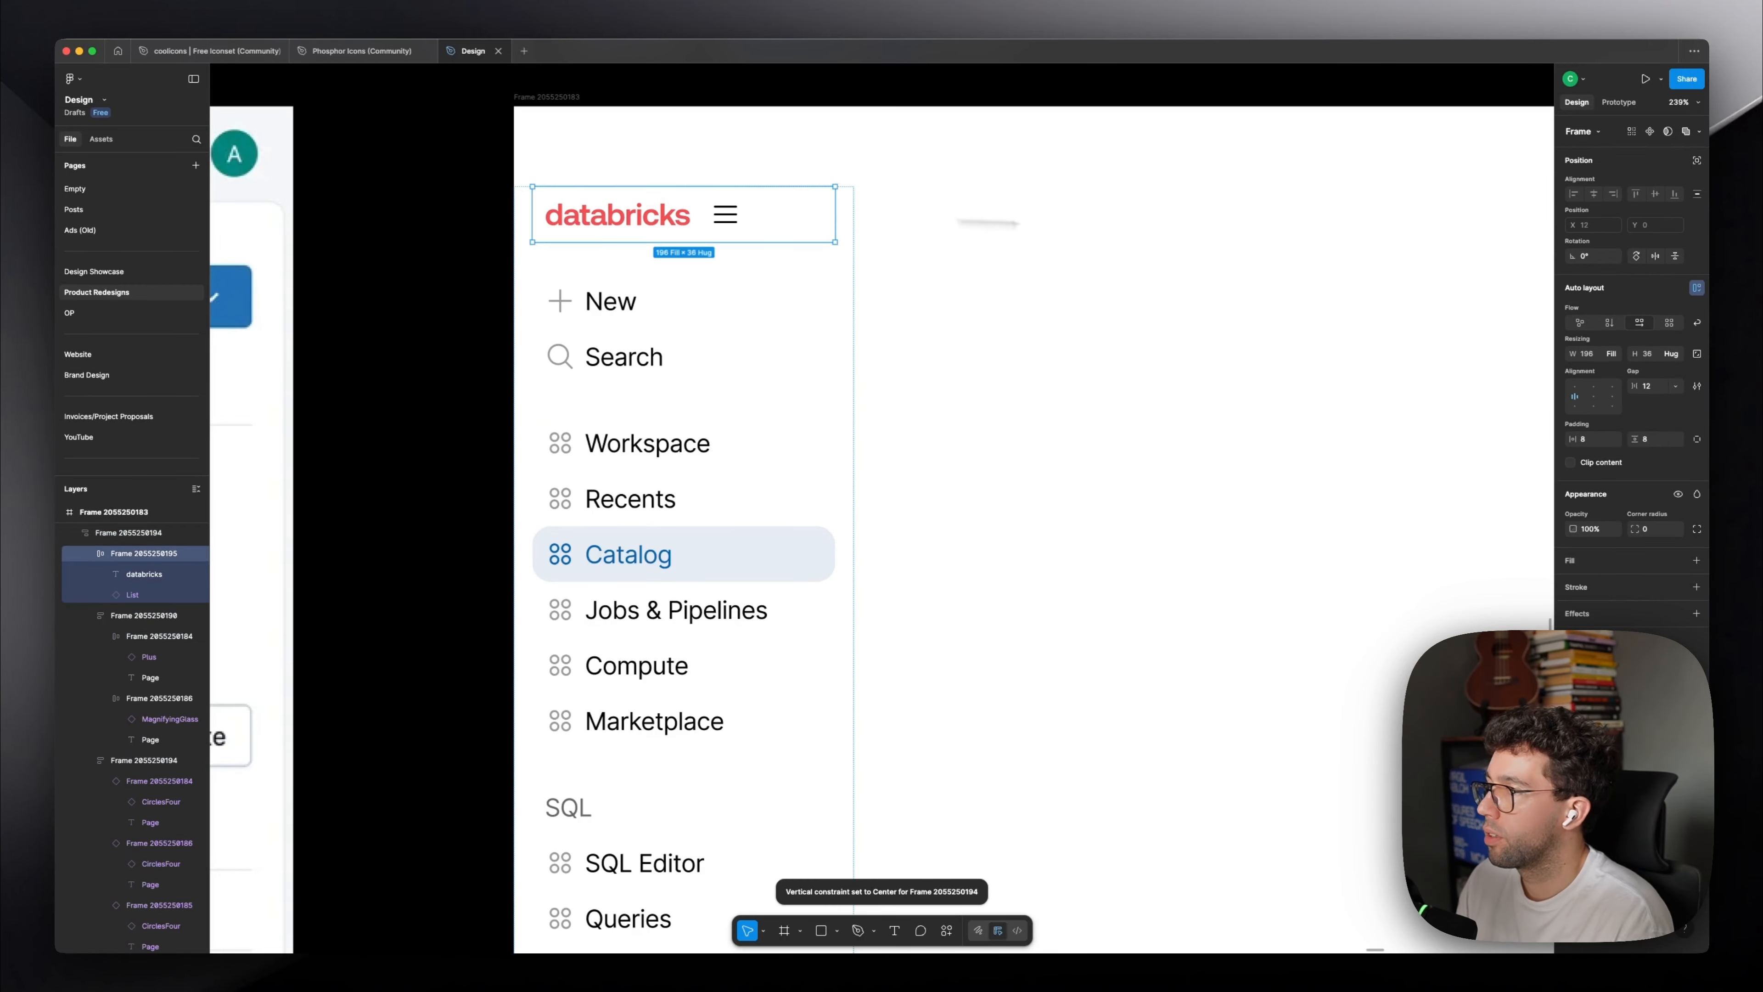
Set the gap of the wordmark and menu row to auto so its two items spread across the row.
click(1661, 389)
text(auto)
key(Return)
key(Escape)
scroll(783, 190, down, 5)
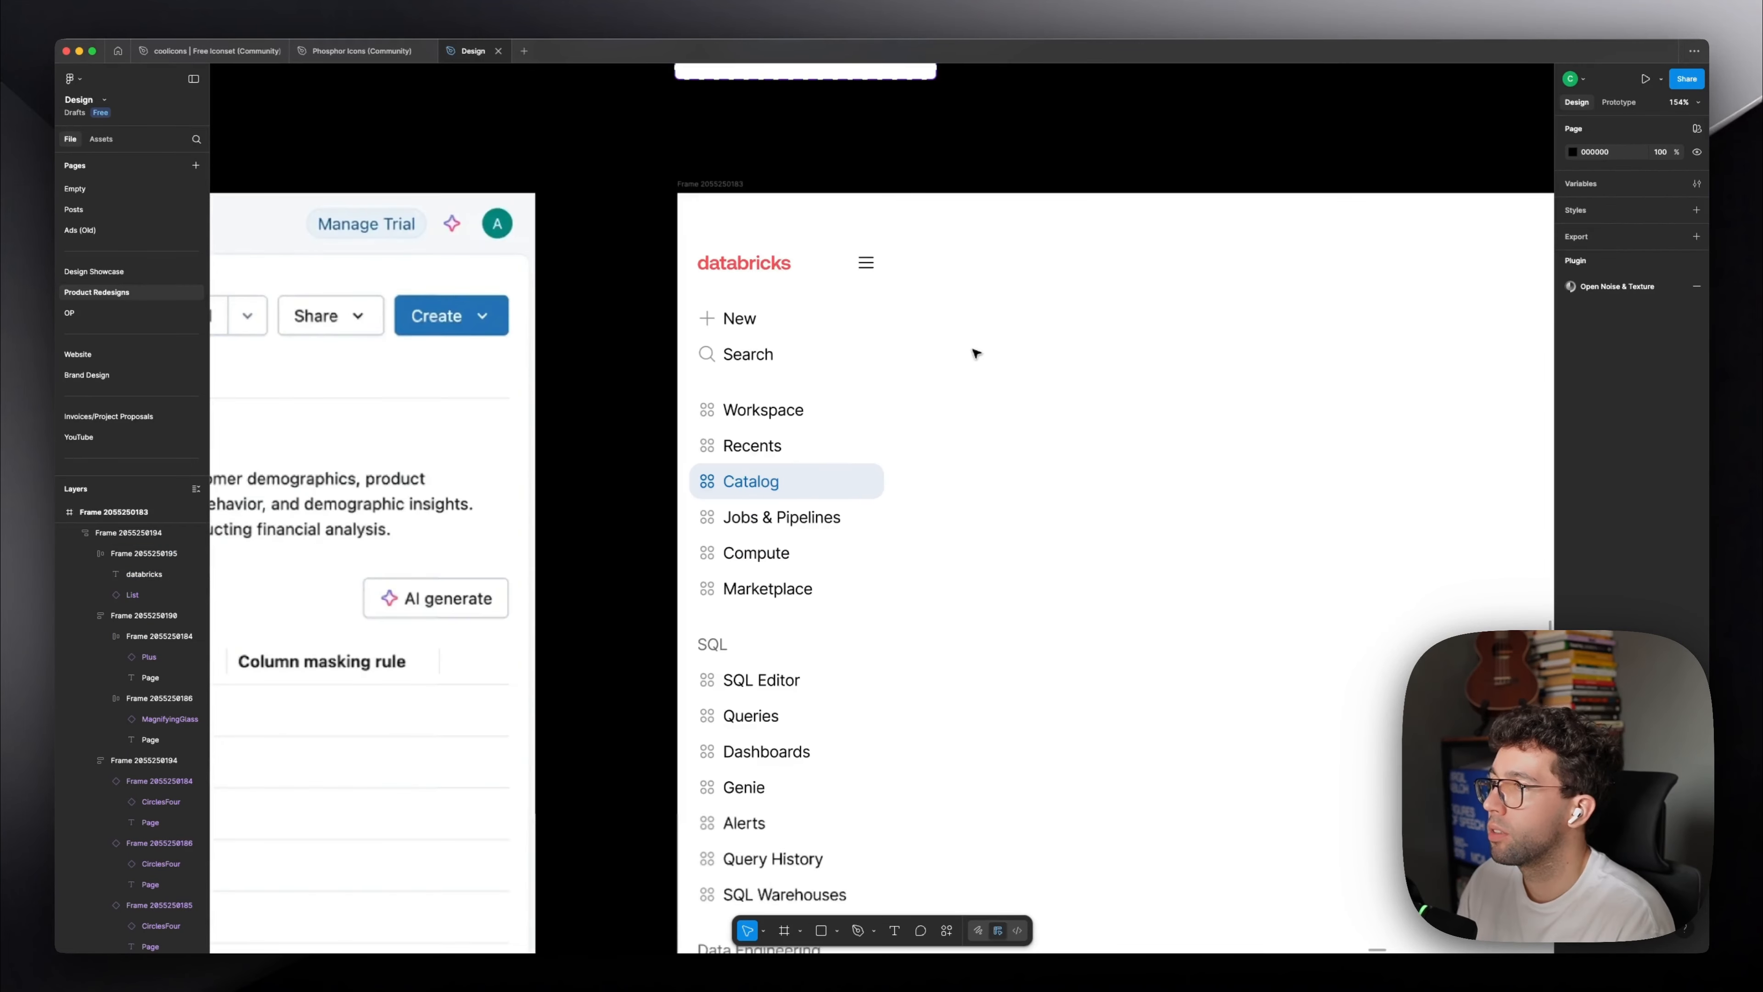
Enter a placeholder user's full name in the row below the sidebar's last link group.
scroll(693, 132, down, 5)
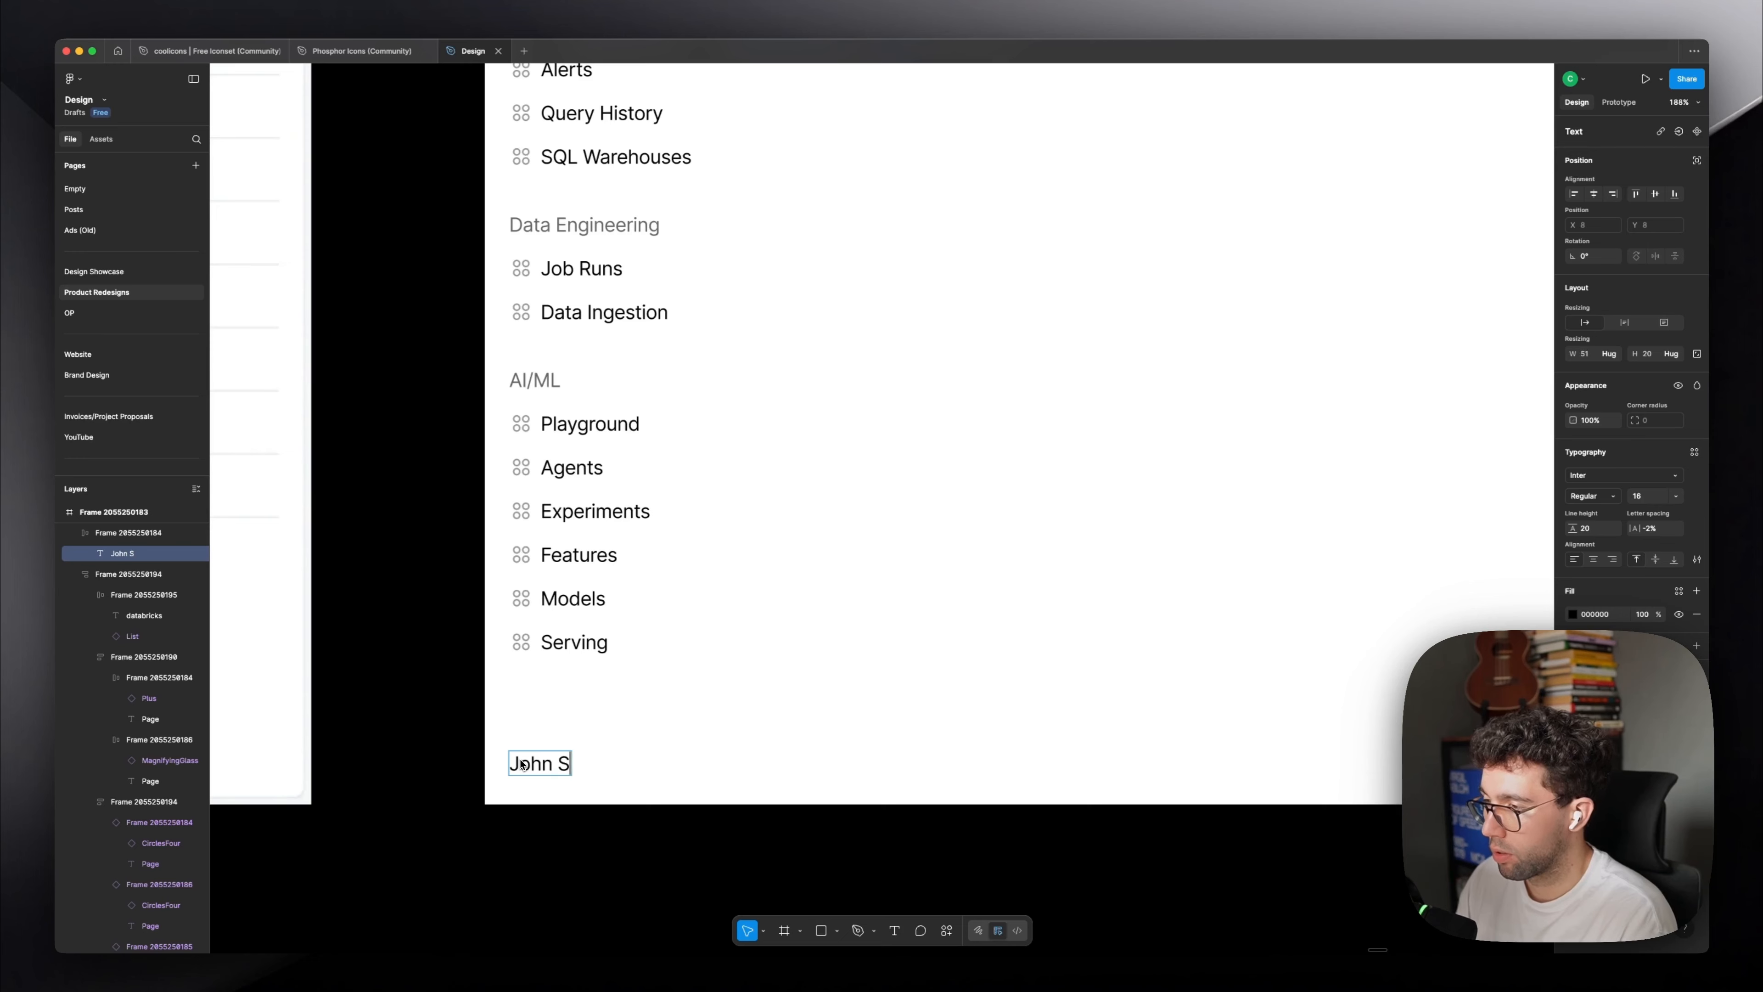
text(mith)
key(Escape)
key(Escape)
scroll(1208, 580, down, 2)
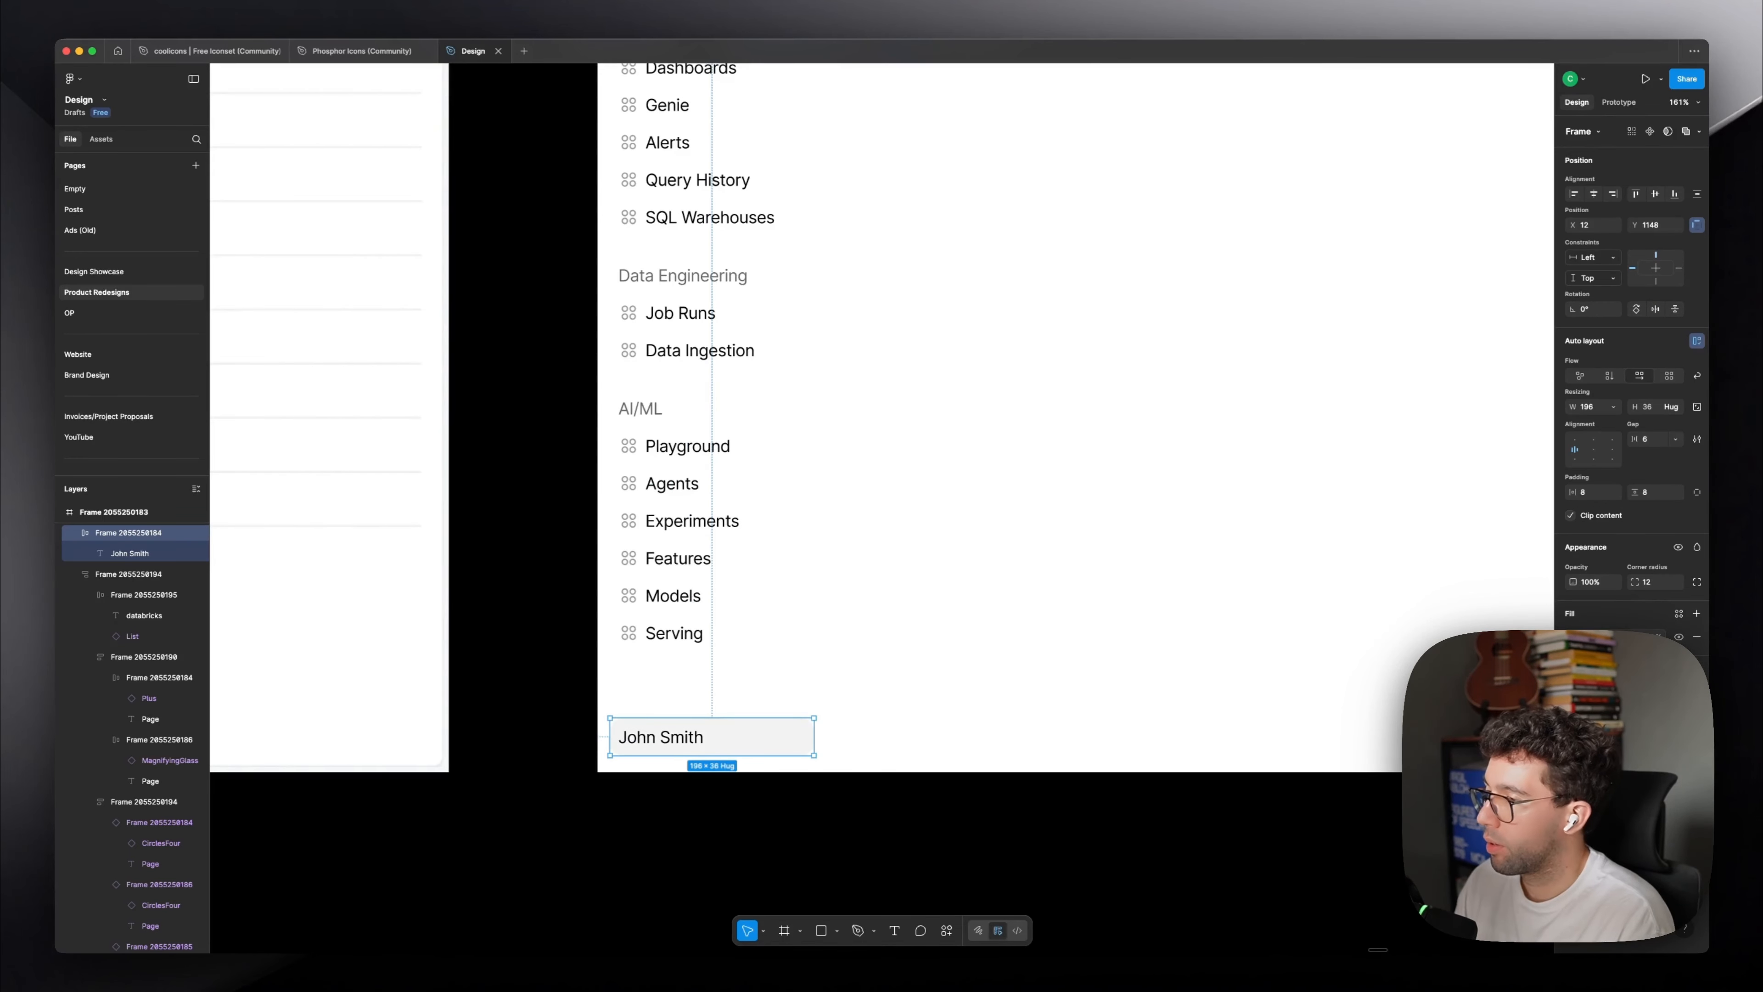
Wrap the user row in an auto layout frame with horizontal and vertical padding of 12 and a gap of 0.
scroll(637, 819, down, 5)
key(shift+a)
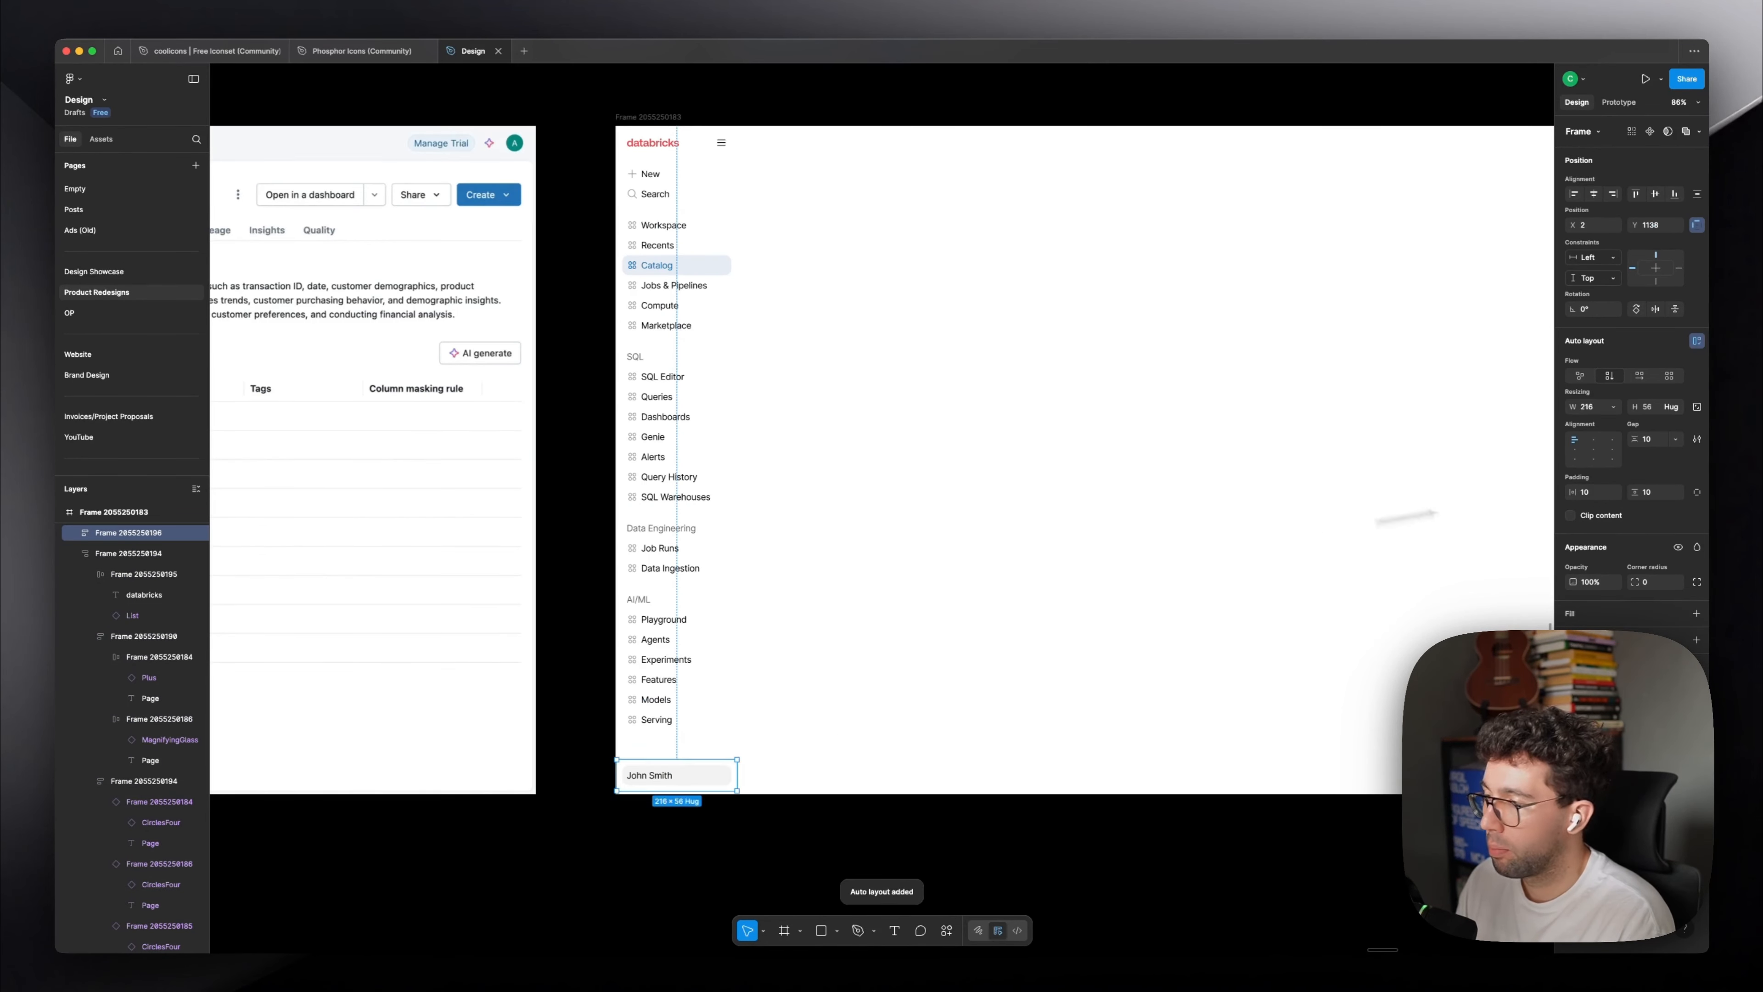
click(1592, 492)
text(12)
key(Tab)
text(12)
key(Return)
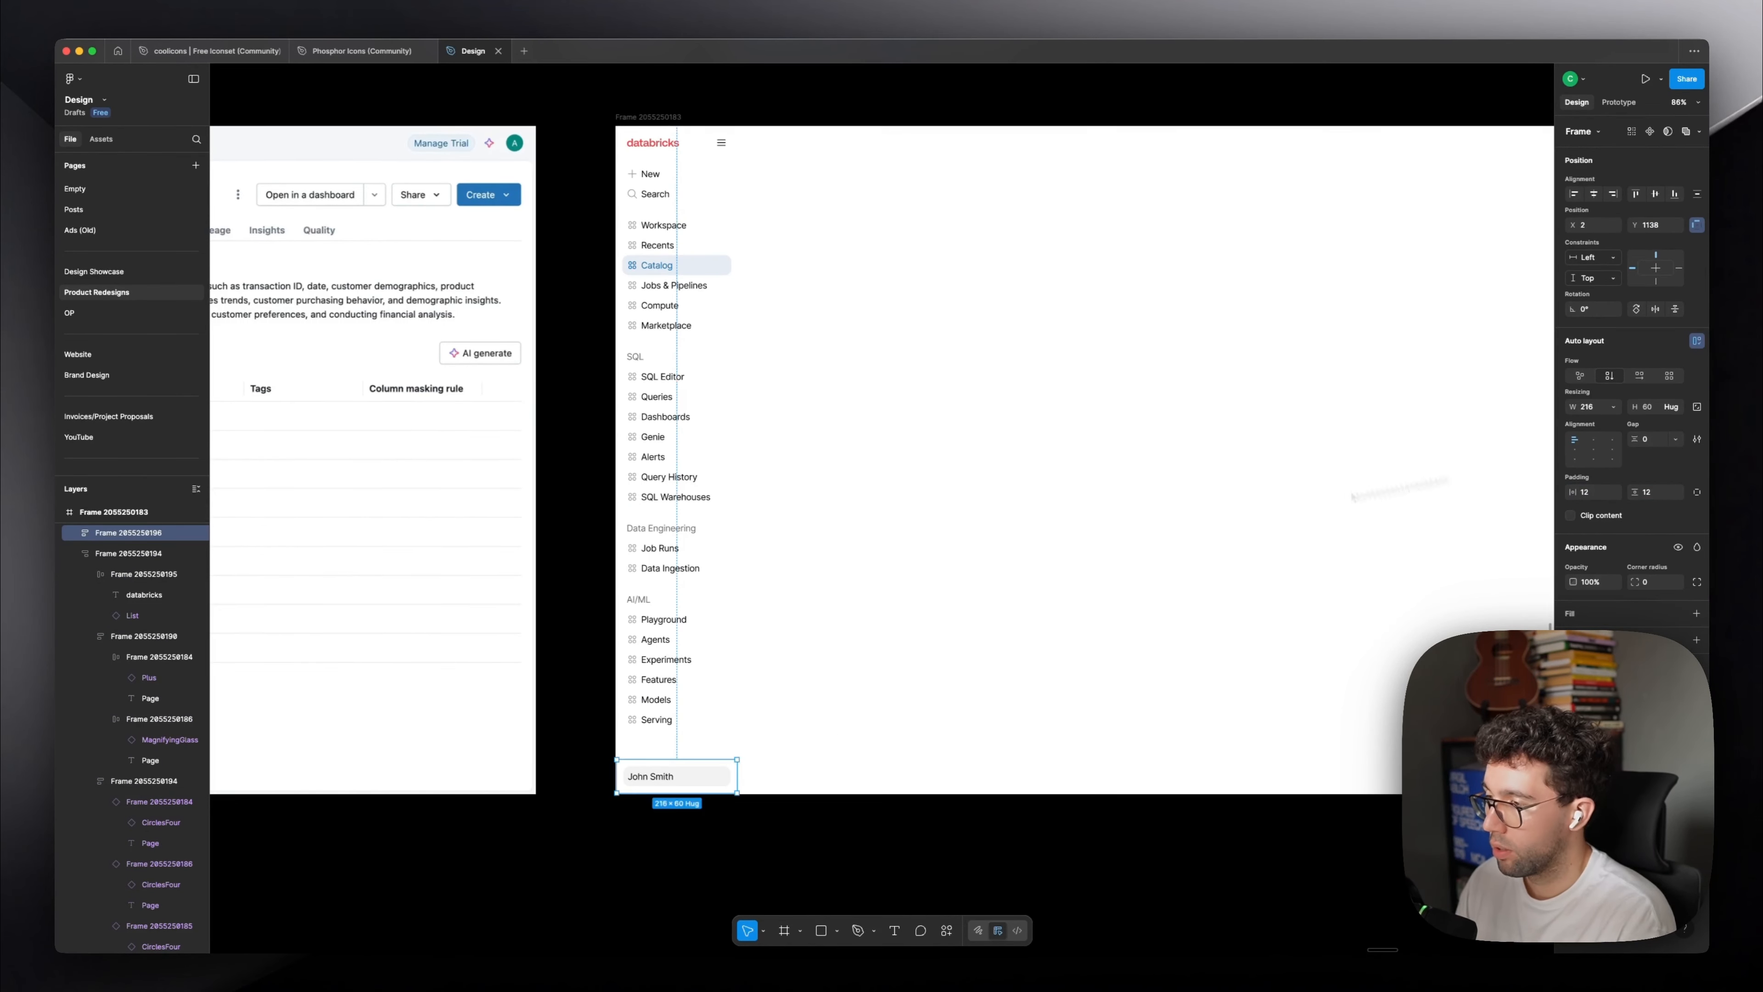
Combine the sidebar links frame and the user row frame into one 220-wide, 1200-high auto layout frame.
scroll(704, 682, up, 2)
shift+click(697, 692)
key(shift+a)
scroll(703, 764, down, 3)
scroll(704, 756, up, 2)
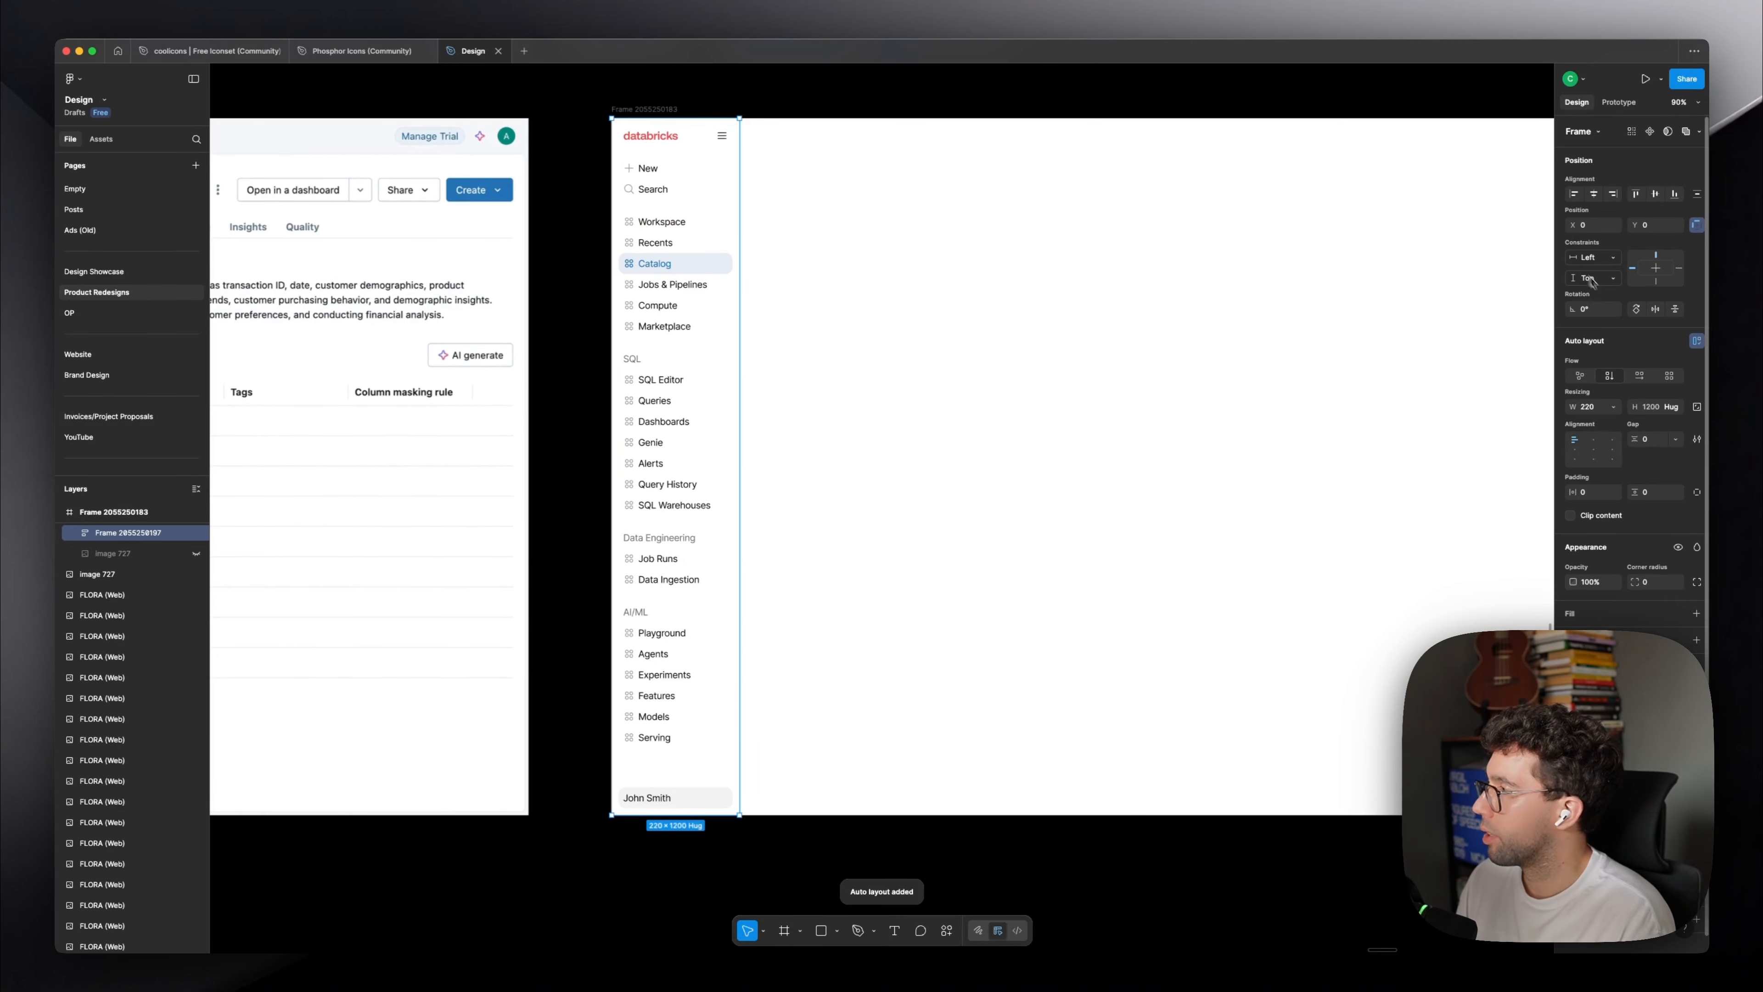
Fix the combined sidebar's height and set its links section to fill the container's height above the user row.
click(633, 434)
click(1670, 354)
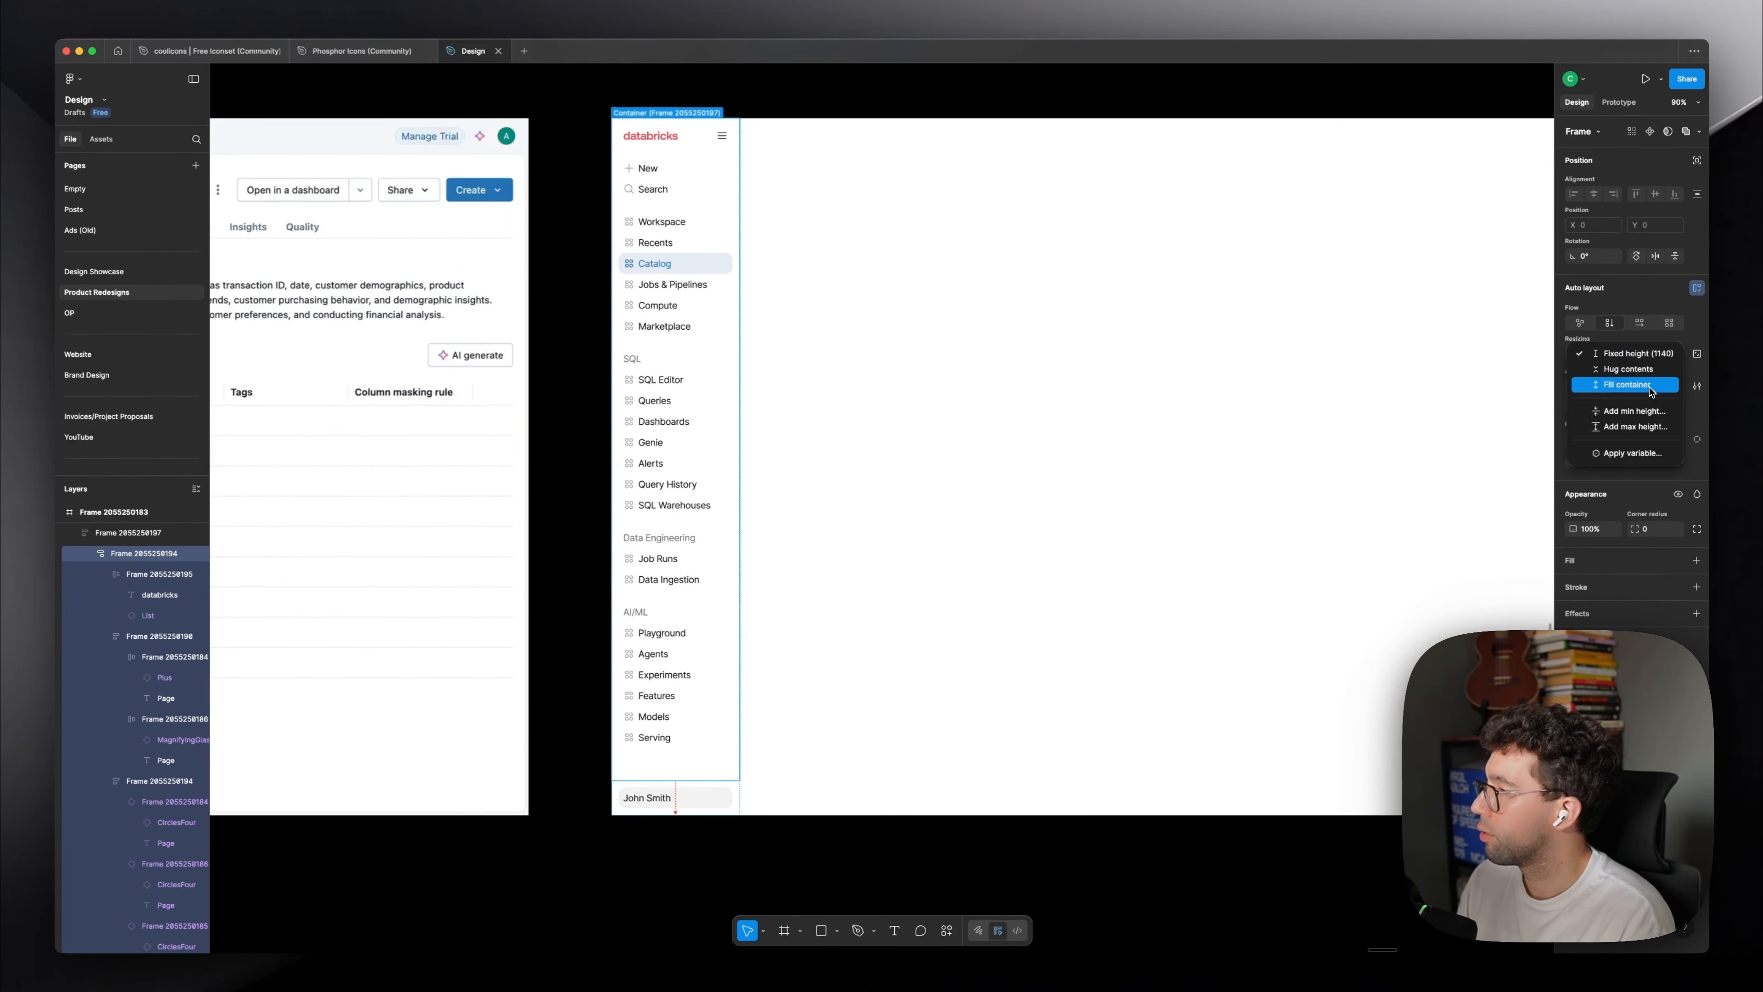
click(1652, 380)
key(Tab)
click(1675, 353)
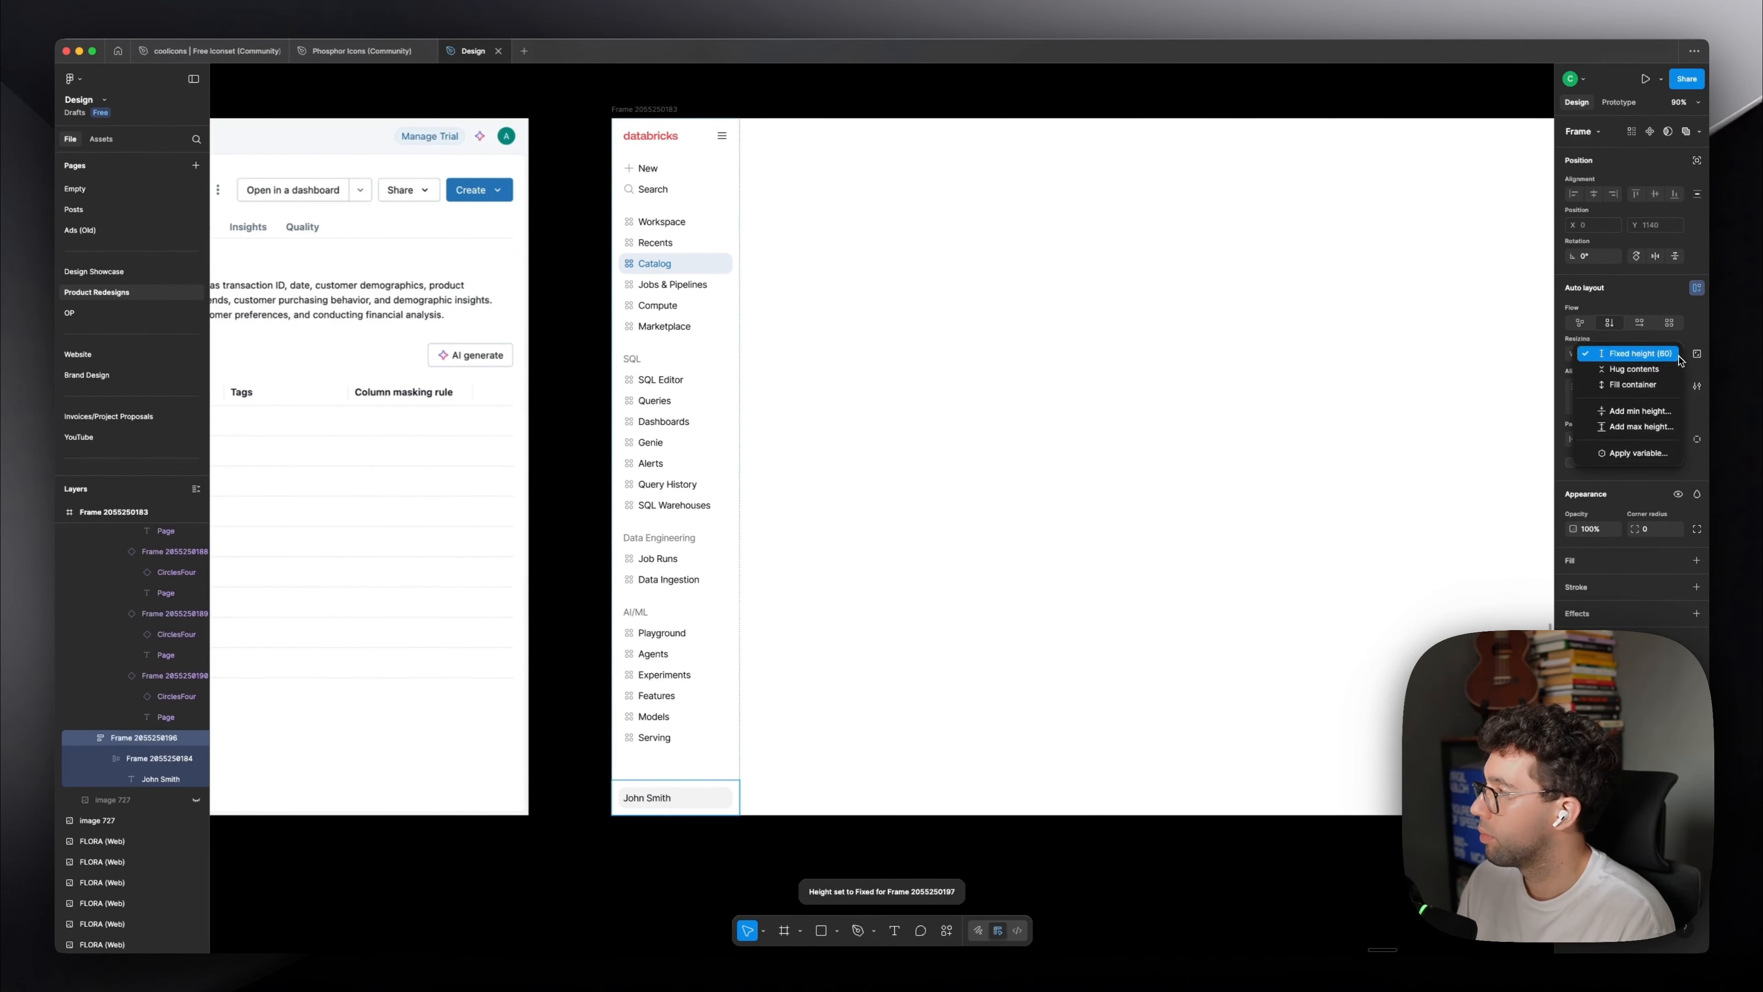
key(shift+Return)
click(1221, 383)
Replace the menu icon beside the wordmark with the Phosphor CaretLeft icon and set its weight to Bold.
click(693, 282)
click(696, 93)
scroll(769, 96, up, 5)
click(390, 51)
drag(424, 264, 552, 487)
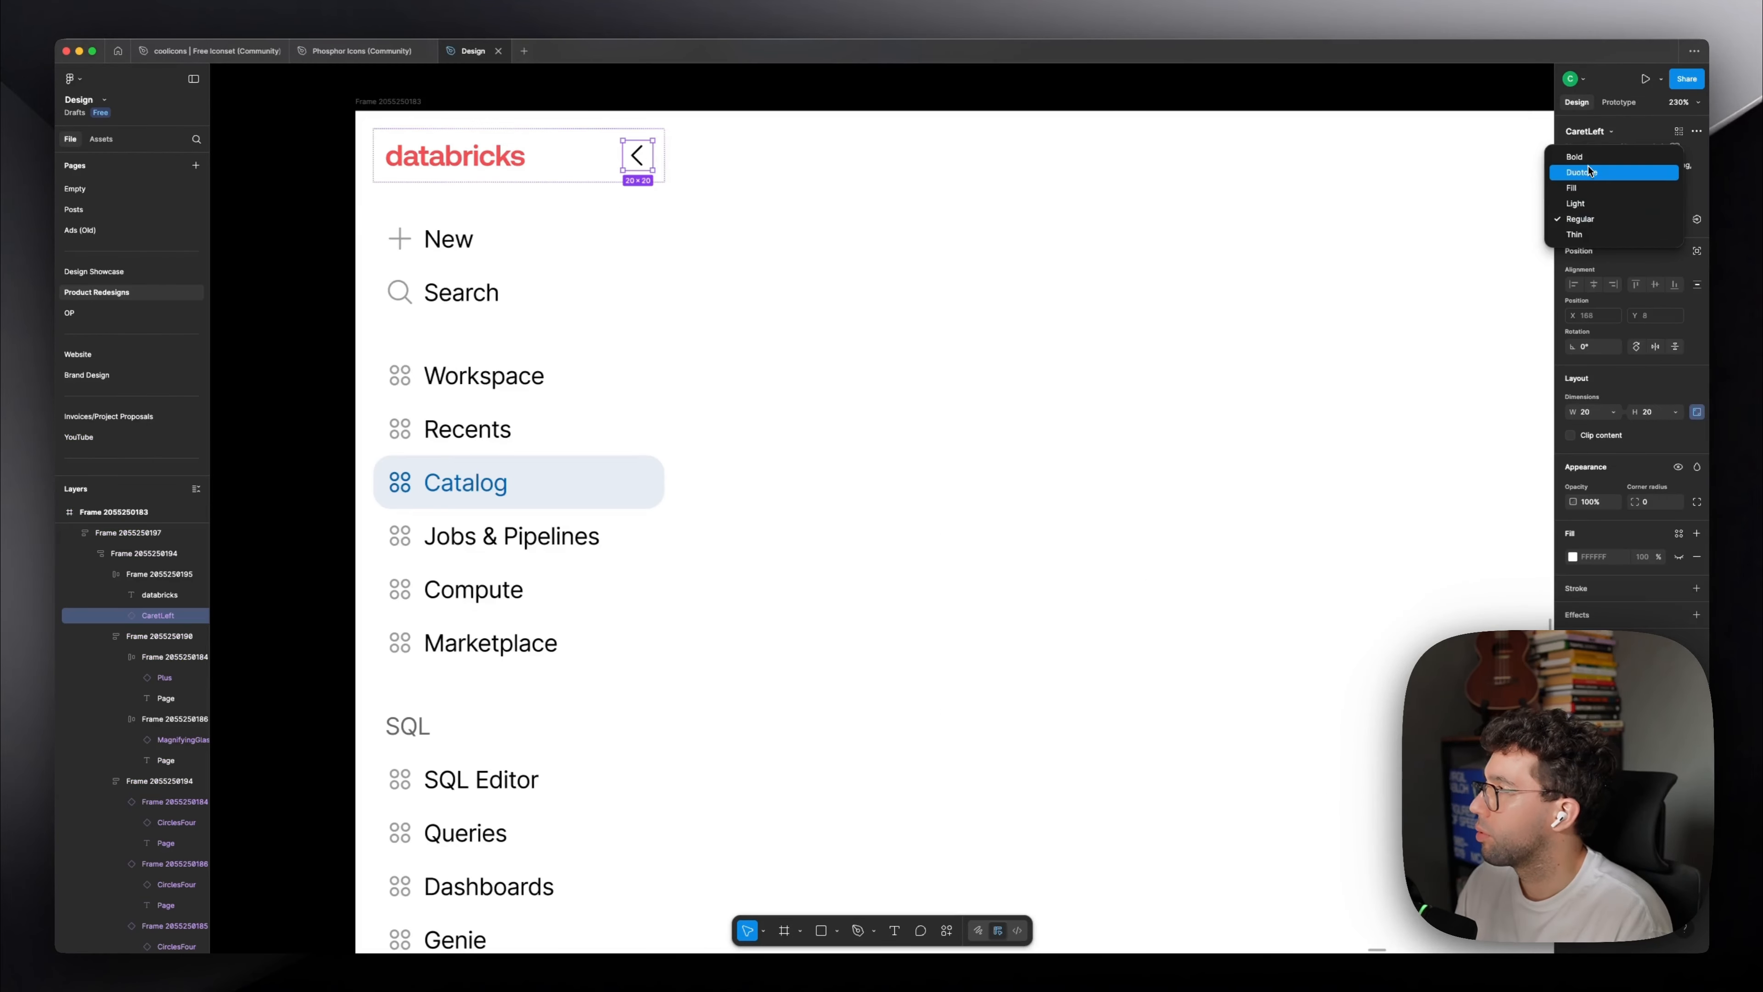
click(1595, 159)
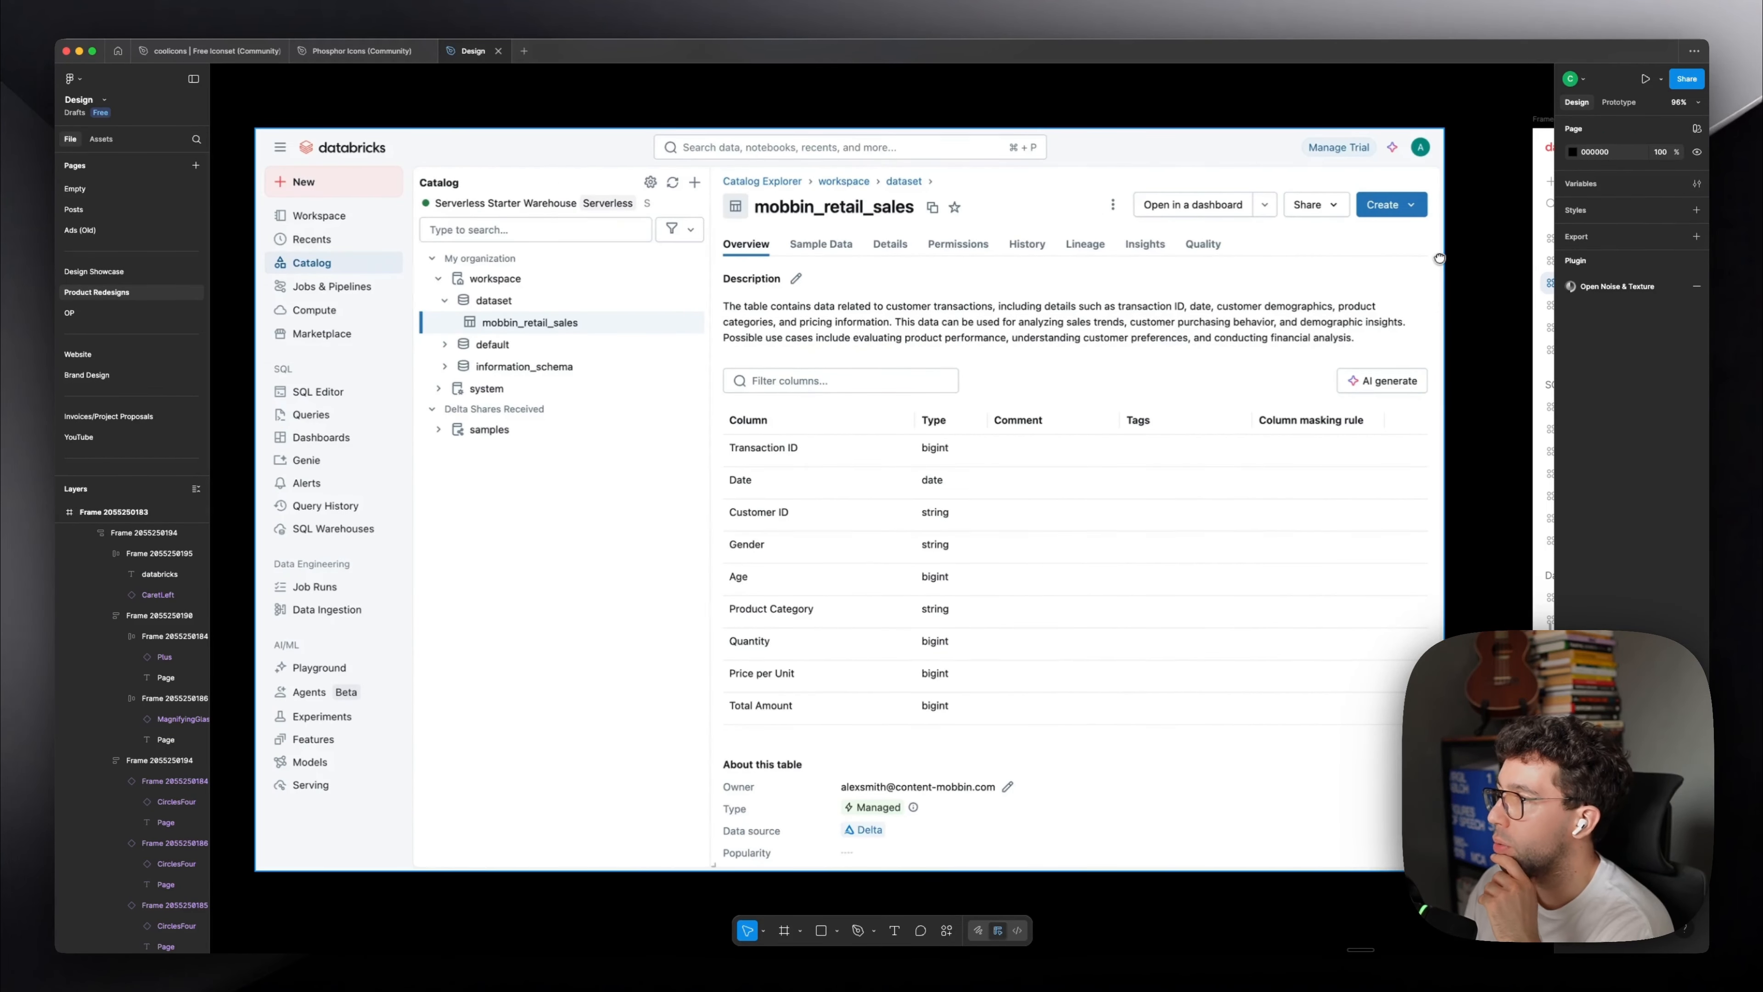
scroll(611, 582, left, 5)
key(r)
drag(408, 165, 565, 484)
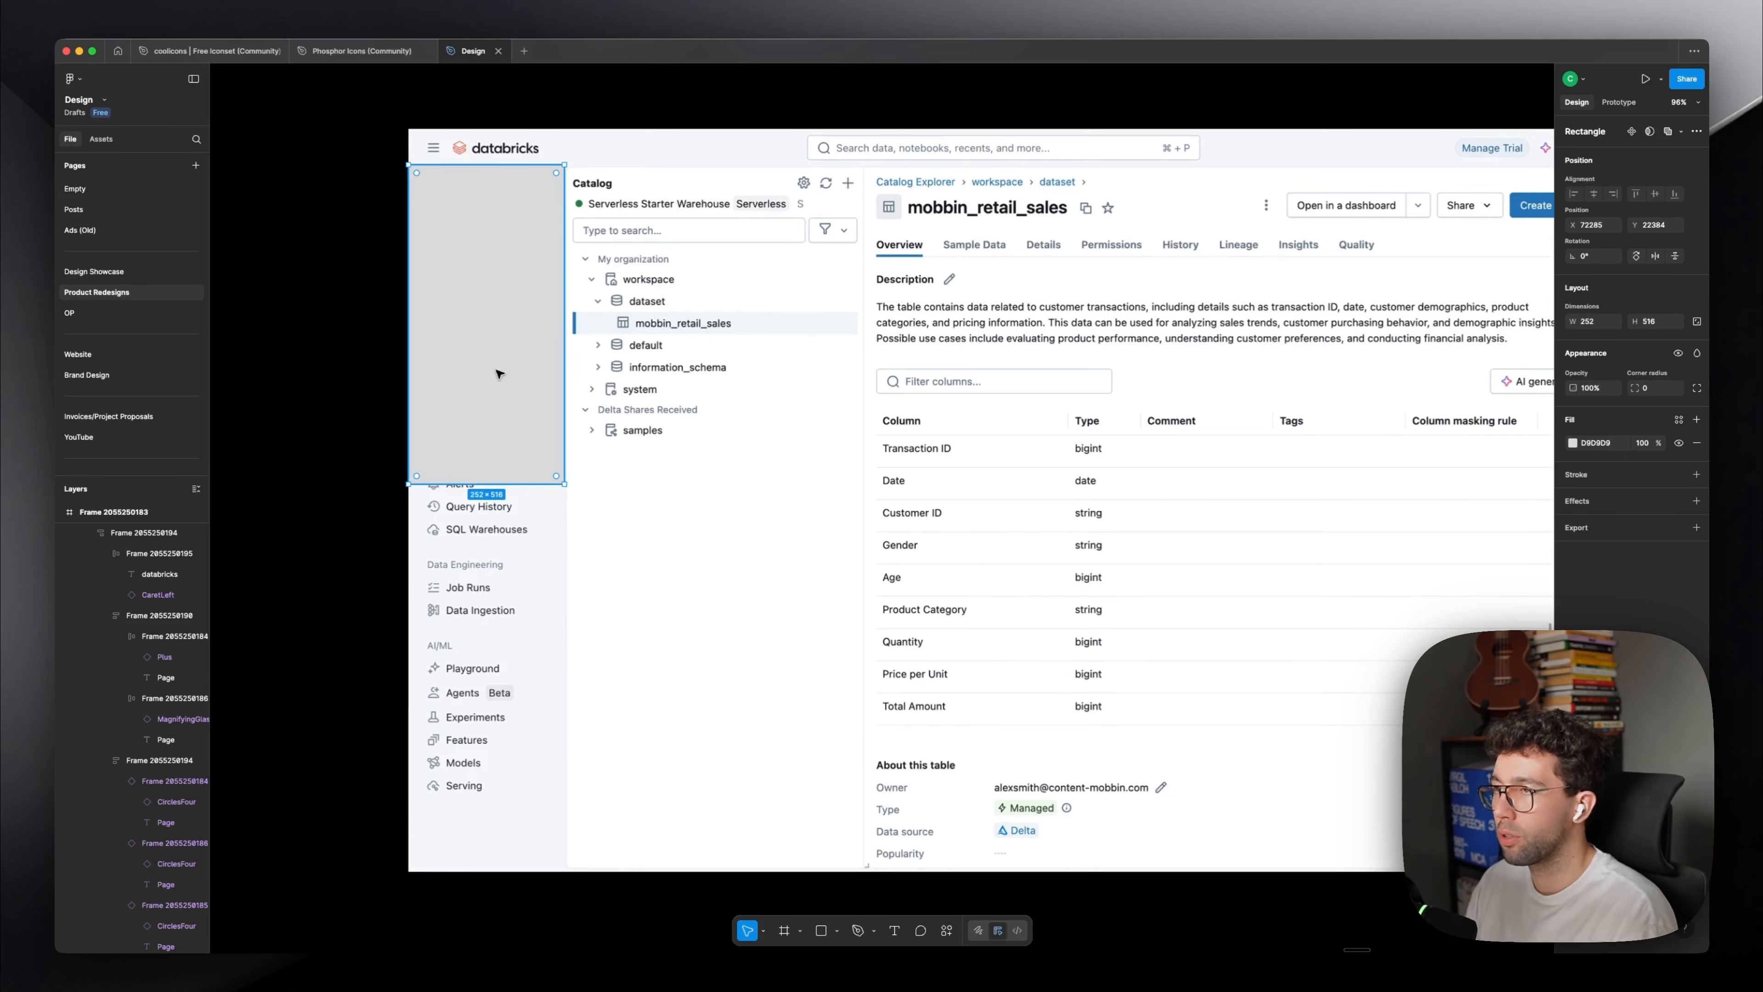
drag(486, 320, 941, 297)
shift+click(656, 306)
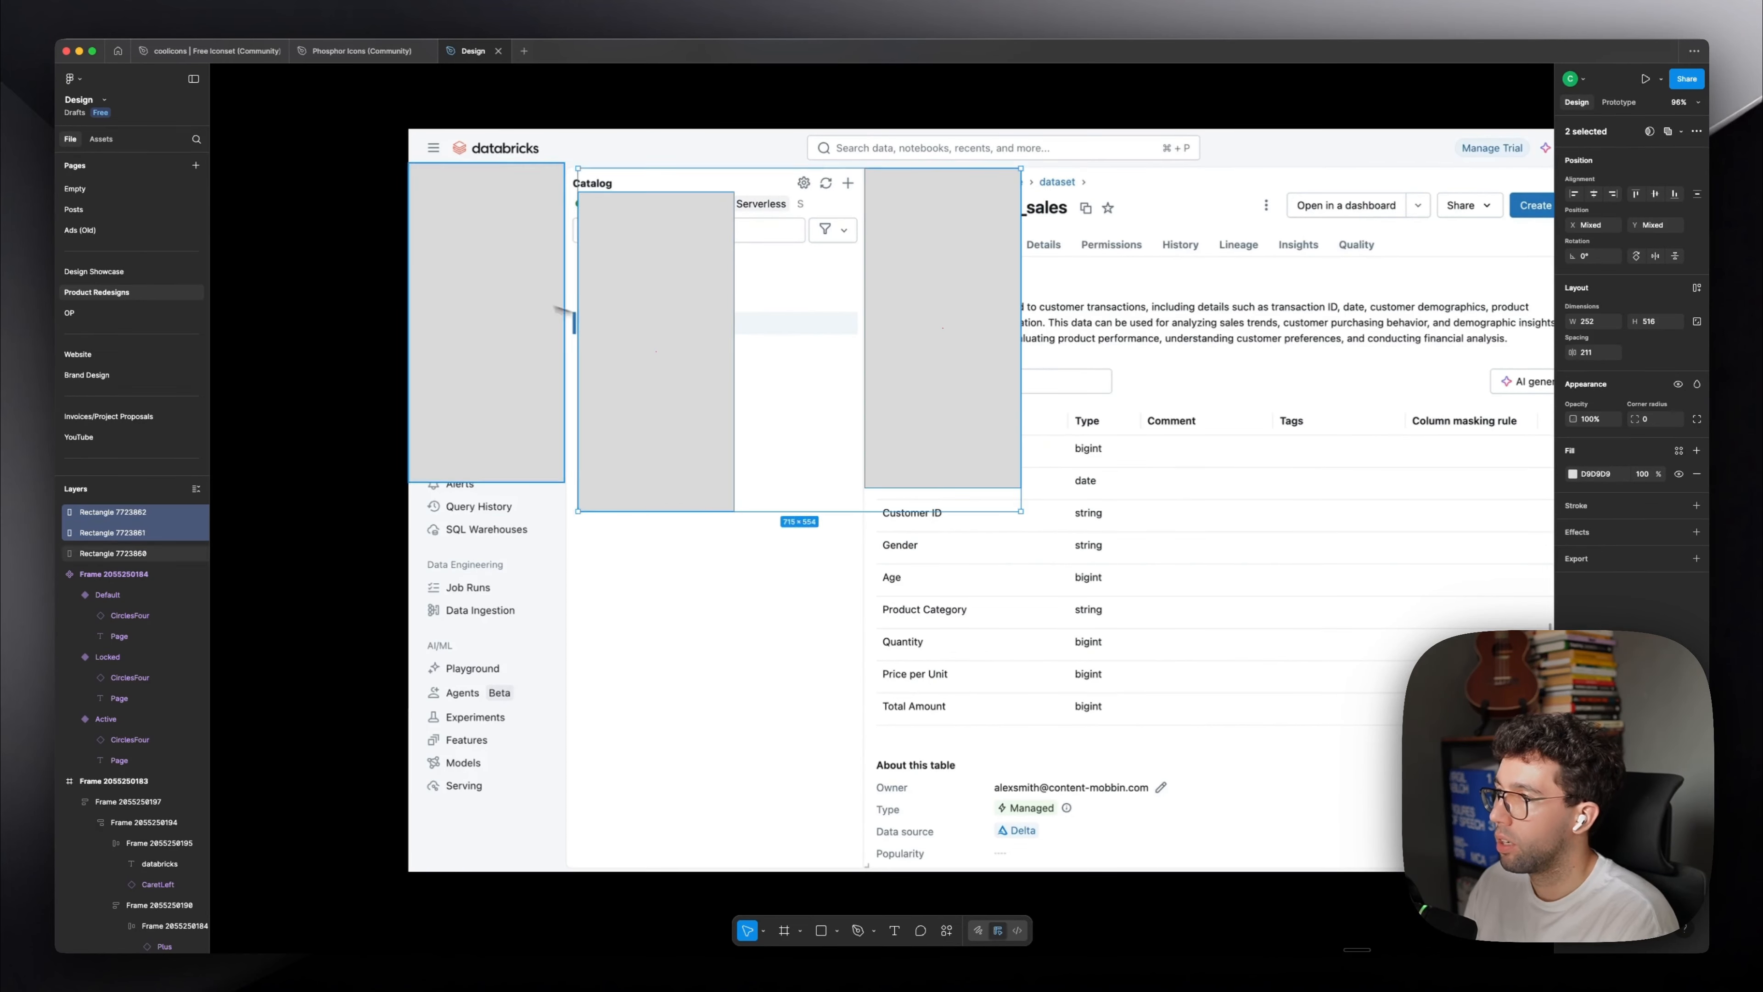
shift+click(531, 297)
key(BackSpace)
Switch to the browser and examine the Rows and NotebookLM screens on Mobbin as layout references.
scroll(638, 316, right, 3)
key(super+Tab)
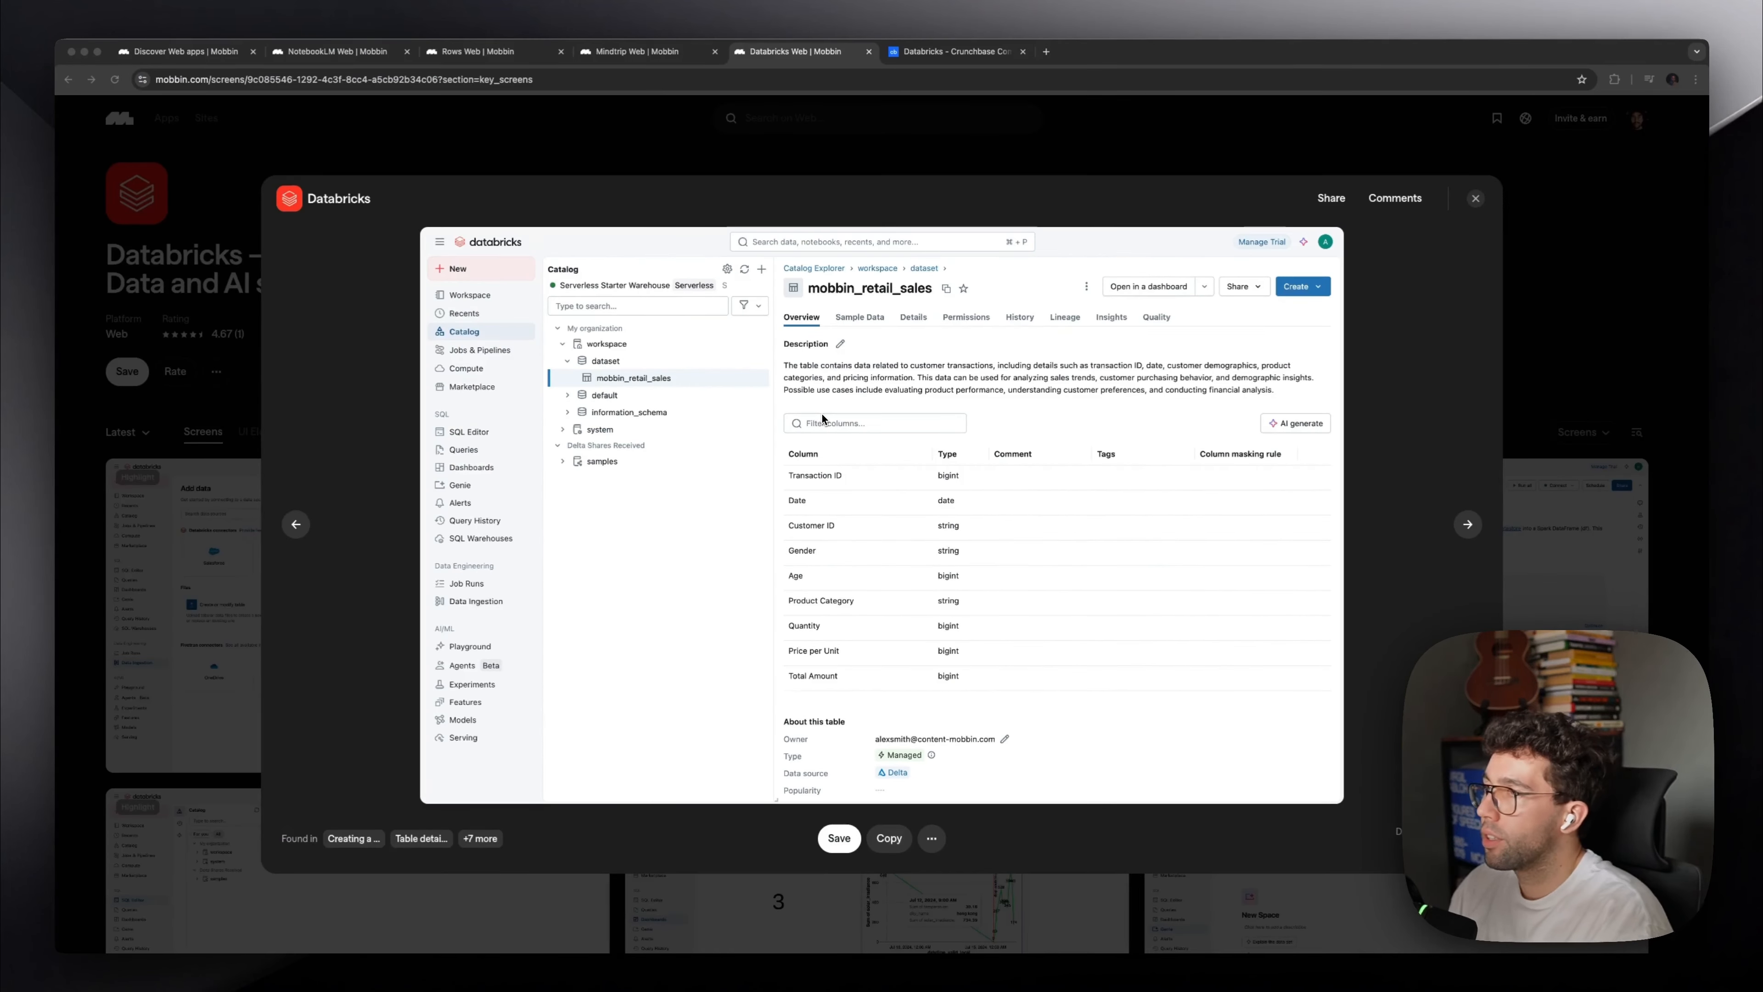
click(496, 55)
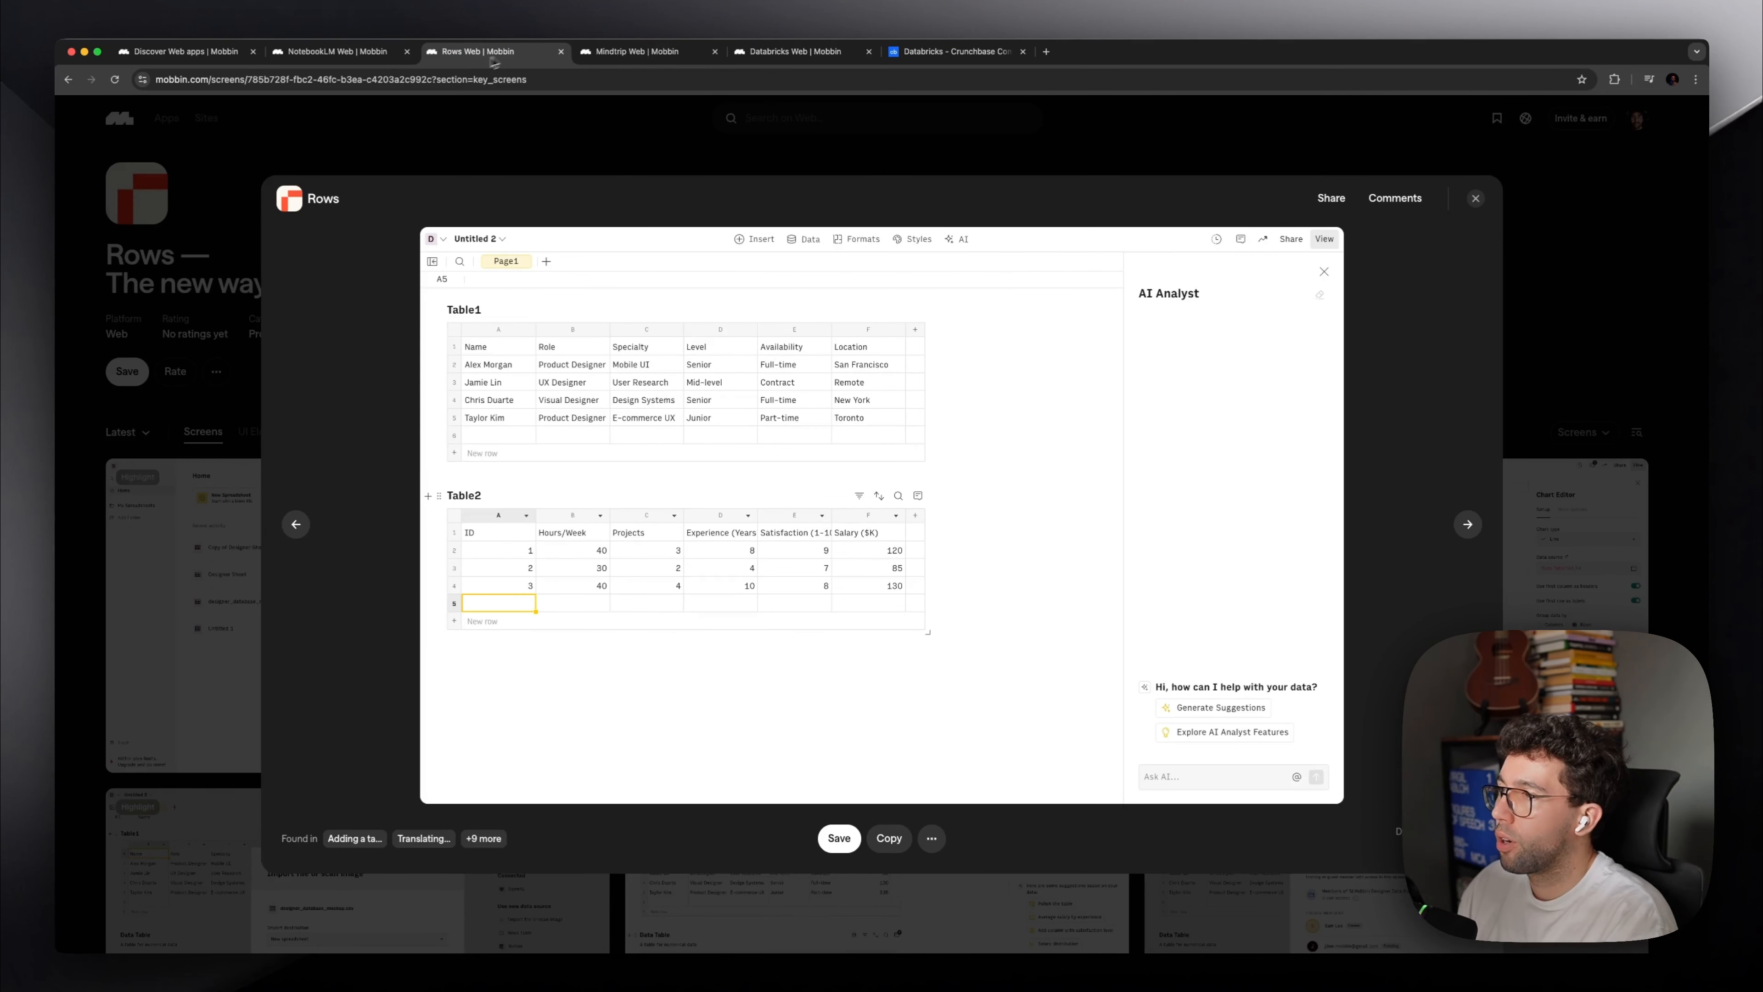
click(333, 61)
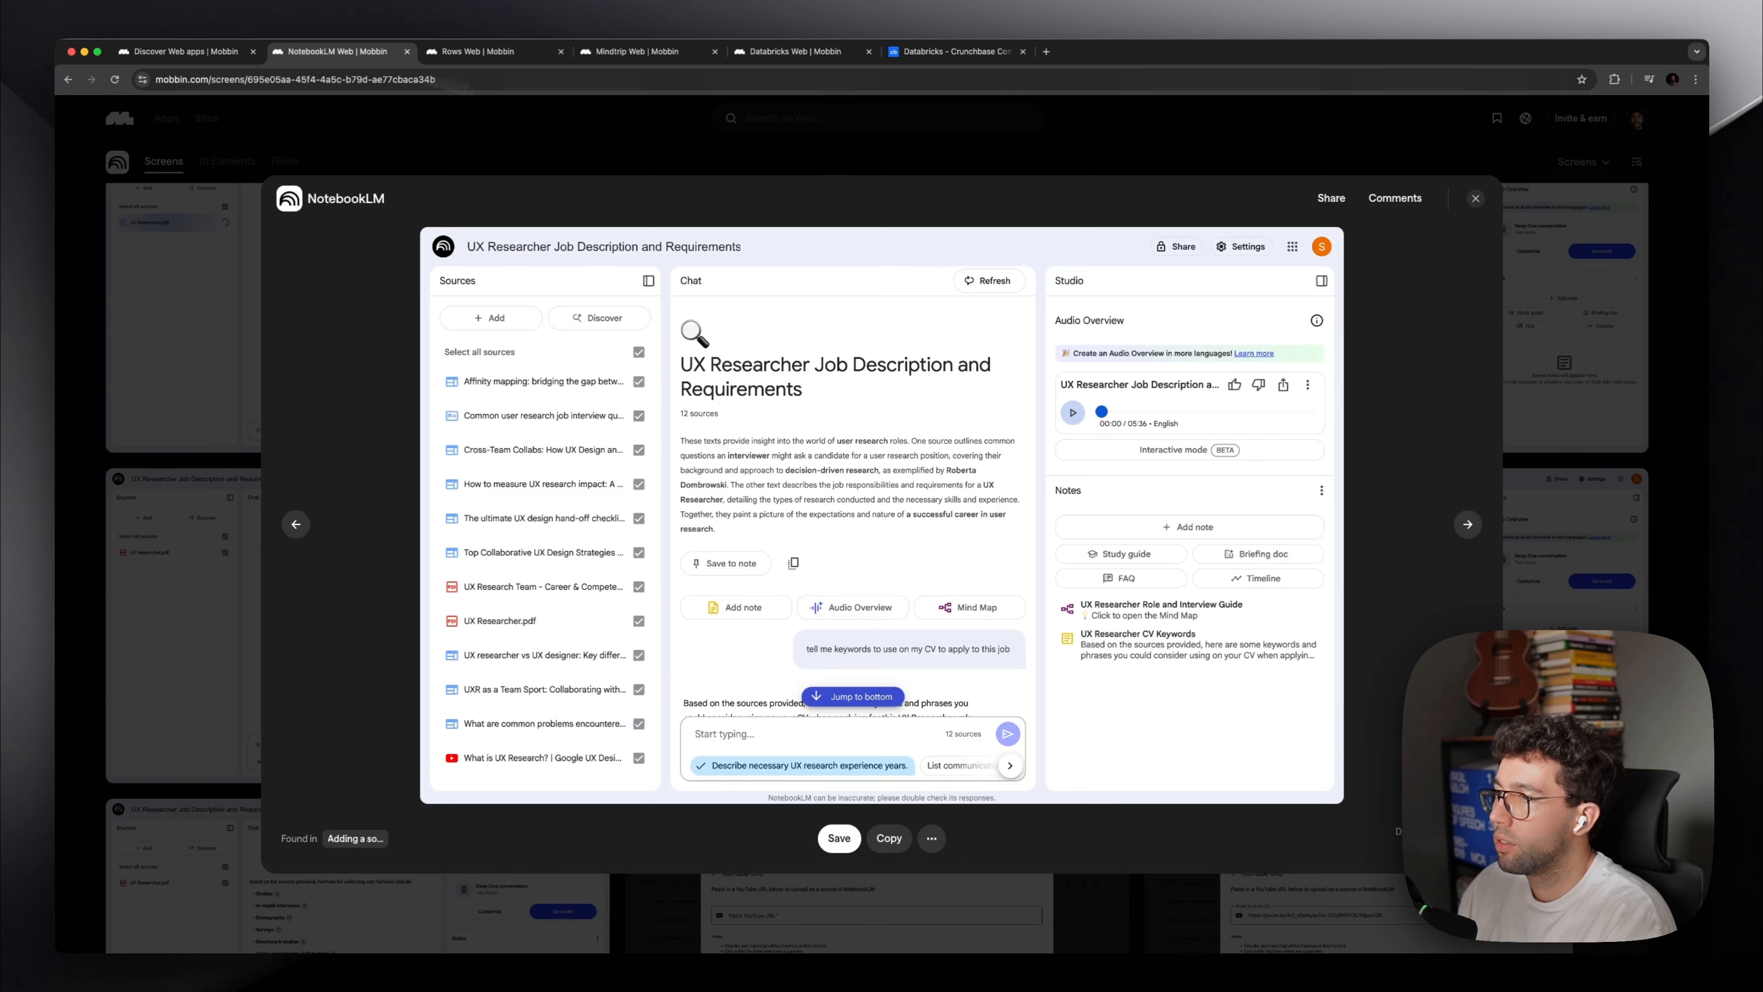
click(867, 338)
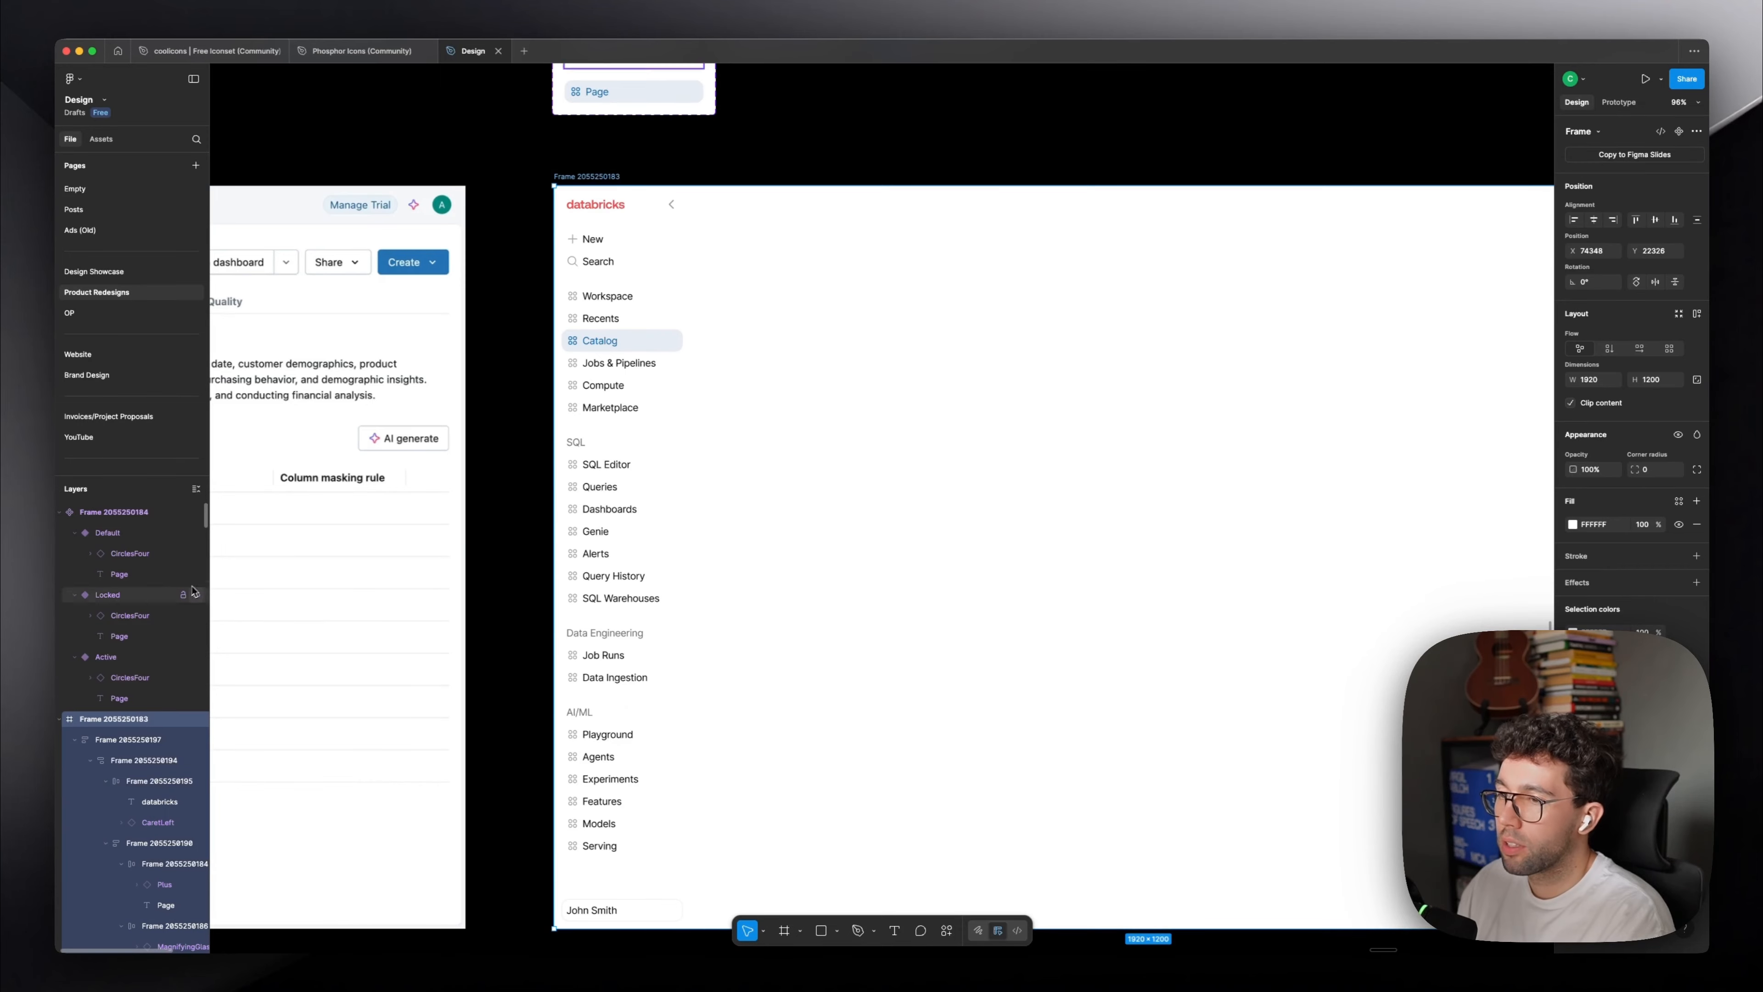
Return to Figma, reveal the reference screenshot inside the redesign frame, and place a Catalog heading over its catalog pane title.
scroll(422, 292, up, 5)
double_click(423, 292)
double_click(423, 291)
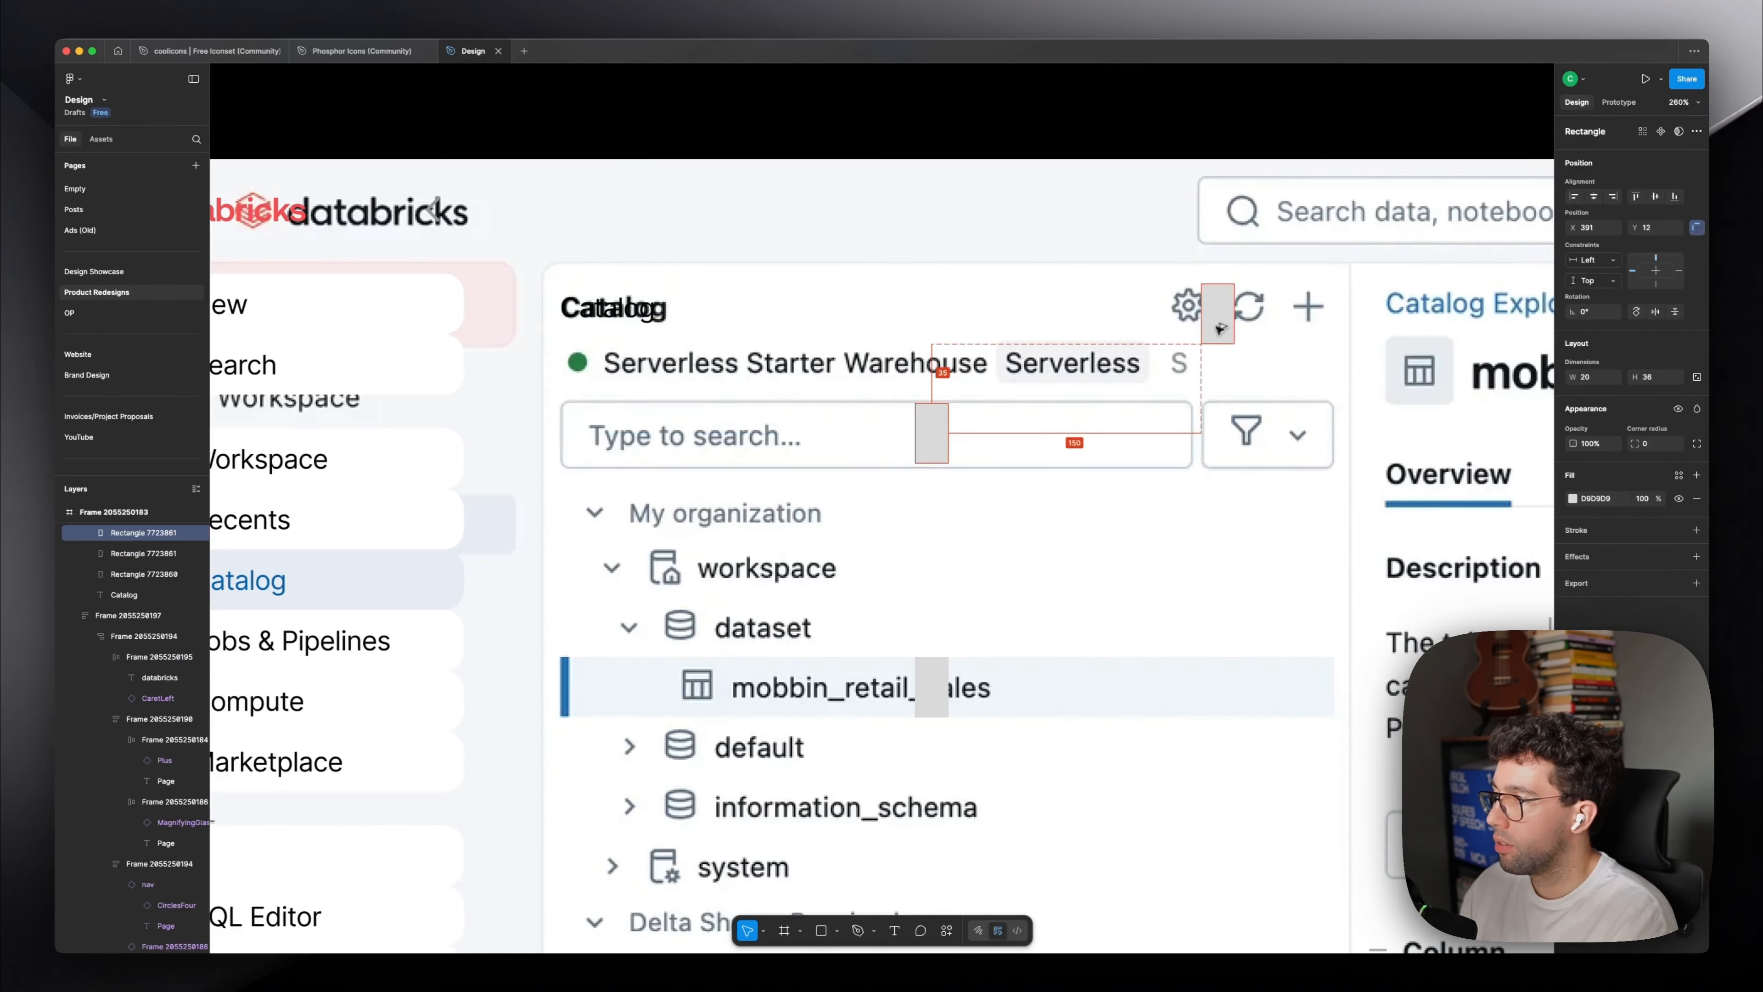
drag(931, 432, 1194, 314)
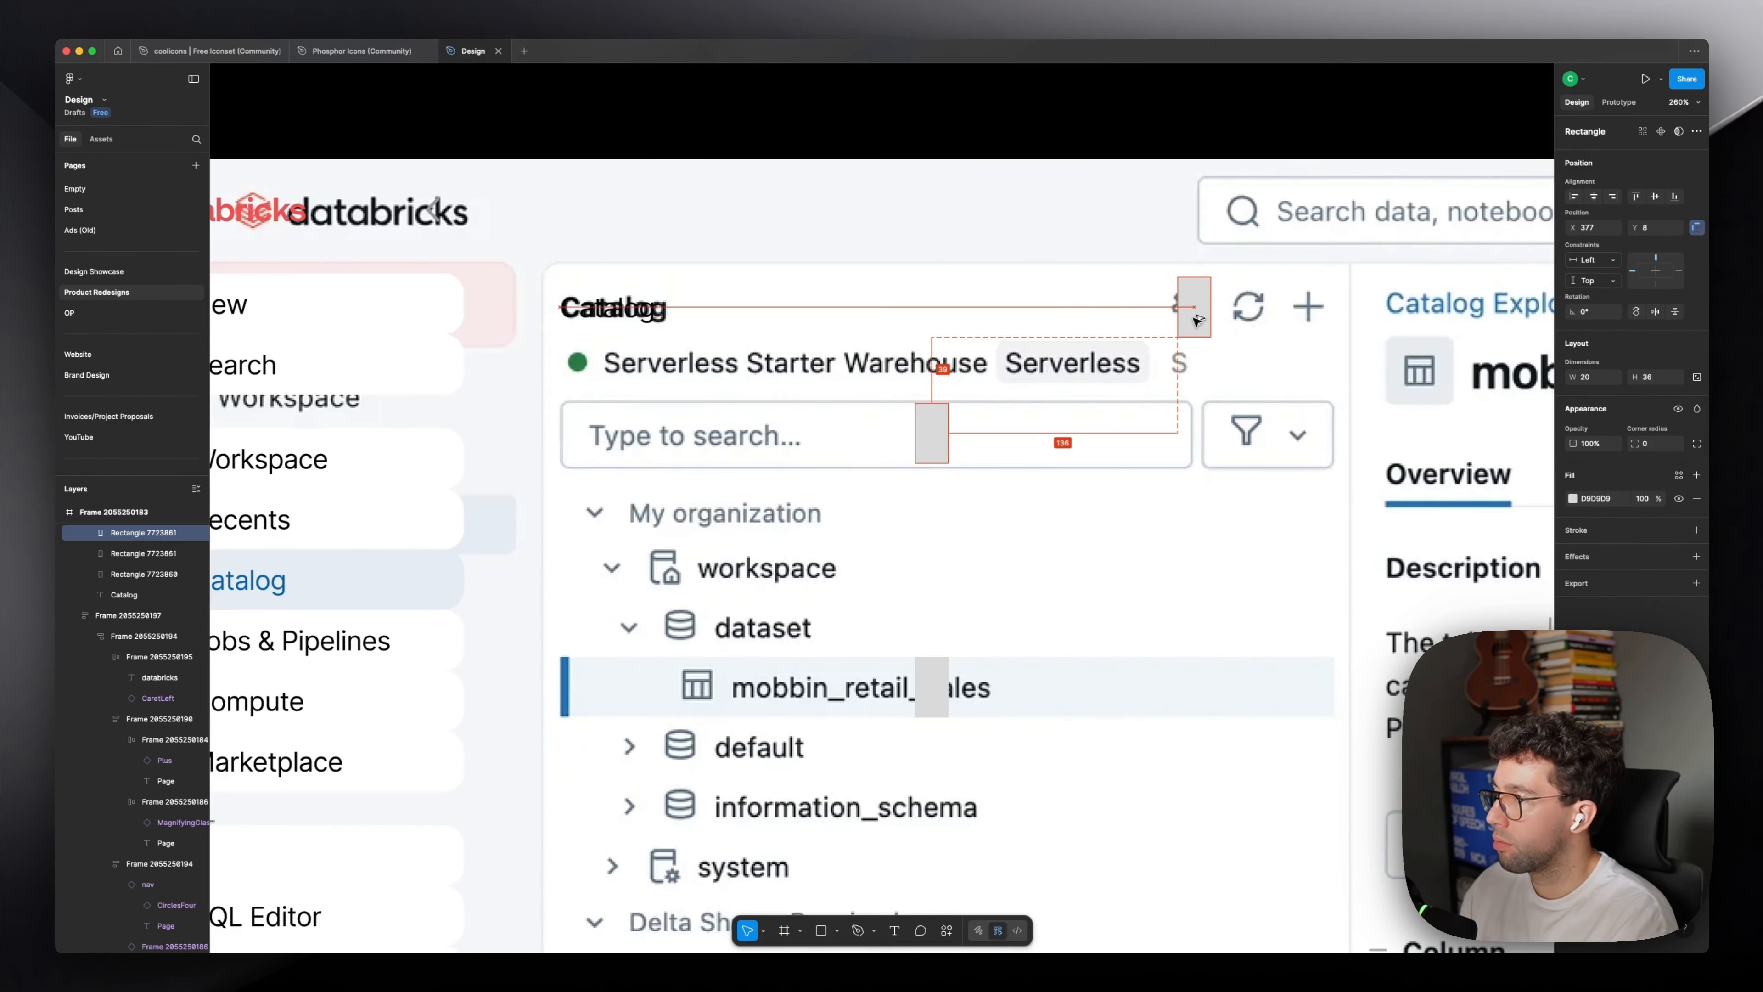
shift+click(932, 434)
shift+click(934, 689)
scroll(936, 691, down, 3)
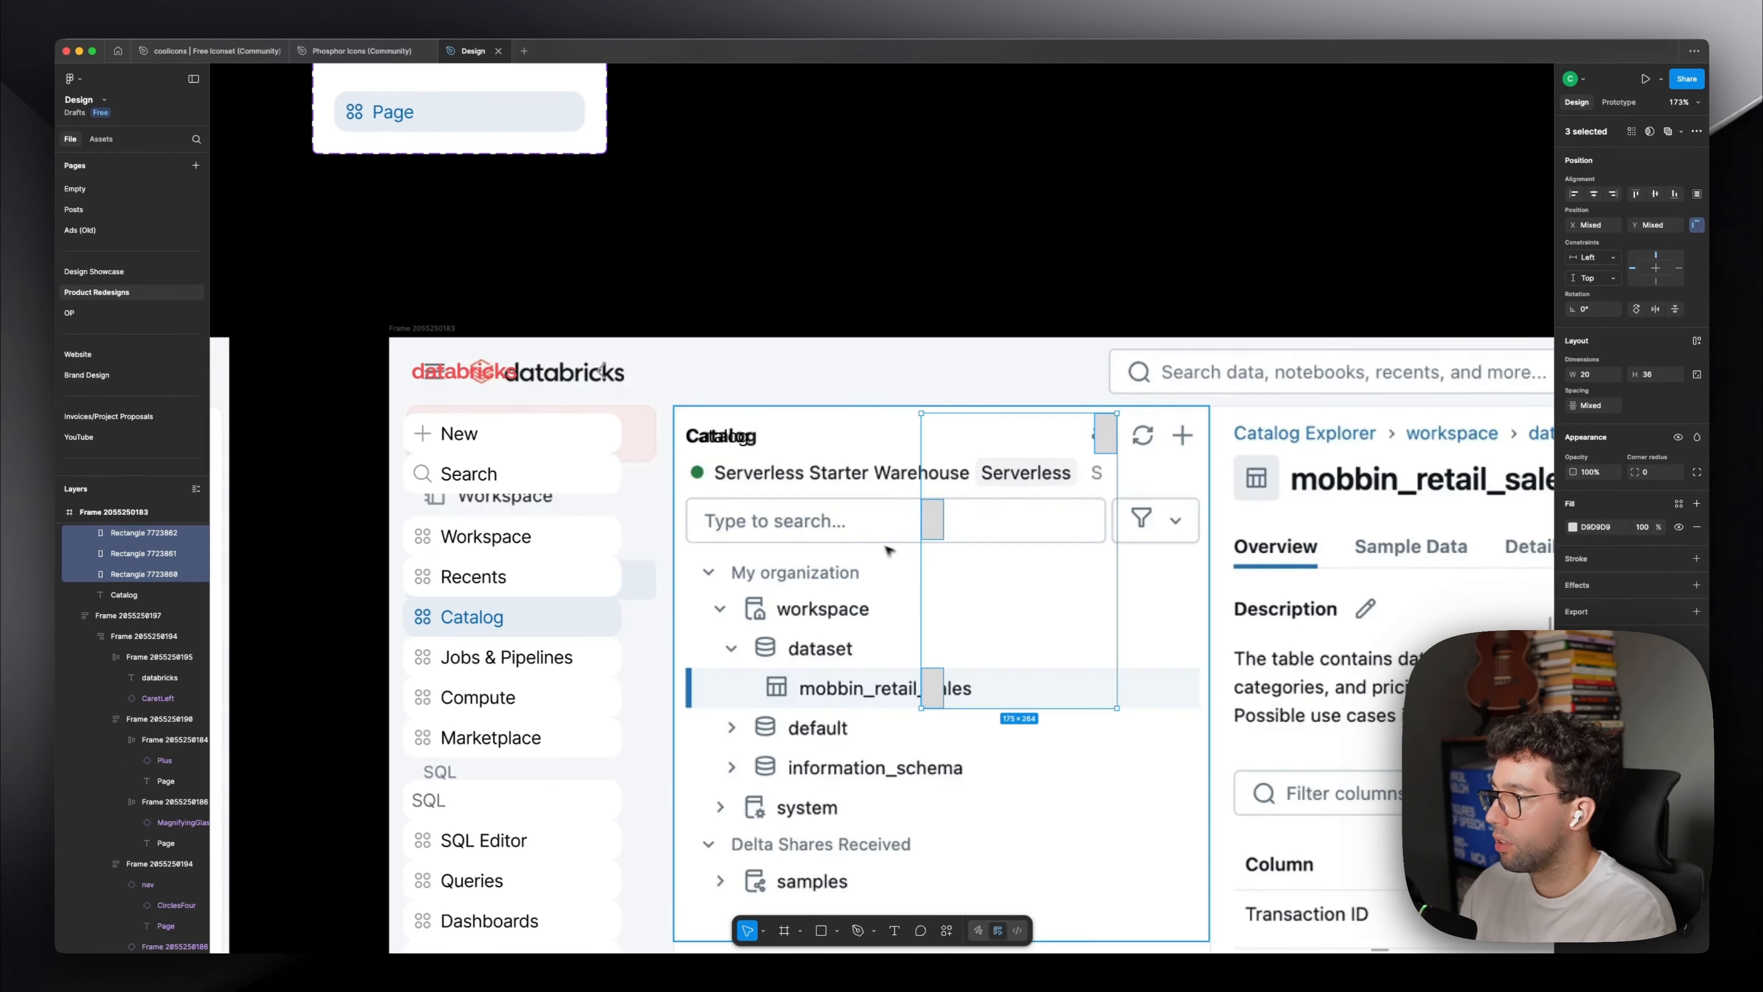
key(BackSpace)
Wrap the Catalog heading in its own frame inside a new frame covering the reference's catalog pane.
click(717, 438)
click(777, 449)
ctrl+scroll(777, 448, up, 1)
ctrl+click(486, 435)
click(719, 436)
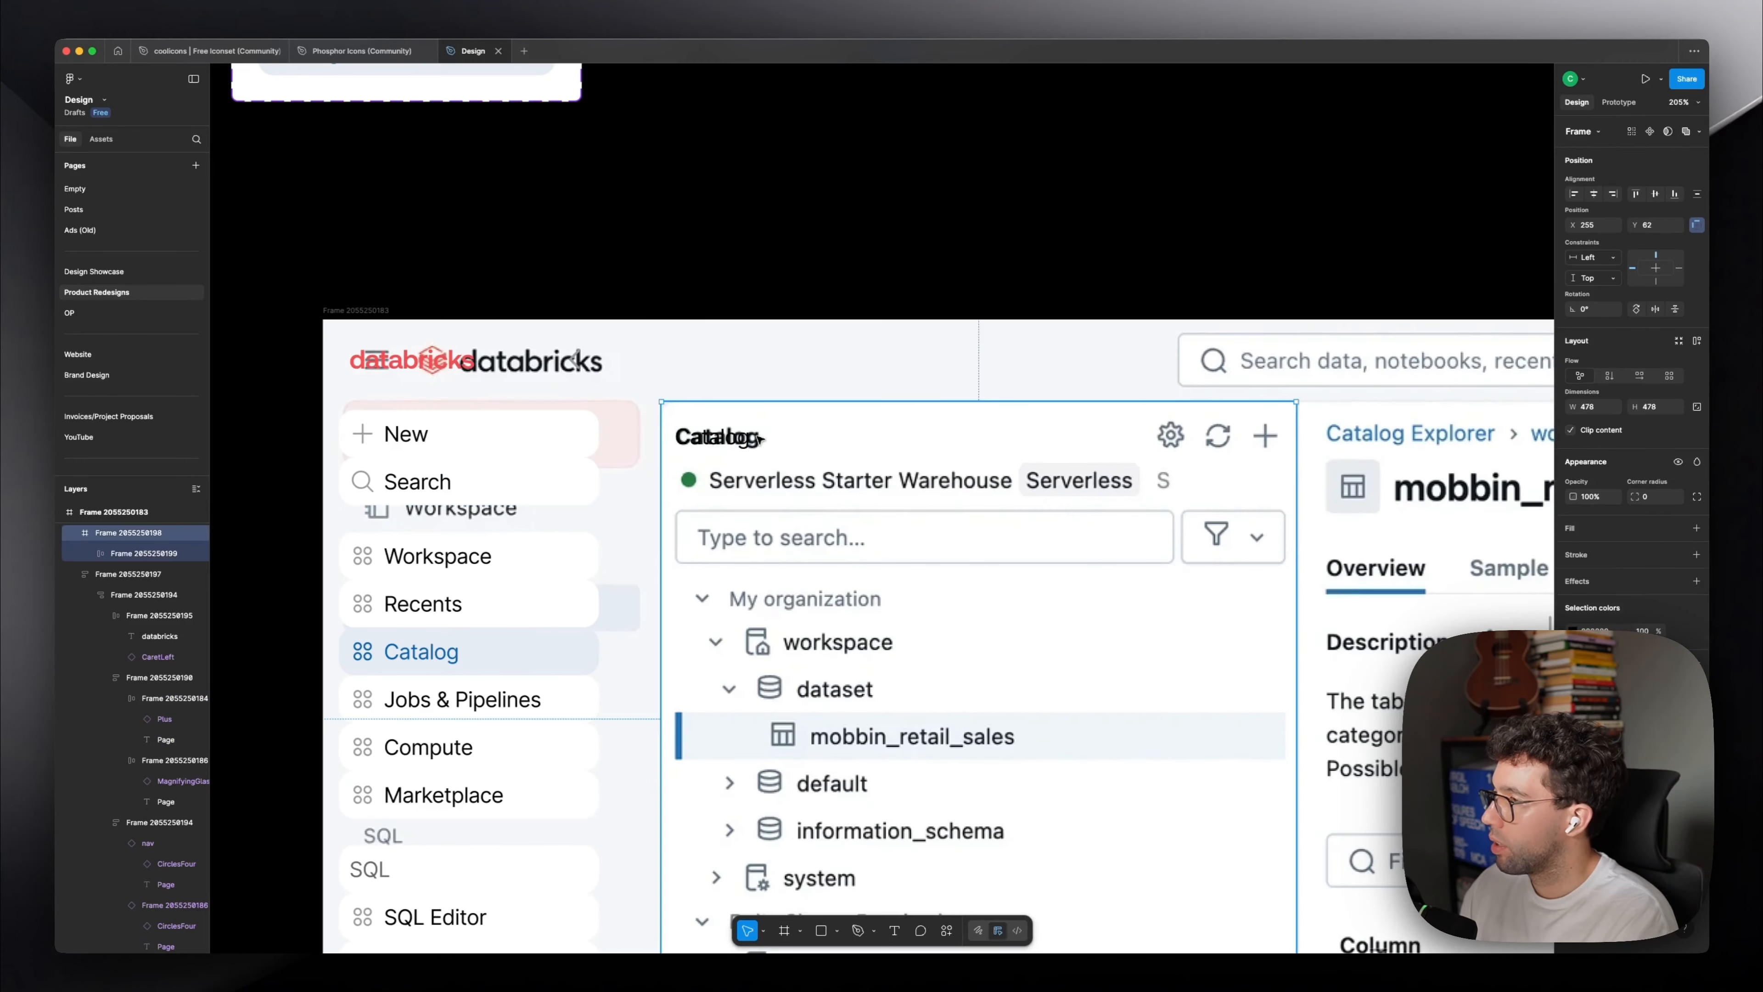
Build three 36 by 36 icon buttons with GearSix, ArrowsClockwise and Plus icons over the catalog pane's header icons.
double_click(719, 436)
click(1179, 552)
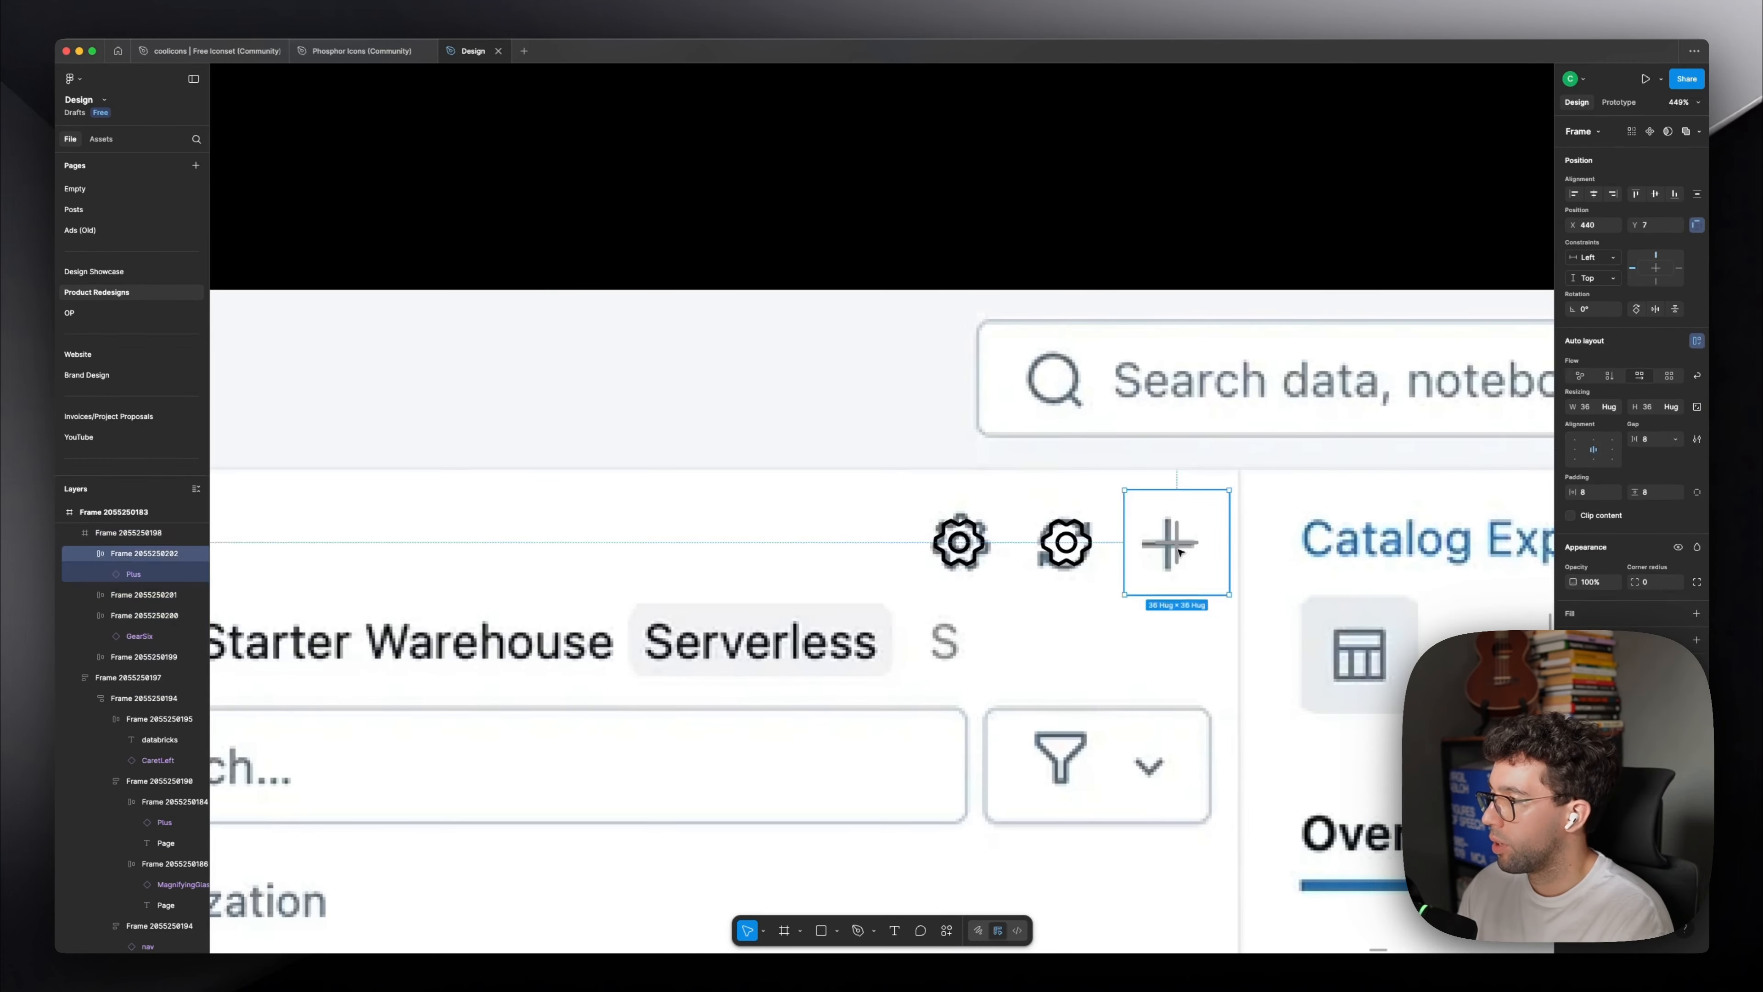
double_click(1179, 552)
click(361, 50)
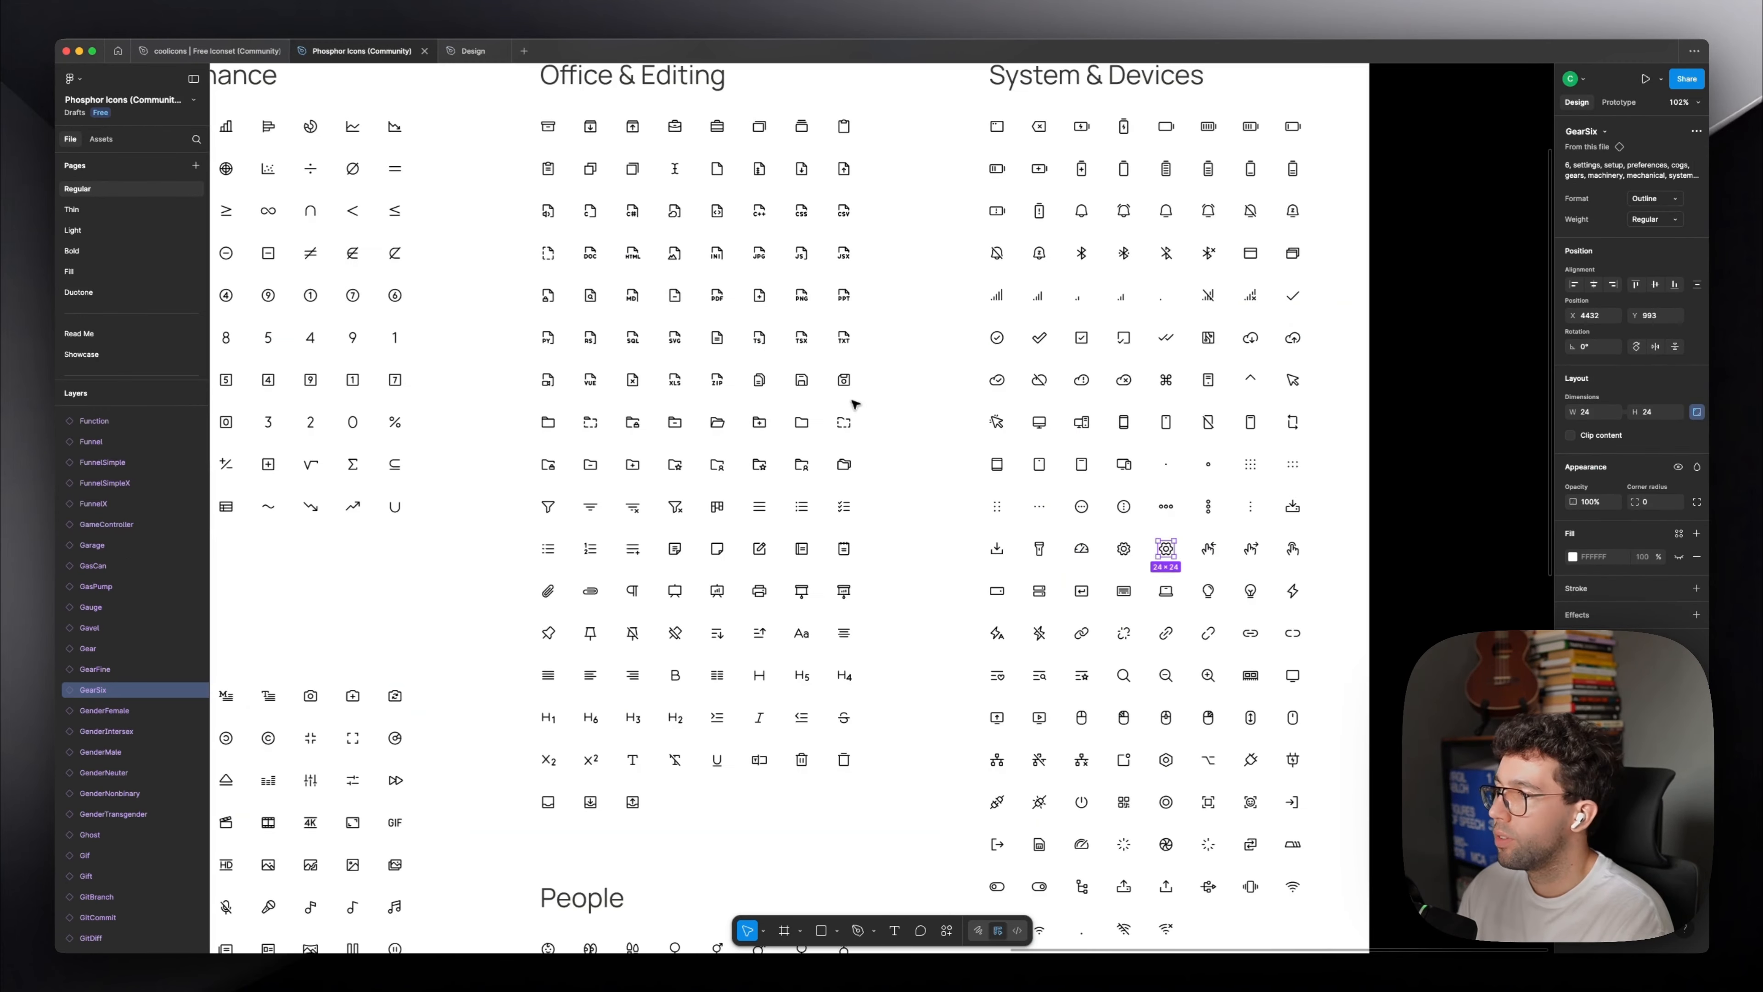
click(883, 403)
drag(631, 417, 1362, 417)
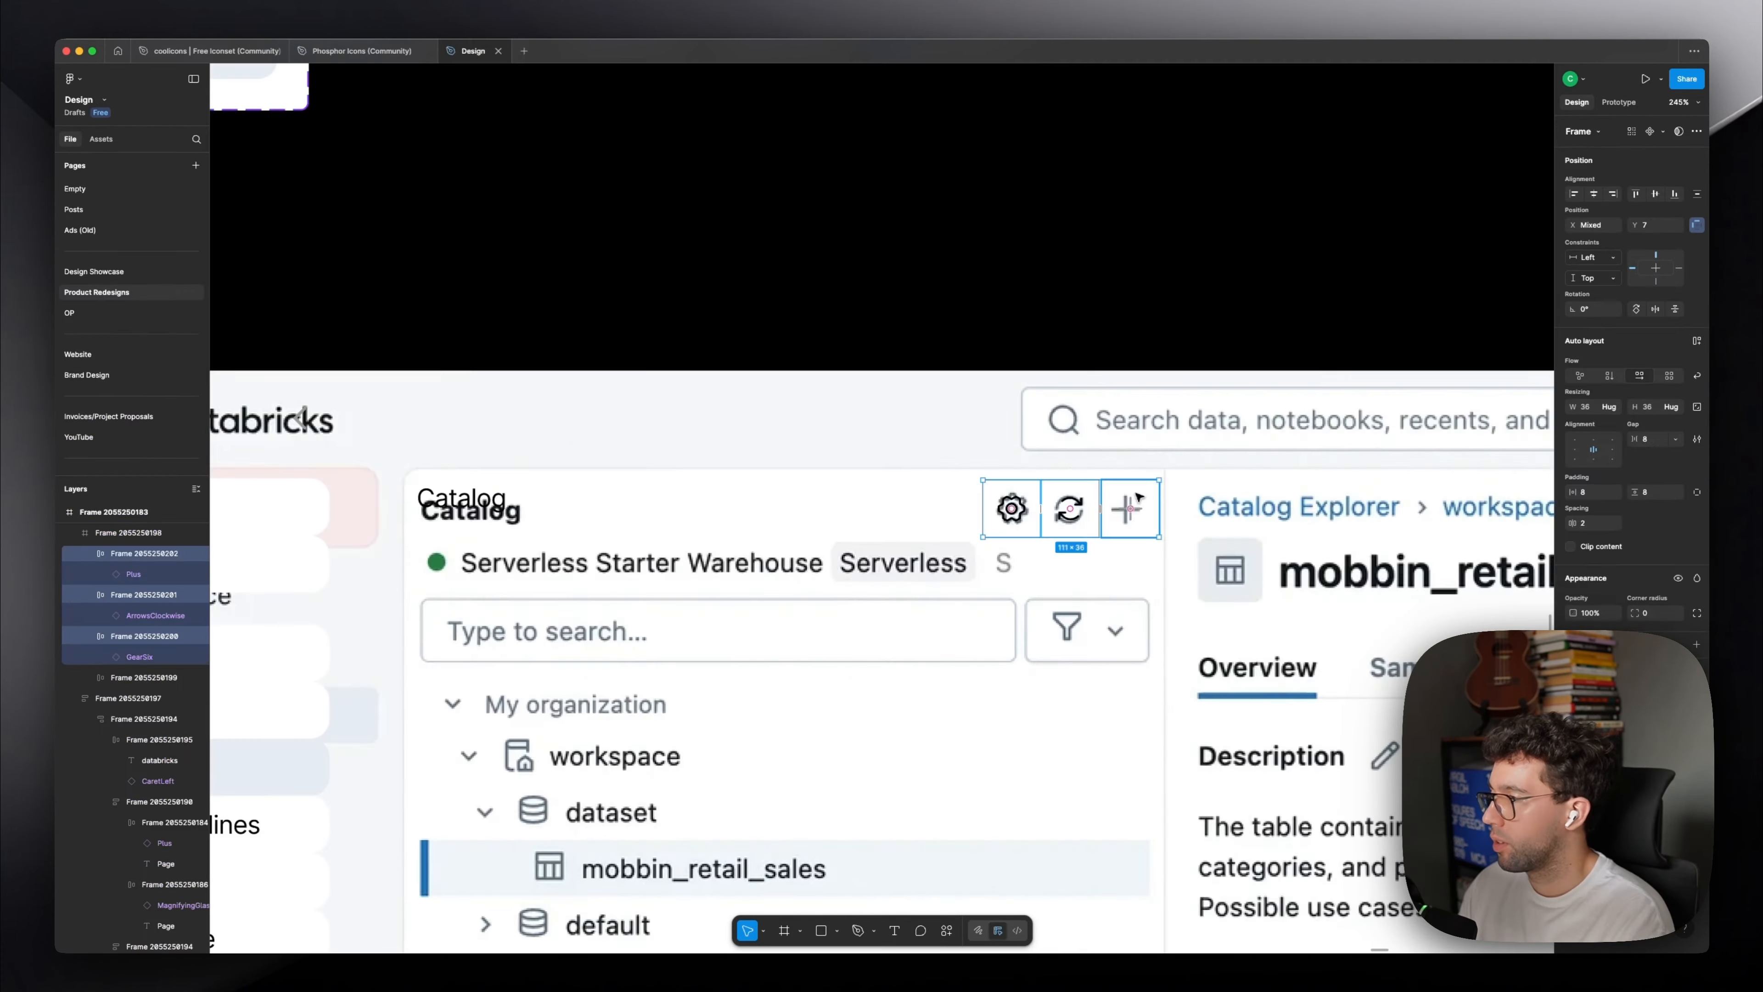
Group the three icon buttons in auto layout with a gap of 2, and combine them with the Catalog heading in another auto layout frame.
key(shift+a)
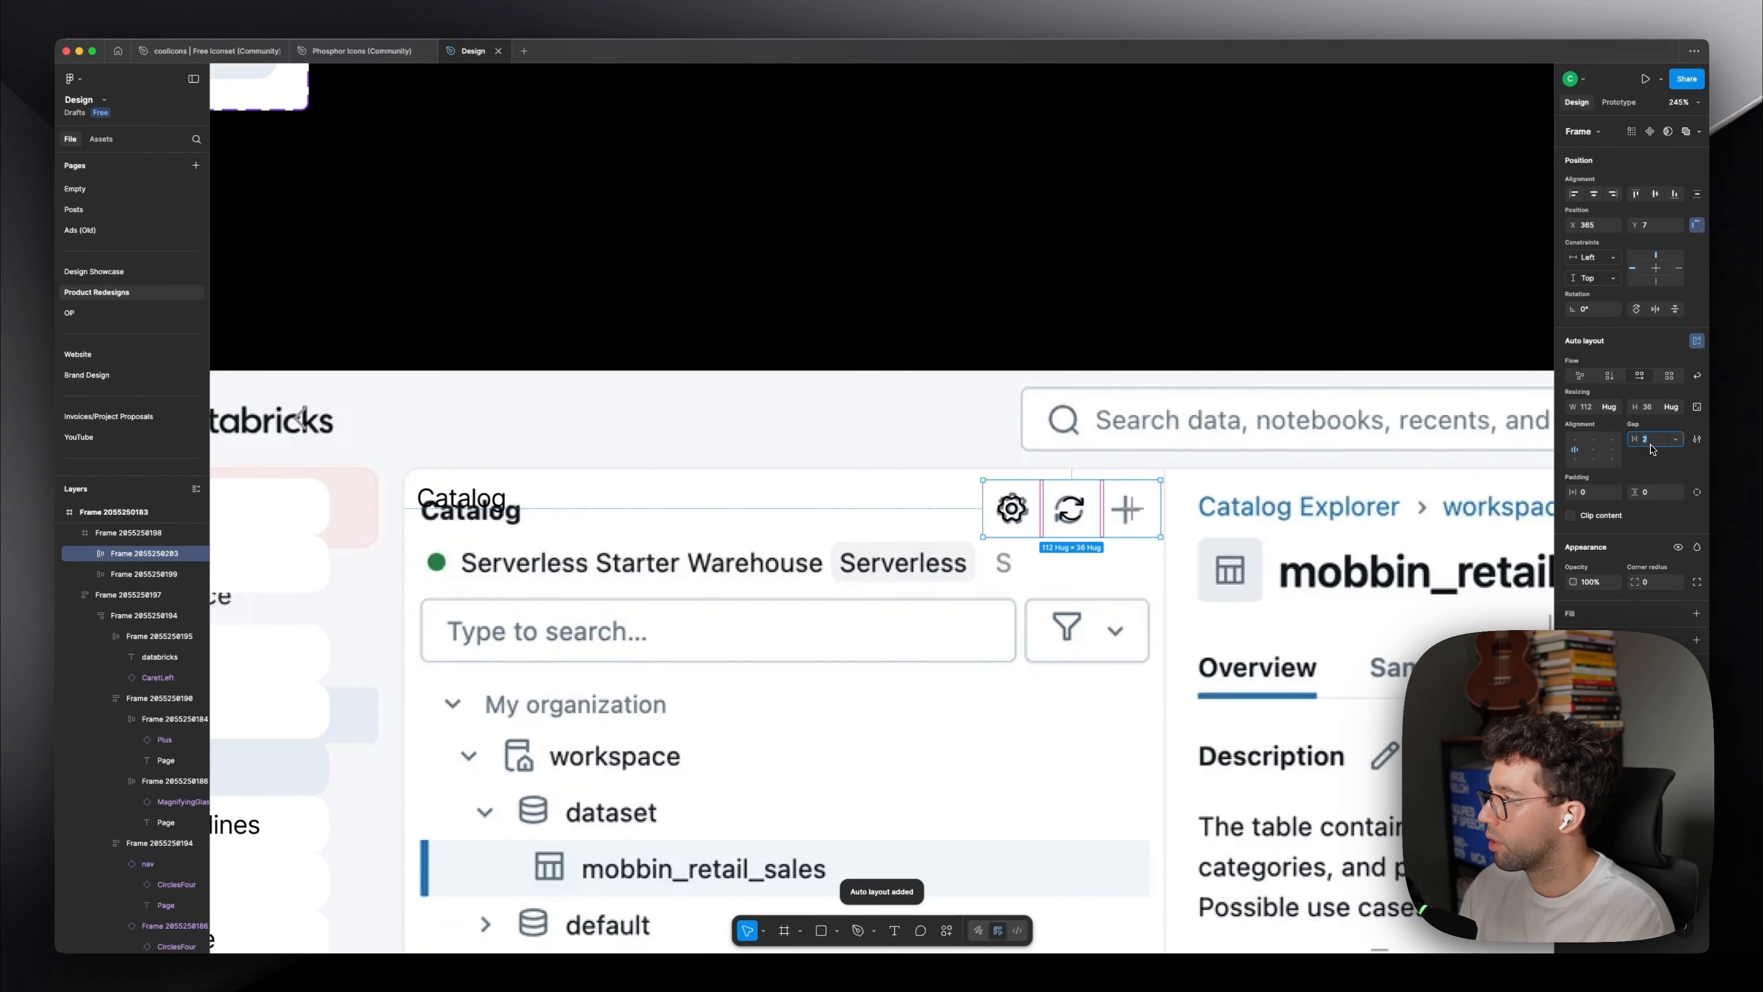
shift+click(461, 498)
key(shift+a)
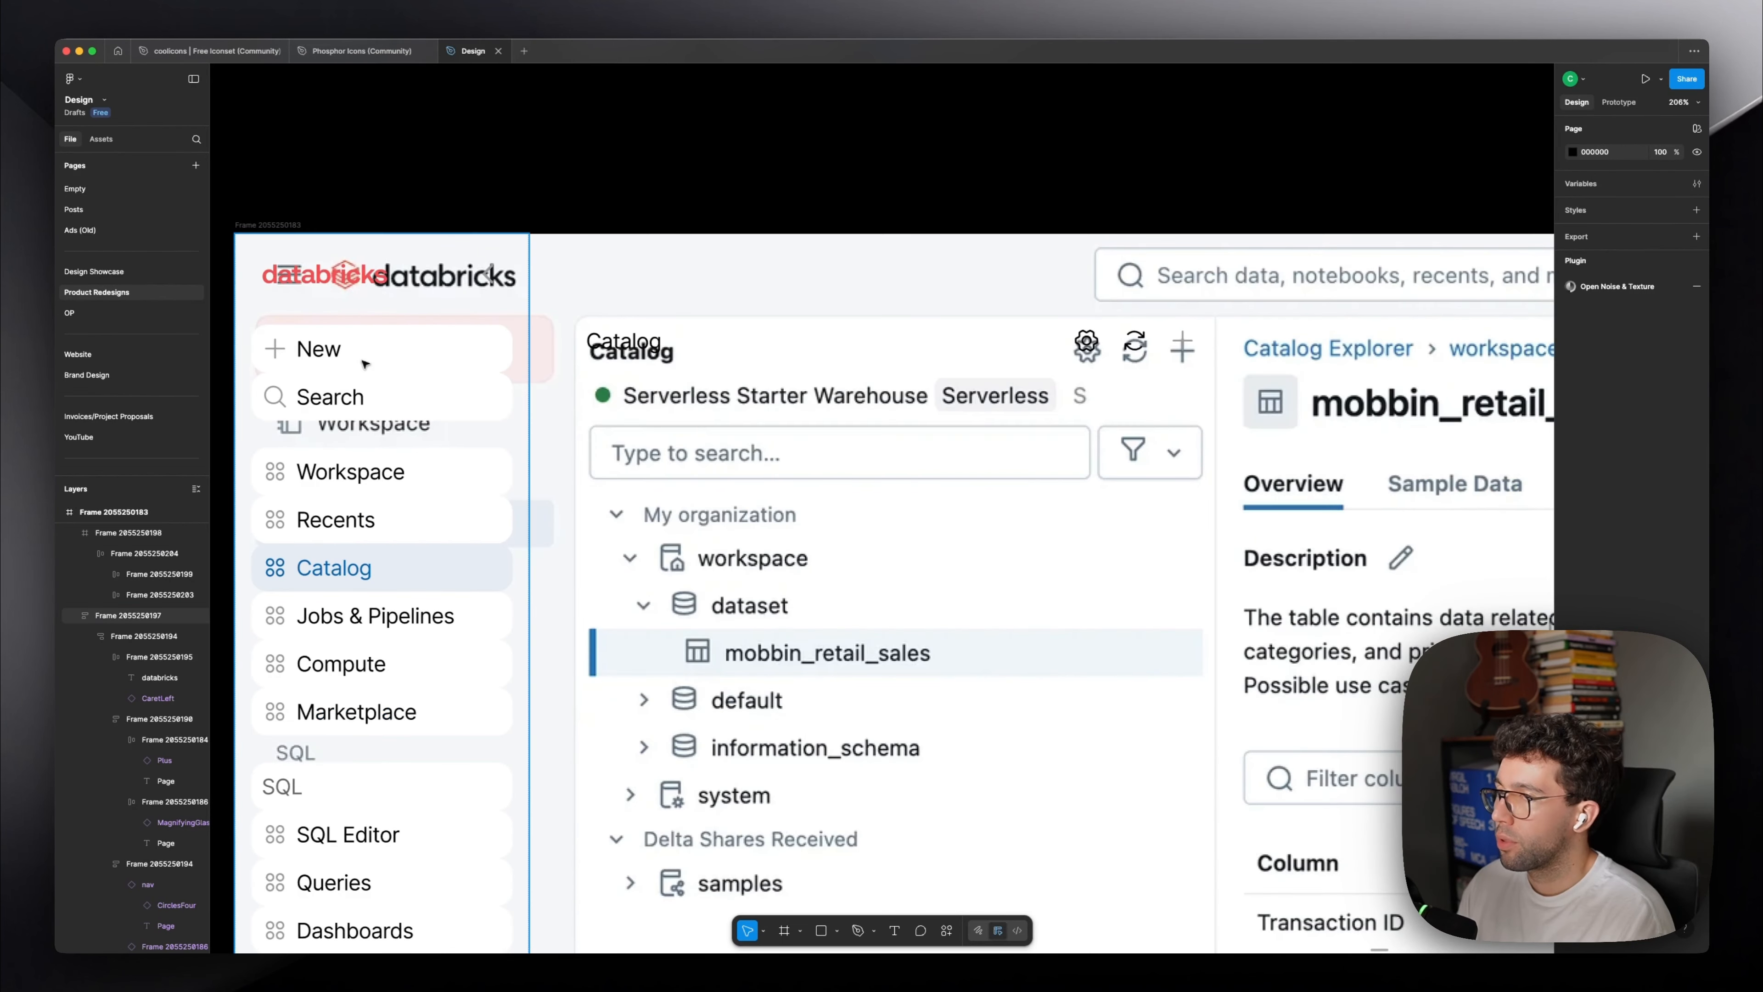
Copy the sidebar's New row into the catalog pane, and measure the reference's filter icon with a temporary rectangle.
click(364, 361)
scroll(1024, 408, up, 5)
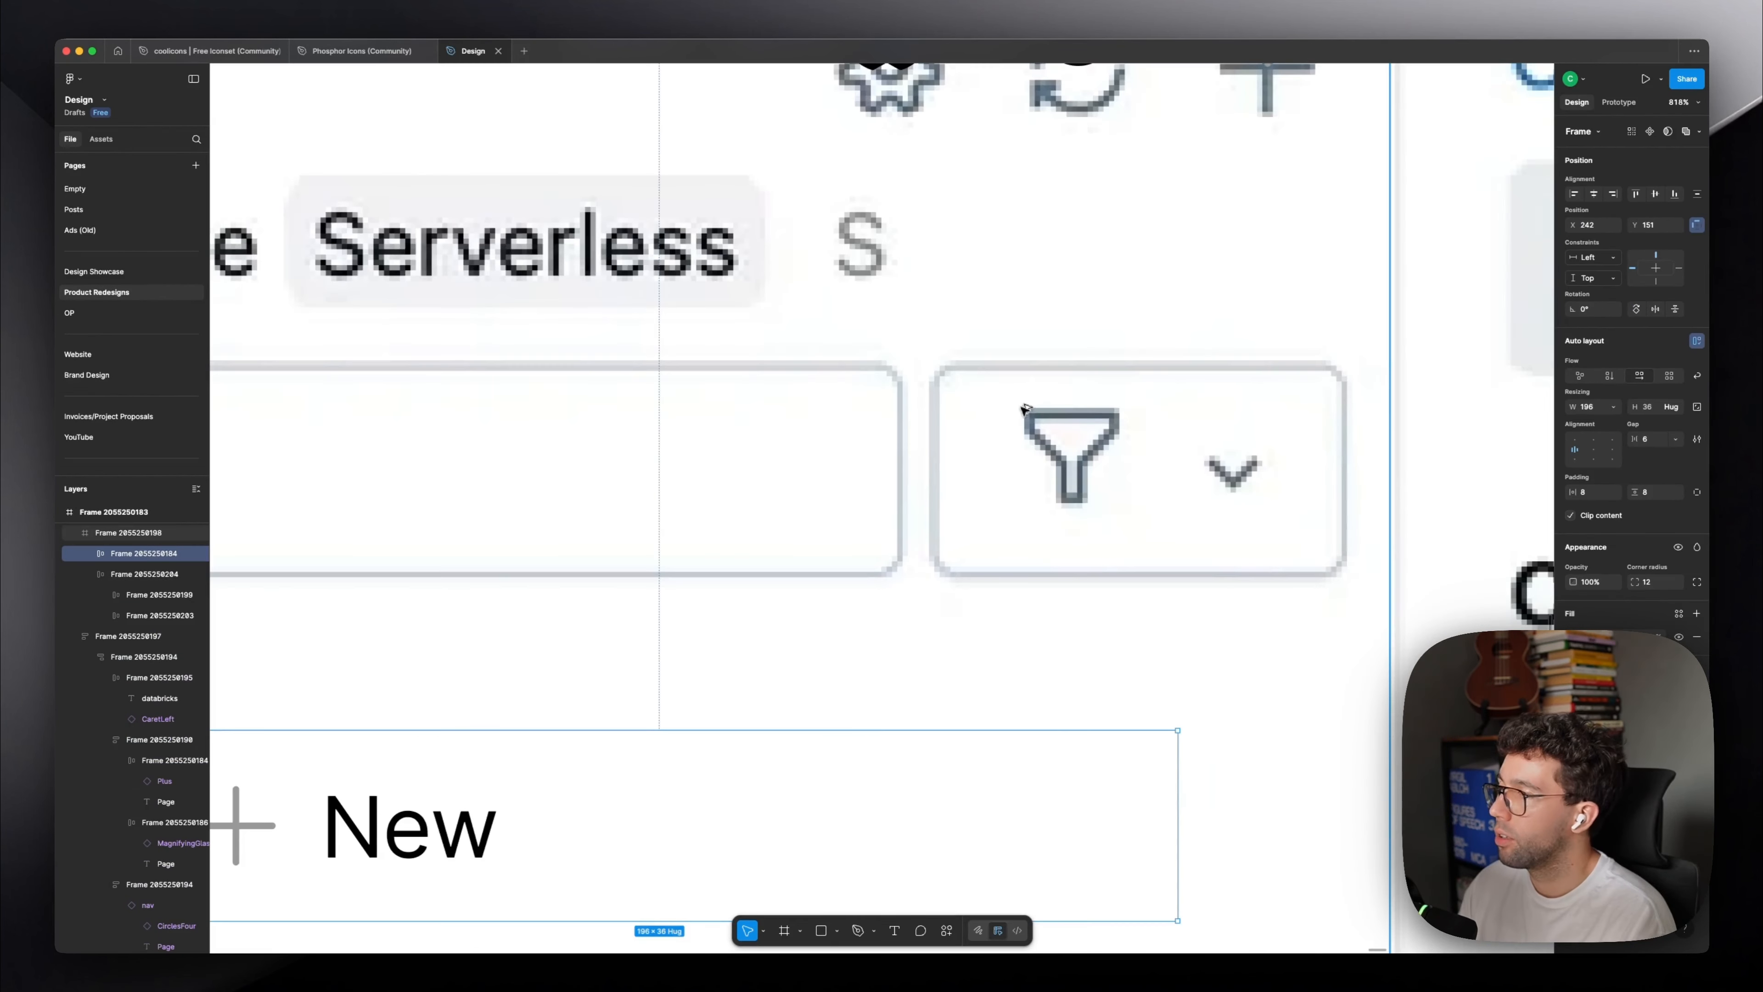
drag(1012, 397, 1135, 524)
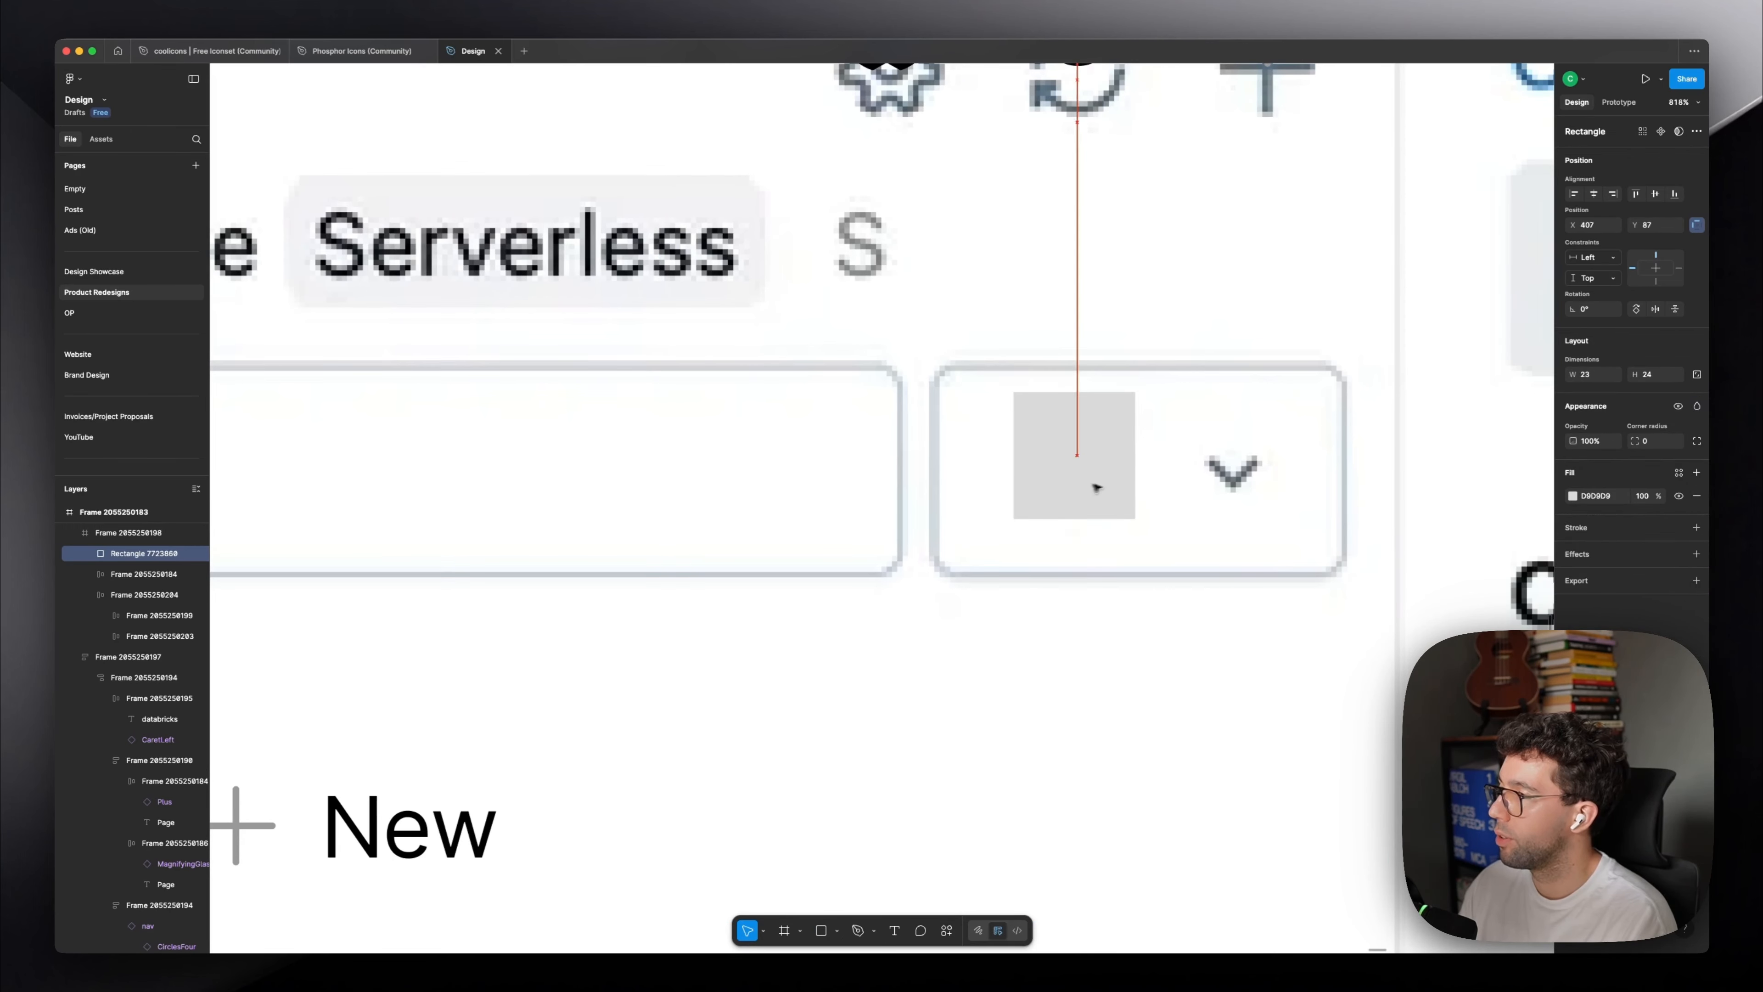
key(BackSpace)
Change the copied row's text to Type to search, remove its plus icon, and place it over the reference's search field.
scroll(1088, 458, down, 5)
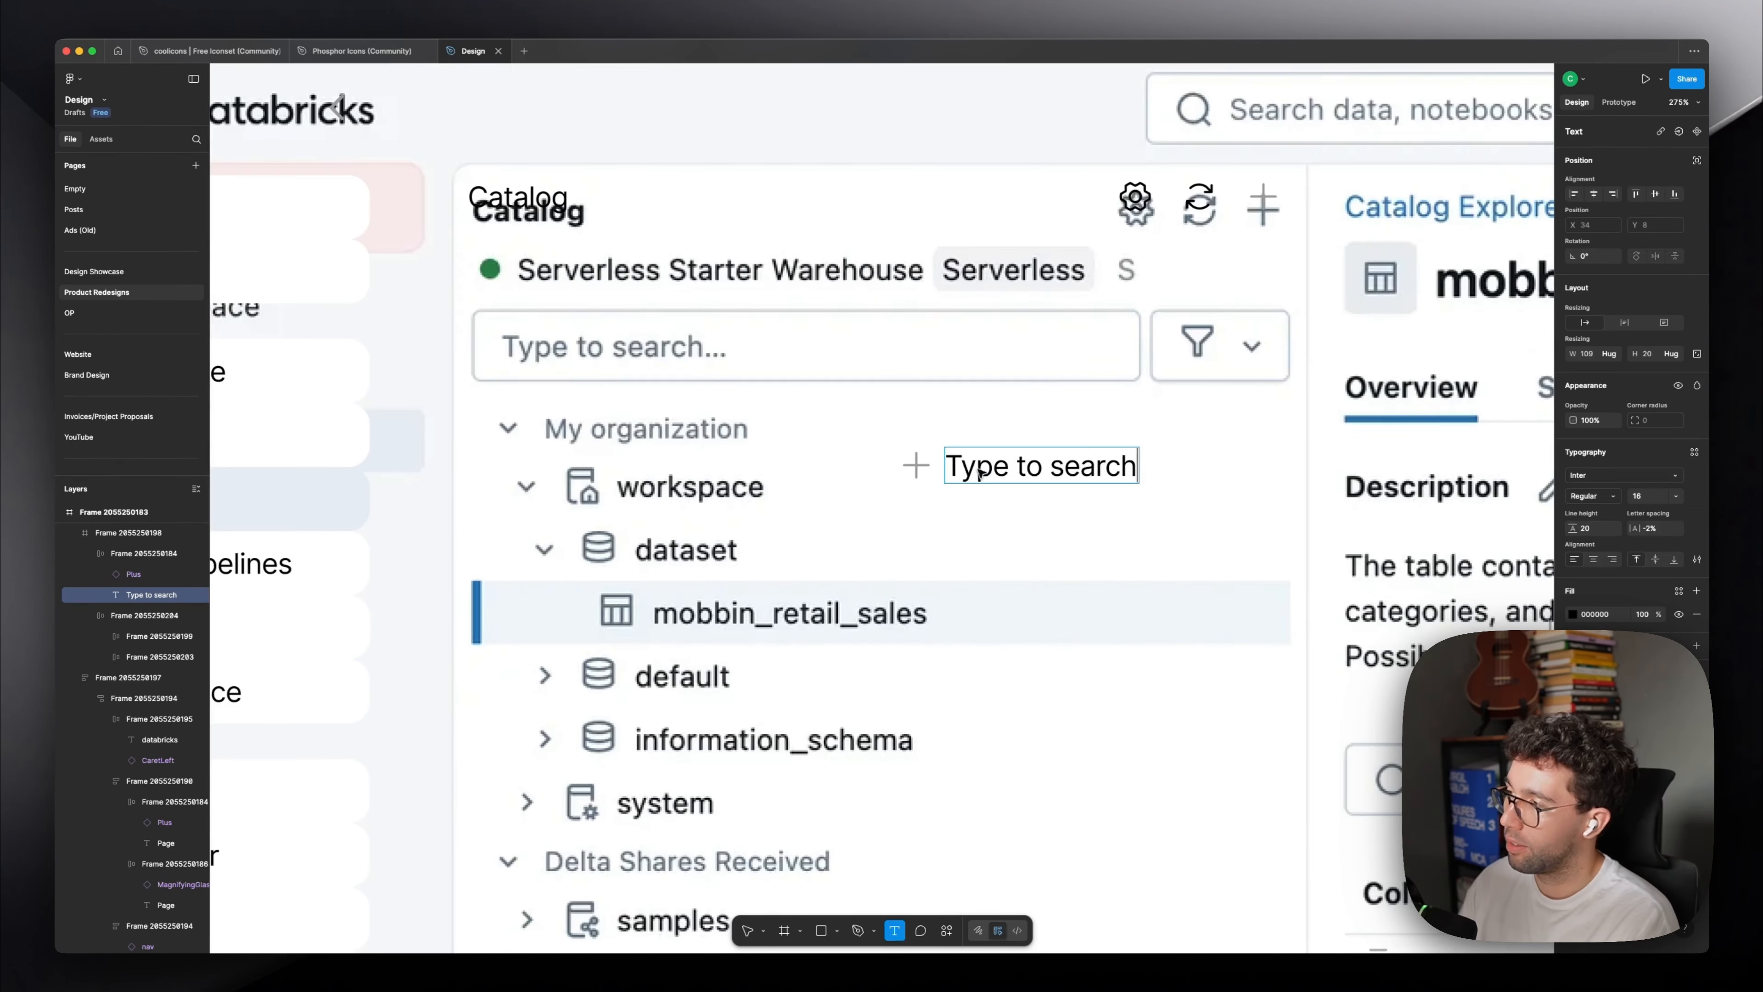
click(917, 465)
key(BackSpace)
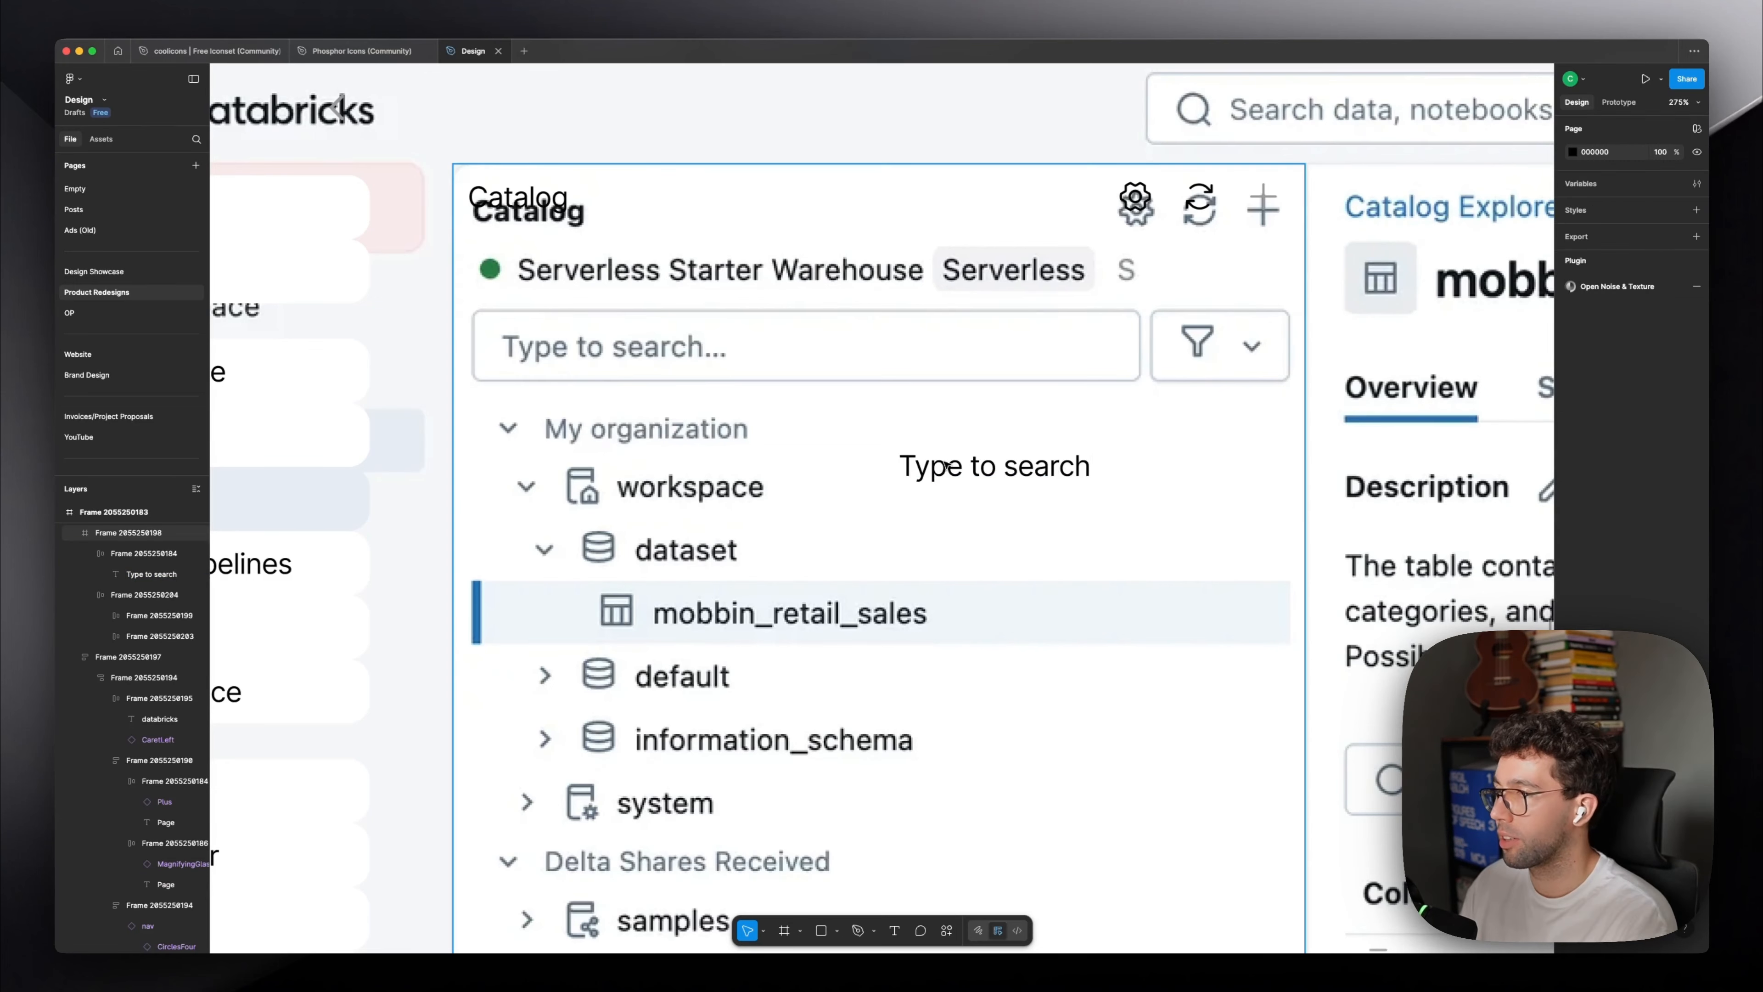
click(948, 466)
drag(1061, 466, 723, 345)
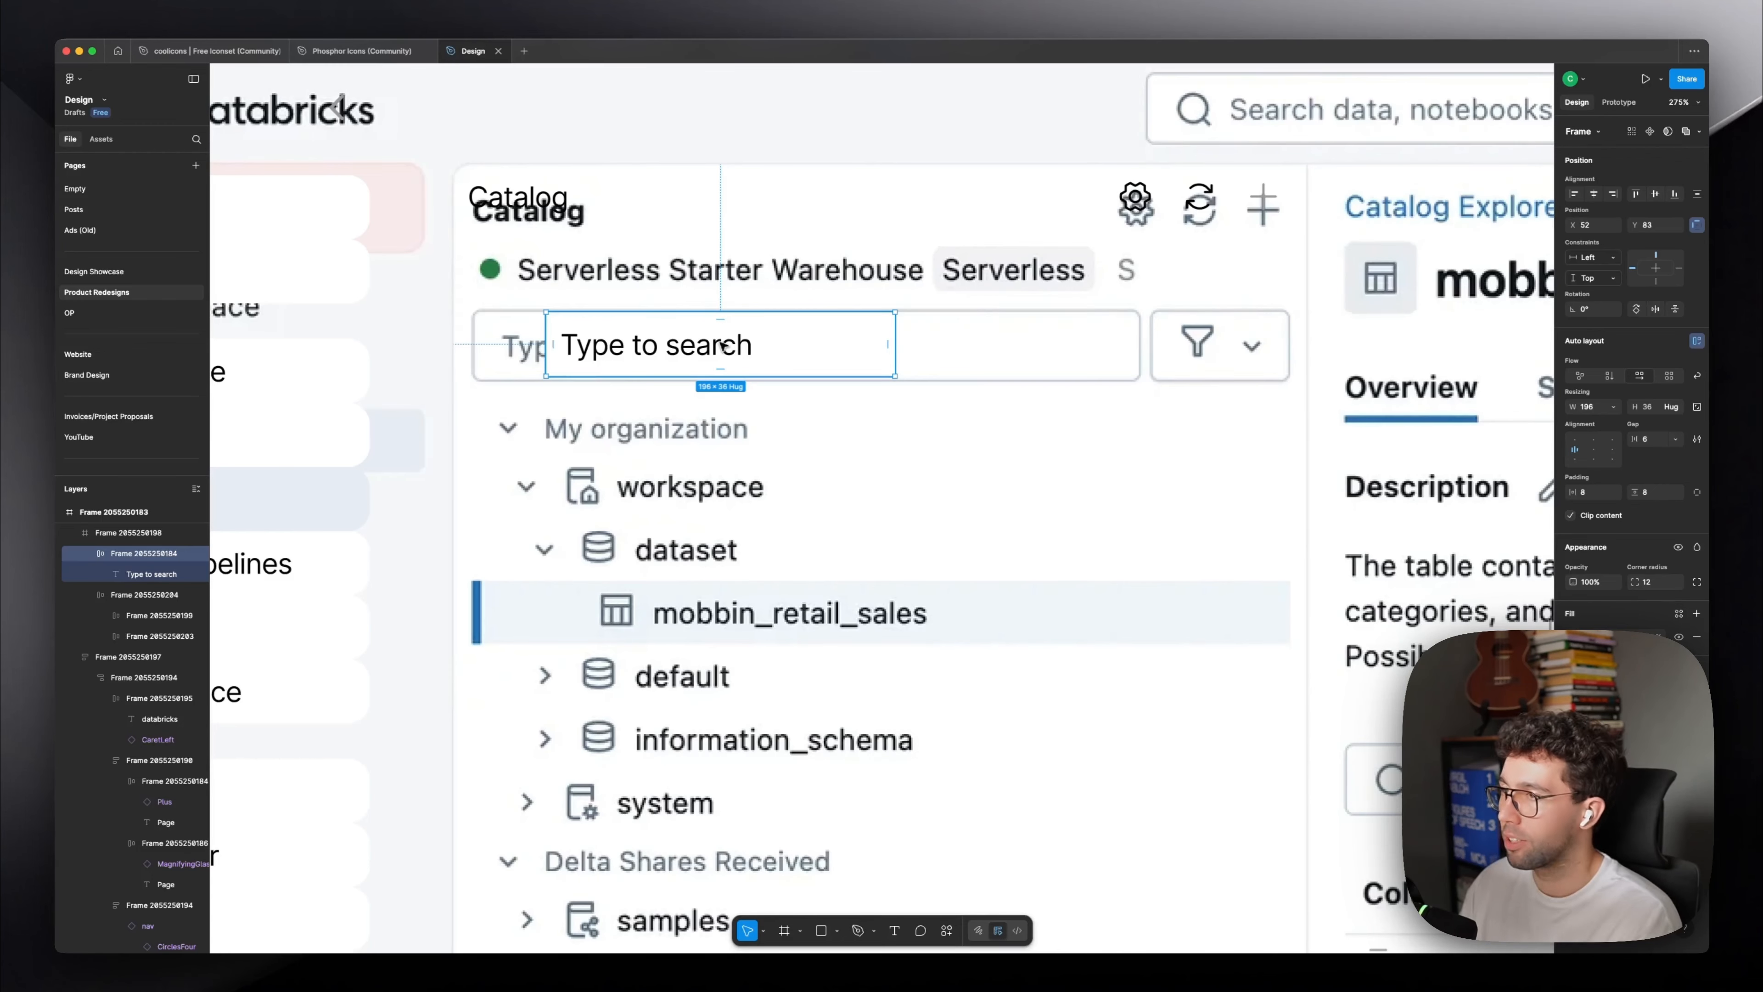
Measure the search icon in the reference's Filter columns box with a temporary rectangle.
scroll(724, 345, right, 5)
scroll(723, 345, up, 1)
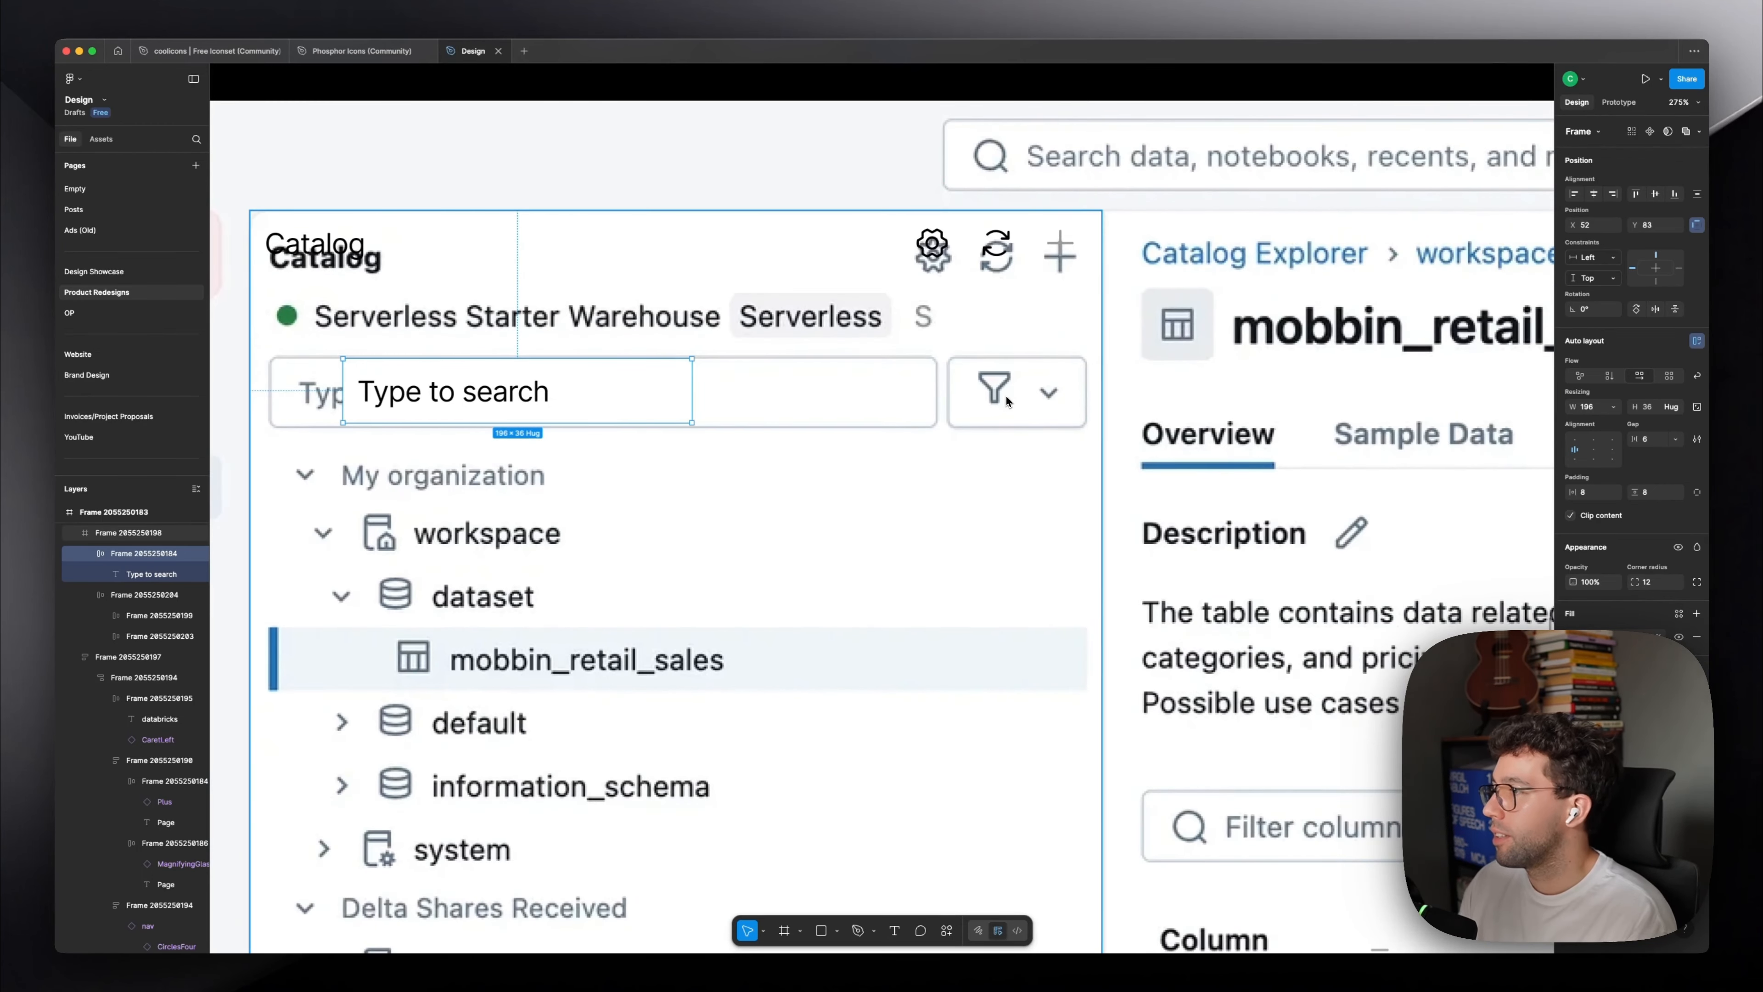
scroll(1008, 401, down, 5)
scroll(1008, 401, right, 6)
scroll(1008, 401, down, 1)
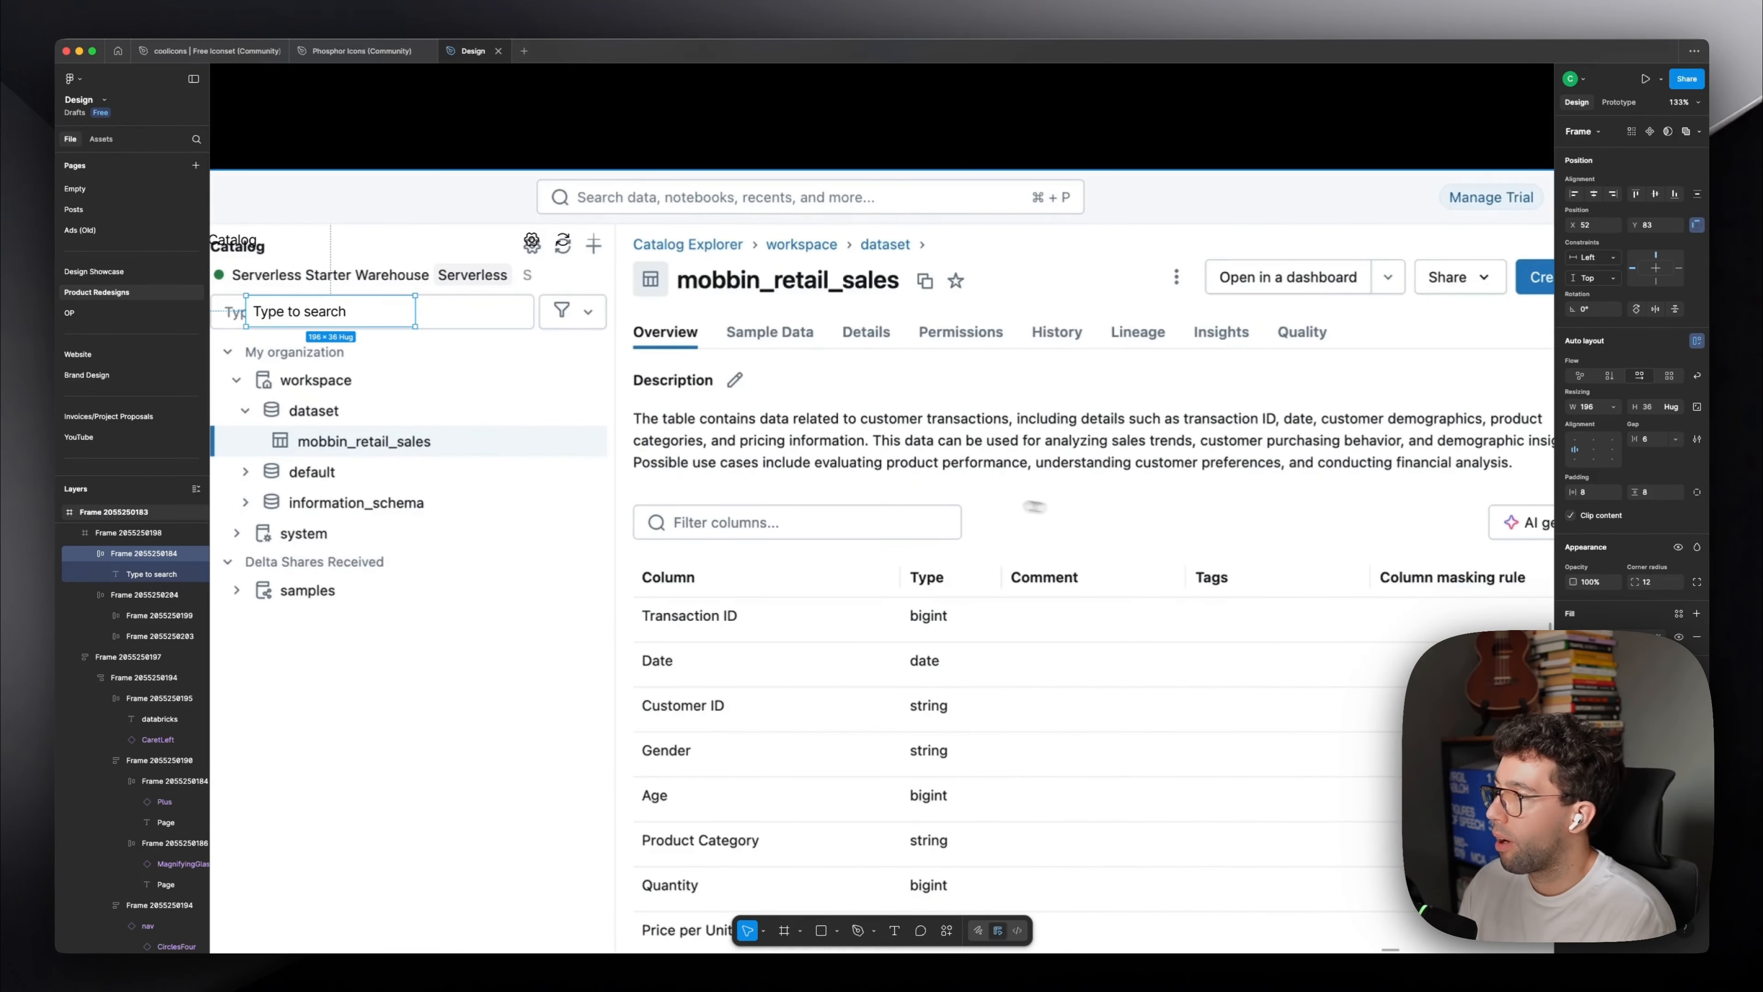
scroll(641, 540, up, 10)
key(r)
drag(739, 409, 854, 527)
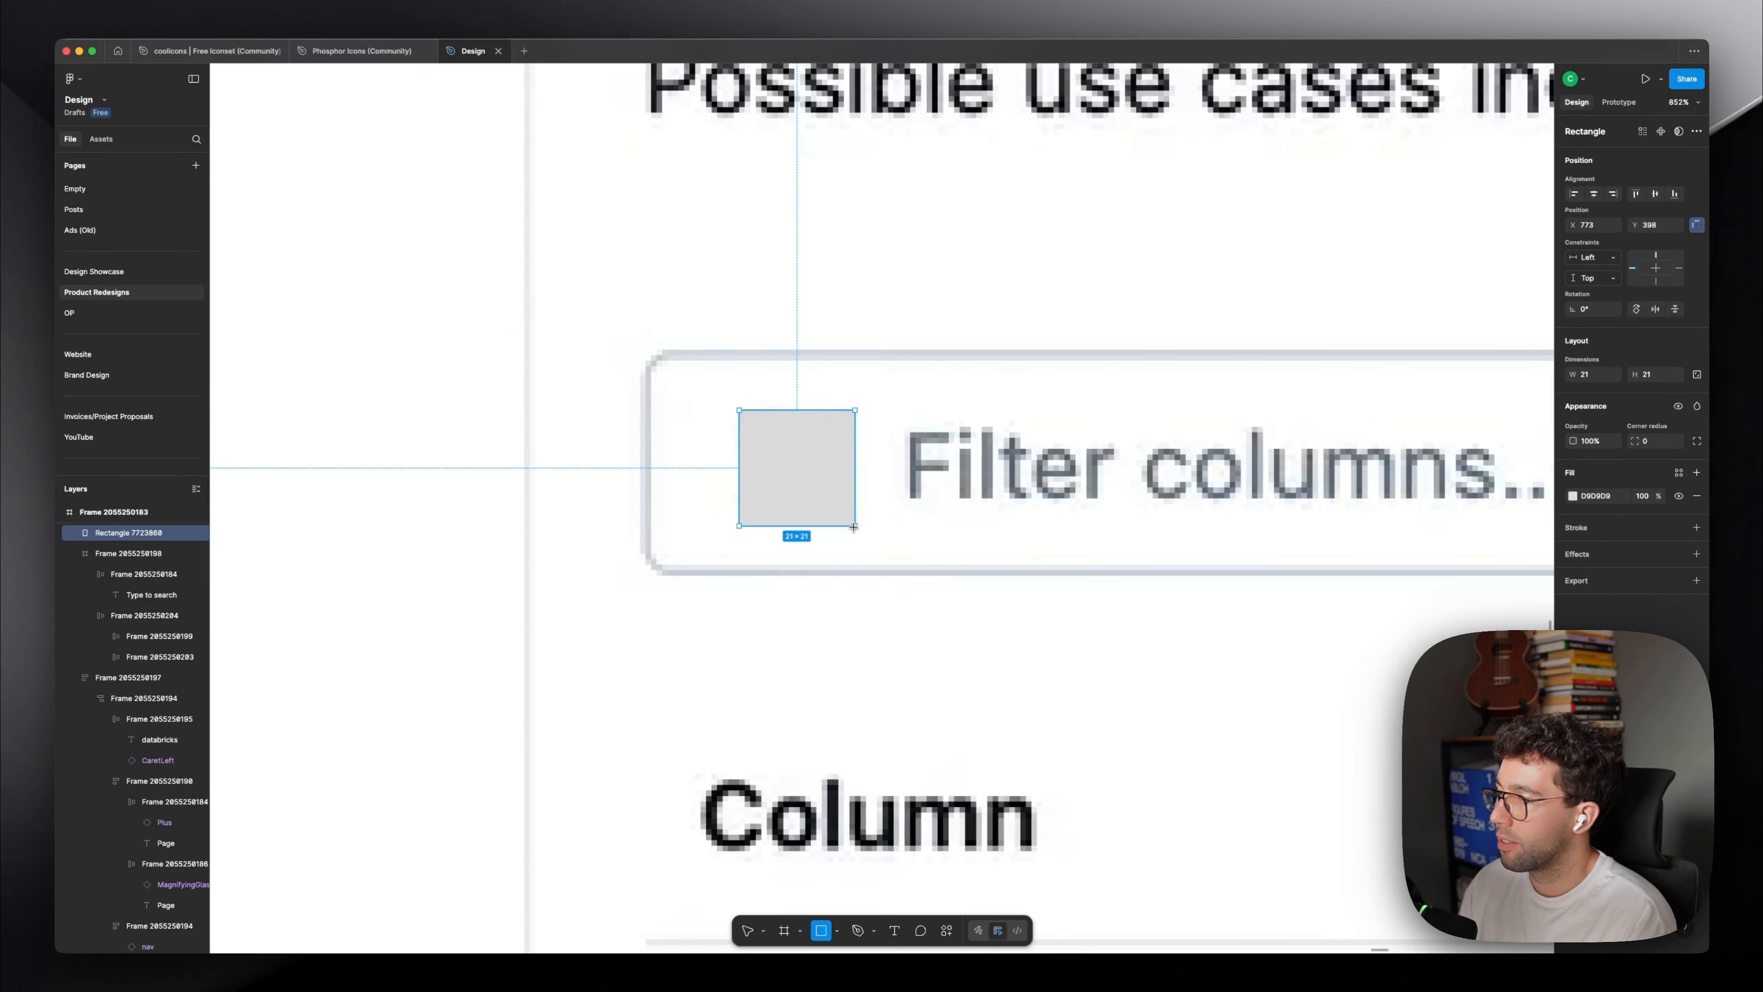
key(alt)
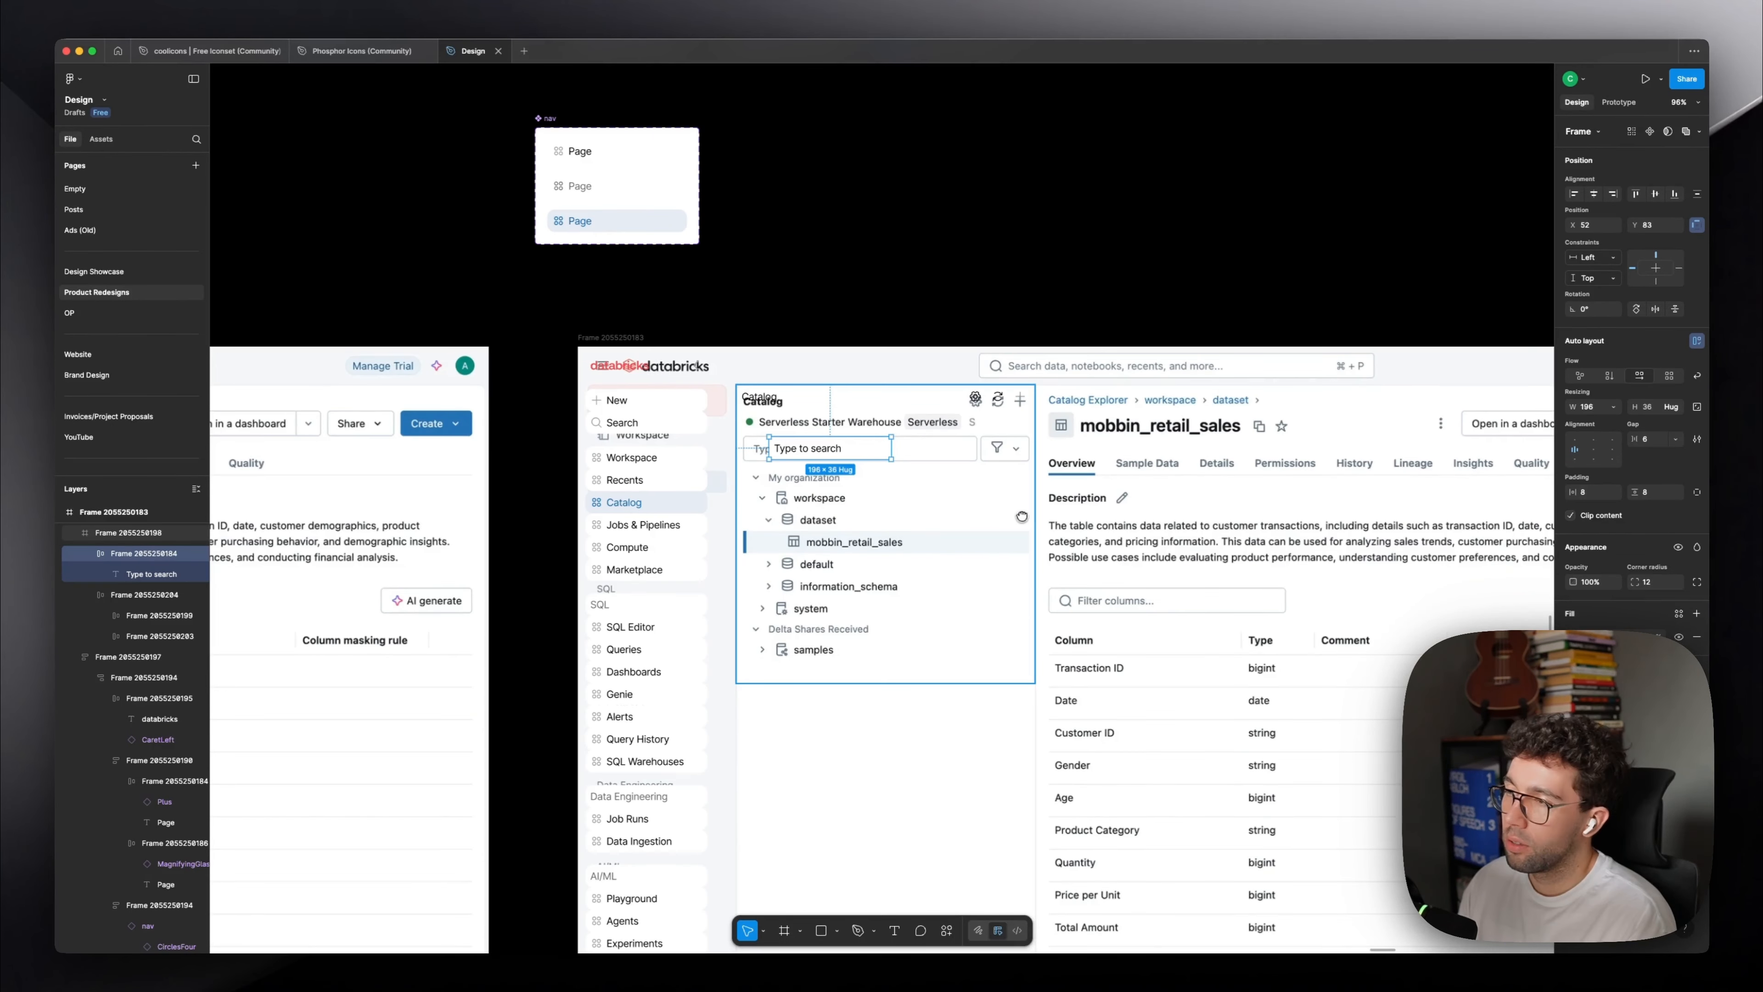
Align the Type to search row with the reference's search field at X 14, Y 83, and widen it to match.
scroll(848, 427, up, 5)
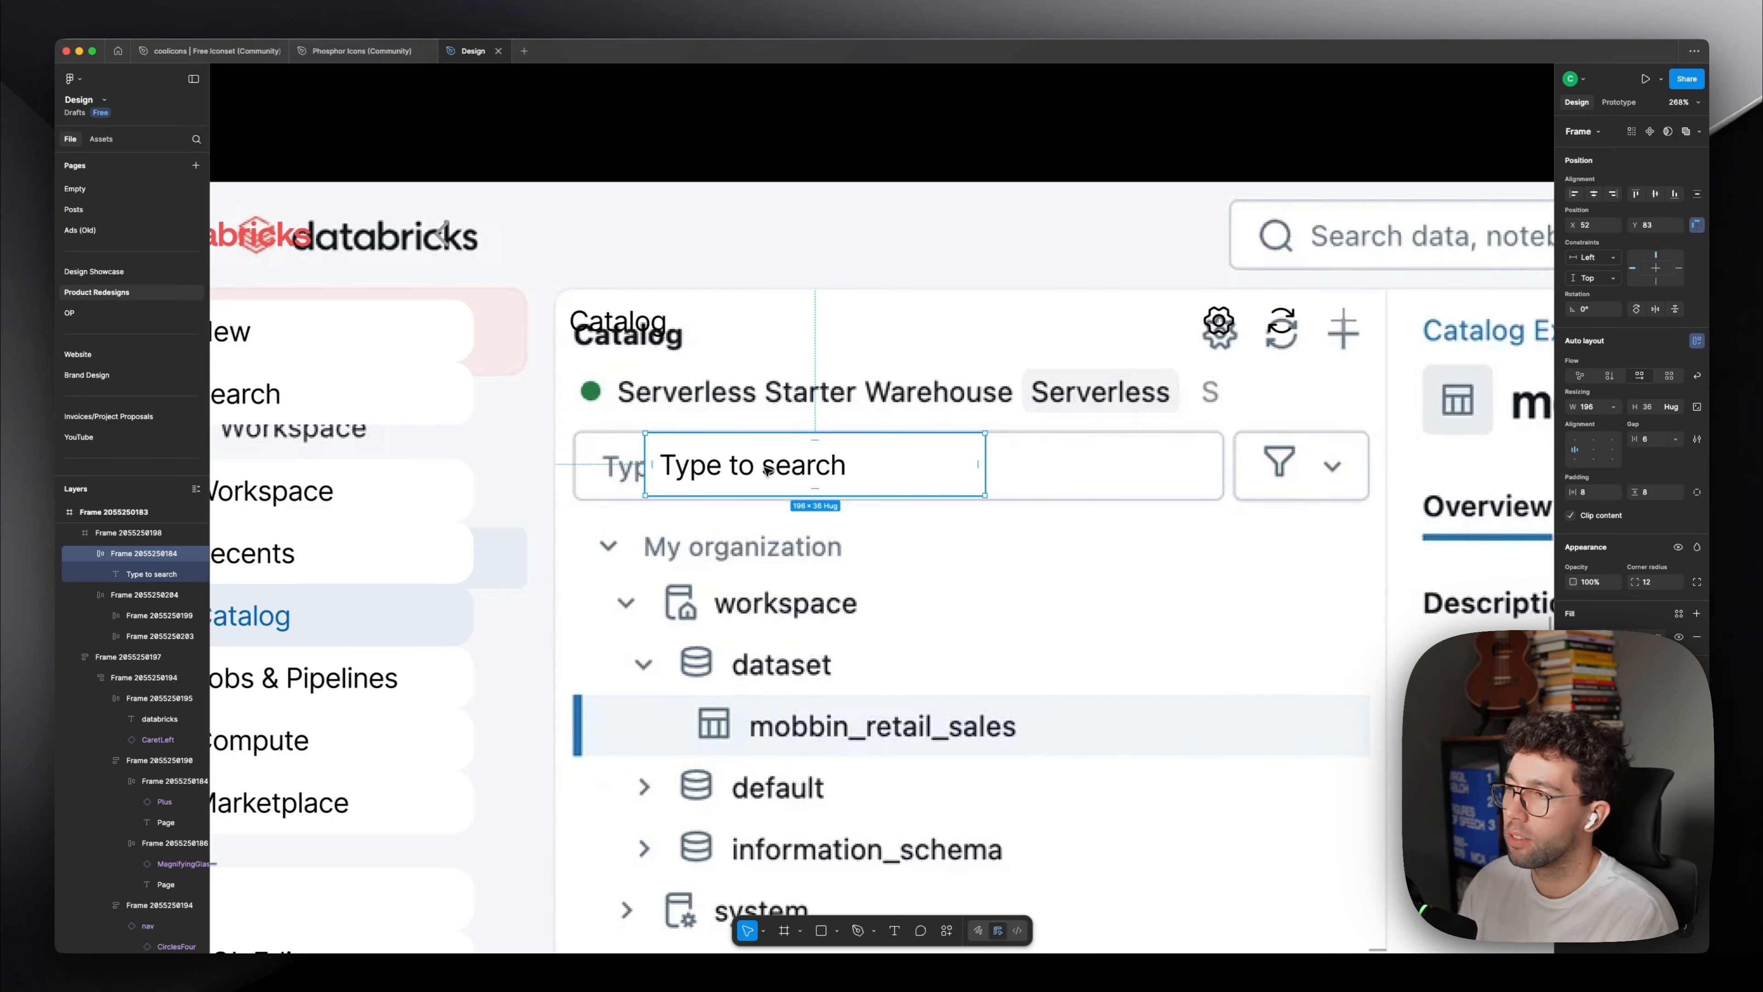
scroll(766, 470, down, 4)
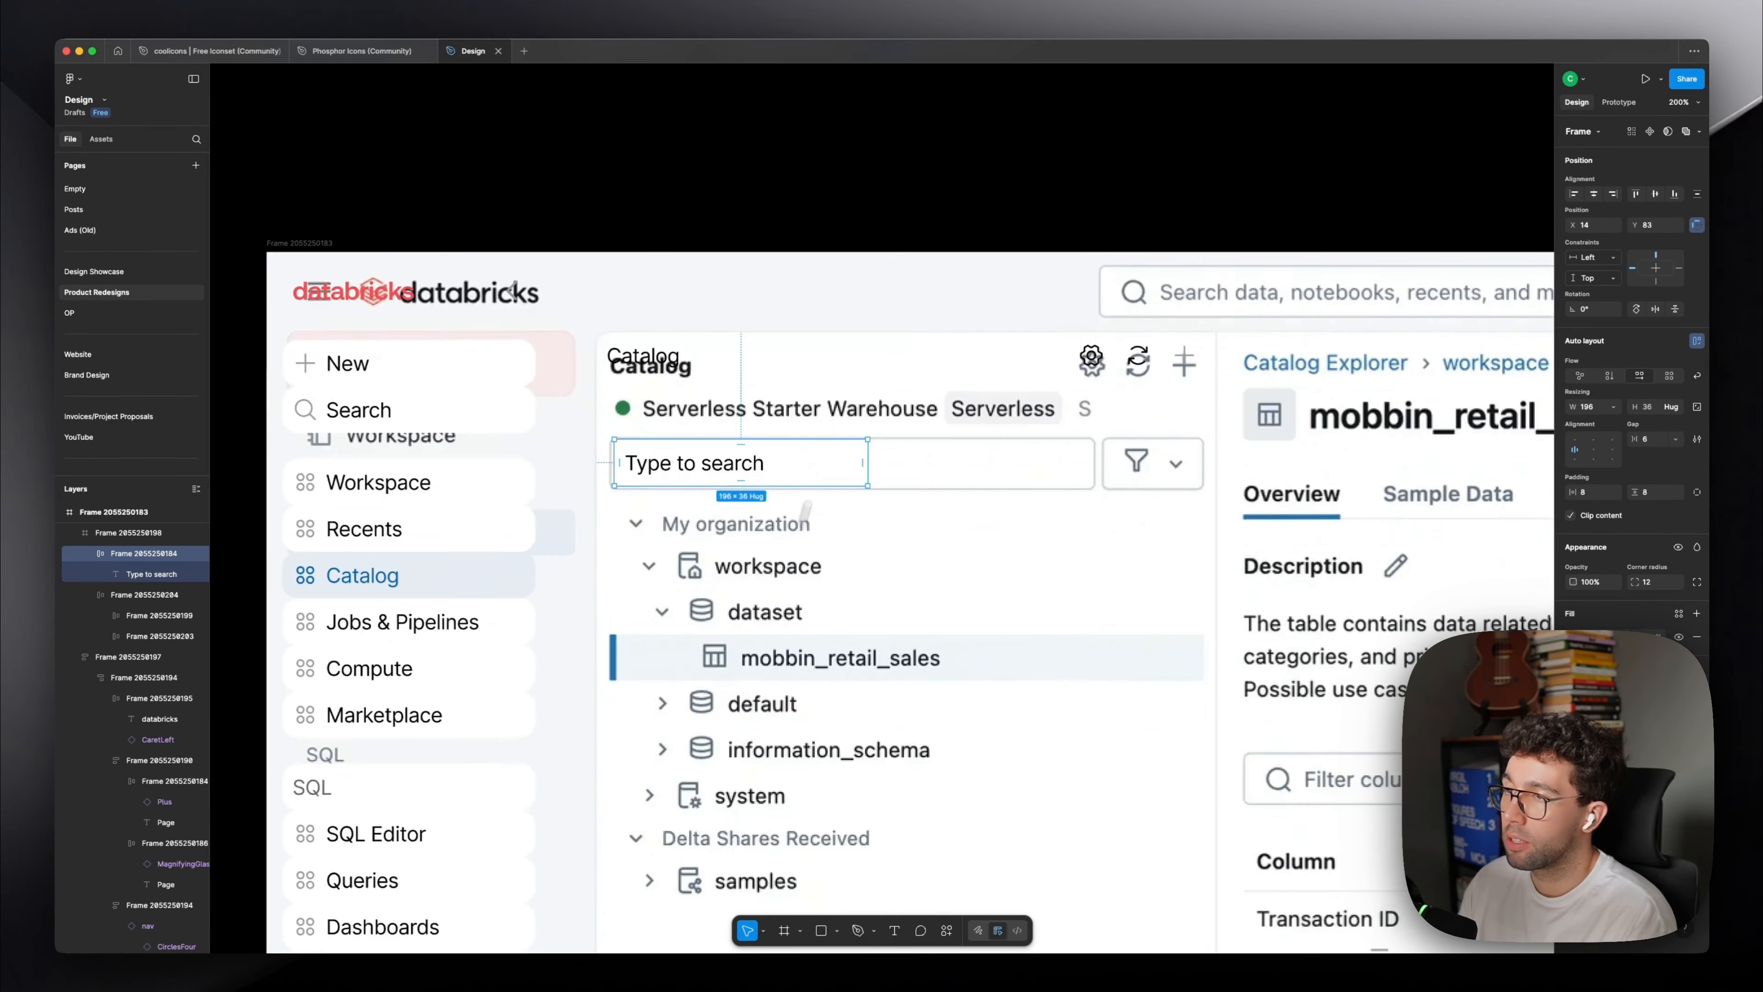
scroll(807, 511, down, 3)
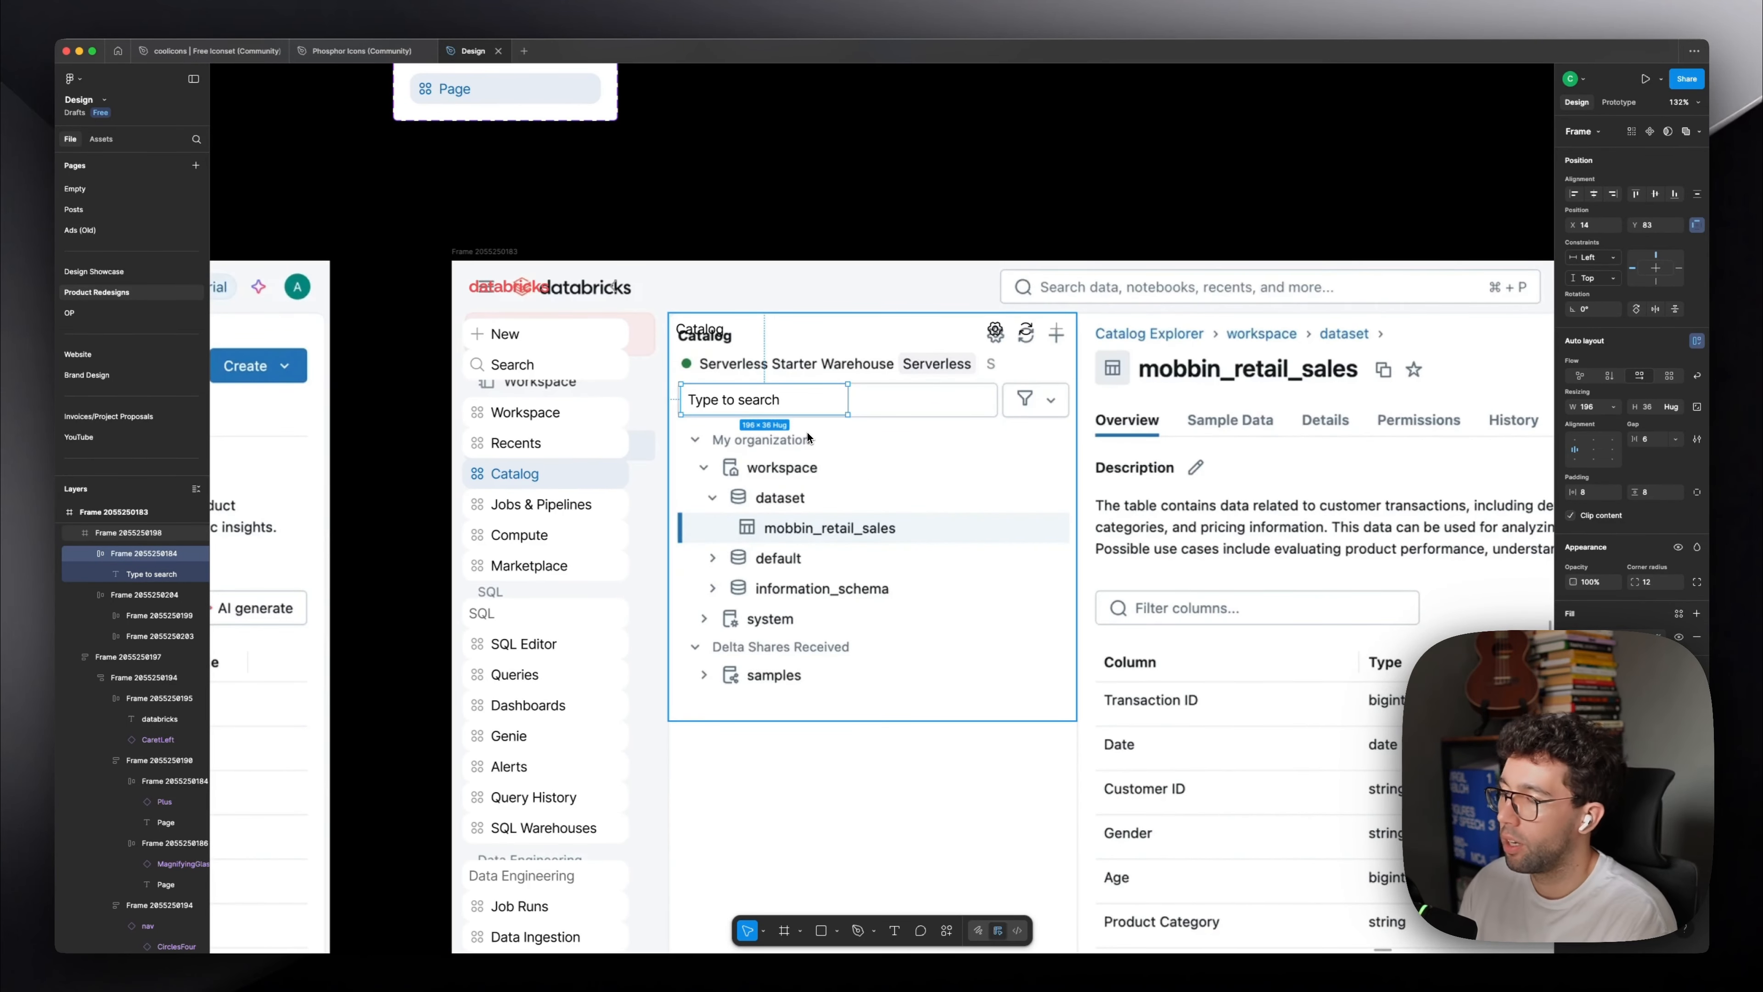
scroll(833, 452, up, 3)
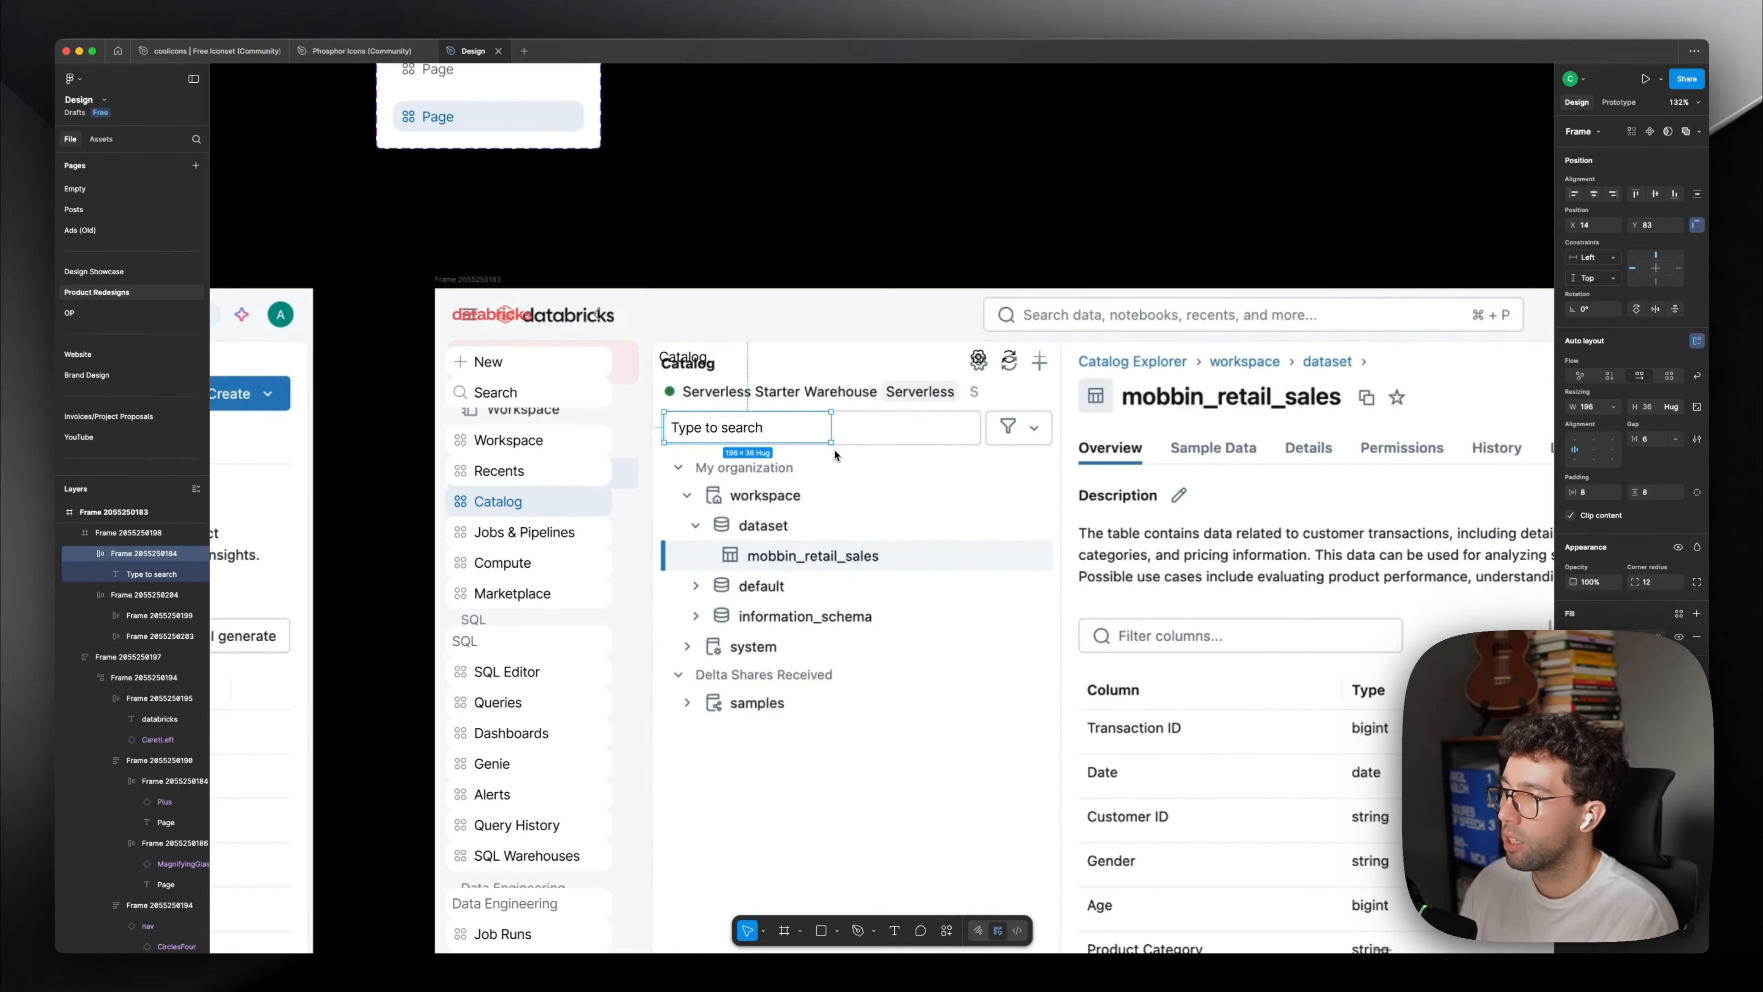
scroll(840, 458, down, 2)
Build a Filter button with a CaretDown icon from another New row copy, and group it with the search field in a 457 wide auto layout.
drag(430, 358, 1009, 506)
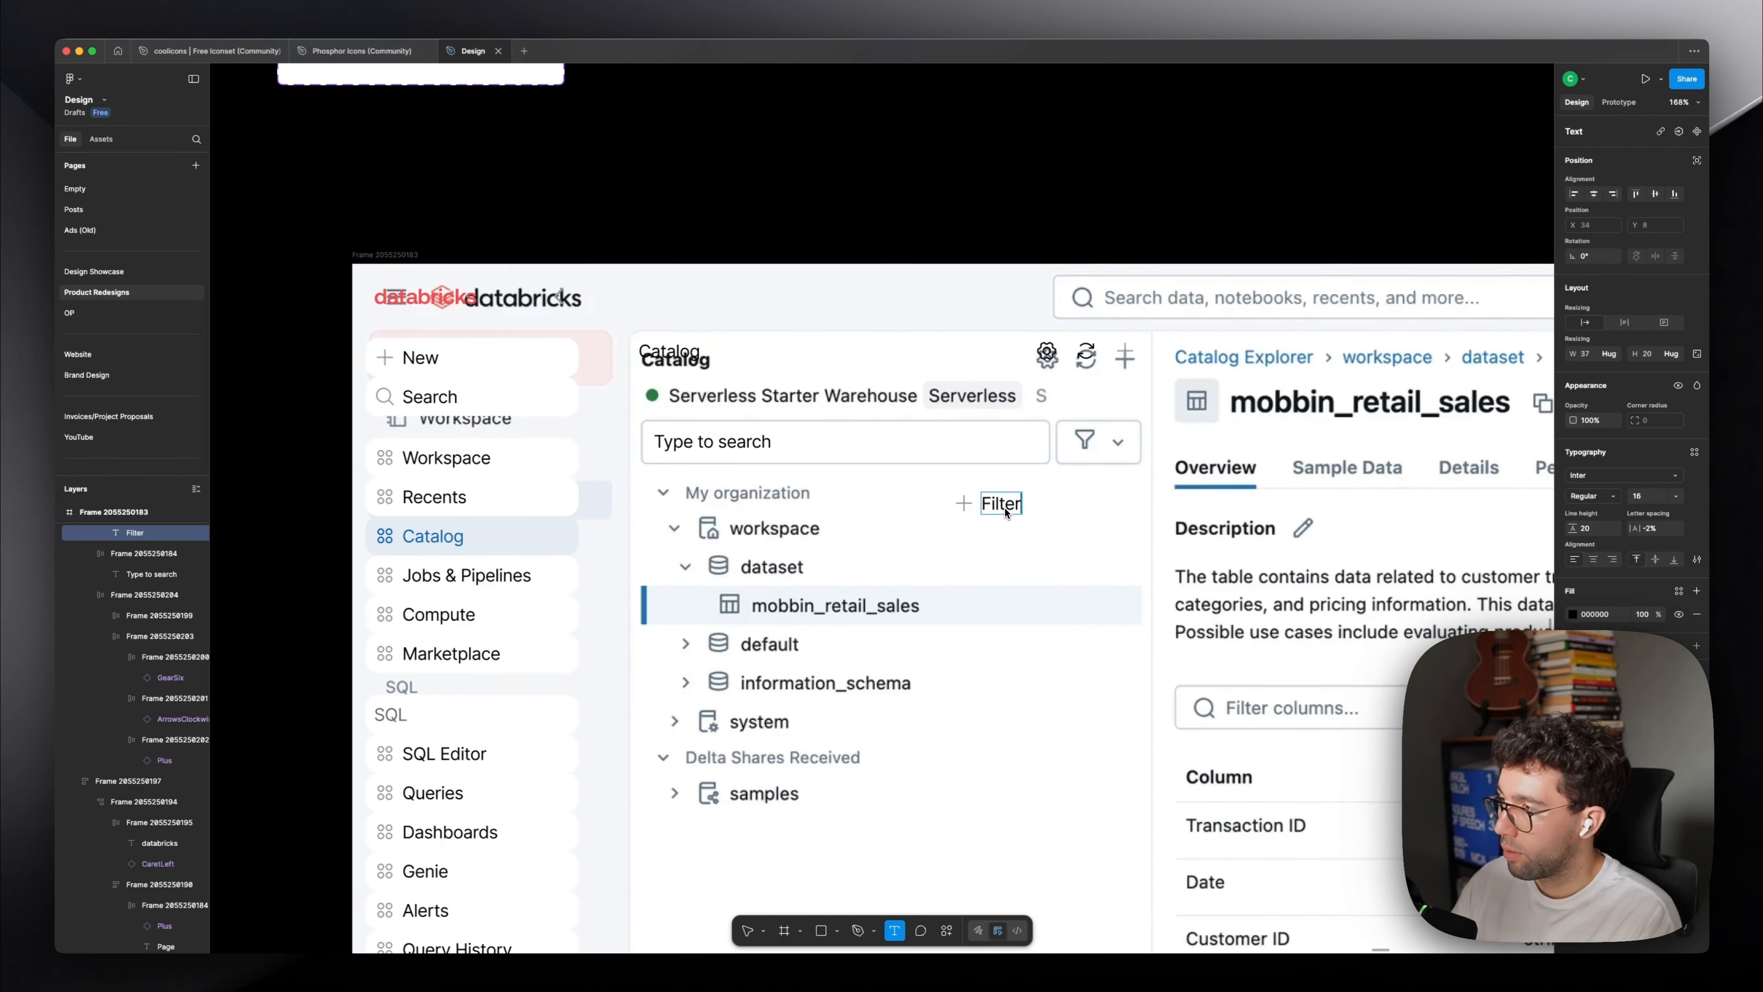
key(Escape)
scroll(1005, 506, up, 5)
scroll(839, 286, down, 7)
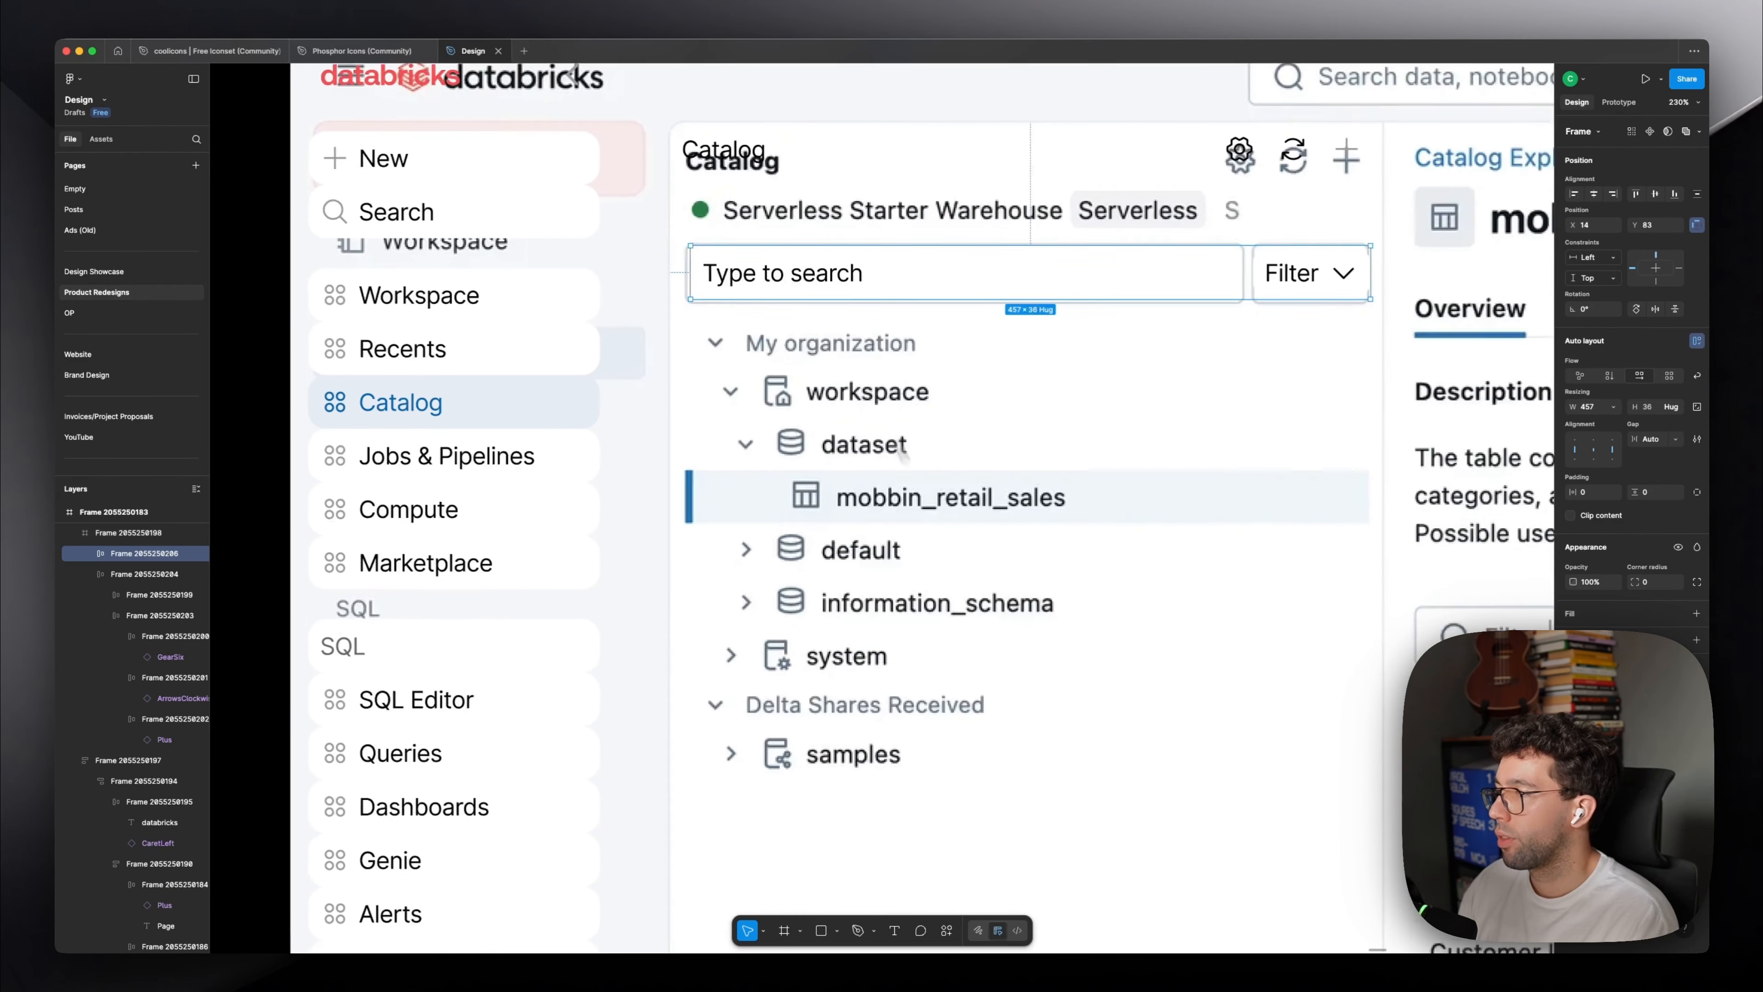
scroll(902, 453, down, 1)
scroll(1208, 307, up, 1)
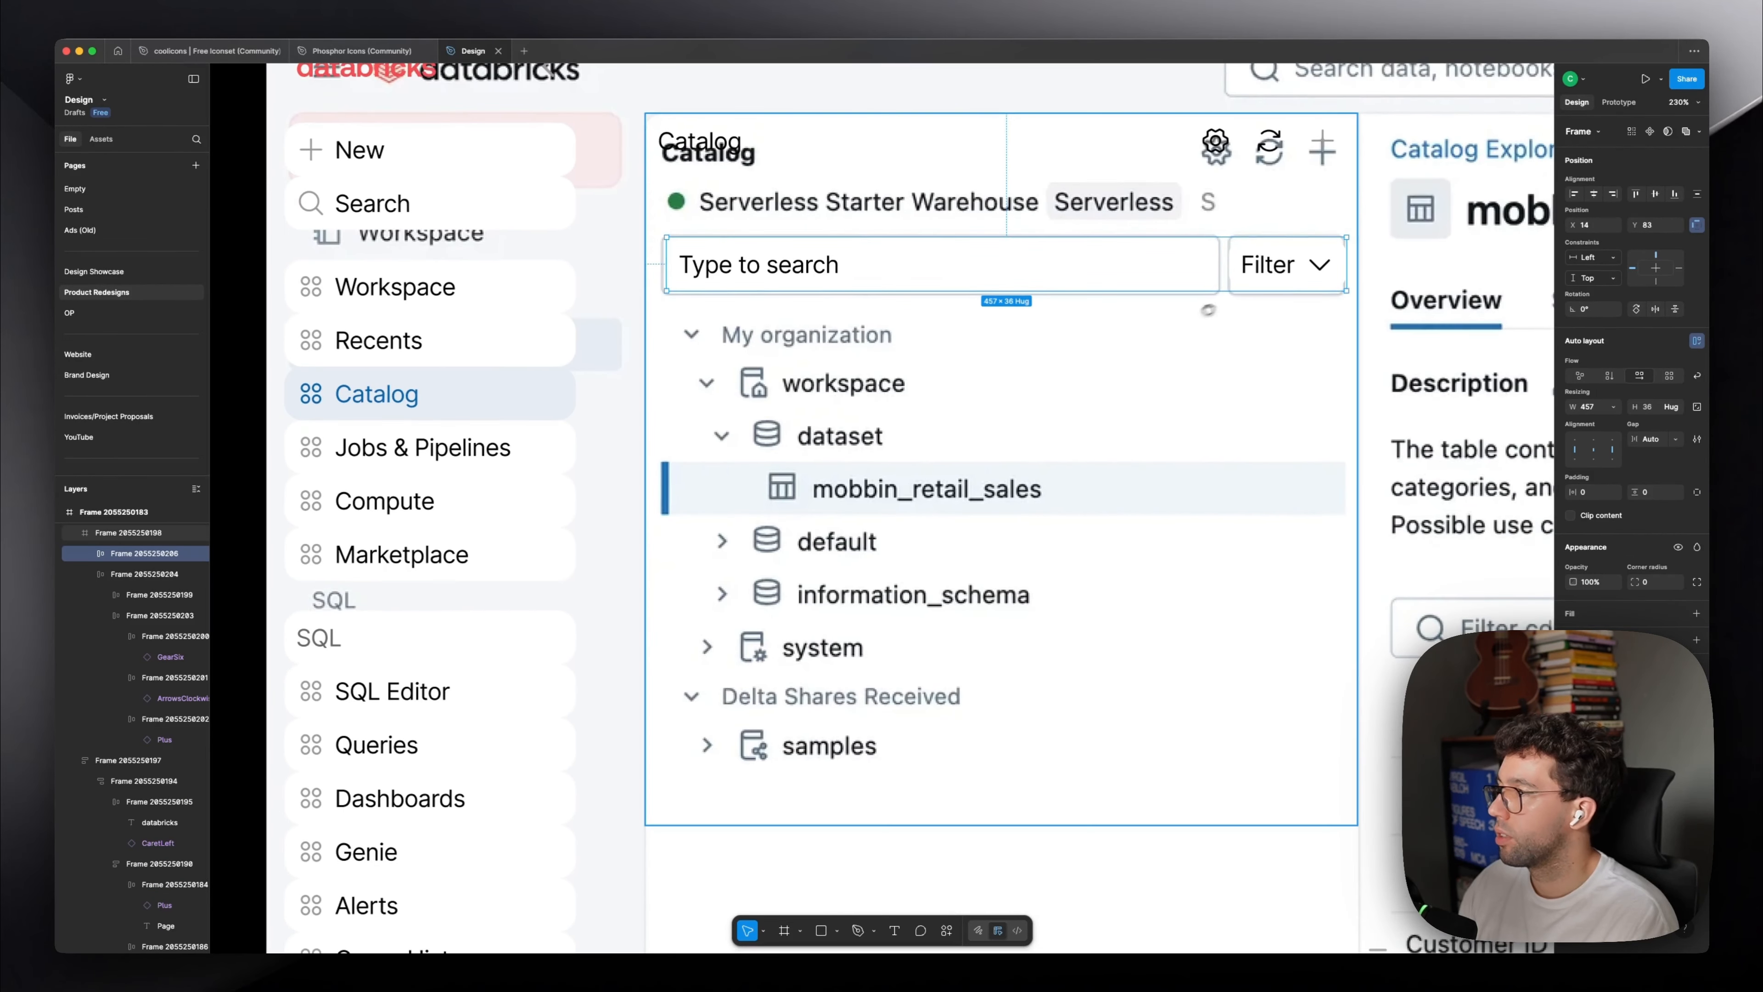
Copy the Filter button into tree rows My organization, workspace, dataset, retail_sales, default, information_schema, system, Delta Shares Received and samples, stacked in vertical auto layout.
click(1265, 267)
drag(1265, 268, 981, 355)
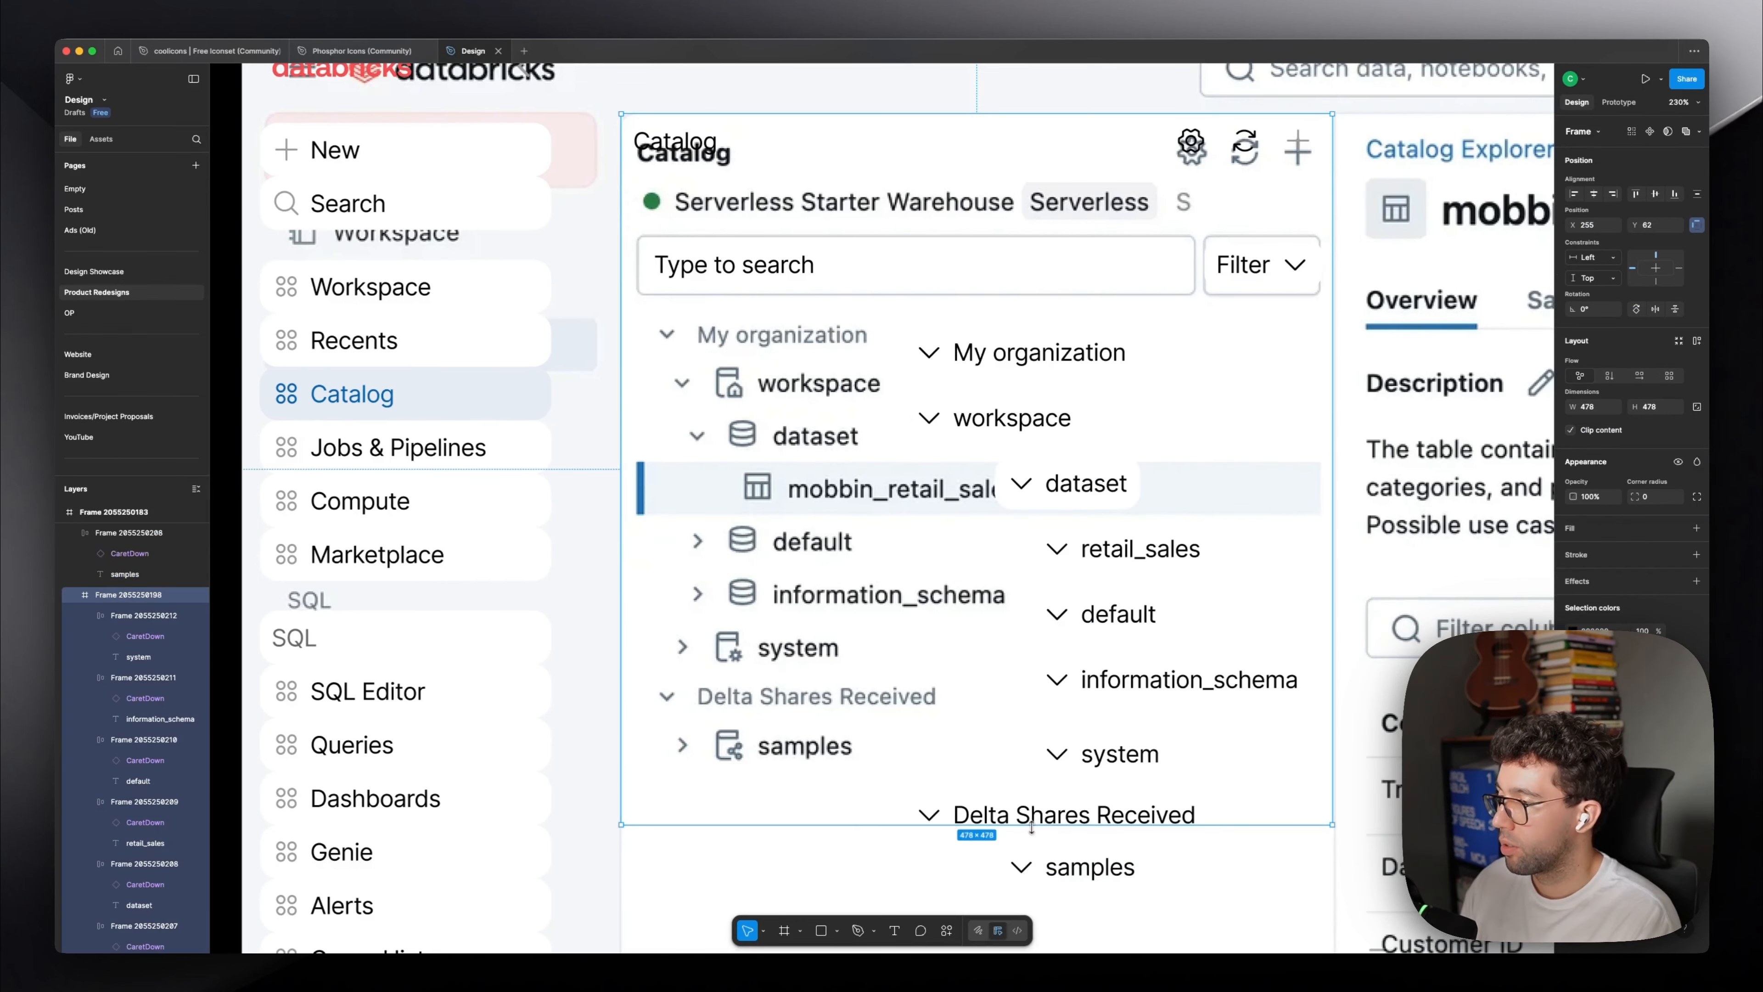
click(1076, 867)
shift+click(1083, 818)
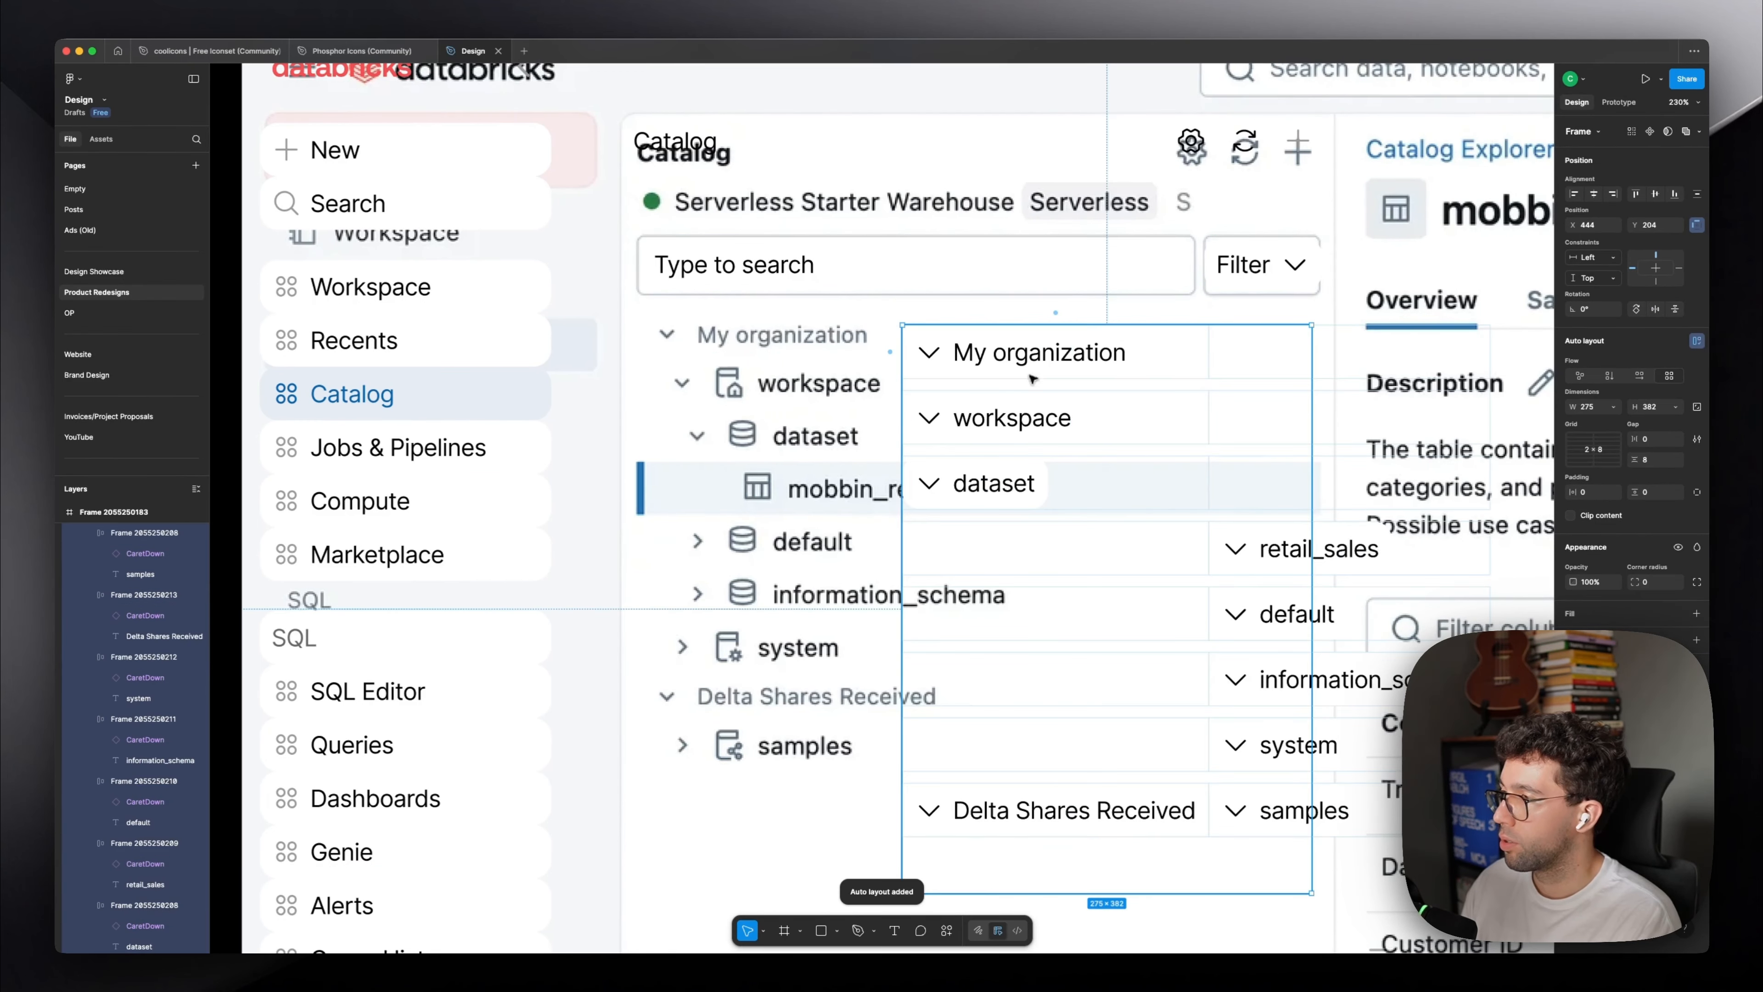
click(1609, 376)
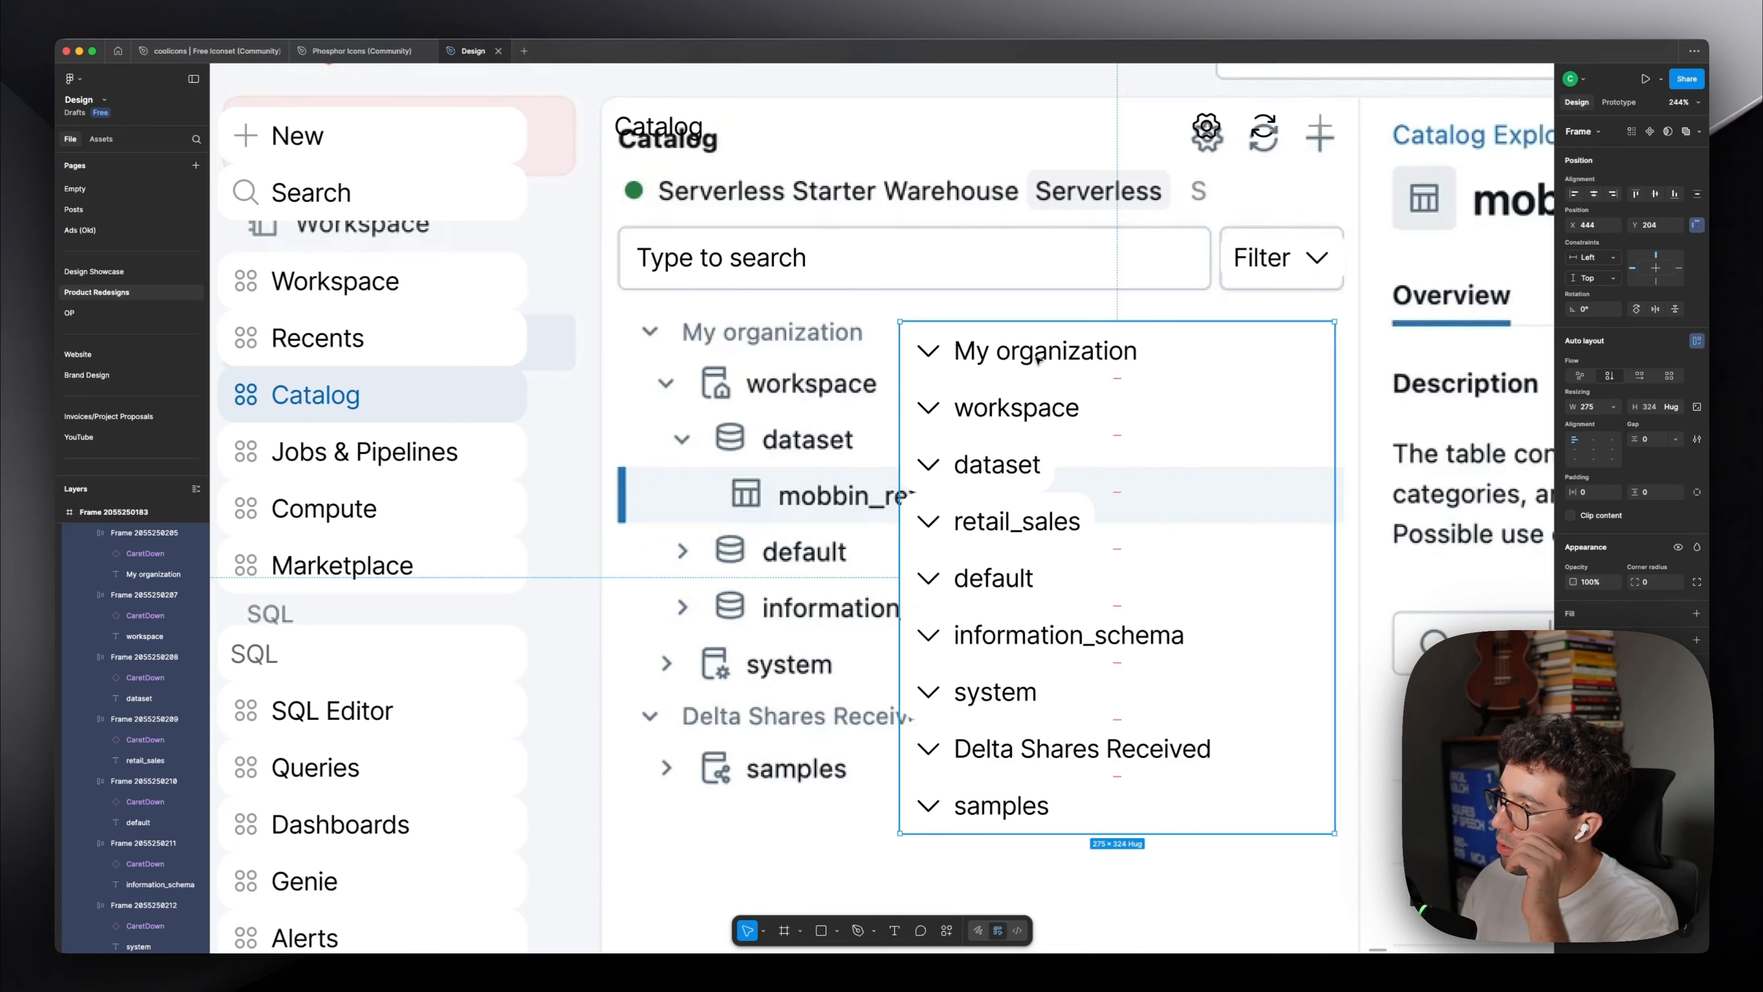
Indent the upper tree rows, adding Database icons to dataset, default and information_schema and CodeBlock icons to workspace, system and samples.
double_click(1037, 359)
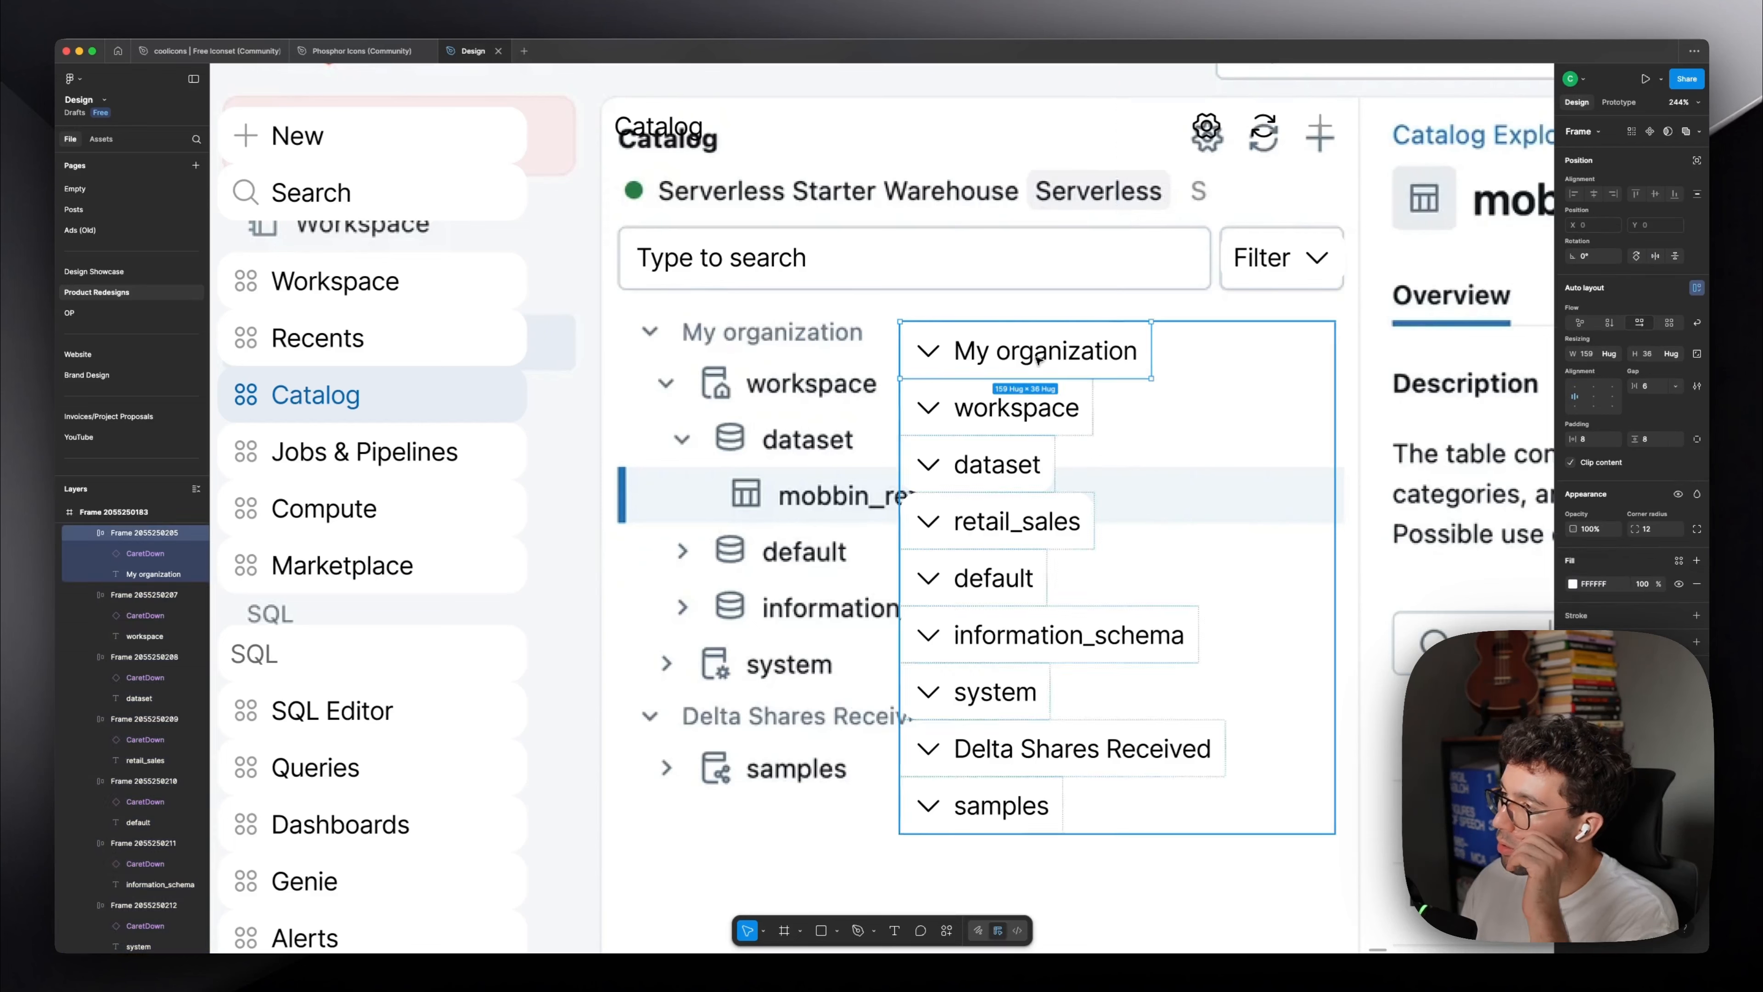
key(Tab)
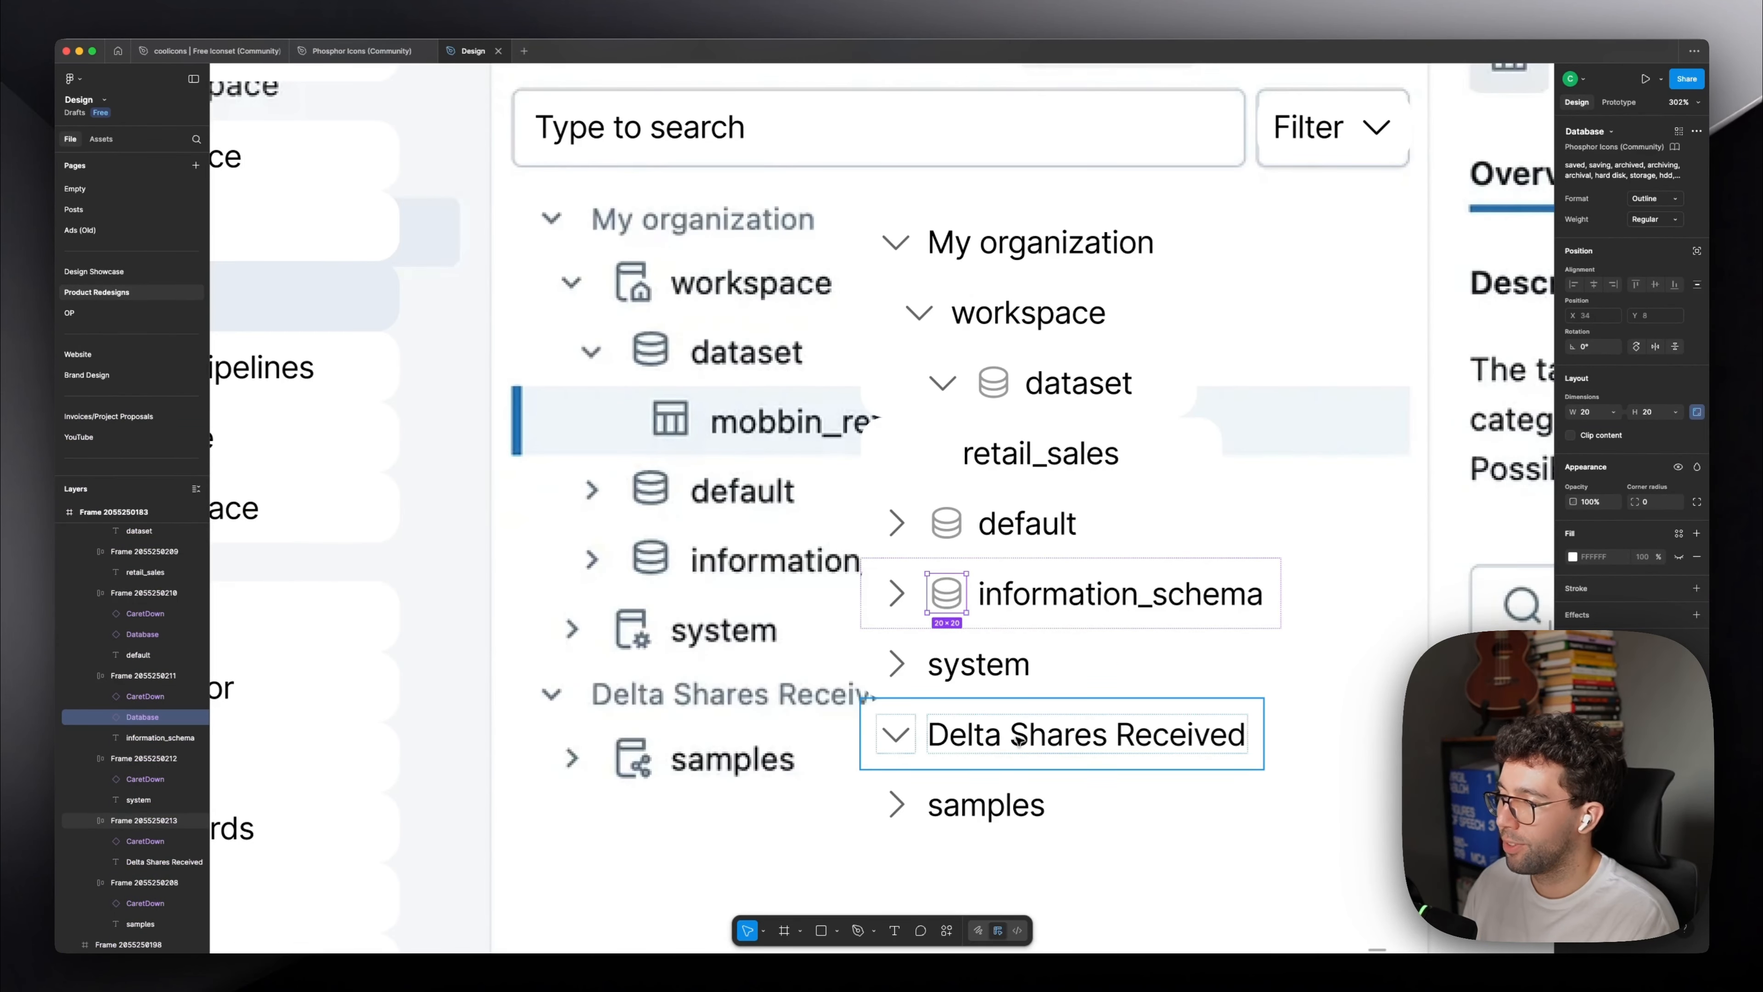
click(993, 813)
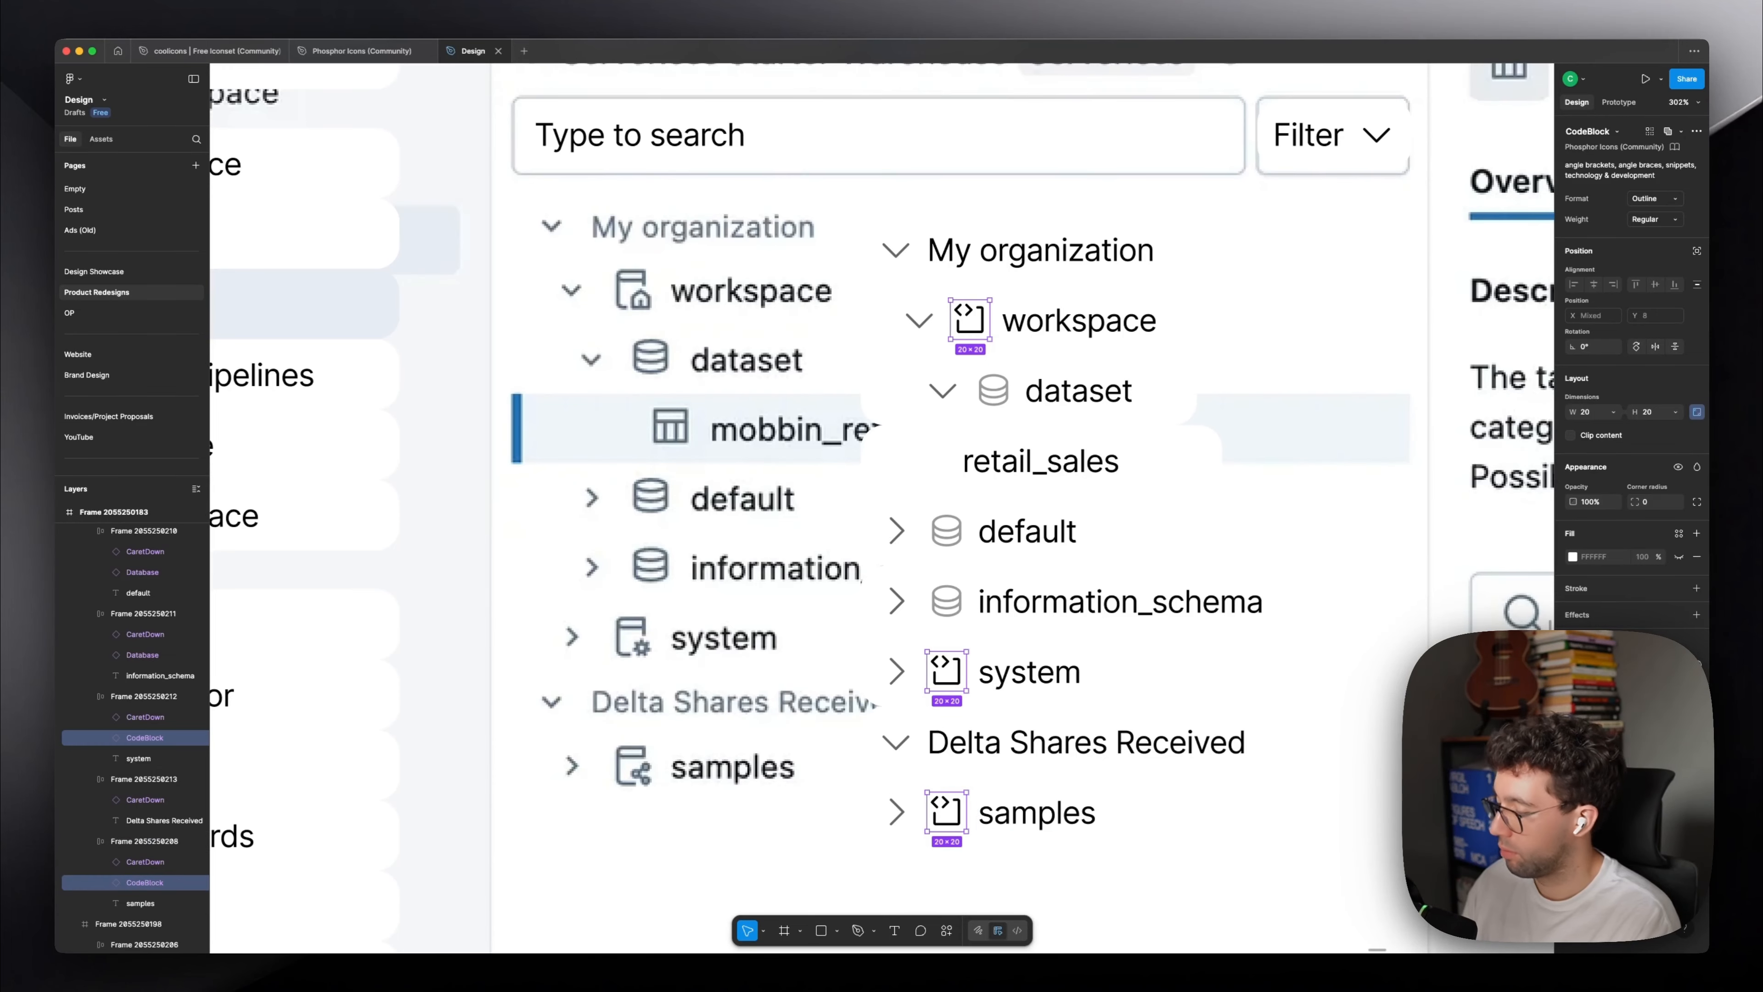
key(Escape)
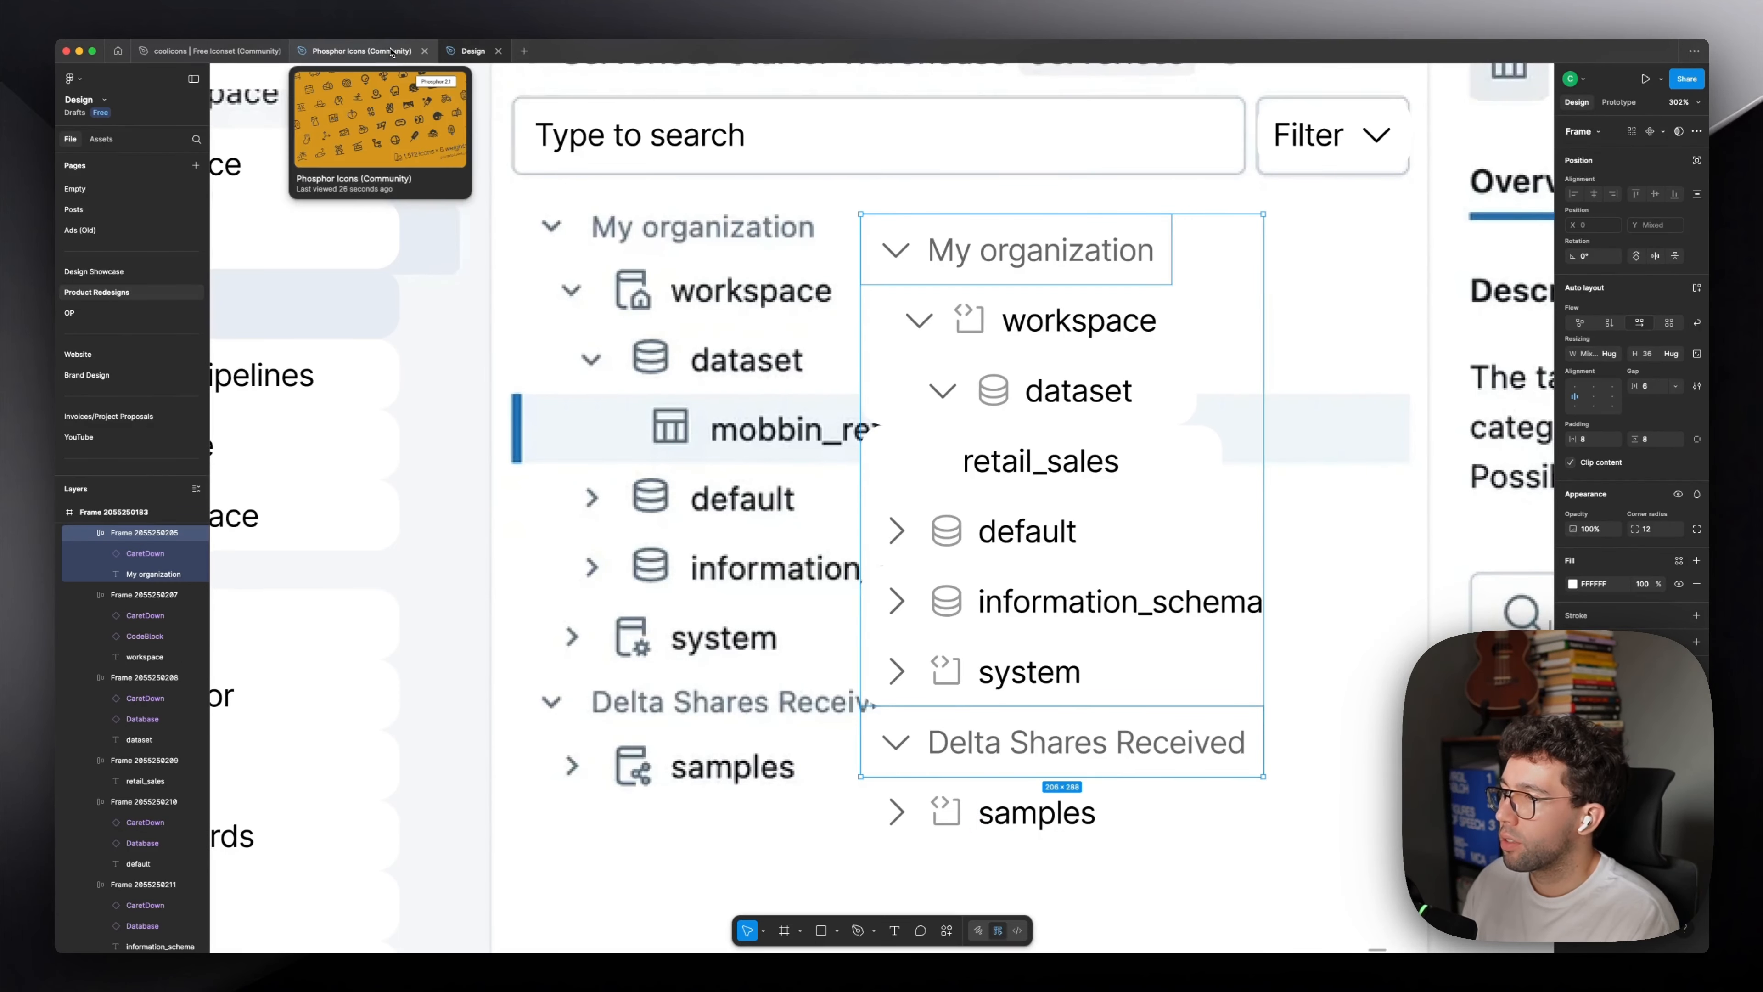
Copy the SquareSplitHorizontal icon from the Phosphor Icons file and return to the Design file to use it for the retail_sales row.
click(361, 50)
drag(1153, 486, 1115, 682)
scroll(936, 592, up, 5)
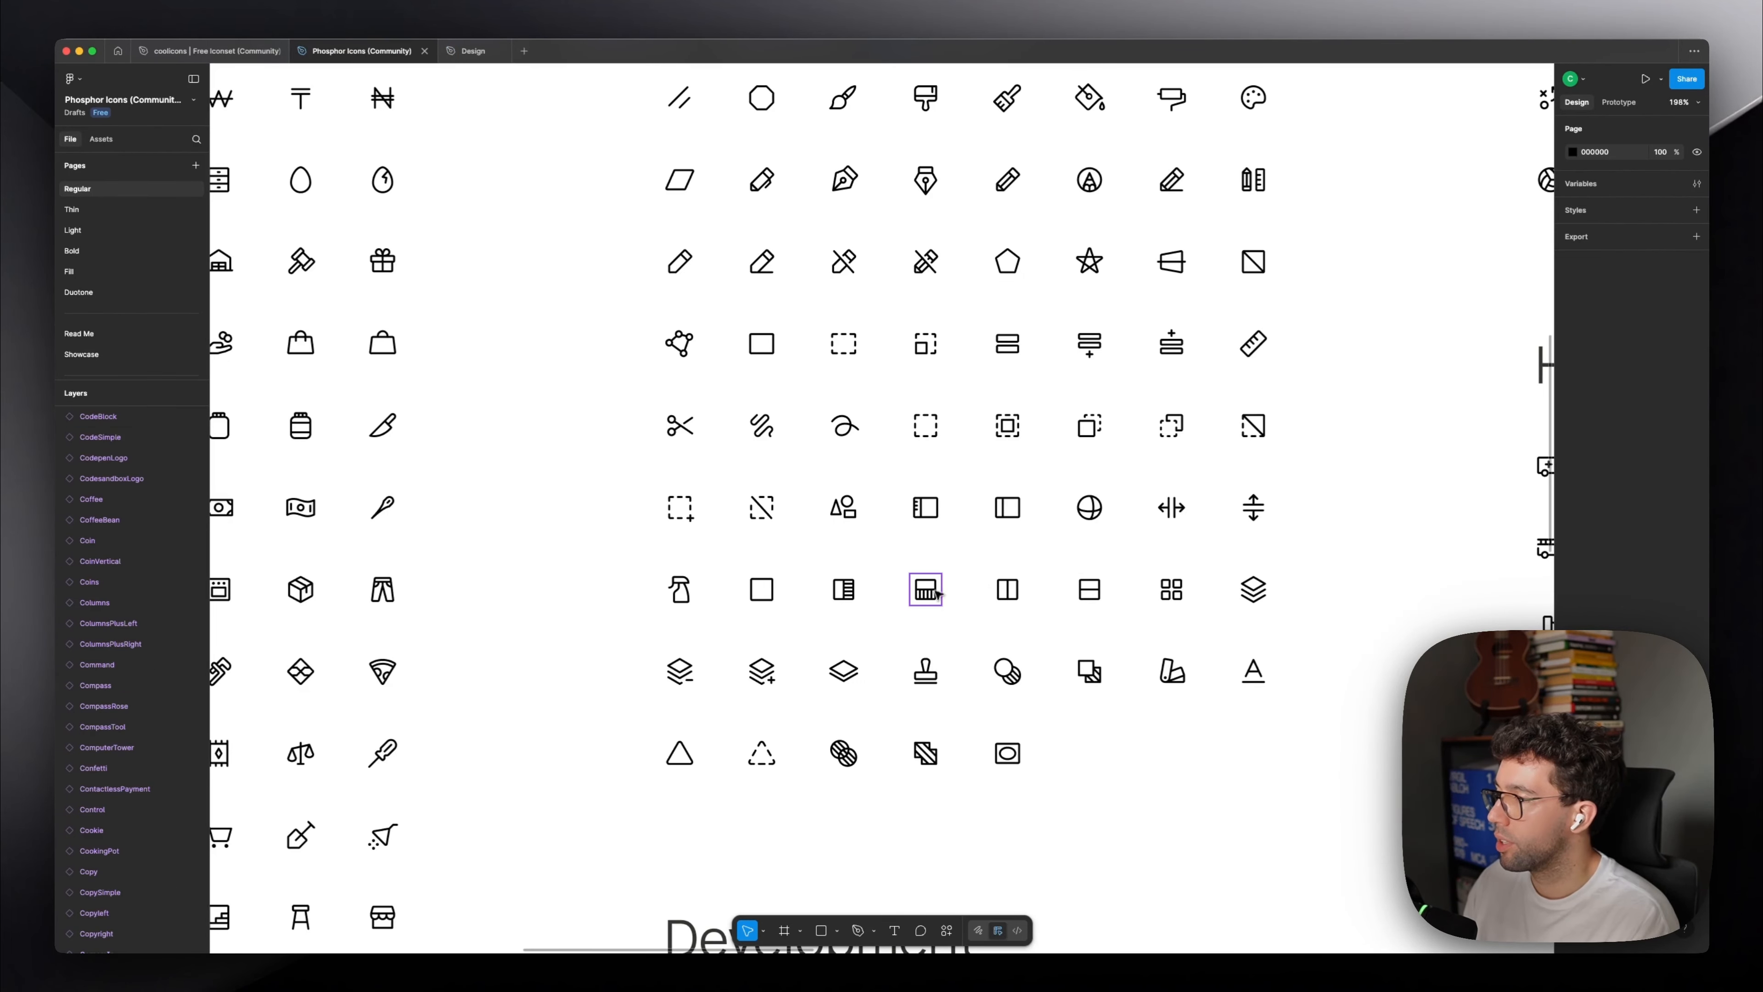
click(1019, 592)
click(476, 51)
Set the tree rows to fill the width, with horizontal padding 72 on retail_sales and default and information_schema indented to dataset's level.
click(1600, 355)
click(1621, 369)
click(1070, 473)
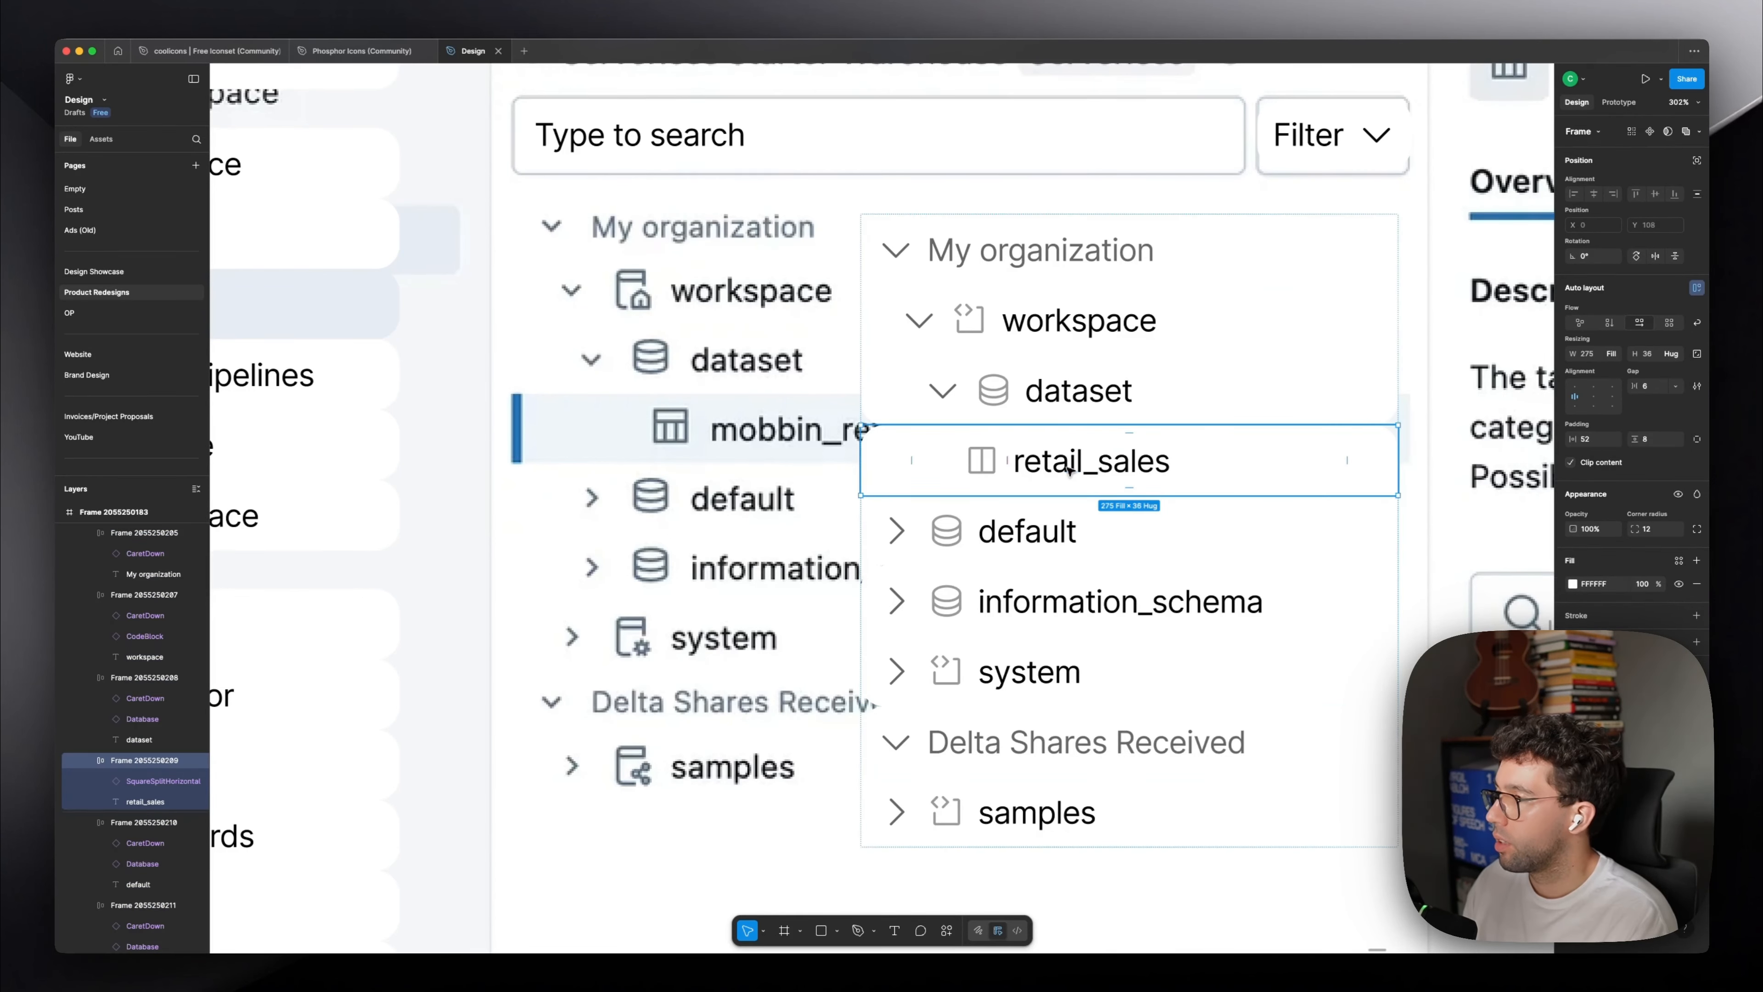
text(72)
key(Return)
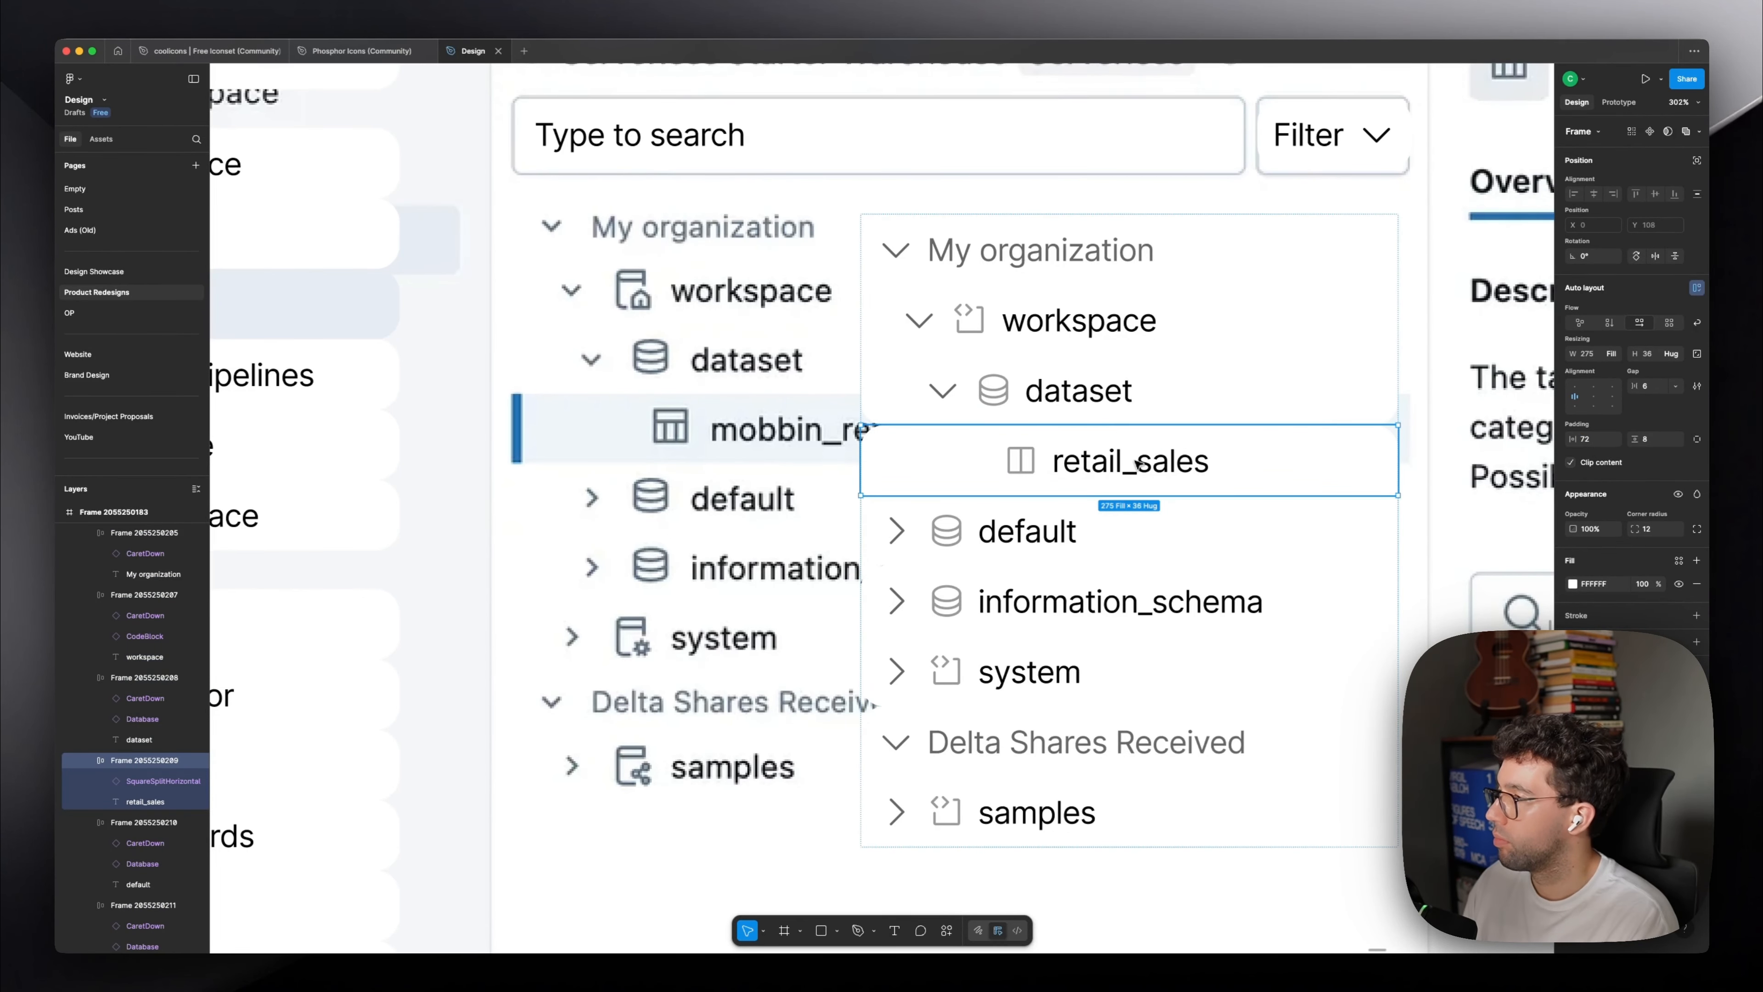
scroll(667, 471, down, 3)
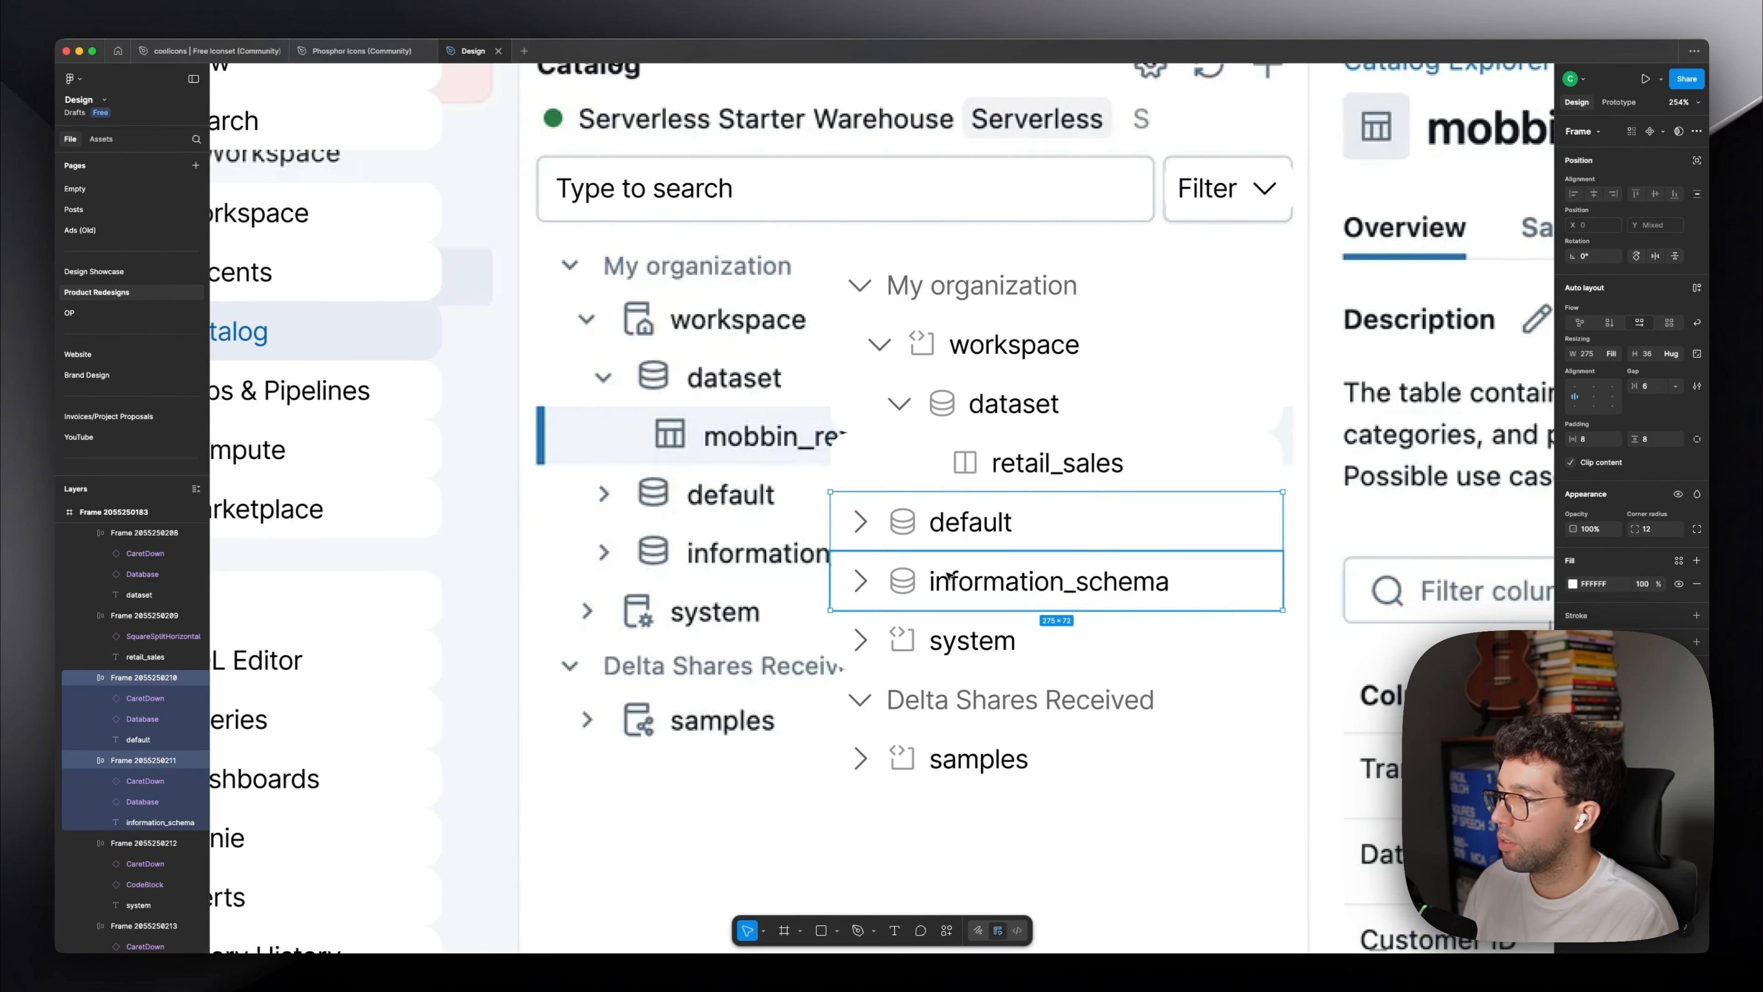
click(973, 406)
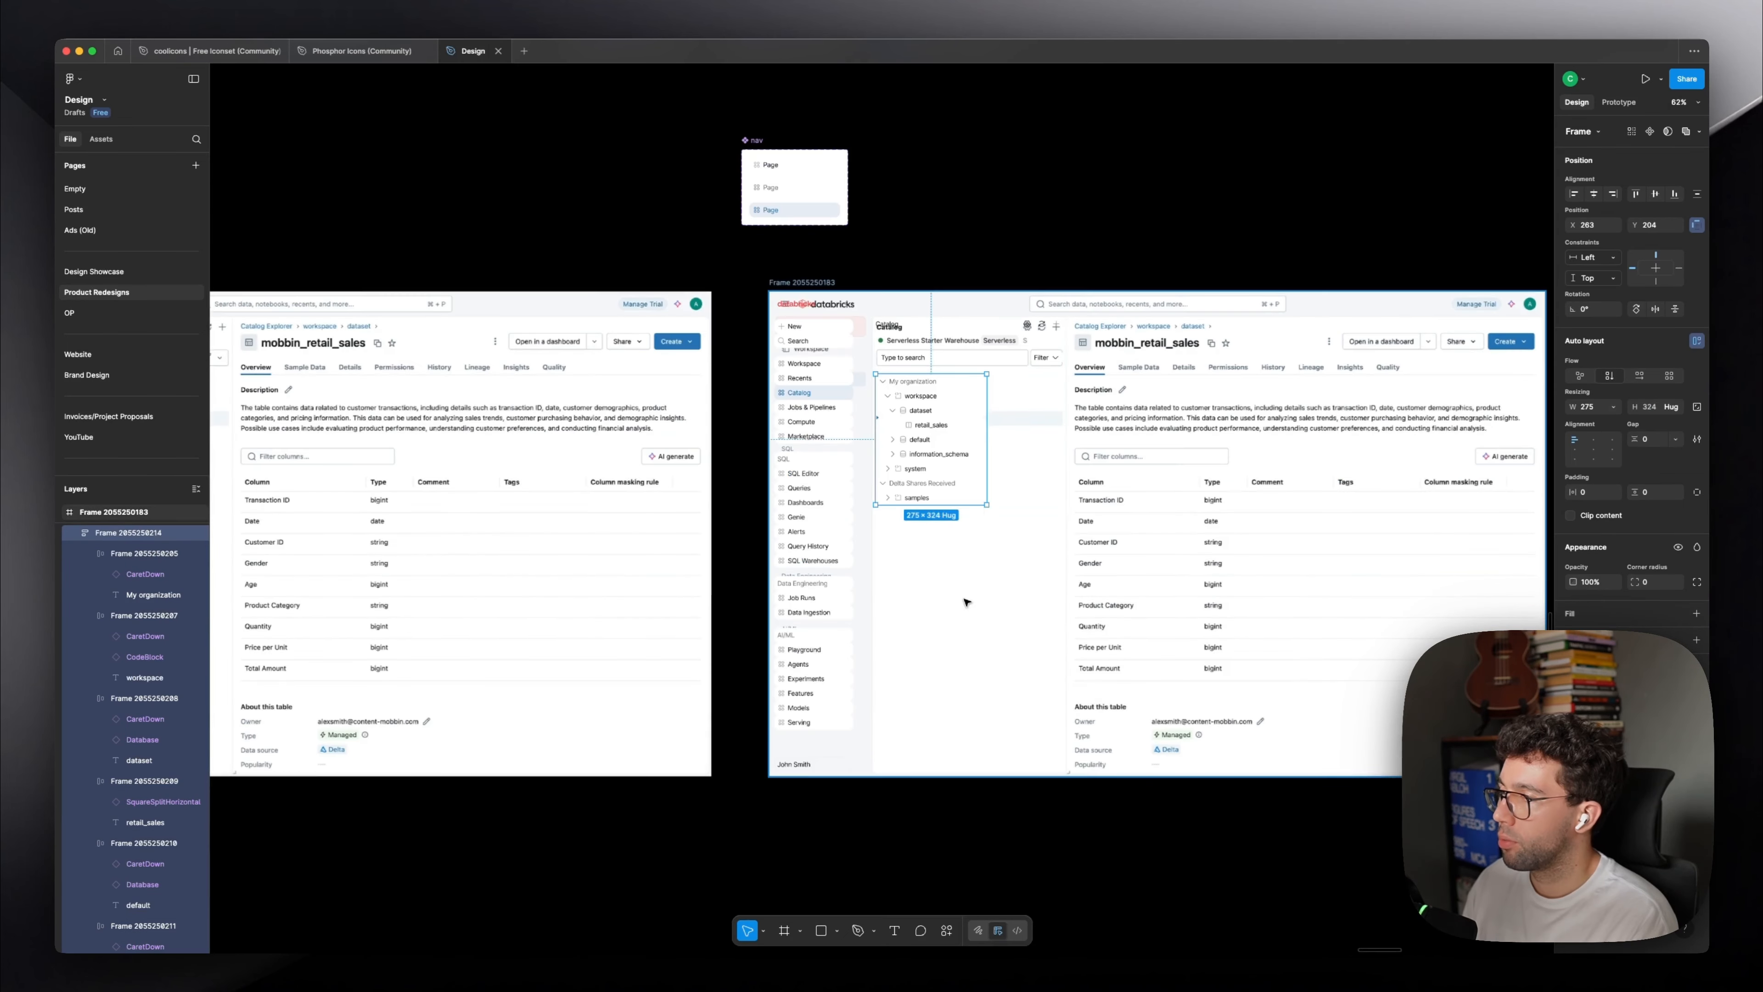
Delete the reference image from the redesign frame, and stack the pane's header, search row and tree in vertical auto layout.
click(966, 602)
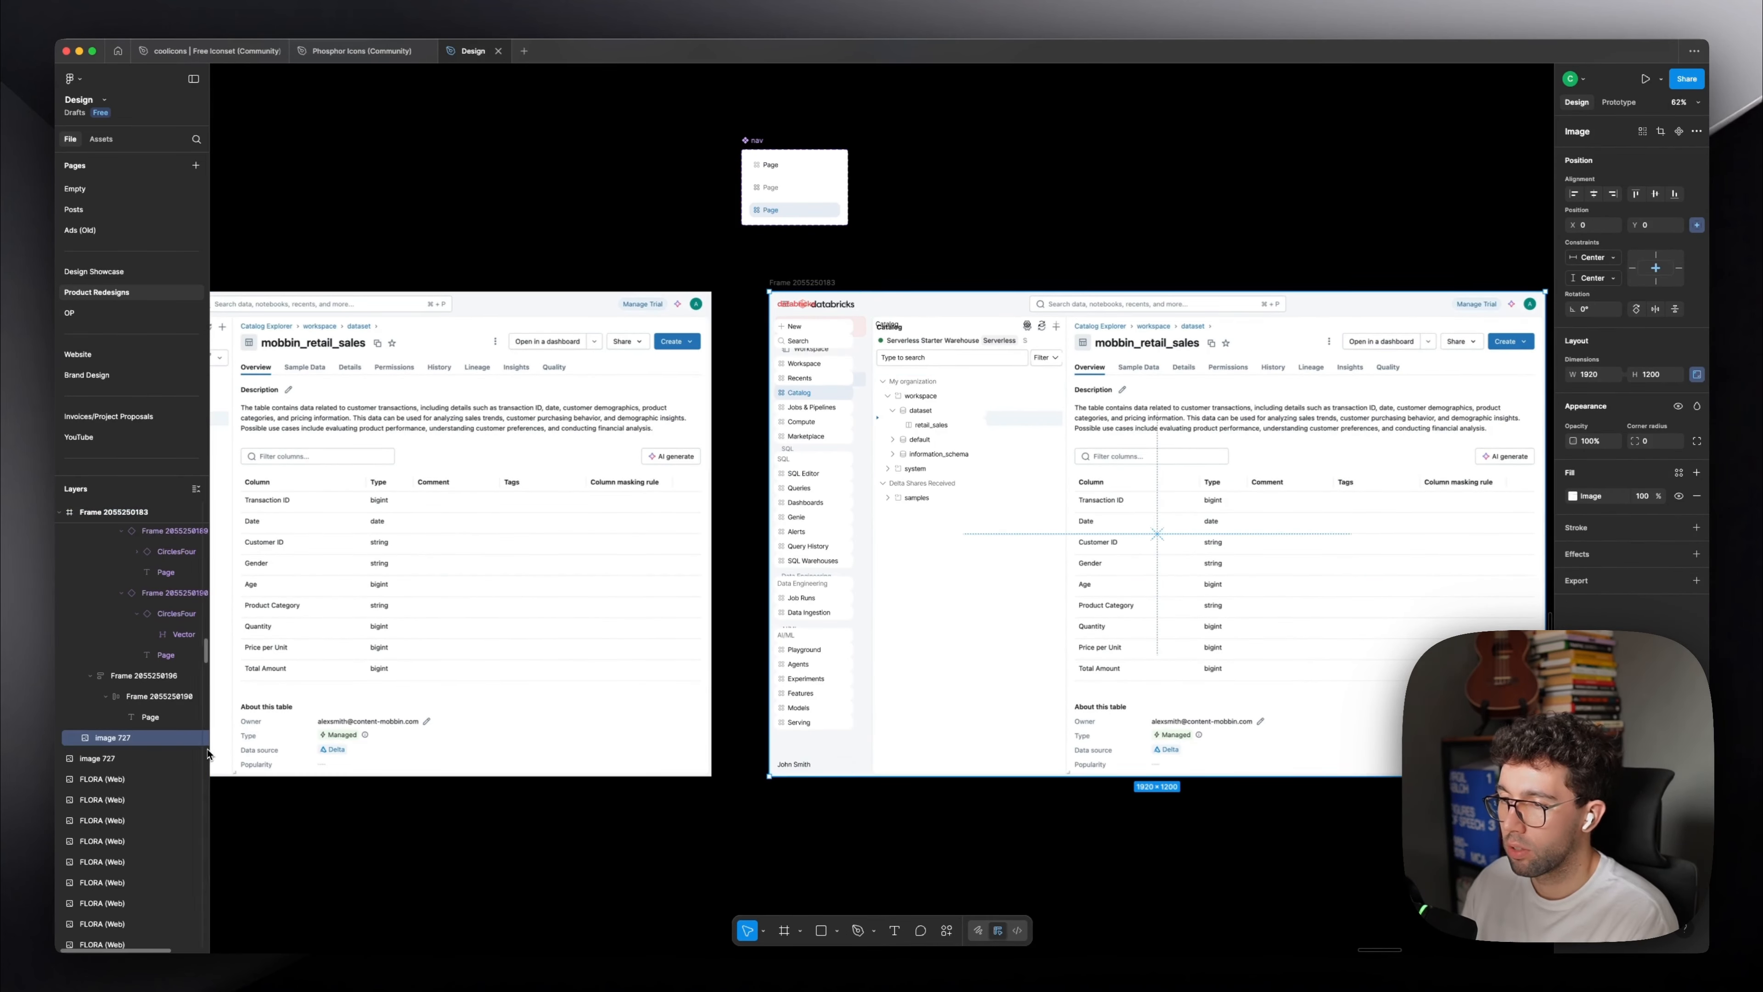
key(Delete)
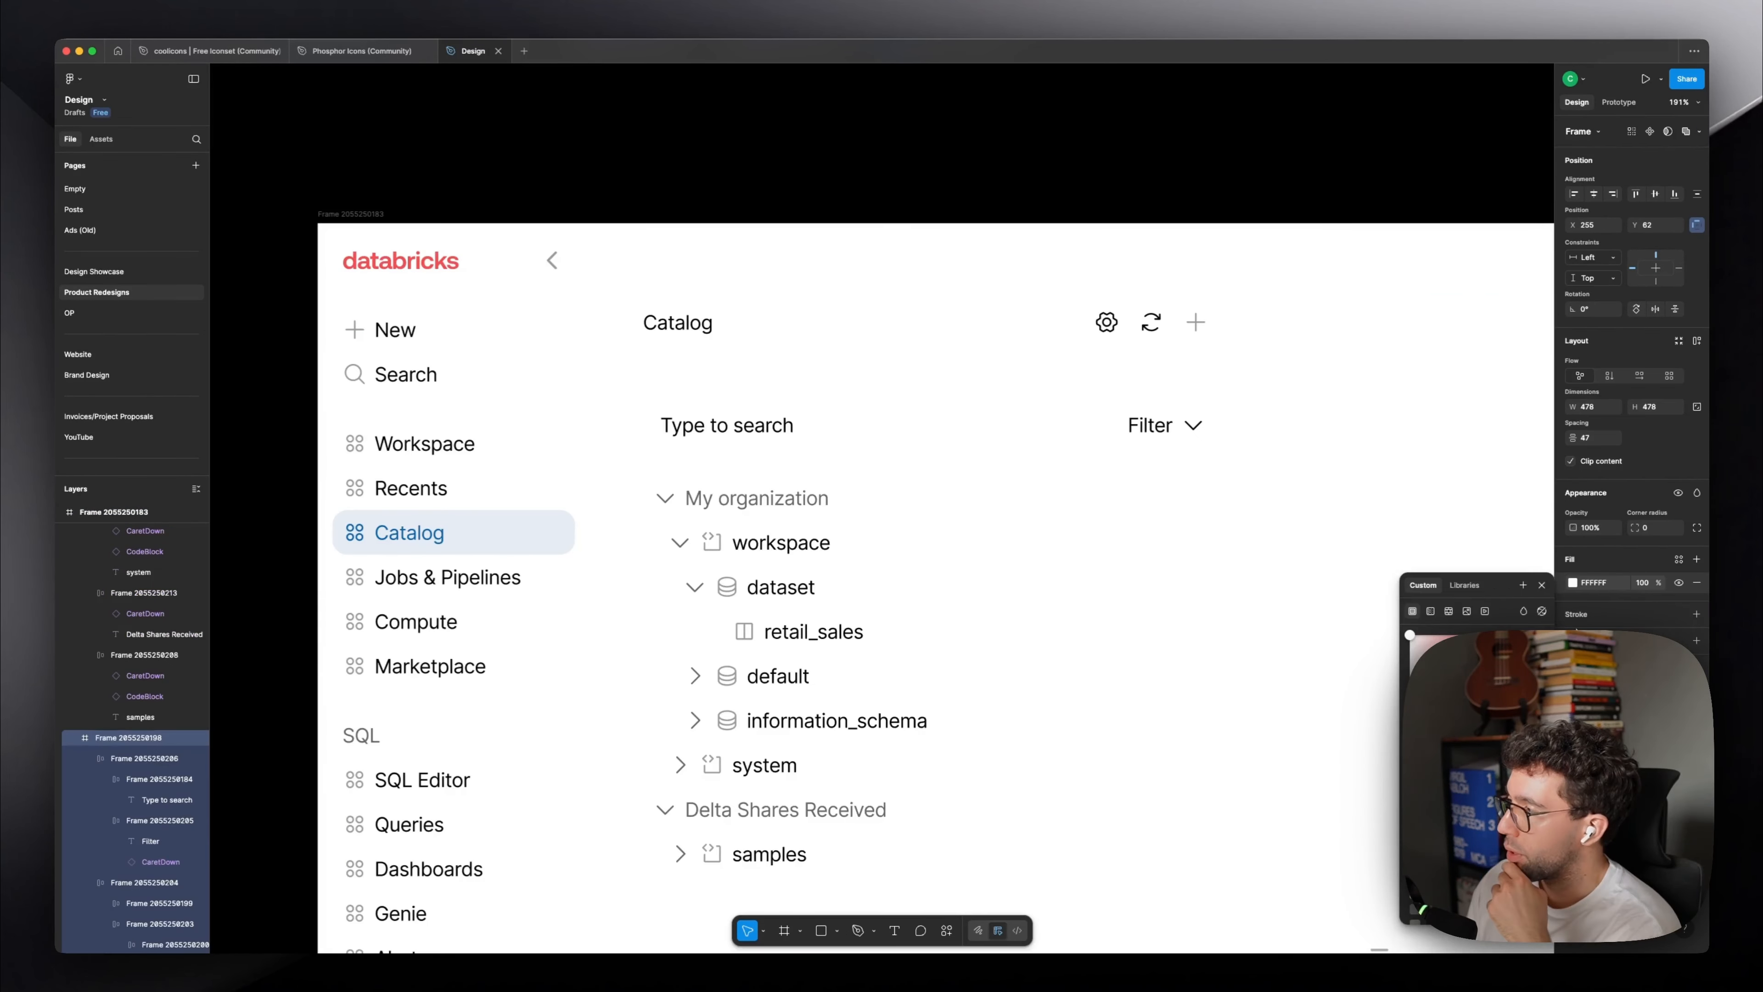
click(854, 341)
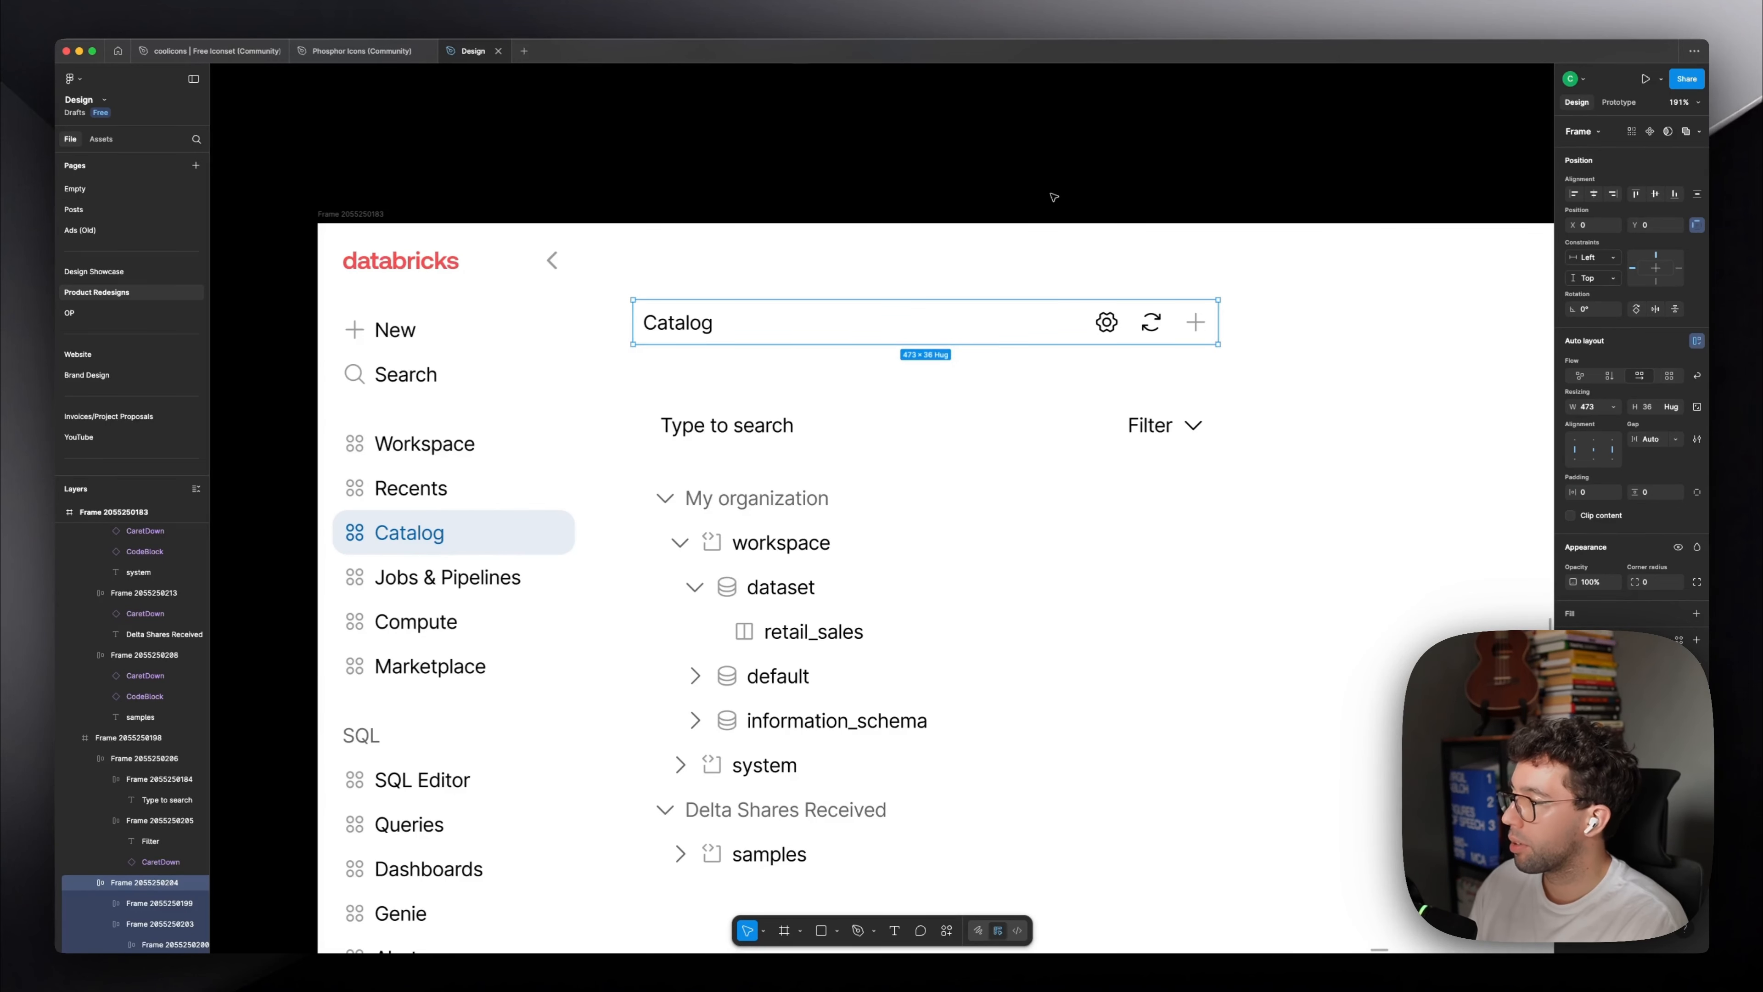
key(Return)
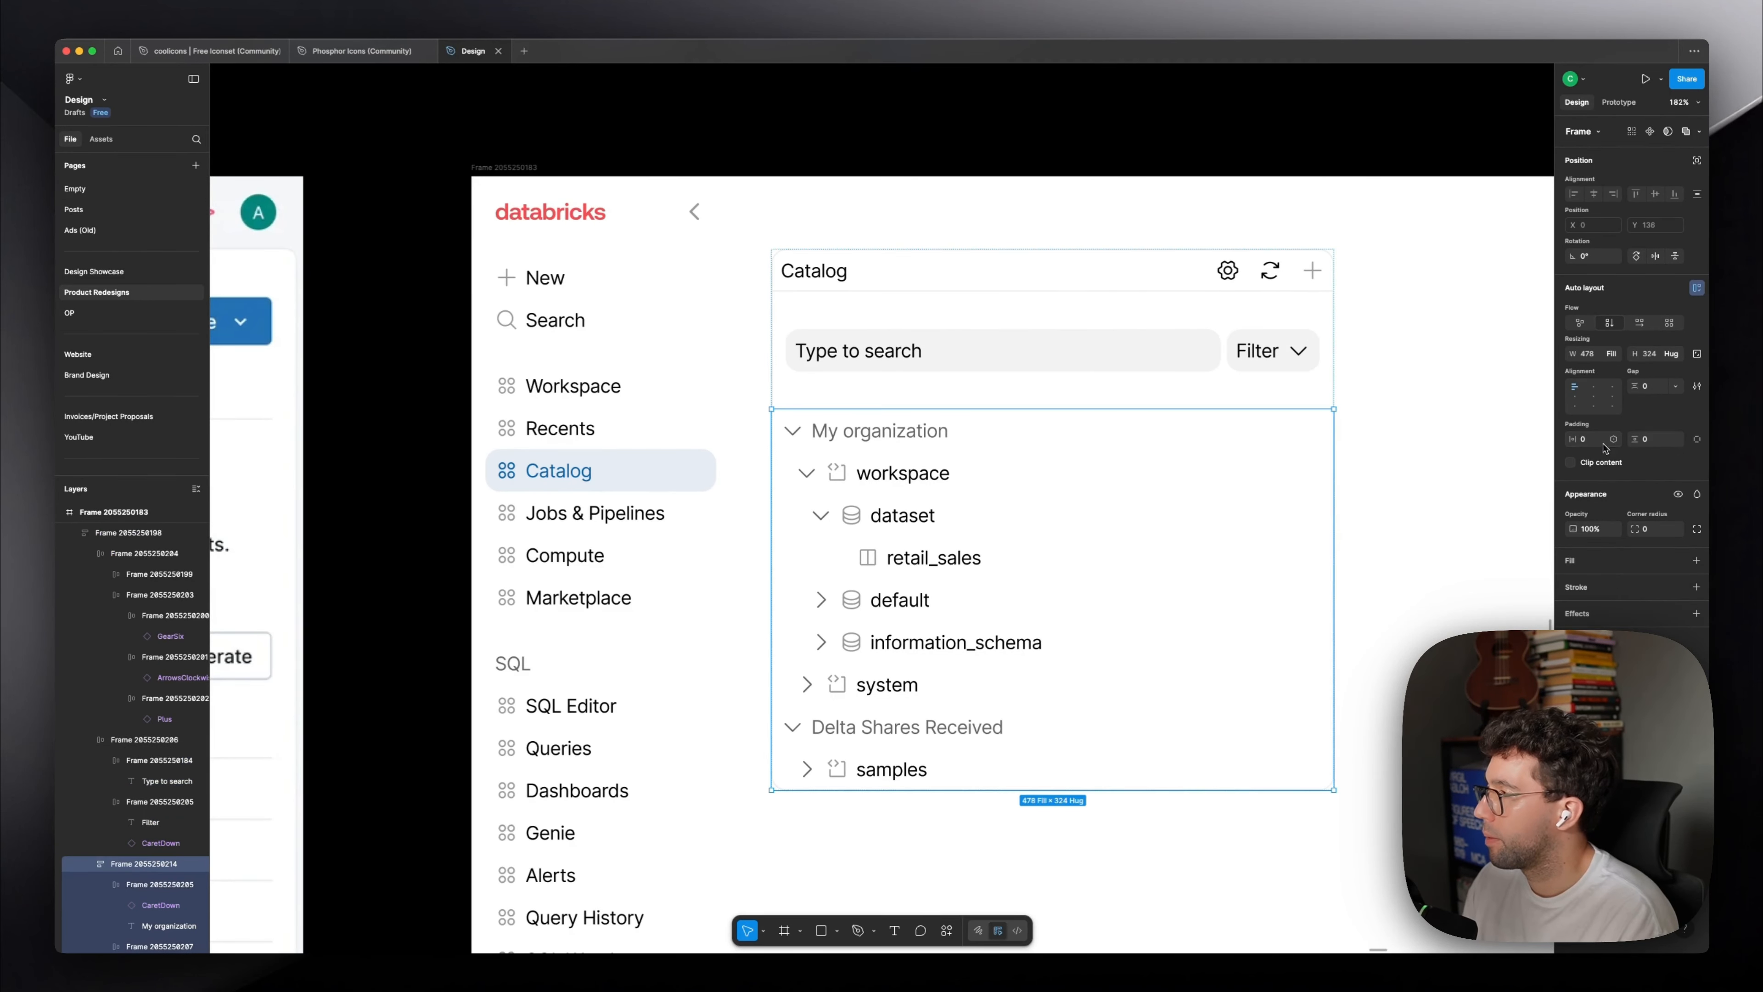
Set the tree's horizontal and vertical padding to 8, and highlight the retail_sales row with an E6ECF3 fill.
click(1605, 440)
text(12)
click(1656, 441)
text(12)
key(Return)
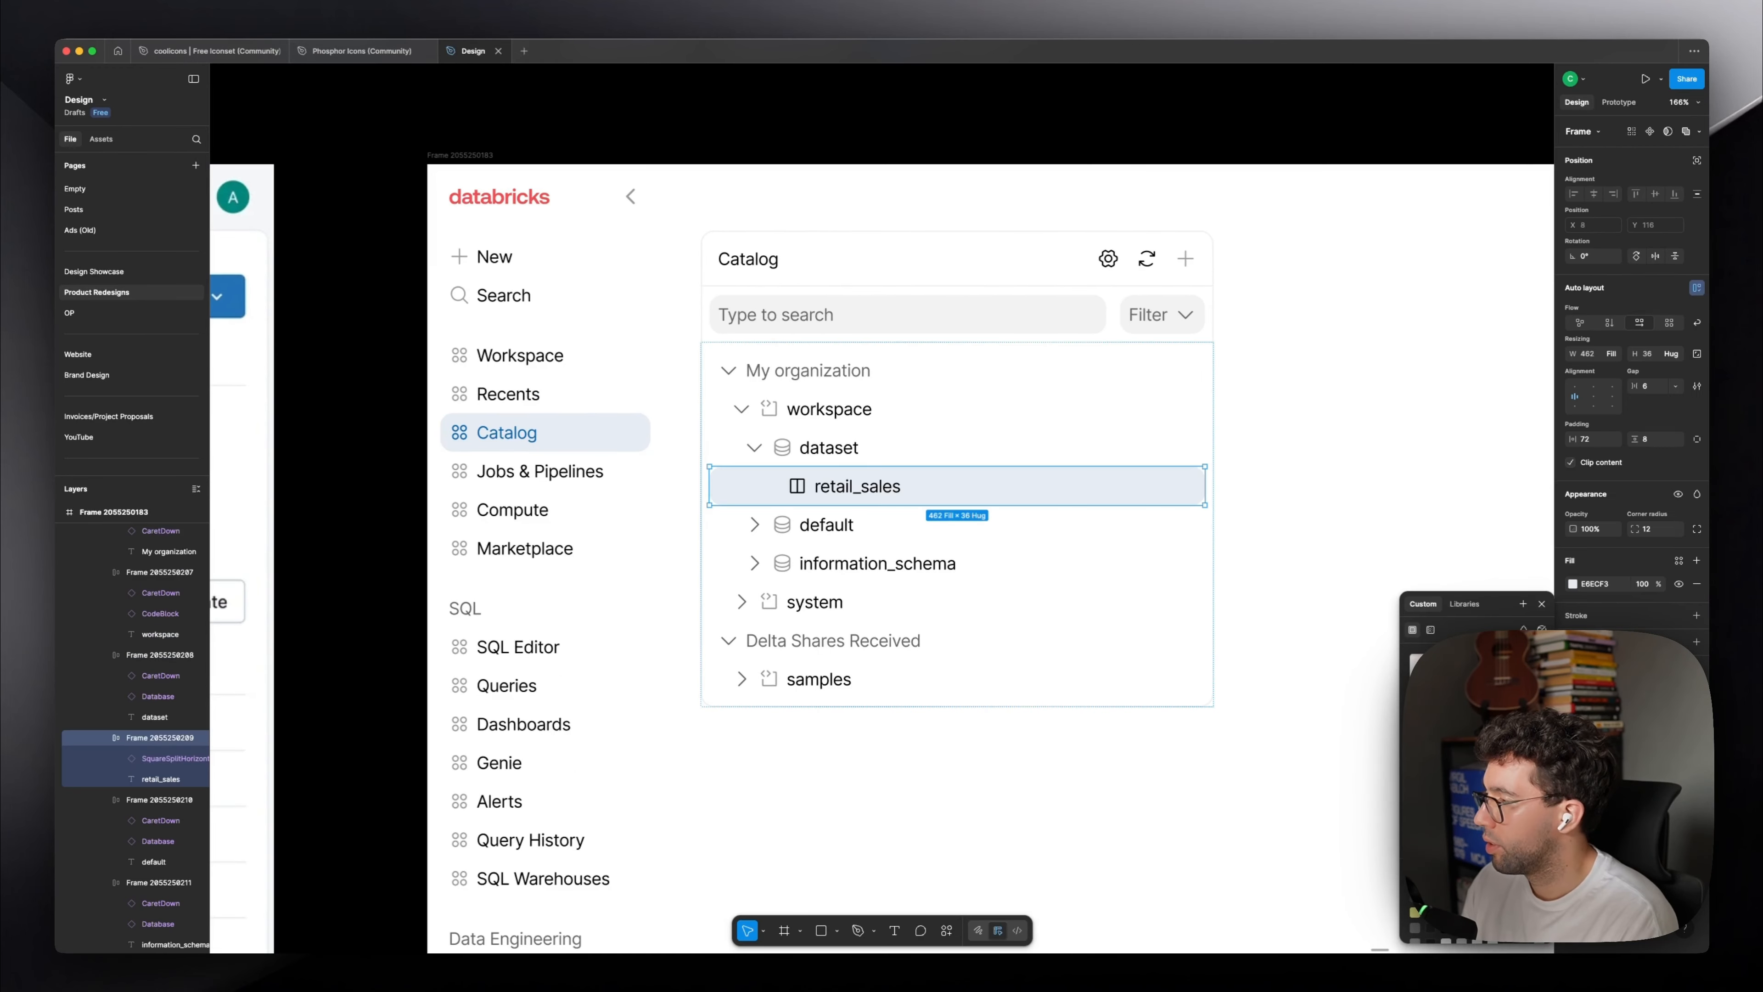
Color the retail_sales row's icon and text blue, and resize the catalog pane to 288 by 1176 at X 287, Y 12 beside the sidebar.
scroll(579, 462, up, 5)
scroll(589, 402, down, 2)
click(393, 370)
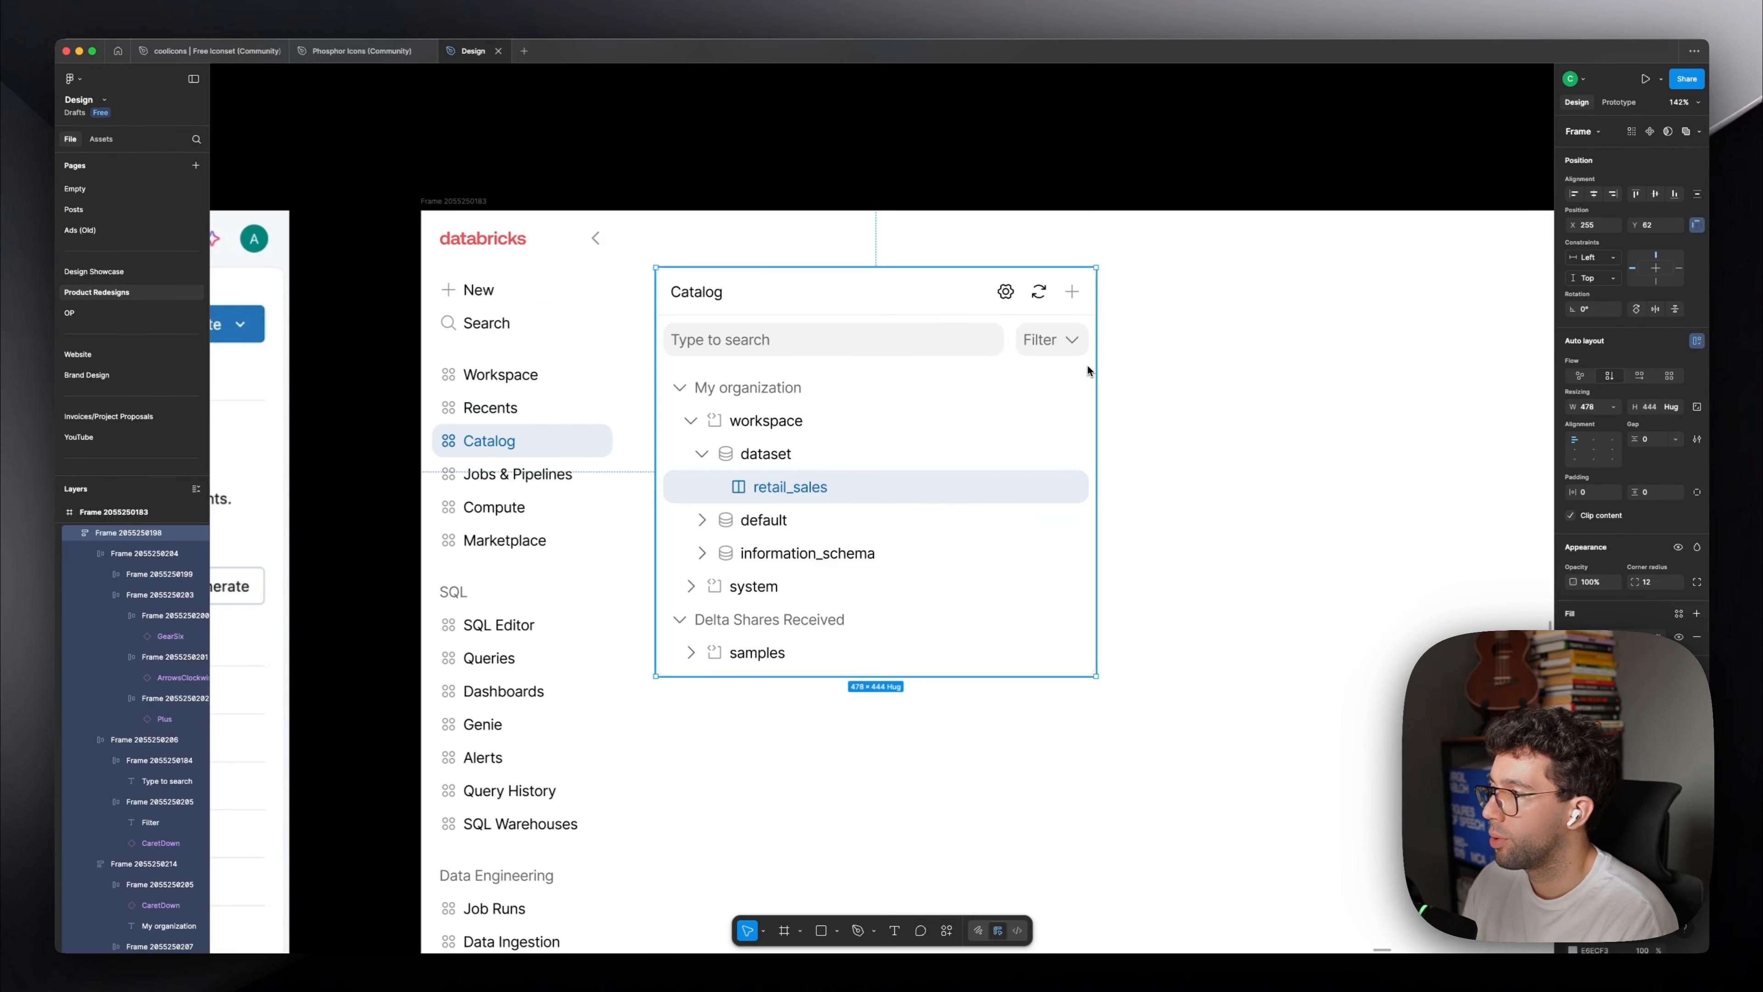
drag(1095, 368, 926, 384)
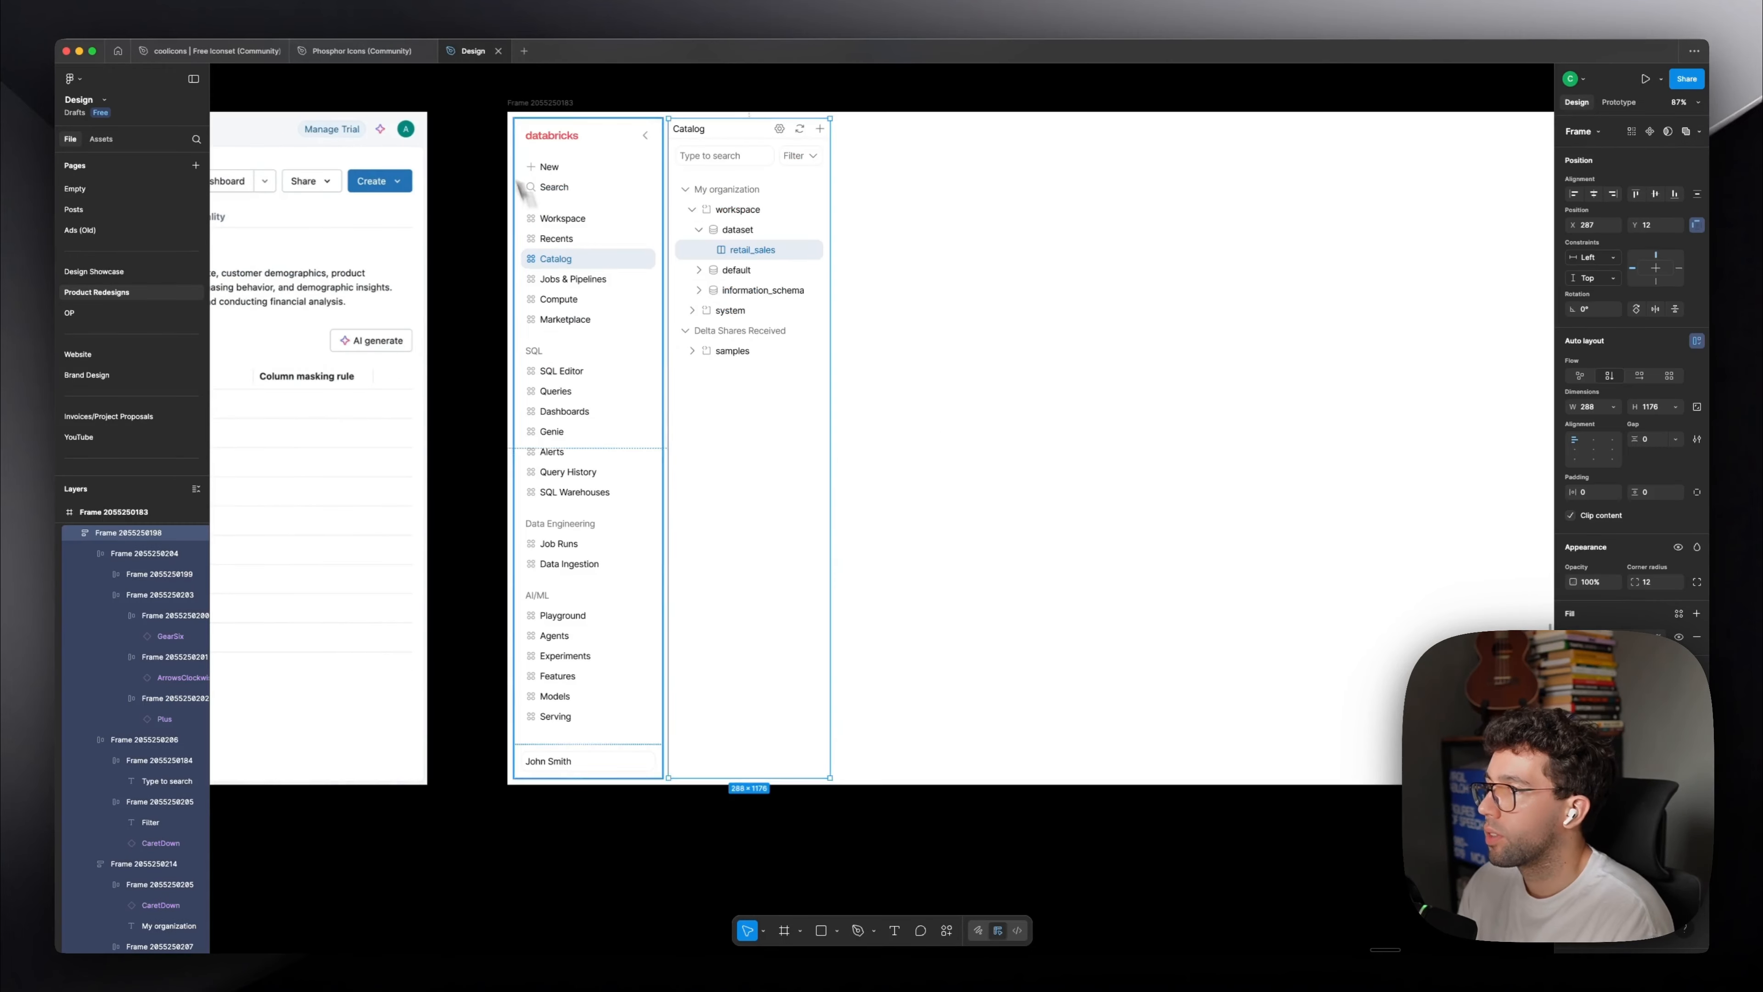
Set the catalog pane's horizontal and vertical padding to 12, and reduce its Filter dropdown to a funnel icon.
scroll(690, 152, up, 5)
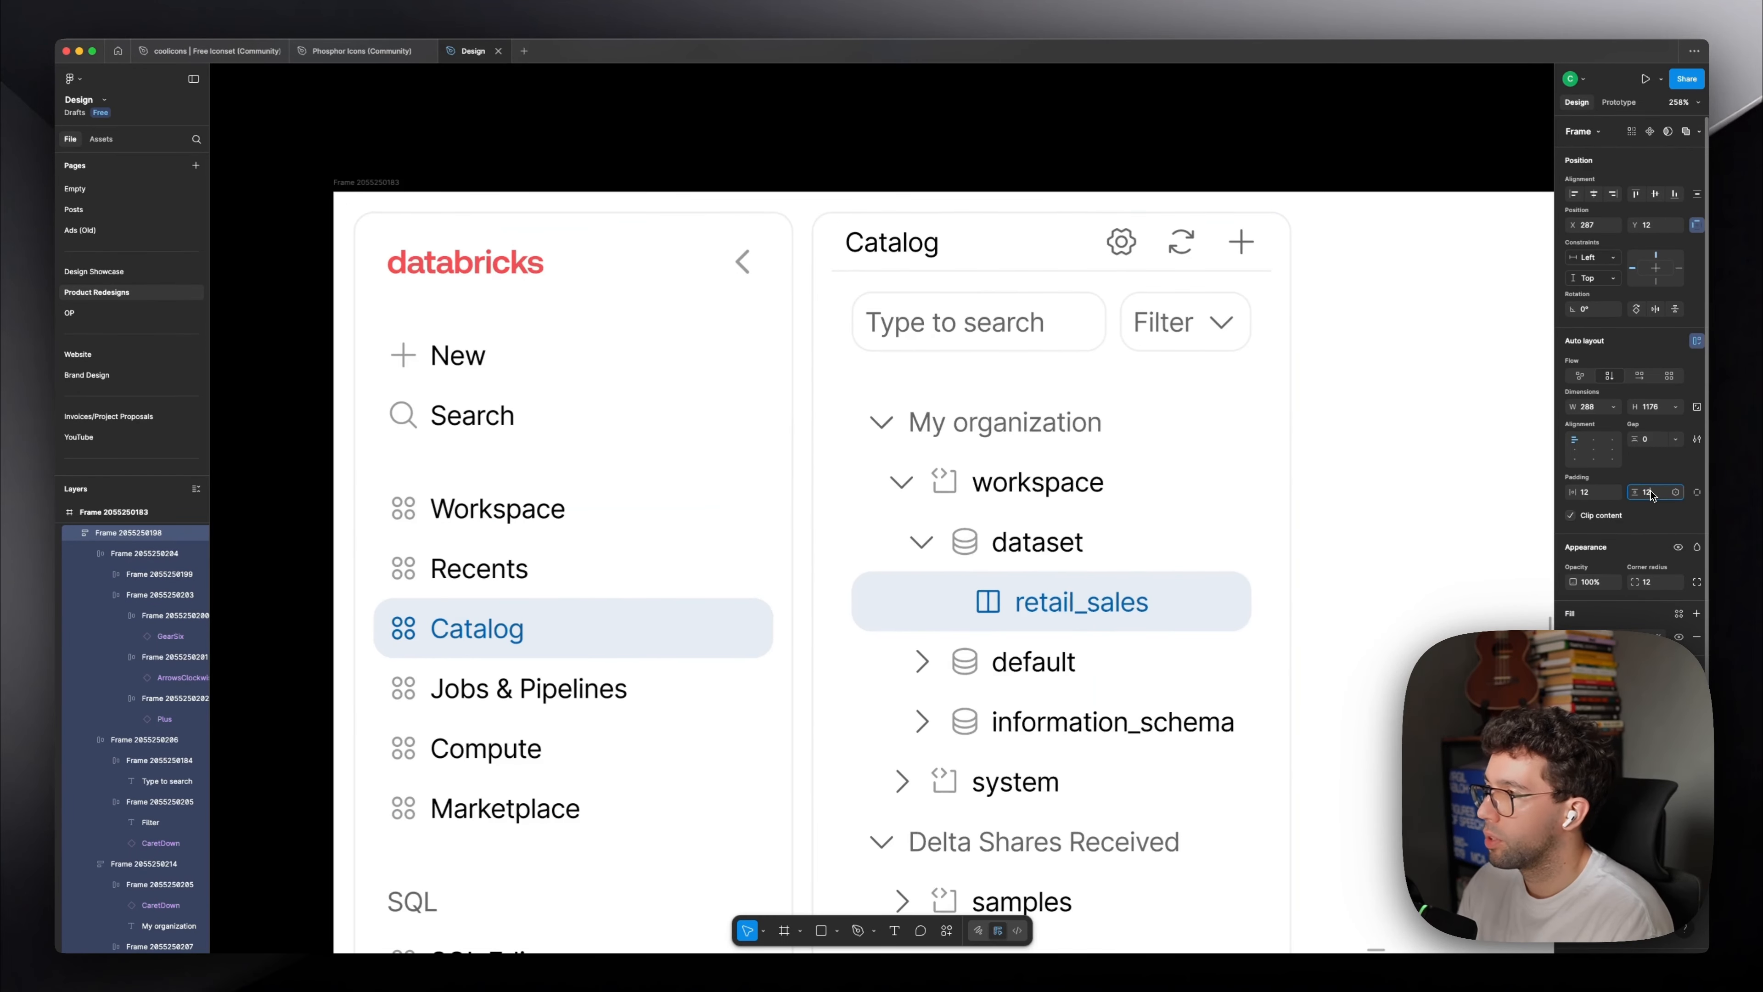
key(Return)
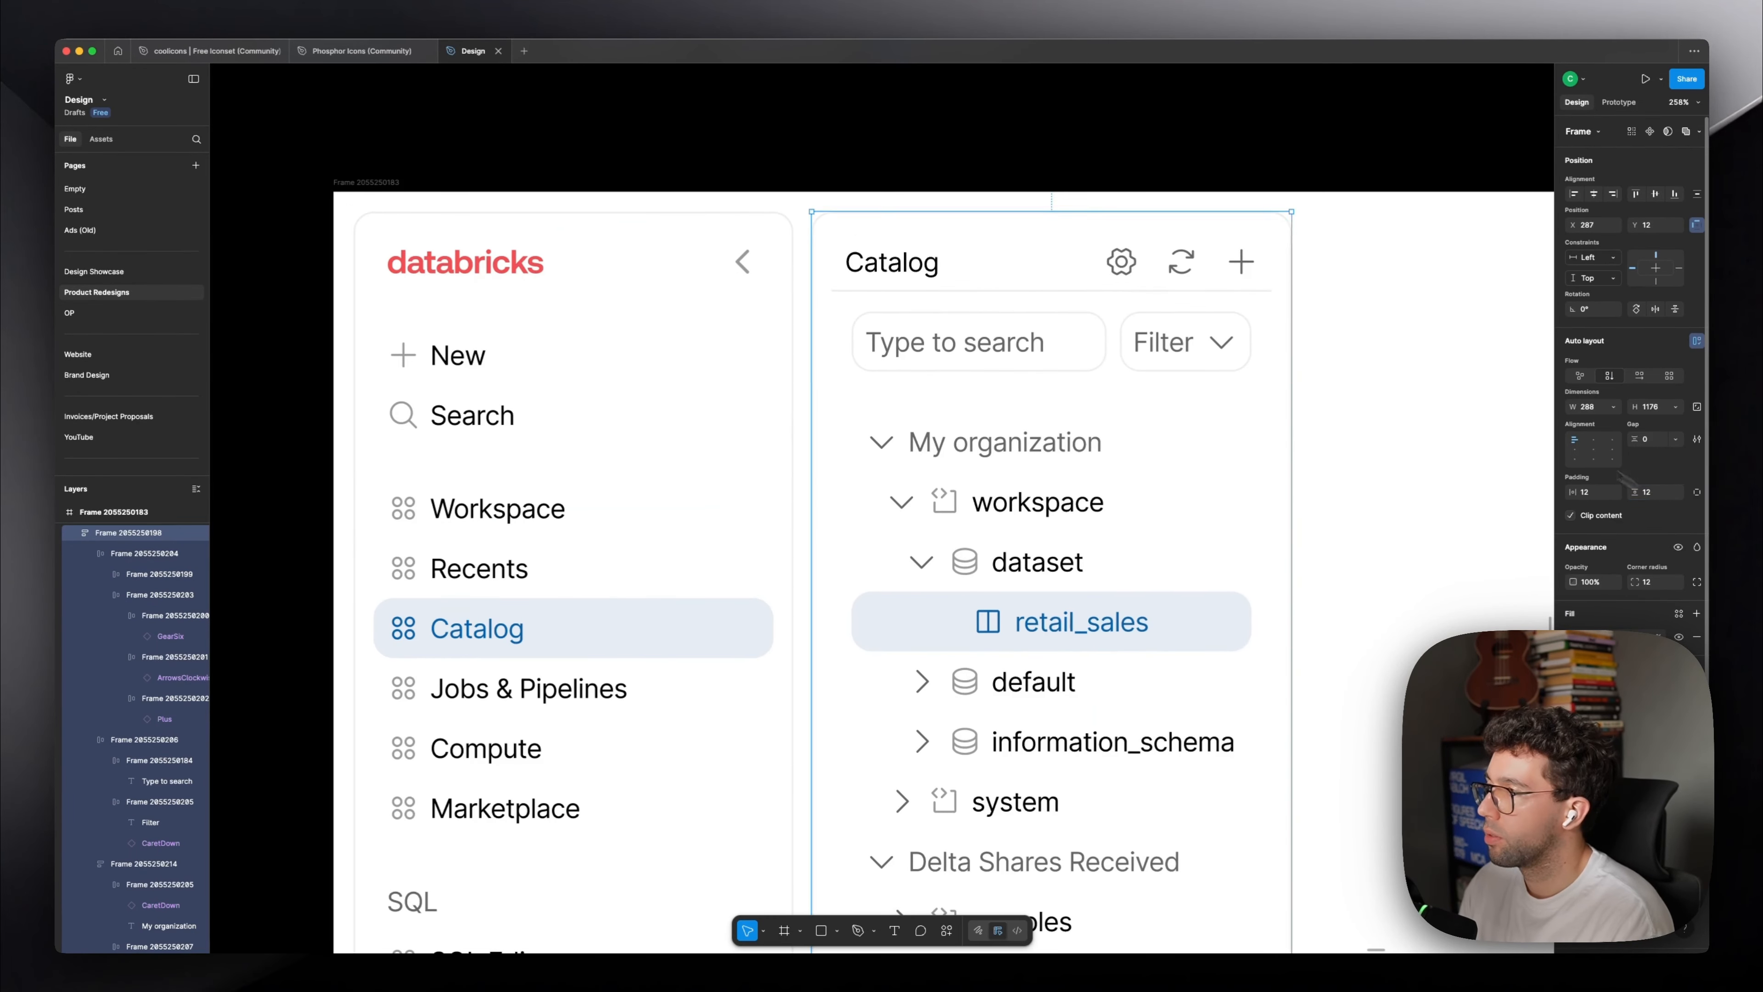
double_click(1181, 262)
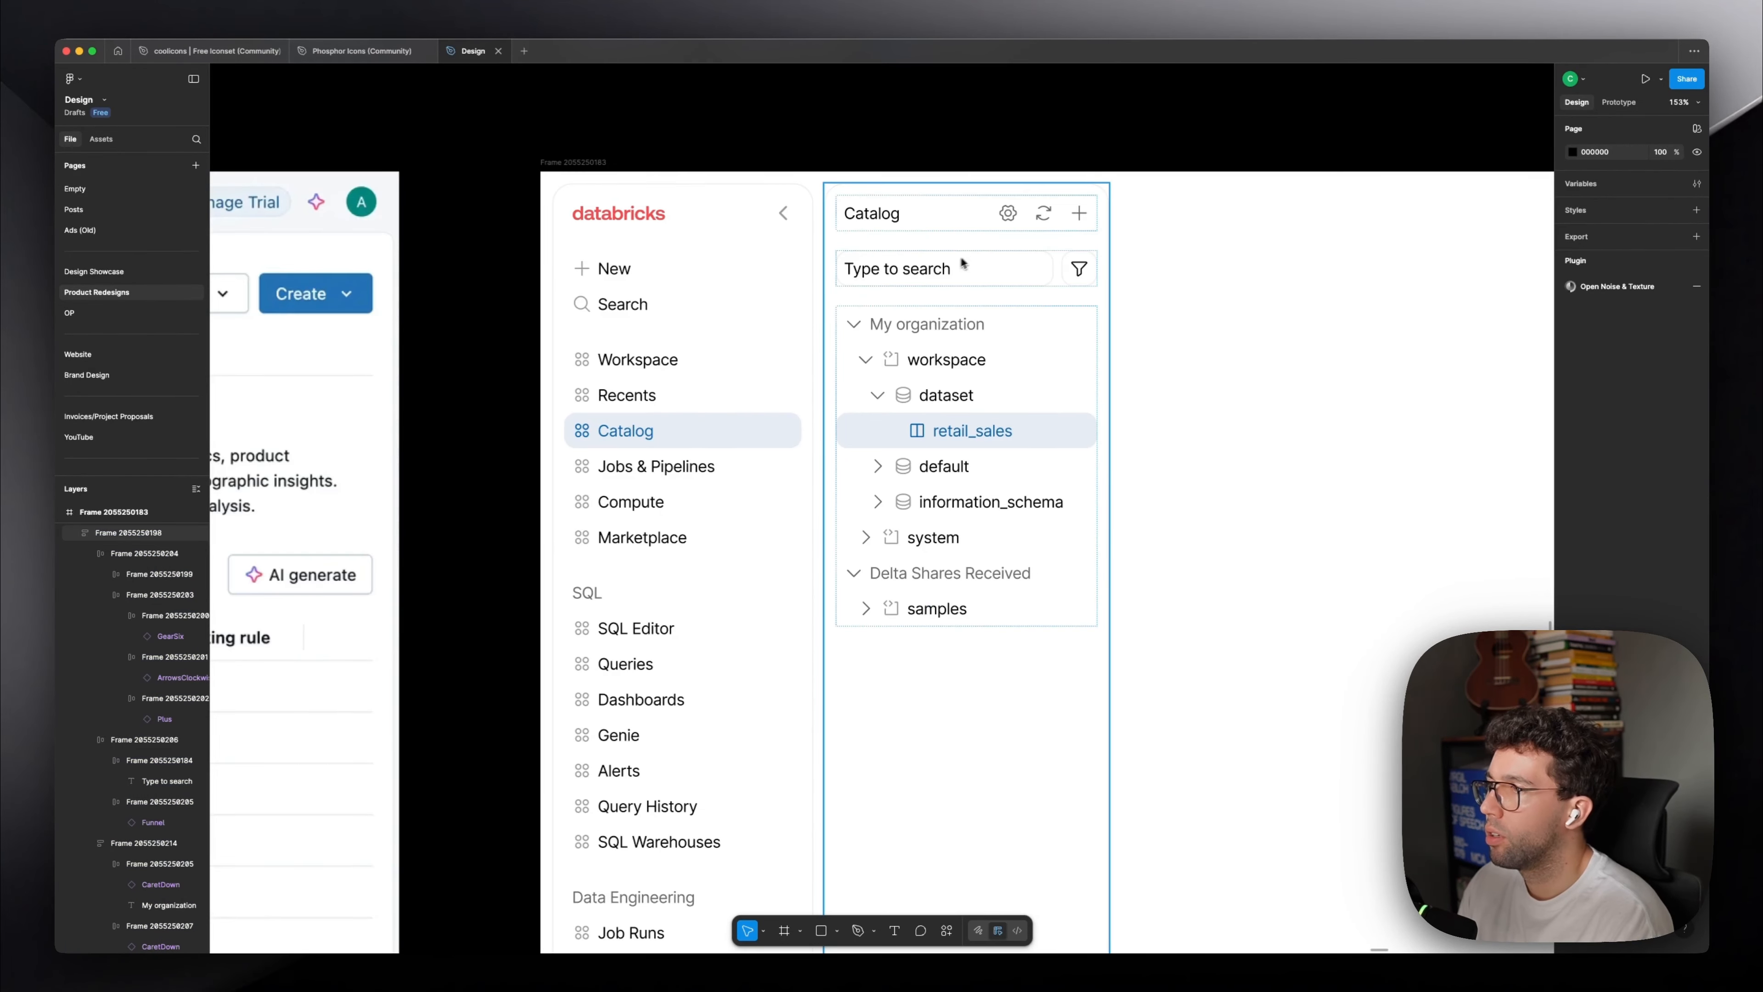
scroll(764, 278, right, 2)
Replace the pane's search field and funnel with a copy of the sidebar's New and Search rows, relabeled Search and Filter with matching icons.
click(567, 281)
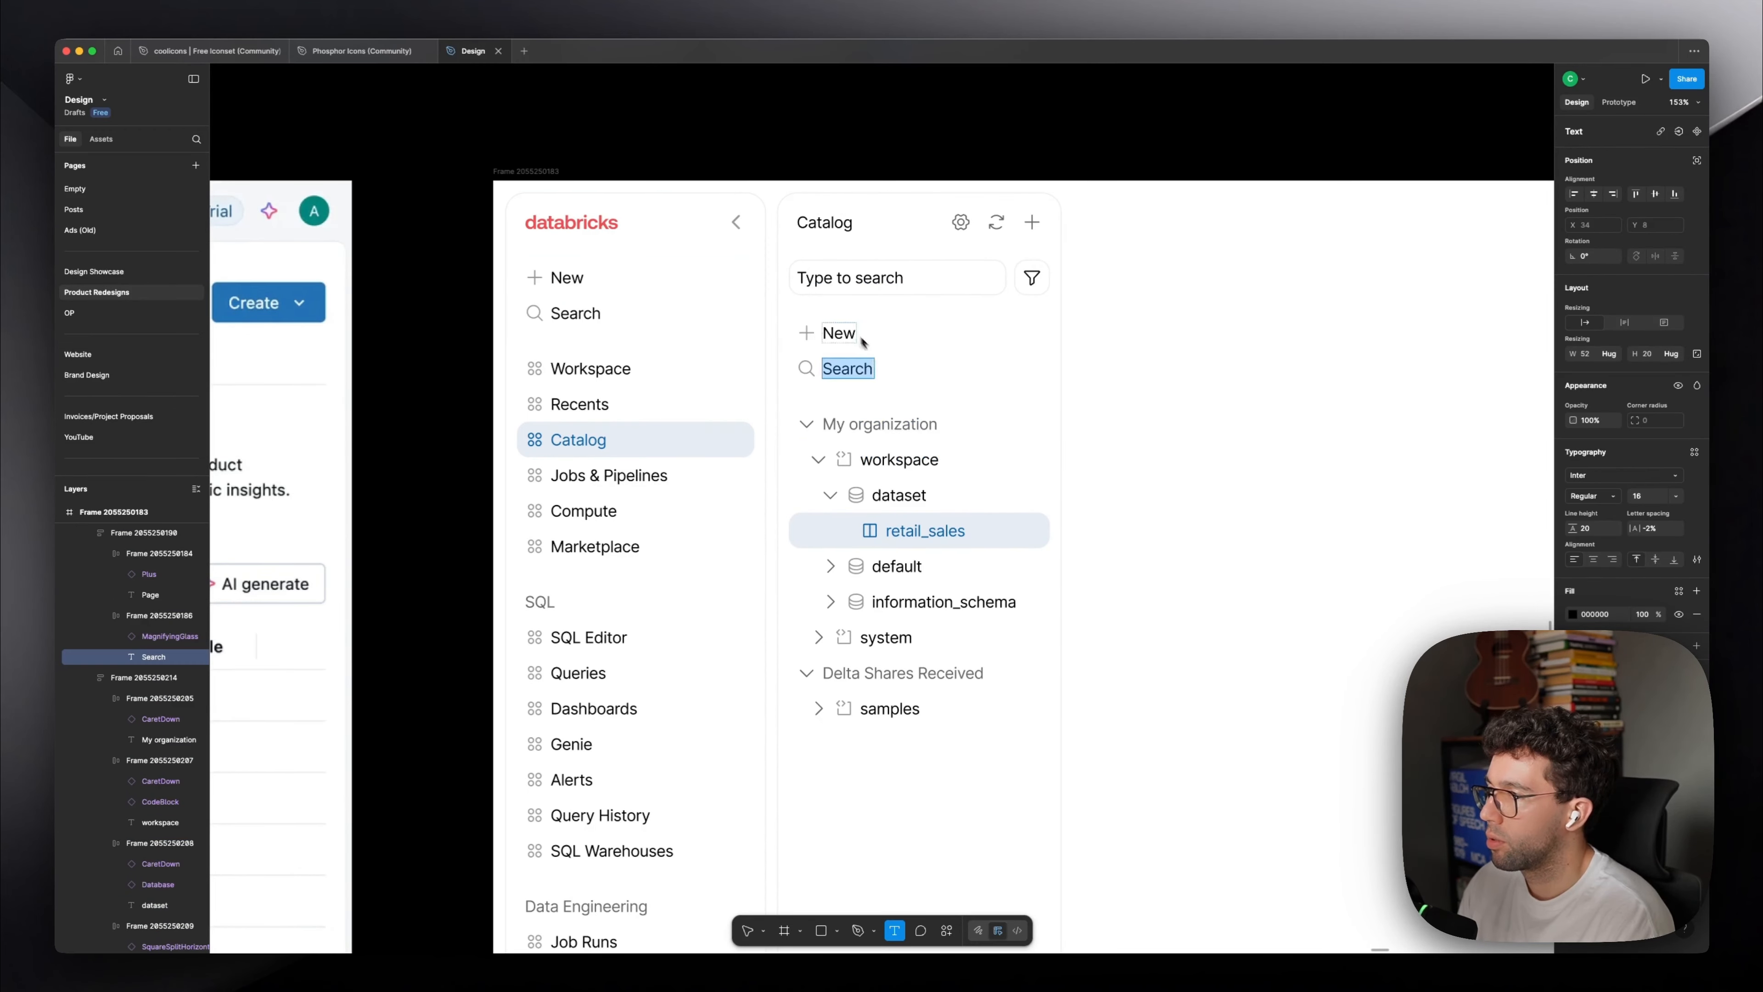
scroll(861, 336, up, 1)
double_click(851, 334)
text(Filter)
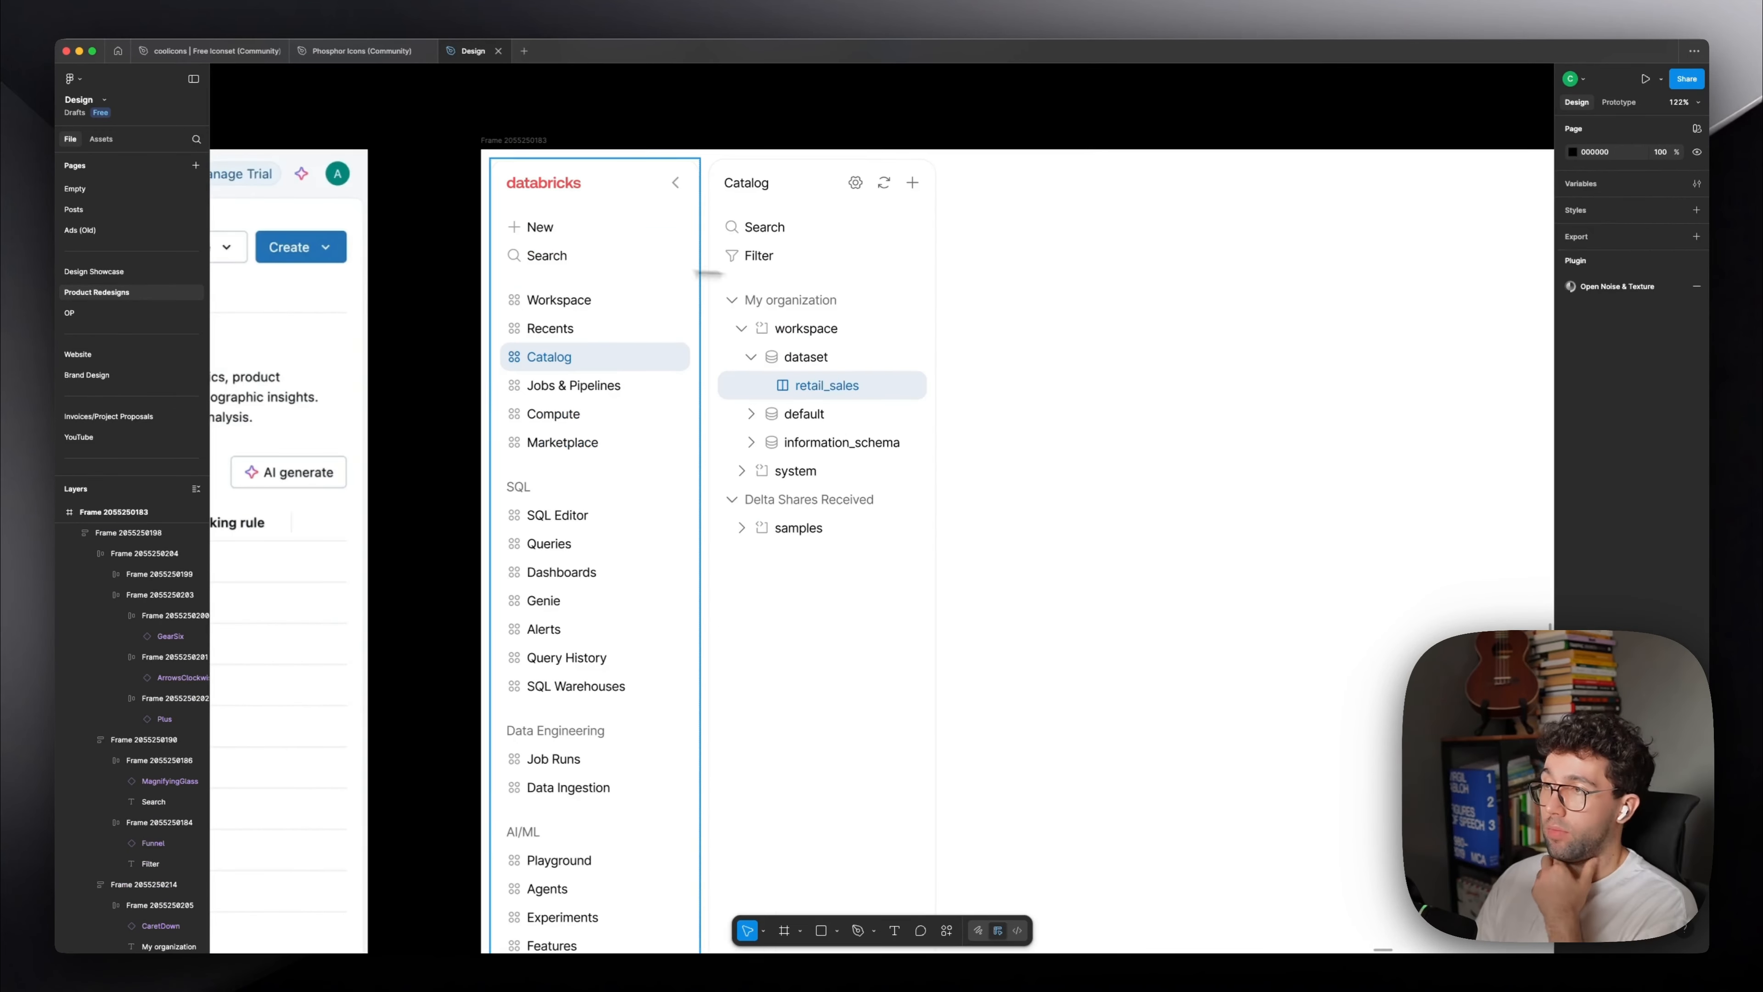
Match the catalog pane to the sidebar with a gap of 20 between its sections and a corner radius of 20.
click(523, 304)
double_click(522, 304)
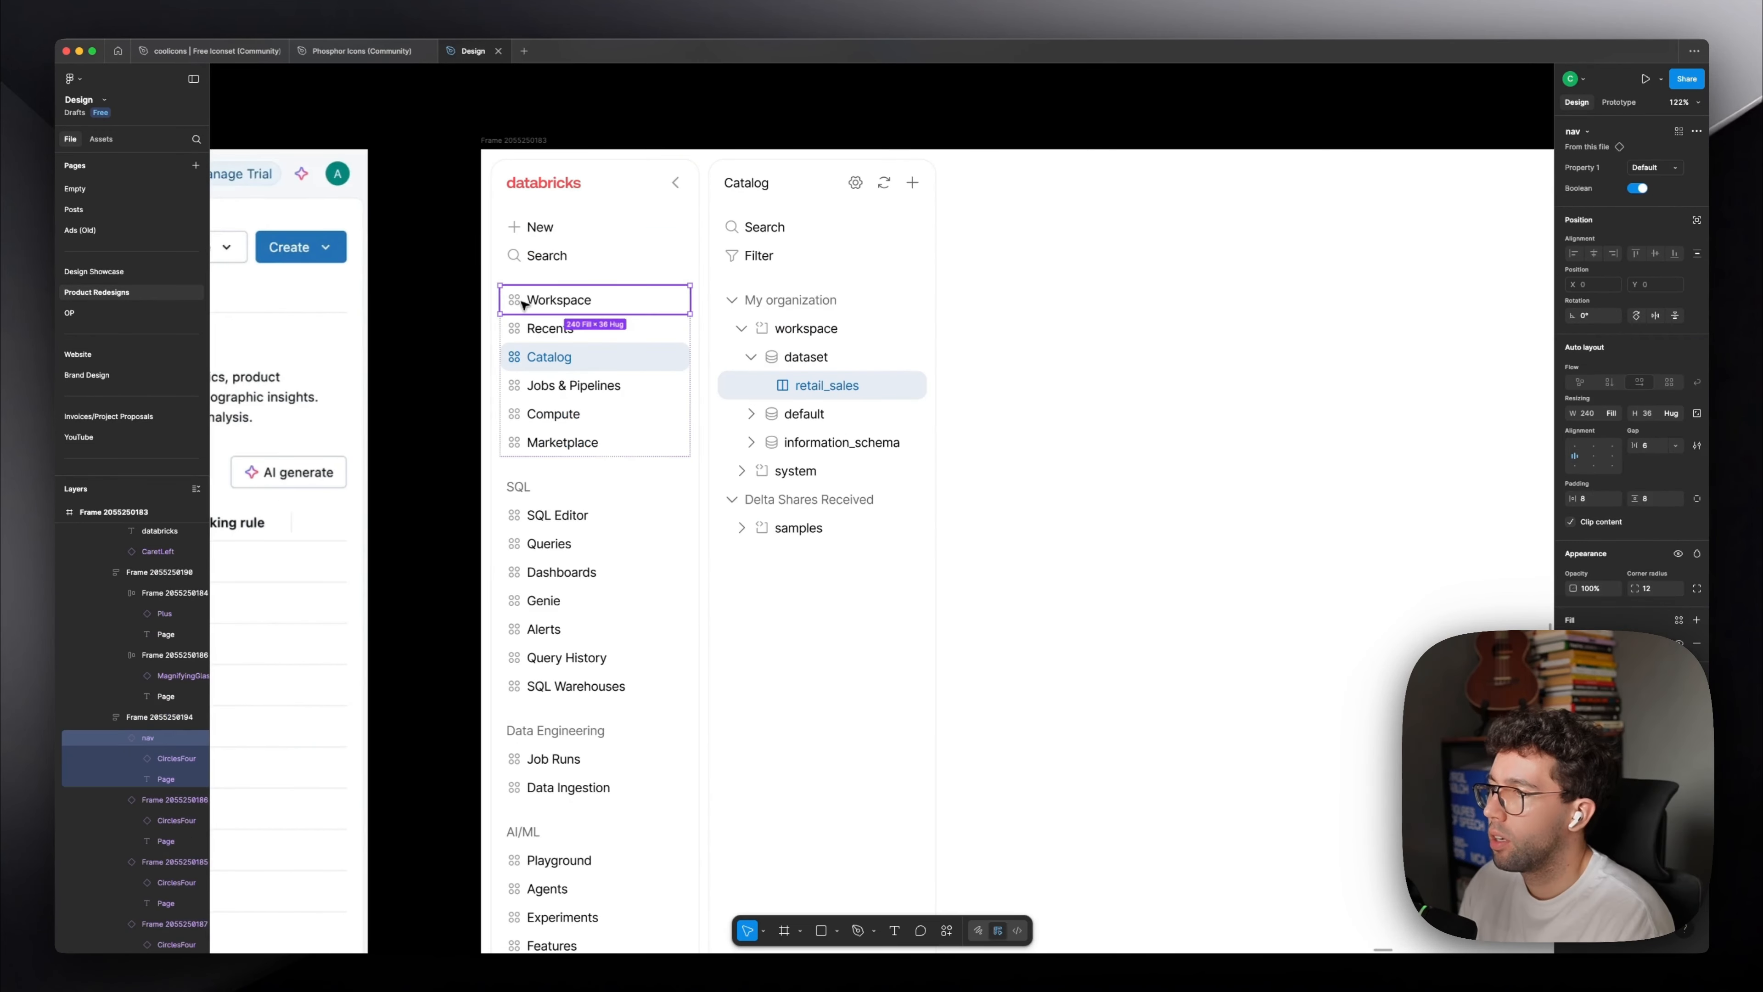
click(760, 304)
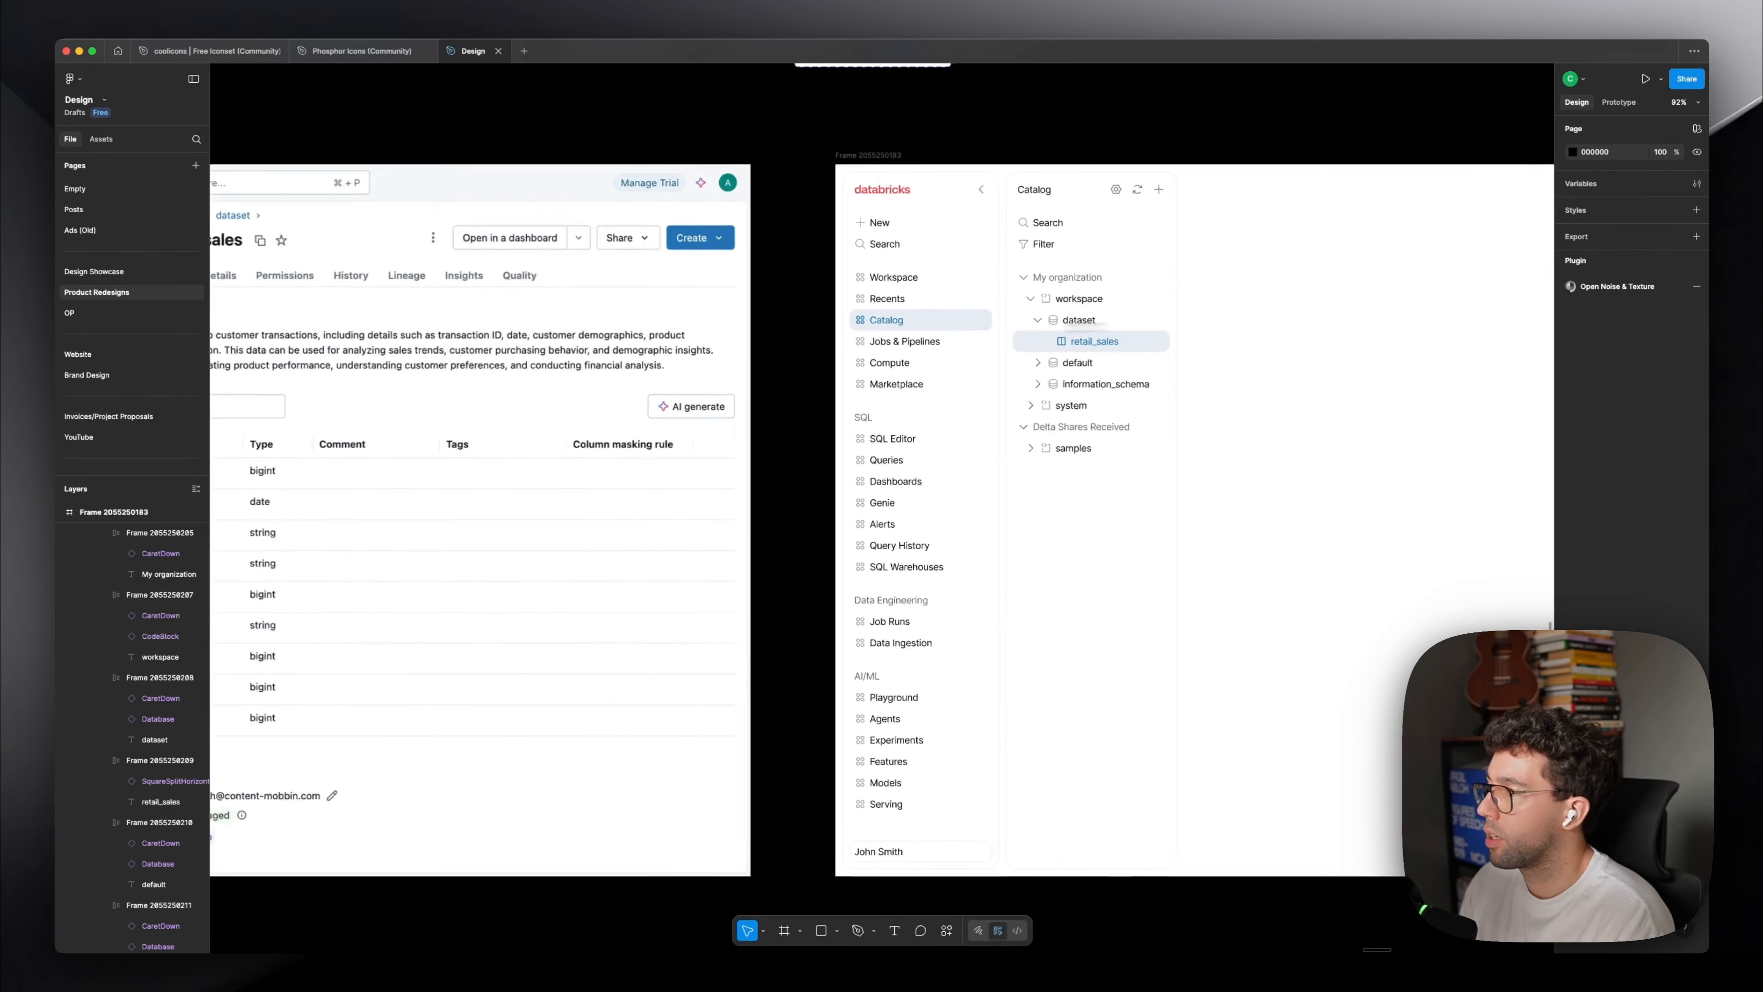
scroll(964, 307, up, 4)
click(864, 323)
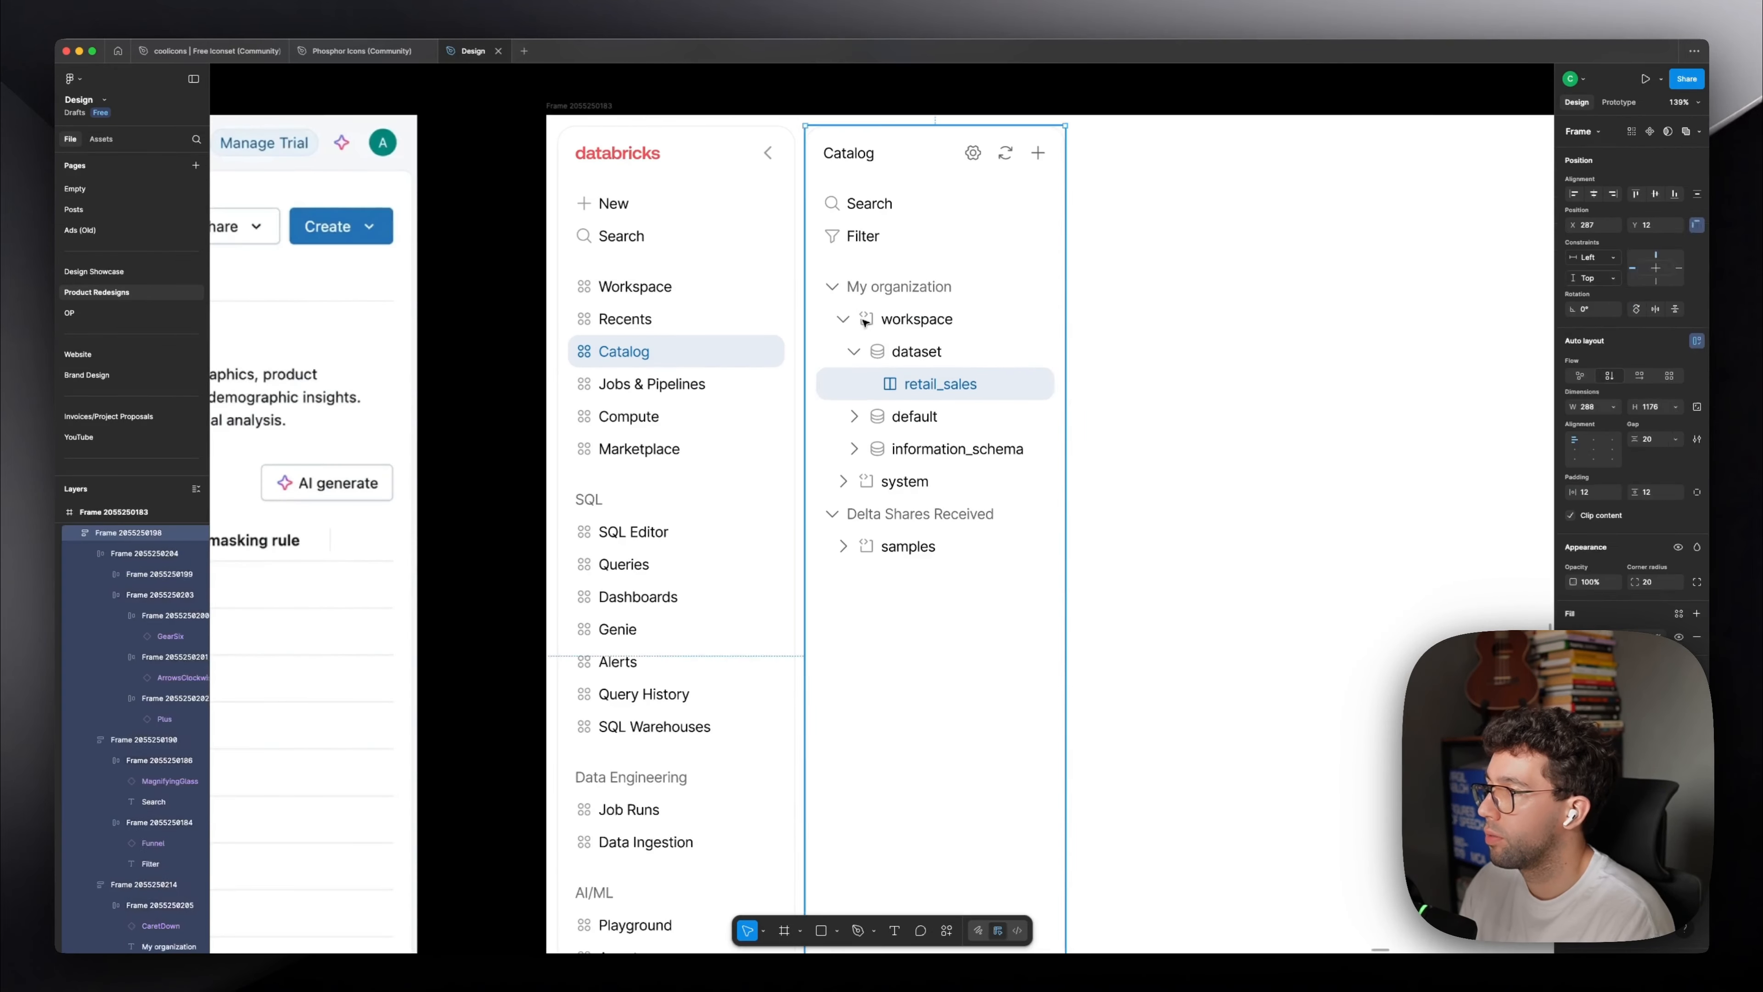
Make the pane's Catalog title semi-bold at size 20, in keeping with the databricks wordmark.
double_click(864, 322)
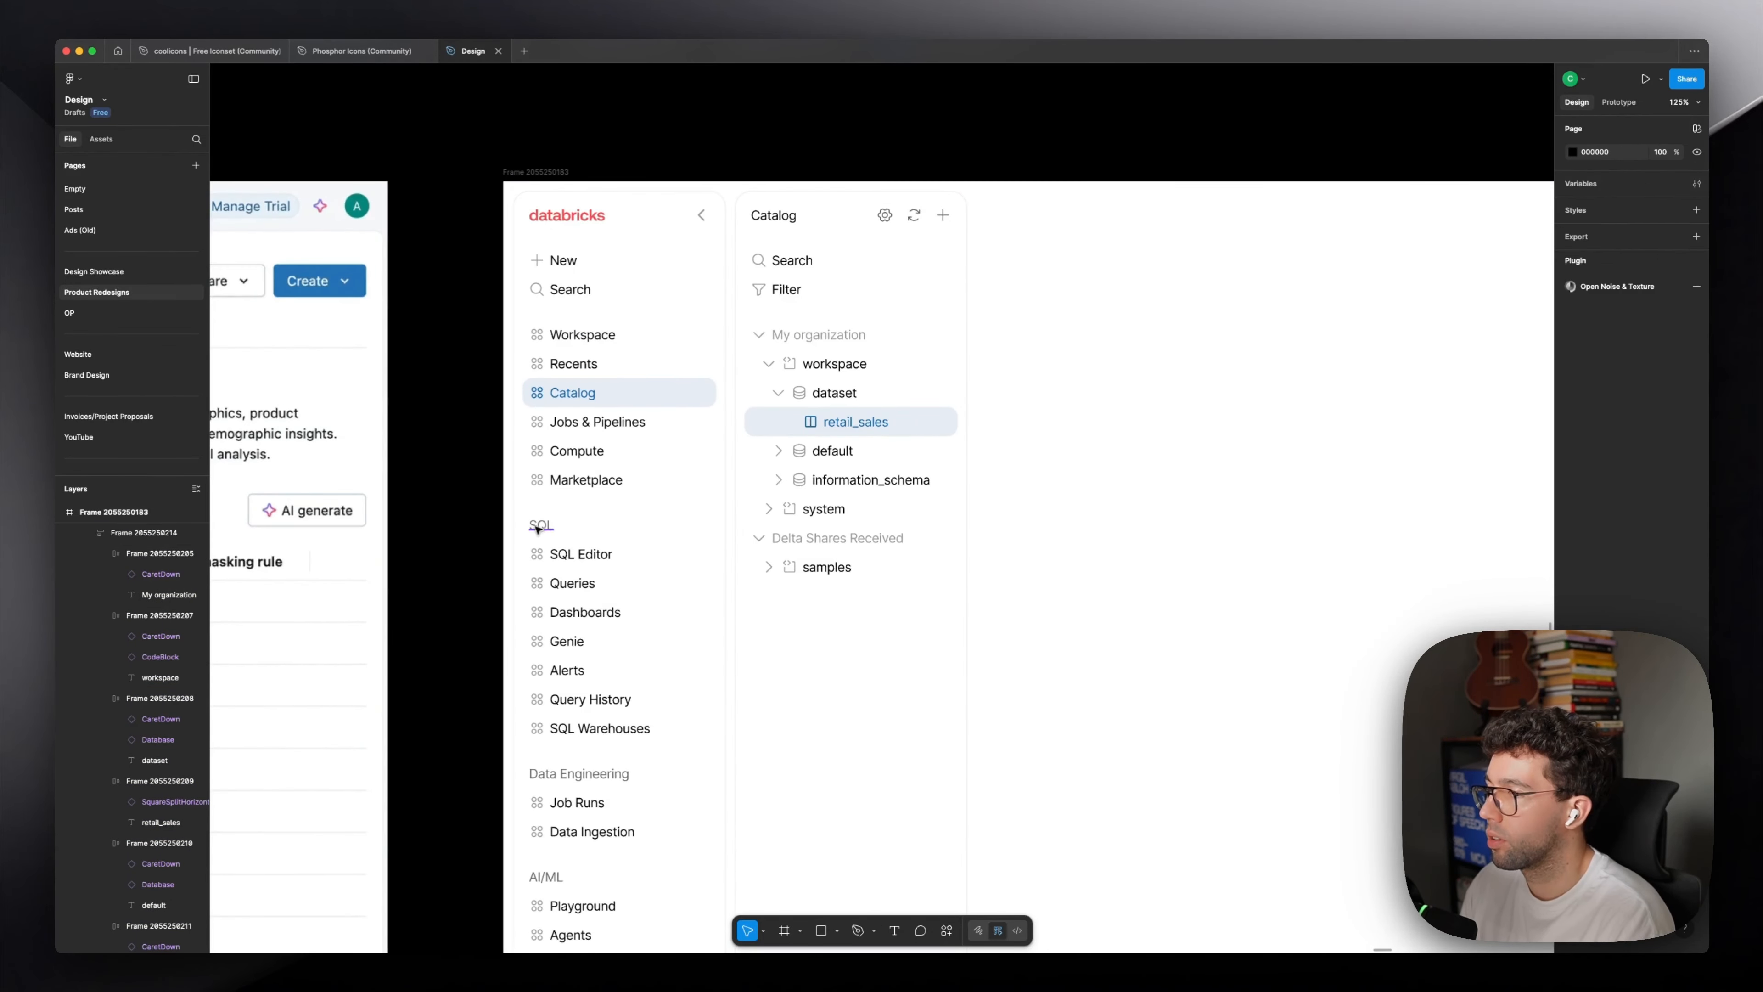
super+click(541, 526)
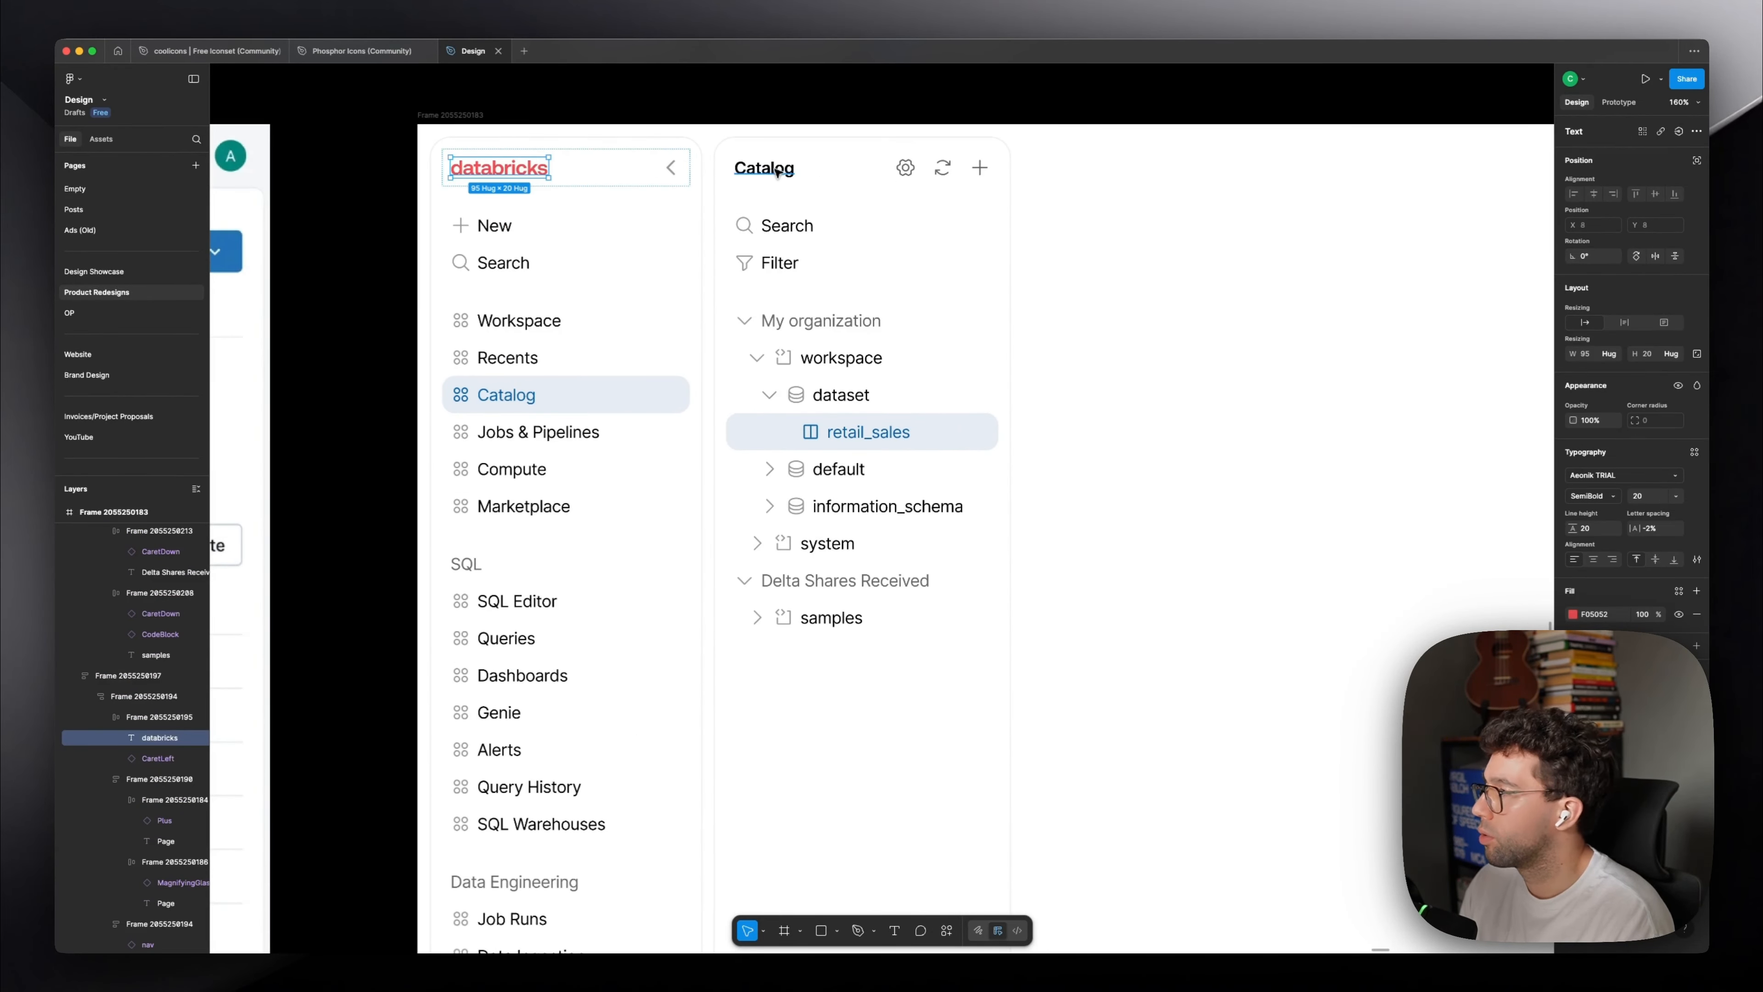
super+click(765, 167)
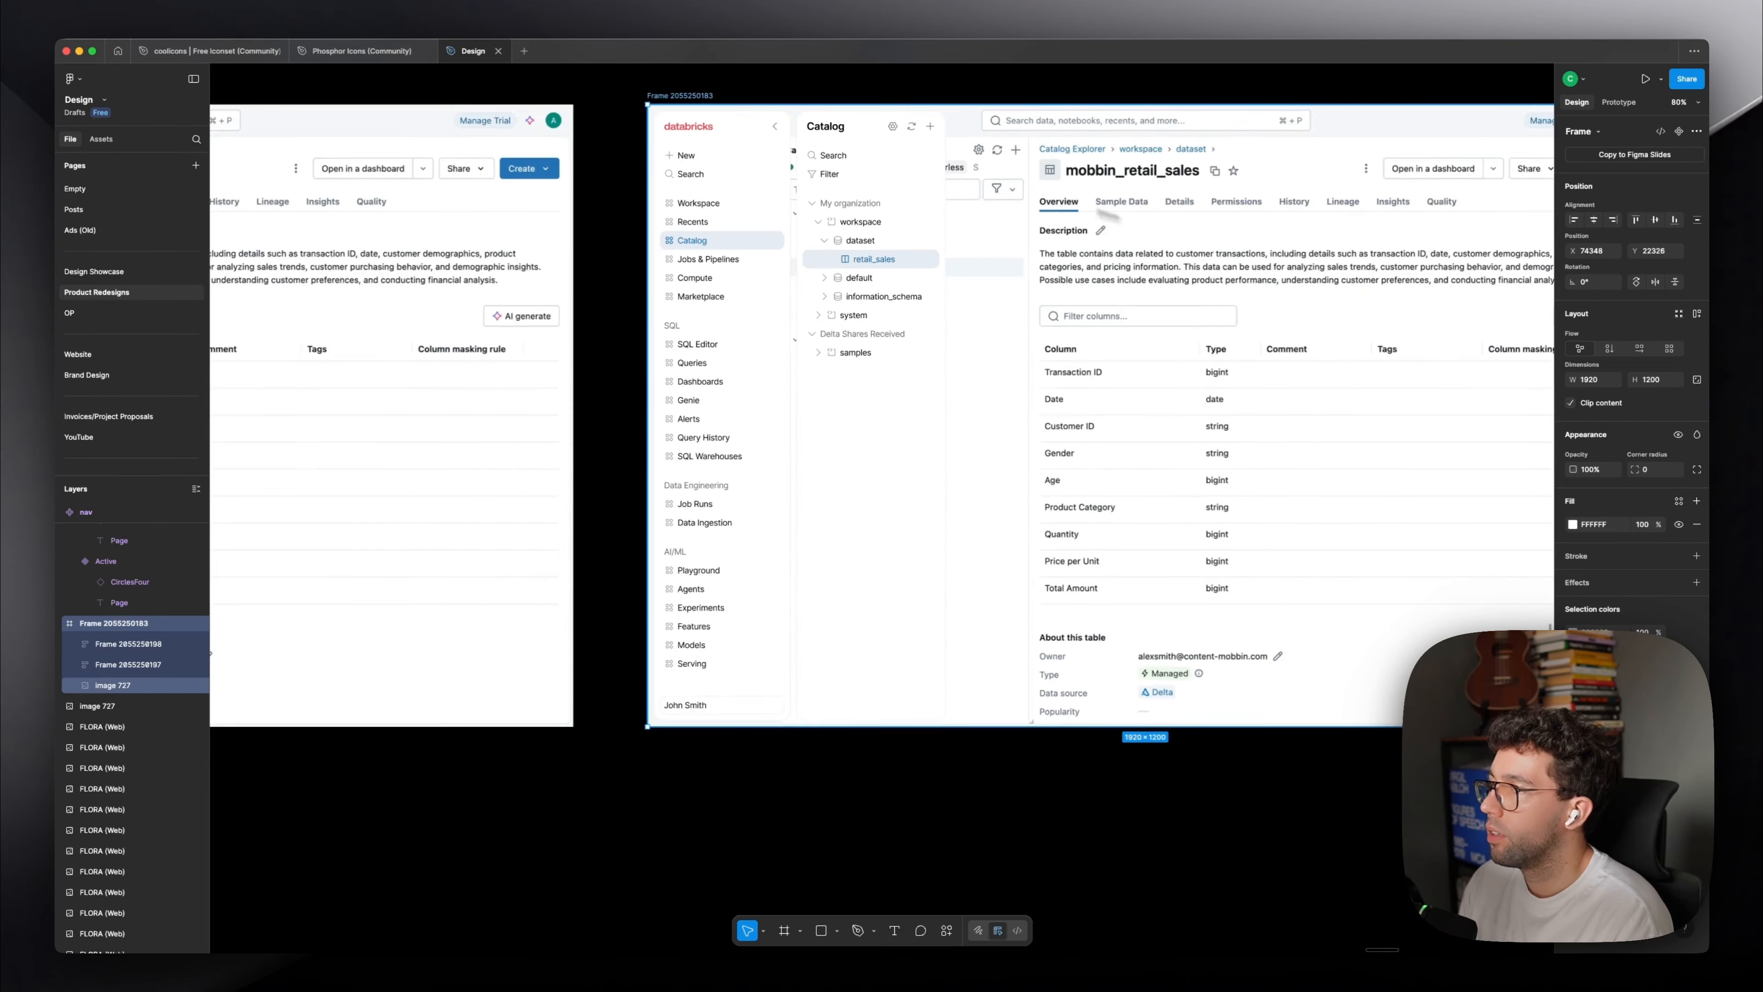
Place the original screenshot at X 0, Y 0 behind the sidebar and catalog pane, and hide it.
key(shift+2)
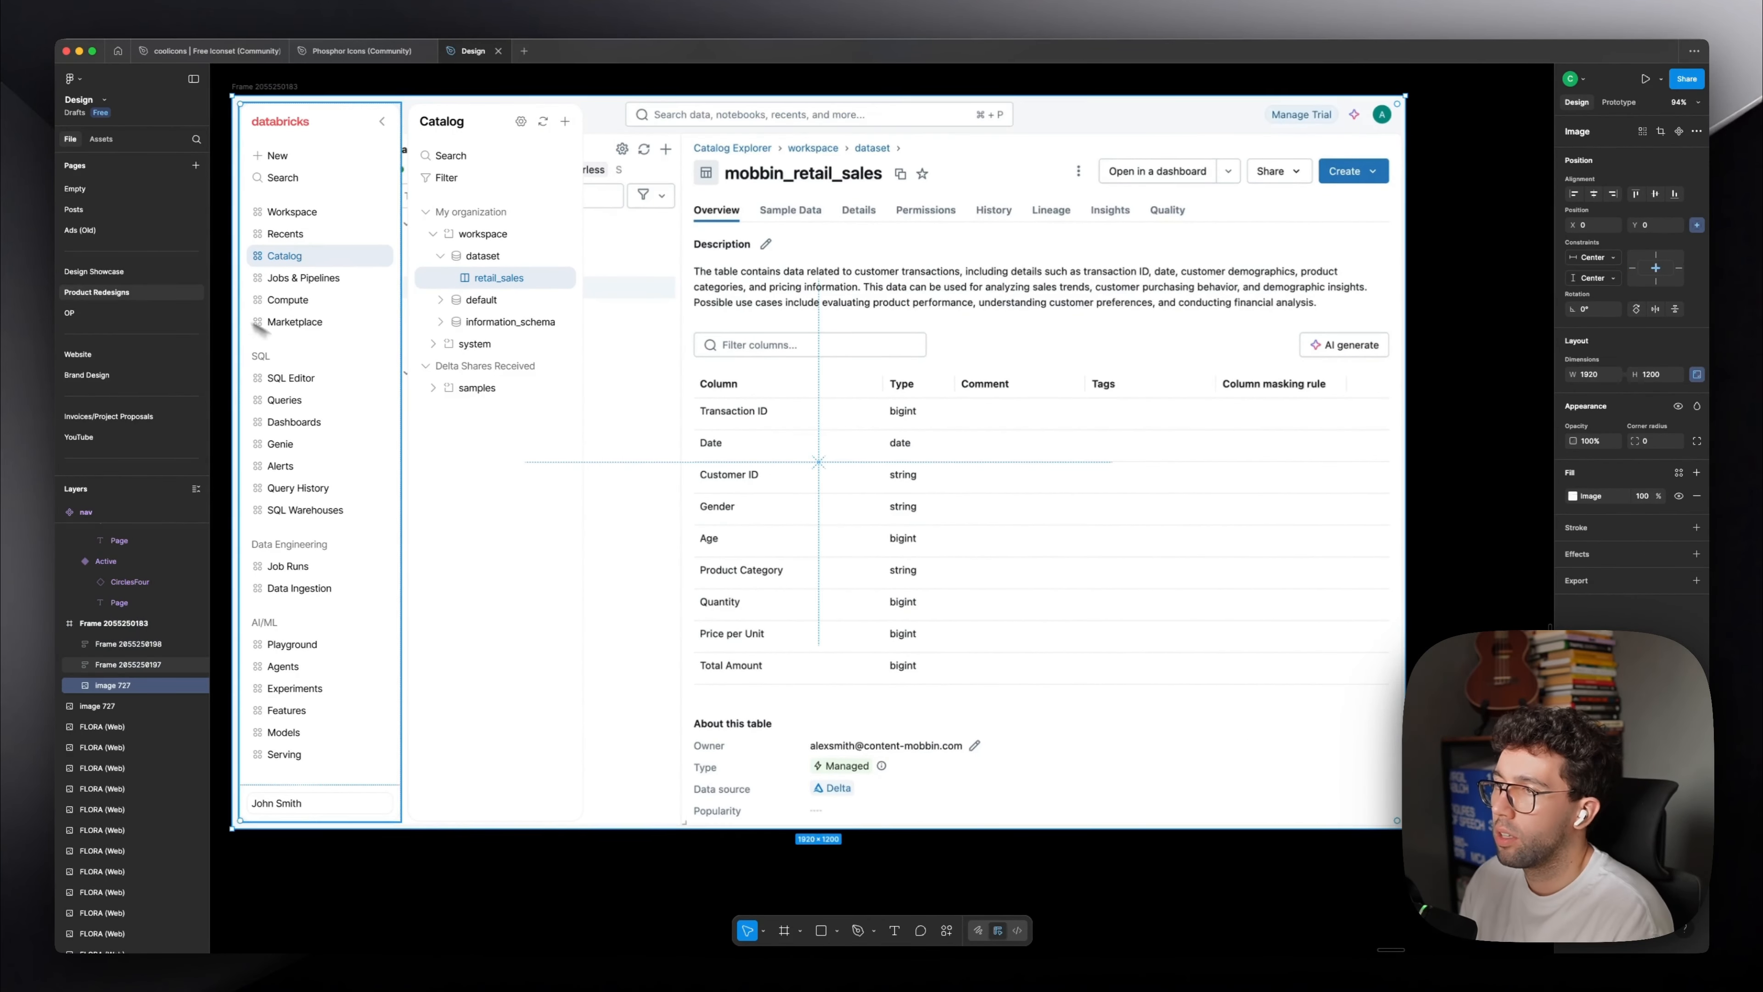
key(super+shift+h)
click(780, 465)
scroll(1035, 441, left, 4)
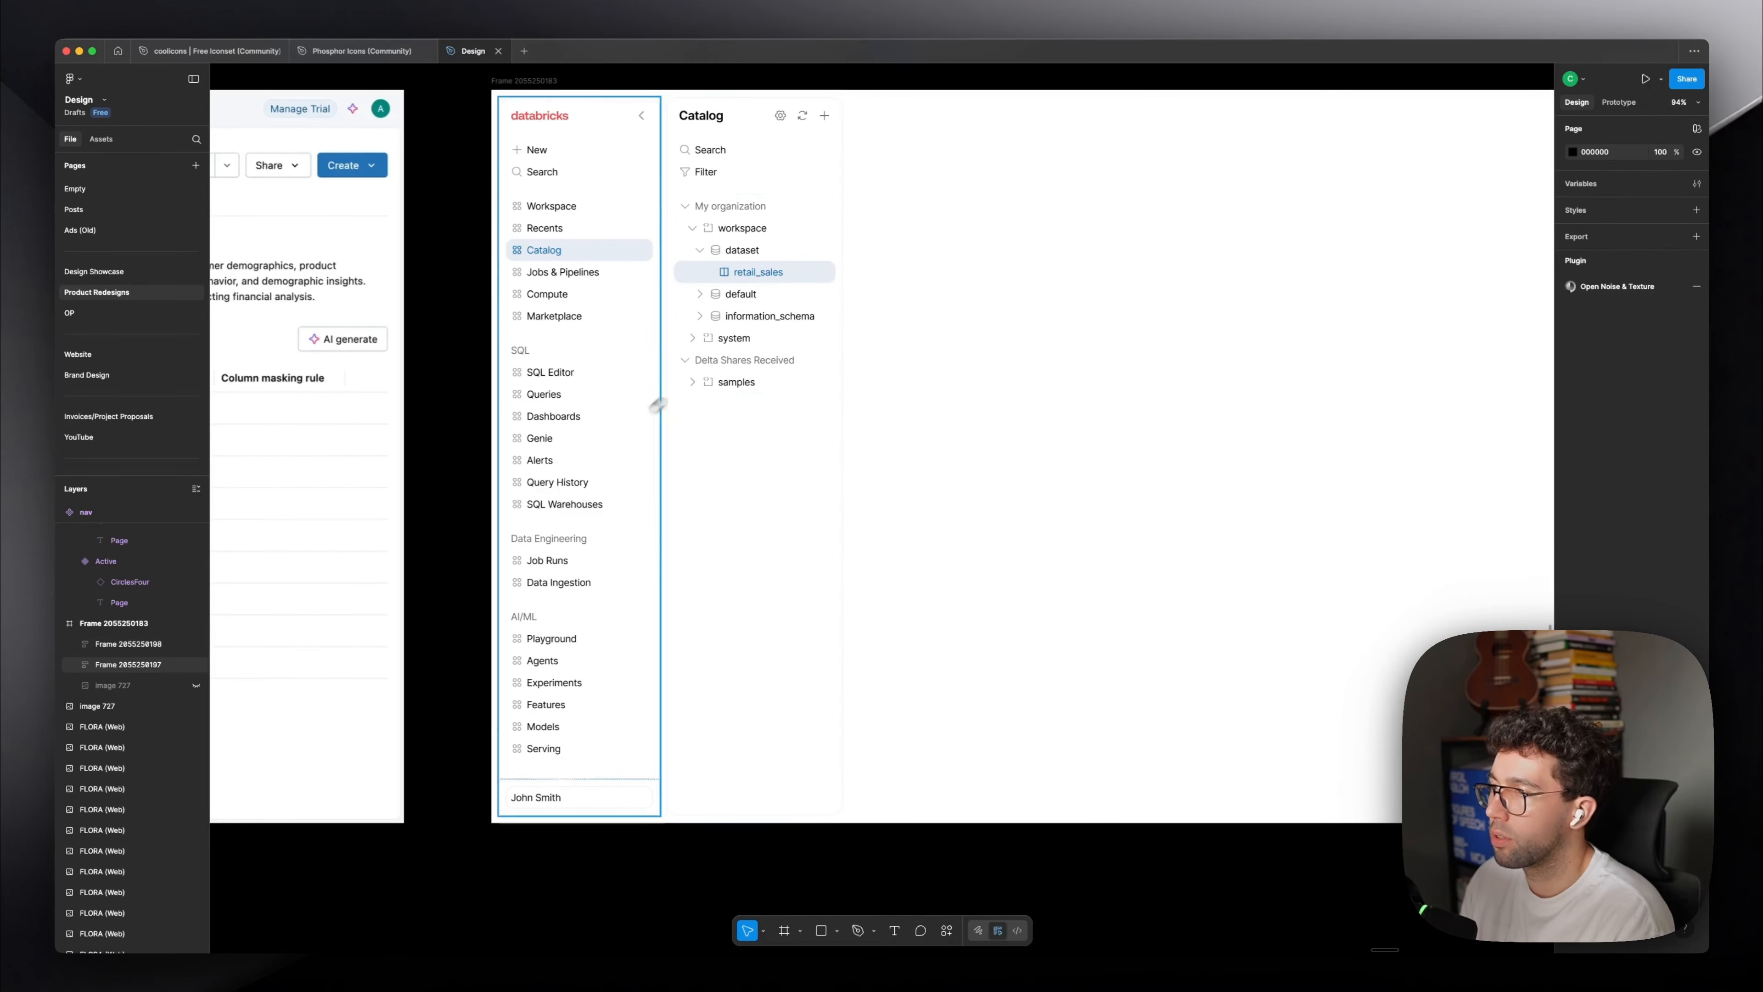
Wrap the sidebar and catalog pane together in one horizontal auto layout with no gap between them.
scroll(708, 395, down, 2)
click(709, 395)
shift+click(883, 408)
scroll(883, 408, up, 3)
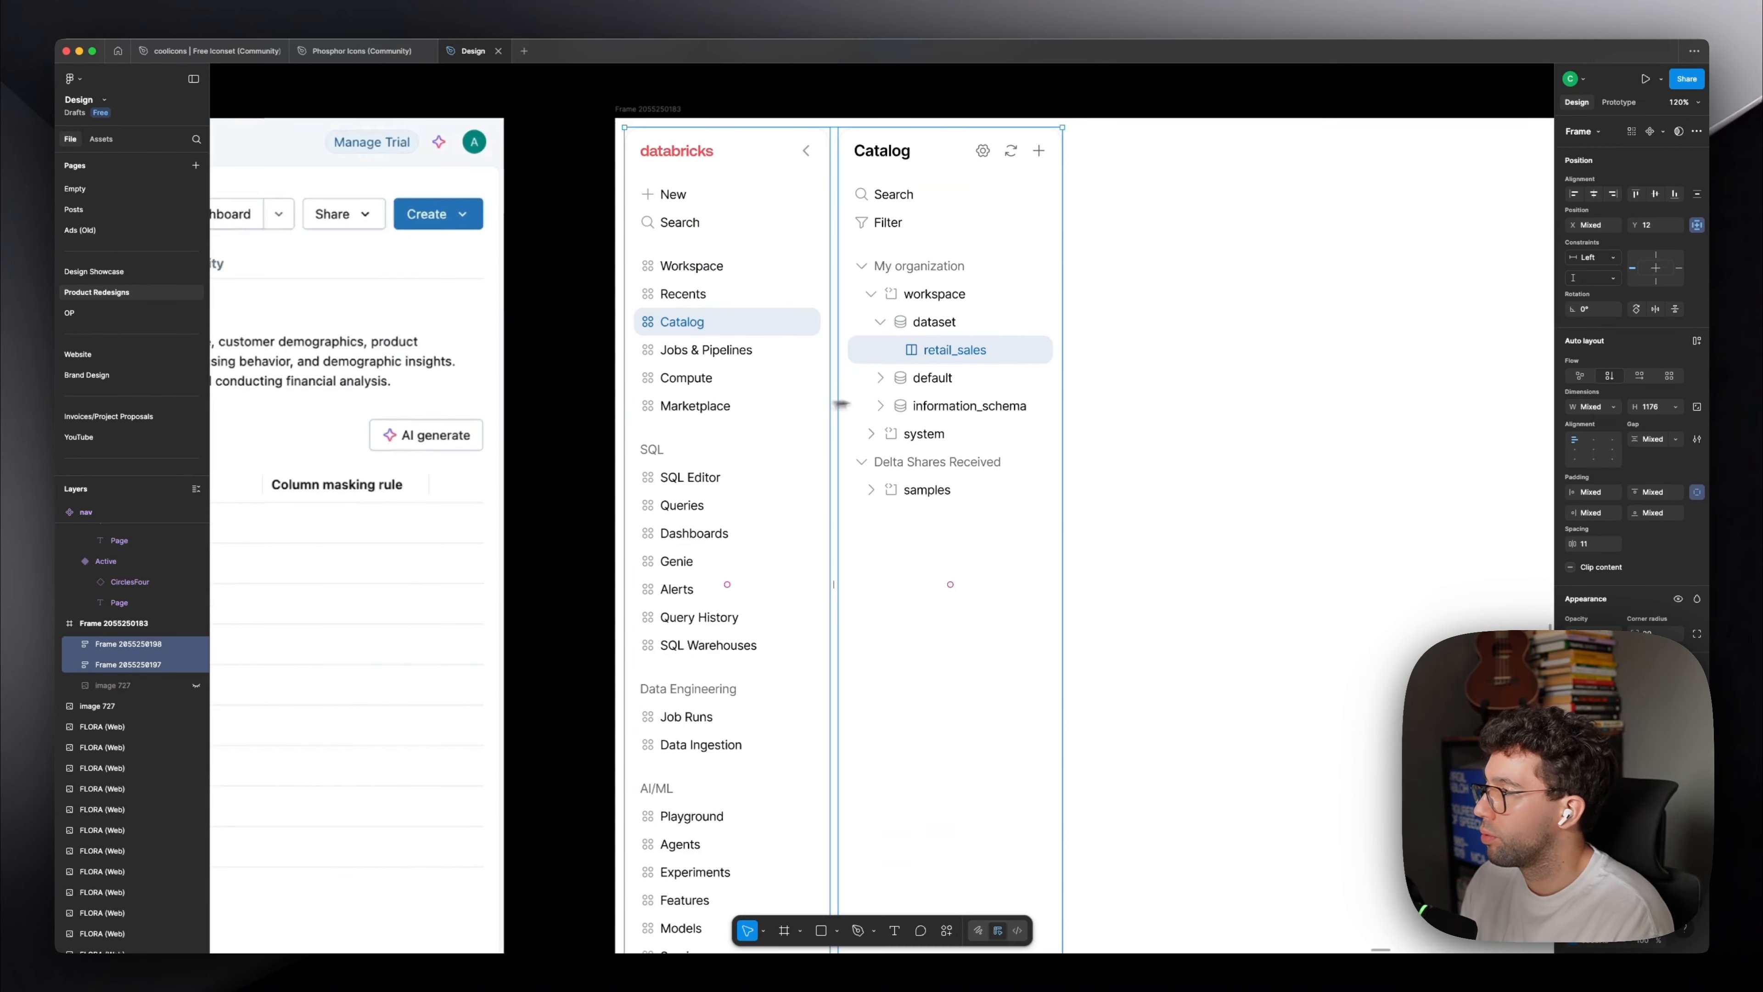
key(shift+a)
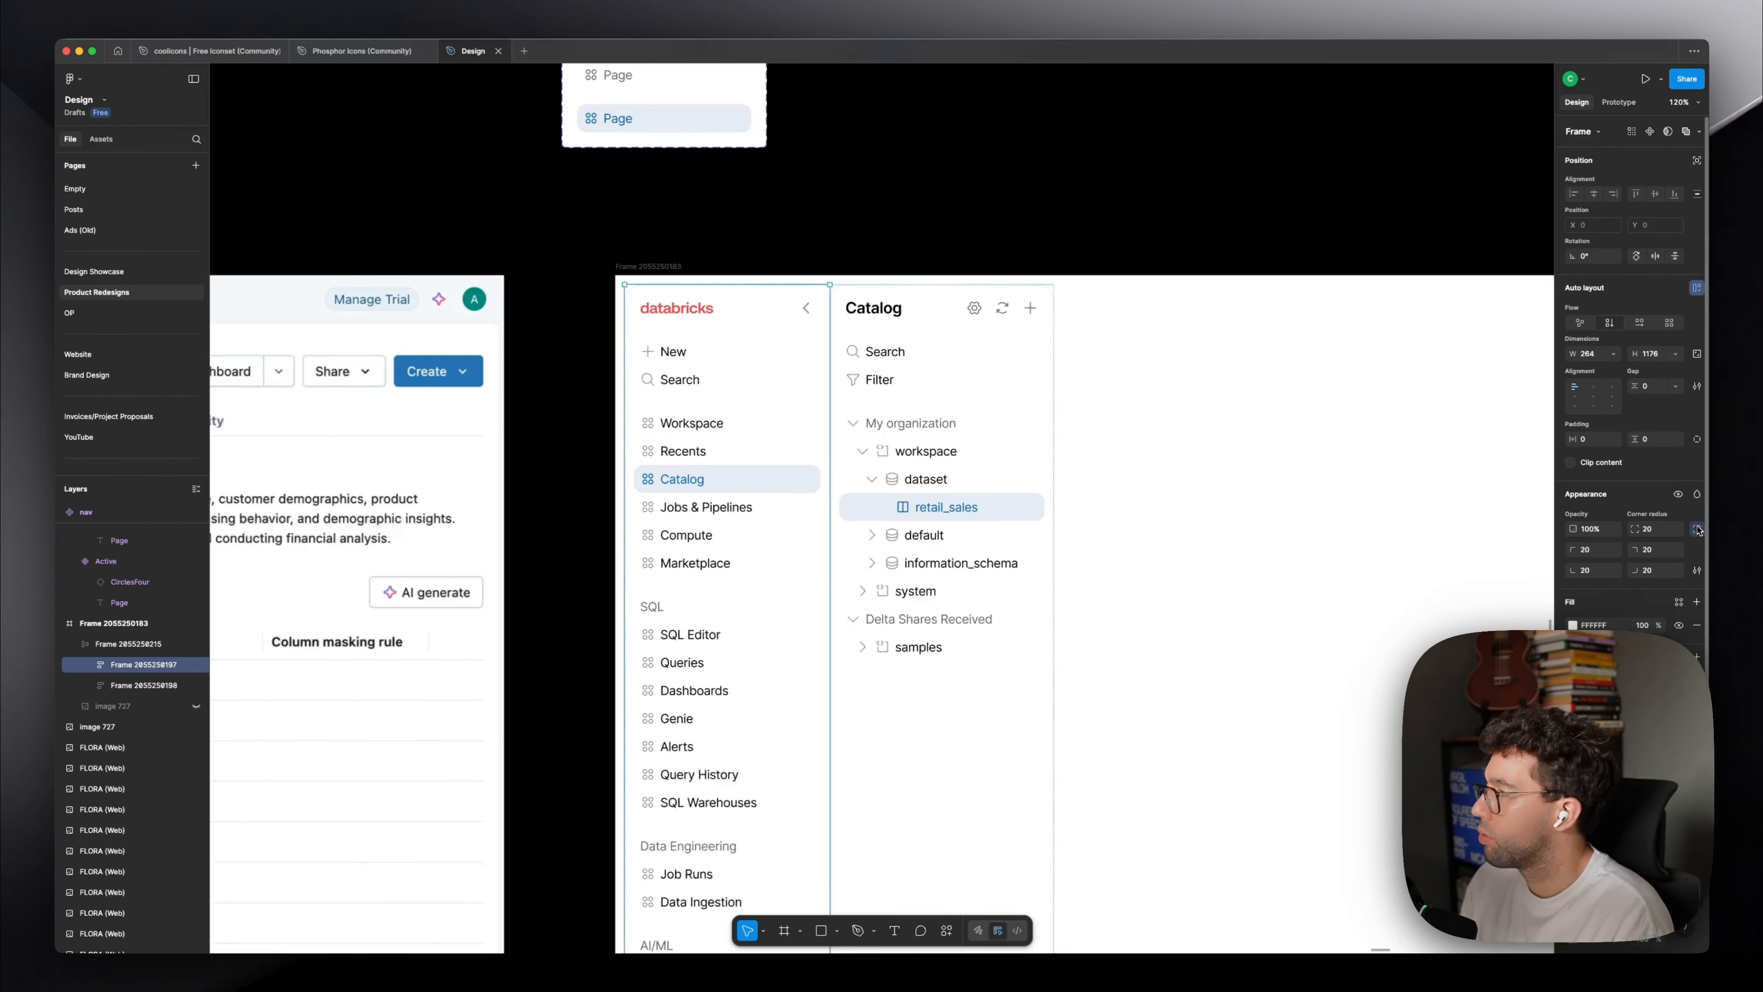
Set the corner radius to 0 on the sidebar's two right corners and the catalog pane's two left corners.
click(1657, 569)
text(0)
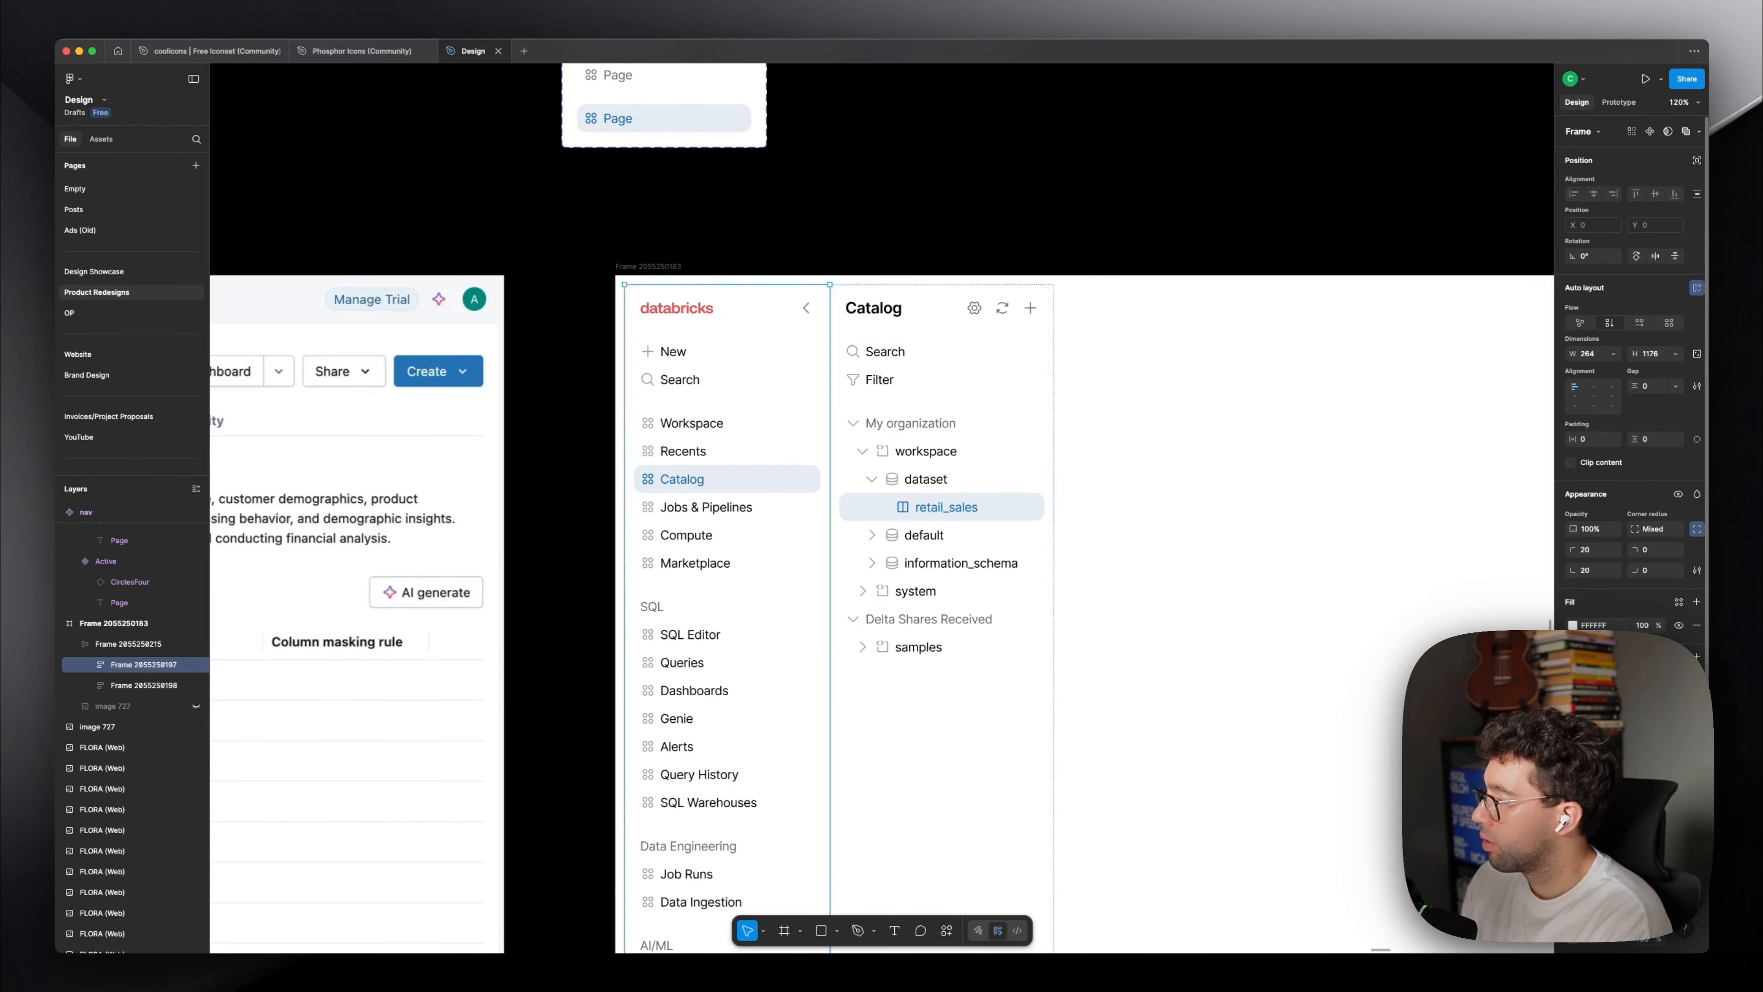
click(976, 555)
click(1589, 569)
text(0)
click(1590, 549)
text(0)
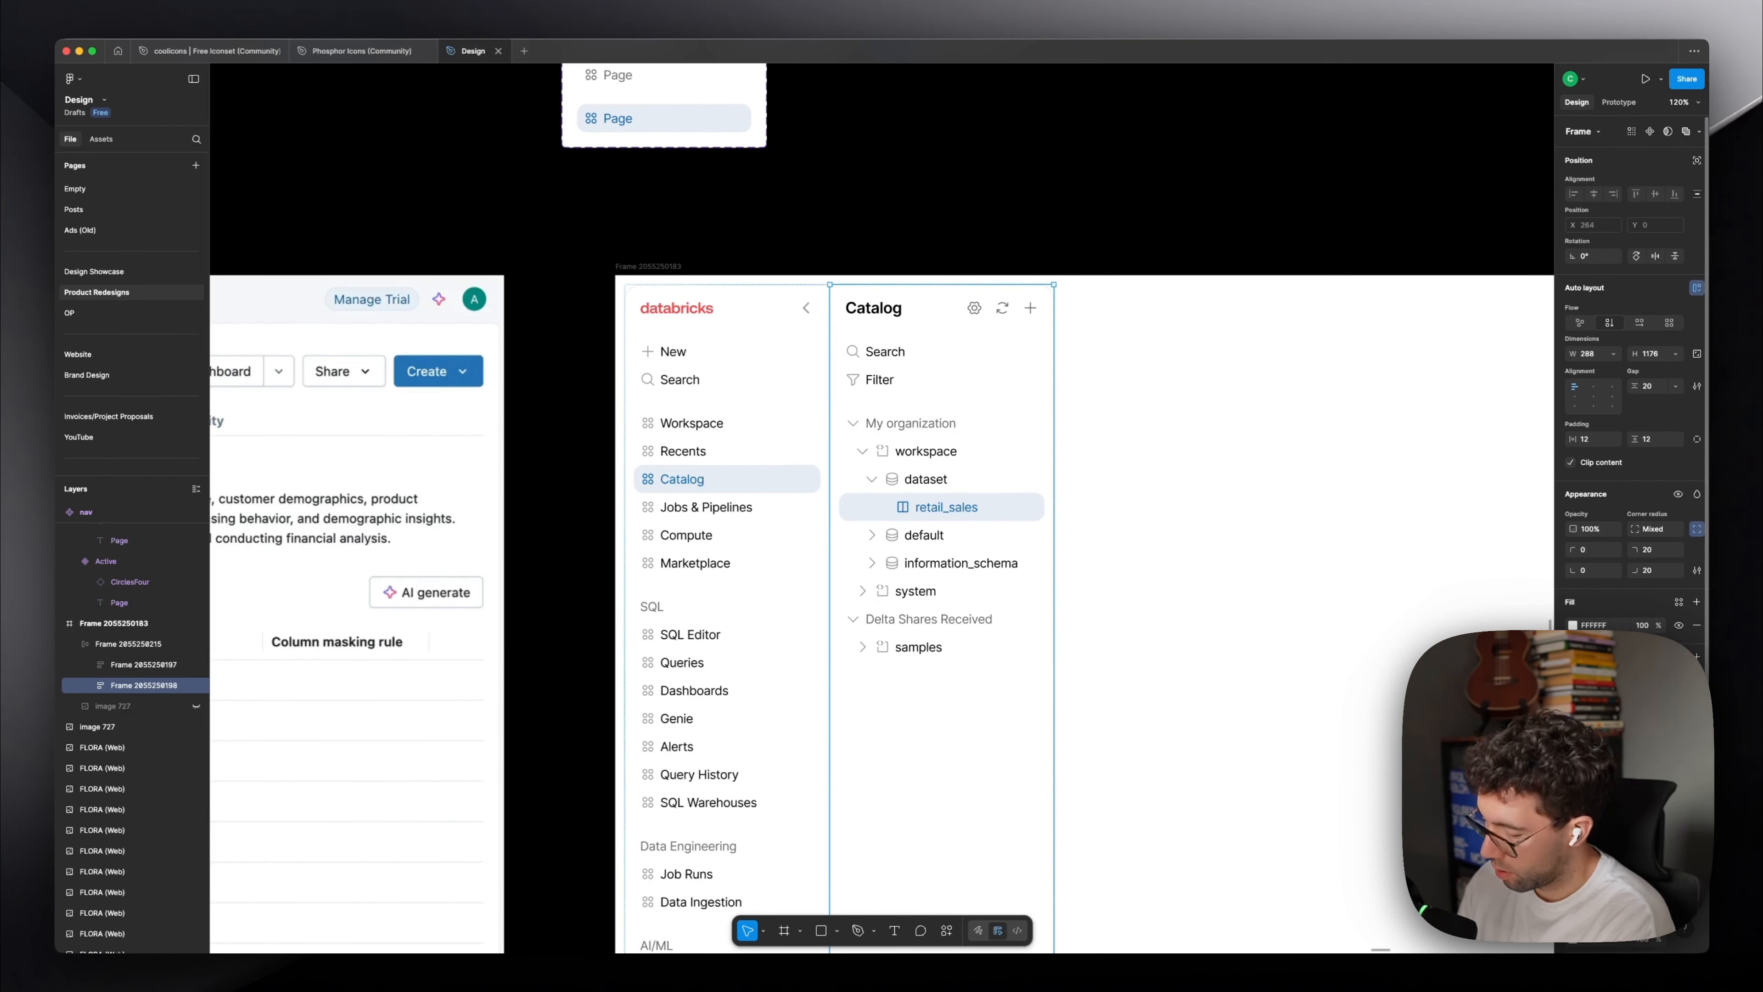
Set the sidebar's width to 240.
click(1590, 353)
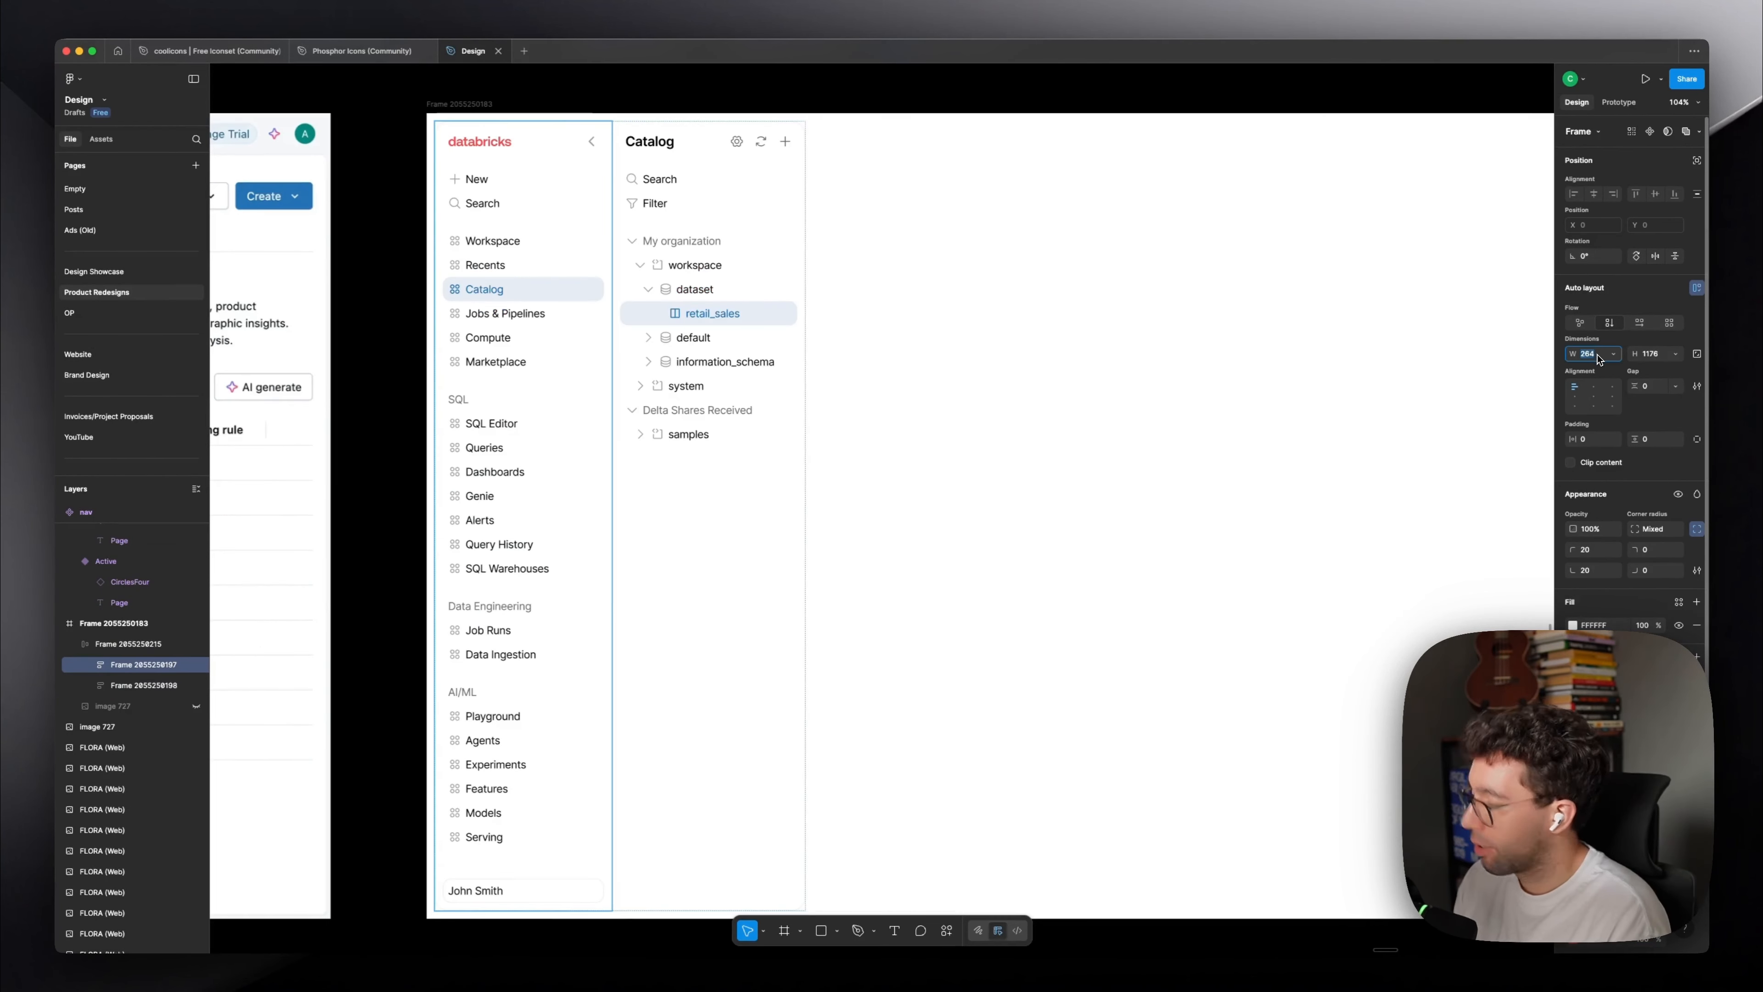
text(248)
key(Return)
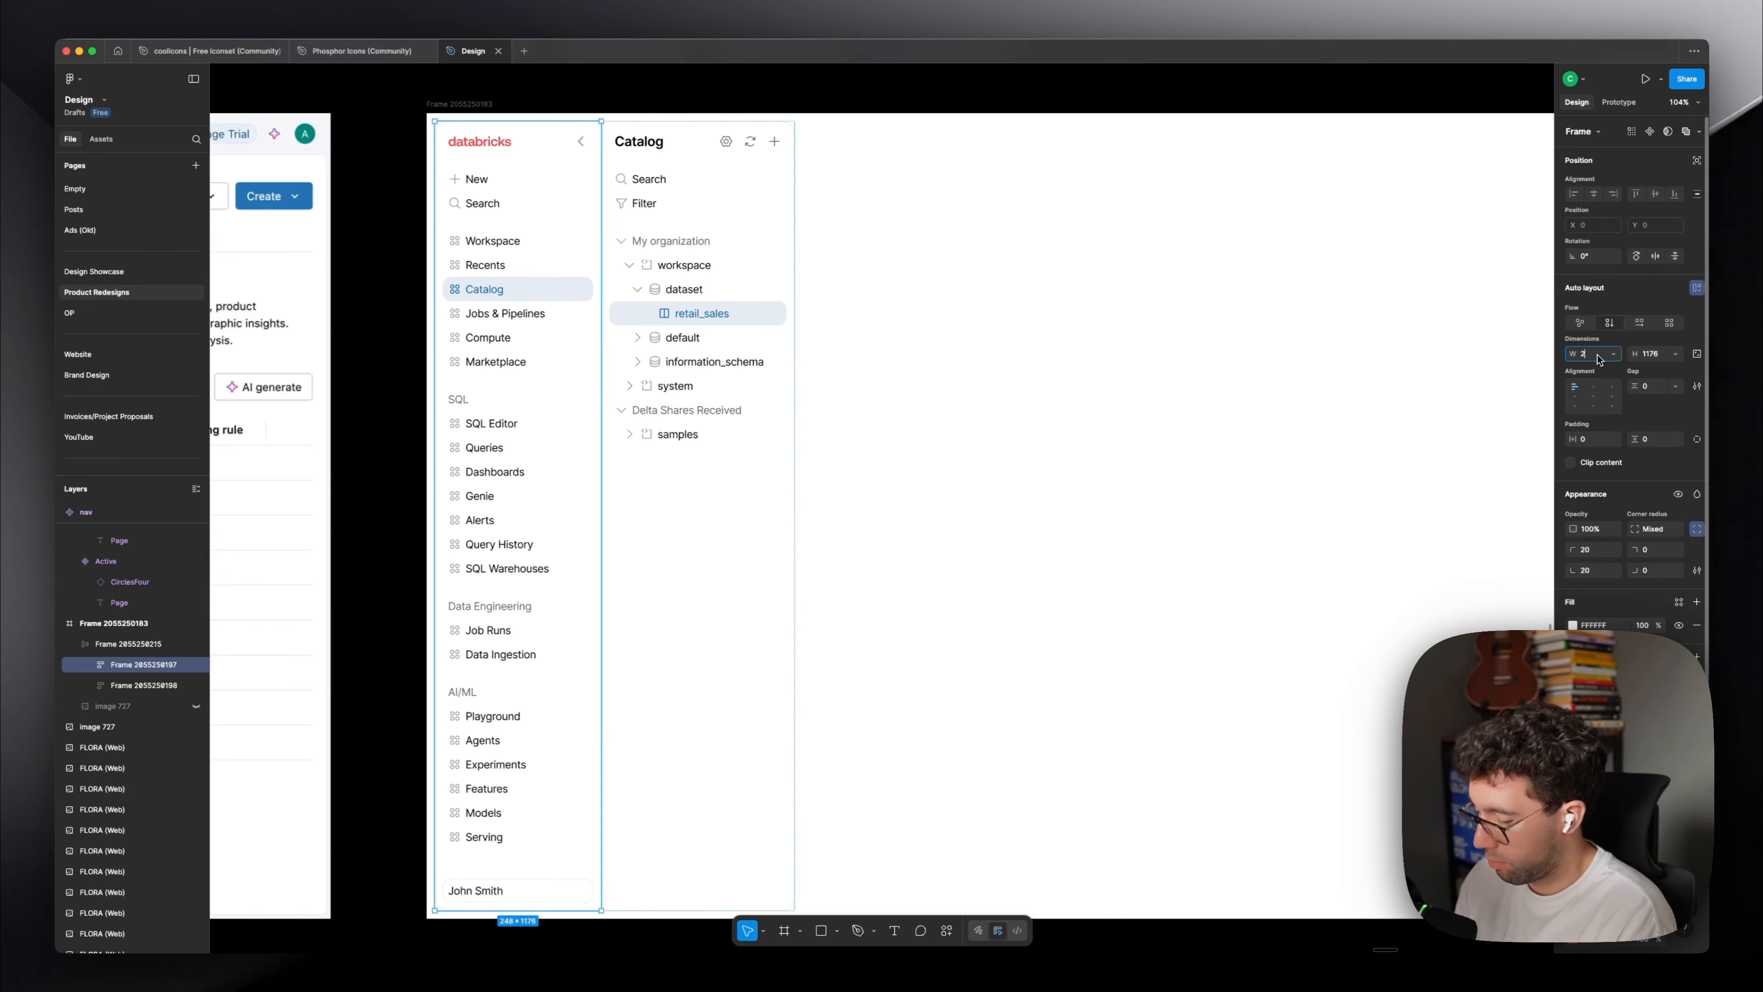
text(240)
click(1187, 368)
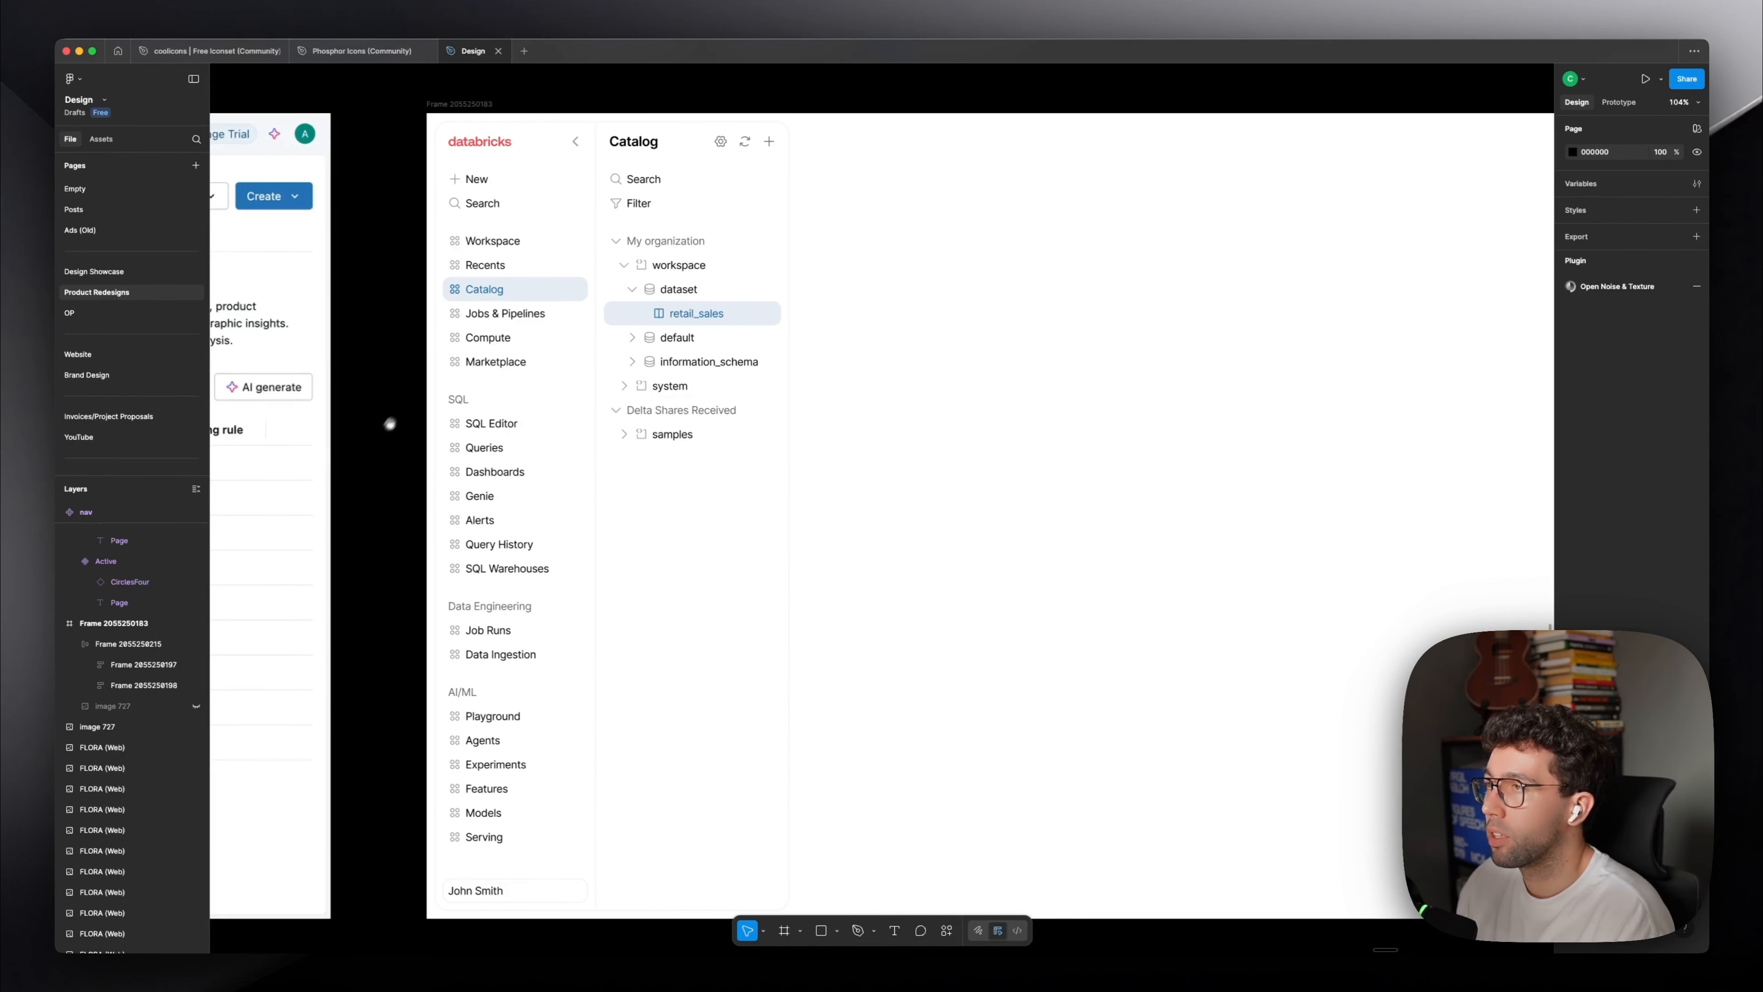
scroll(382, 429, up, 1)
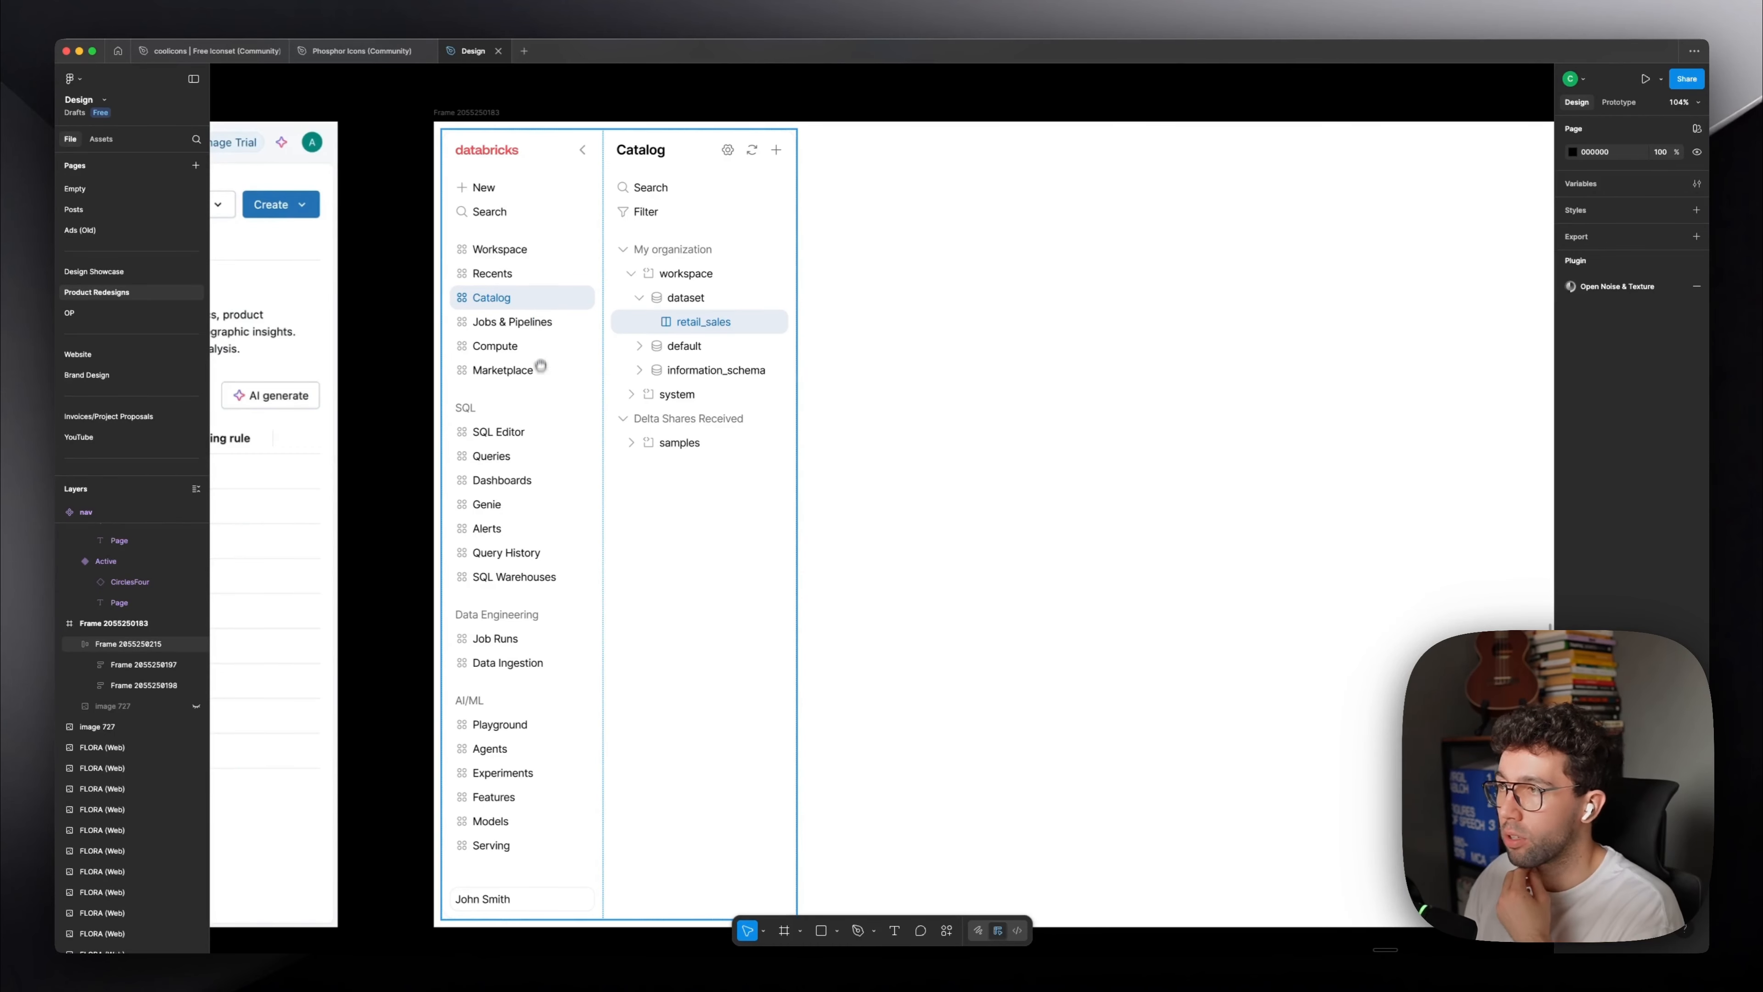
scroll(1068, 337, left, 2)
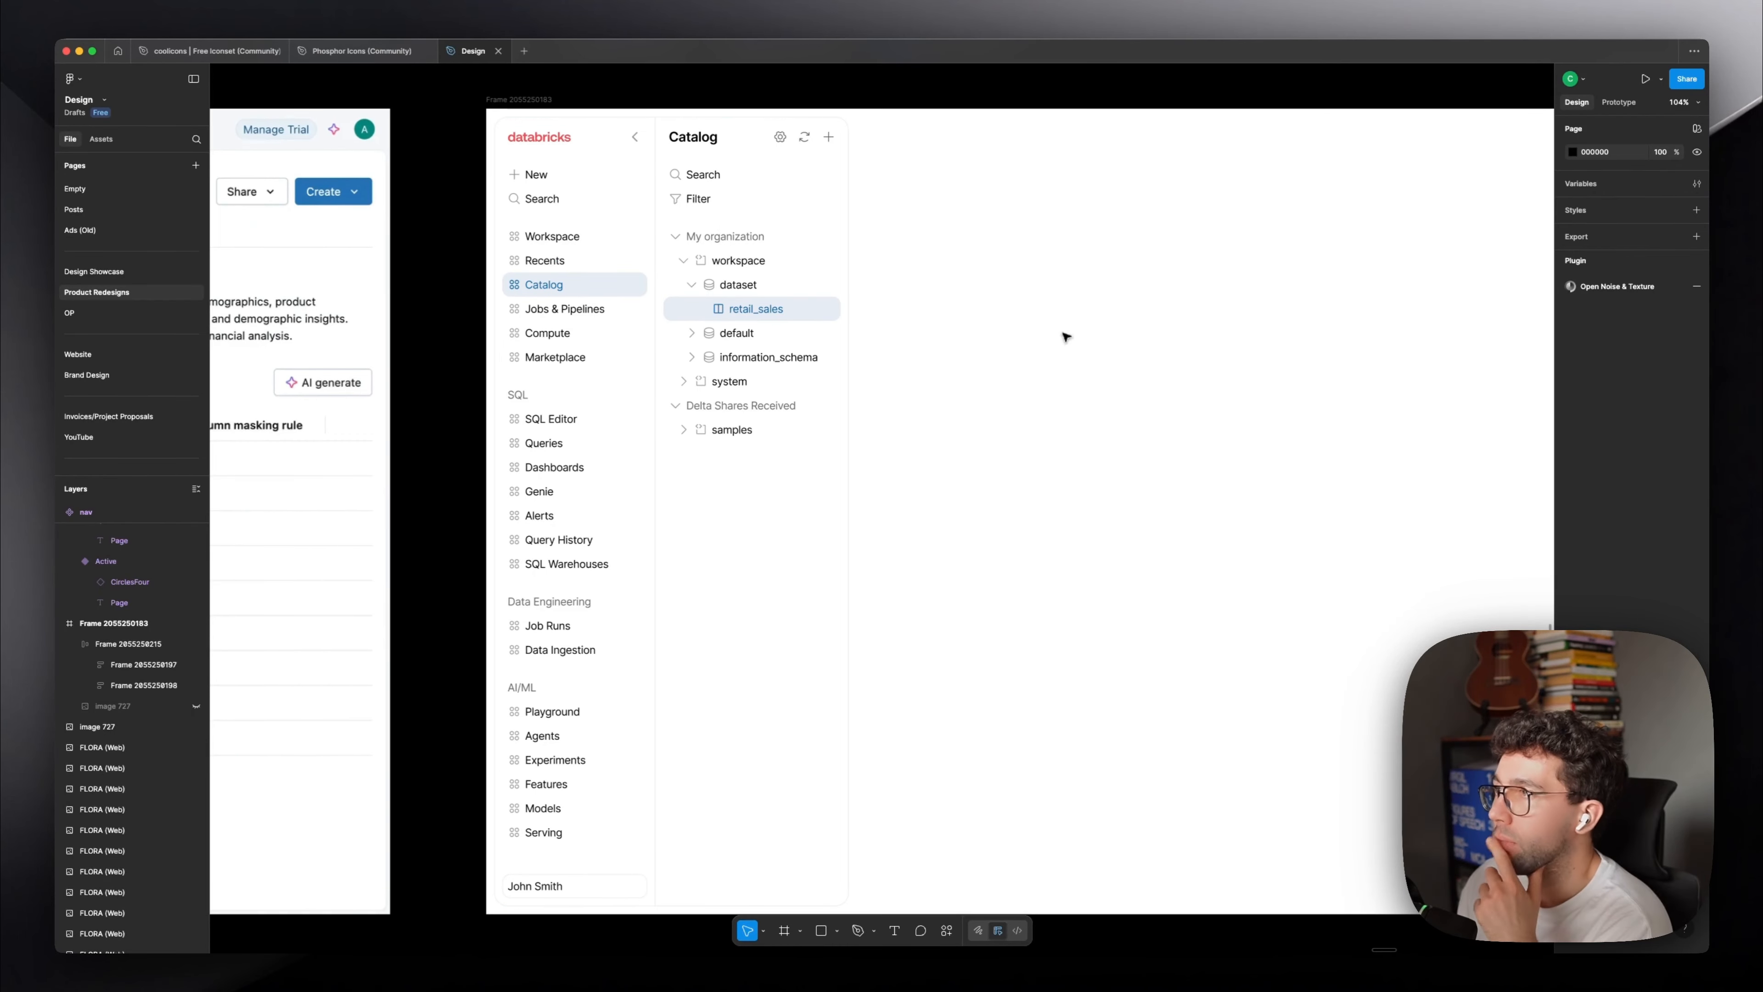
scroll(690, 132, up, 5)
double_click(555, 143)
double_click(552, 144)
double_click(547, 145)
click(1678, 220)
click(1597, 278)
click(1307, 245)
click(550, 139)
double_click(549, 136)
double_click(549, 137)
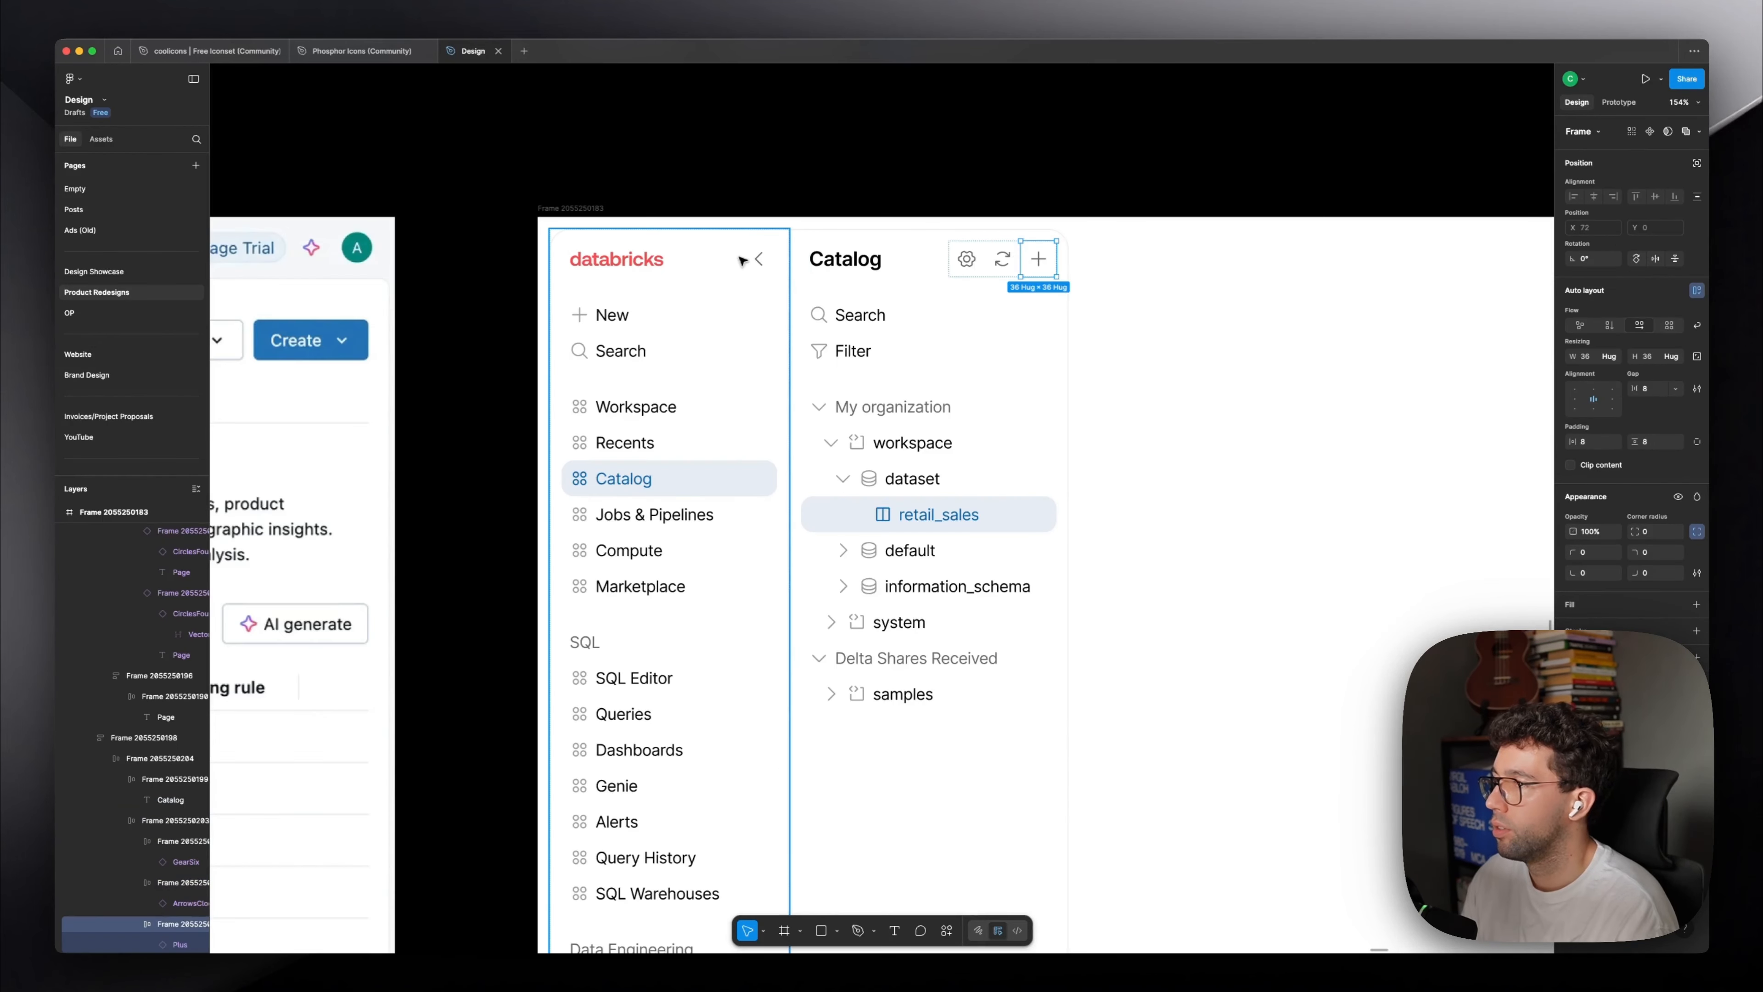
Add a copy of the catalog header's 36 by 36 plus button to the sidebar header beside the databricks wordmark.
click(738, 259)
double_click(738, 258)
double_click(738, 259)
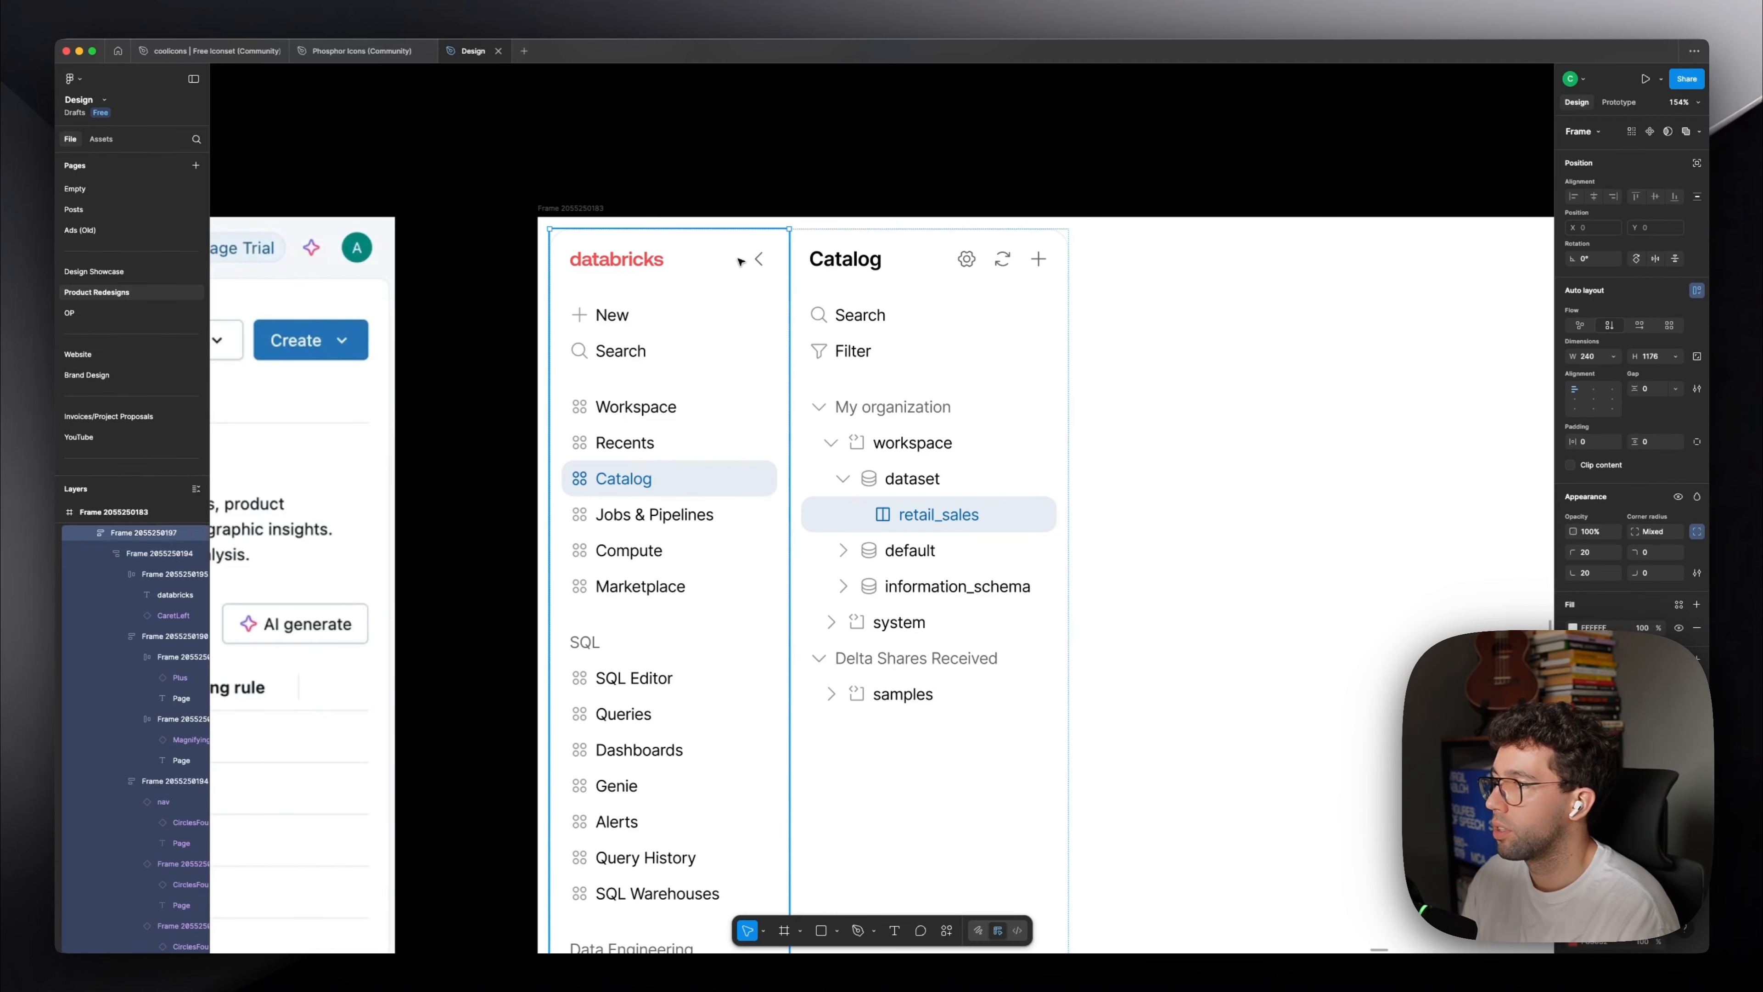
scroll(741, 261, up, 5)
key(ctrl+v)
Put the collapse chevron inside the sidebar header's copied button, and remove the plus icon and the original loose chevron.
click(691, 293)
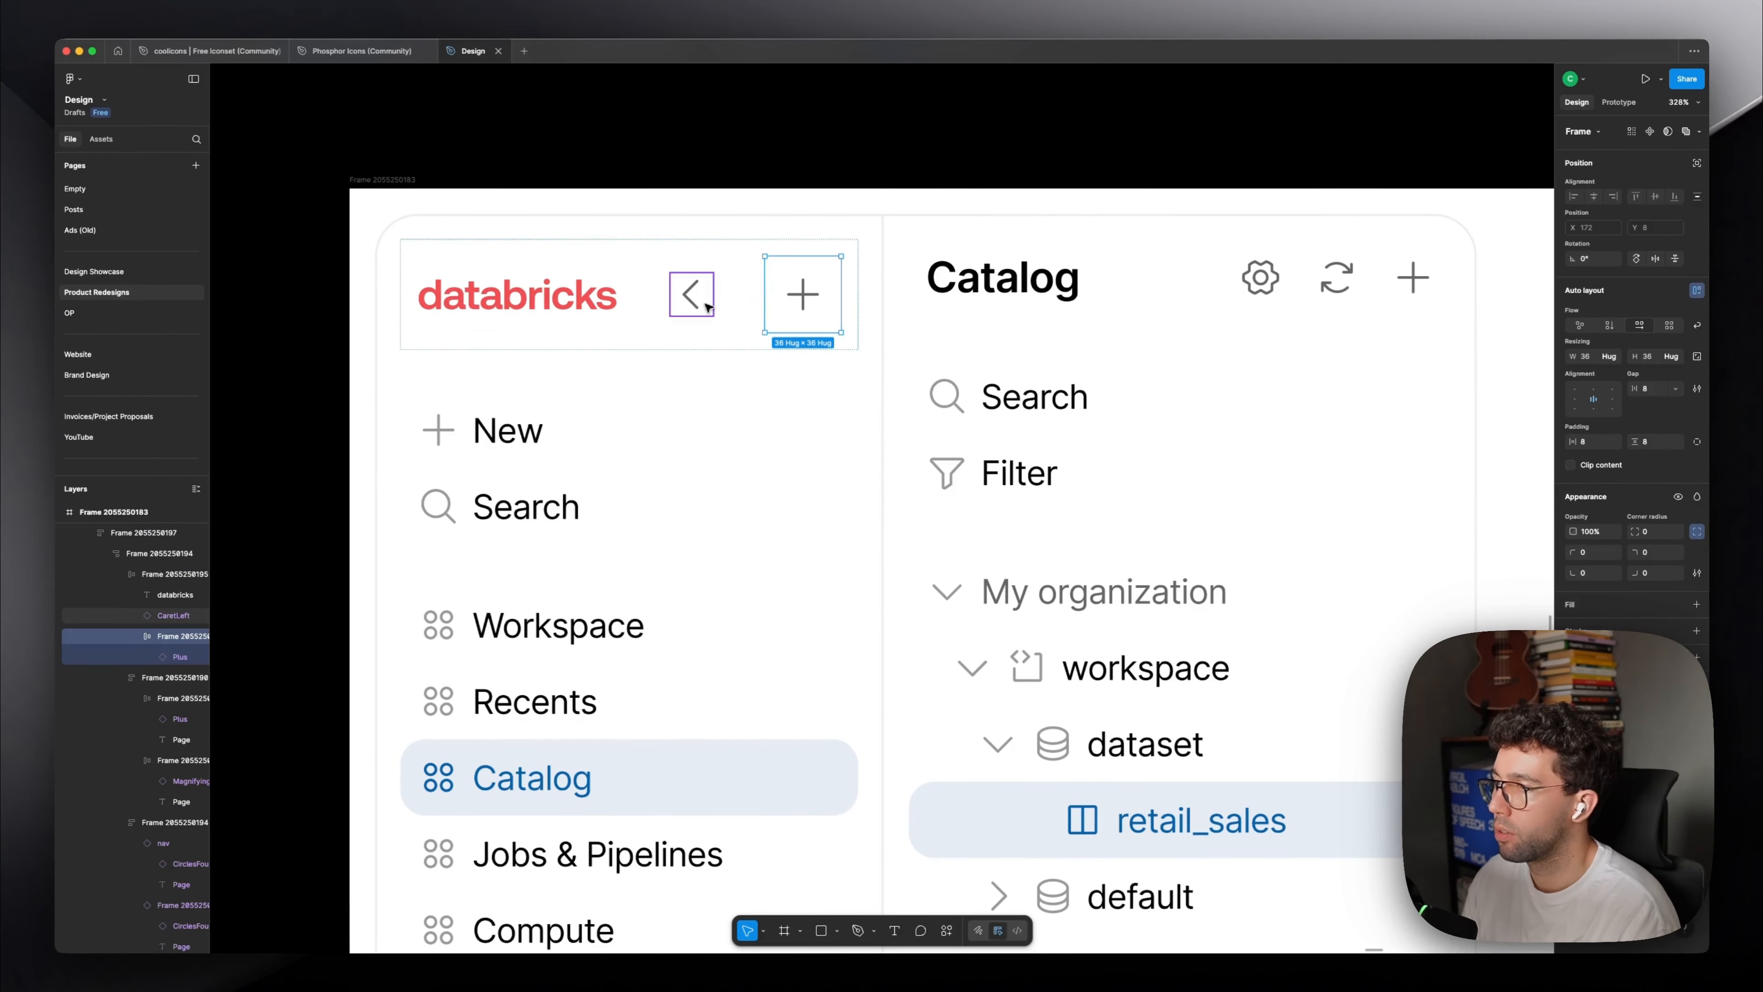
key(super+c)
click(803, 295)
key(super+v)
double_click(1141, 273)
click(747, 292)
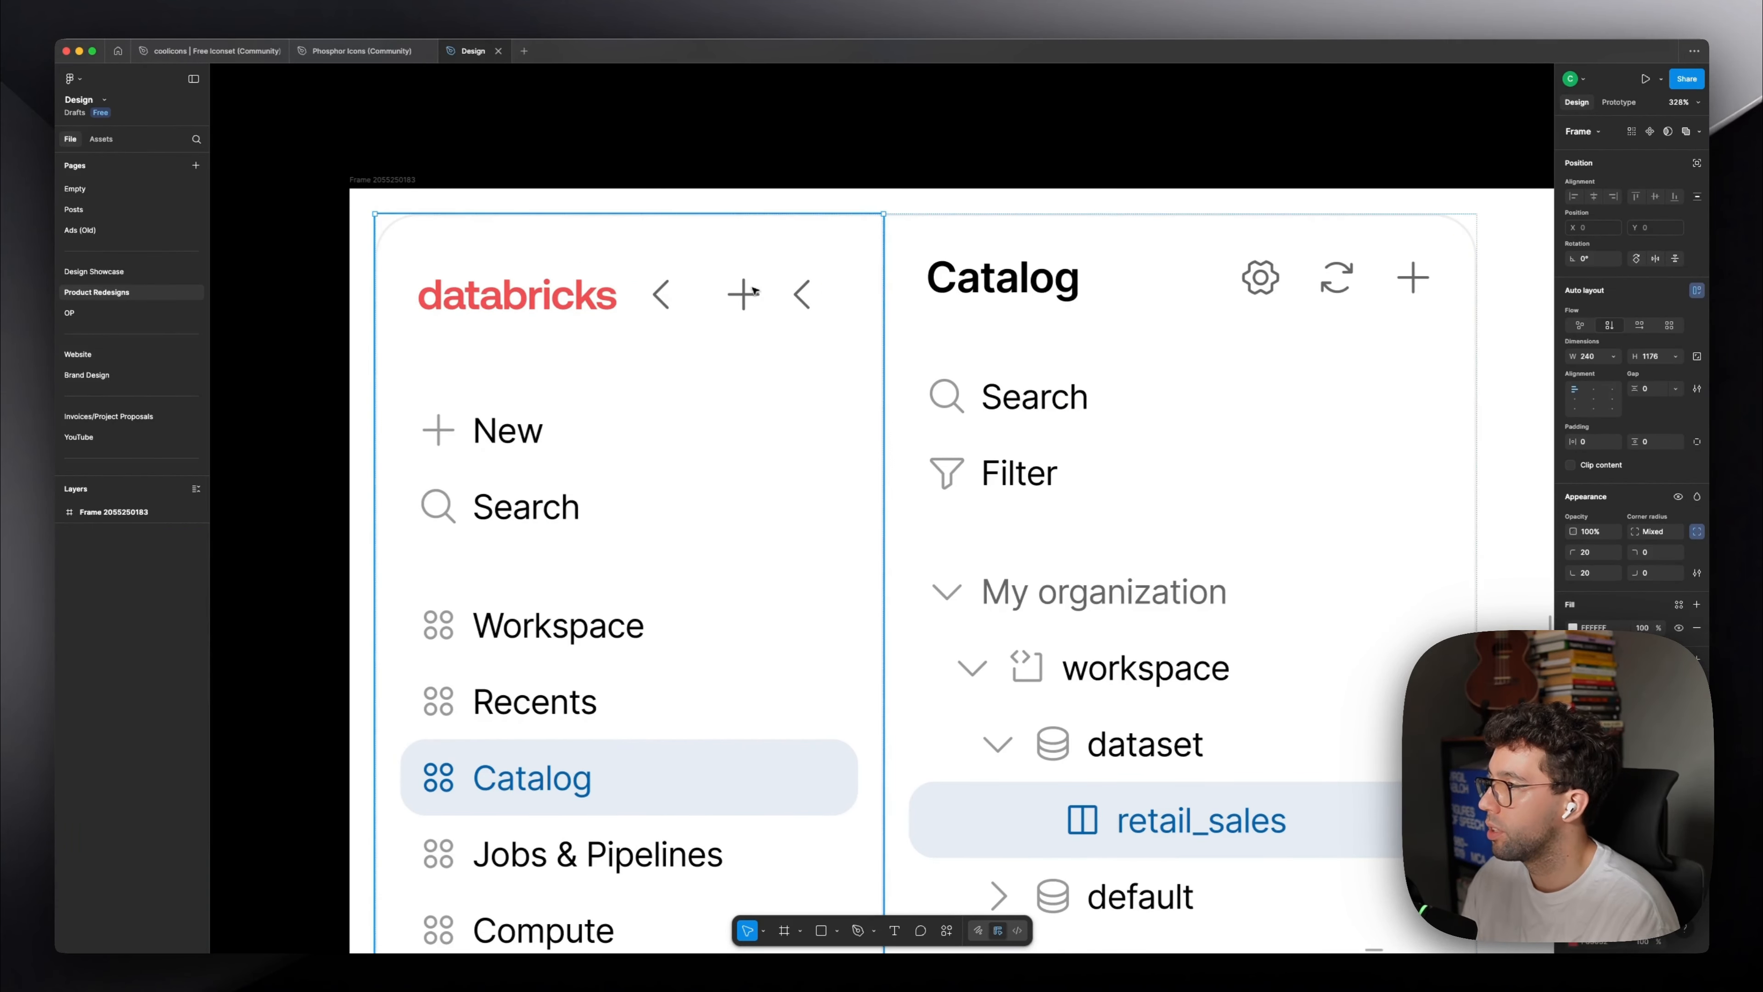
click(768, 288)
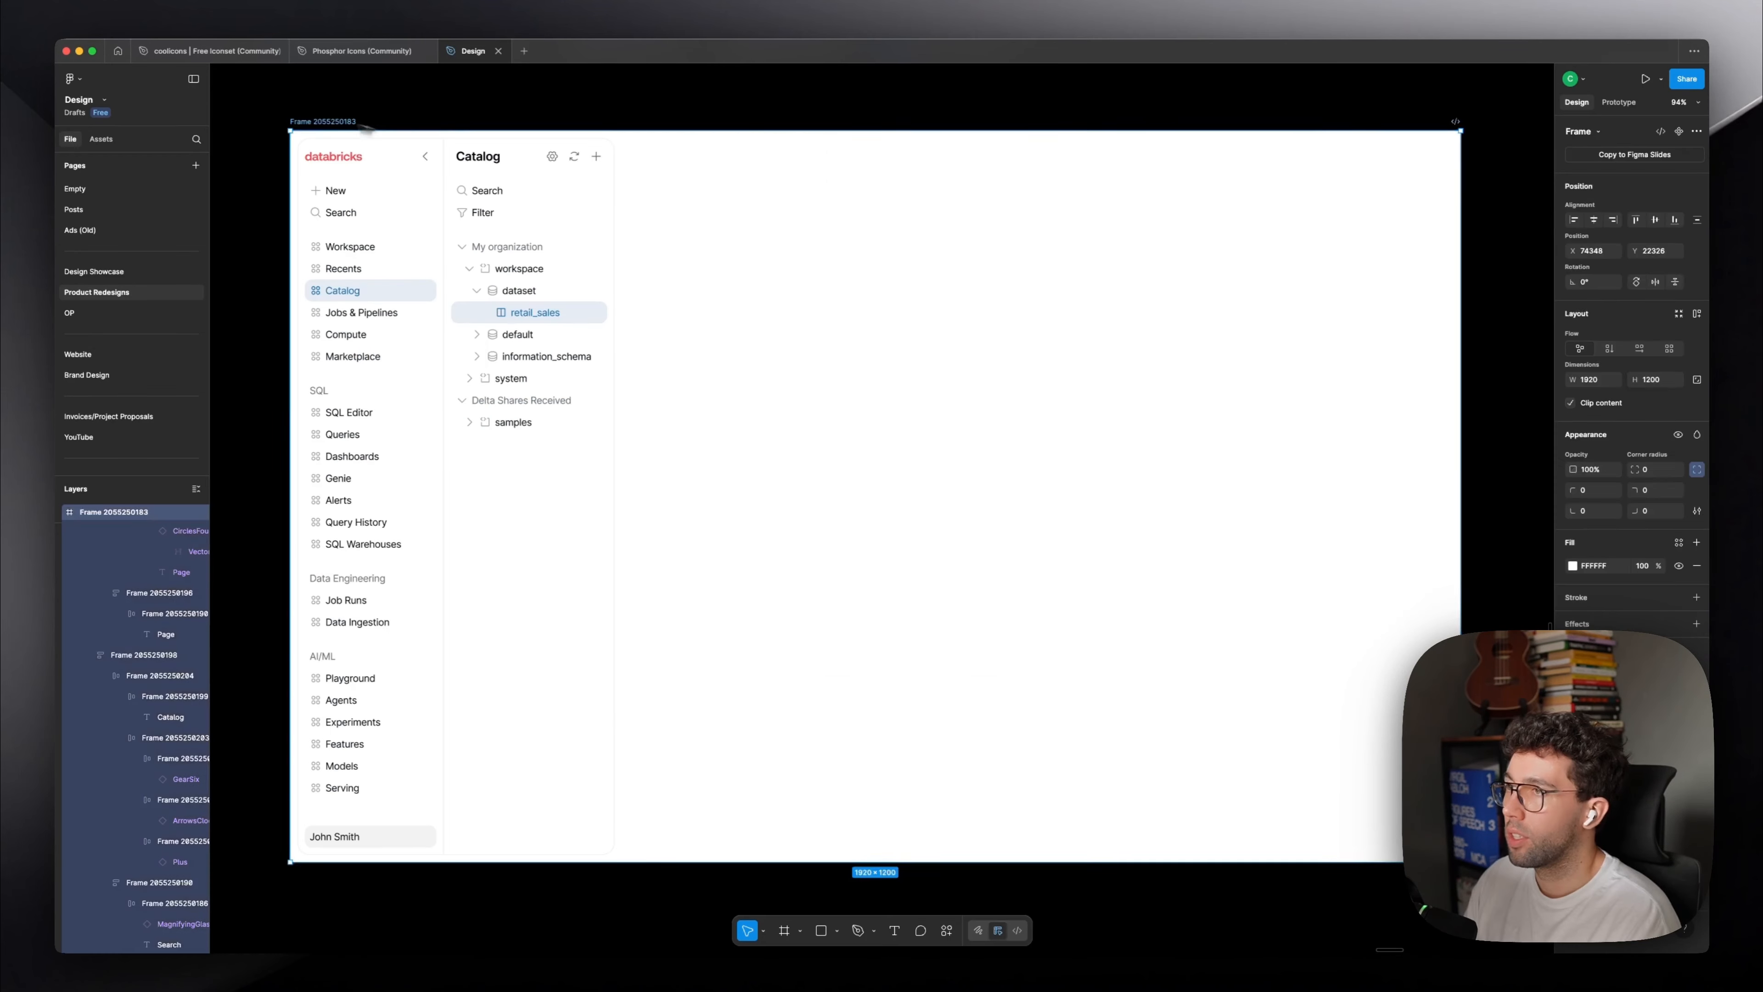
Show the reference screenshot again, duplicate the catalog pane over the content area, and retitle the copy retail_sales.
scroll(571, 268, down, 5)
scroll(1006, 426, right, 8)
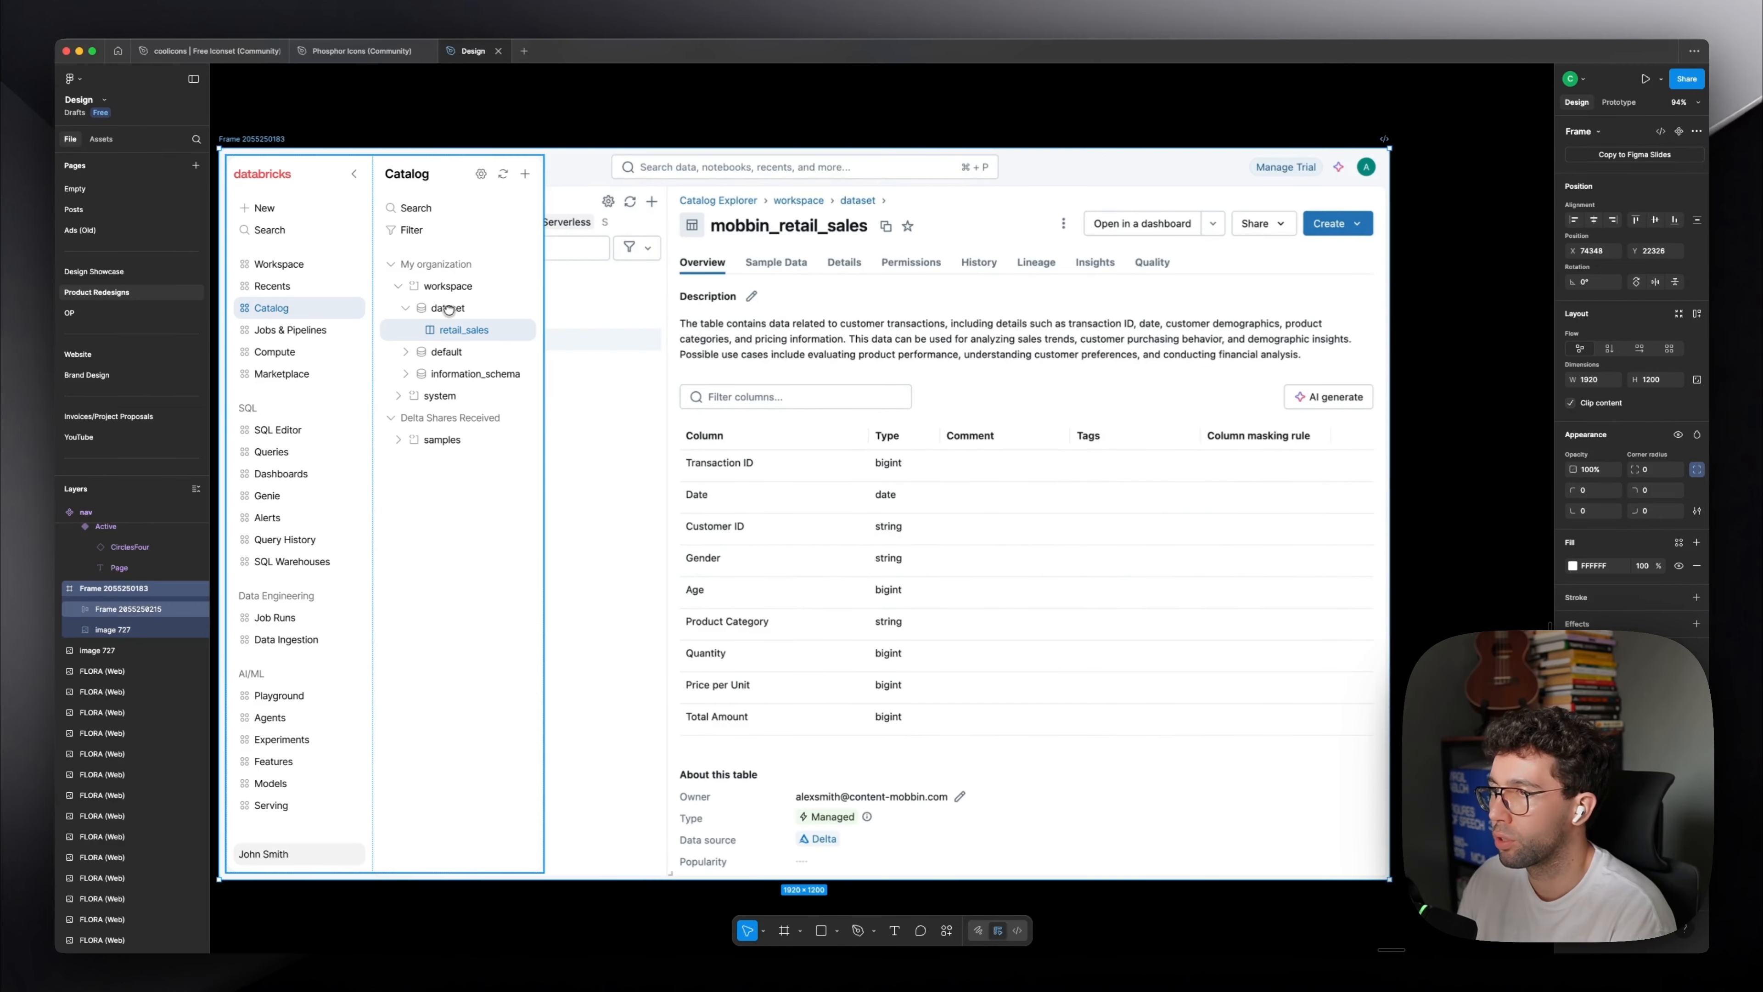
scroll(359, 302, up, 3)
drag(359, 303, 654, 322)
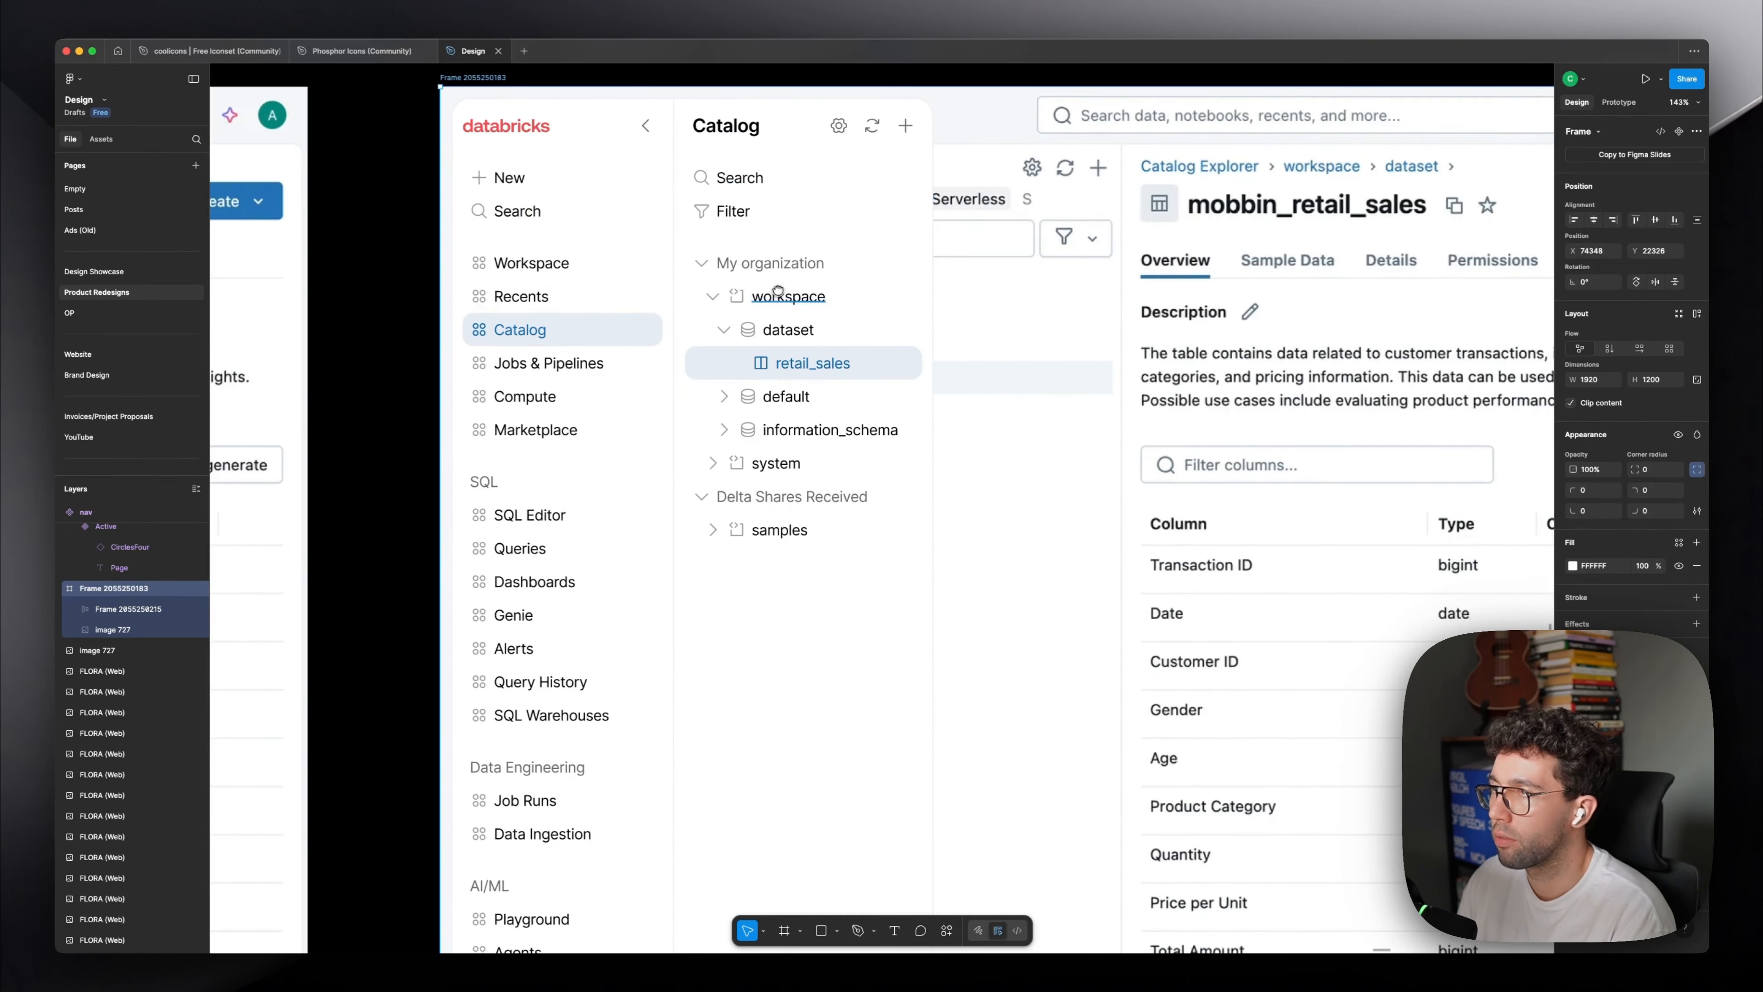
scroll(626, 292, down, 2)
drag(1109, 235, 821, 233)
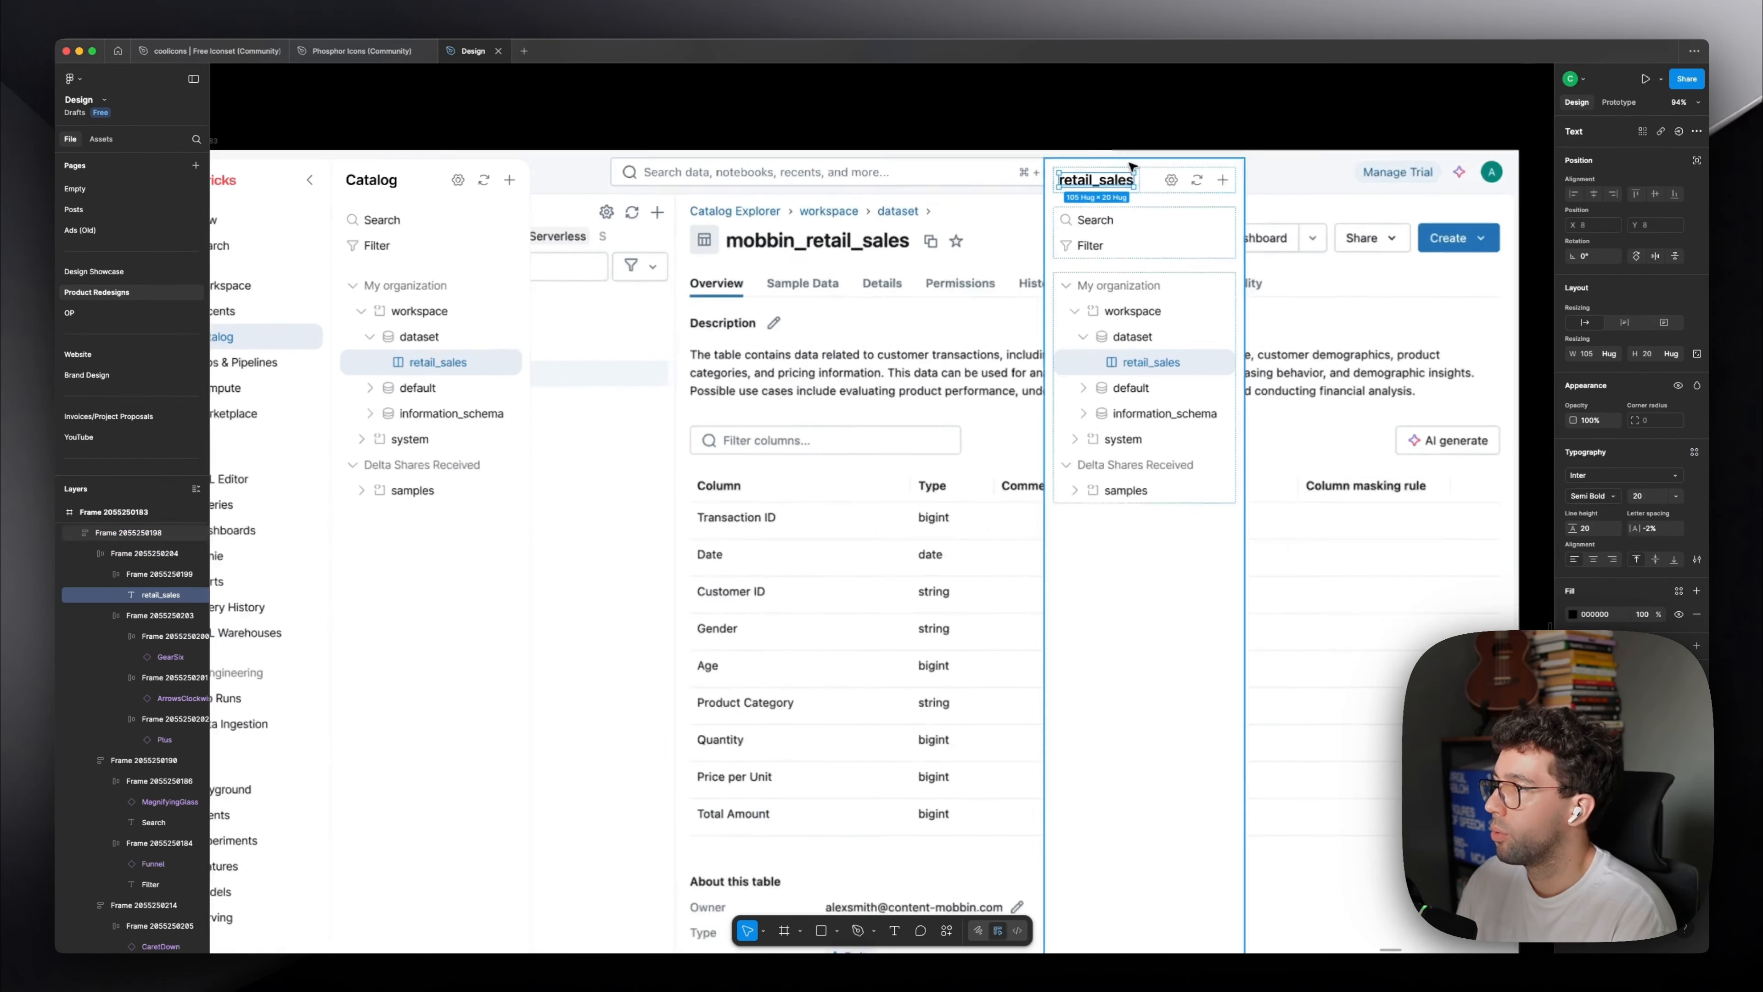
scroll(1131, 165, up, 2)
Delete the data tree from the duplicated pane, keeping its retail_sales header and the Search and Filter rows.
click(1099, 137)
drag(771, 259, 864, 273)
double_click(1247, 203)
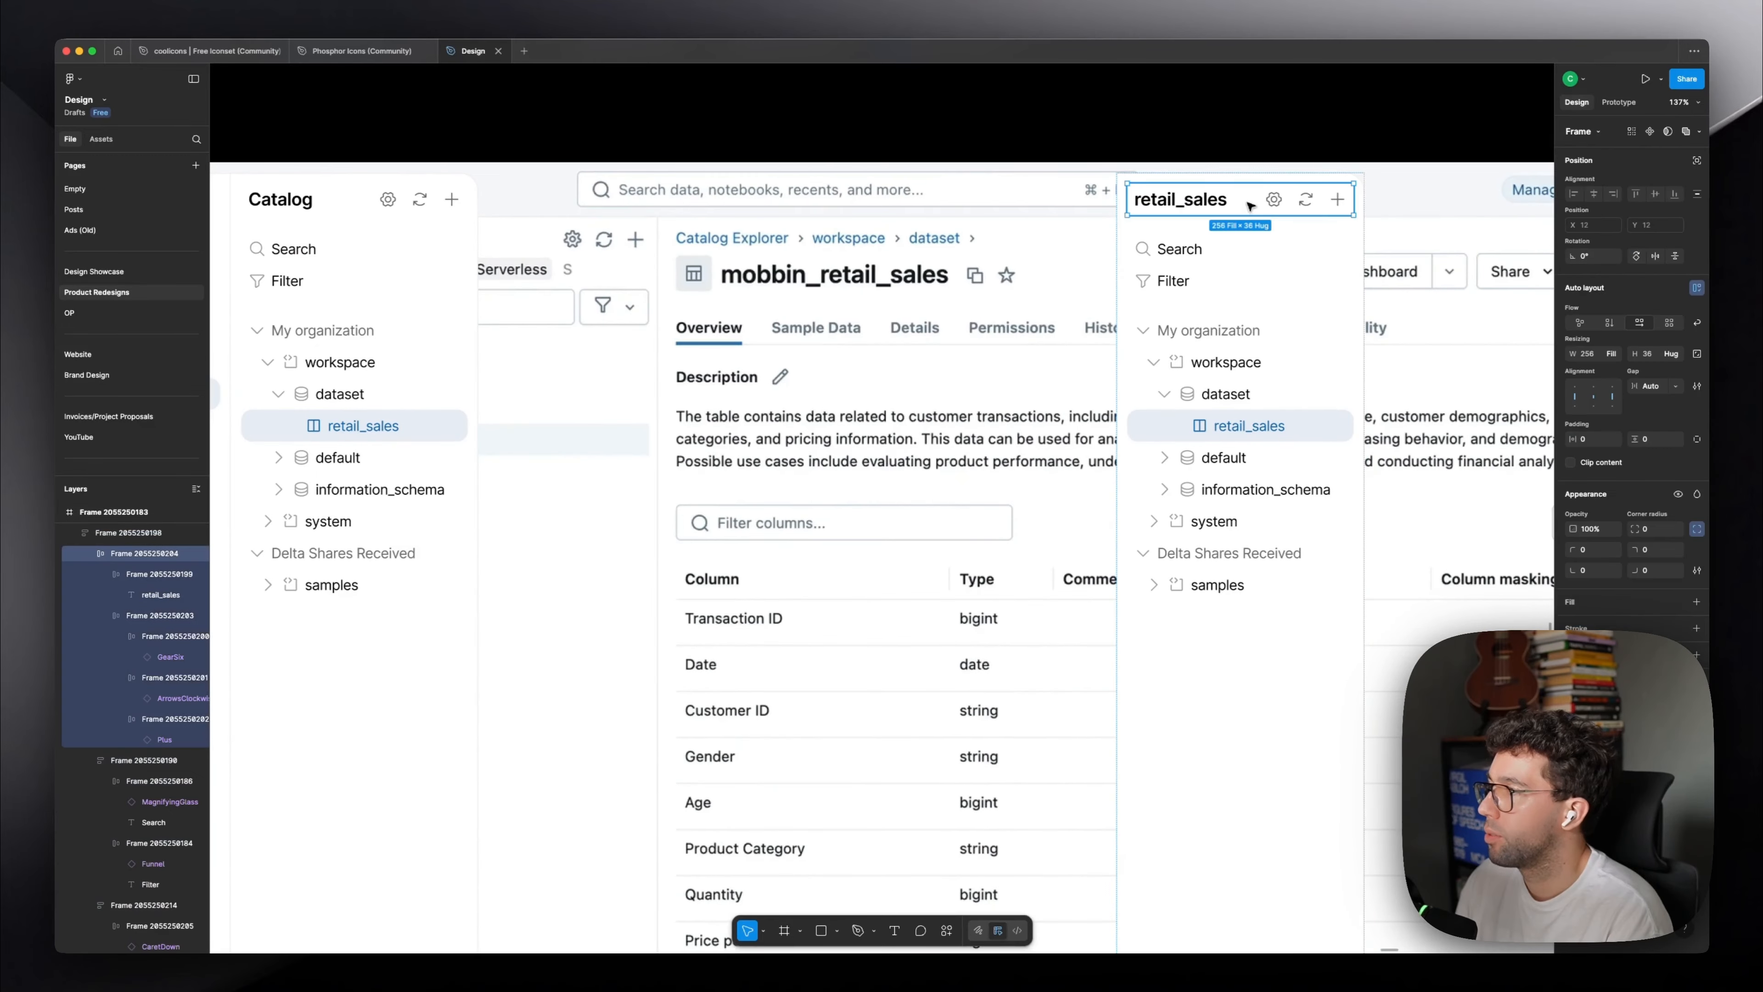
click(1078, 312)
scroll(1079, 312, down, 2)
drag(1080, 315, 954, 312)
double_click(1045, 419)
key(BackSpace)
Delete the magnifying glass and funnel icons from the duplicated pane's Search and Filter rows.
super+click(1009, 258)
scroll(1011, 257, up, 4)
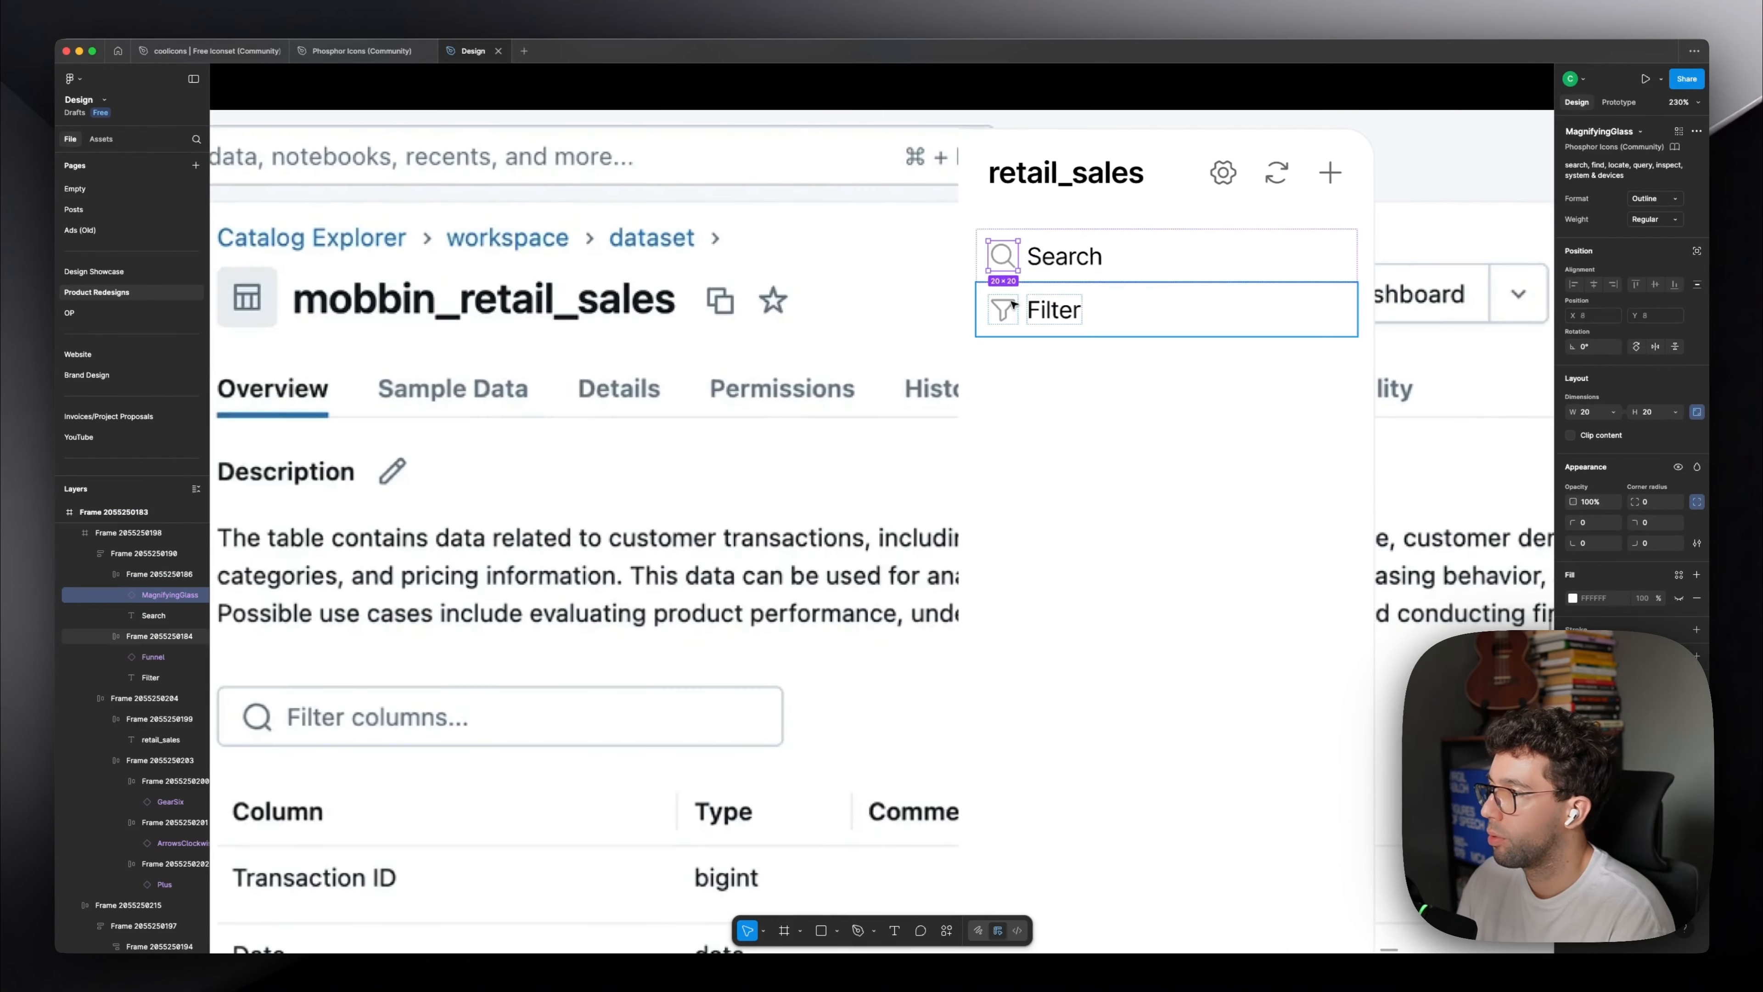
shift+super+click(1004, 310)
key(BackSpace)
Switch the duplicated Search and Filter rows to a horizontal auto layout as the basis for the tab bar.
double_click(1089, 311)
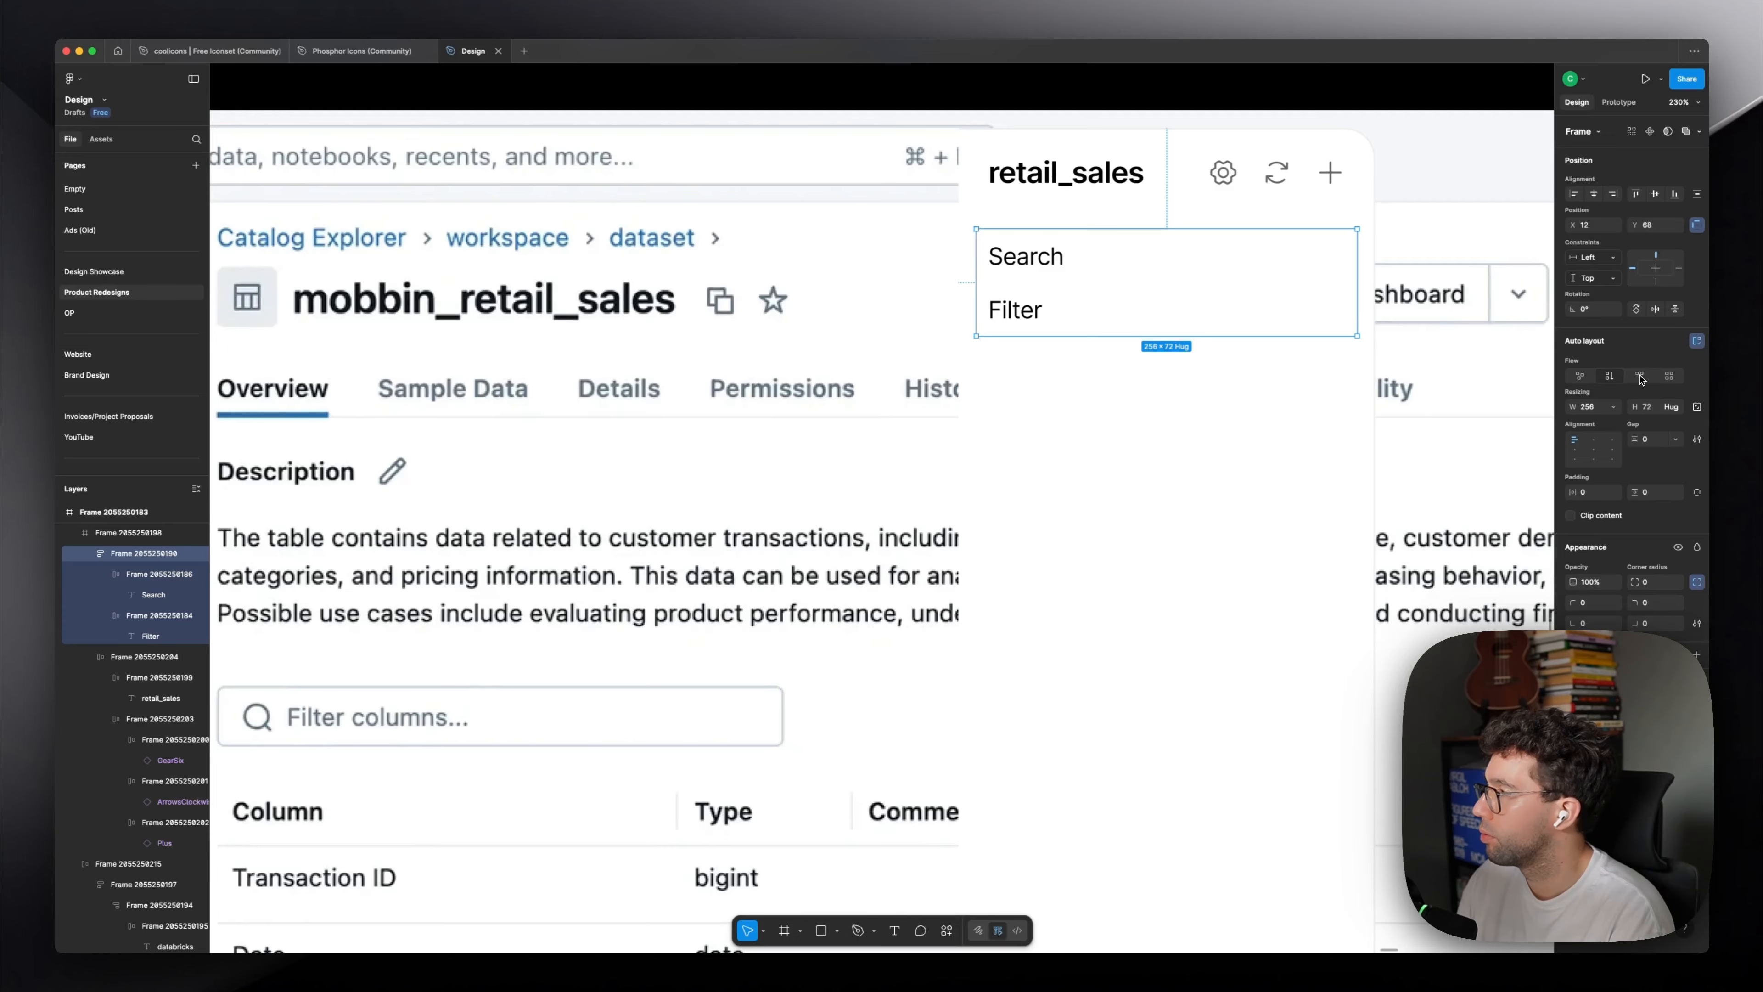
click(1640, 377)
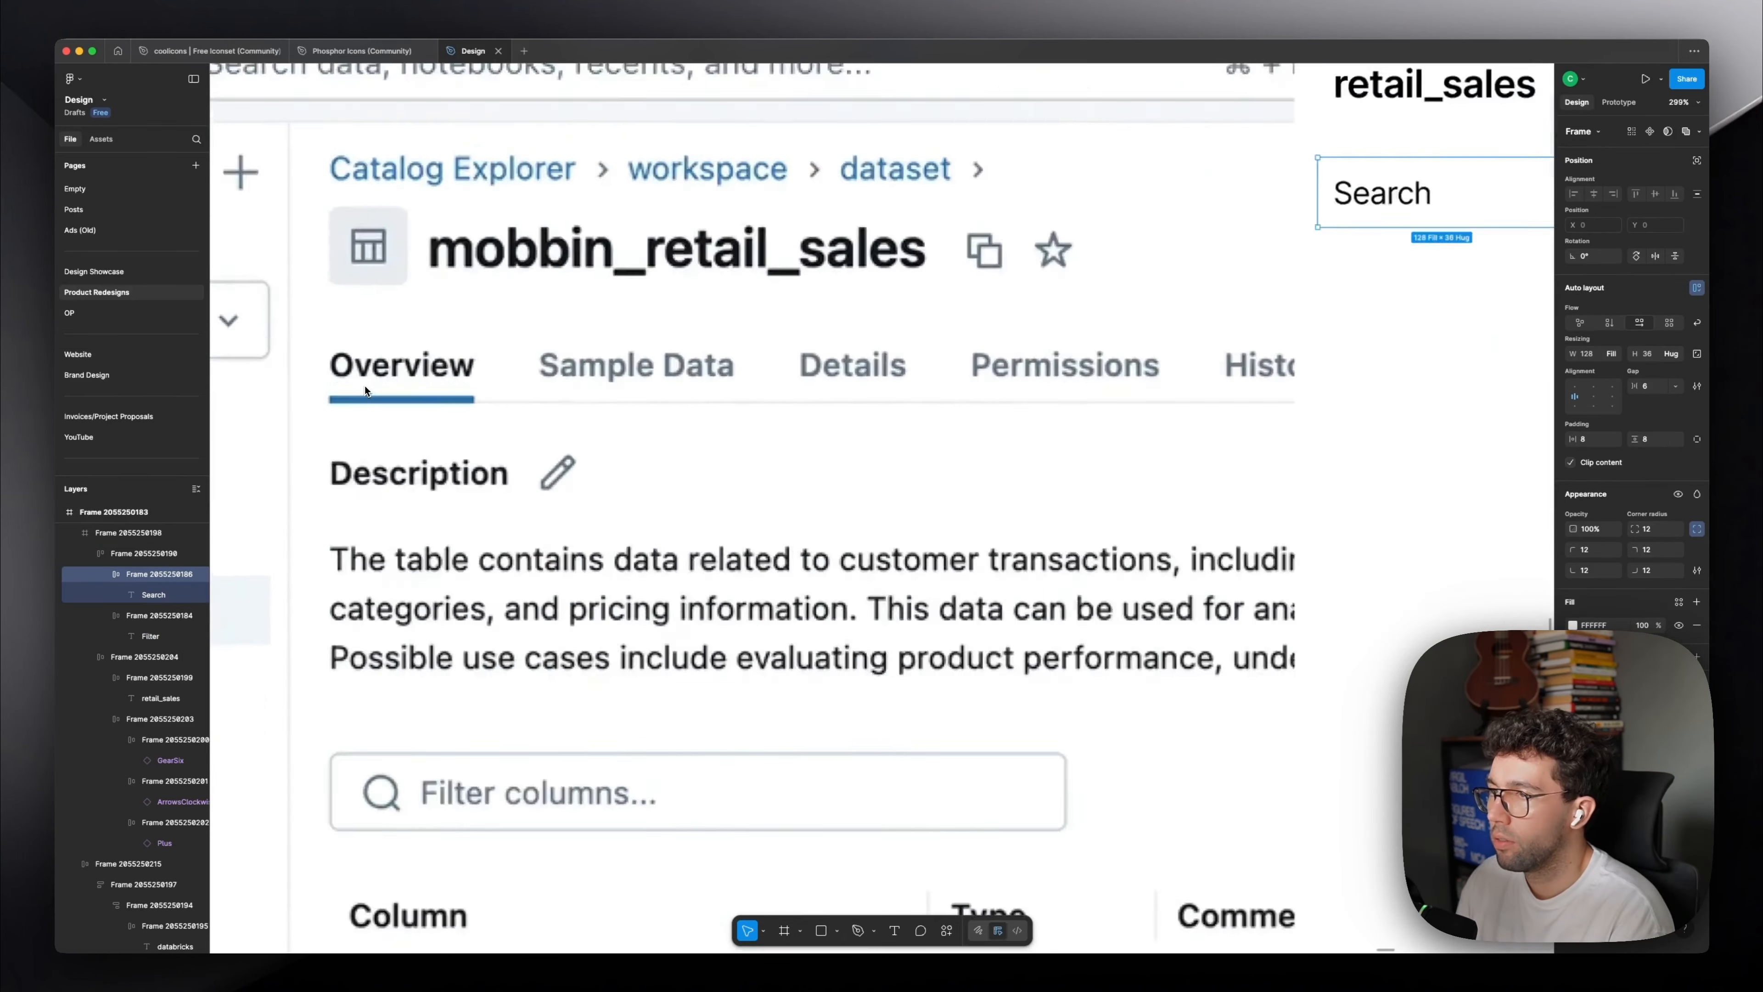
scroll(494, 335, up, 3)
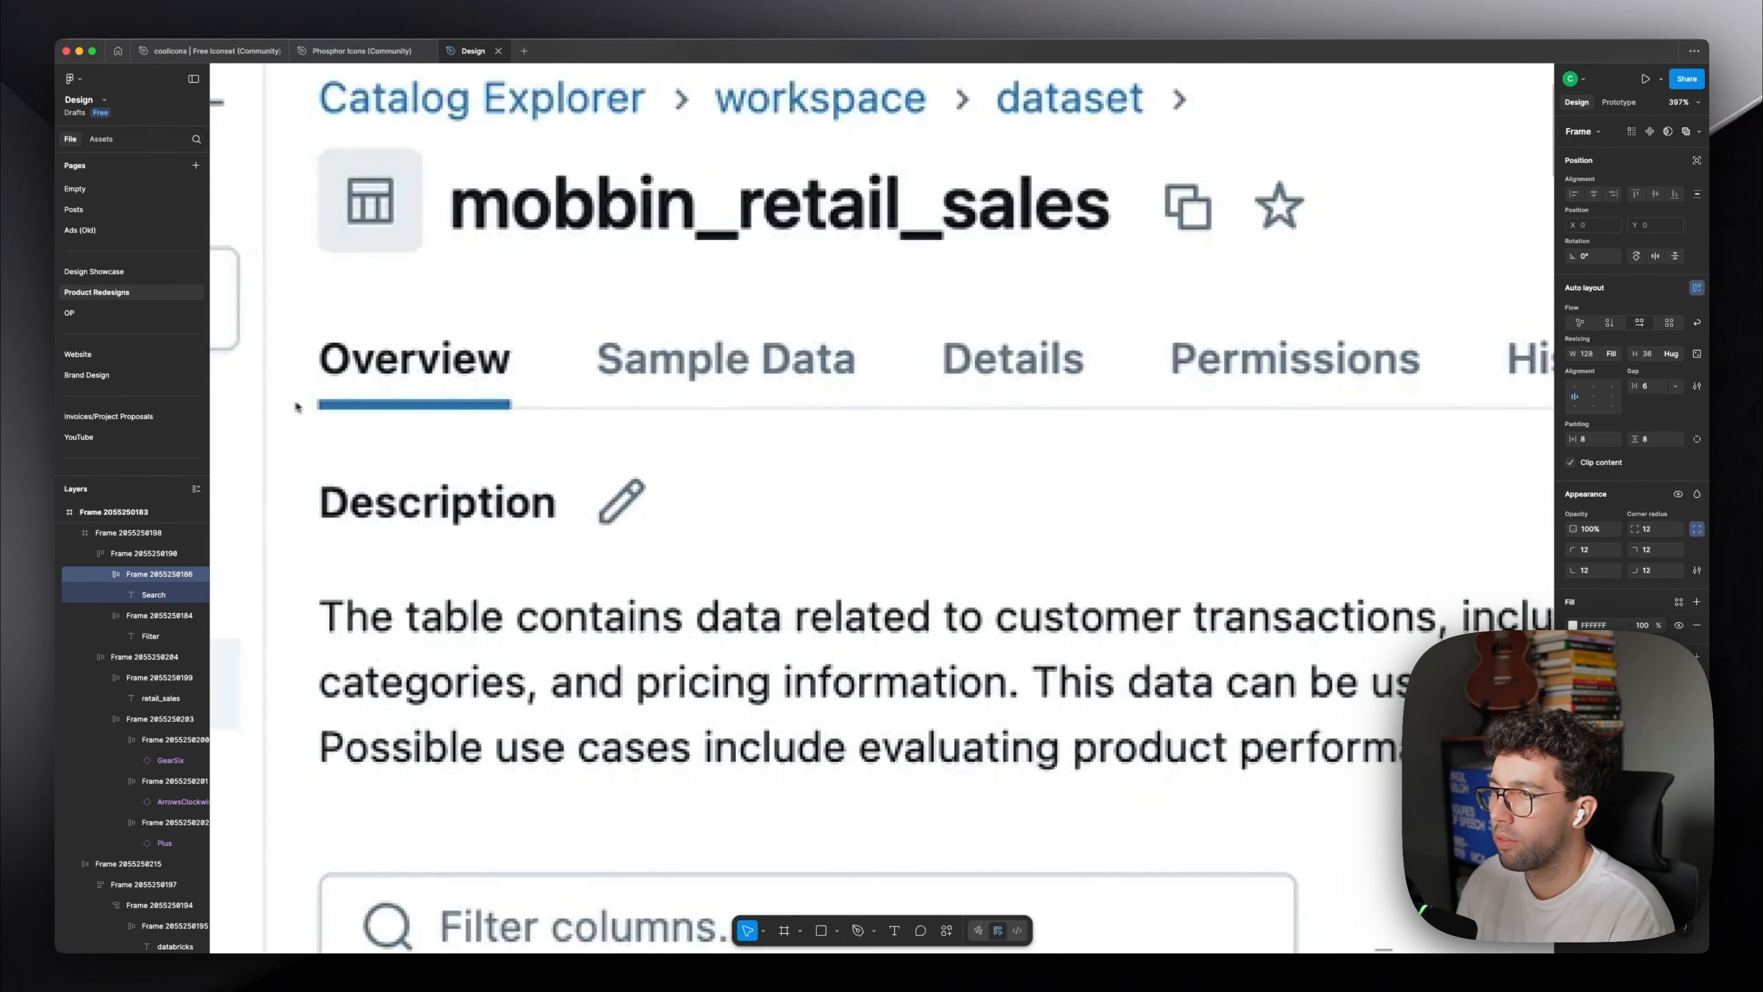
Relabel the duplicated Search and Filter items as the Overview and Sample Data tabs.
scroll(494, 335, down, 10)
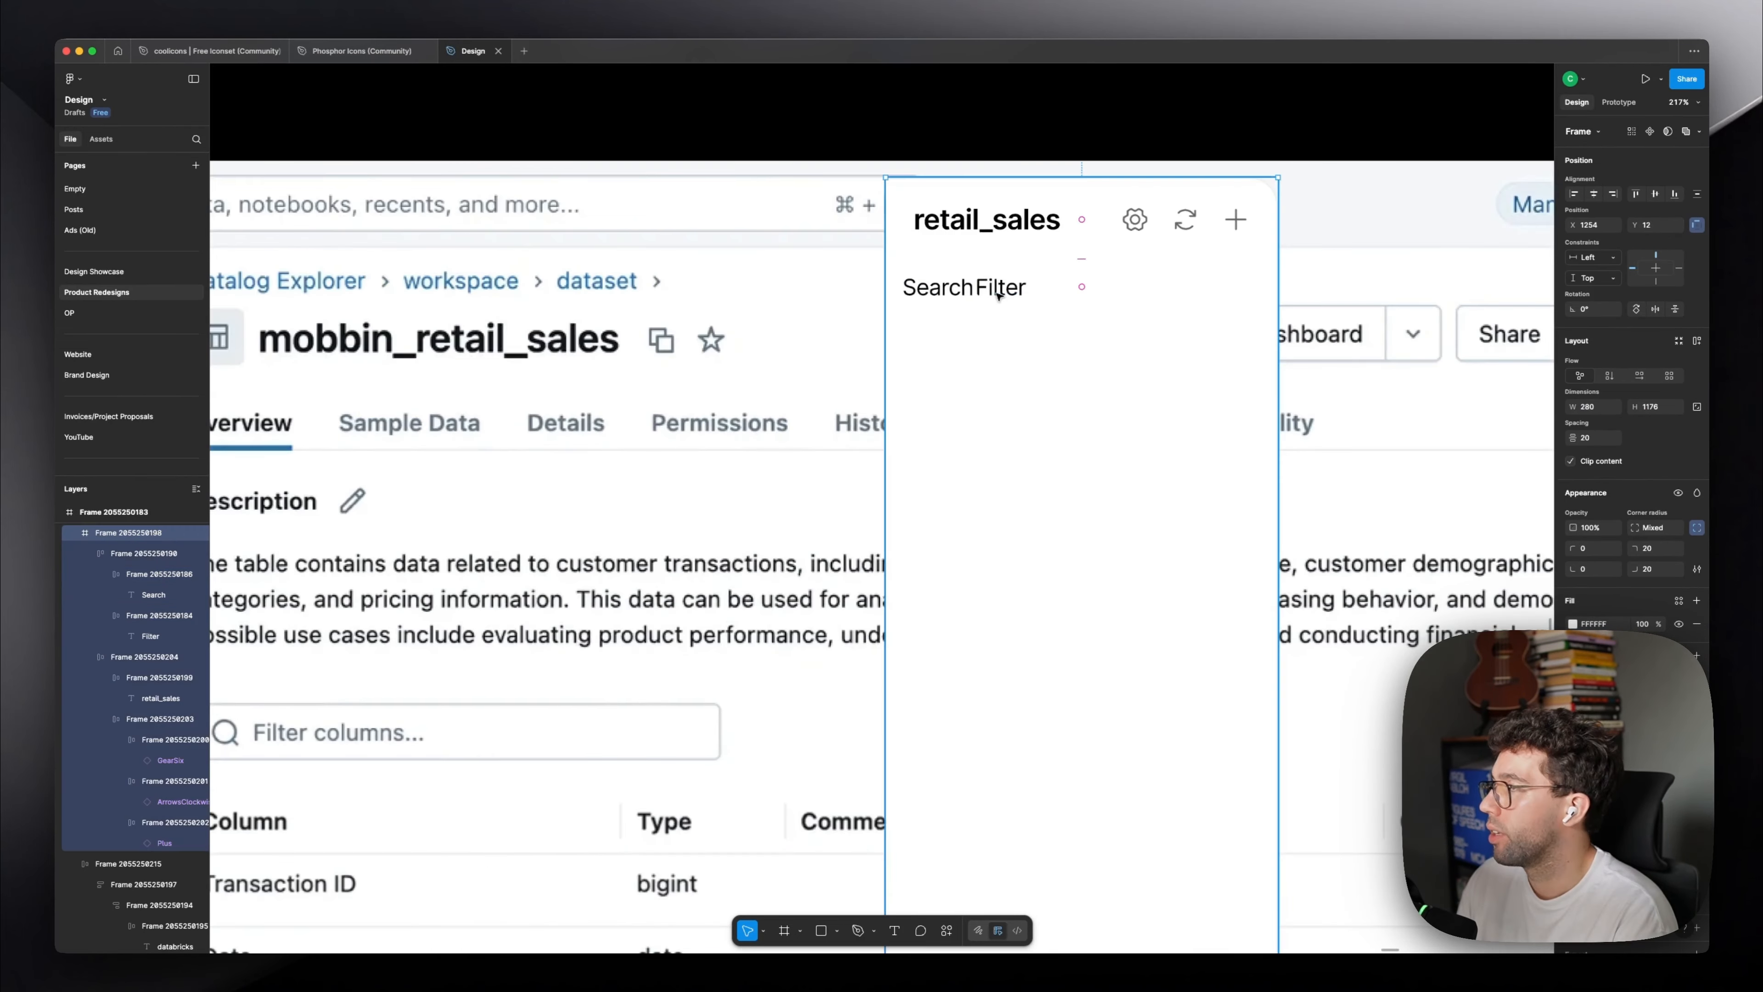
click(906, 287)
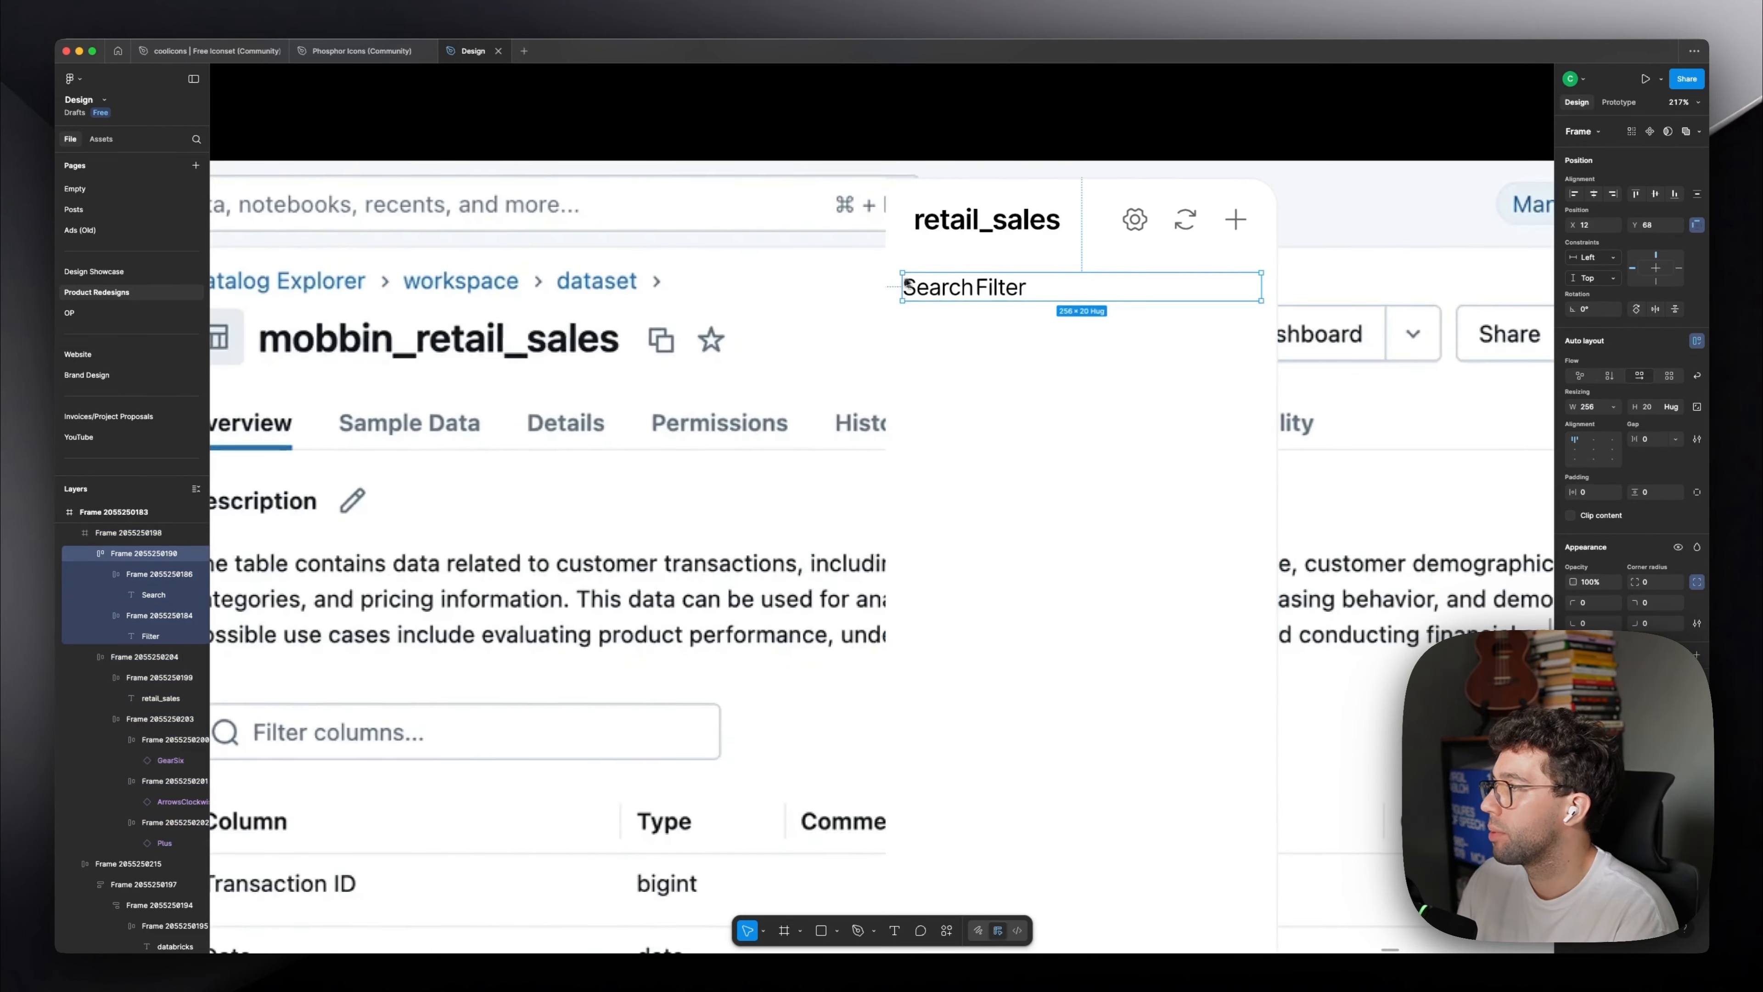
double_click(939, 287)
text(Overview)
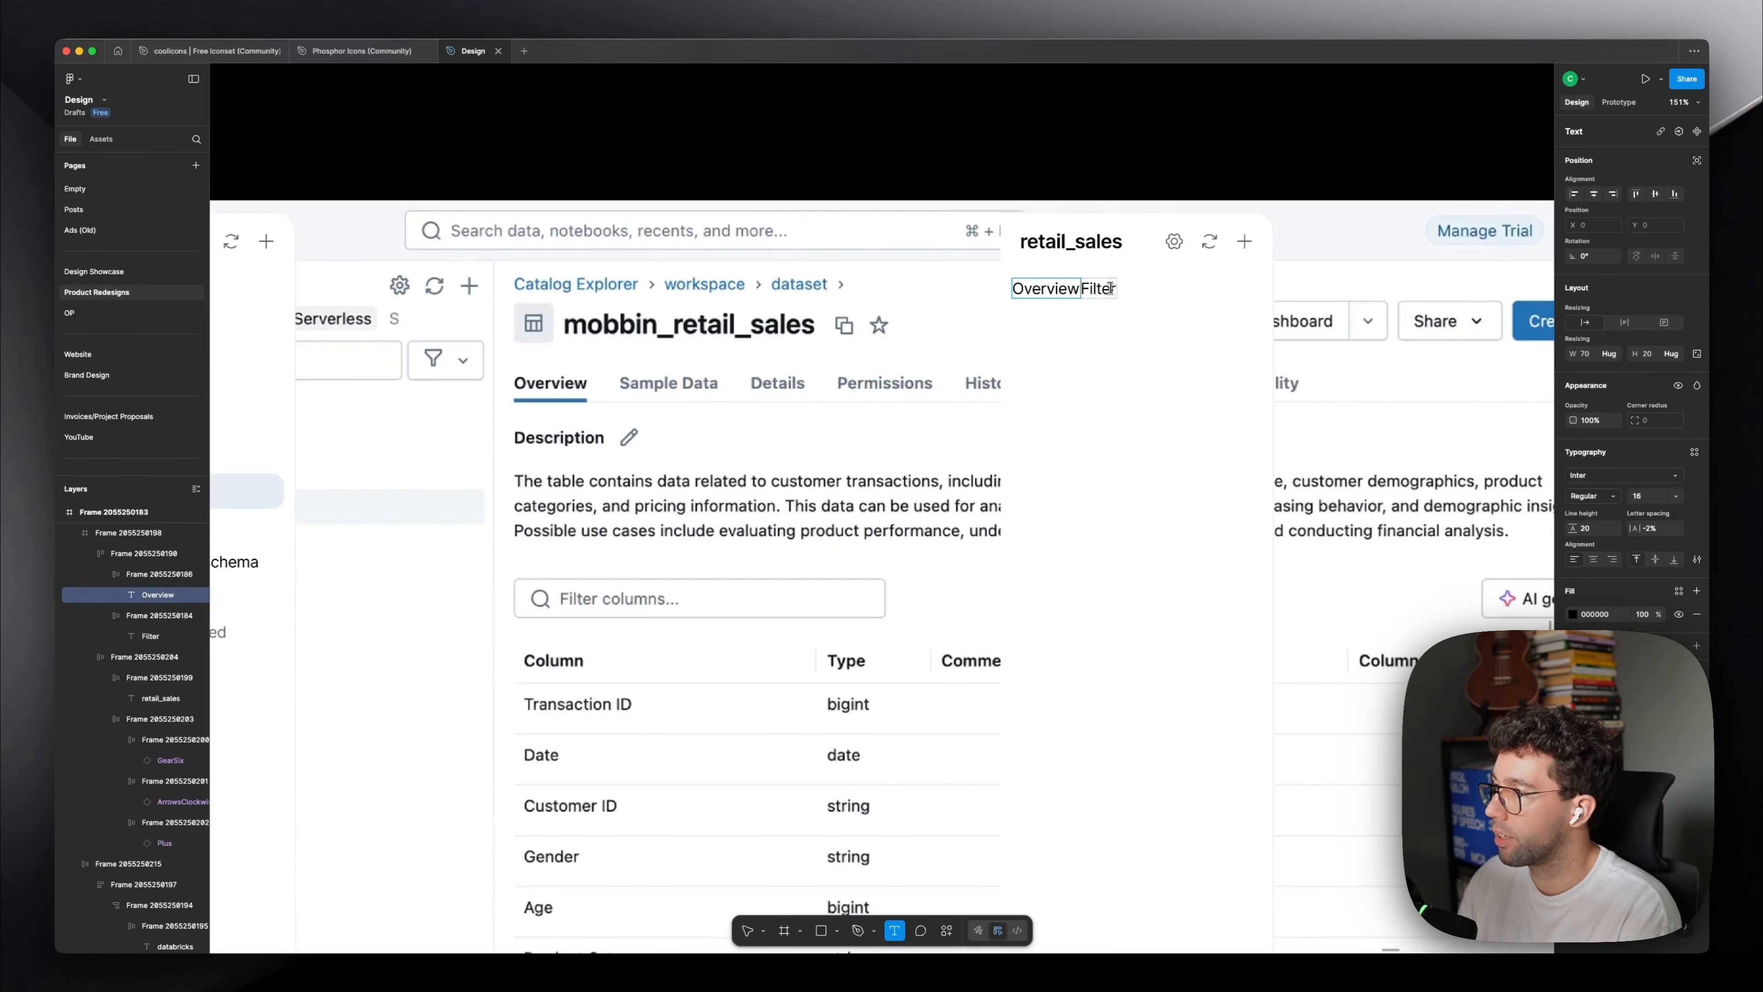
double_click(1109, 289)
text(Sample D)
text(ata)
Add the Details, Permissions, History, Lineage, Insights and Quality tabs and space the tab bar with a gap of 20.
text(De)
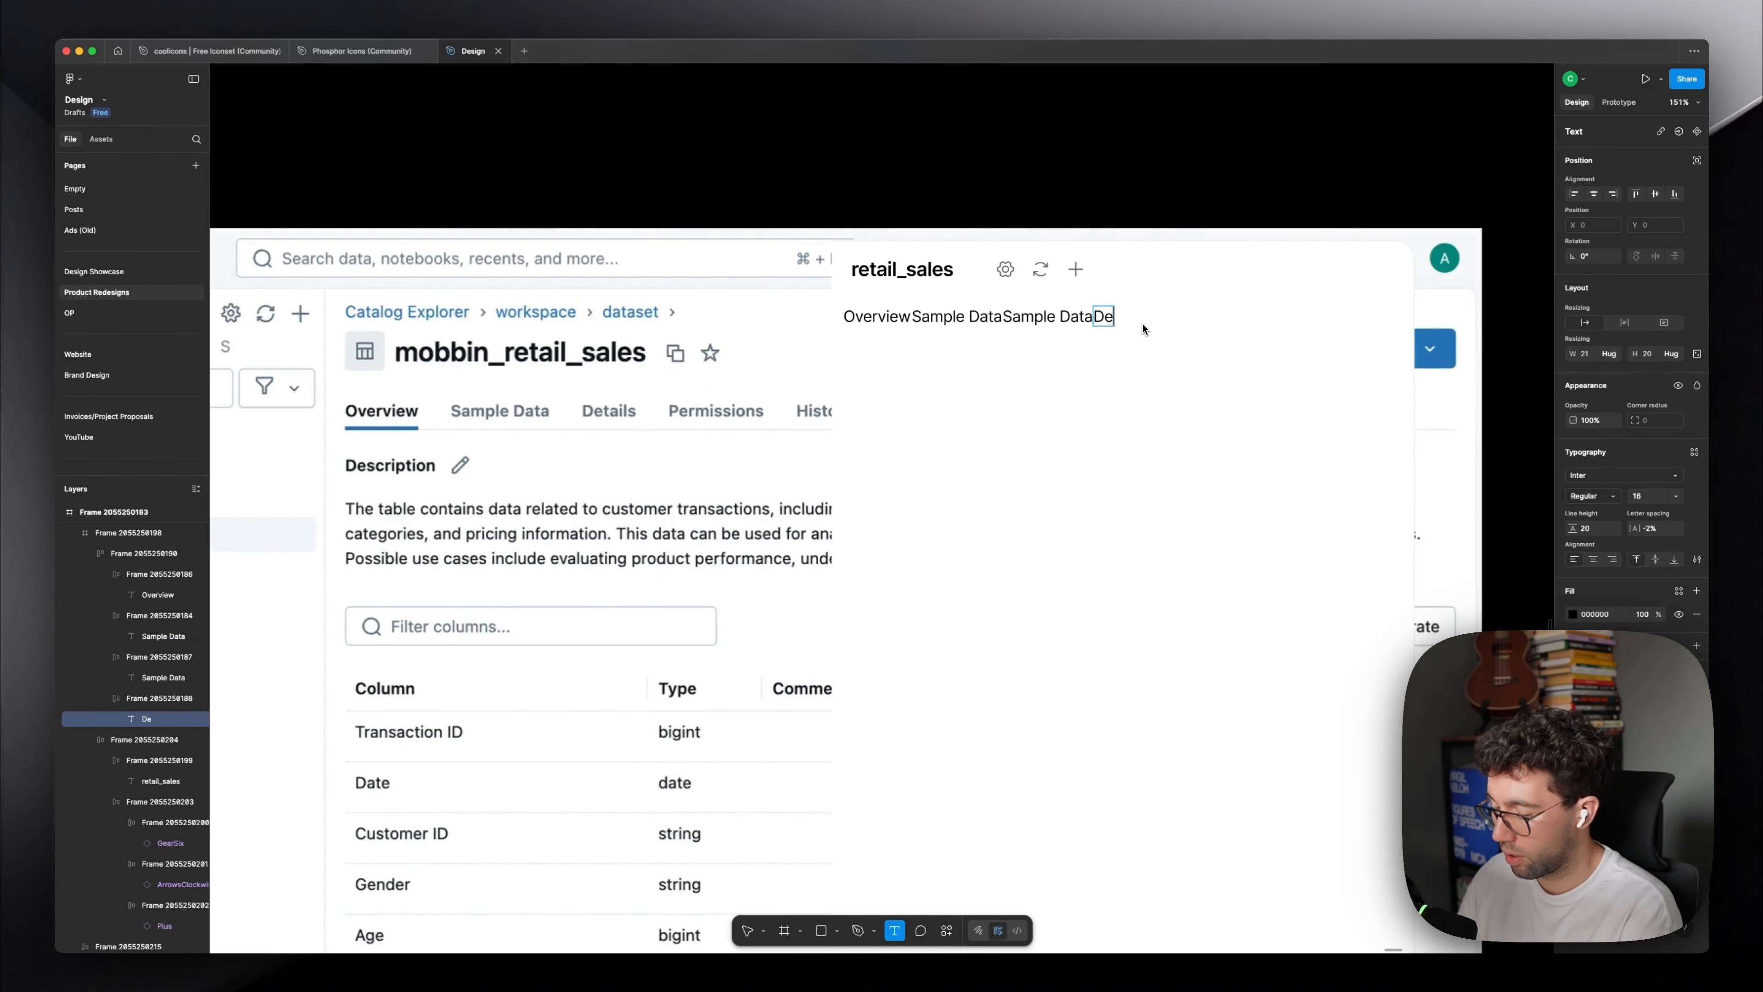
text(tails)
key(shift+Tab)
key(Return)
text(Permissions)
key(Escape)
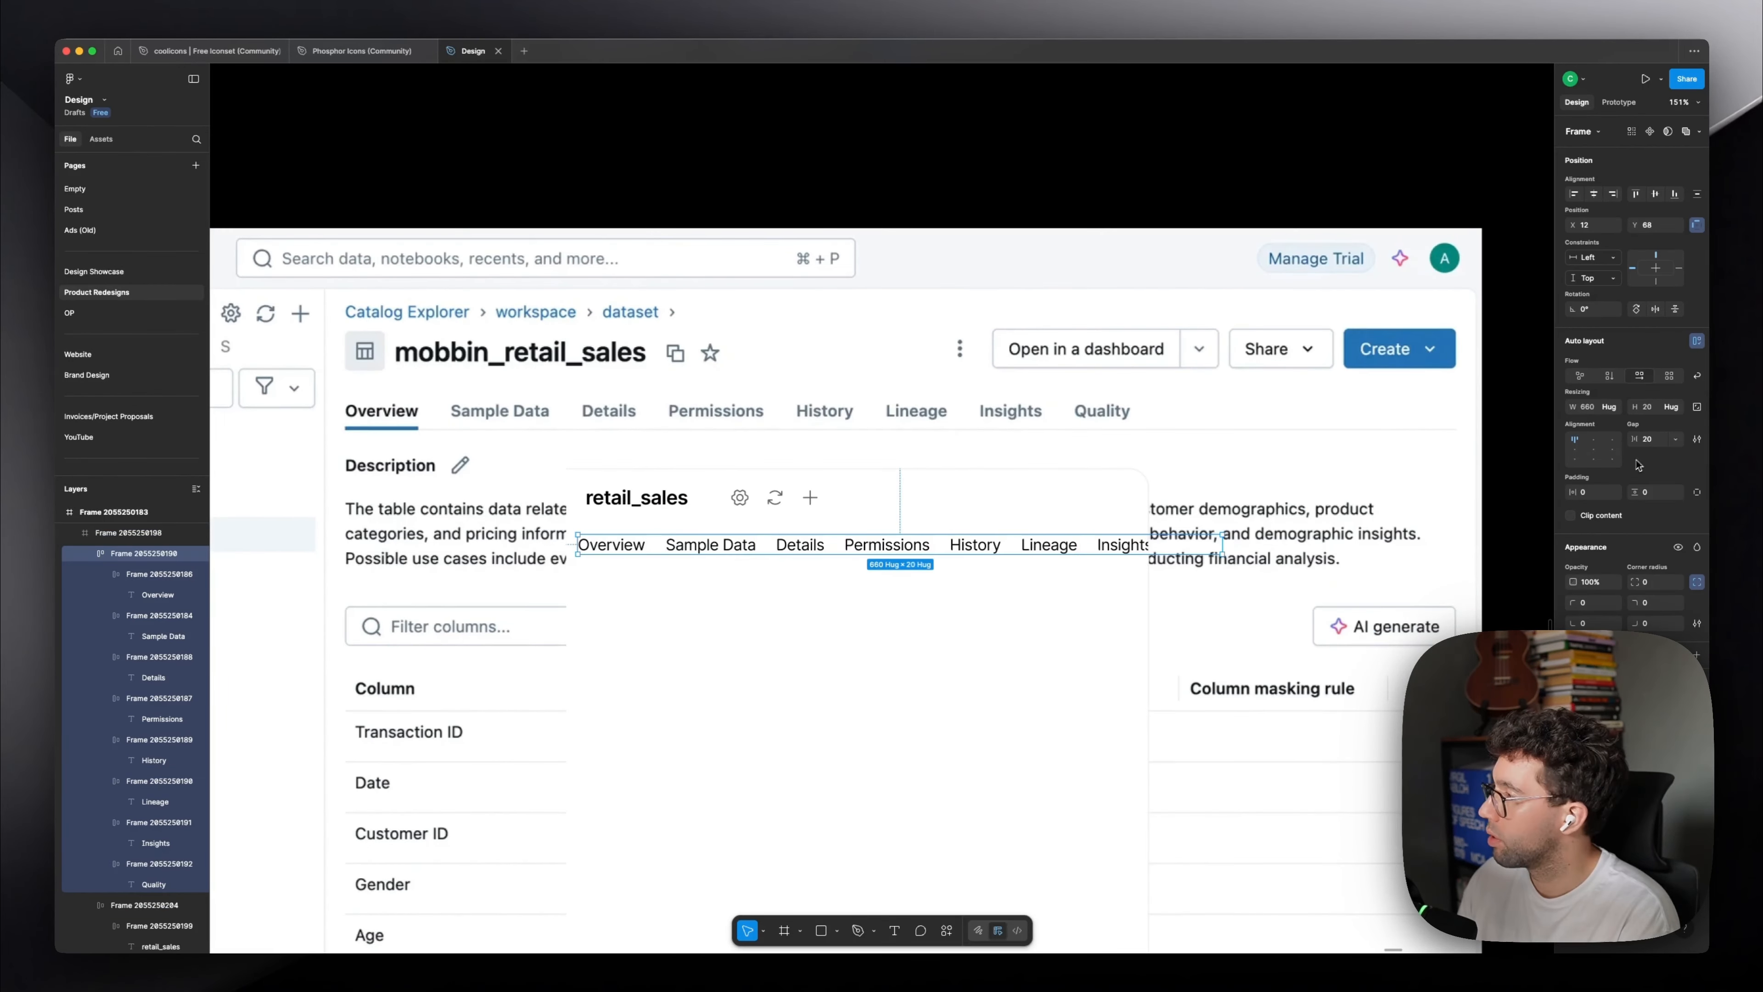
Turn the labels of all tabs except Overview grey to show them as inactive.
scroll(621, 566, down, 3)
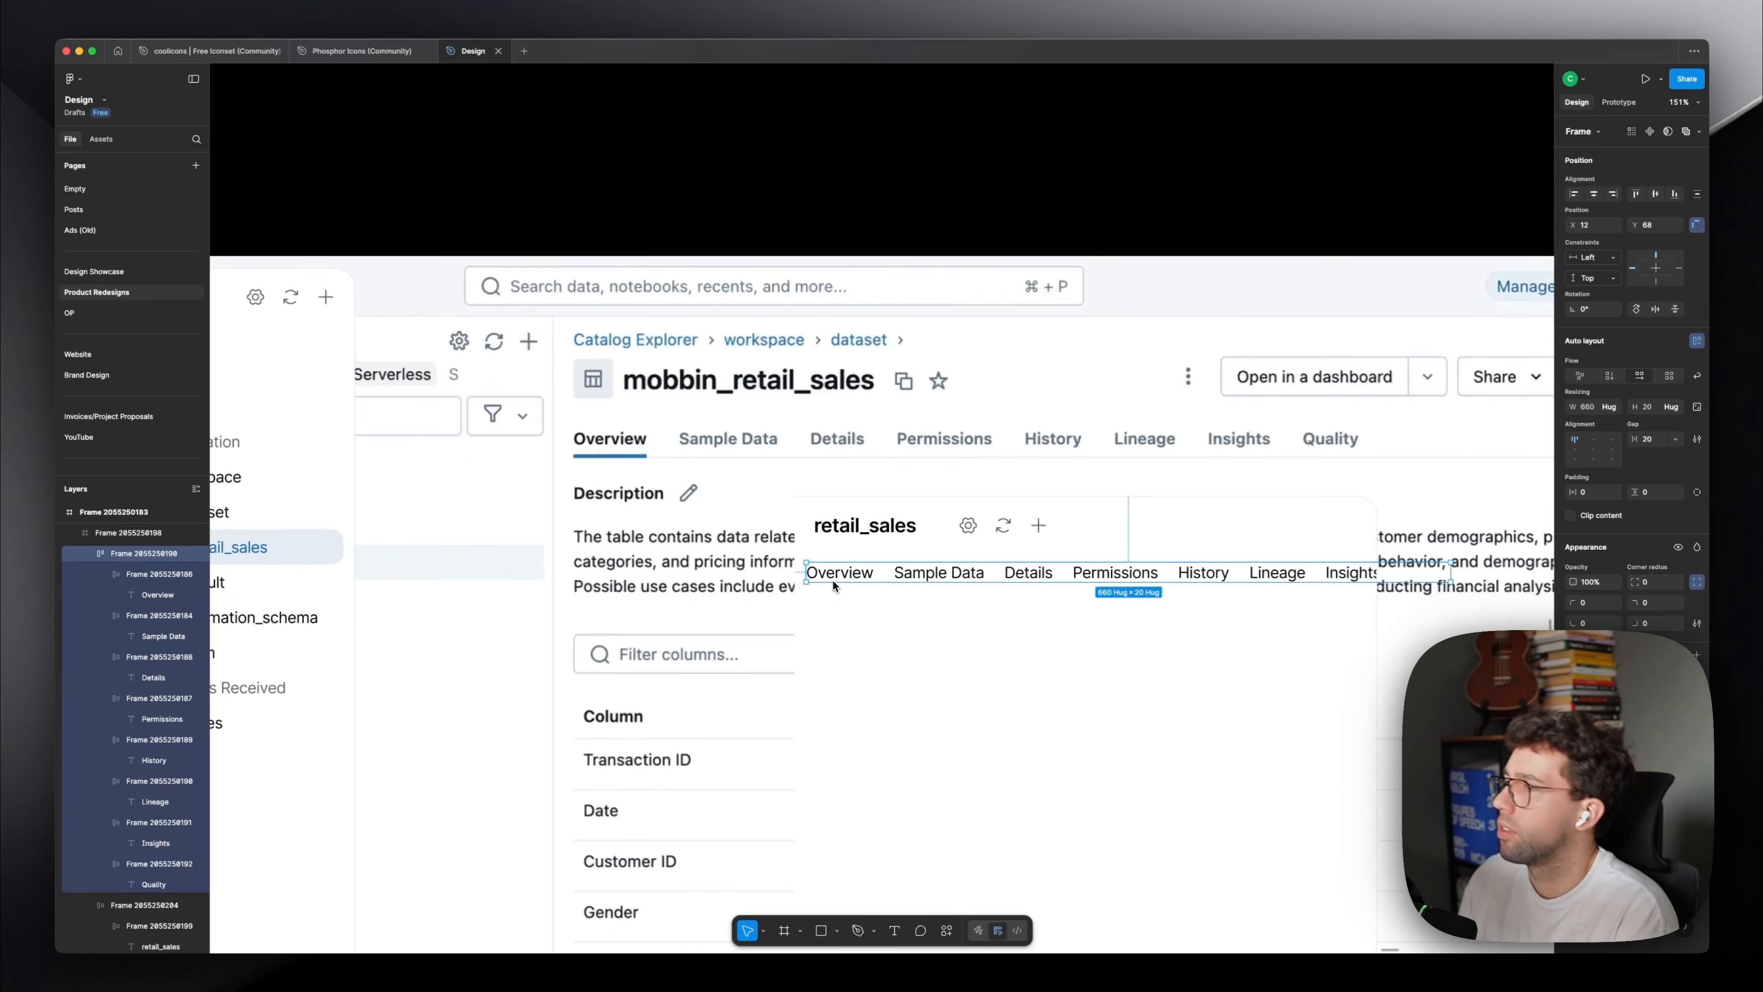
drag(935, 606, 930, 609)
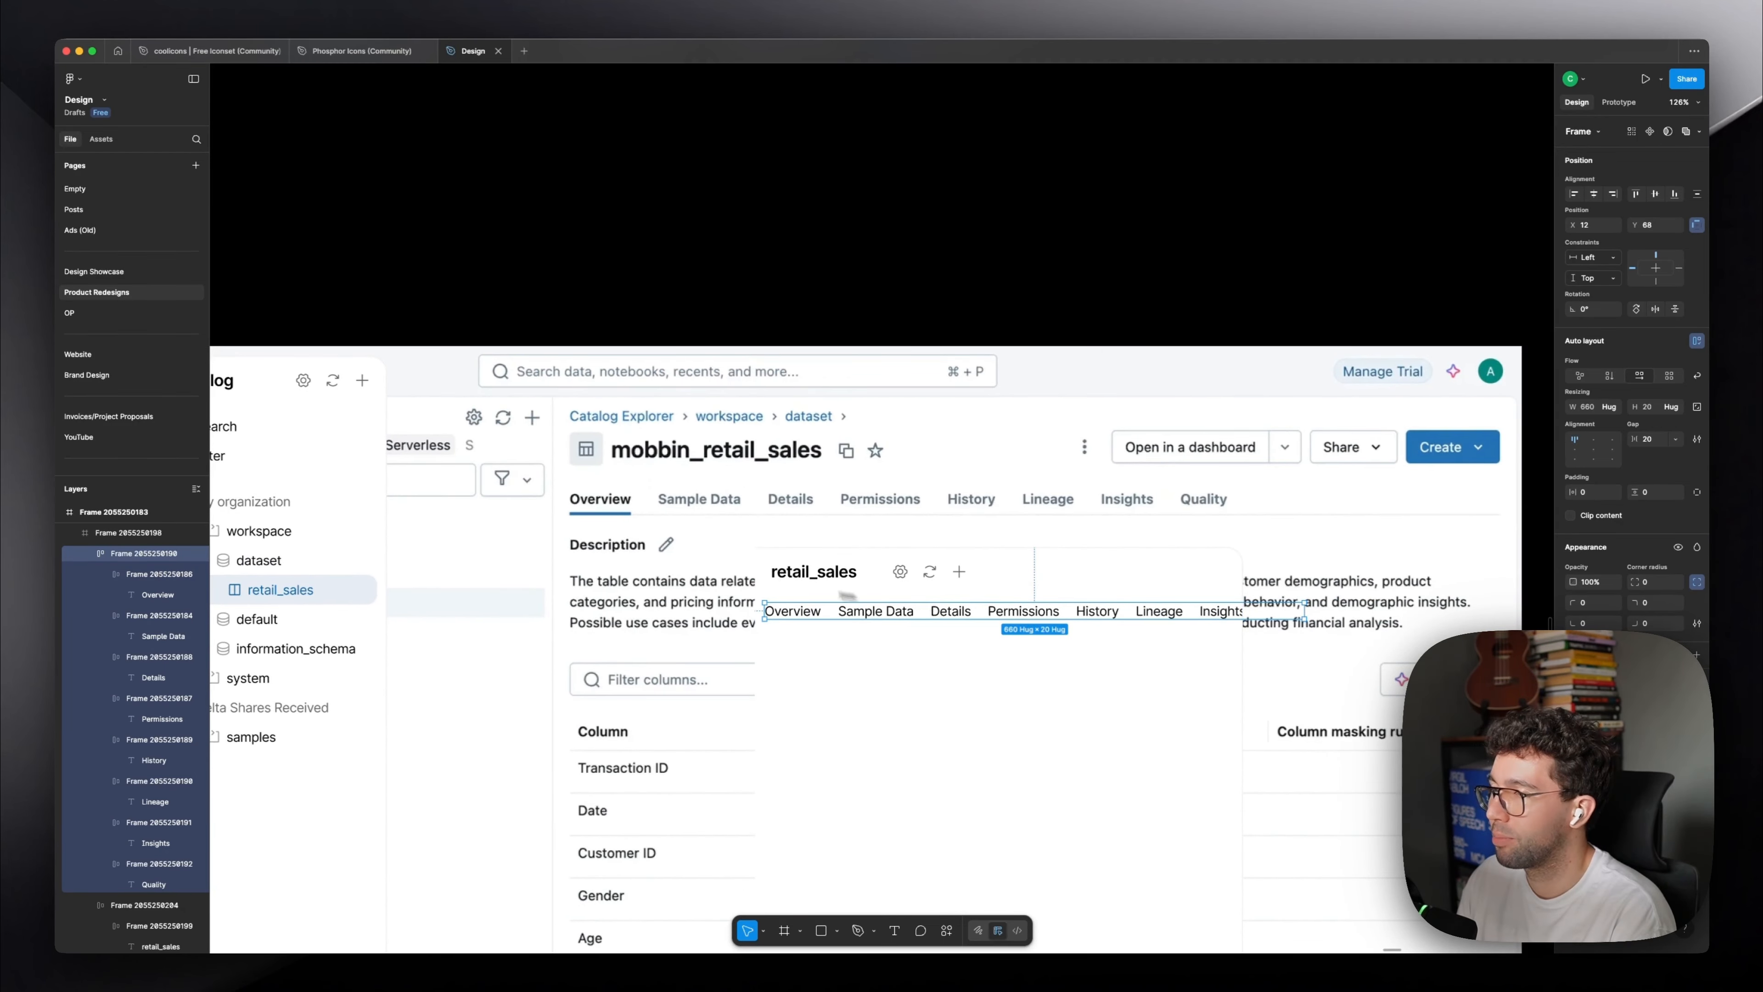
drag(786, 591, 1151, 567)
drag(1399, 527, 1180, 537)
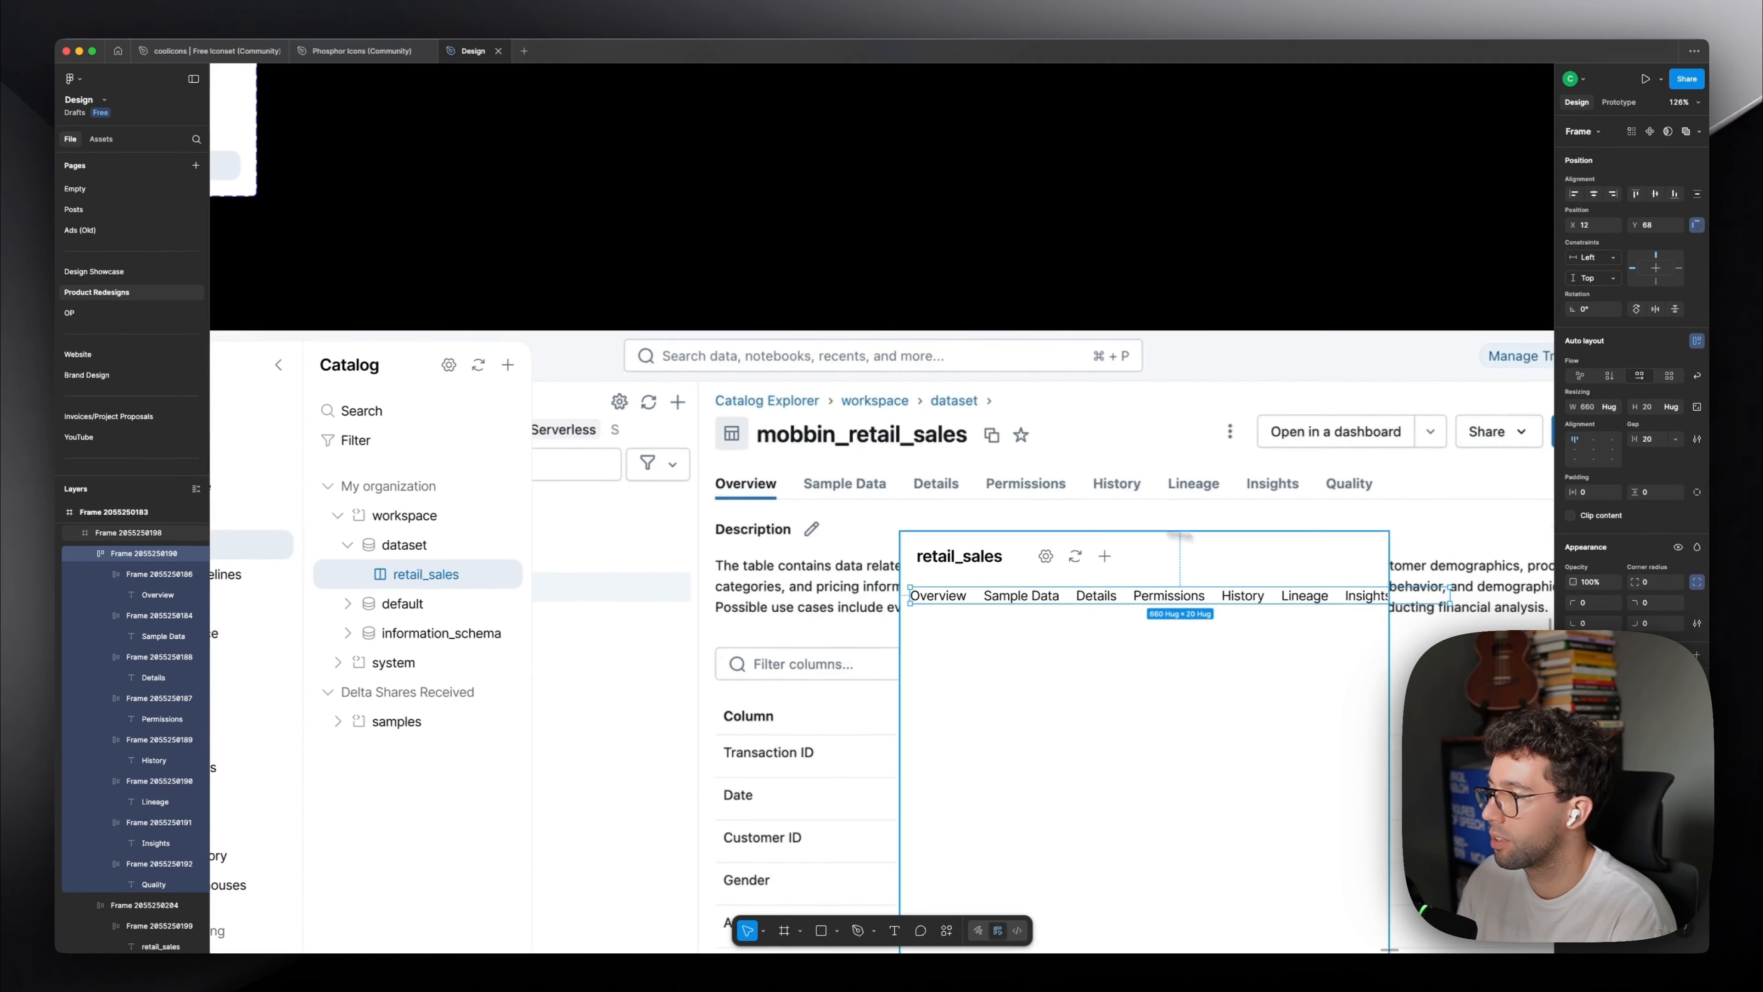
scroll(1180, 536, up, 2)
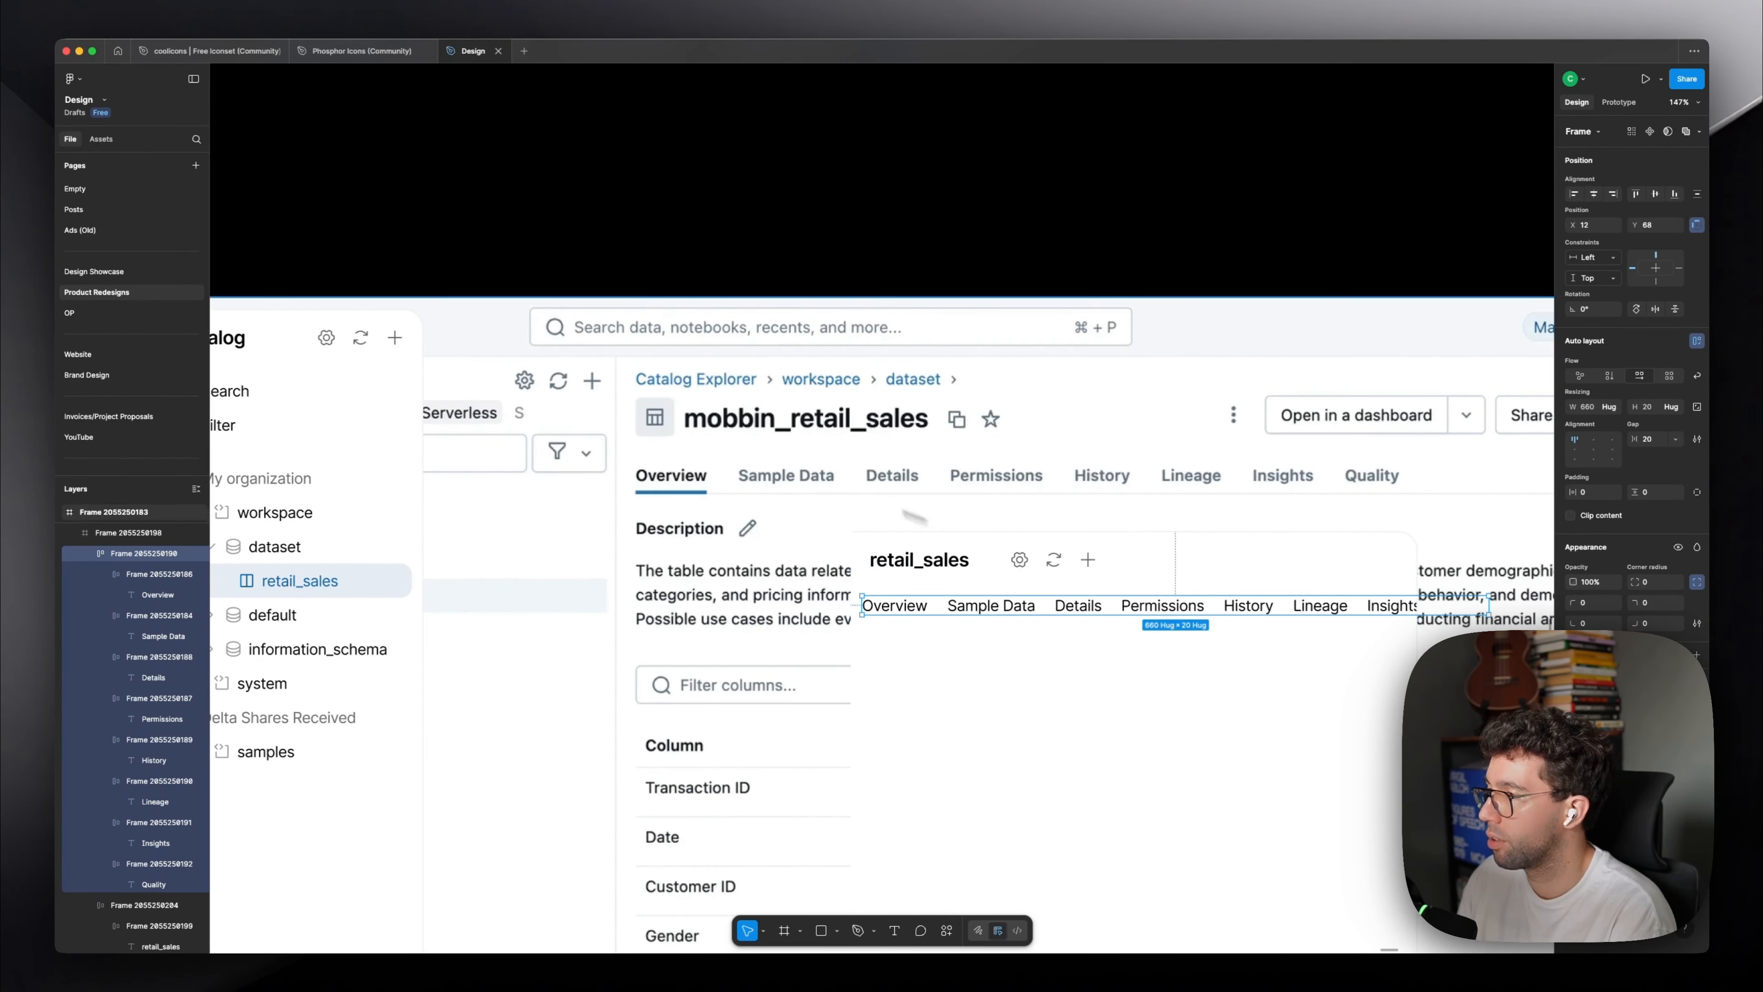
scroll(742, 465, up, 2)
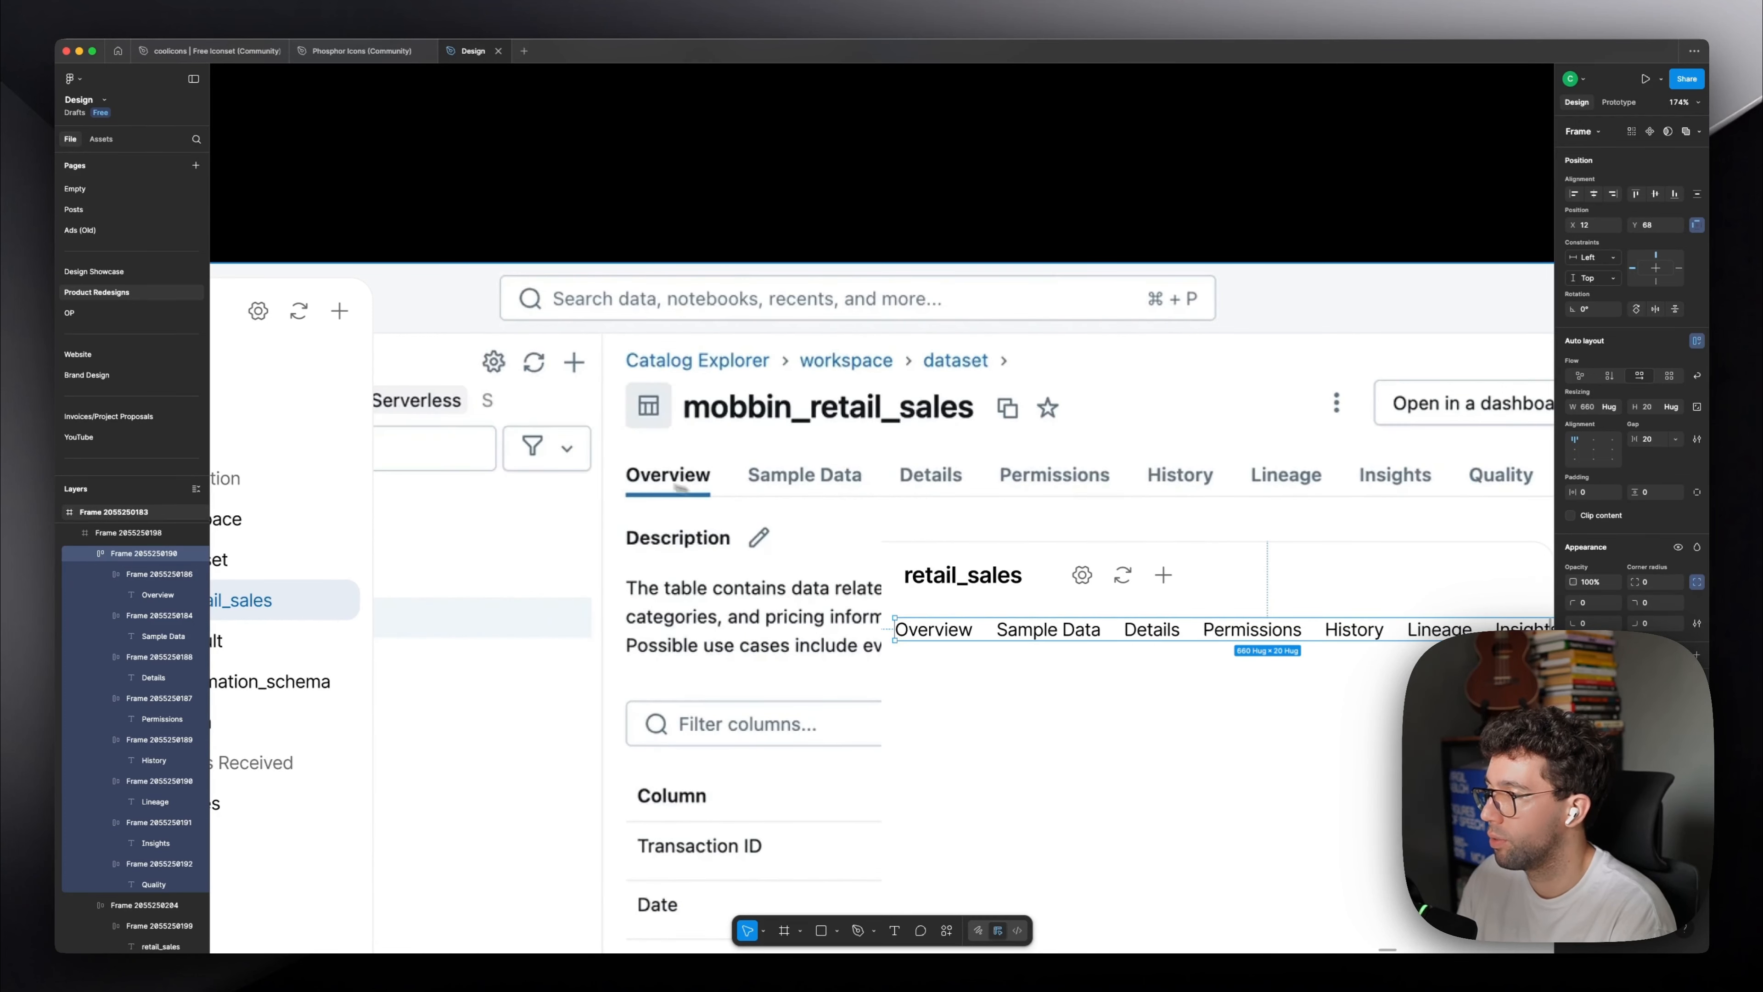
scroll(878, 624, right, 2)
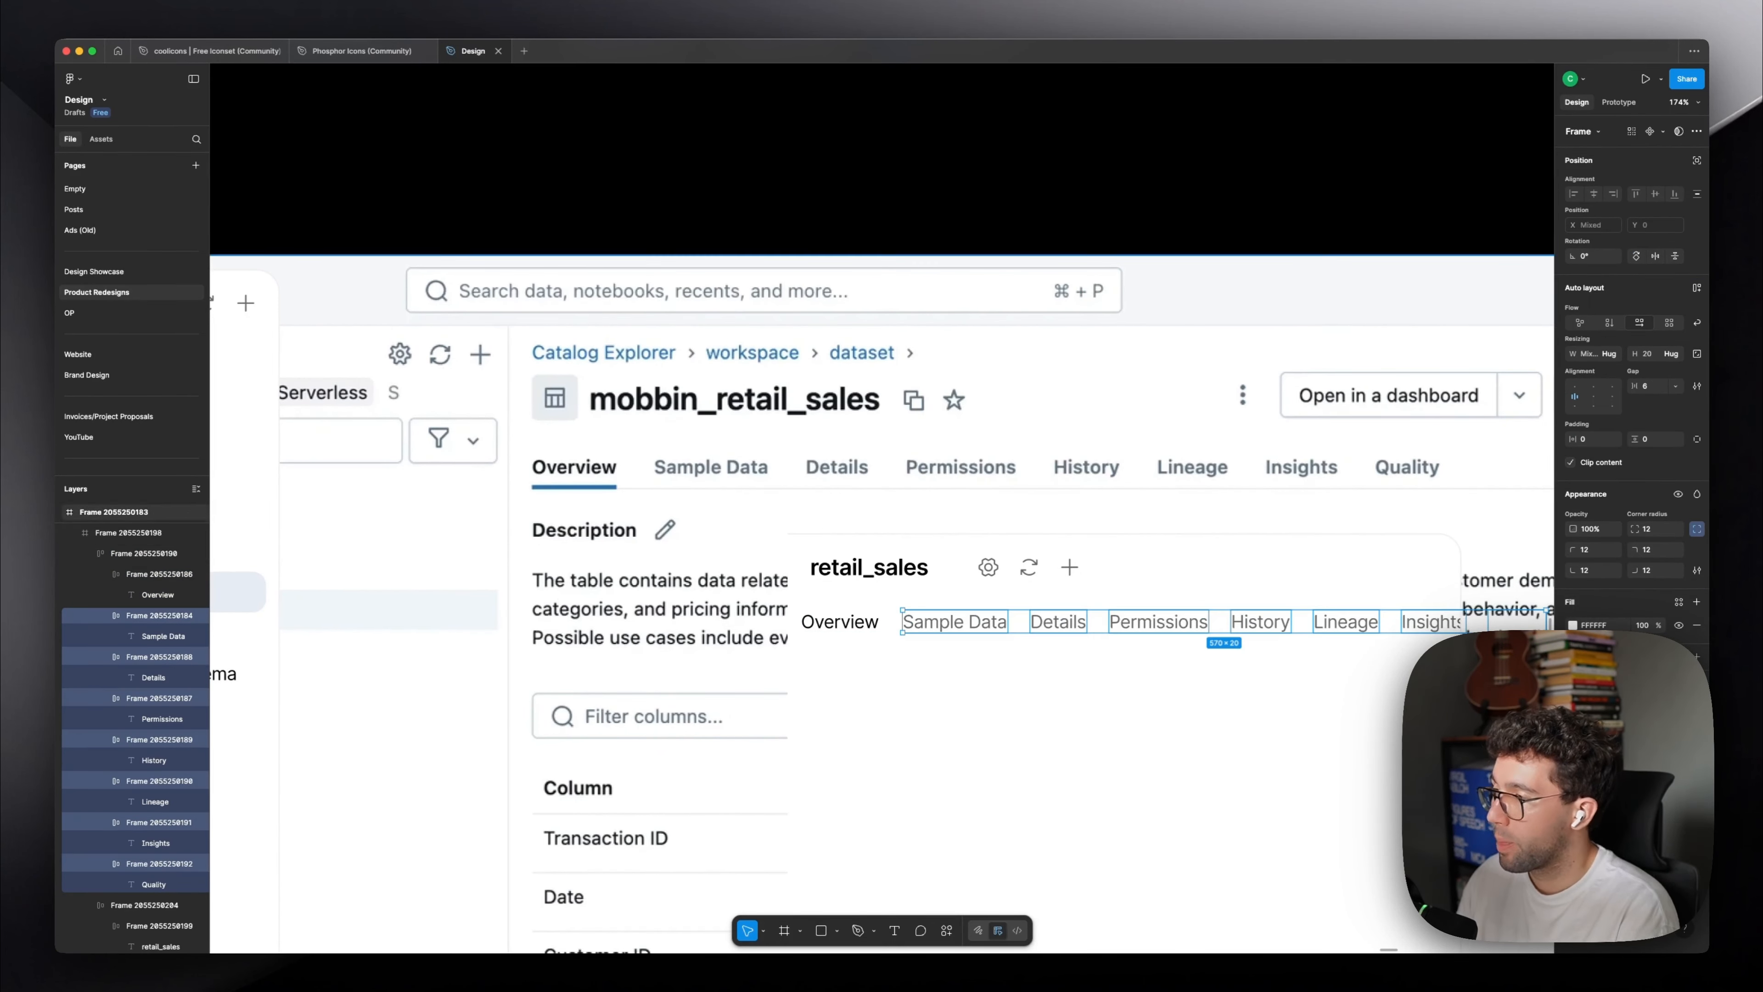
Set the corner radius of all tab frames to 0 and underline the Overview tab with a dark bottom stroke.
click(861, 621)
key(super+a)
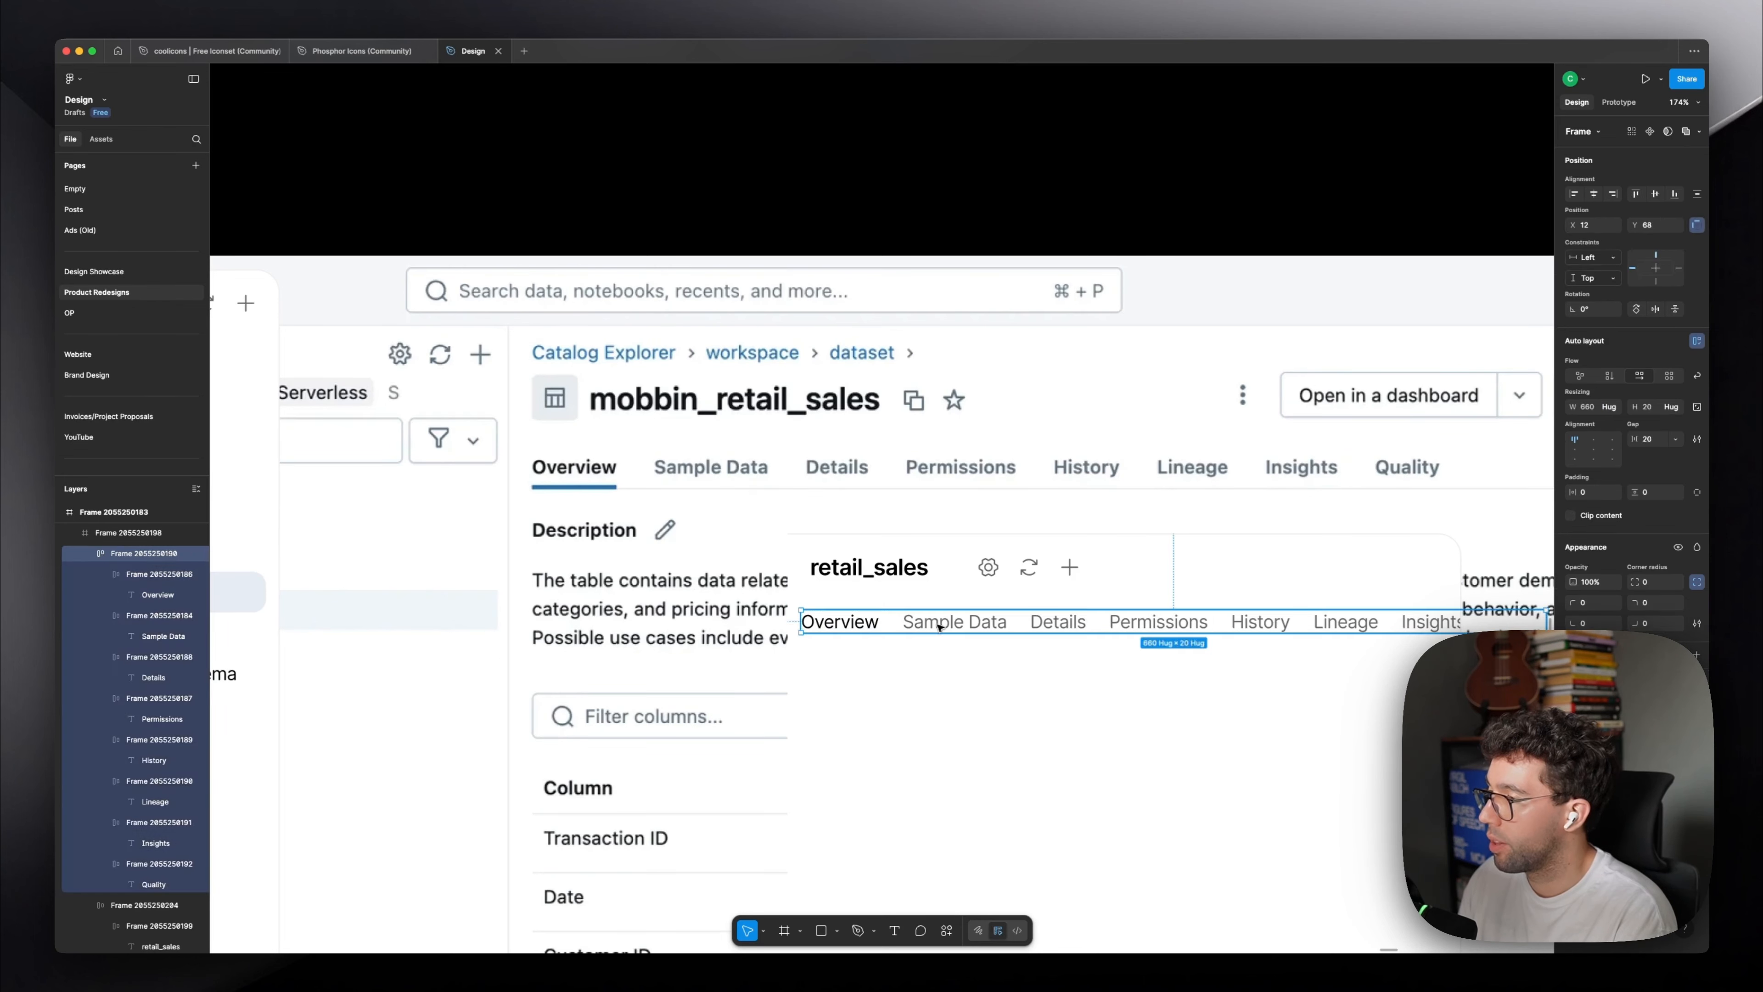
click(1697, 530)
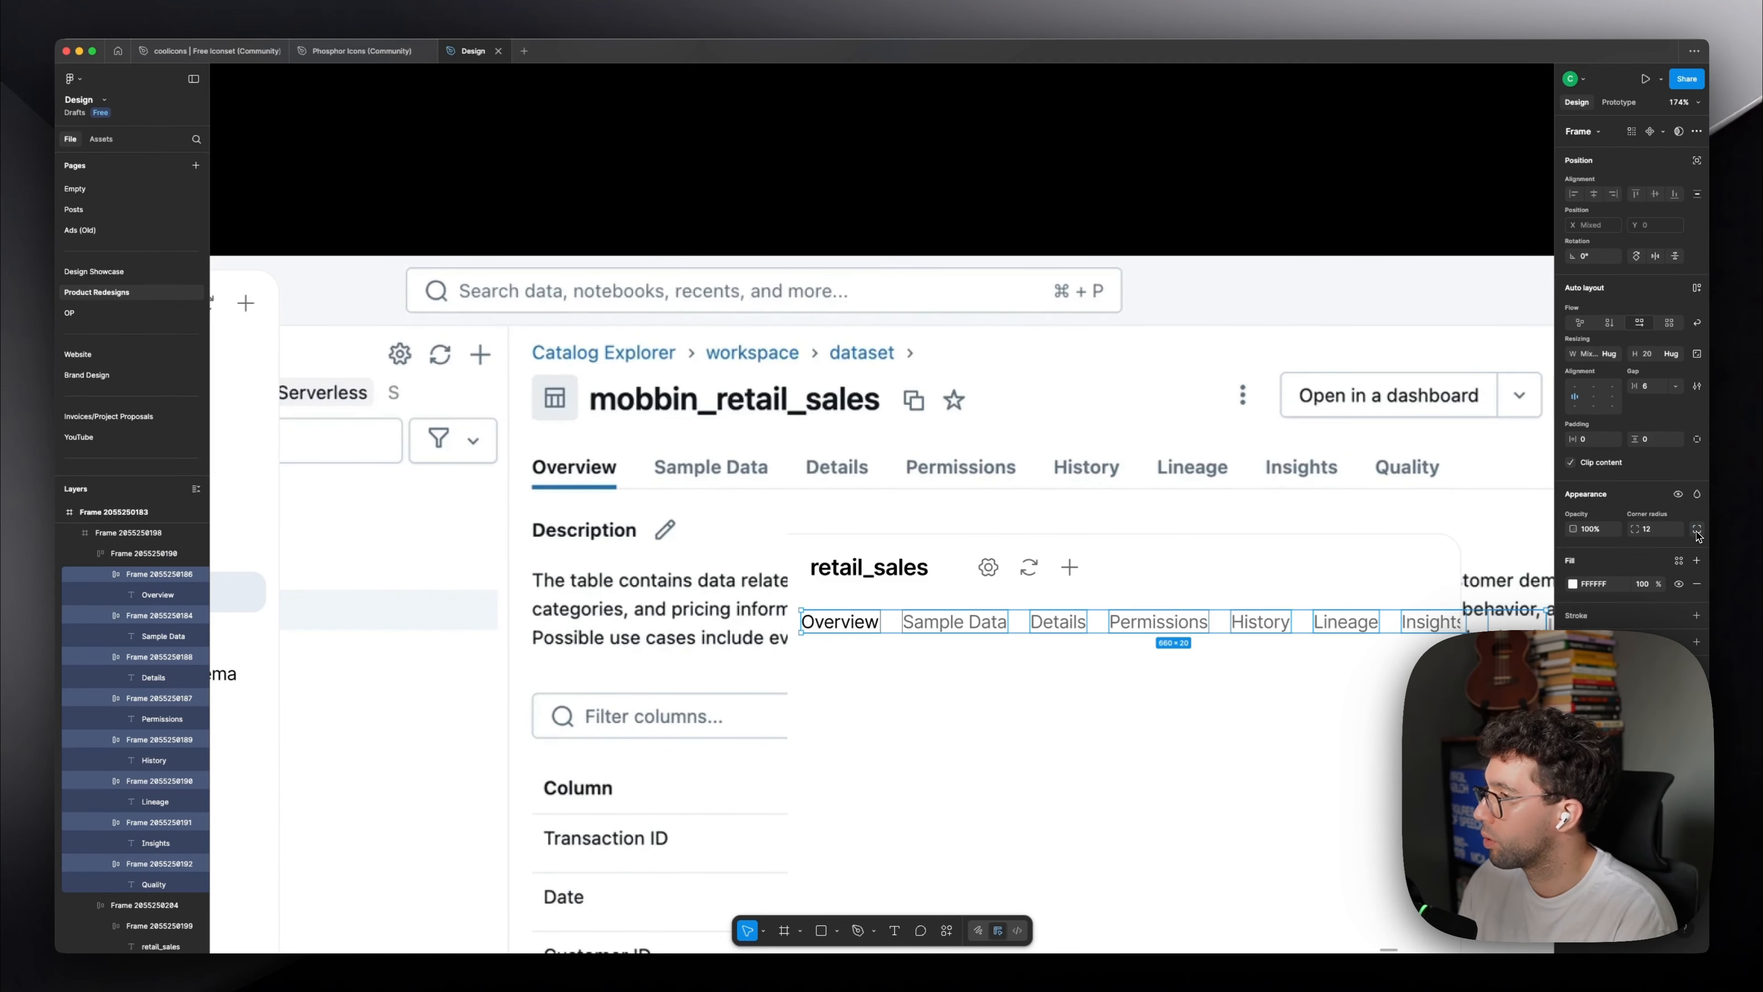
text(0)
key(Return)
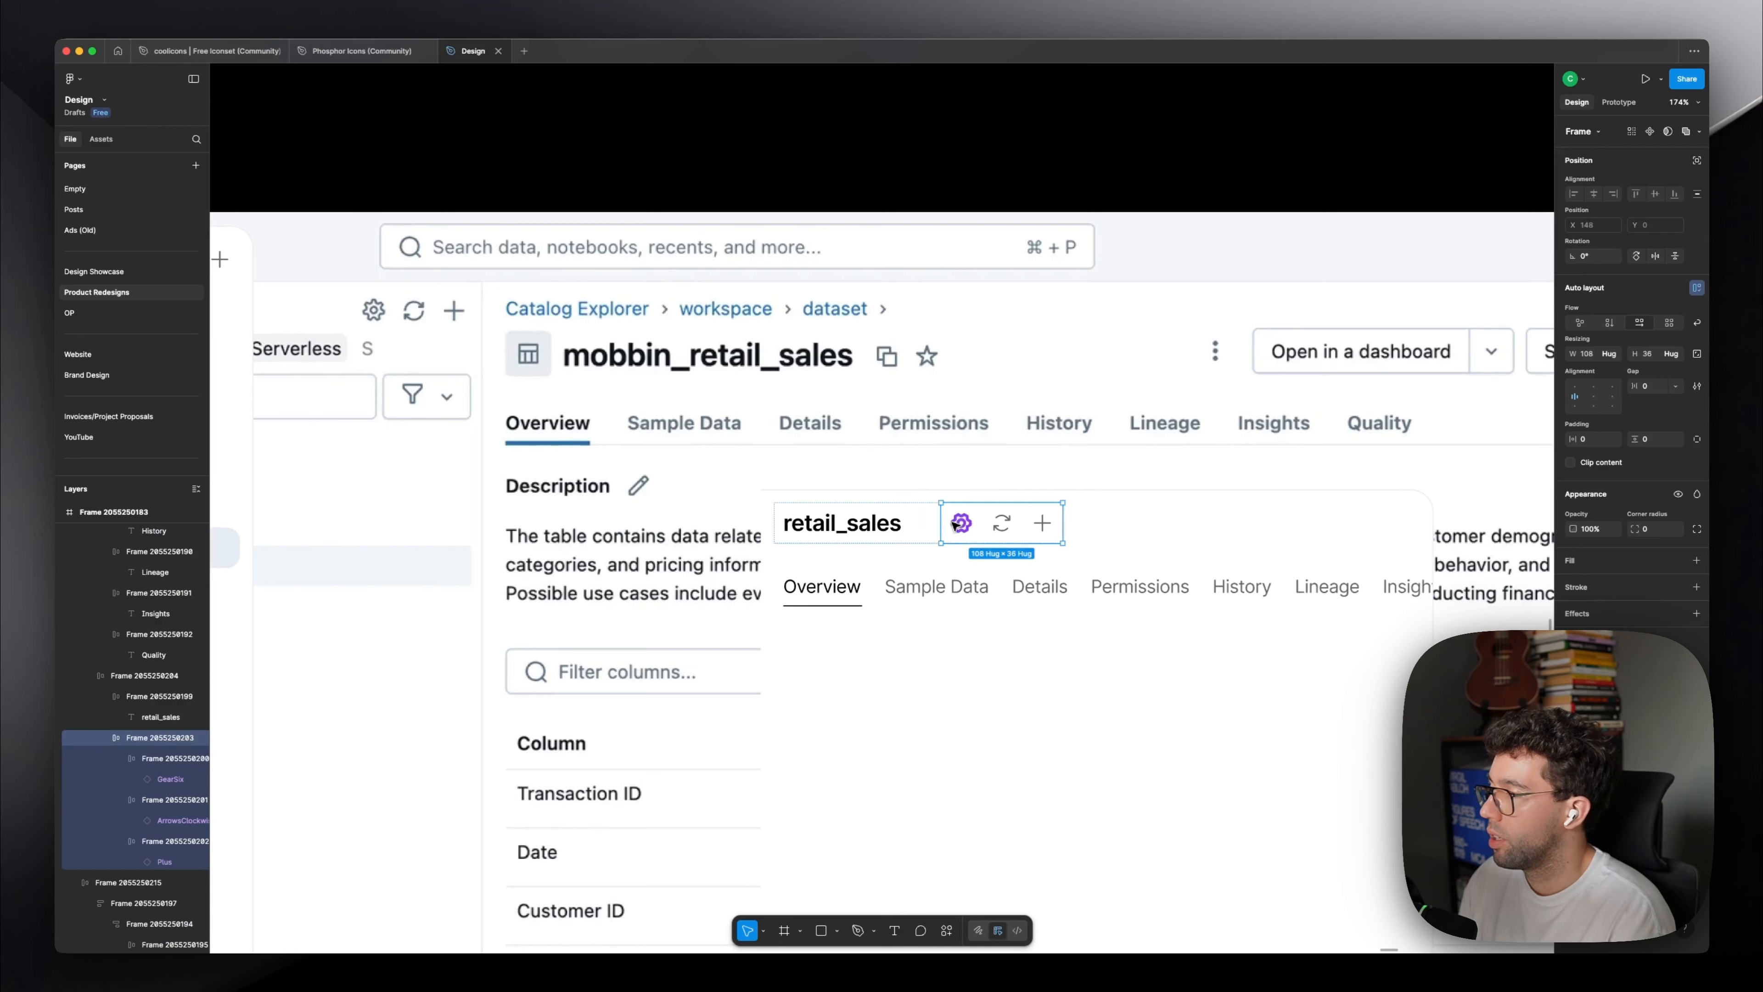
Swap the retail_sales header's gear and refresh icons for copy and star icons, and delete the plus icon.
key(shift+Return)
scroll(1370, 446, right, 4)
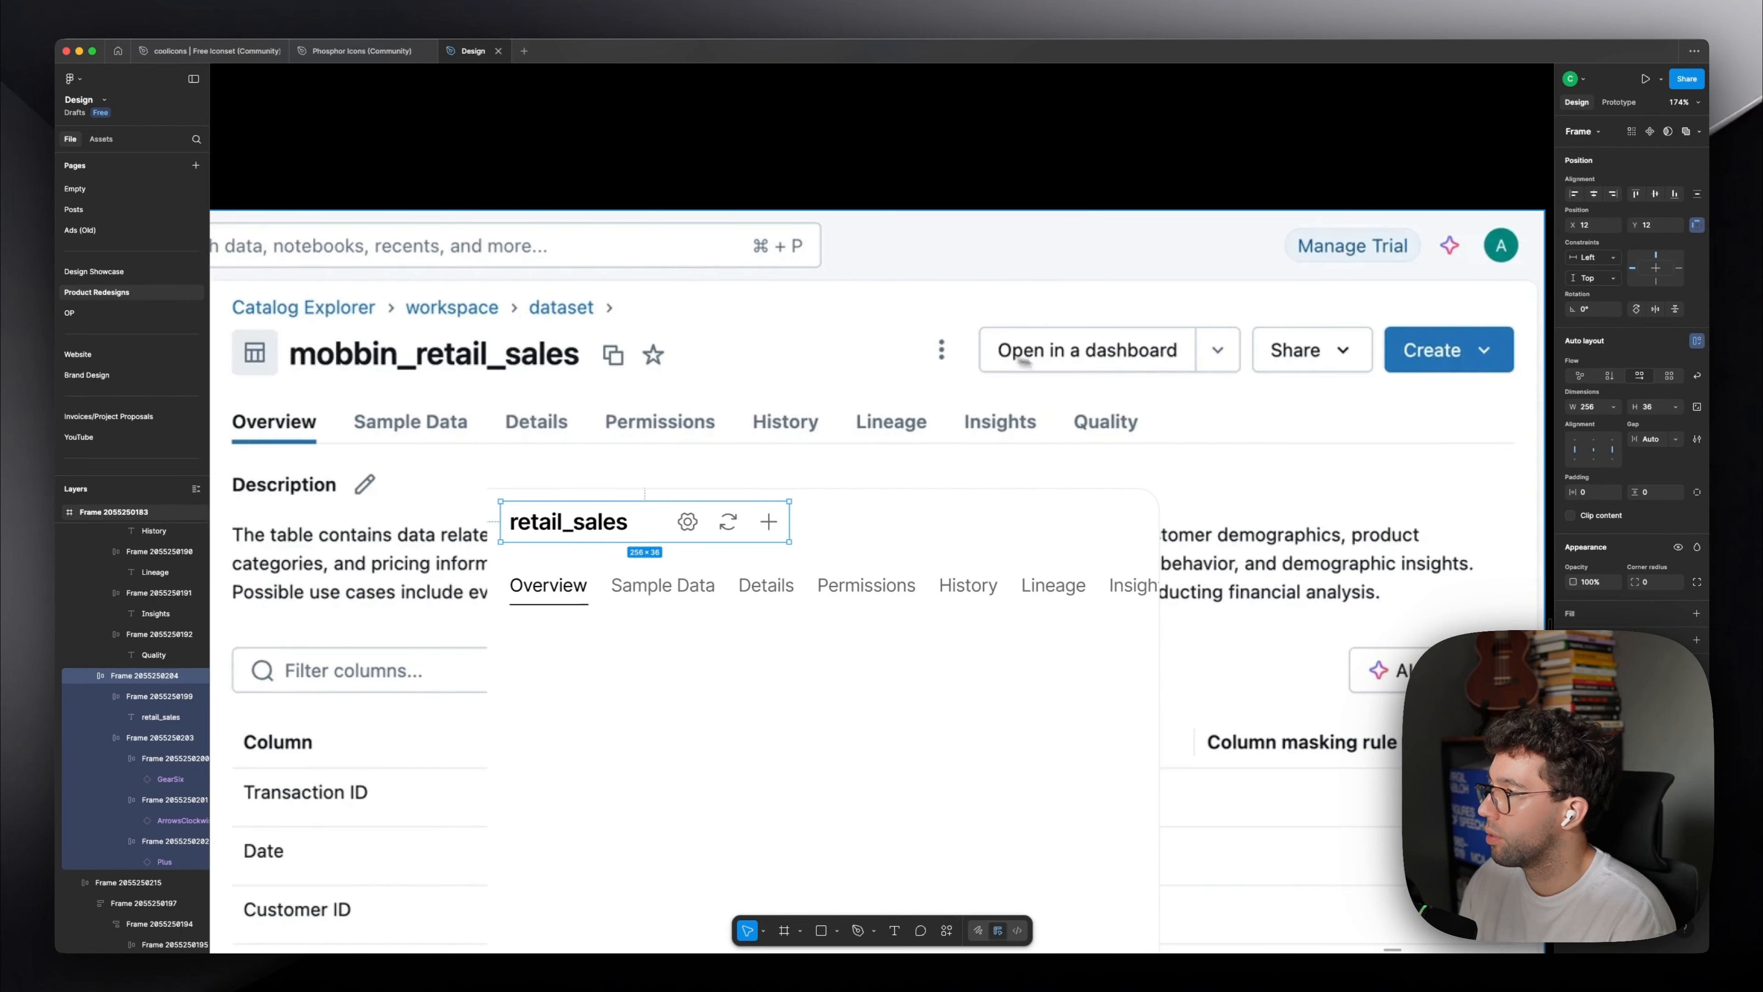
scroll(1024, 361, left, 4)
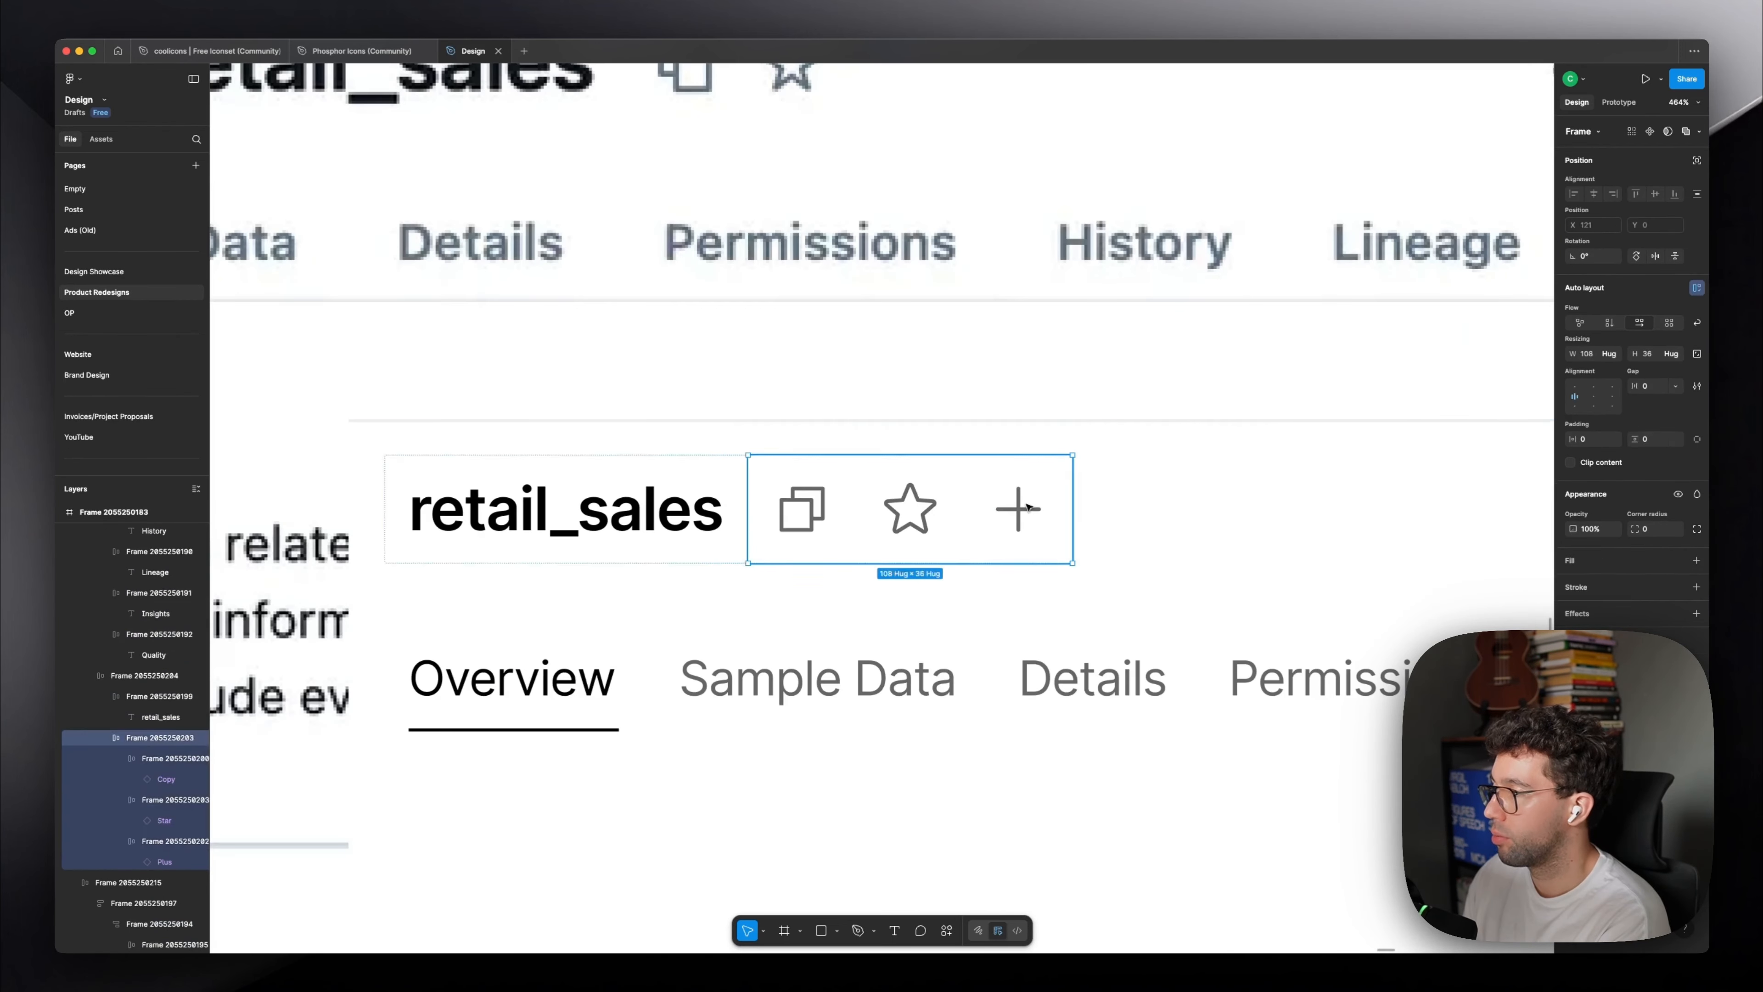
click(1019, 508)
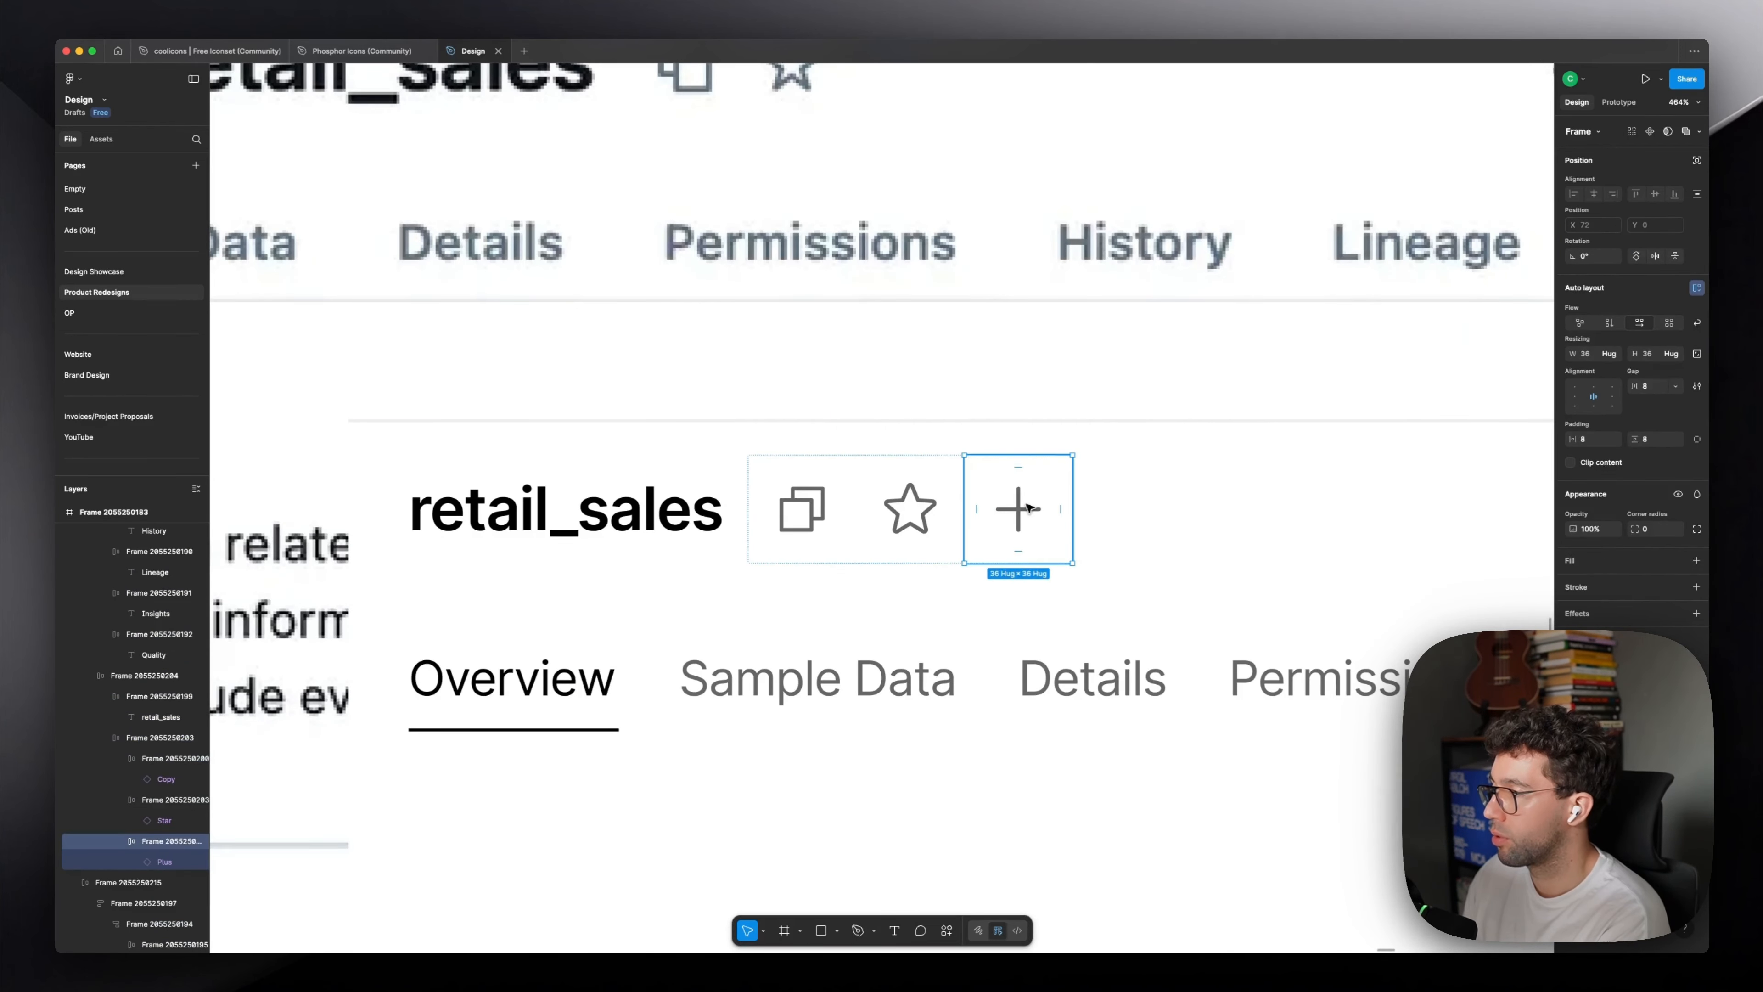
key(Delete)
Paste an icon-and-label button into the retail_sales header and label it Open in a dashboard.
scroll(1142, 501, down, 5)
click(1179, 509)
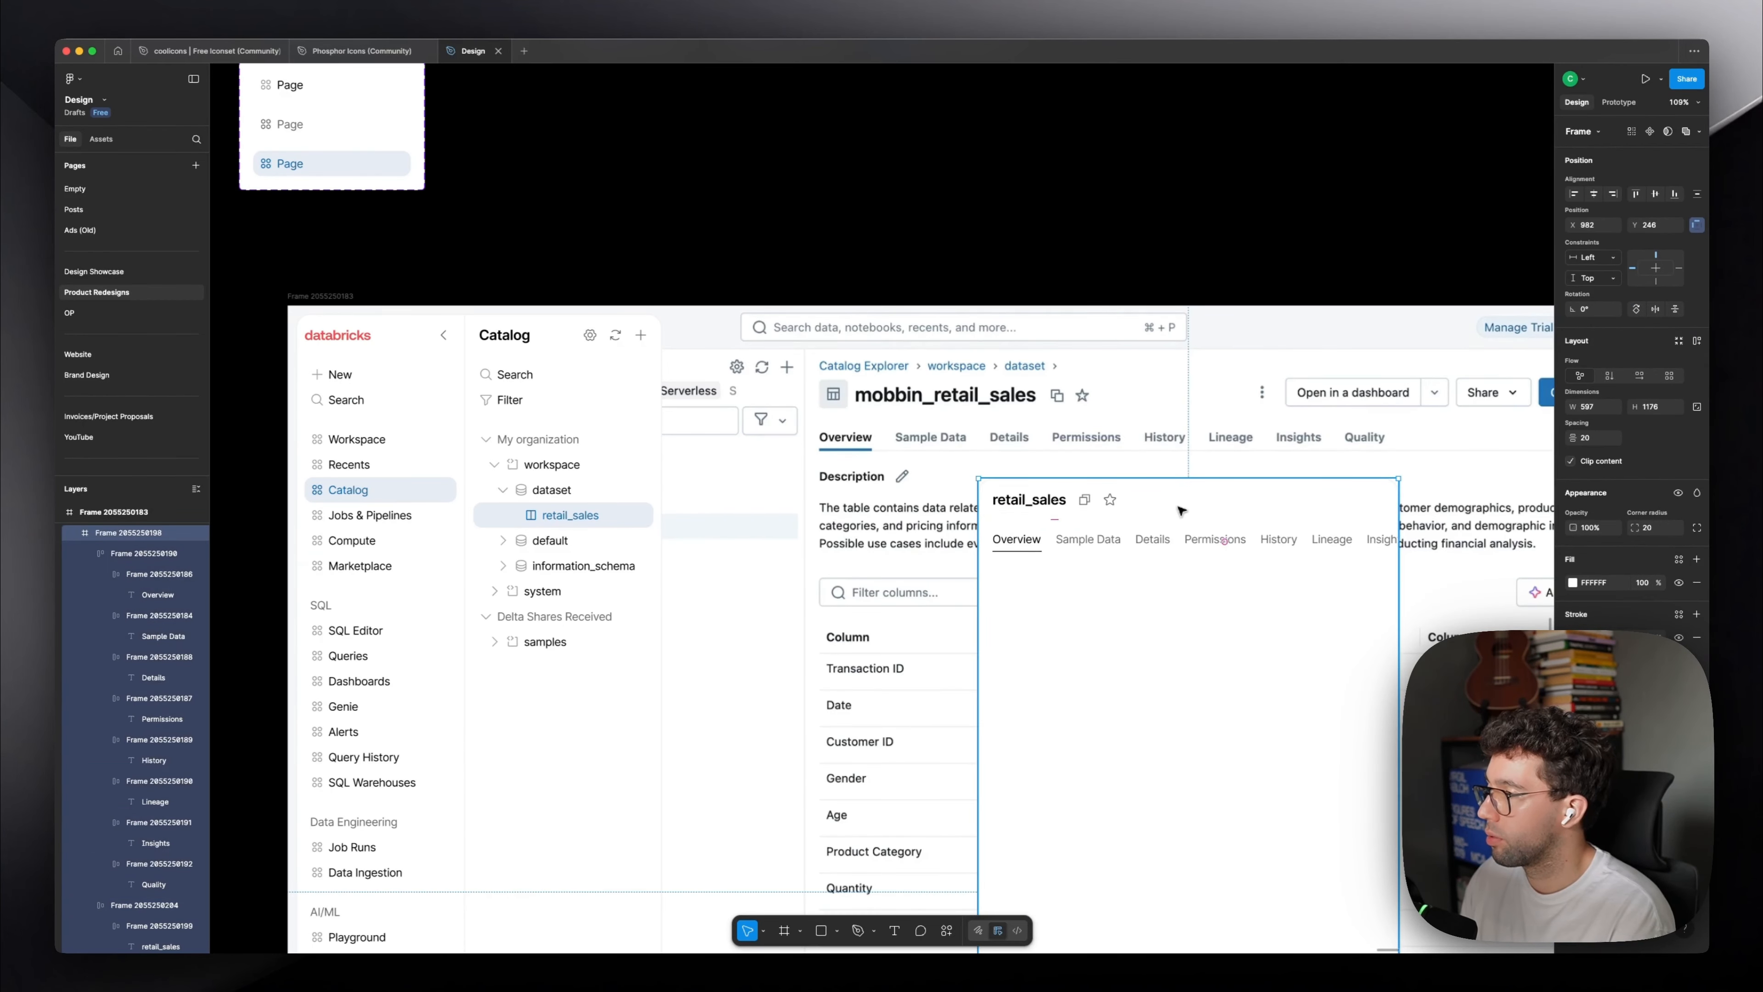
key(super+v)
scroll(1179, 511, up, 5)
drag(921, 504, 1155, 513)
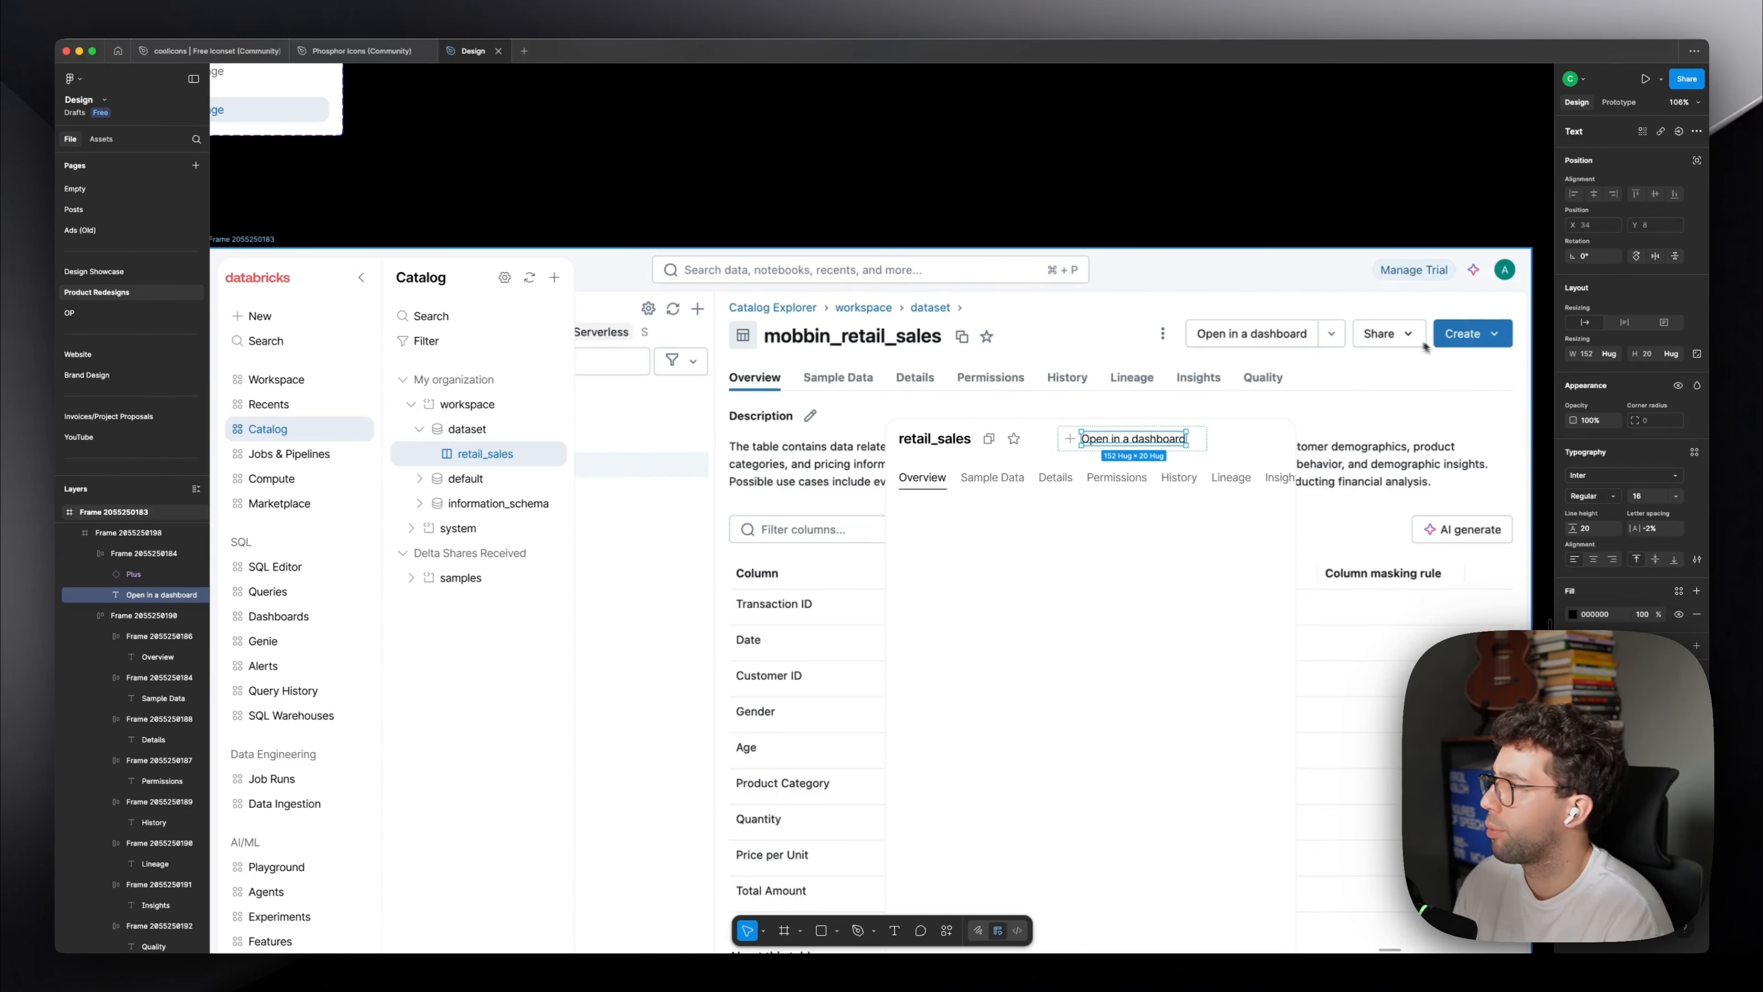
scroll(880, 520, up, 10)
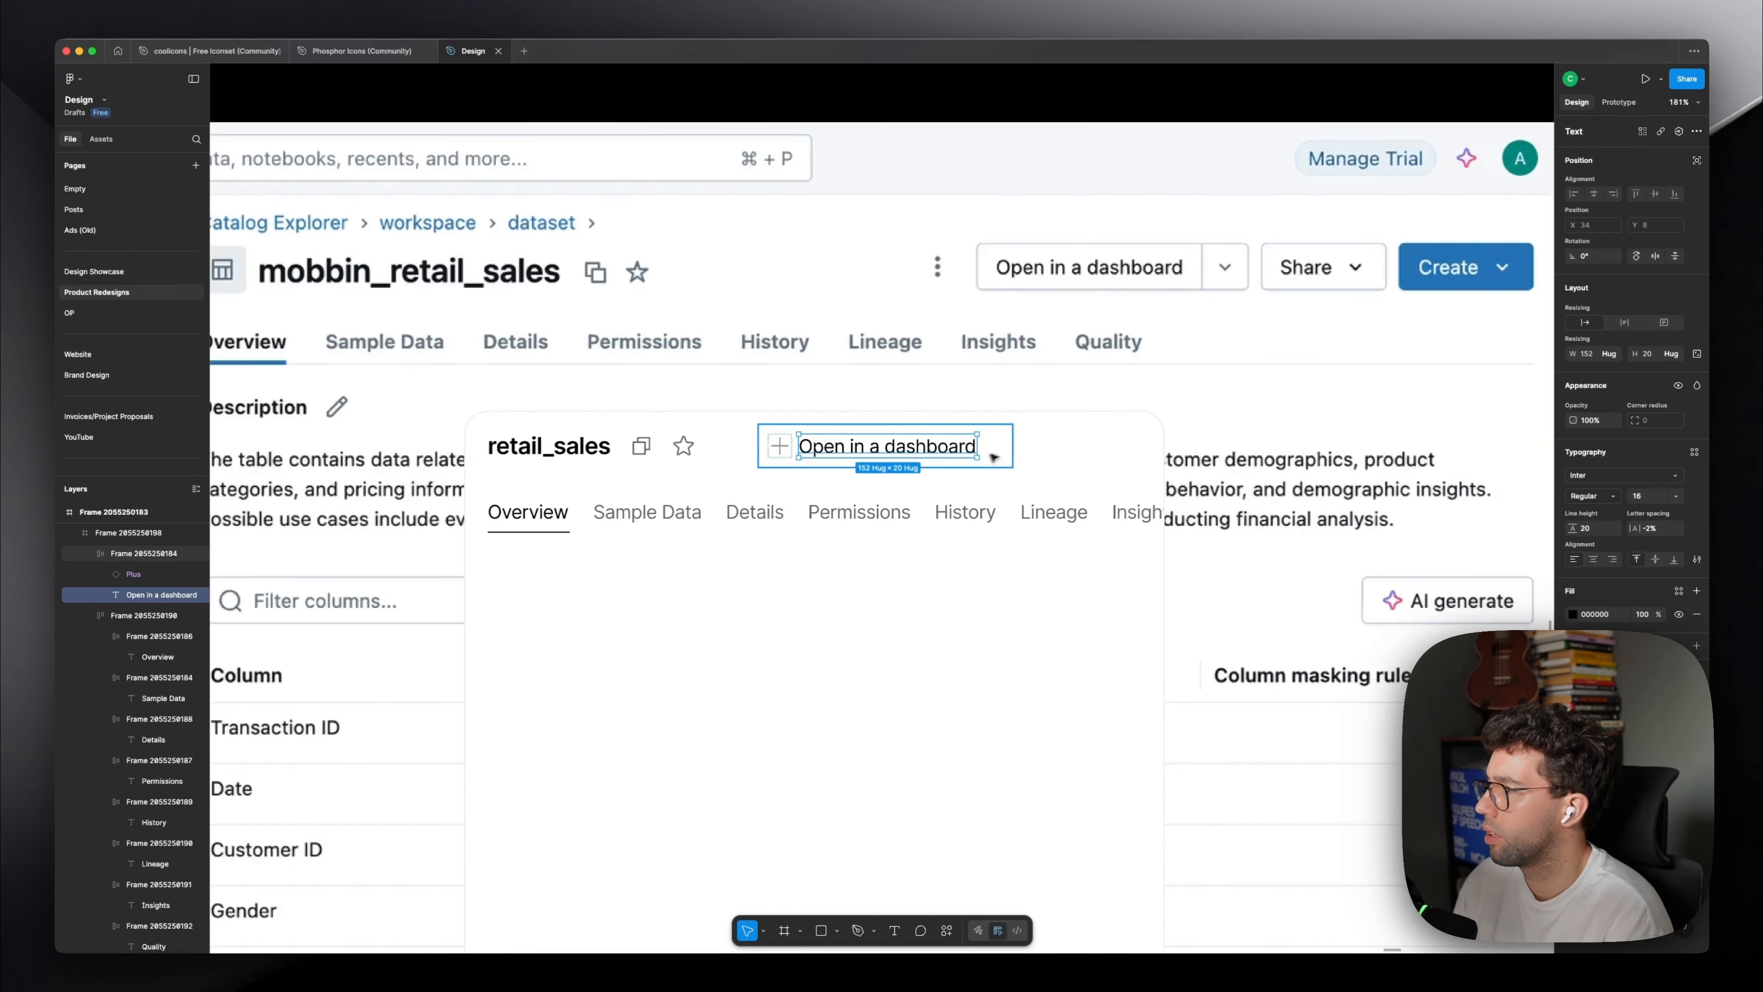
Replace the button's plus with a trailing CaretDown icon and duplicate the button as Share and Create.
key(Escape)
scroll(880, 520, down, 6)
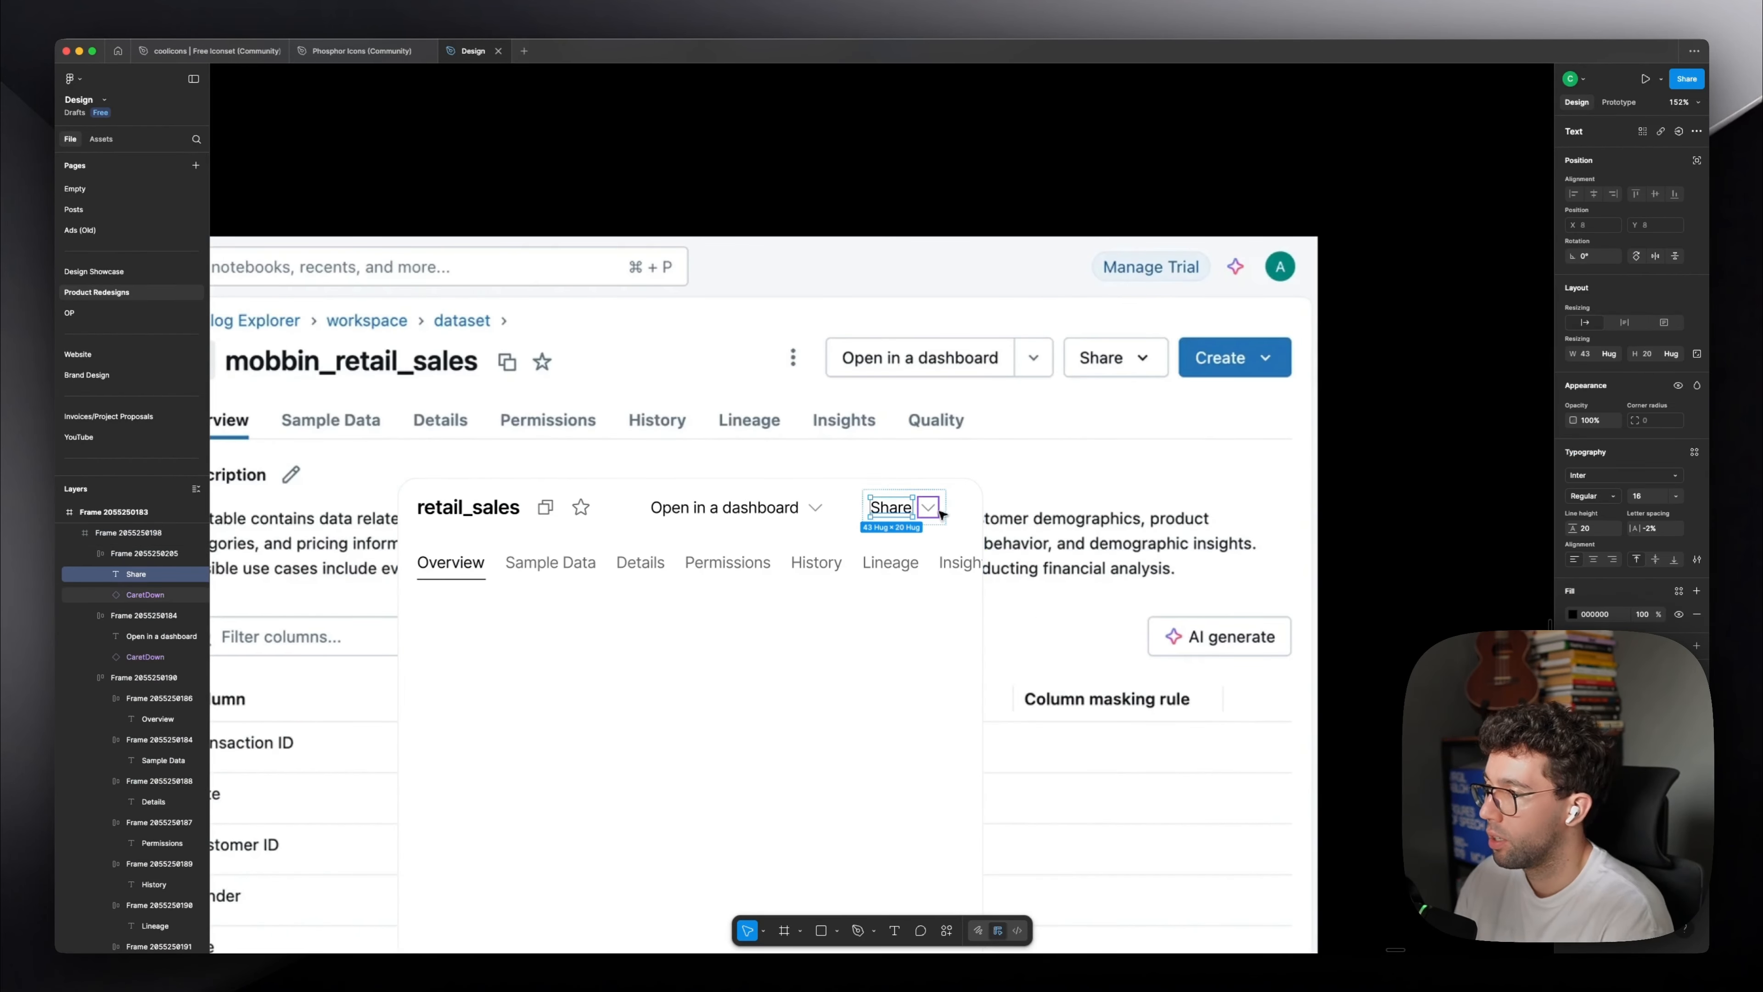
click(936, 512)
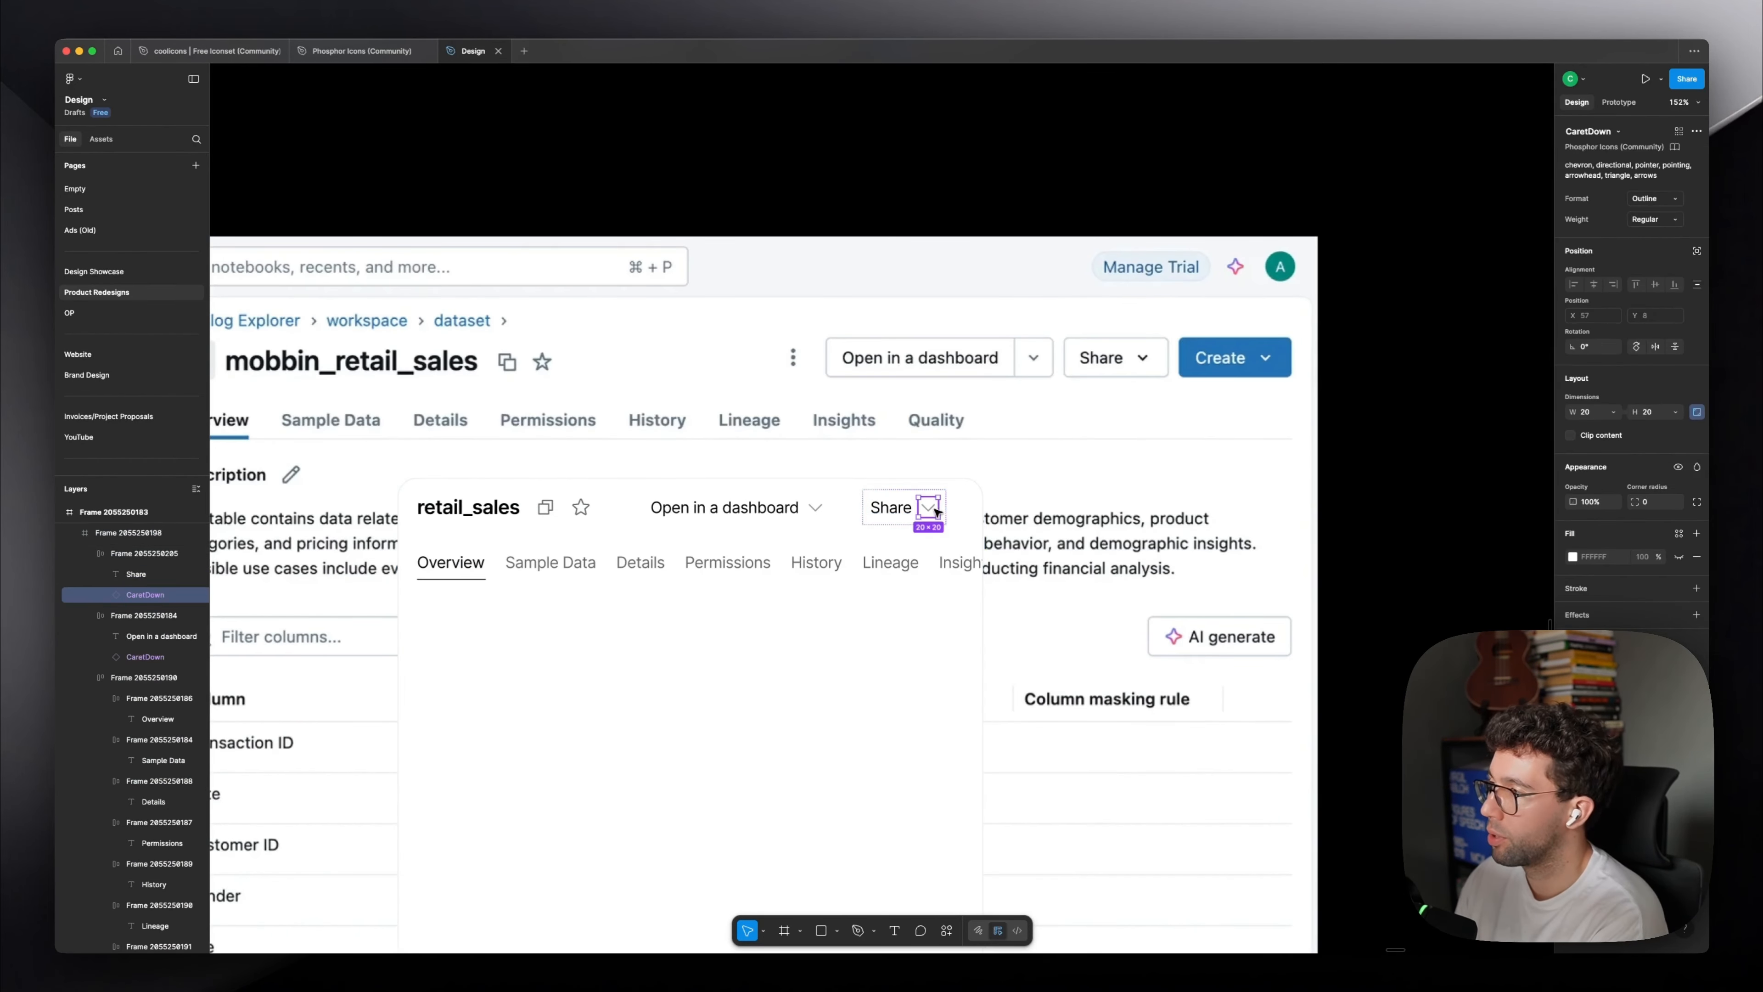
click(974, 505)
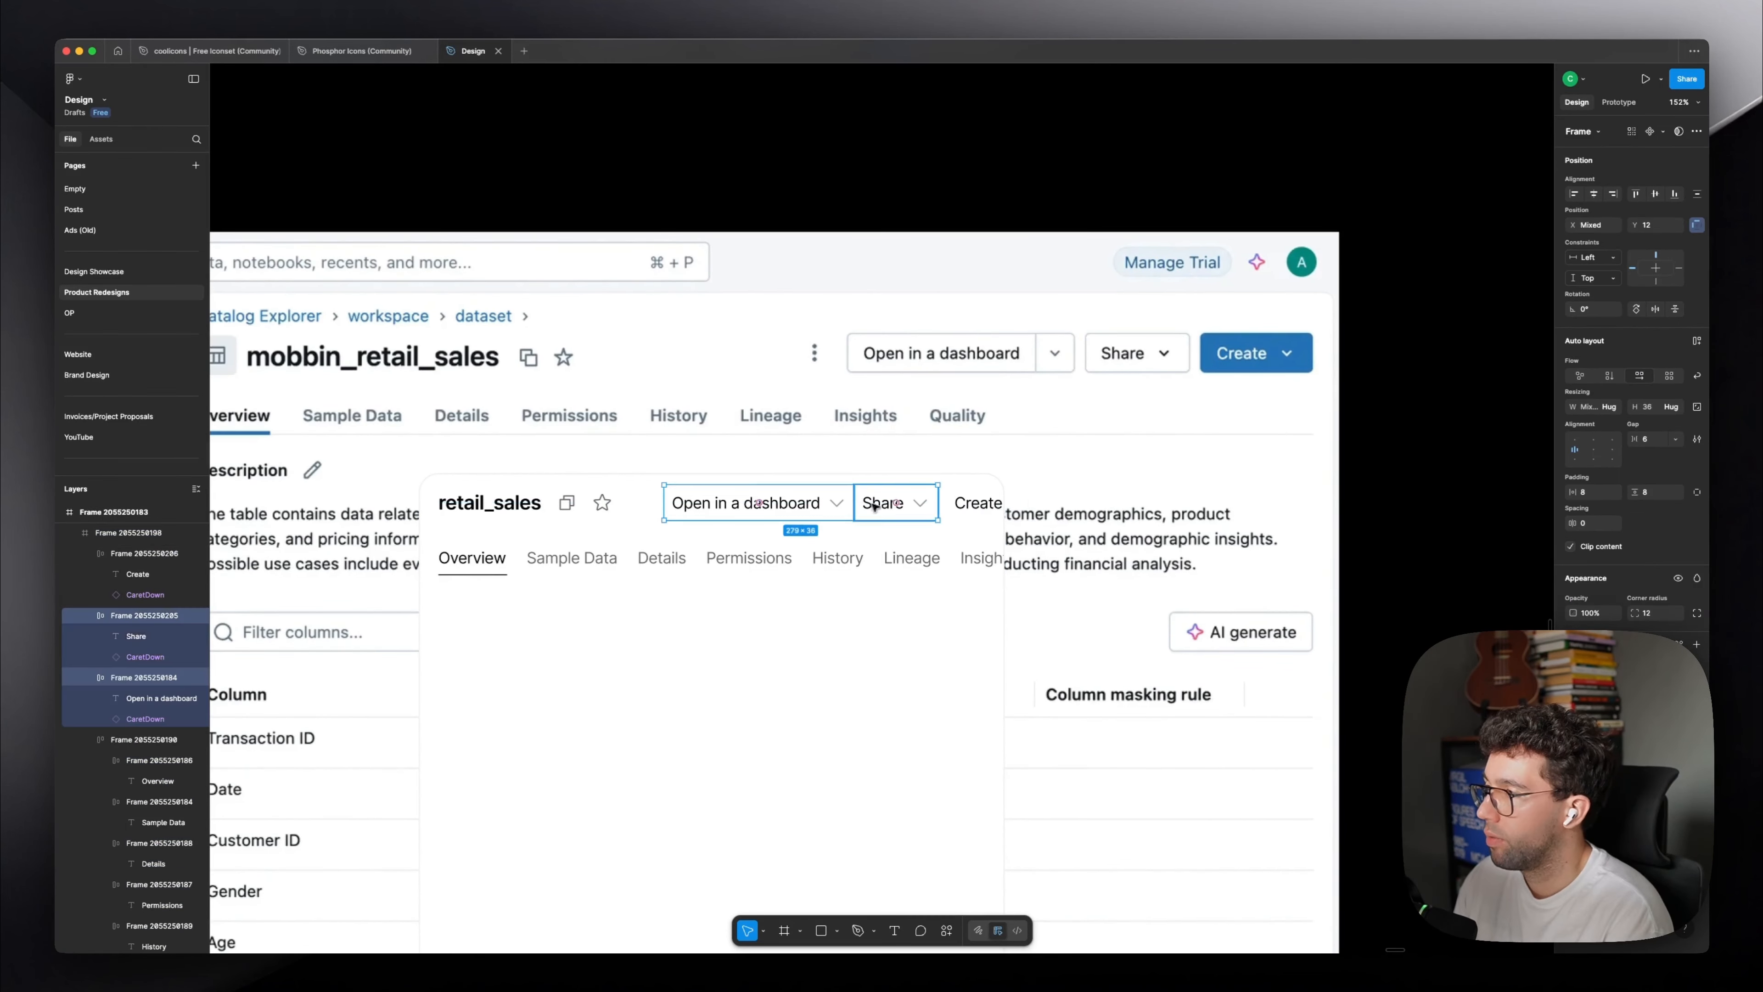
Group the three header buttons in a horizontal auto layout and put a vertical three-dot icon ahead of them.
shift+click(967, 506)
key(shift+a)
scroll(971, 511, left, 10)
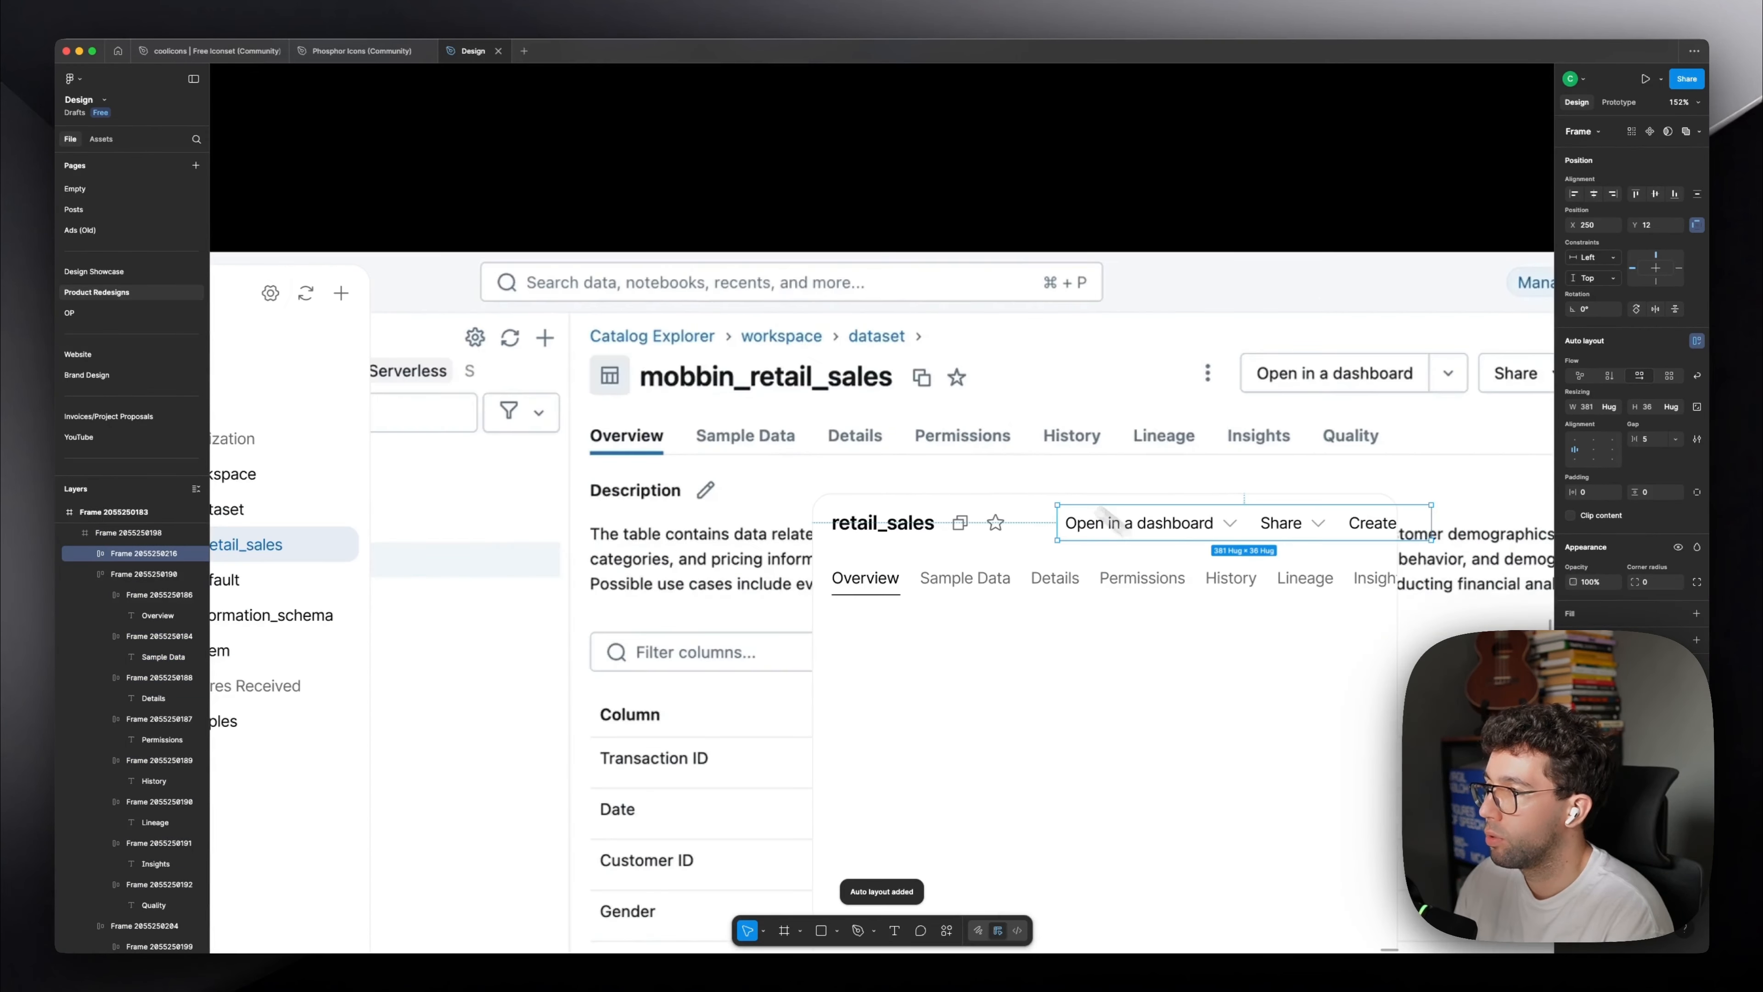
click(1140, 524)
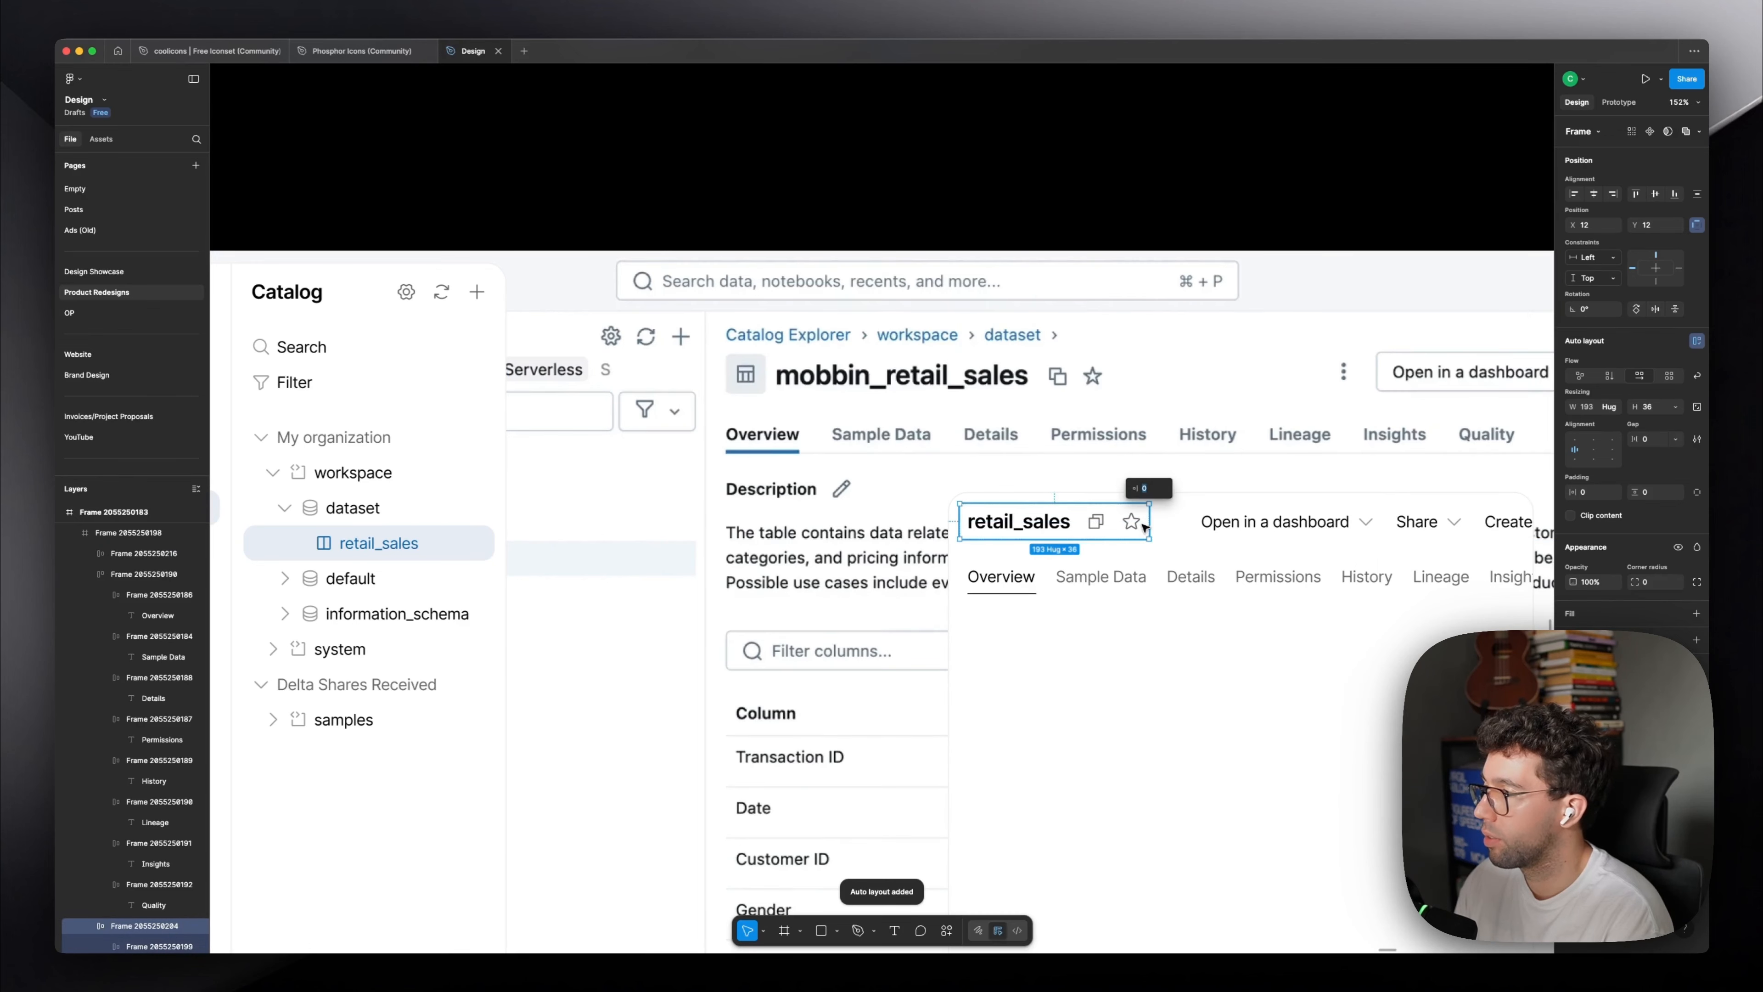
double_click(1141, 524)
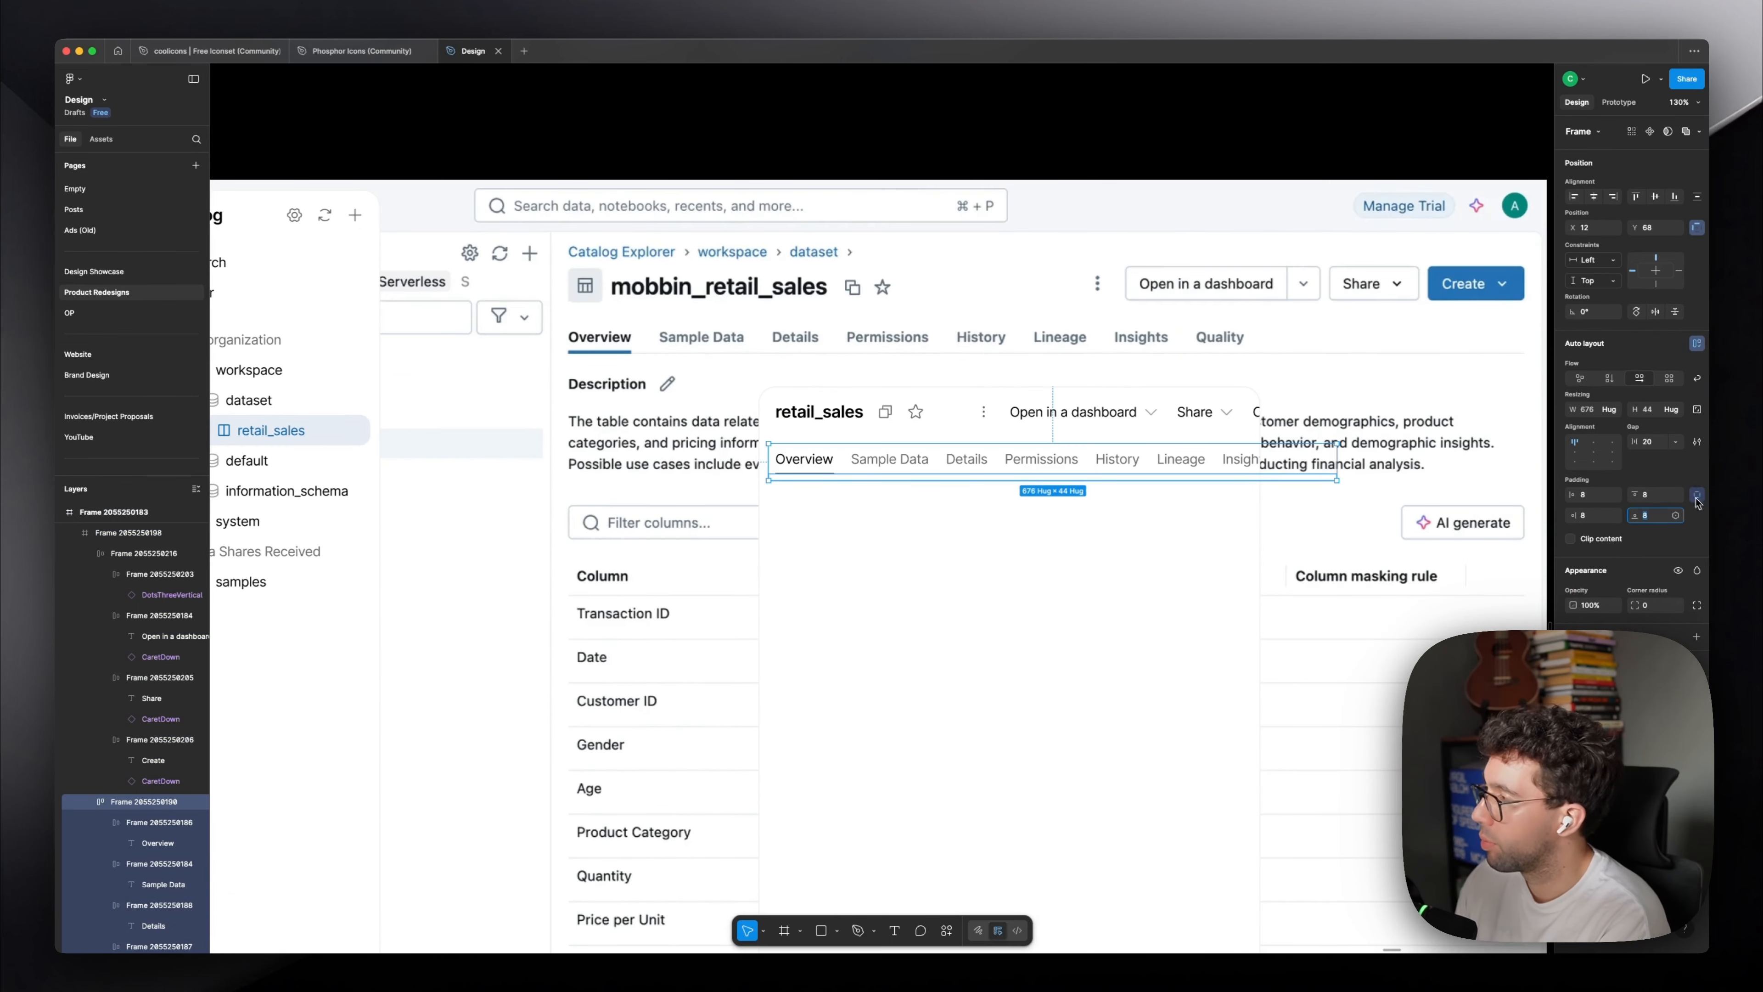
Set the tab bar's vertical padding to 0, try a stroke on it, and undo that stroke.
click(1696, 494)
click(1656, 494)
text(0)
key(Return)
scroll(944, 458, up, 5)
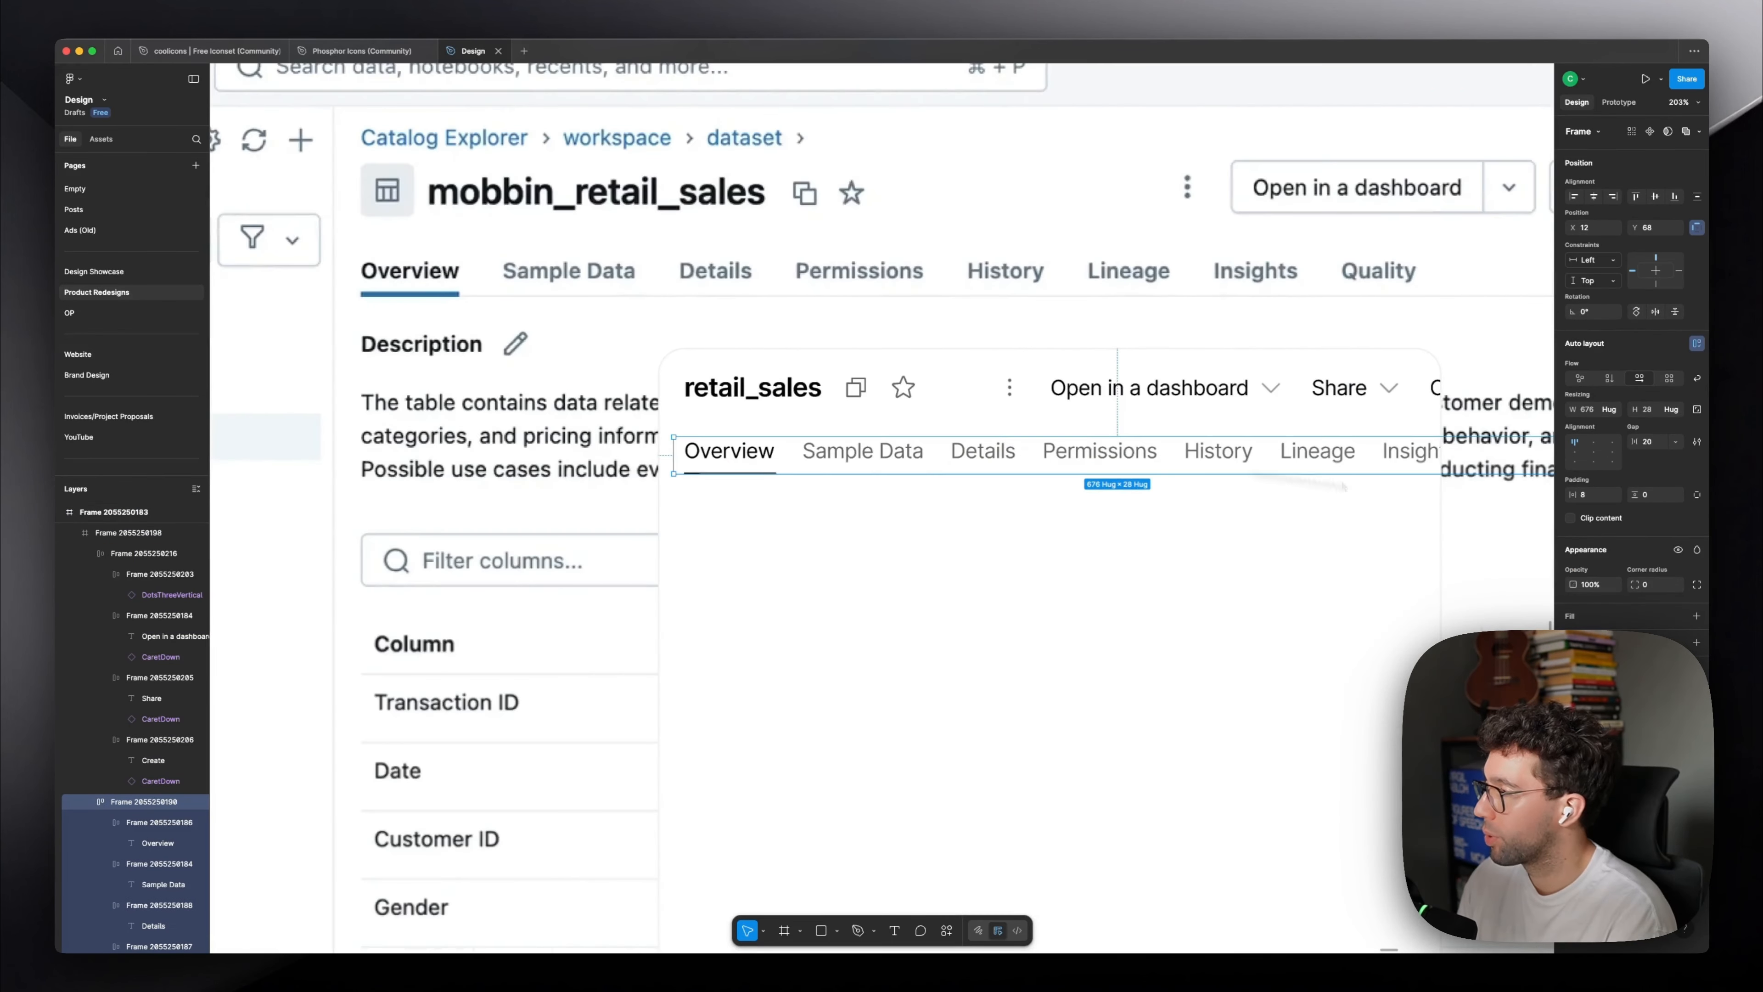
click(1696, 642)
key(super+z)
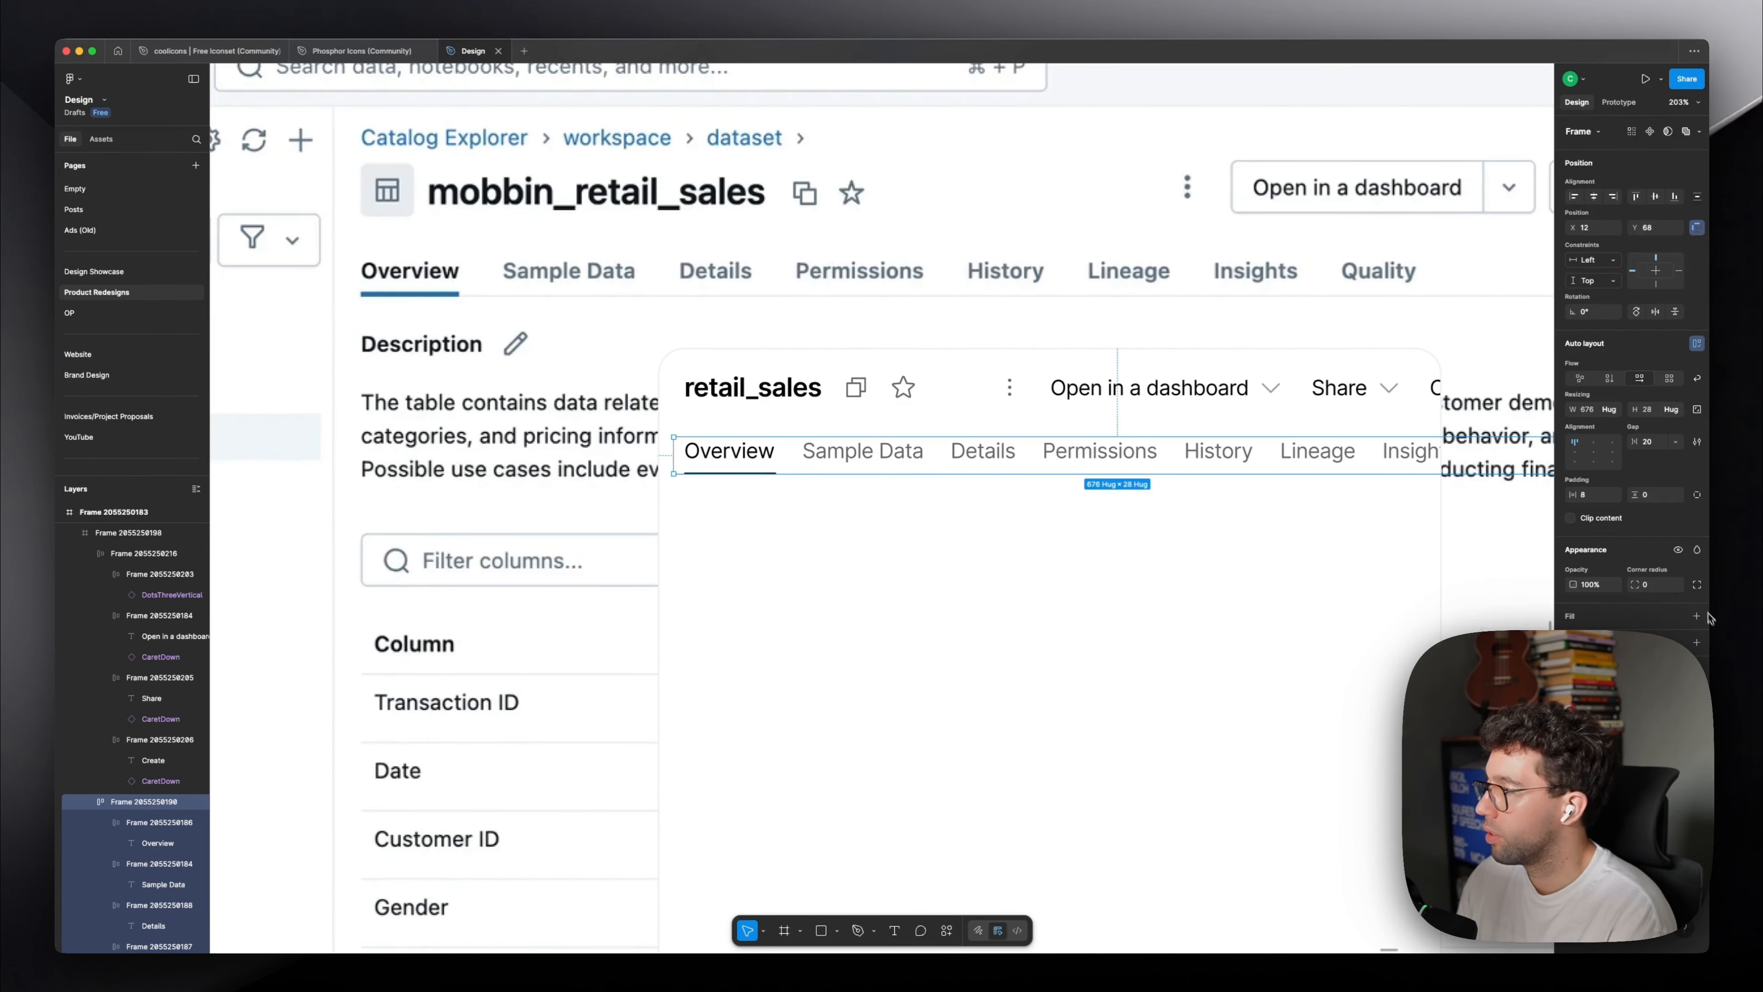
Place the retail_sales pane directly beside the catalog pane at X 544, Y 12, and widen it to 1370.
scroll(1301, 540, down, 4)
key(Escape)
drag(1016, 433, 1502, 420)
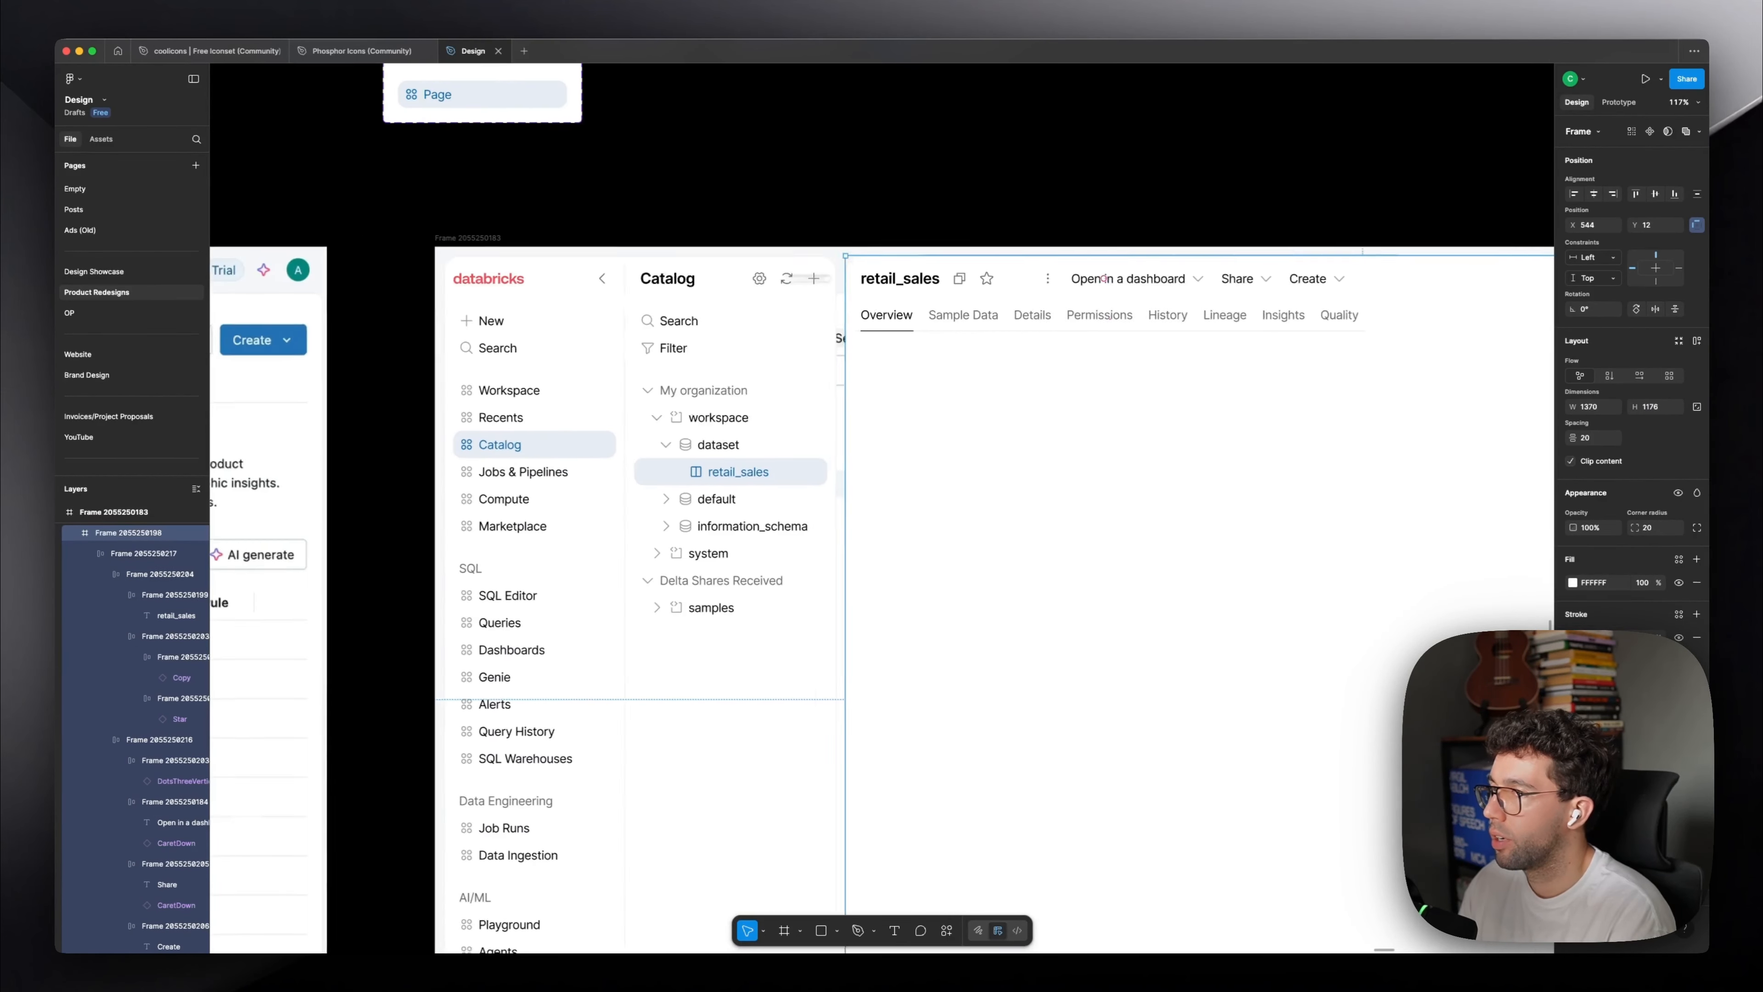
scroll(798, 279, left, 1)
Apply a vertical auto layout to the retail_sales pane with a gap of 20 and padding of 12.
click(709, 287)
double_click(677, 277)
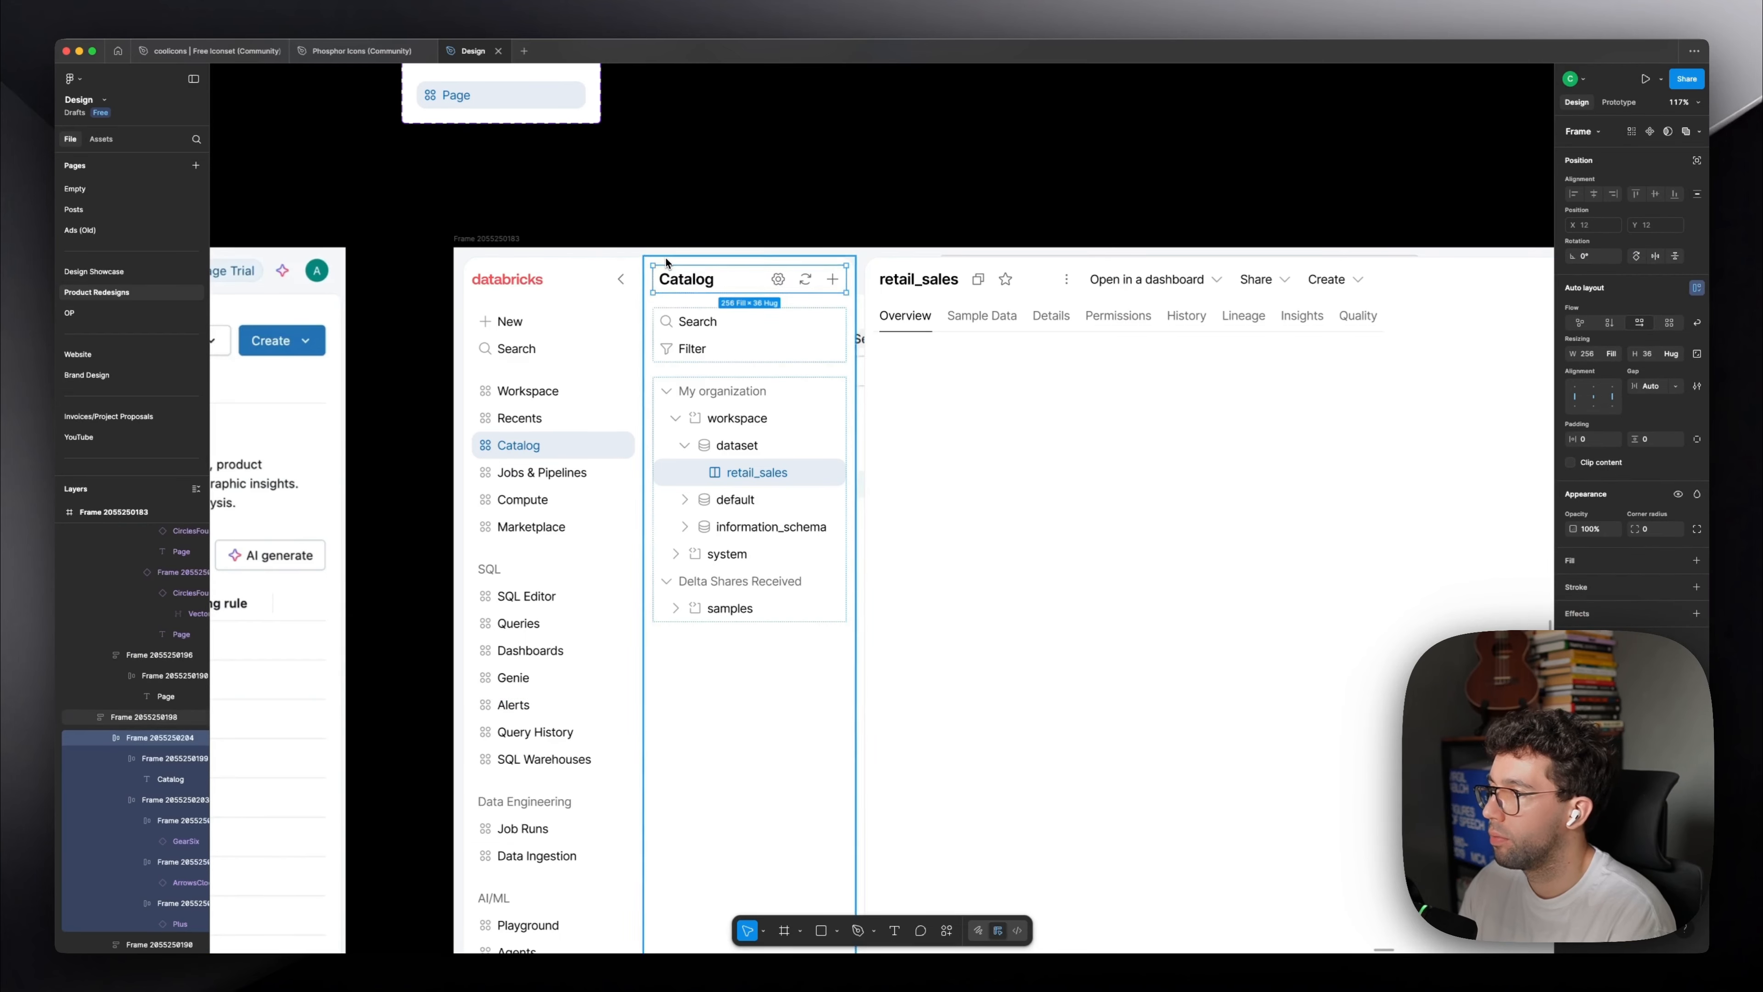
click(965, 294)
scroll(1011, 297, right, 3)
key(shift+a)
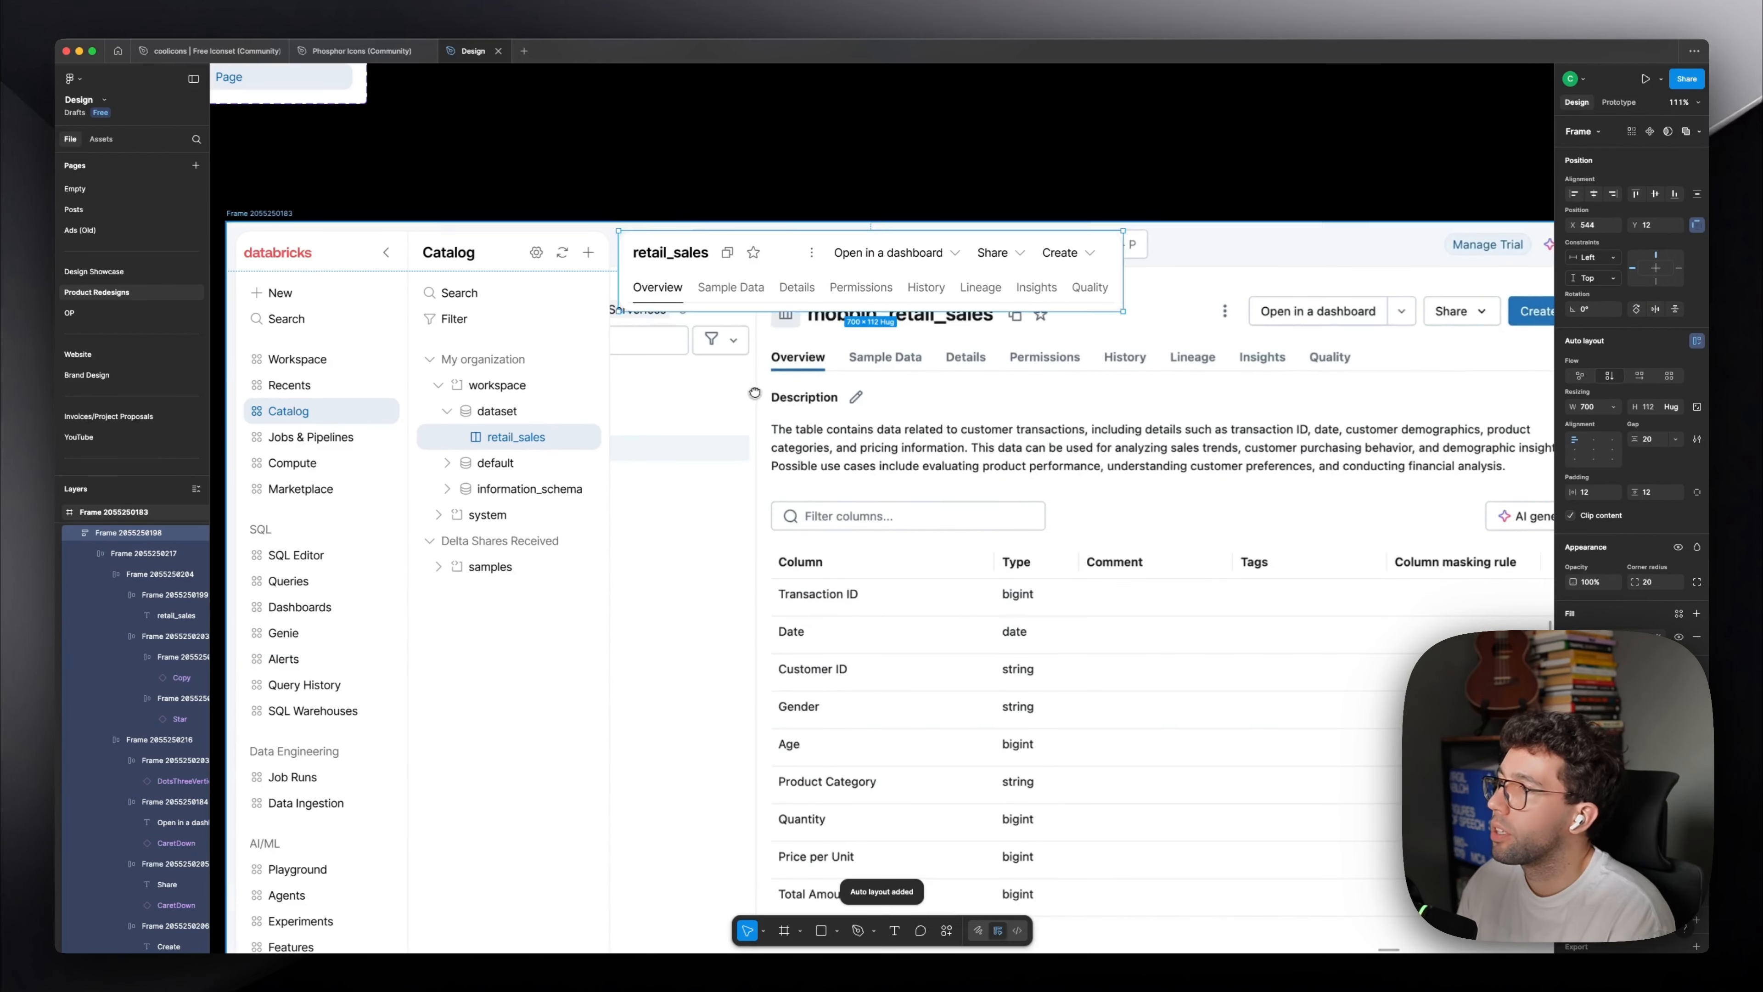
Give the header's Create button a dark blue fill with a white label and caret.
scroll(721, 264, up, 2)
scroll(763, 292, right, 3)
scroll(936, 286, left, 2)
double_click(944, 244)
double_click(944, 244)
double_click(946, 244)
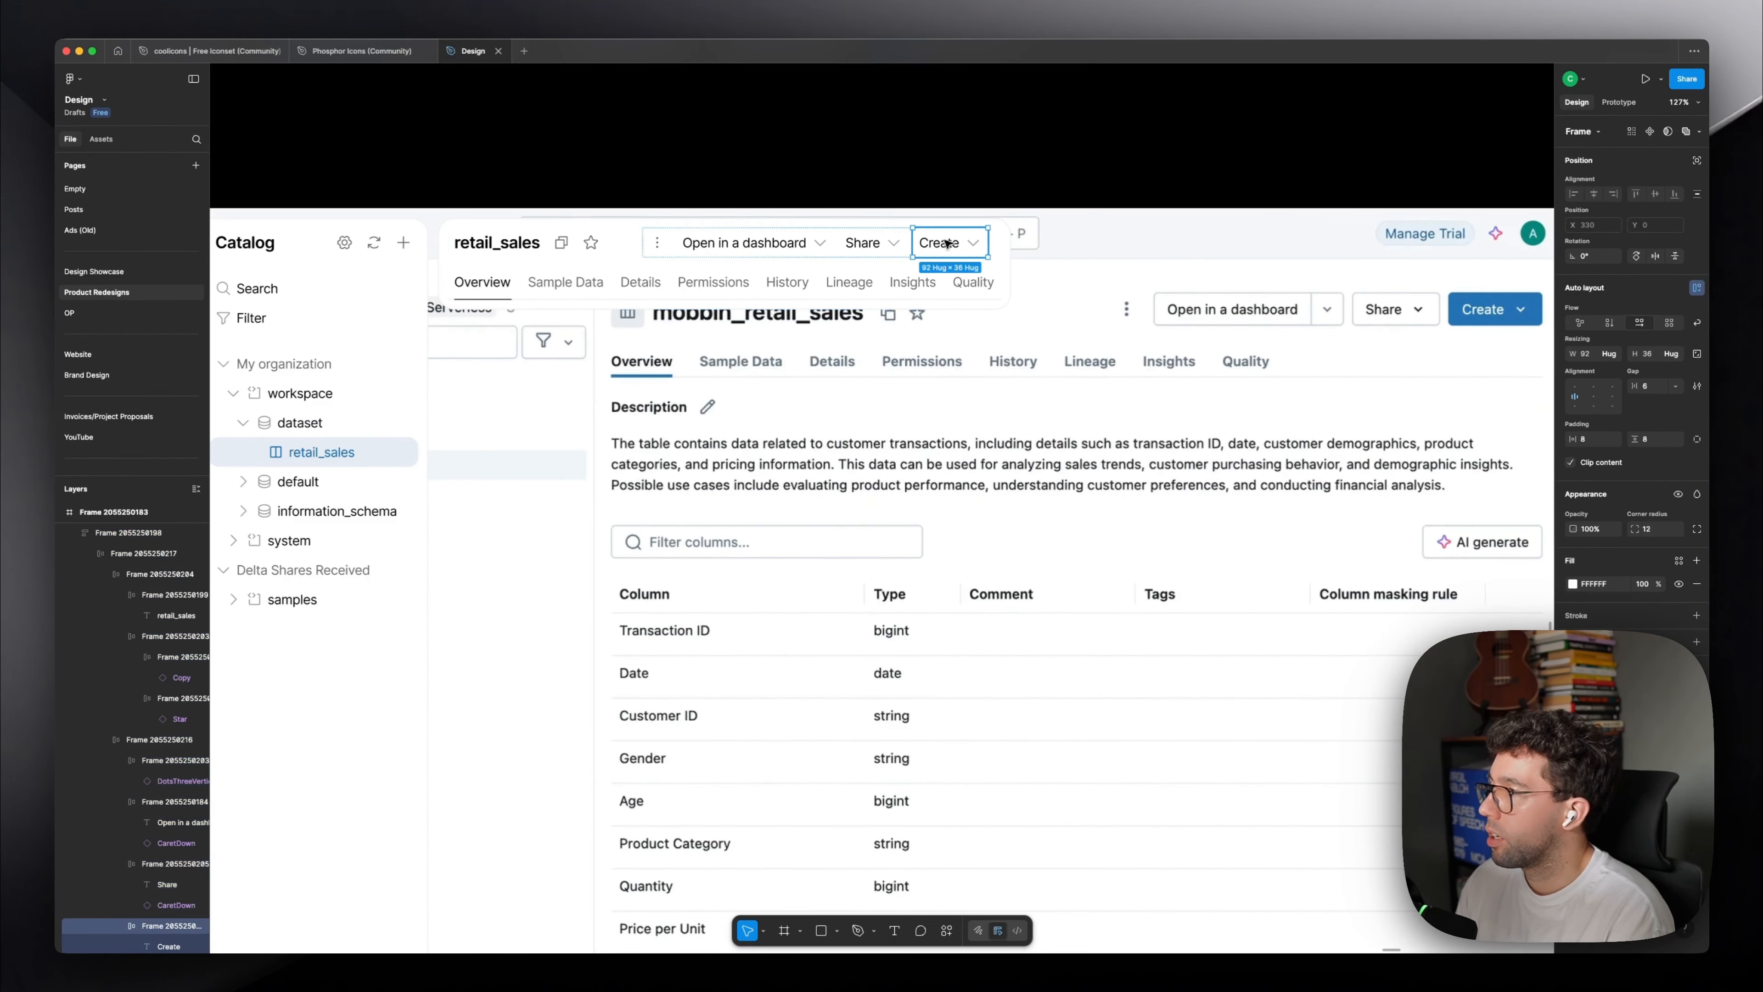
scroll(944, 244, left, 6)
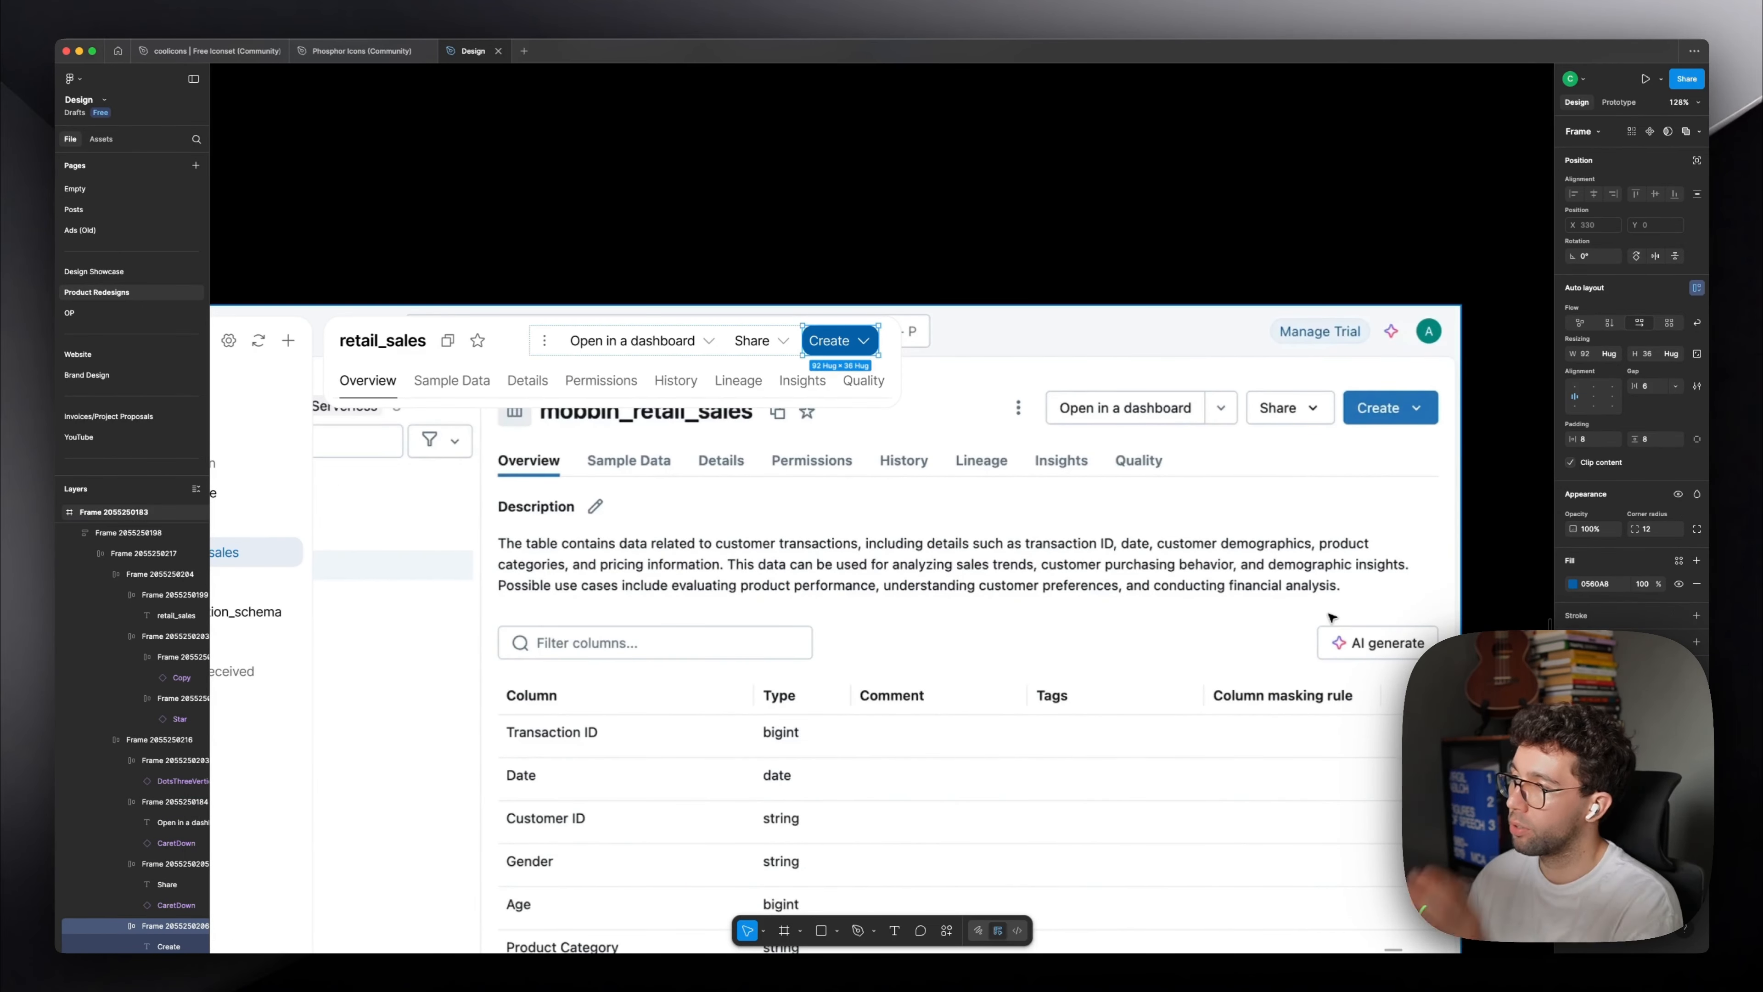
scroll(1263, 607, left, 4)
click(1001, 294)
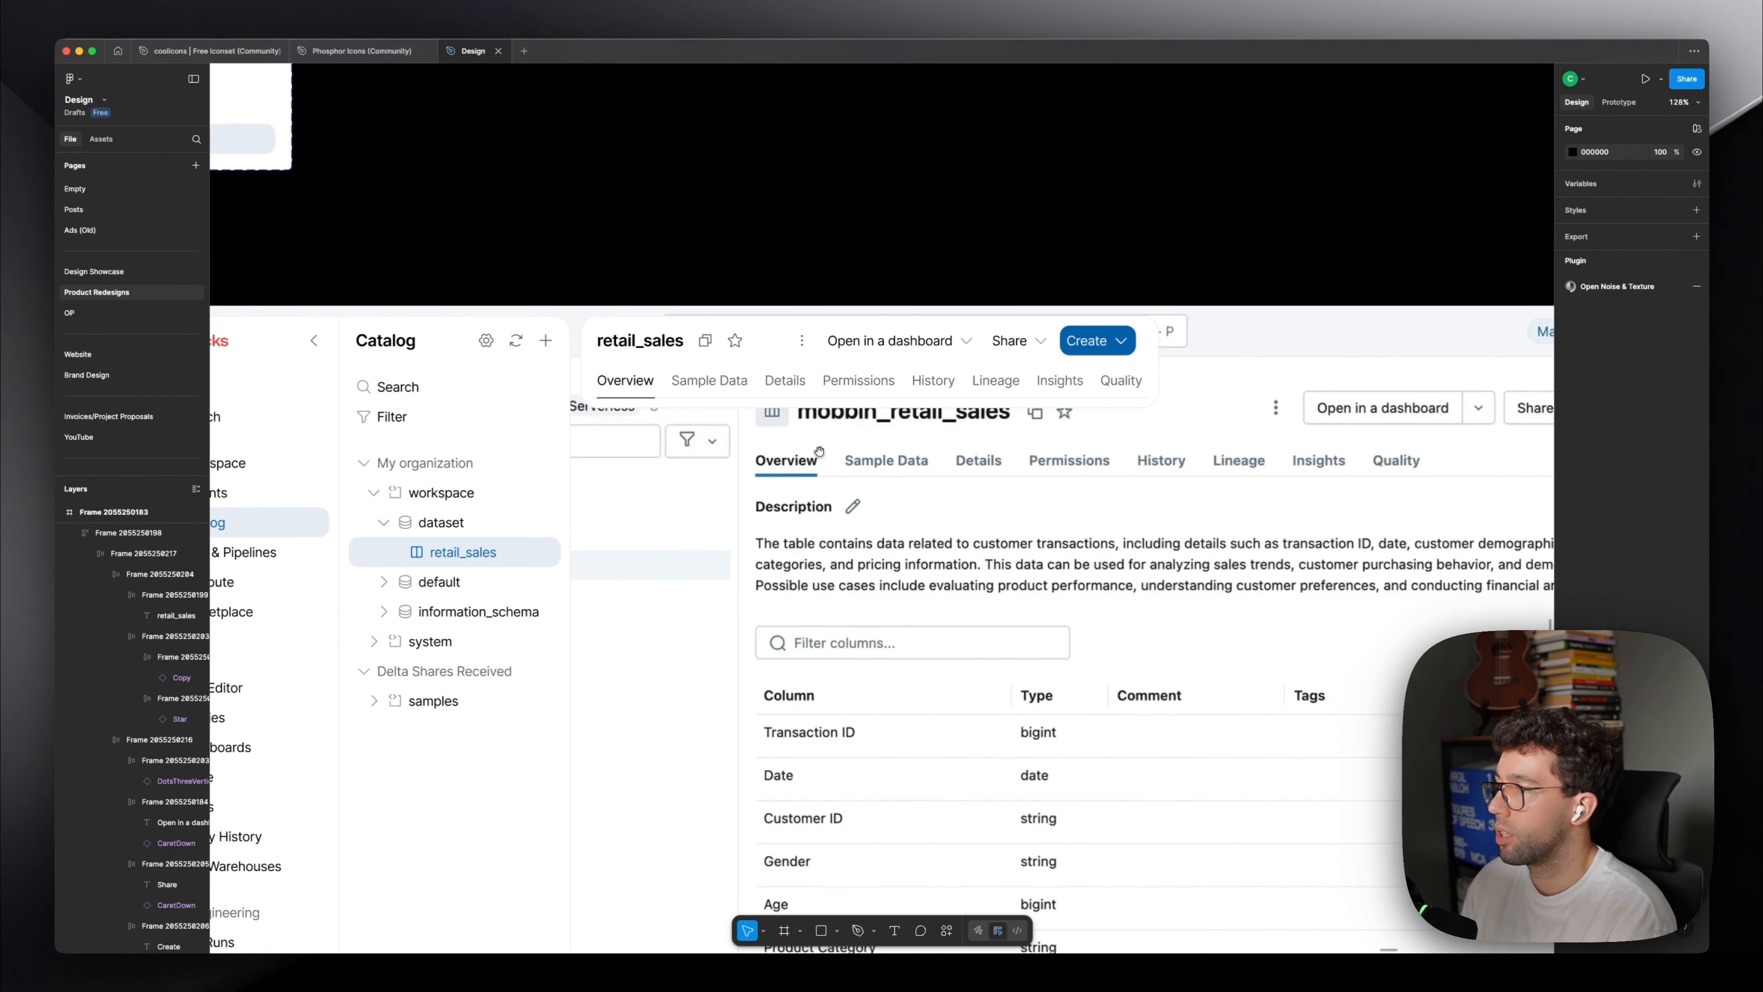
scroll(873, 357, left, 2)
scroll(873, 356, left, 2)
scroll(899, 495, down, 5)
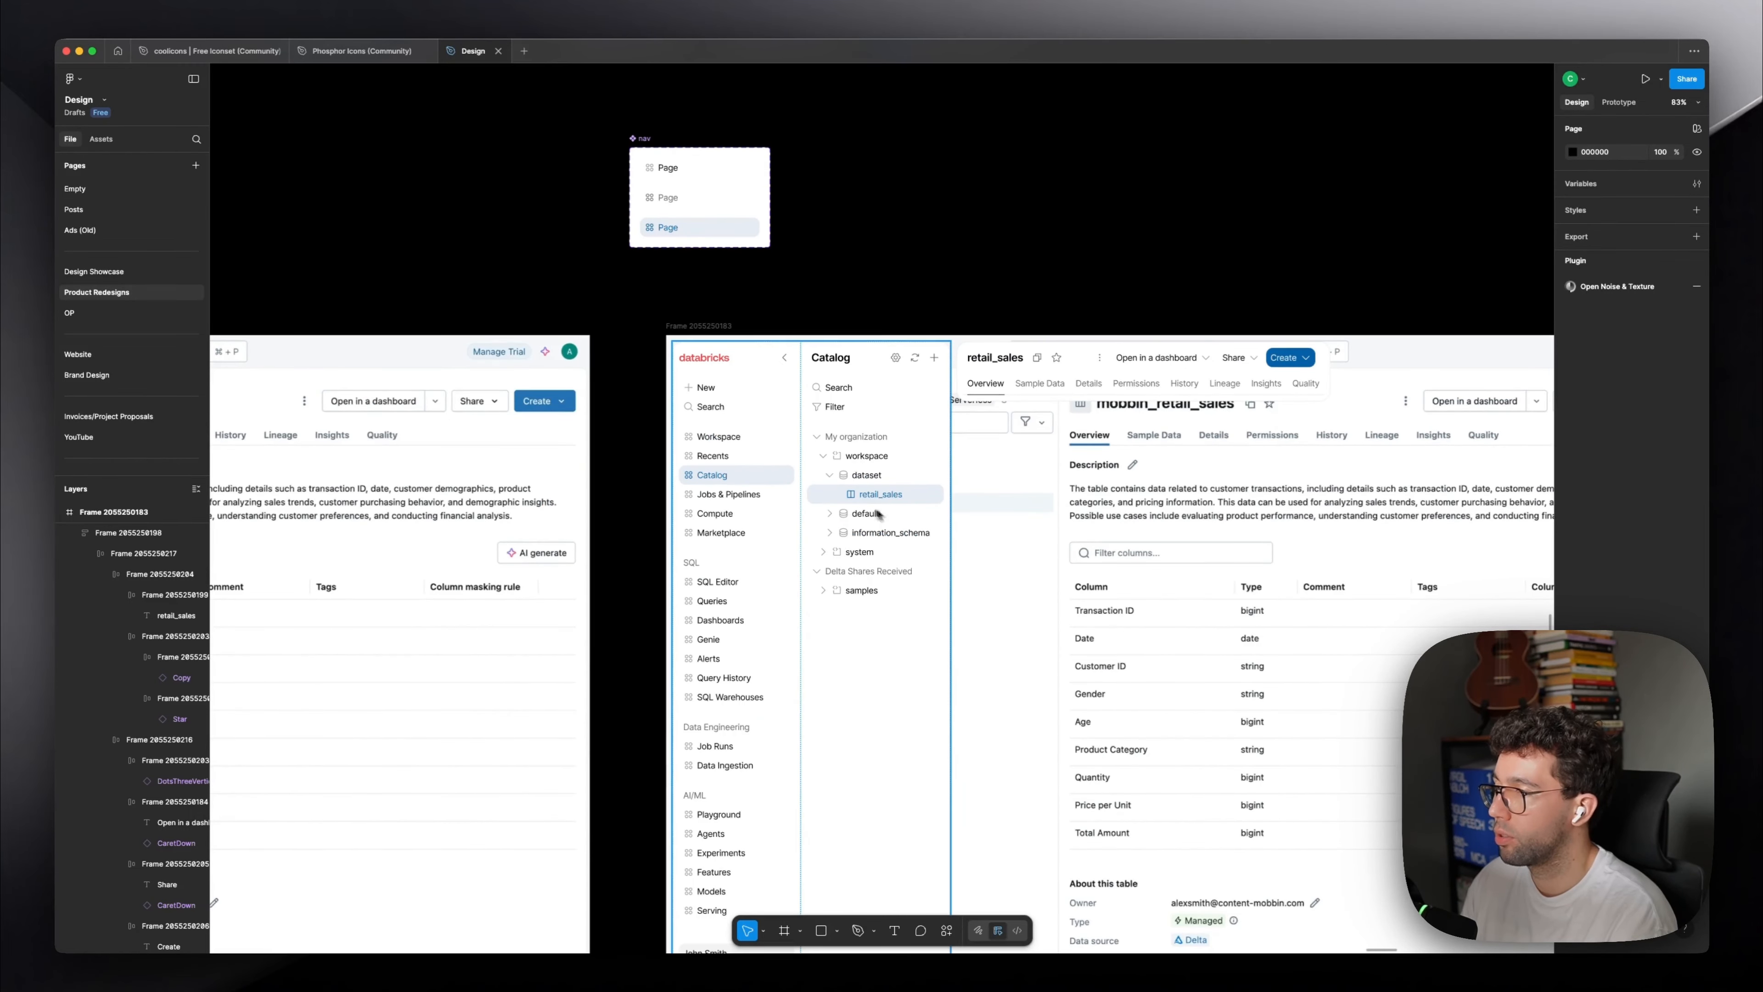
Compare the original page's header with the redesigned one and inspect its Open in a dashboard, Share and Create buttons.
scroll(878, 513, left, 10)
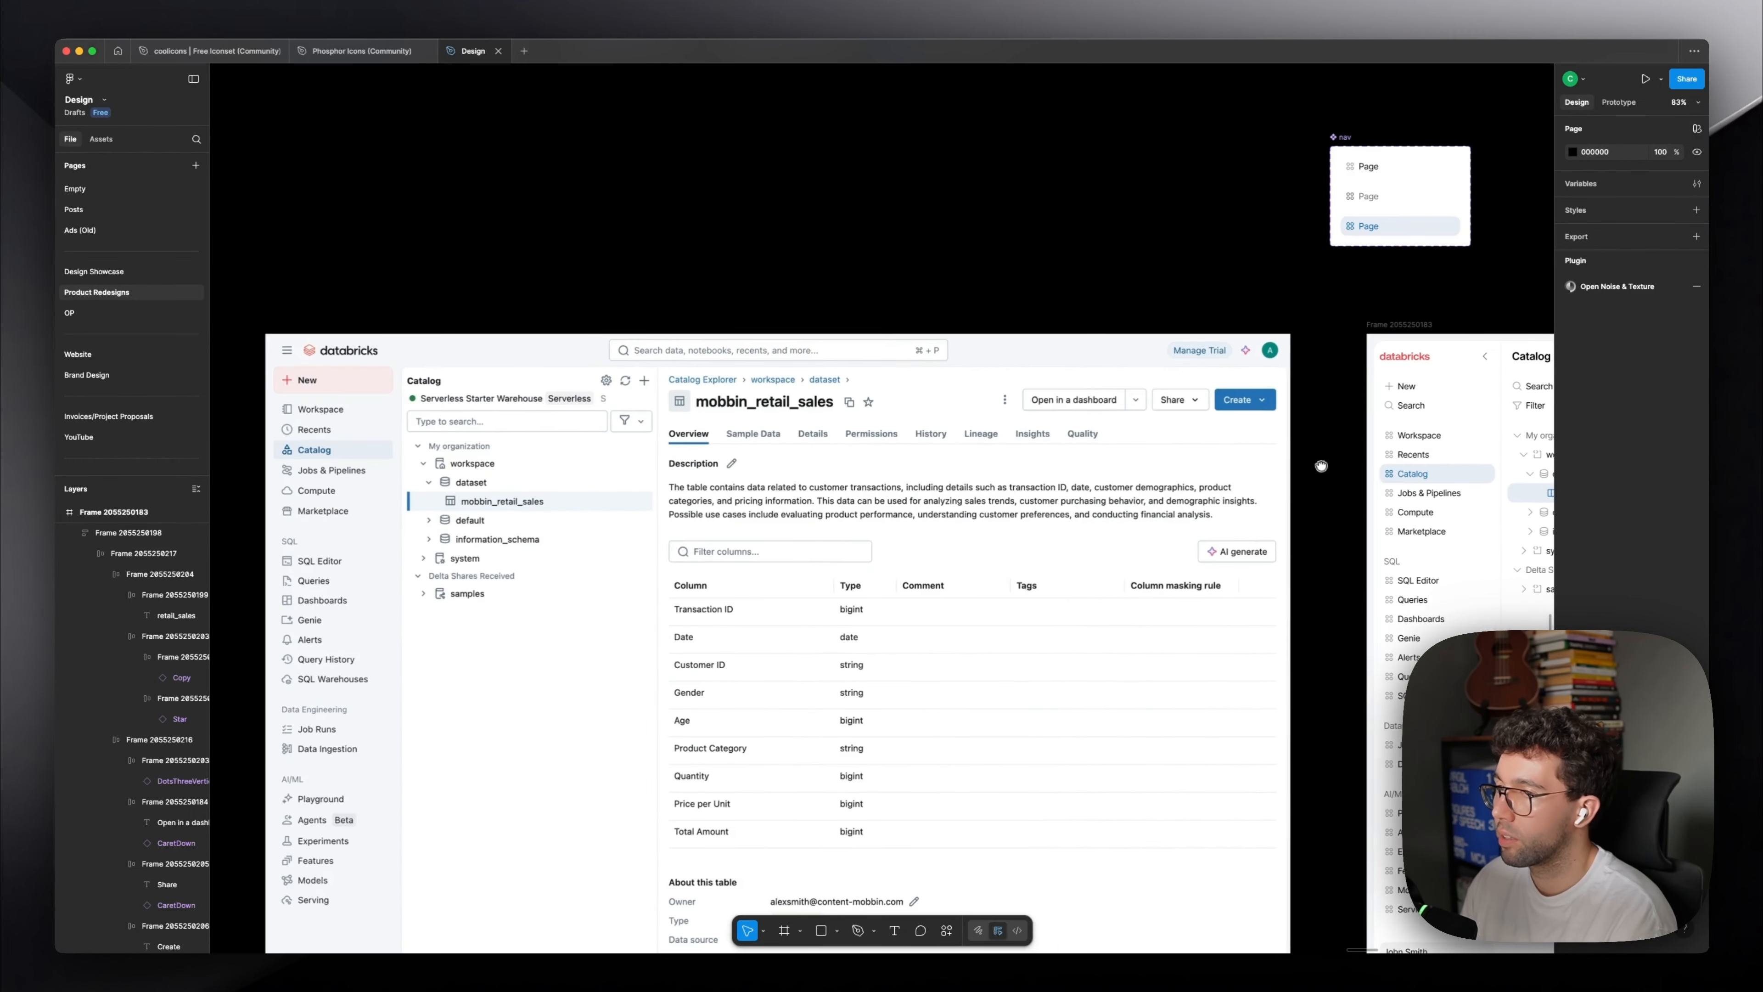
scroll(1111, 313, down, 2)
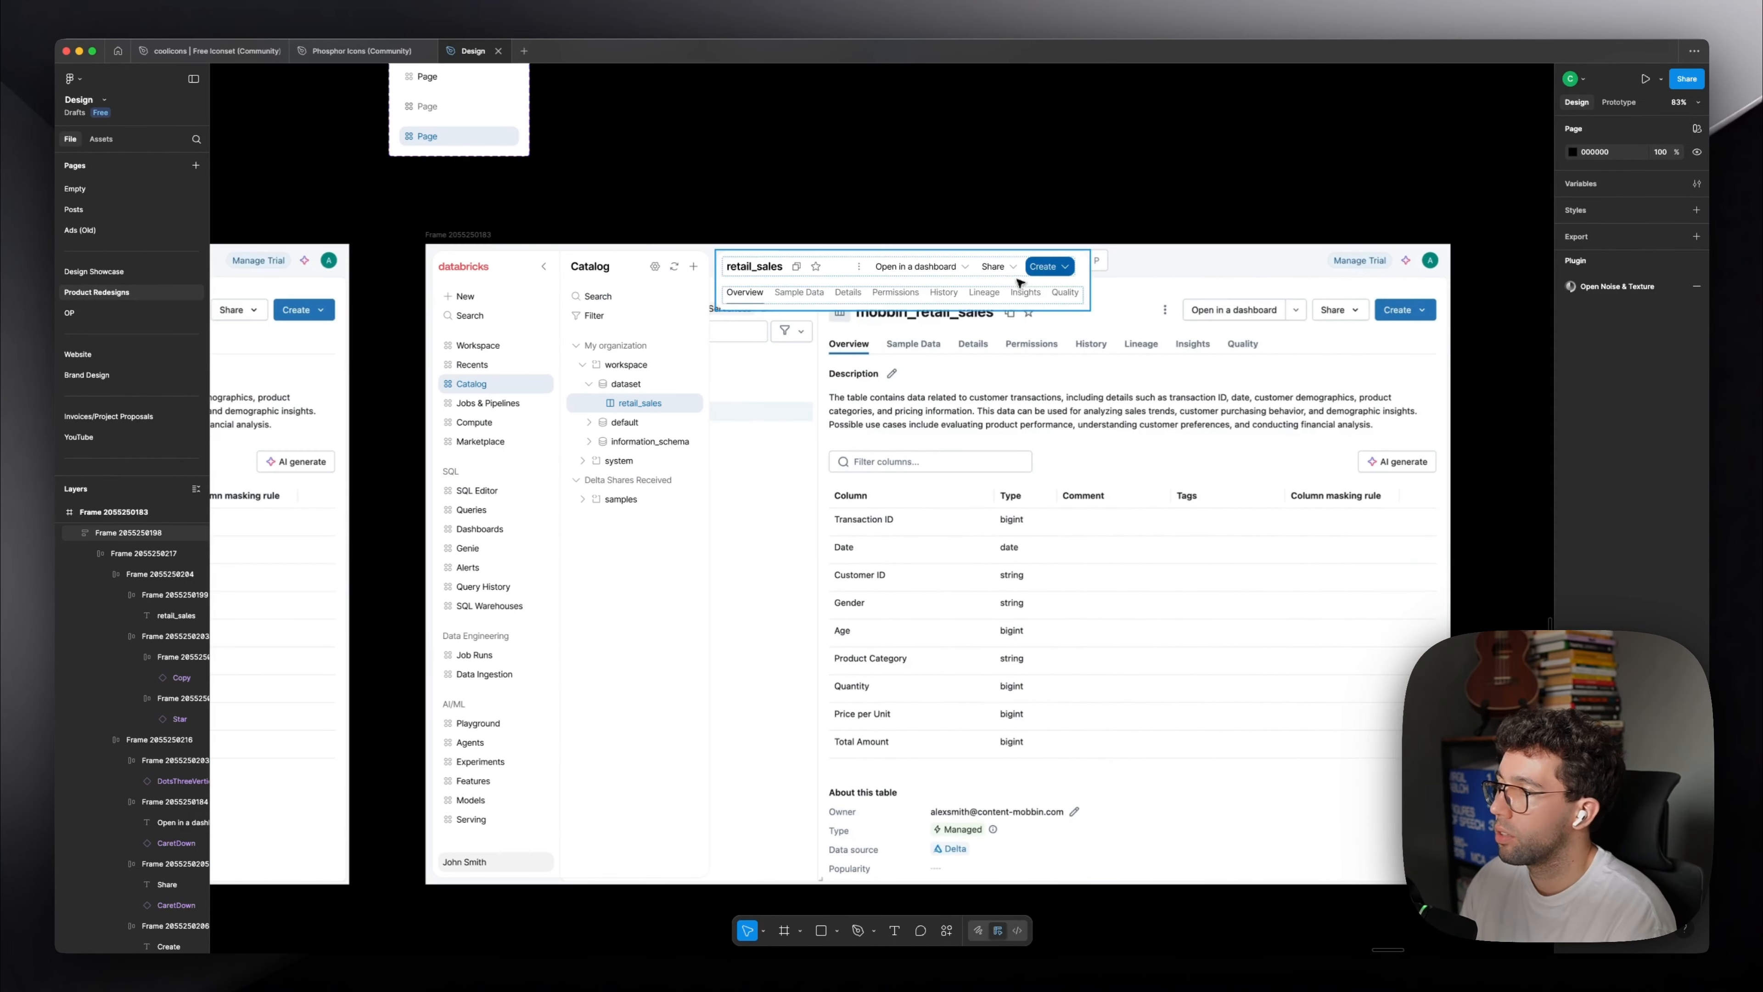
scroll(1062, 272, up, 4)
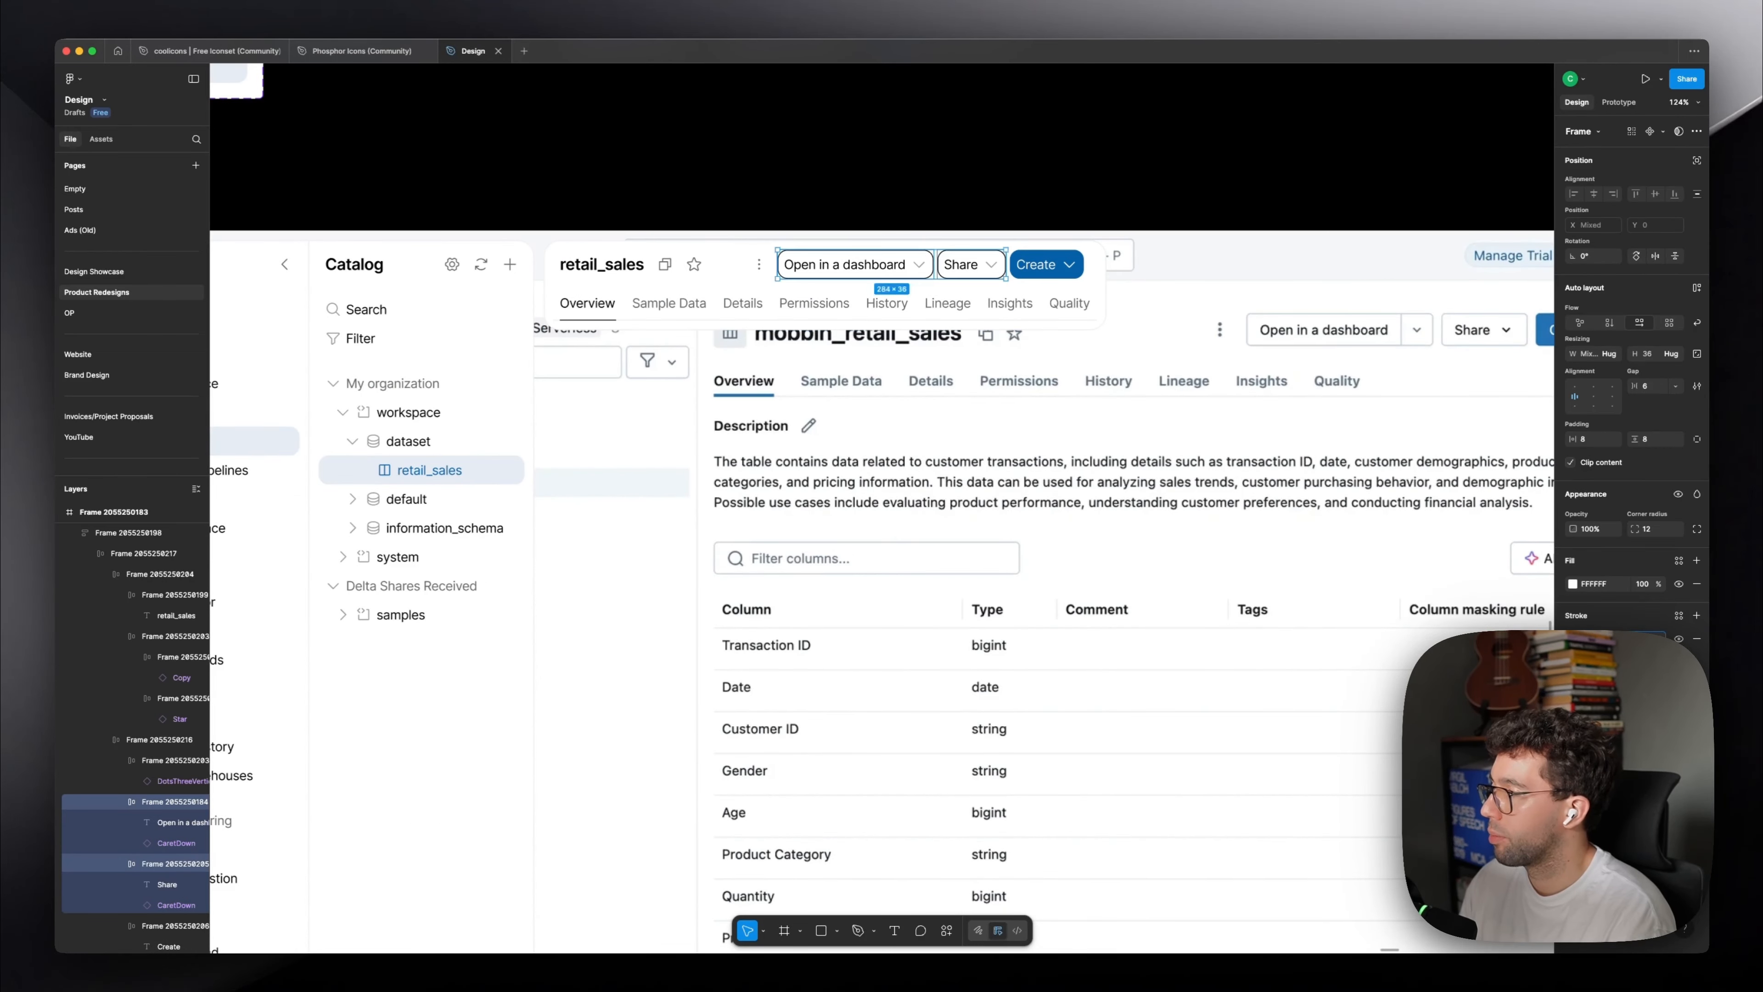
key(Return)
click(858, 156)
scroll(925, 196, up, 1)
super+click(1078, 251)
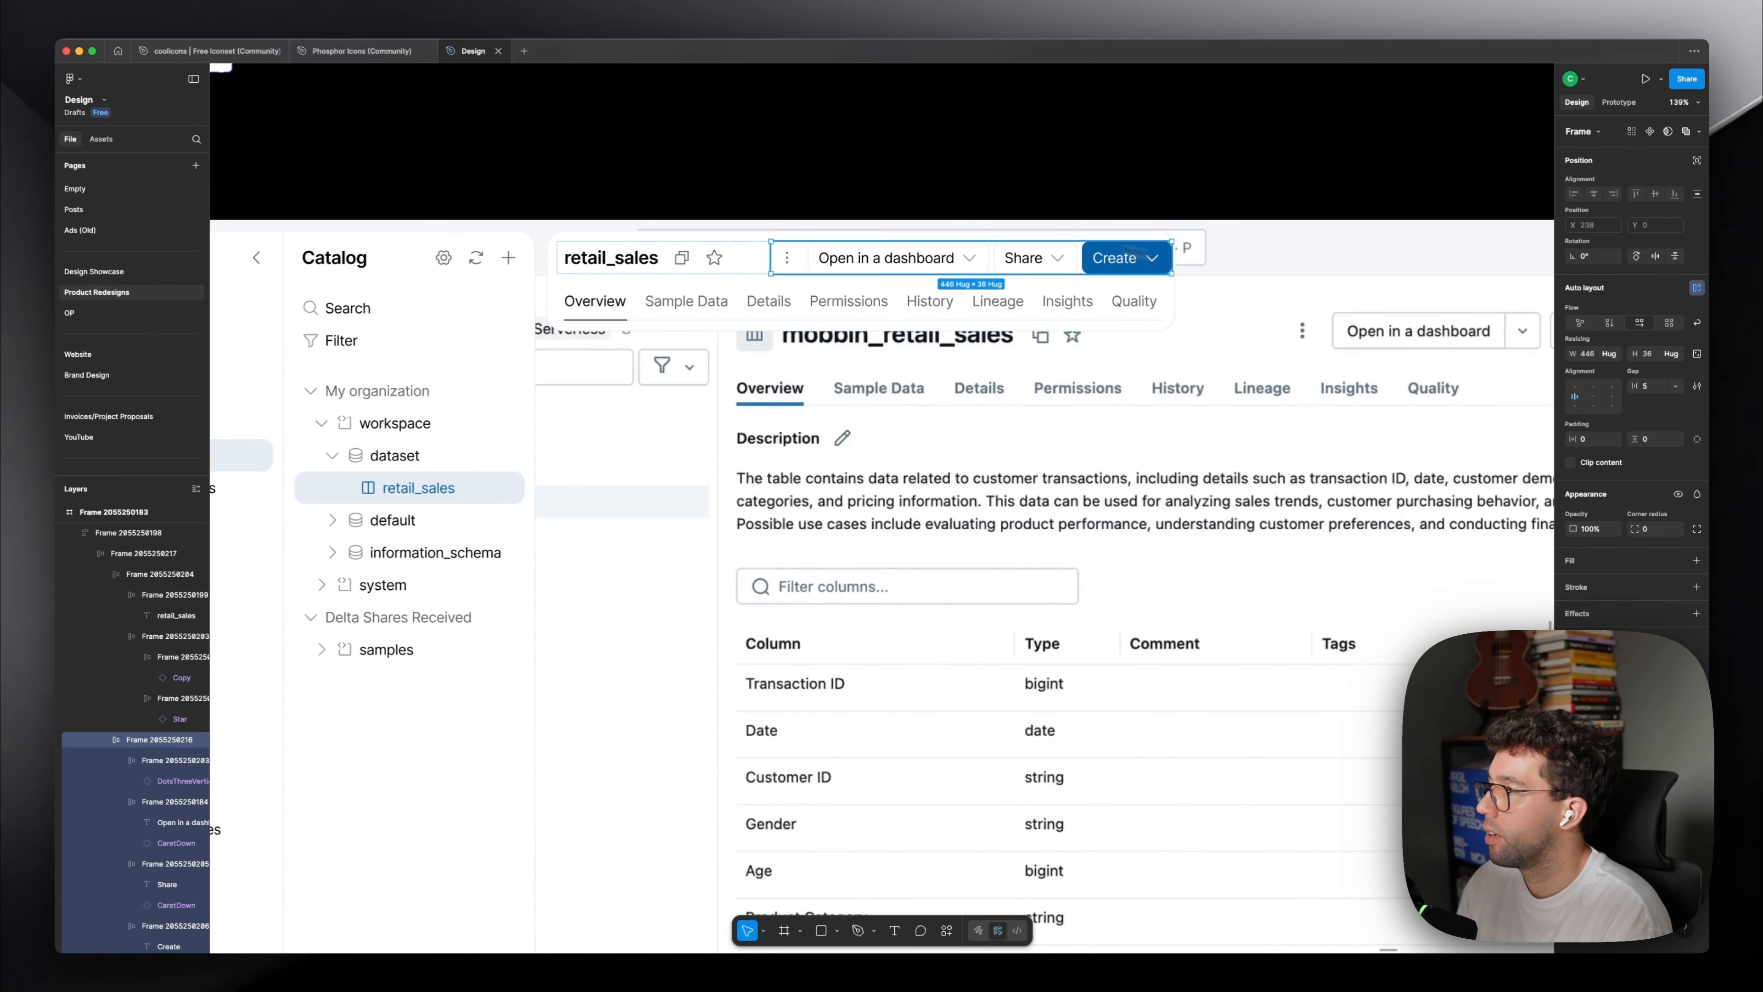
Add a Description section with the table's description paragraph below the tabs, followed by a Filter columns field with a funnel icon.
click(1109, 142)
drag(1189, 173, 1317, 164)
drag(1055, 296, 982, 242)
click(732, 243)
double_click(664, 248)
super+click(647, 244)
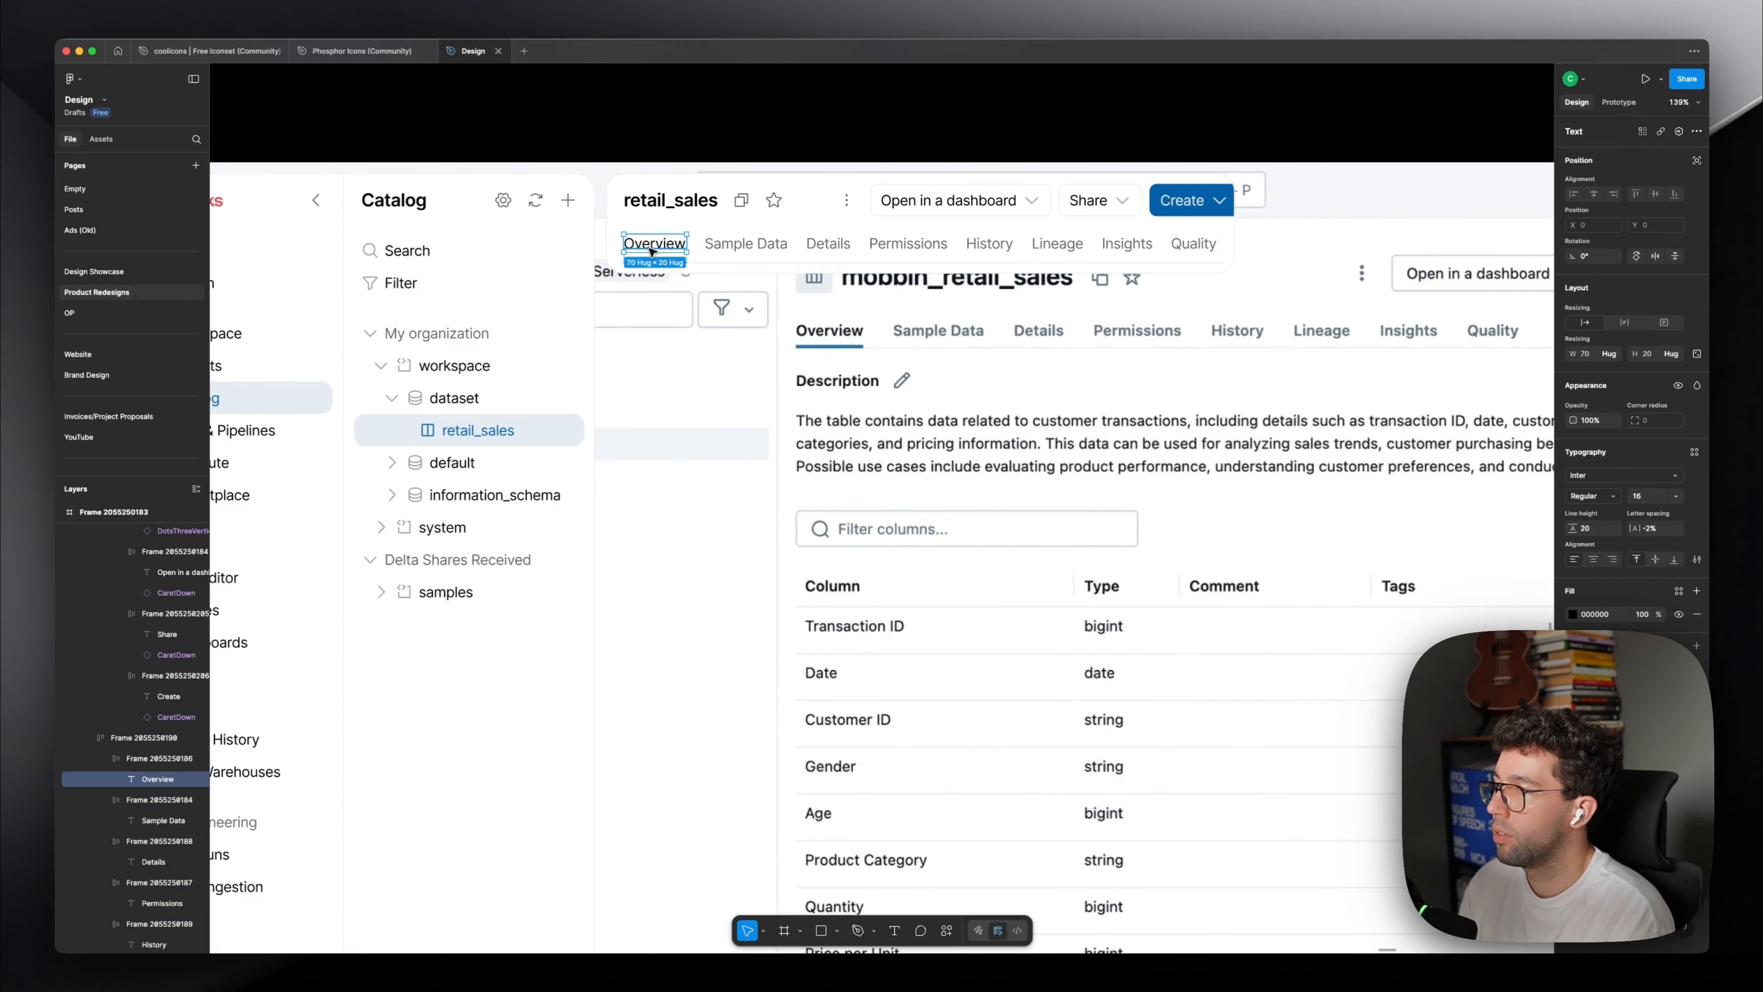
text(te)
text(d to cust)
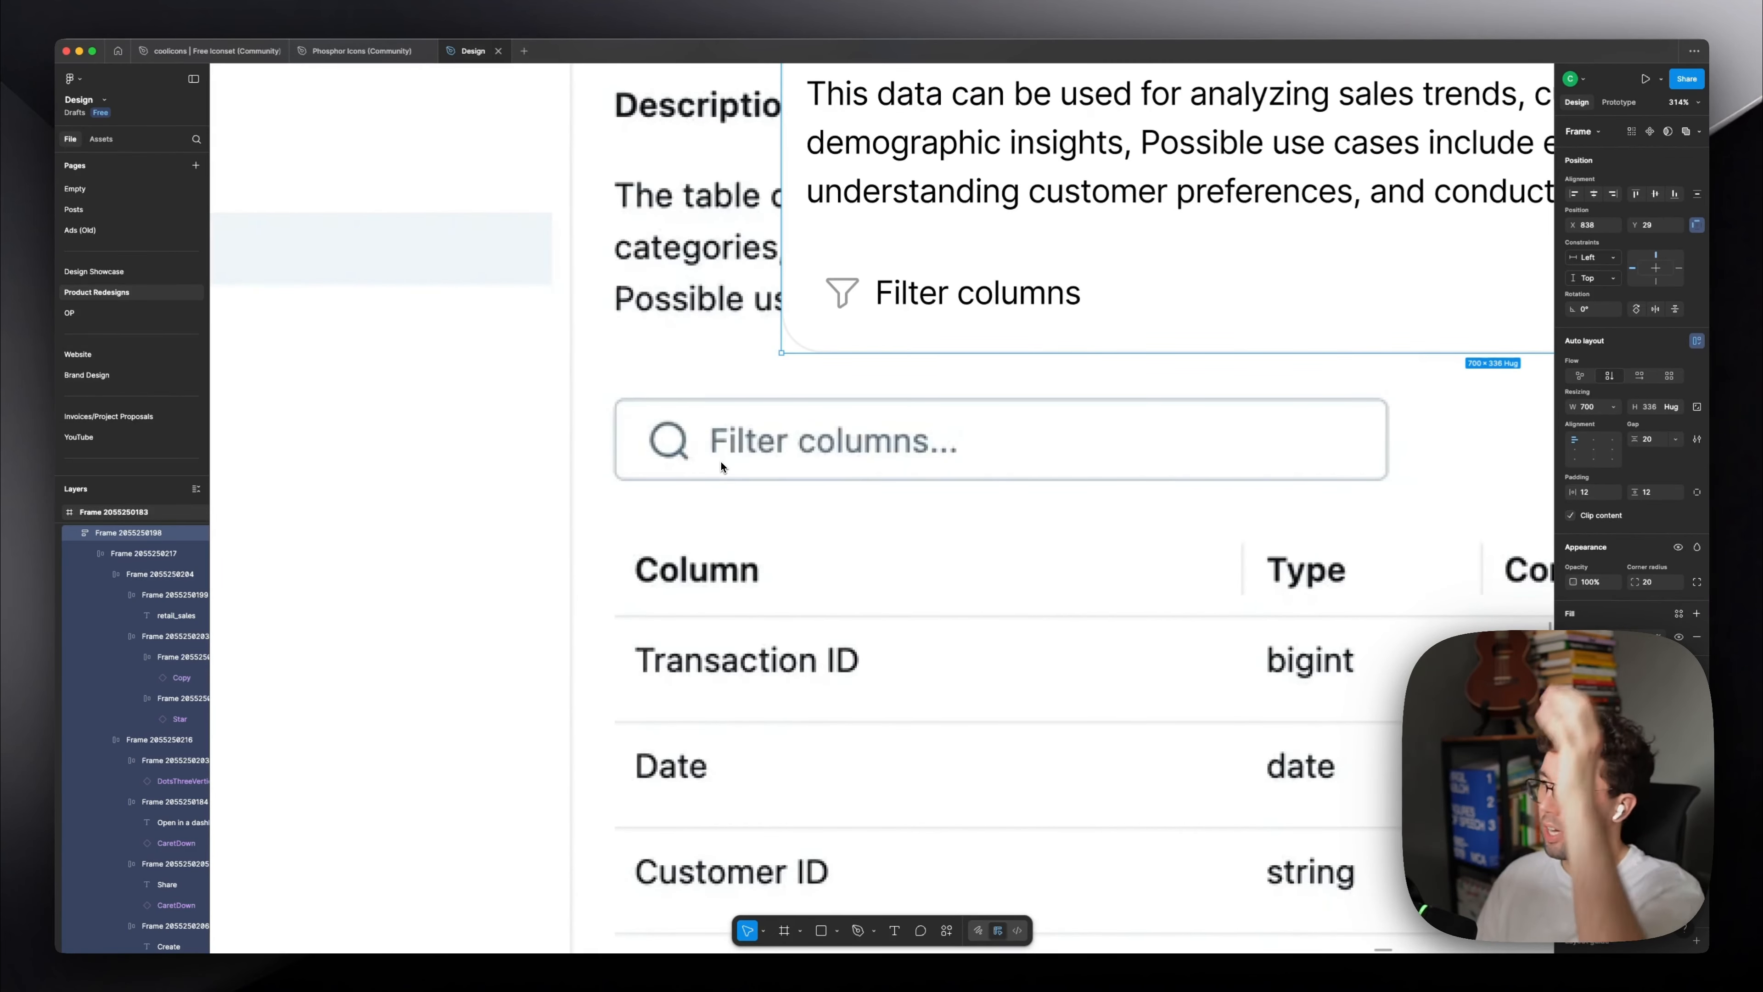
Duplicate the Filter columns field and turn the copy into an AI generate button with a sparkle icon.
scroll(712, 466, down, 5)
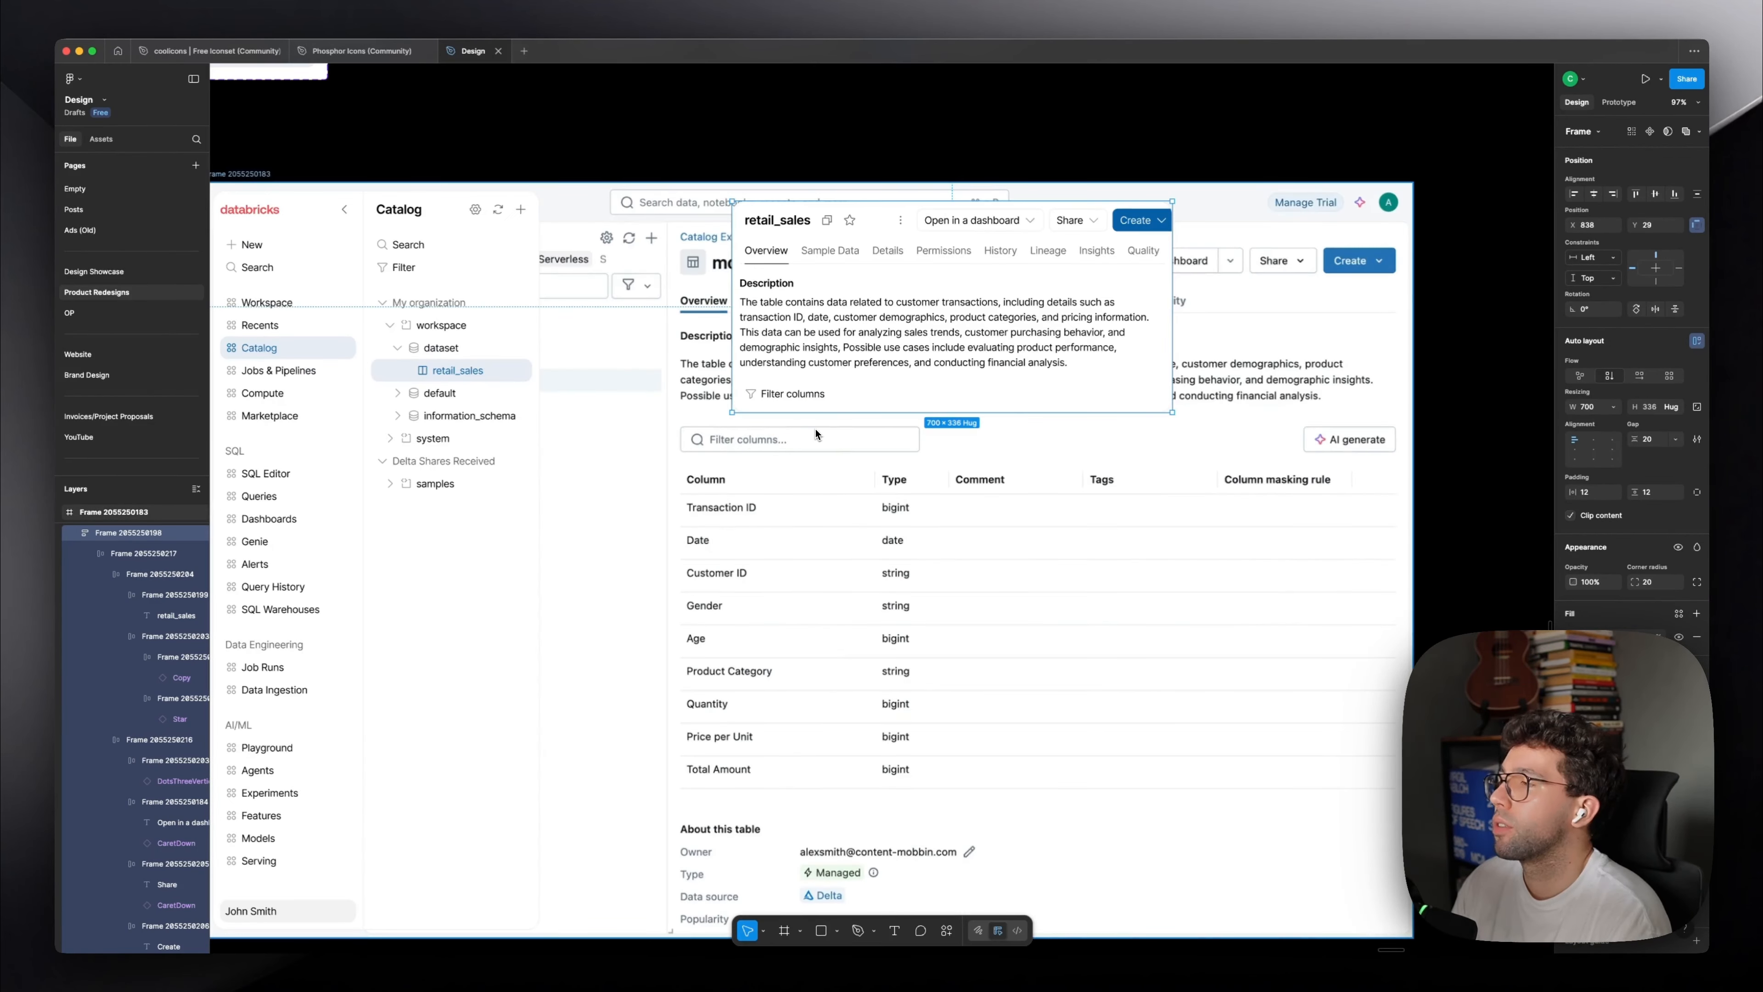
drag(870, 472, 859, 452)
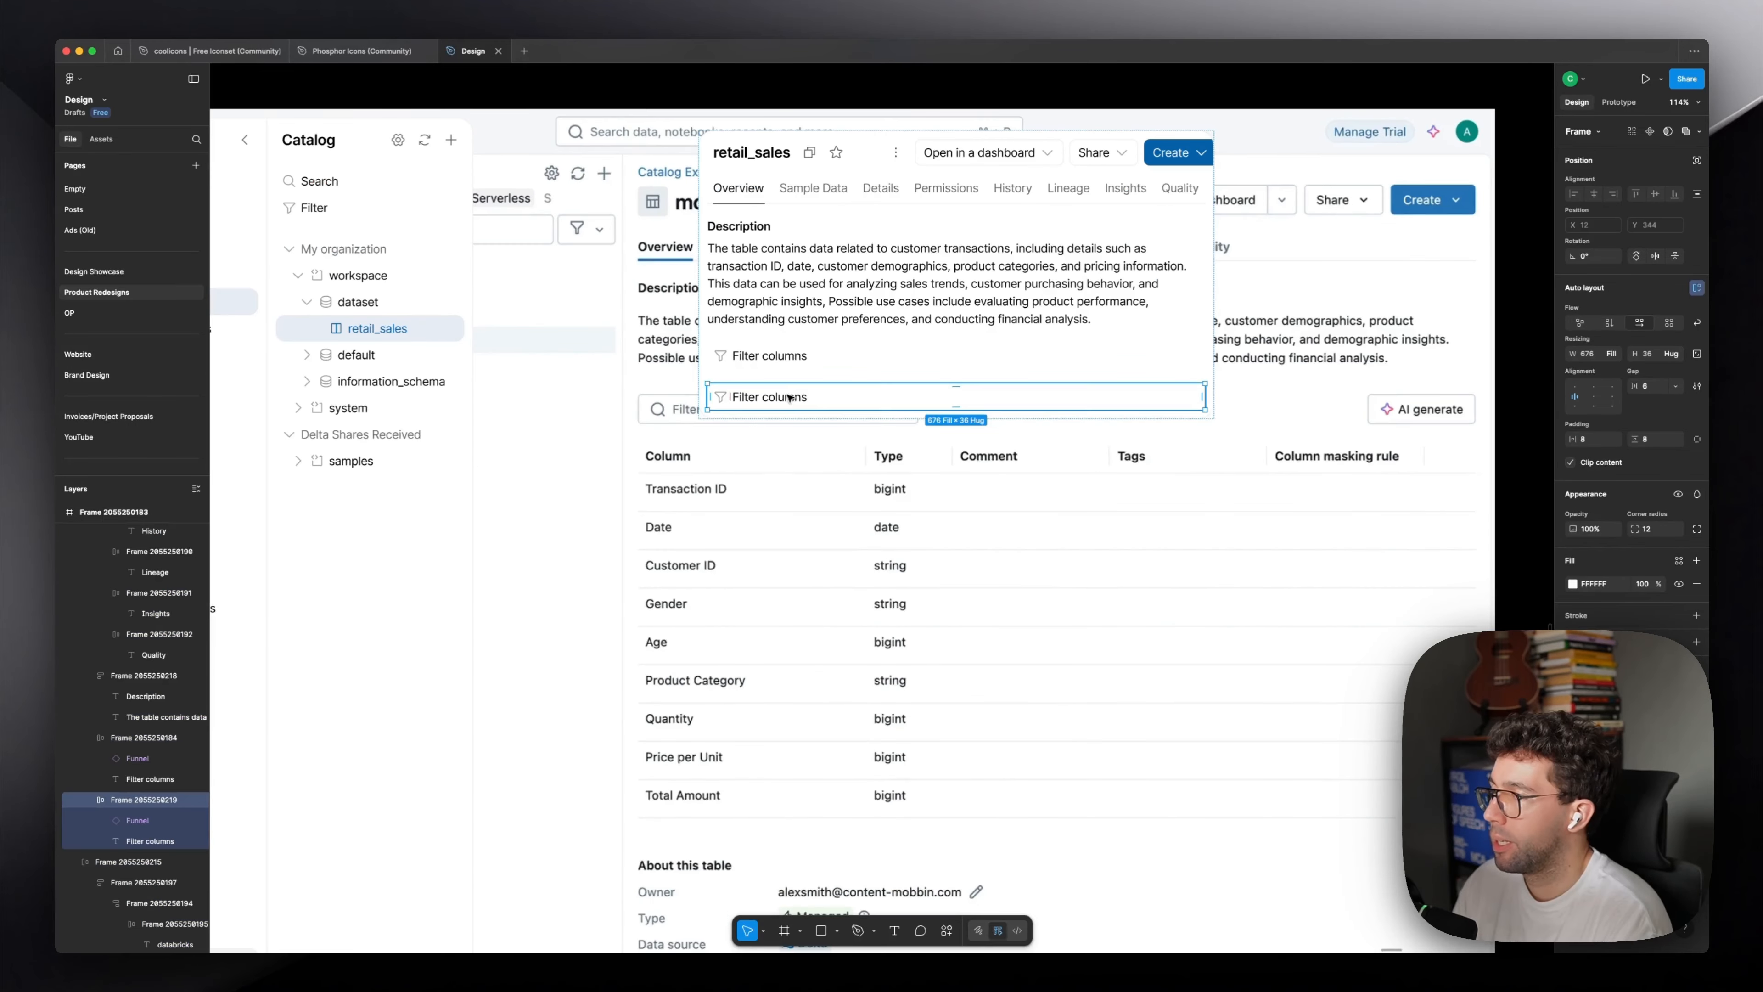
double_click(789, 400)
double_click(788, 400)
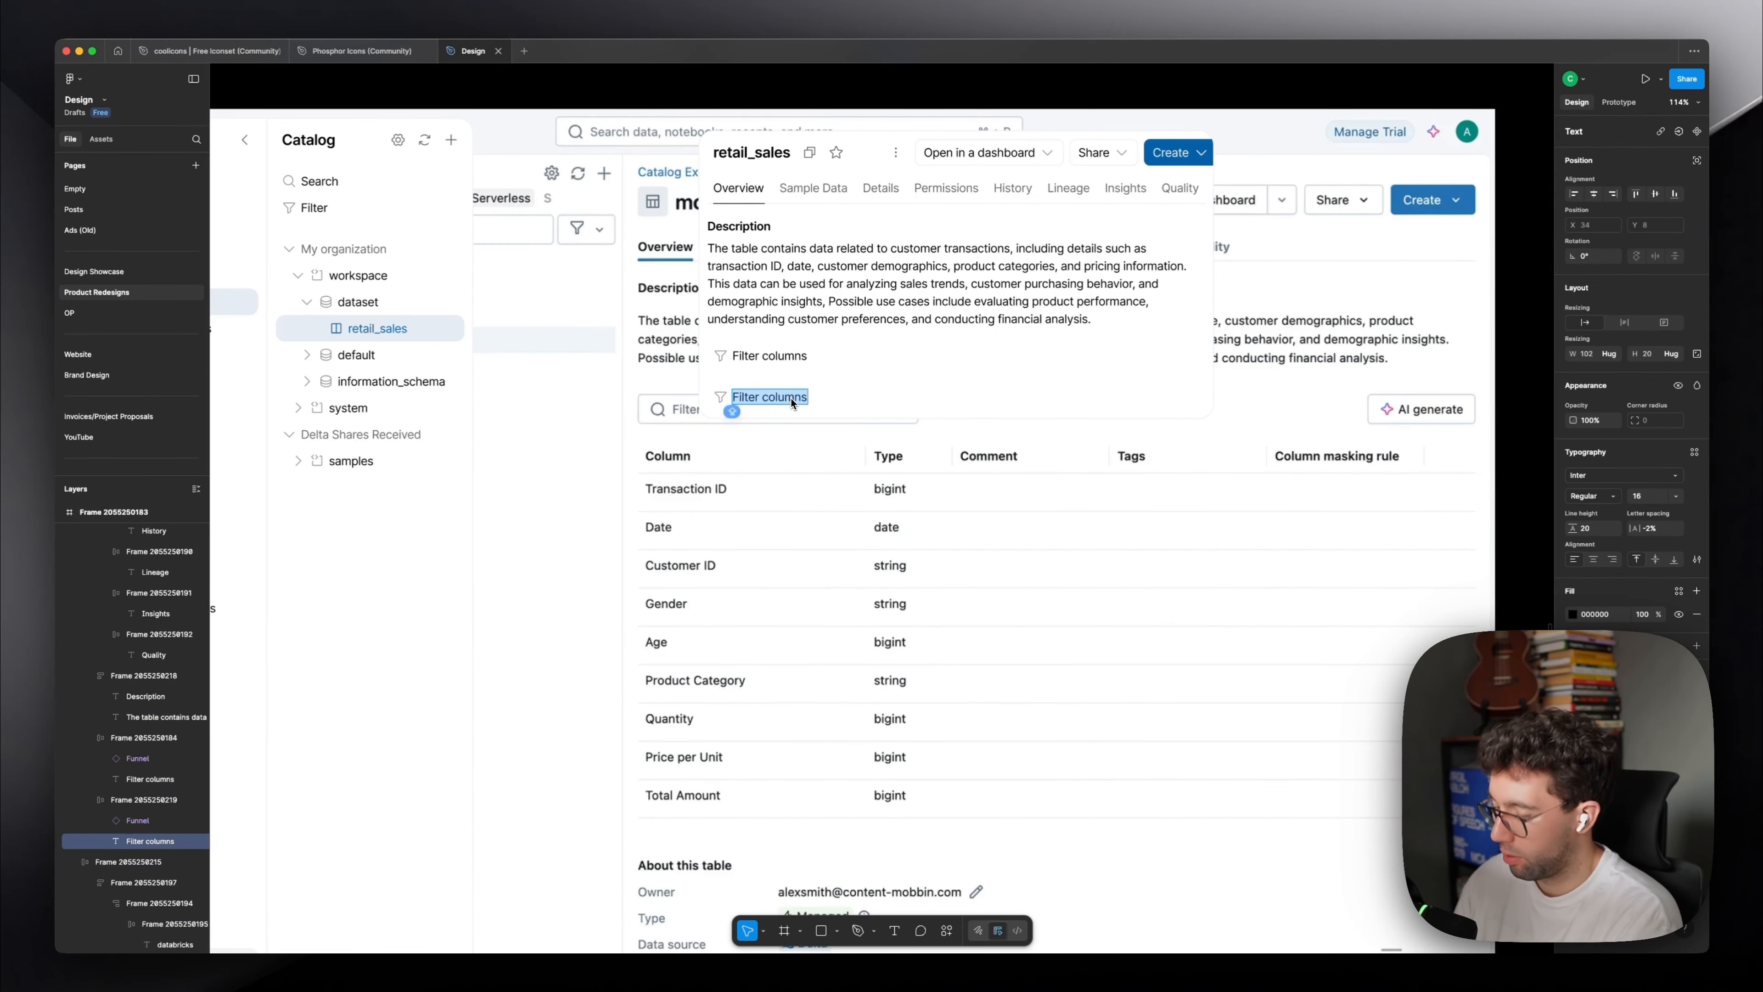
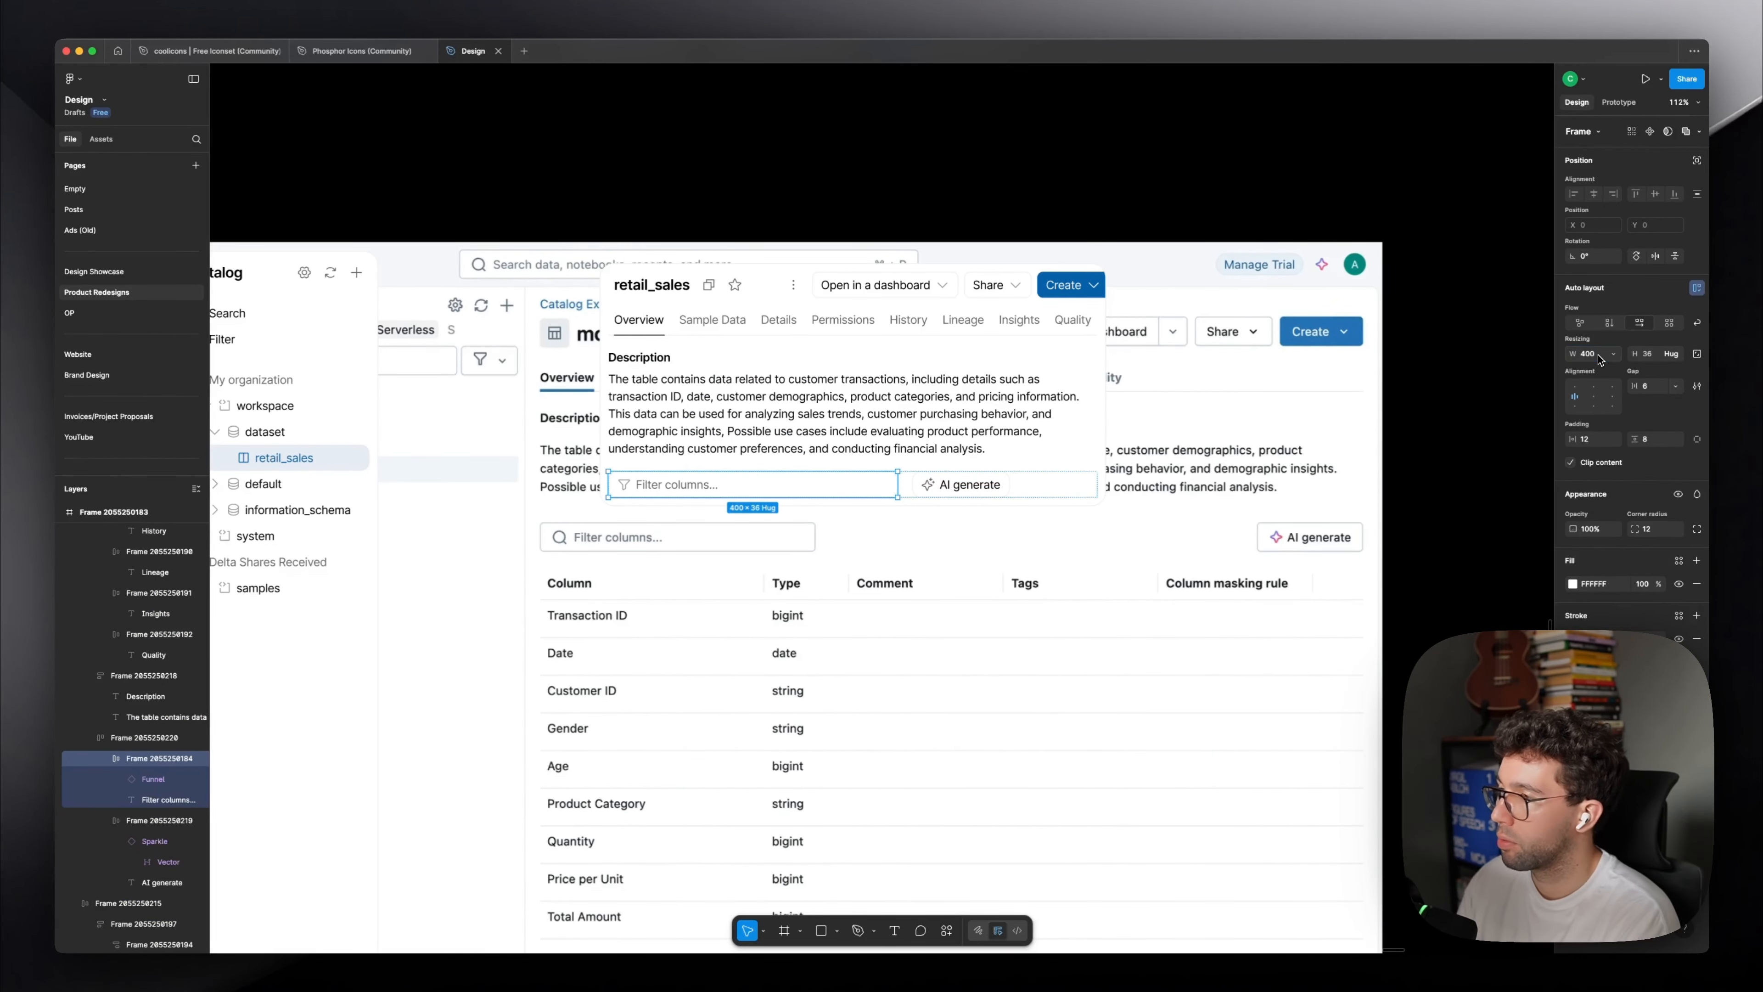
Make the Filter columns field 400 wide and space it and the AI generate button to opposite ends of one row.
click(1039, 484)
double_click(1593, 396)
click(1458, 396)
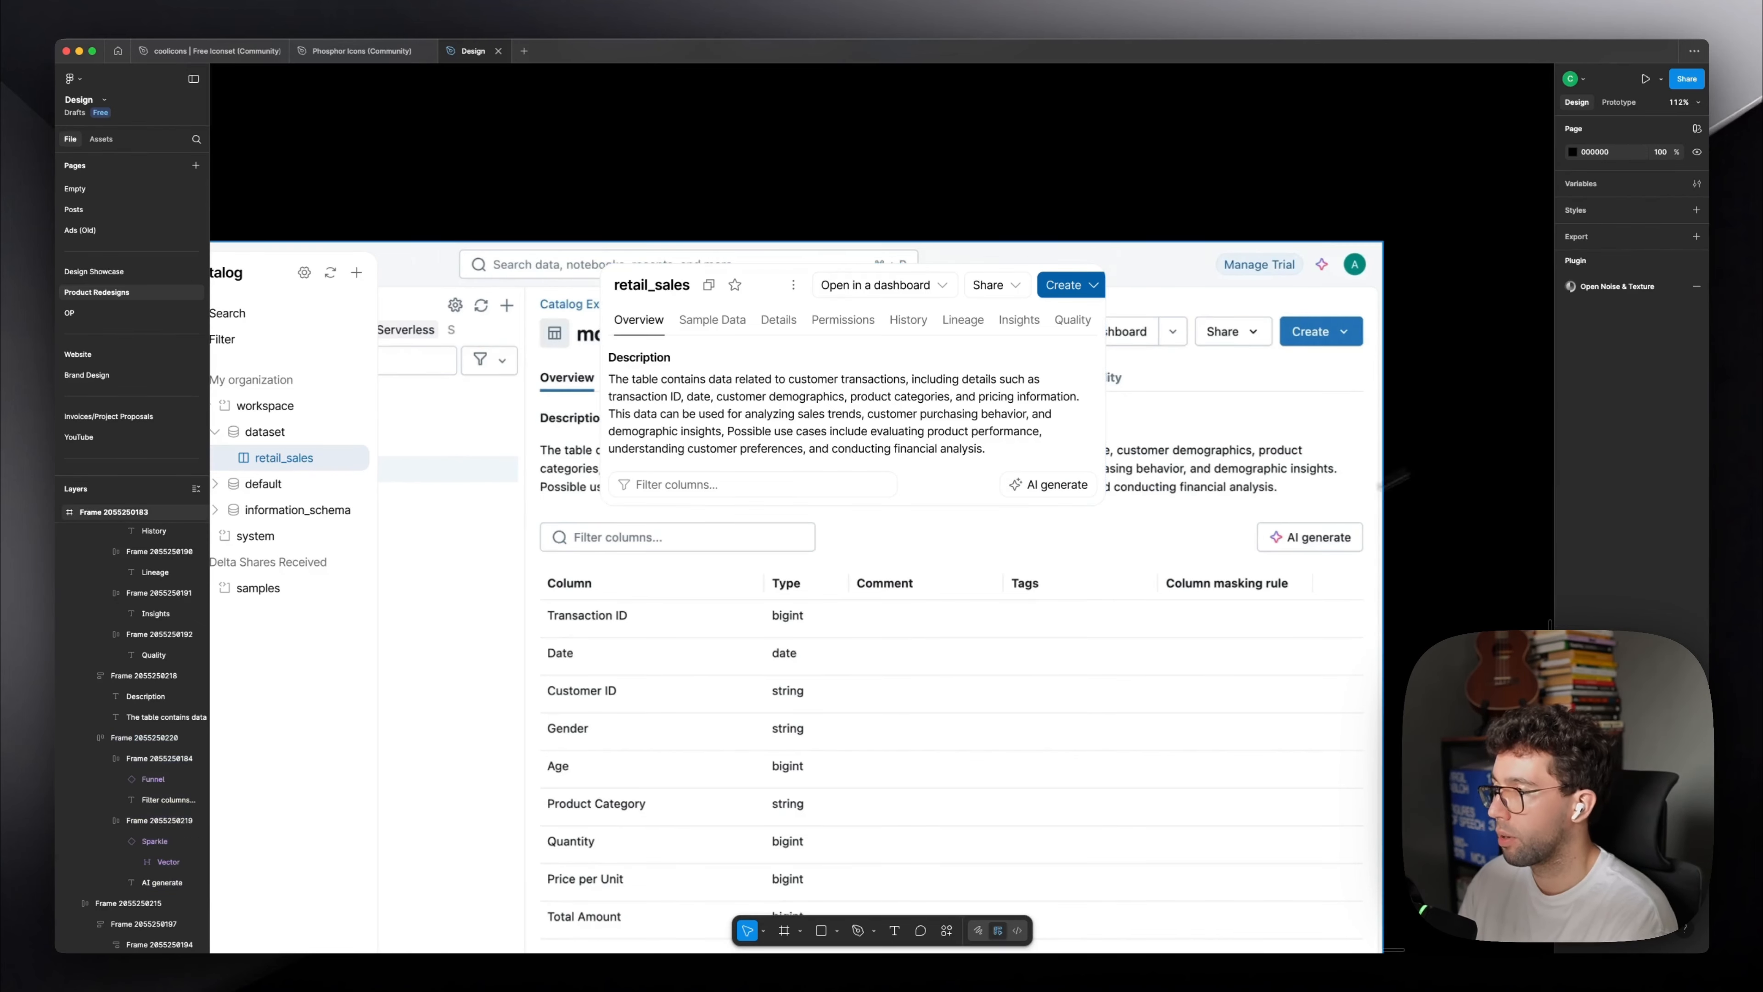
Duplicate the Filter columns field below its row and turn the copy into a Column header cell without an icon.
scroll(1049, 372, down, 4)
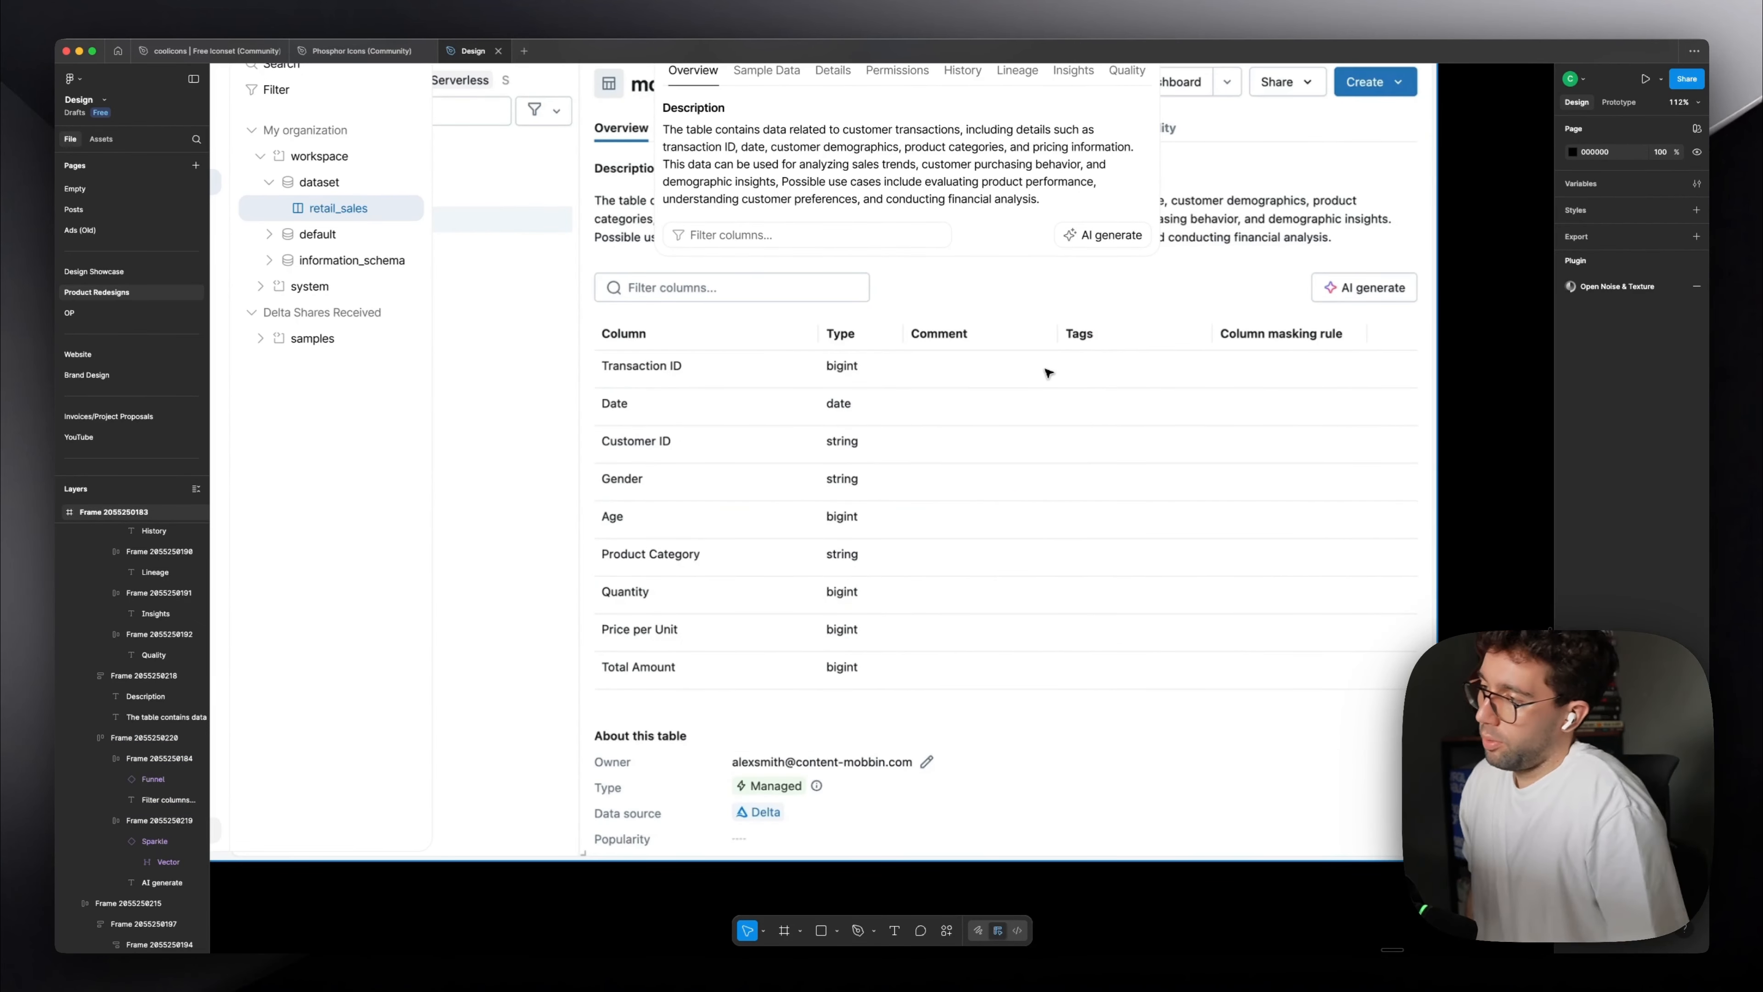
drag(759, 236, 743, 288)
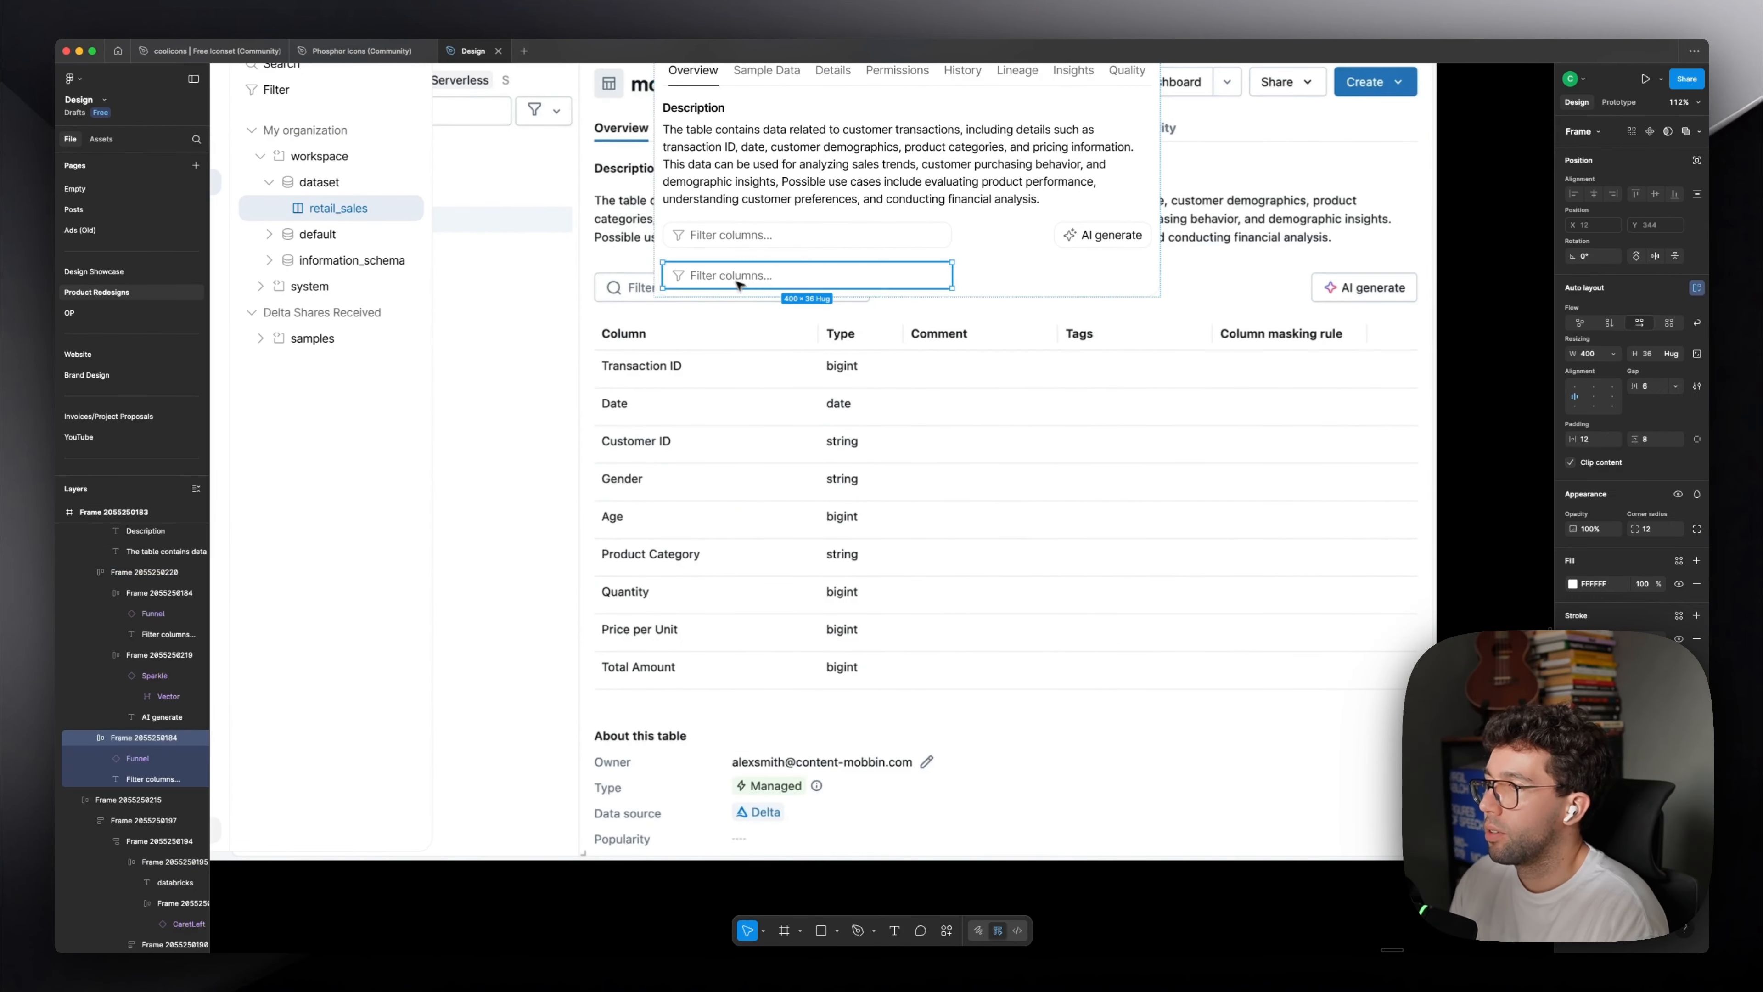
double_click(735, 283)
text(Col)
key(Escape)
key(Escape)
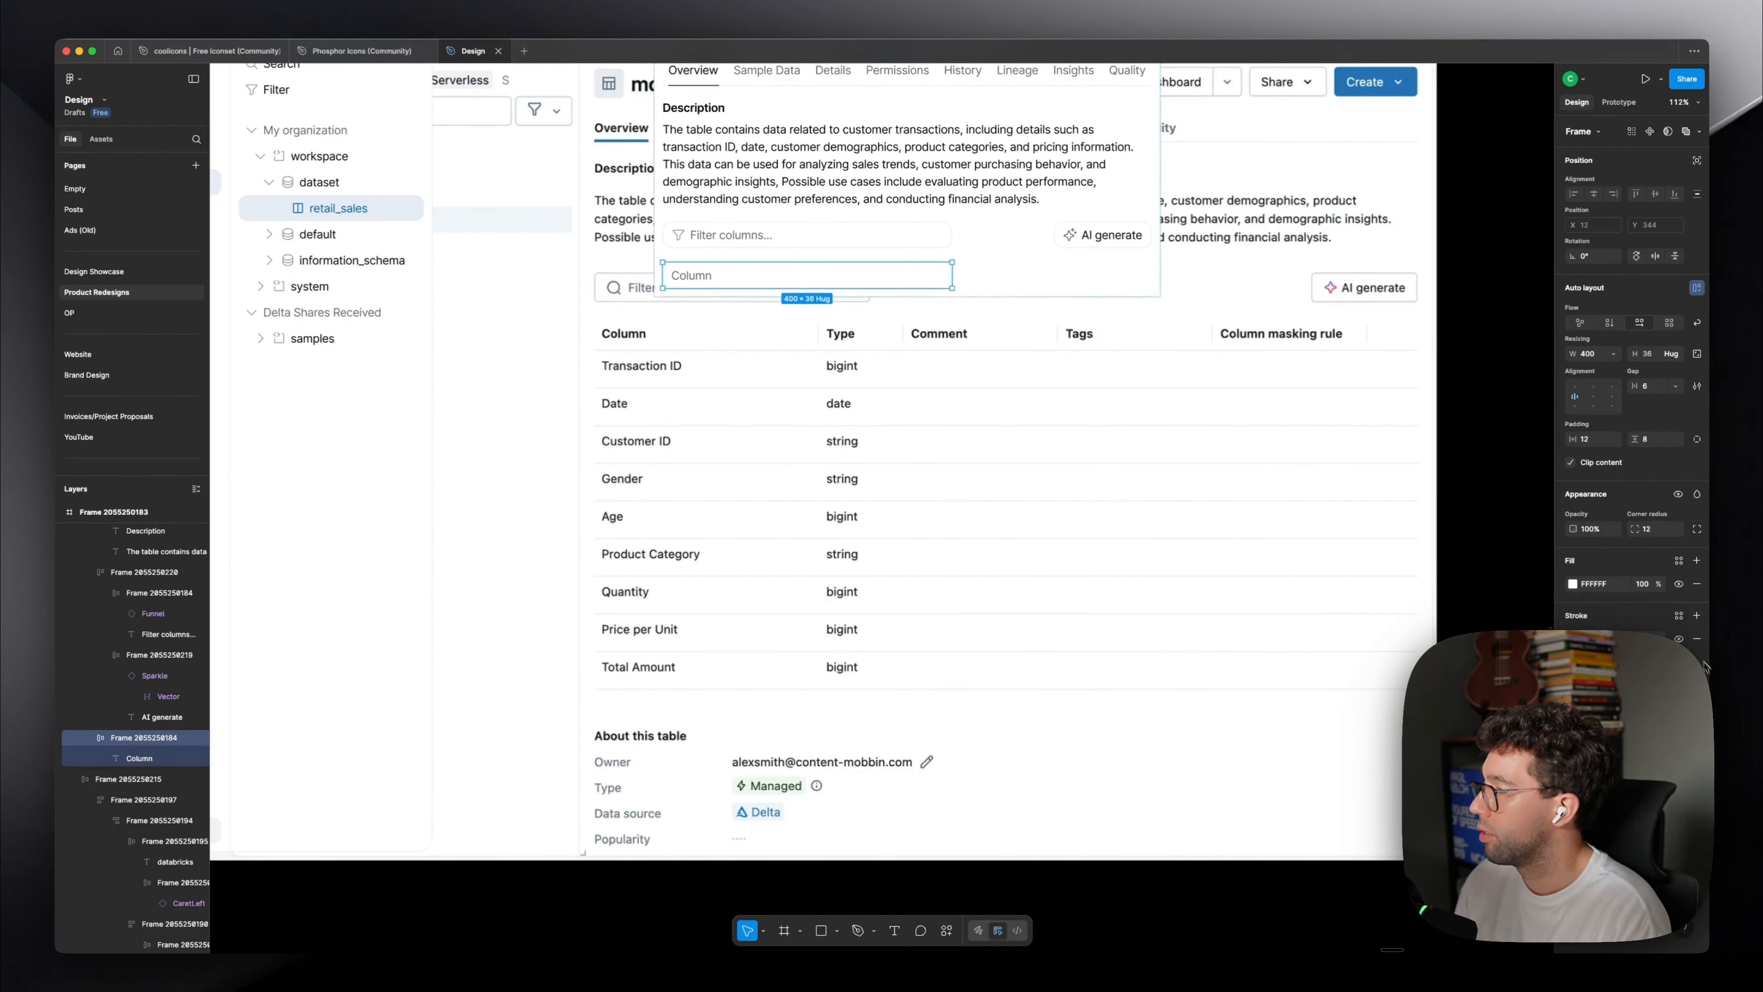
Create matching bold header cells Type, Comment, Tags and Column masking rule, and join all five in a horizontal auto layout.
double_click(706, 319)
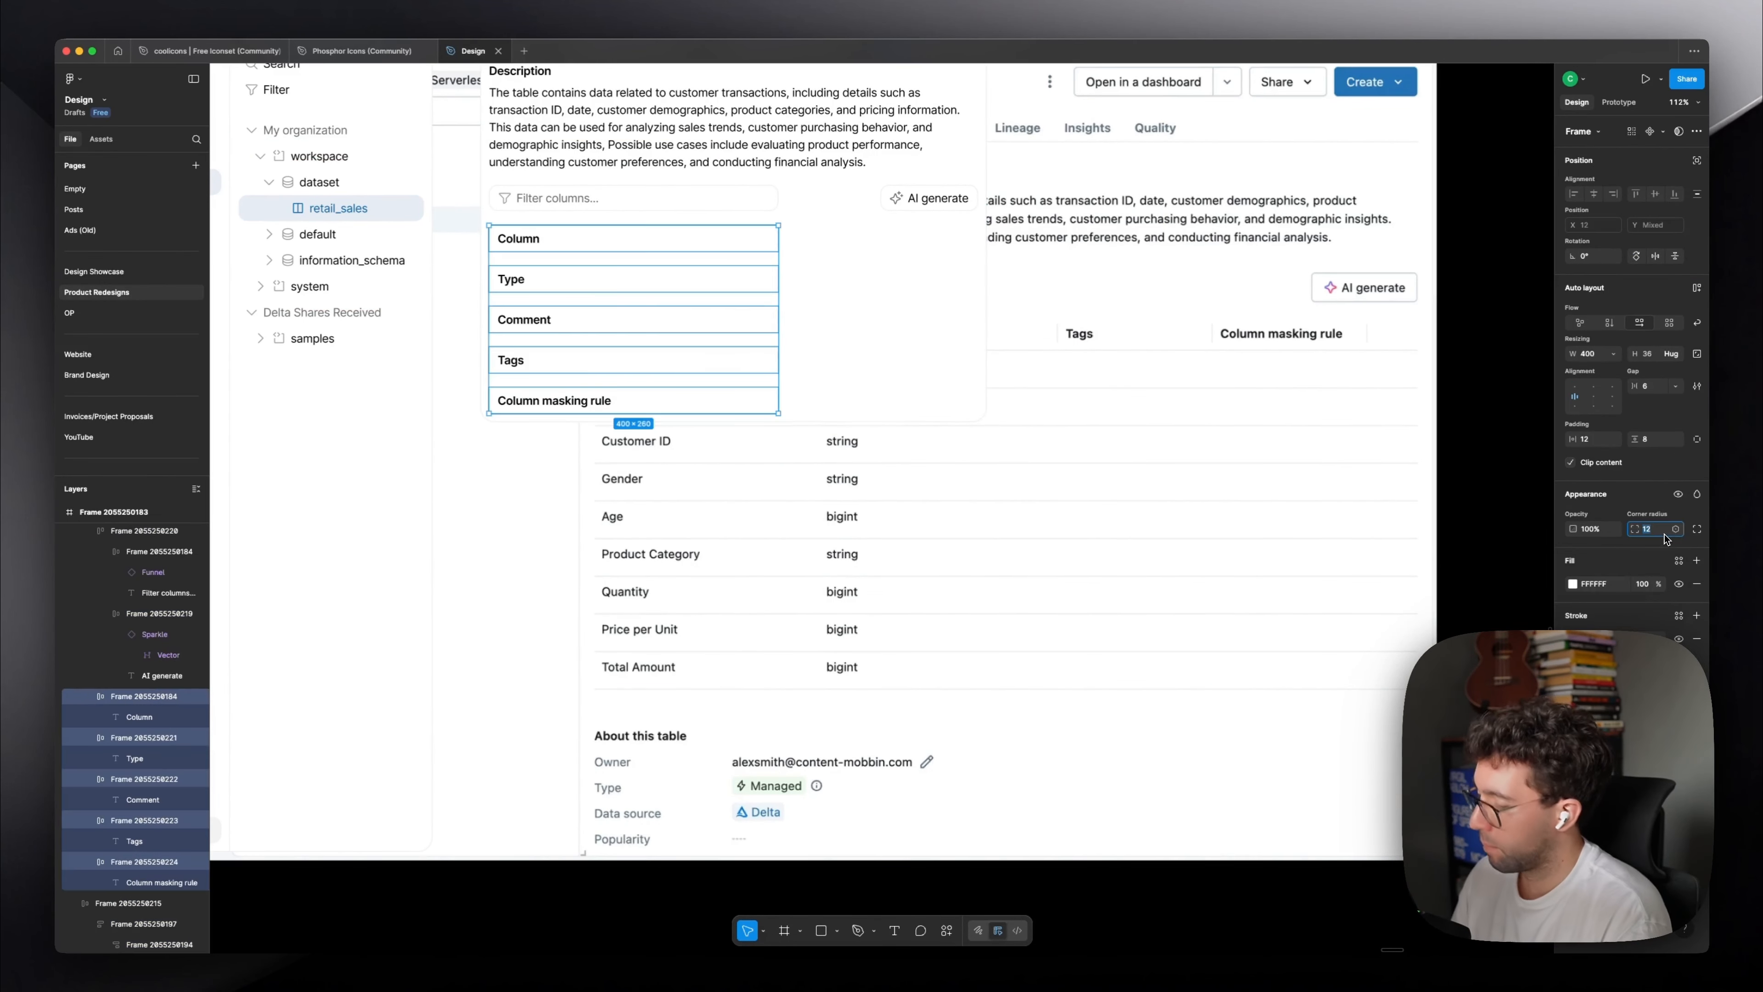
key(Return)
key(shift+a)
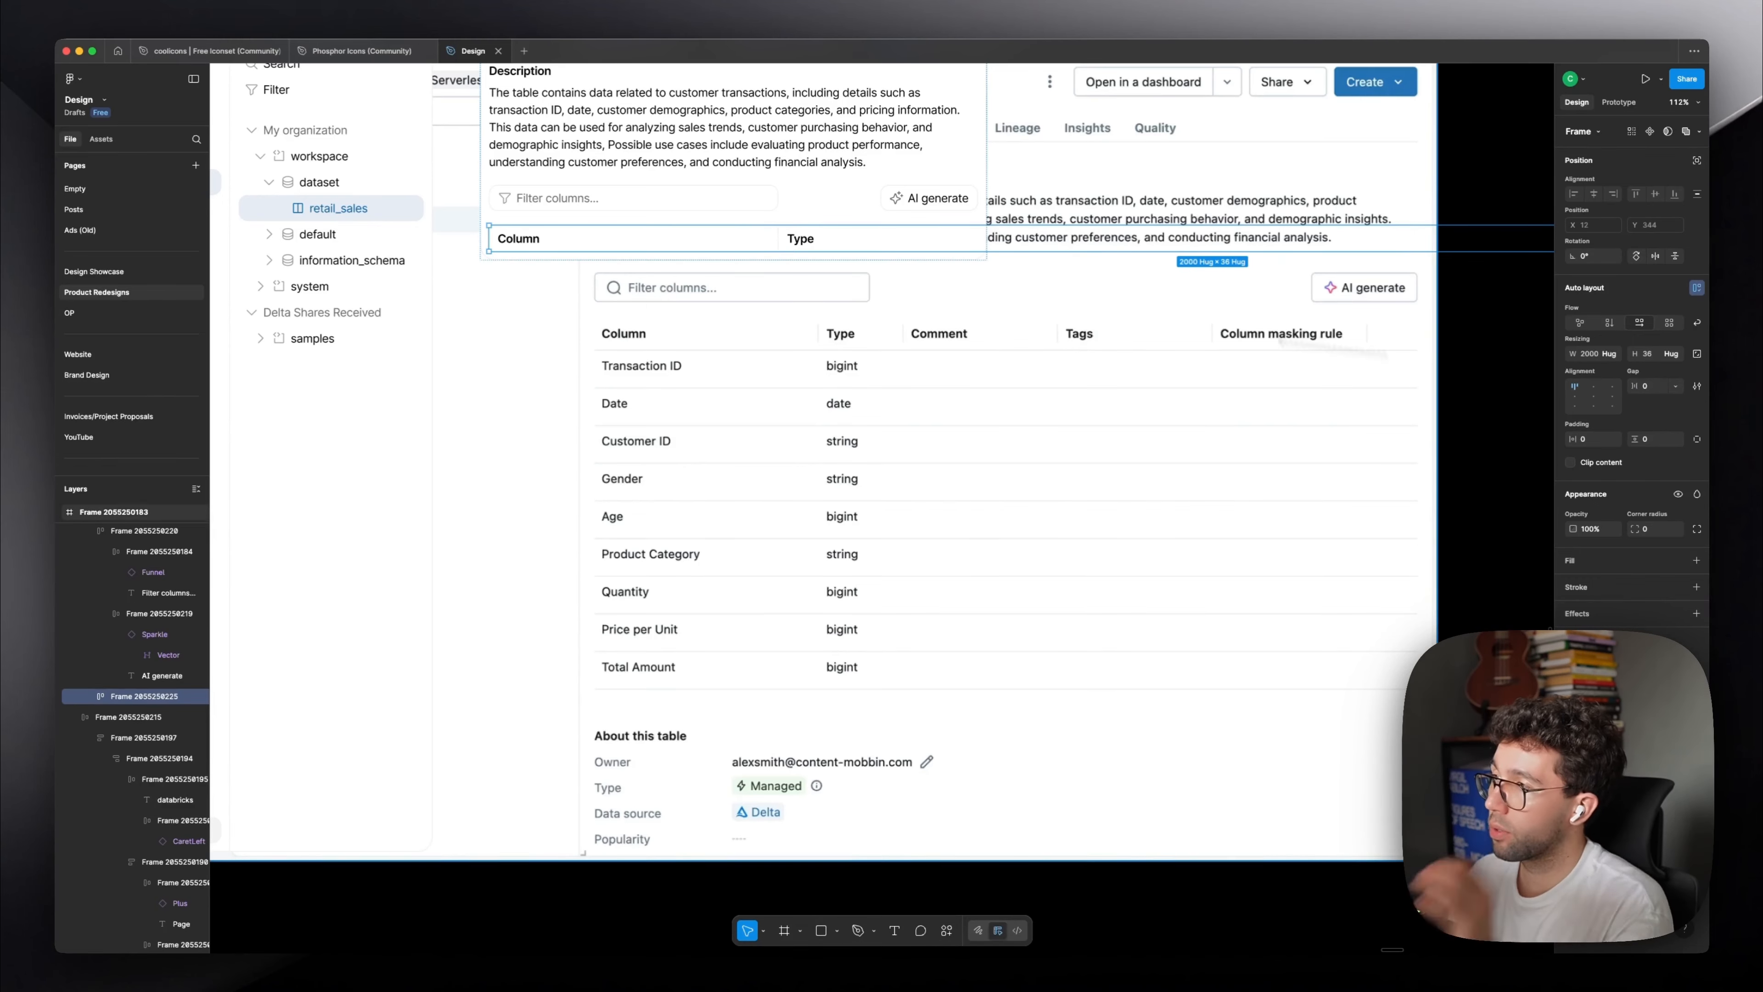
Duplicate the table header row below itself and change the copy's first two cells to Transaction ID and bigint.
scroll(621, 458, up, 5)
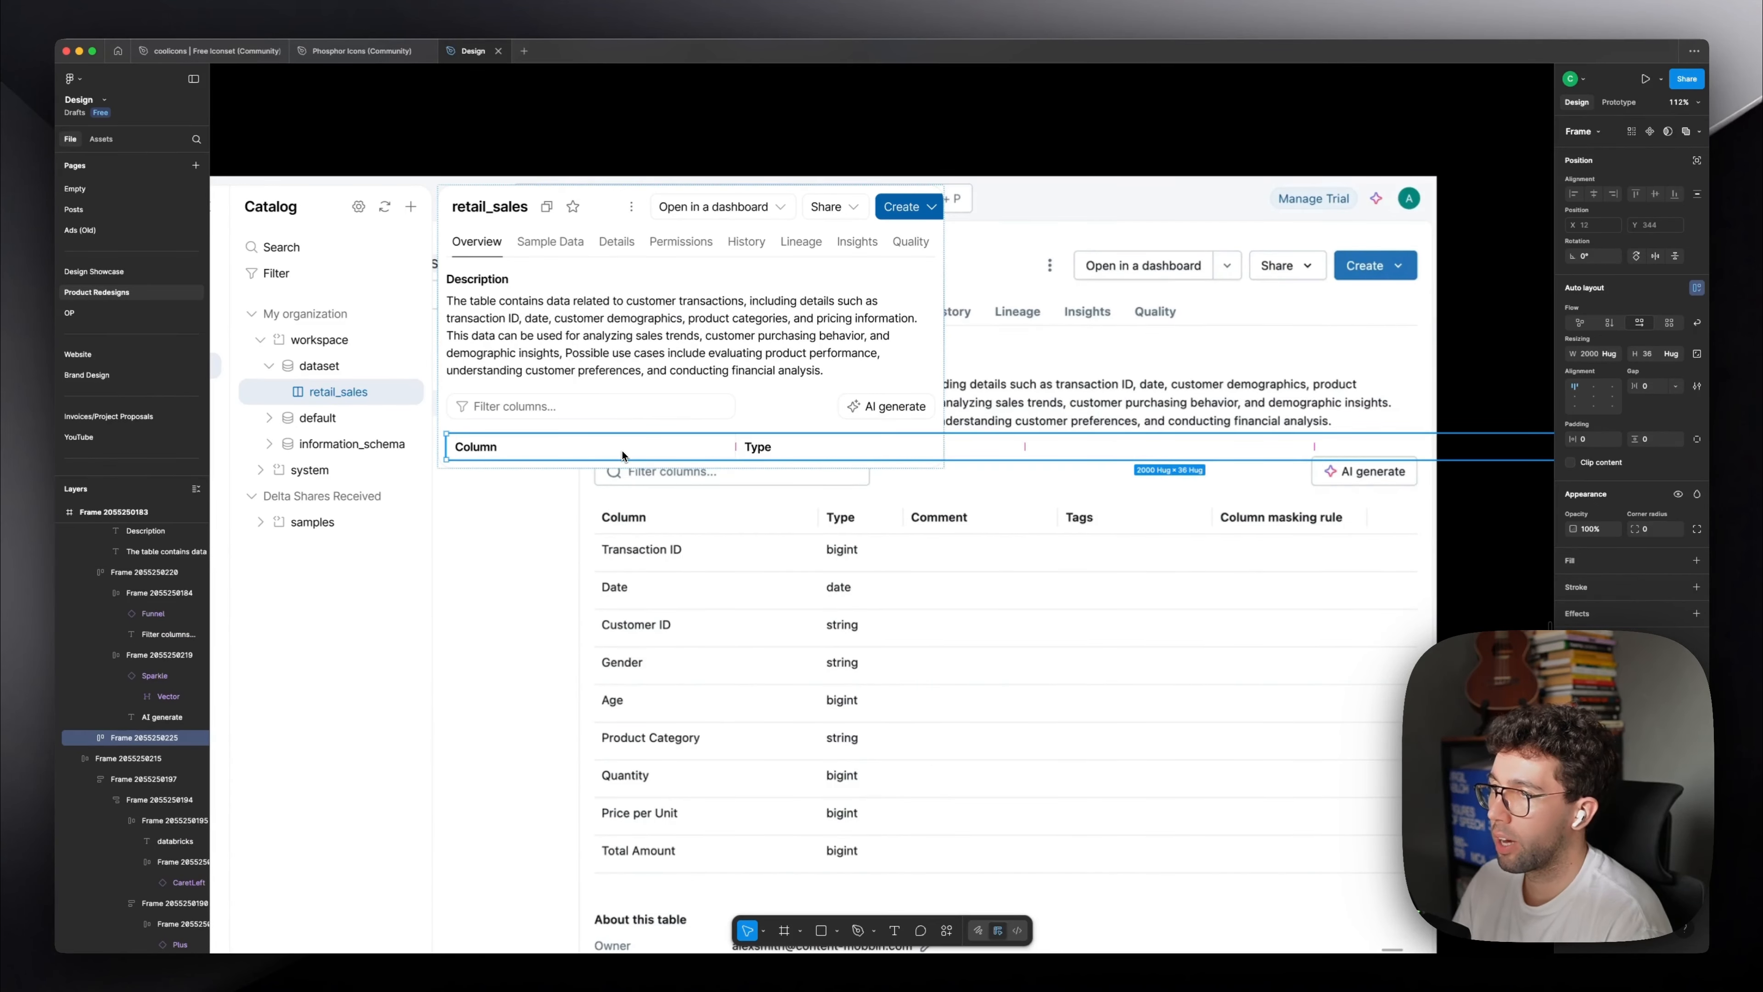
scroll(623, 455, left, 4)
scroll(623, 456, down, 3)
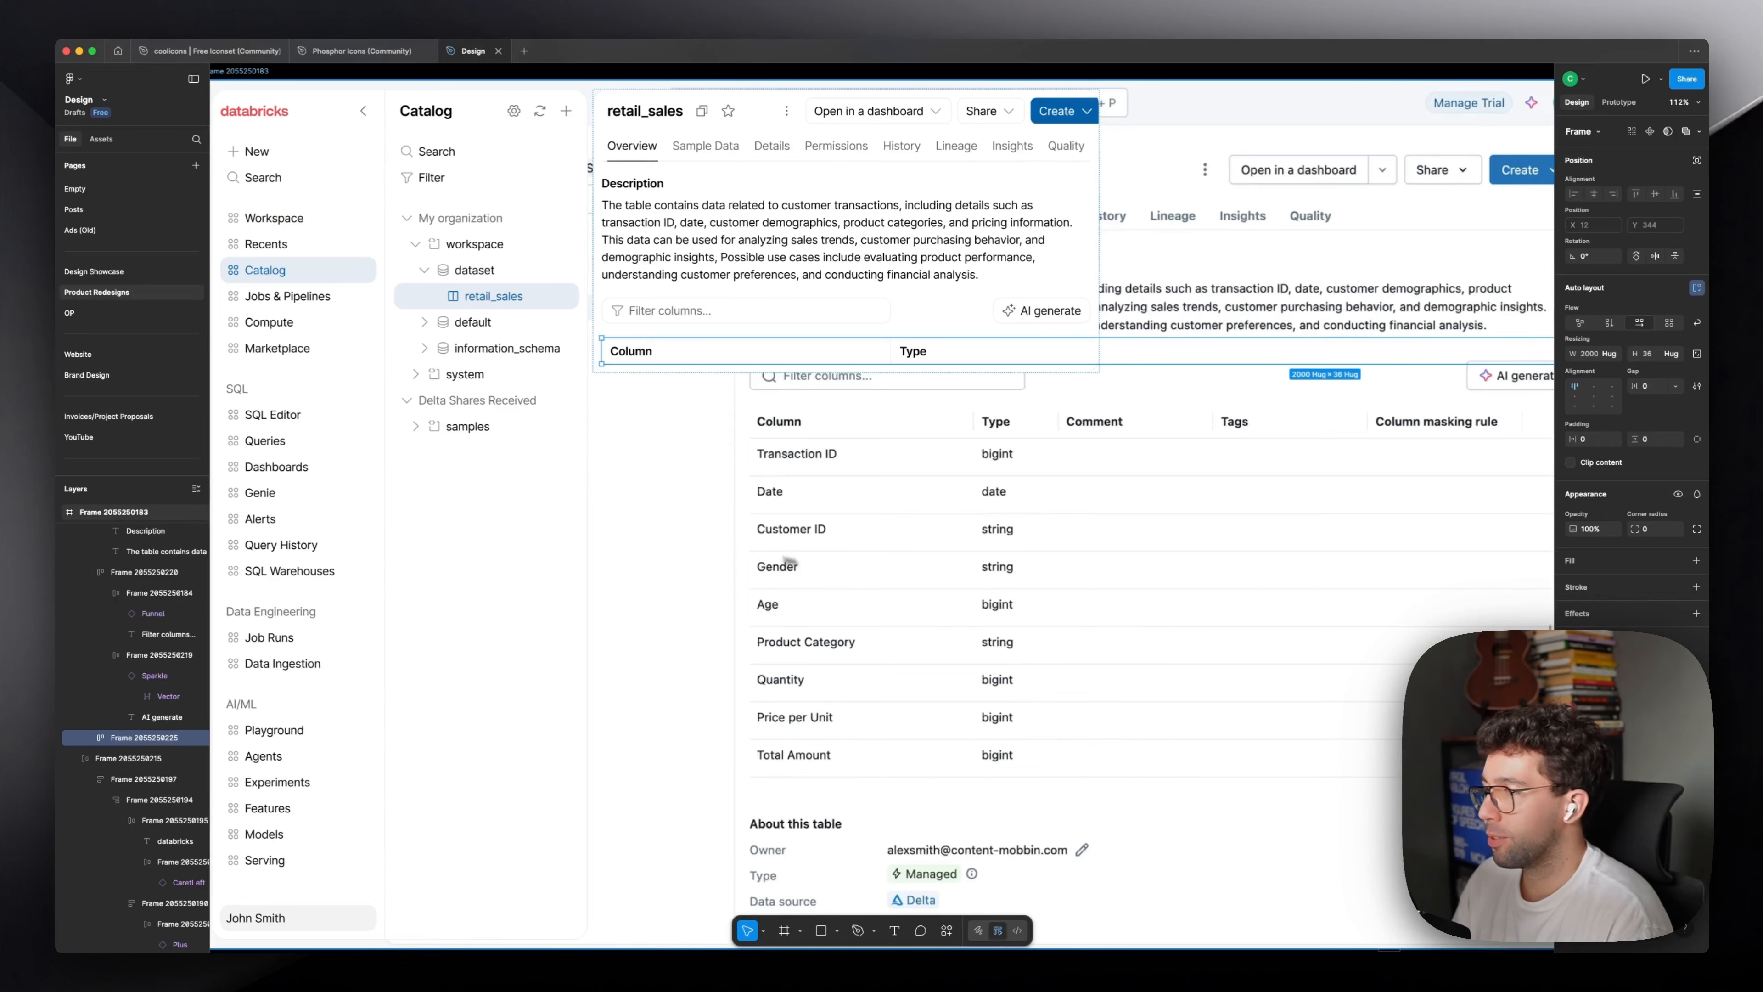
scroll(813, 480, down, 3)
scroll(777, 465, up, 4)
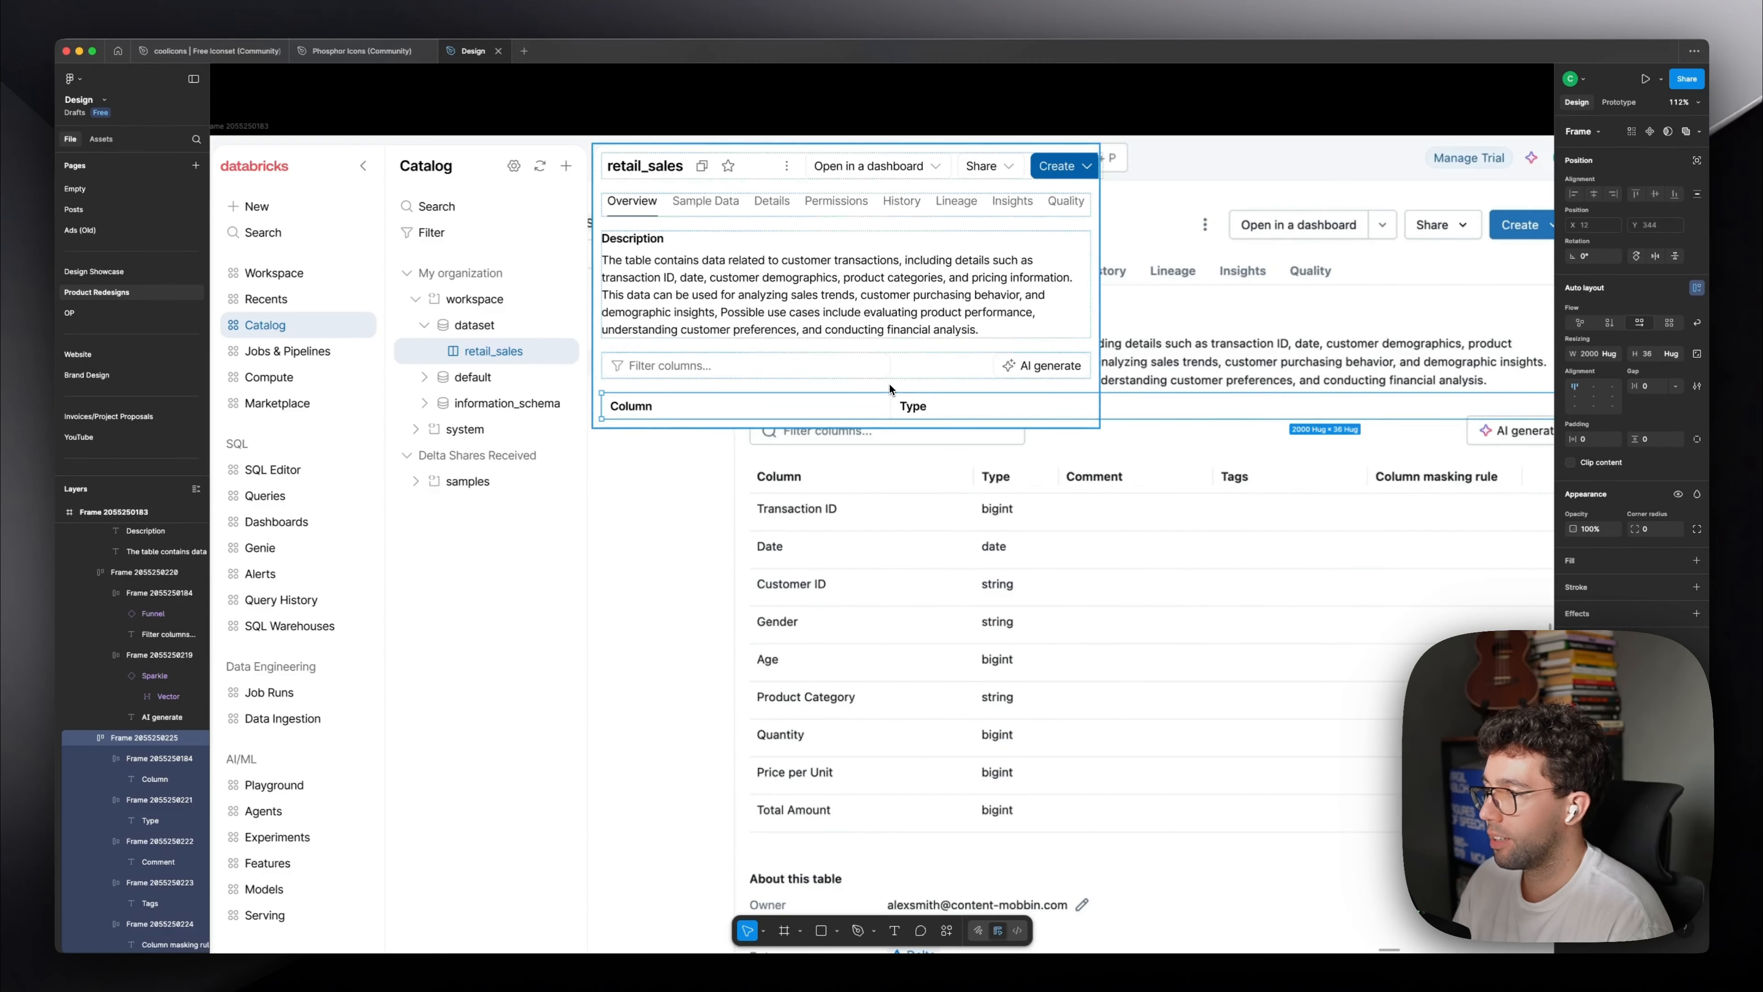
key(super+d)
key(t)
key(super+a)
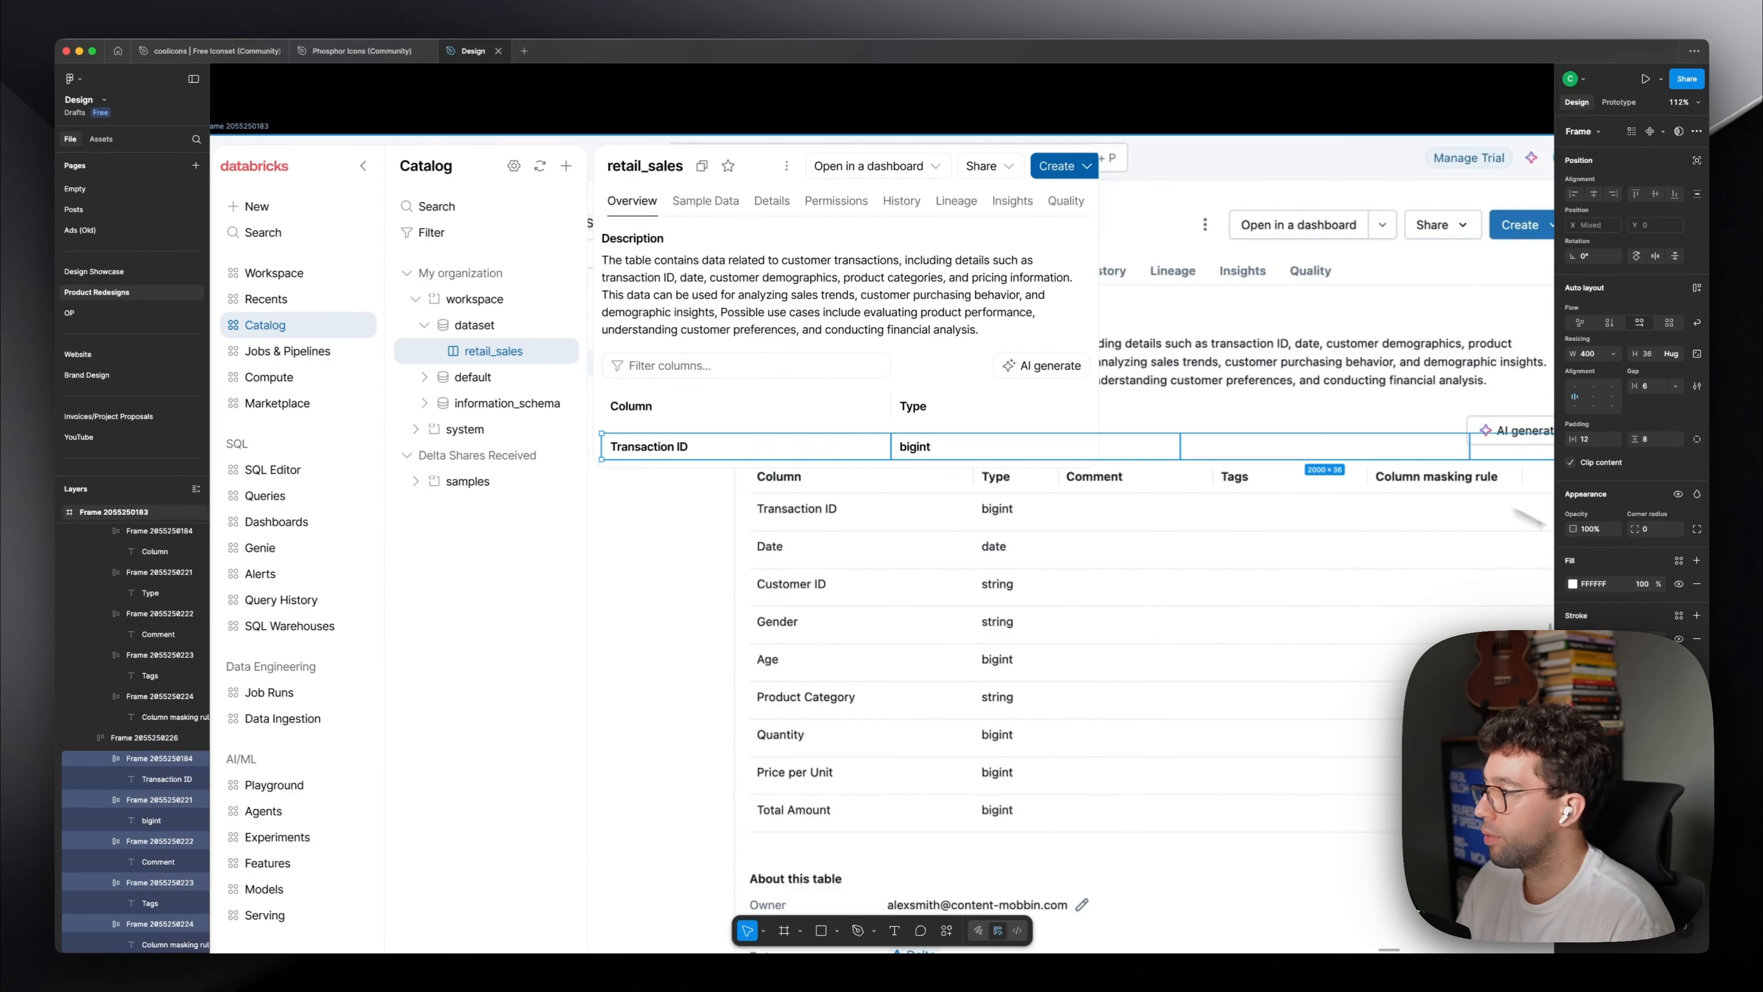
Set the Transaction ID and bigint texts to Regular weight.
double_click(917, 447)
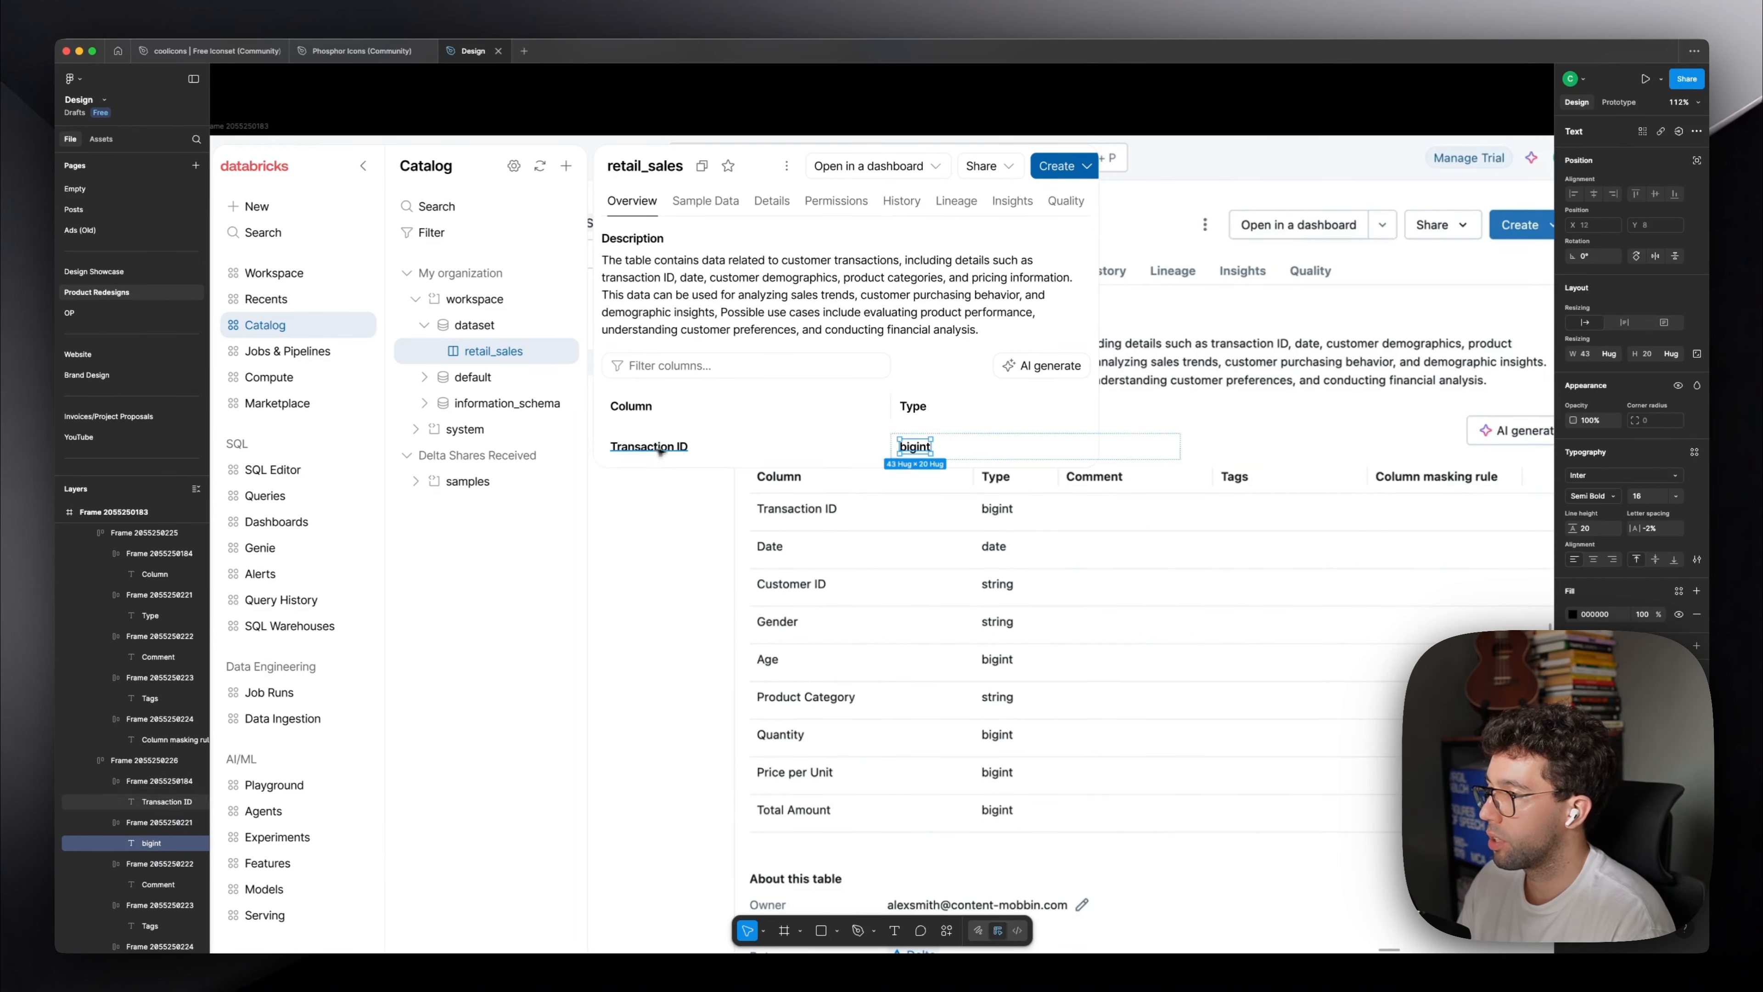
shift+super+click(661, 447)
click(1605, 496)
click(1605, 465)
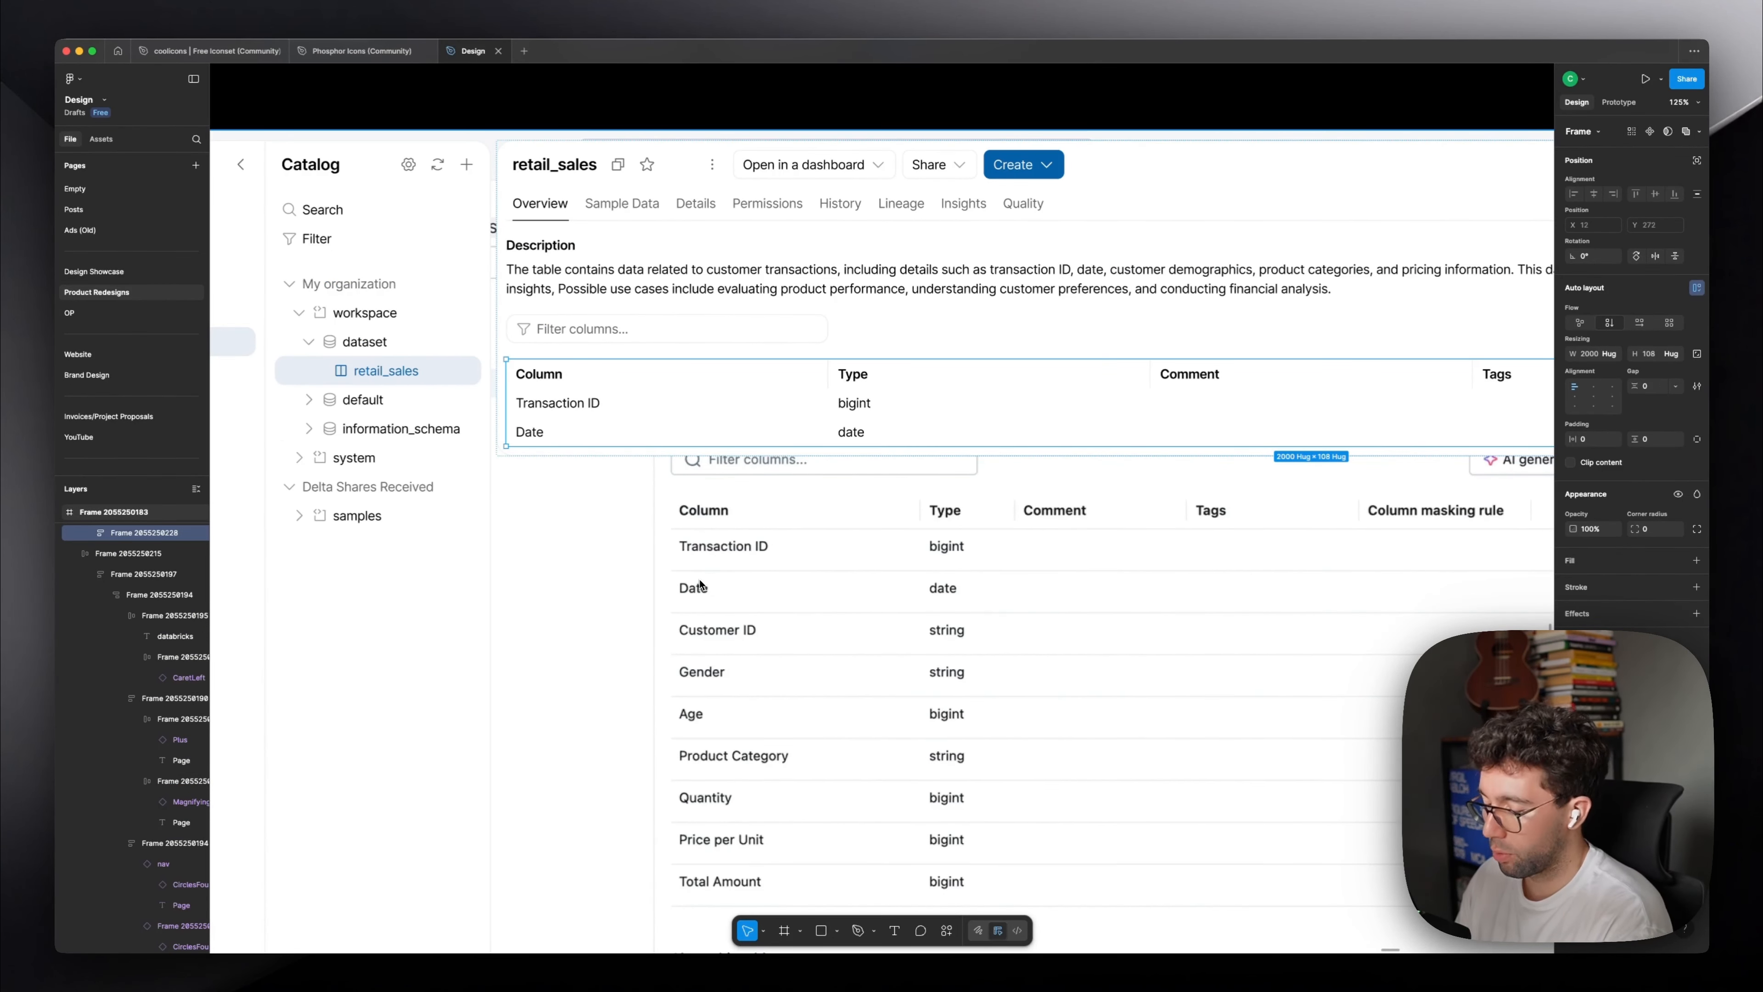
Set the vertical gap between the table's header, Transaction ID and Date rows to 8.
text(8)
key(Return)
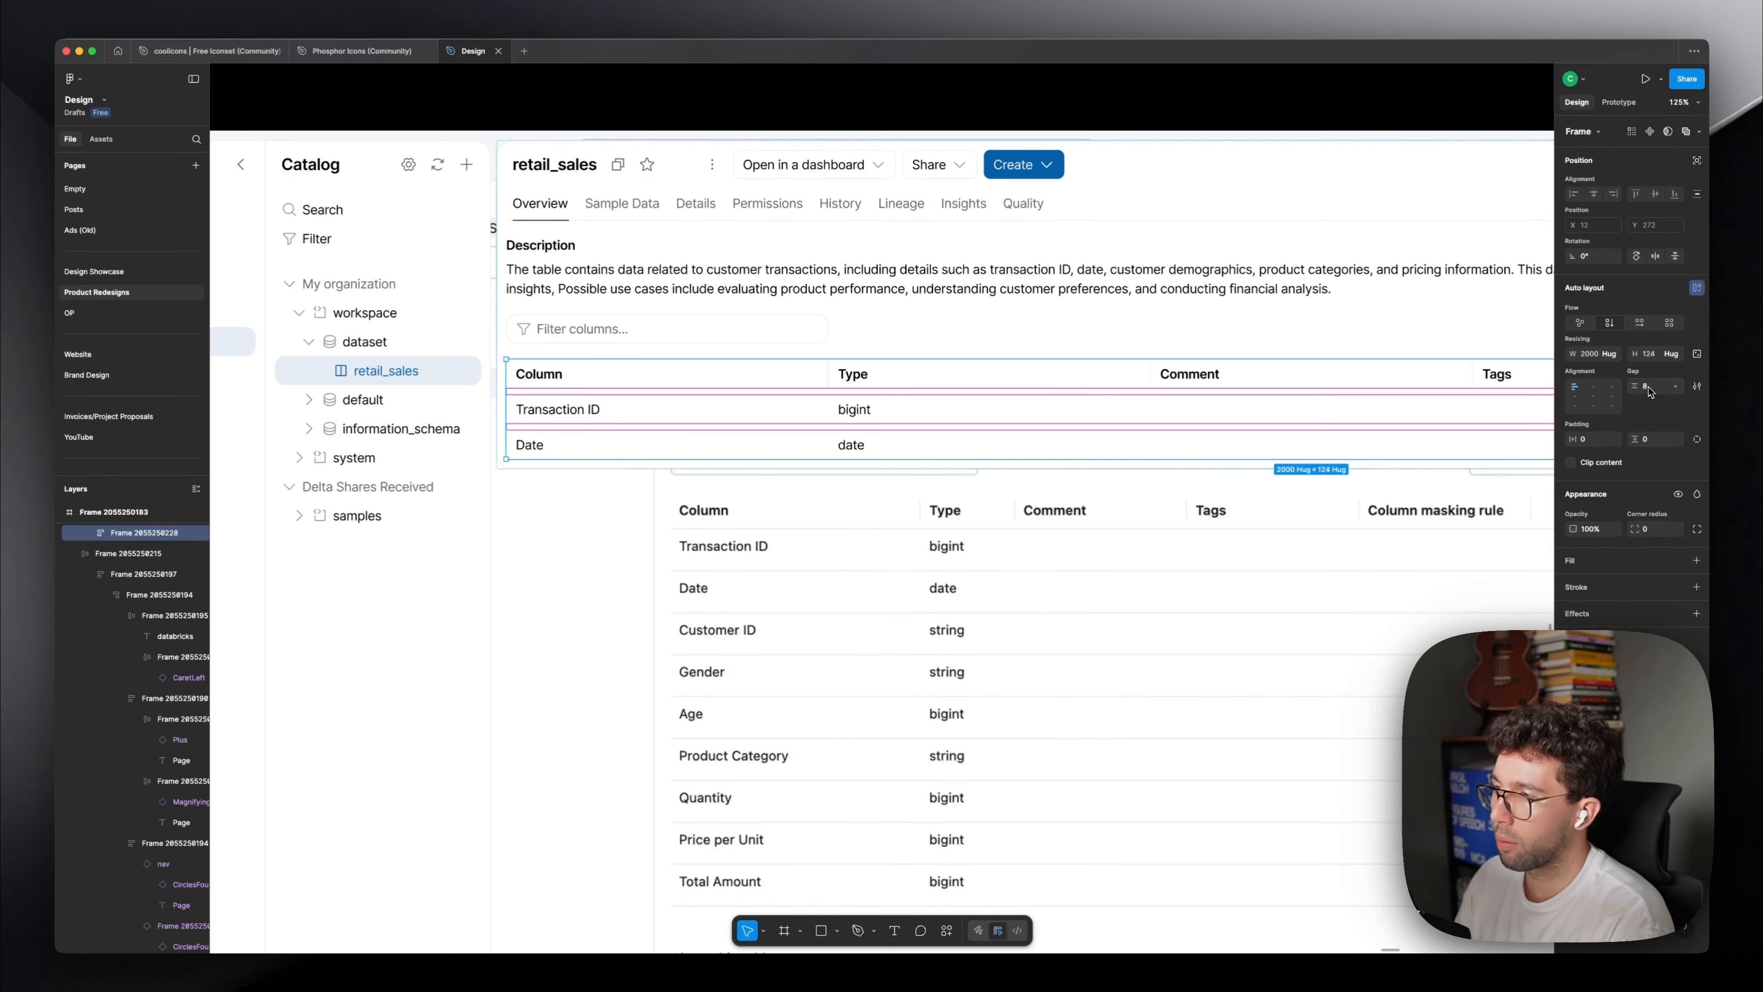
Fill the Transaction ID row's Comment, Tags and Column masking rule cells with bigint placeholder copies at 0% text opacity.
double_click(987, 410)
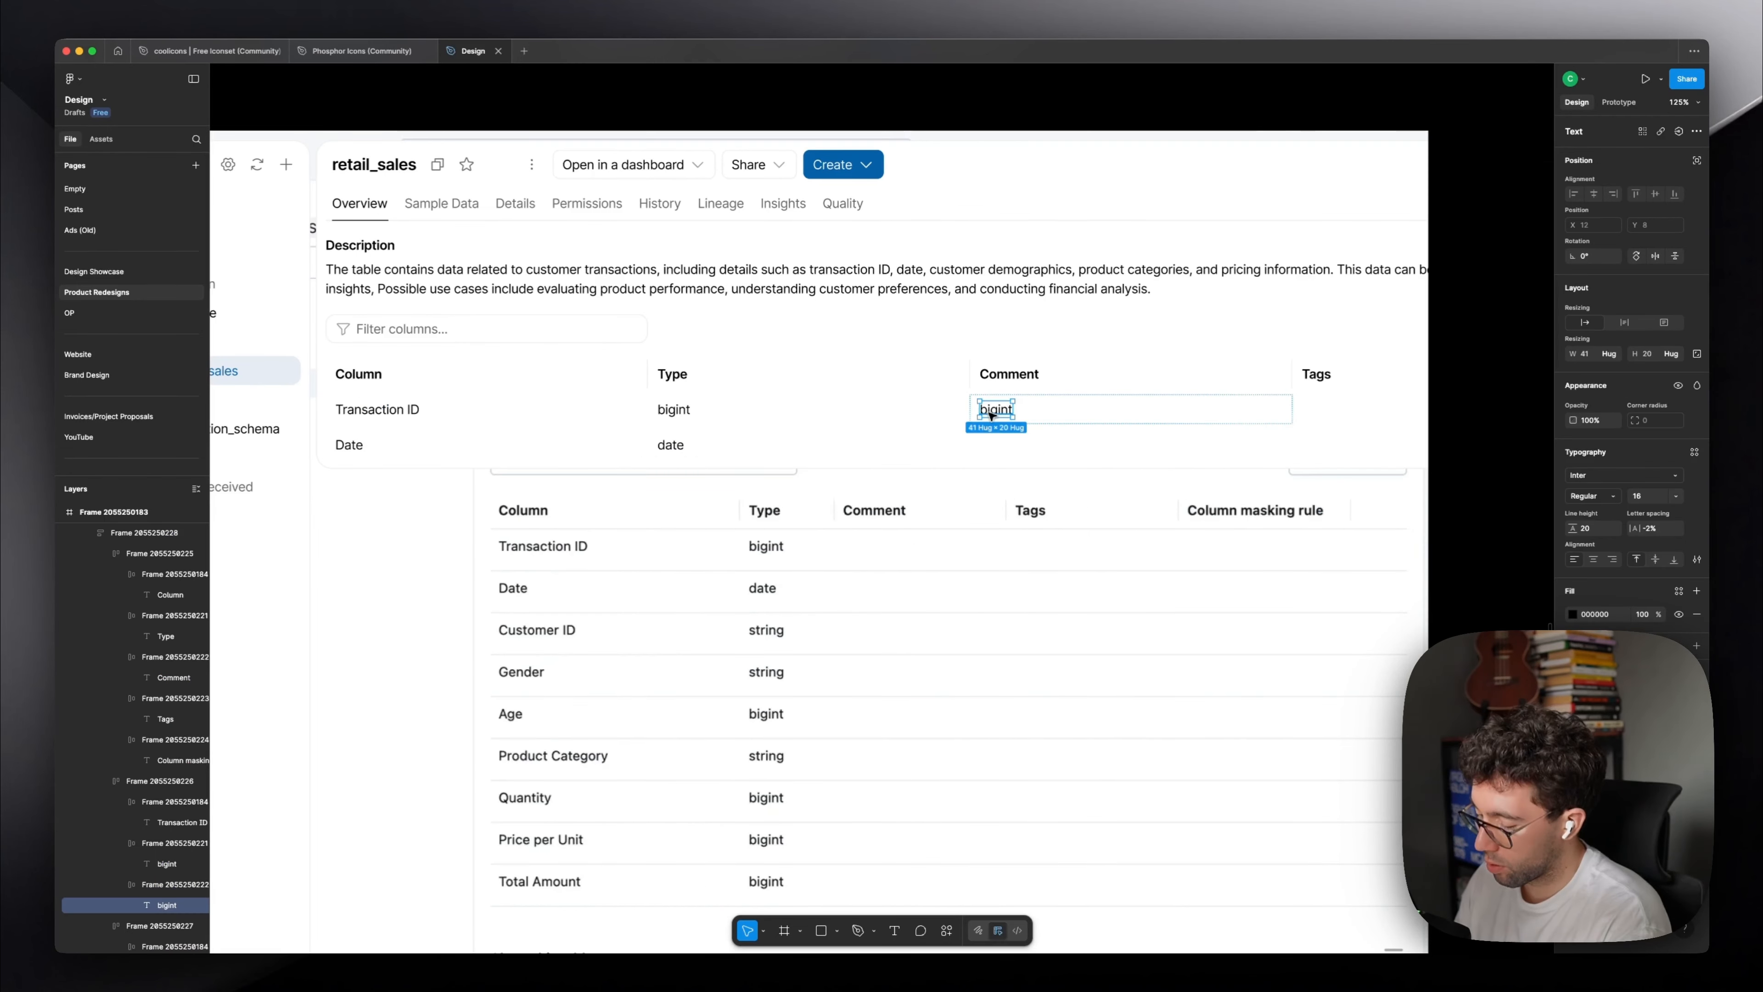
key(0)
key(0)
click(1077, 421)
scroll(1128, 427, down, 5)
key(super+d)
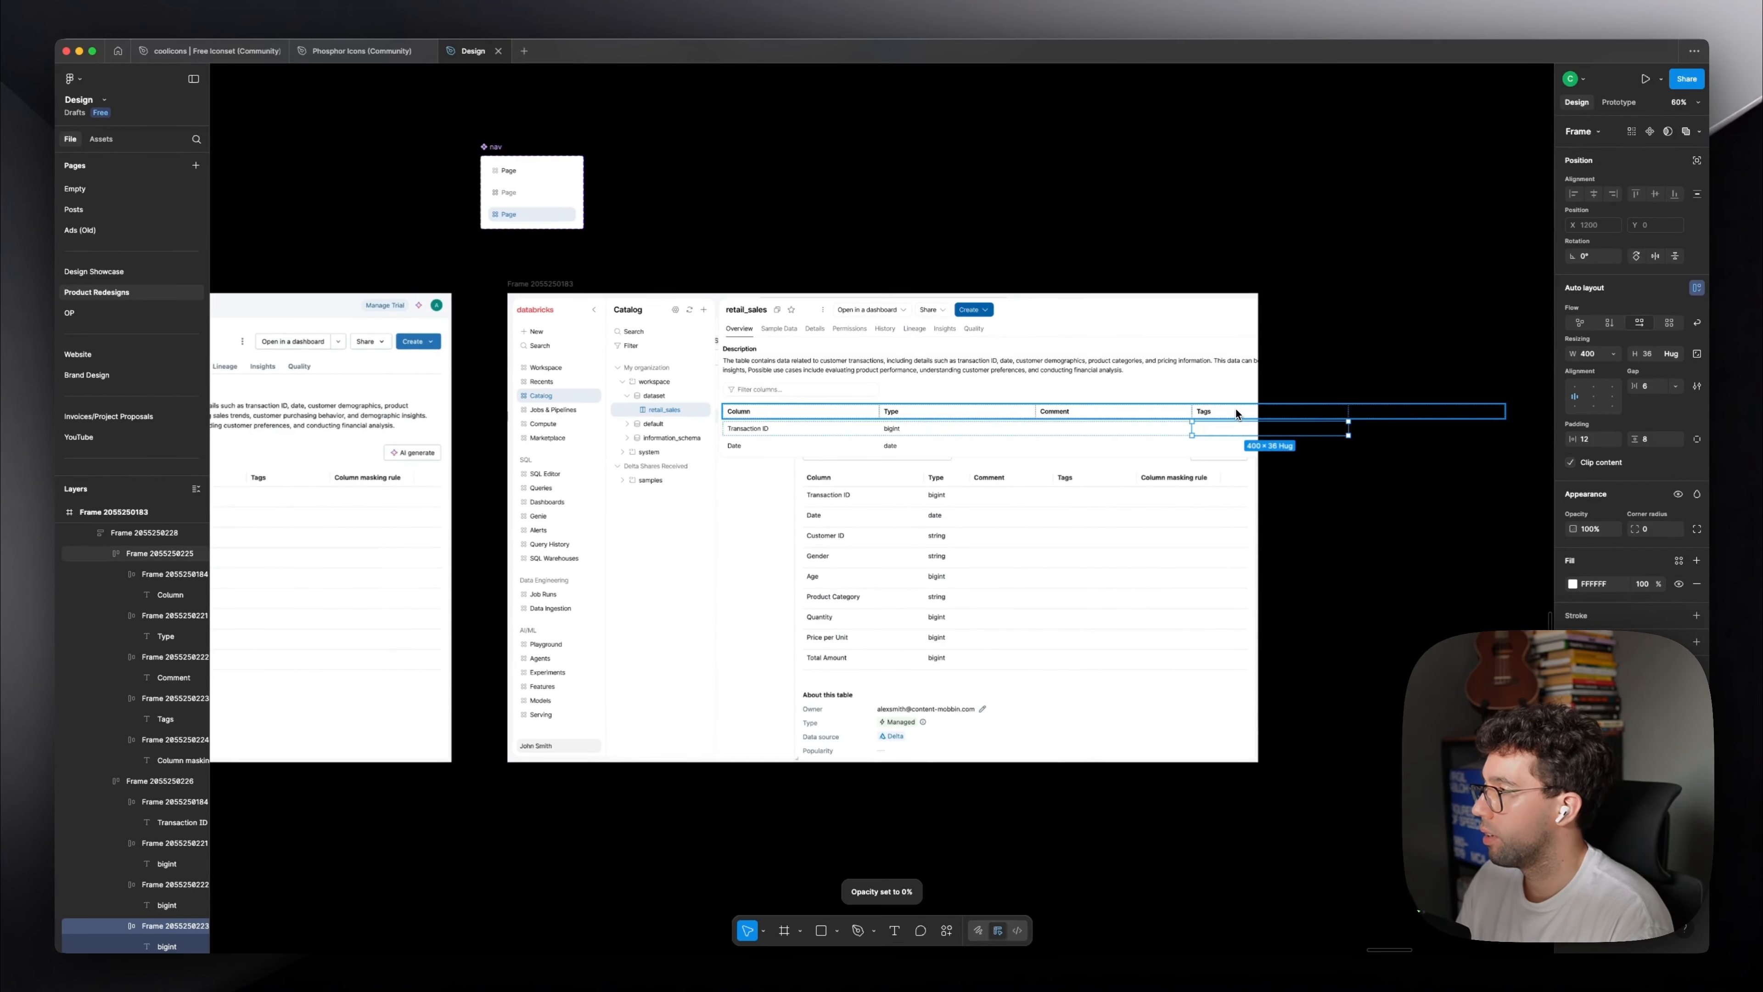
key(super+d)
key(shift+Return)
key(shift+Return)
scroll(866, 417, up, 4)
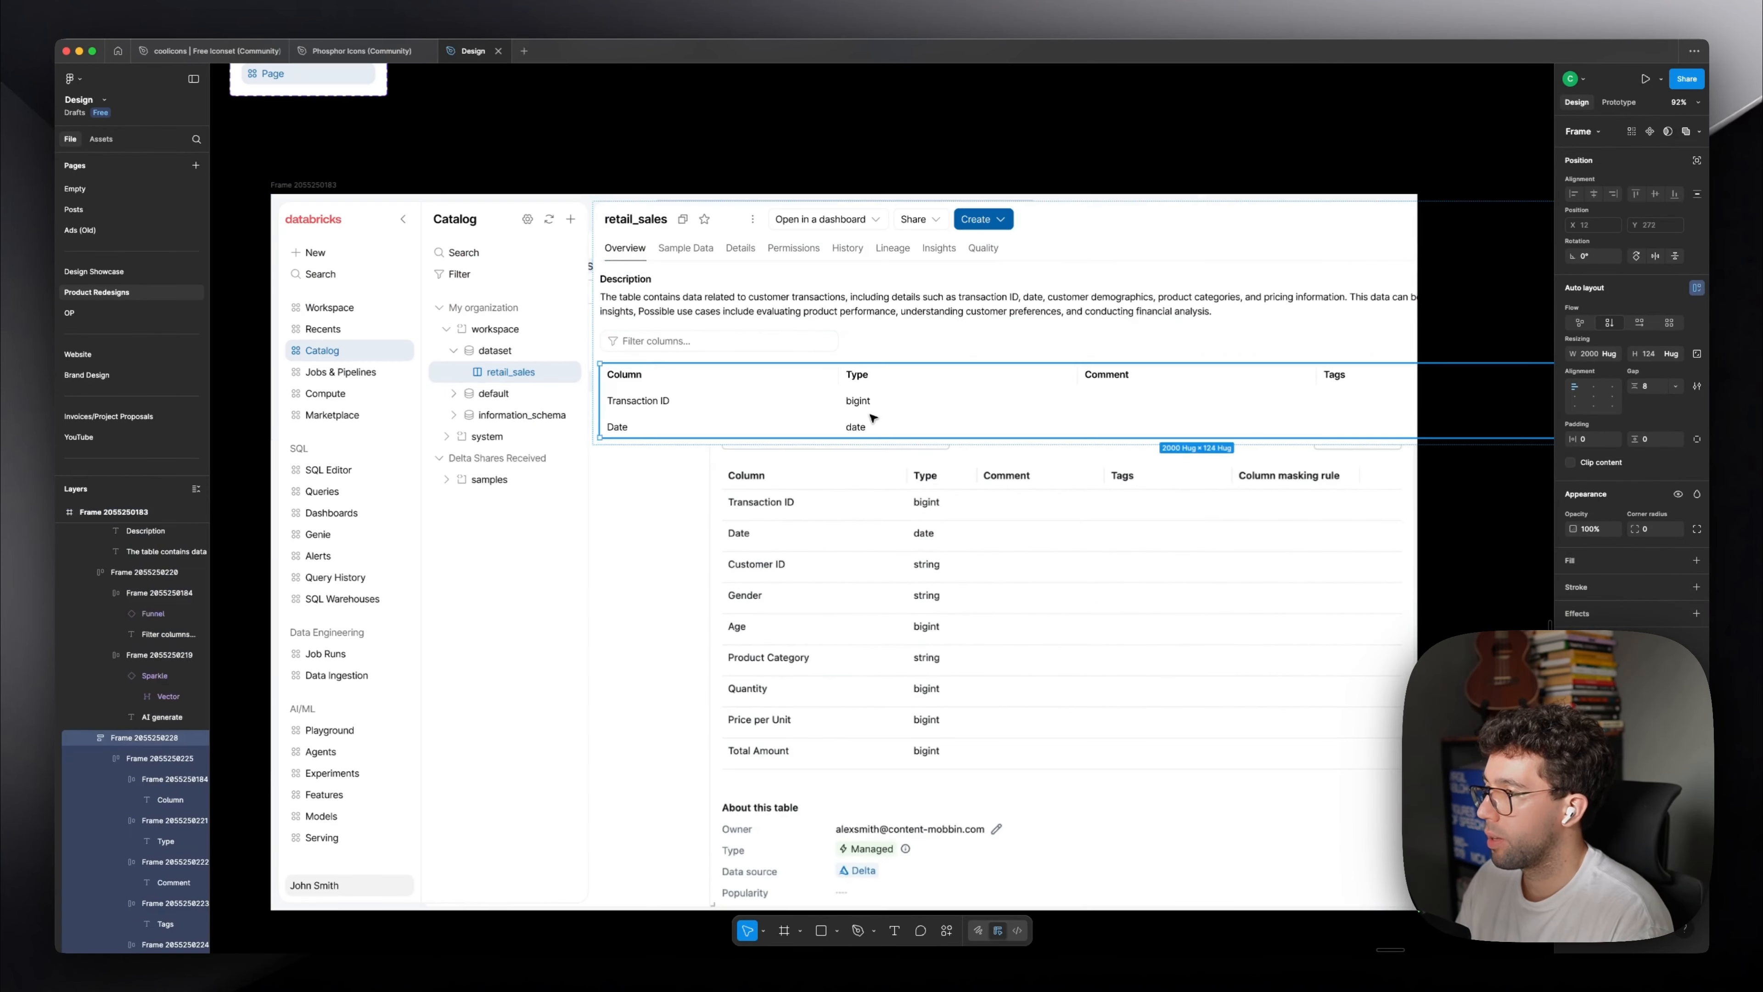
Add an EEEEEE stroke along only the lower edge of the Transaction ID and Date rows, excluding the header row.
key(Return)
shift+click(865, 374)
click(1697, 587)
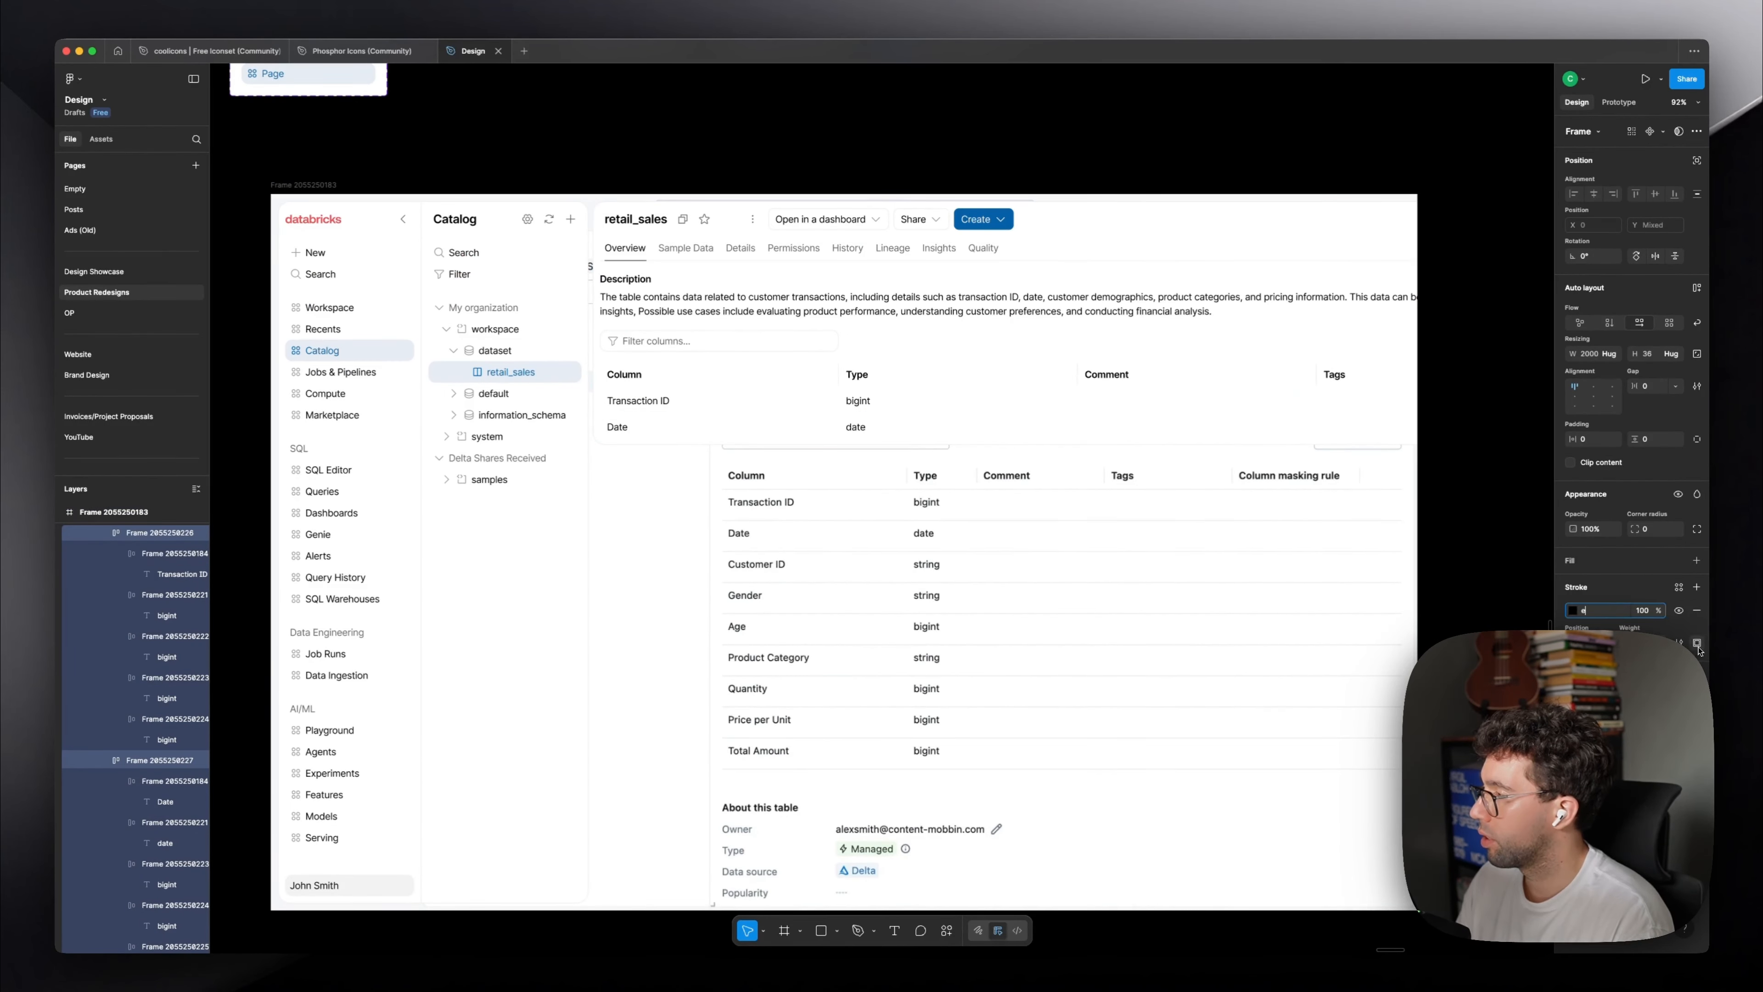
click(1652, 698)
click(1506, 599)
Examine the new row dividers and compare the table's spacing with the original table.
scroll(895, 518, up, 4)
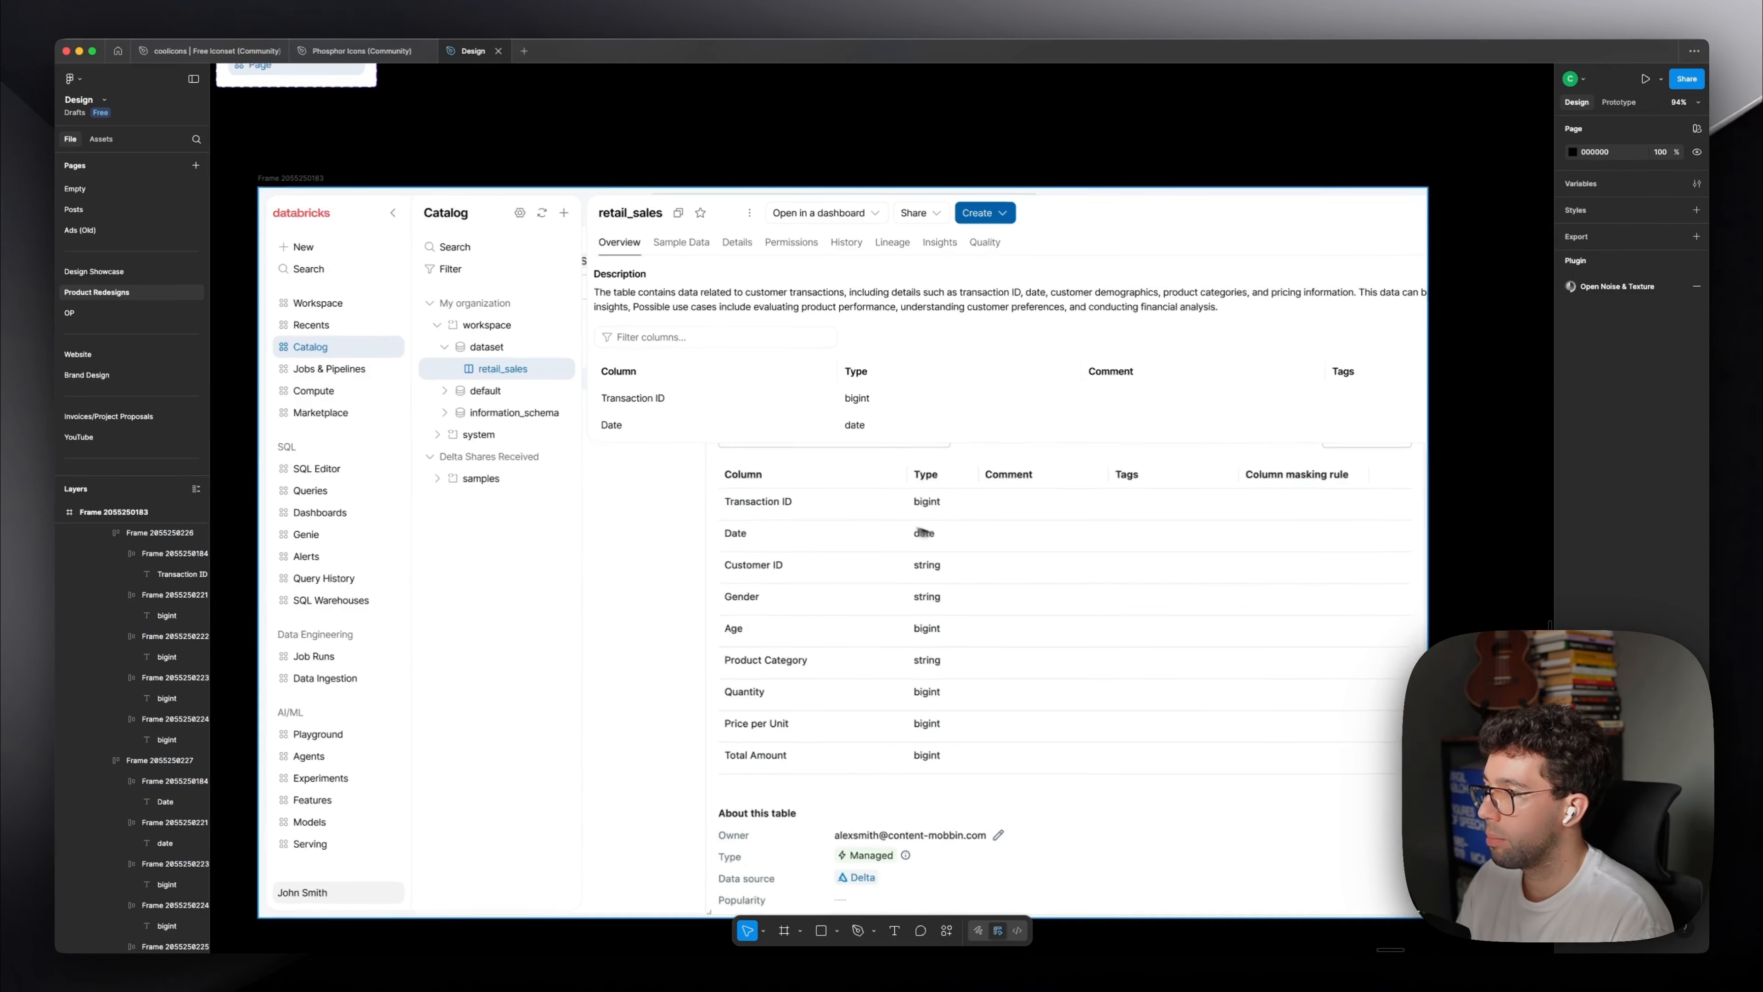
click(909, 357)
click(944, 300)
click(886, 536)
scroll(886, 535, up, 2)
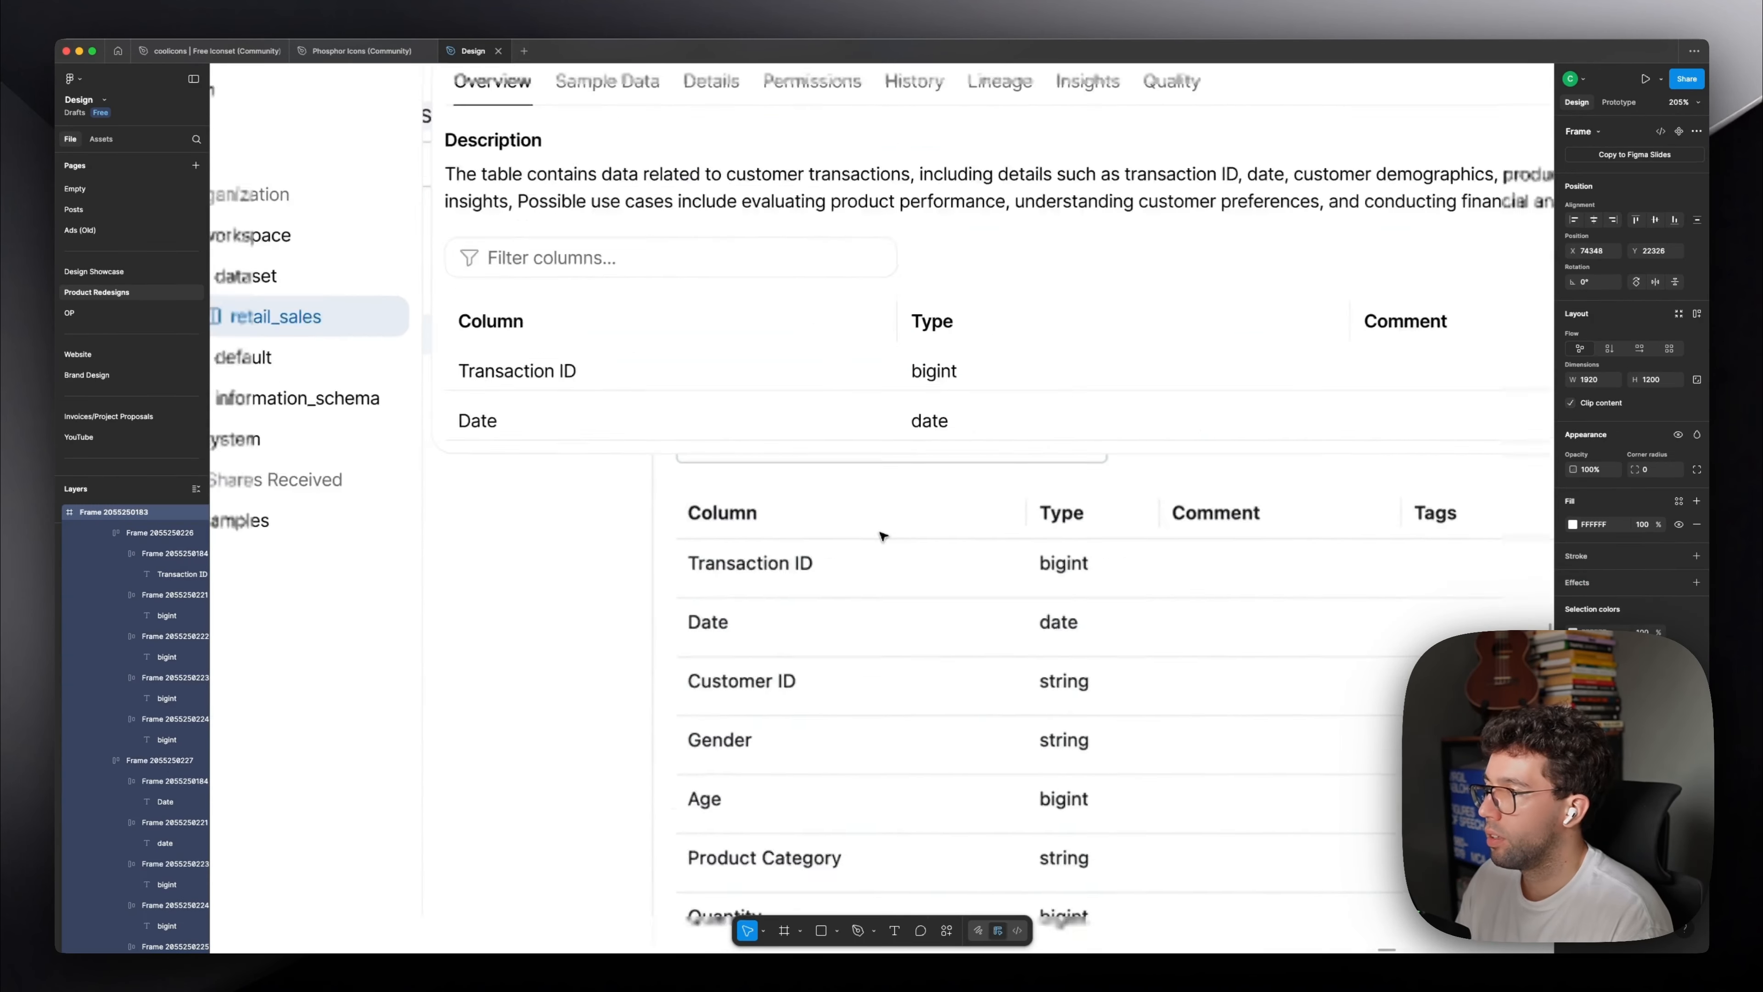
scroll(889, 539, down, 2)
scroll(625, 431, up, 4)
Remove the gap between the table's rows so they stack directly on each other.
click(651, 439)
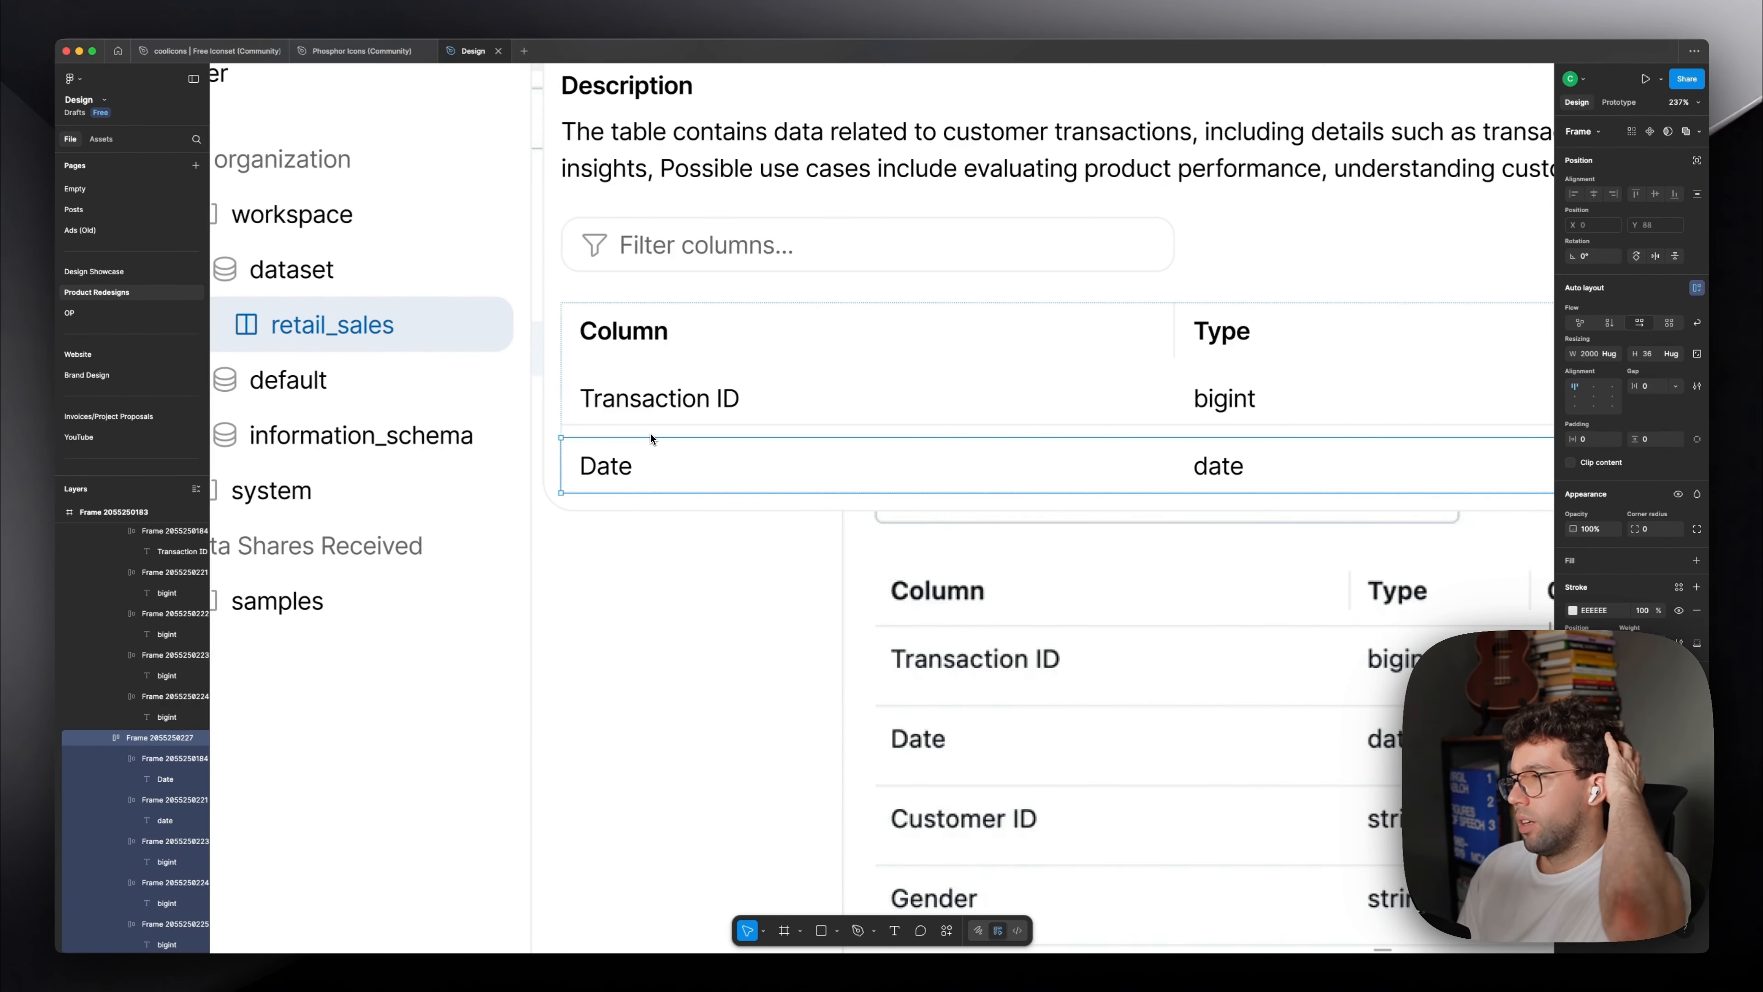
click(561, 437)
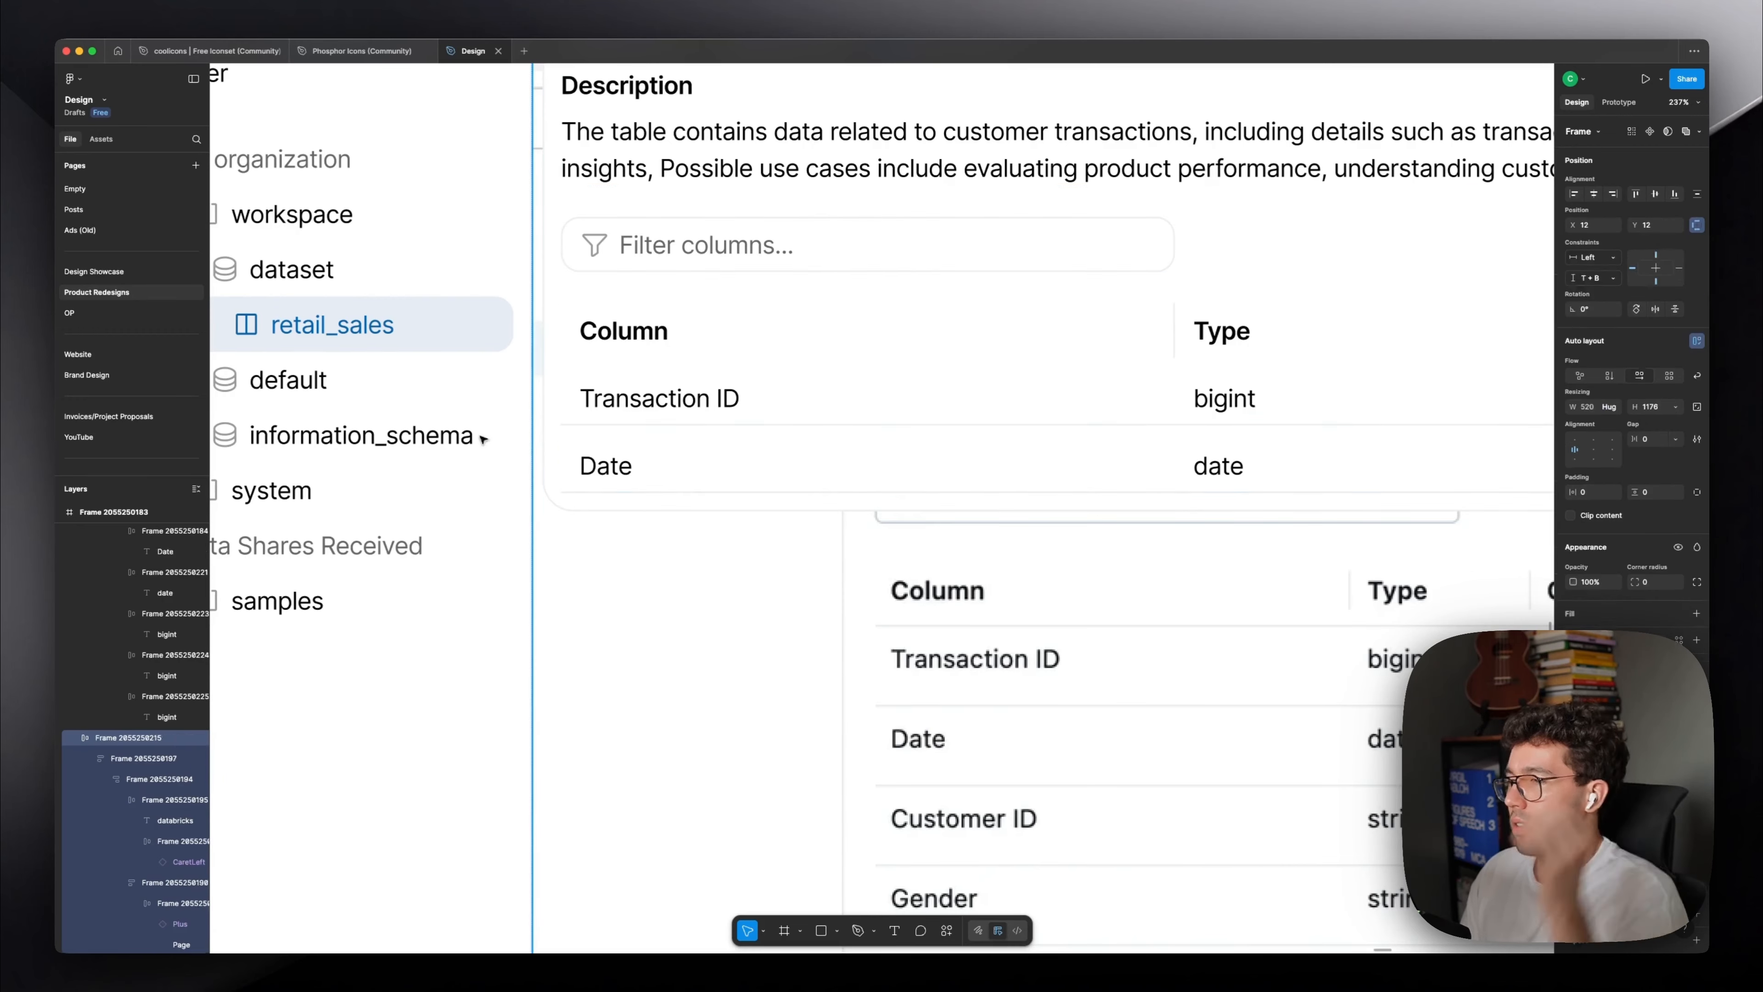
scroll(991, 395, down, 3)
scroll(663, 521, down, 4)
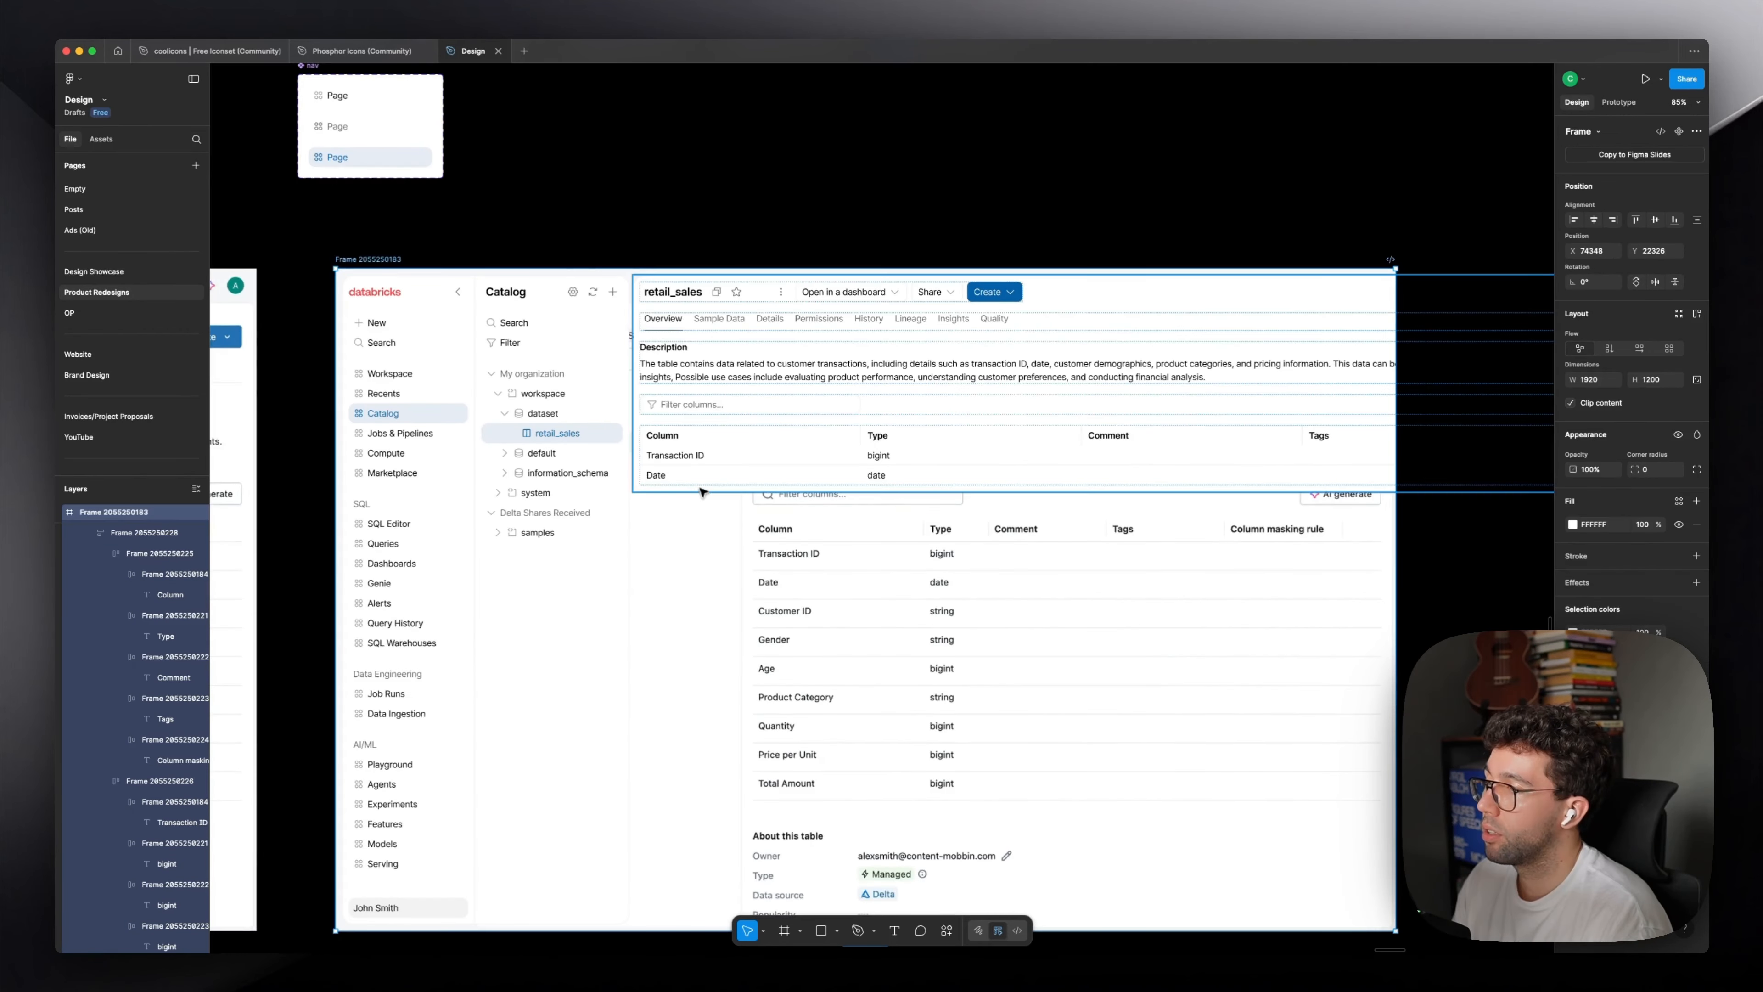
Duplicate the Date row for Customer ID, Gender, Age, Product Category, Quantity, Price per Unit and Total Amount, with their original types.
scroll(702, 493, up, 3)
click(480, 401)
double_click(484, 401)
key(shift+Return)
click(778, 434)
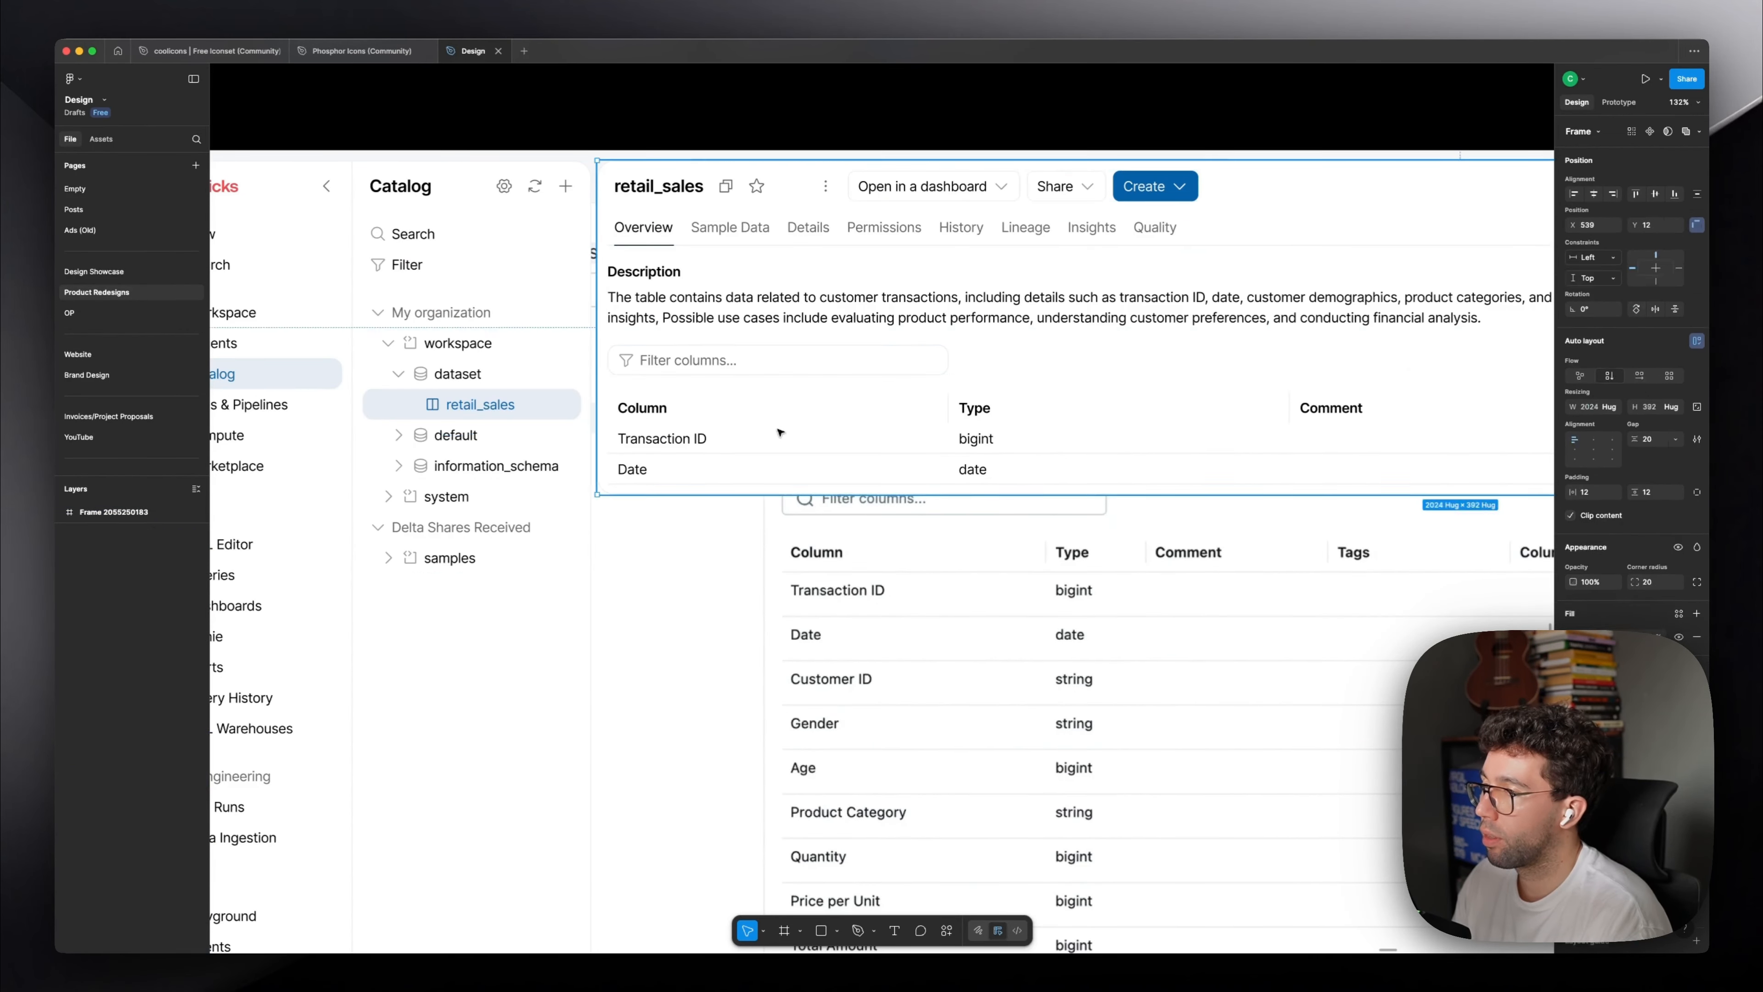
double_click(779, 433)
double_click(779, 434)
click(701, 471)
key(super+d)
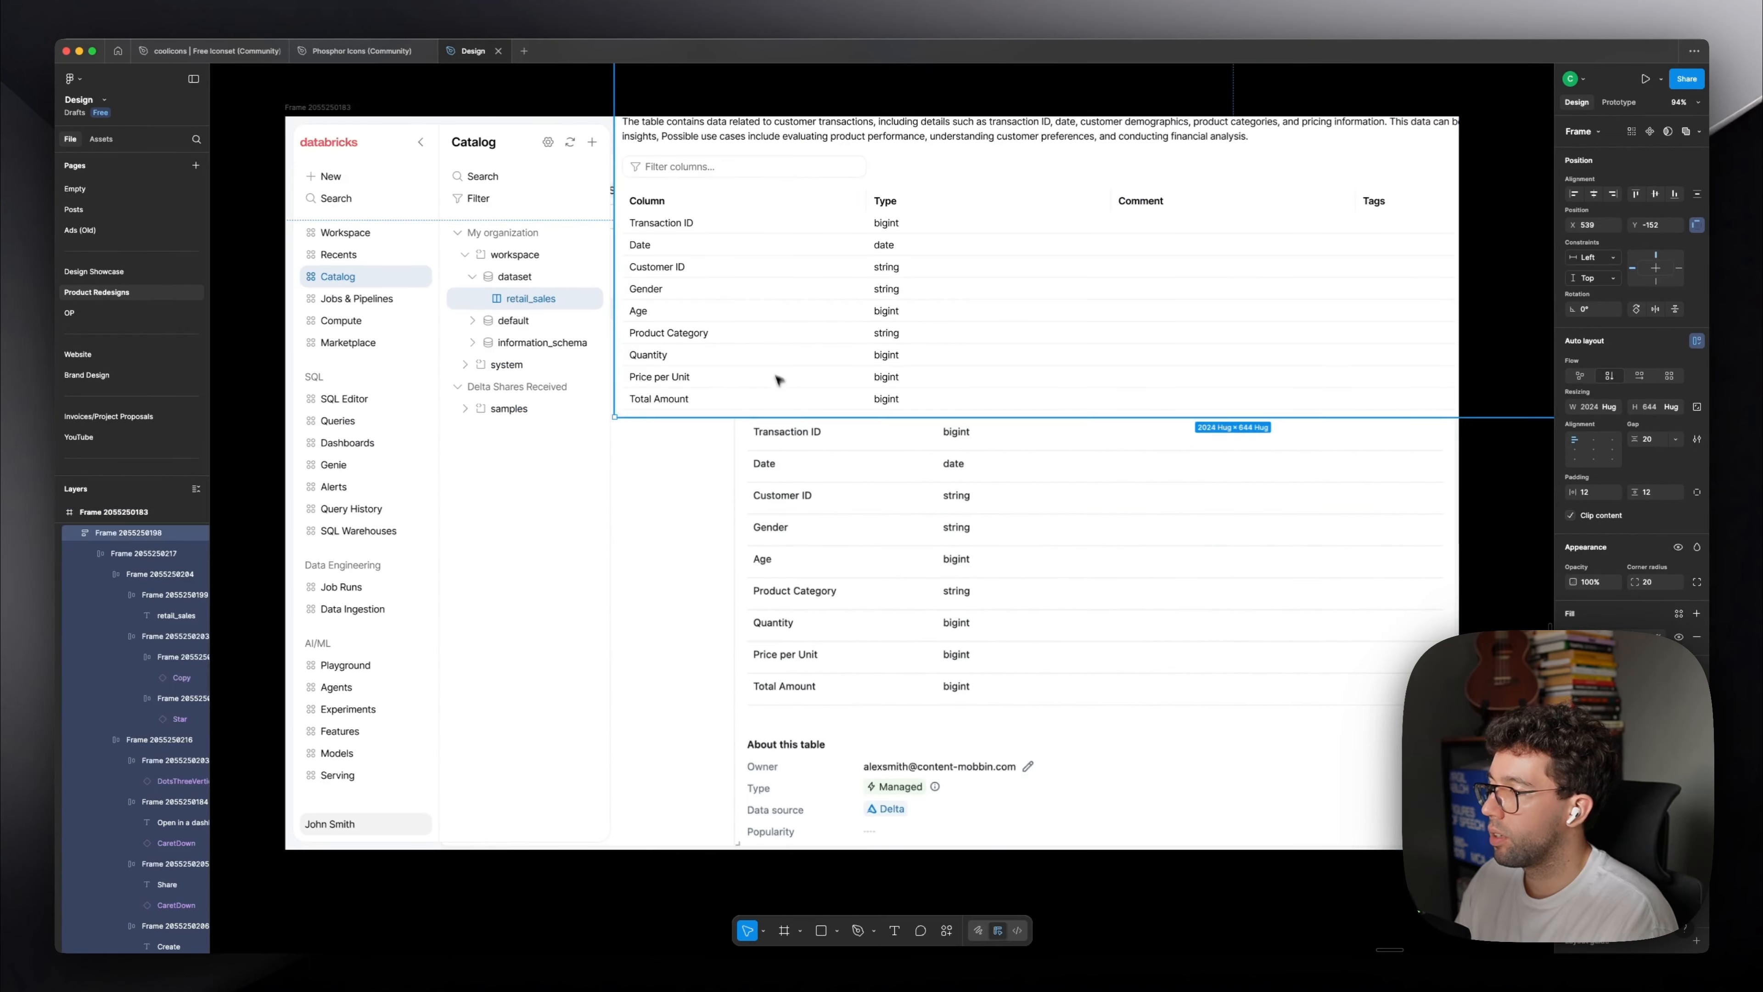
Move the retail_sales pane out of the screen frame onto the empty canvas beside it.
scroll(753, 366, down, 2)
scroll(752, 366, right, 2)
scroll(696, 431, down, 2)
drag(693, 342, 1345, 680)
scroll(1305, 677, down, 2)
scroll(1305, 677, right, 2)
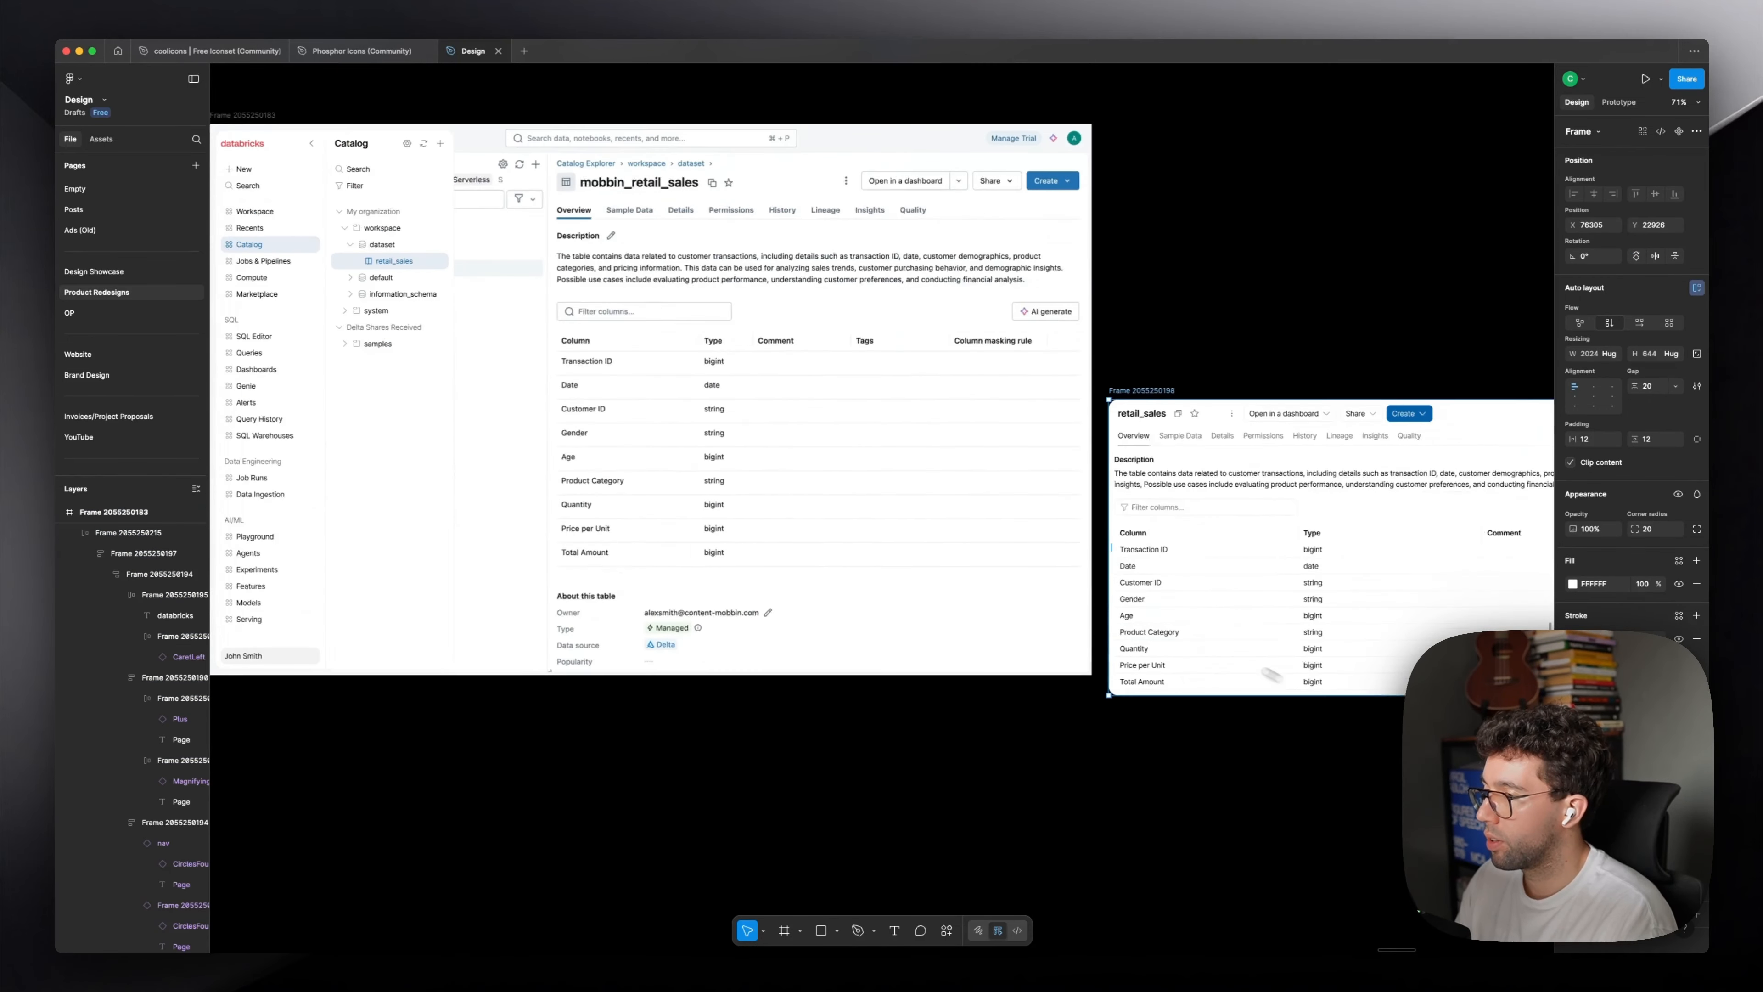
Duplicate the Description block and place the copy below the columns table in the retail_sales pane.
scroll(1204, 639, up, 2)
click(1127, 445)
key(super+d)
key(Down)
key(Down)
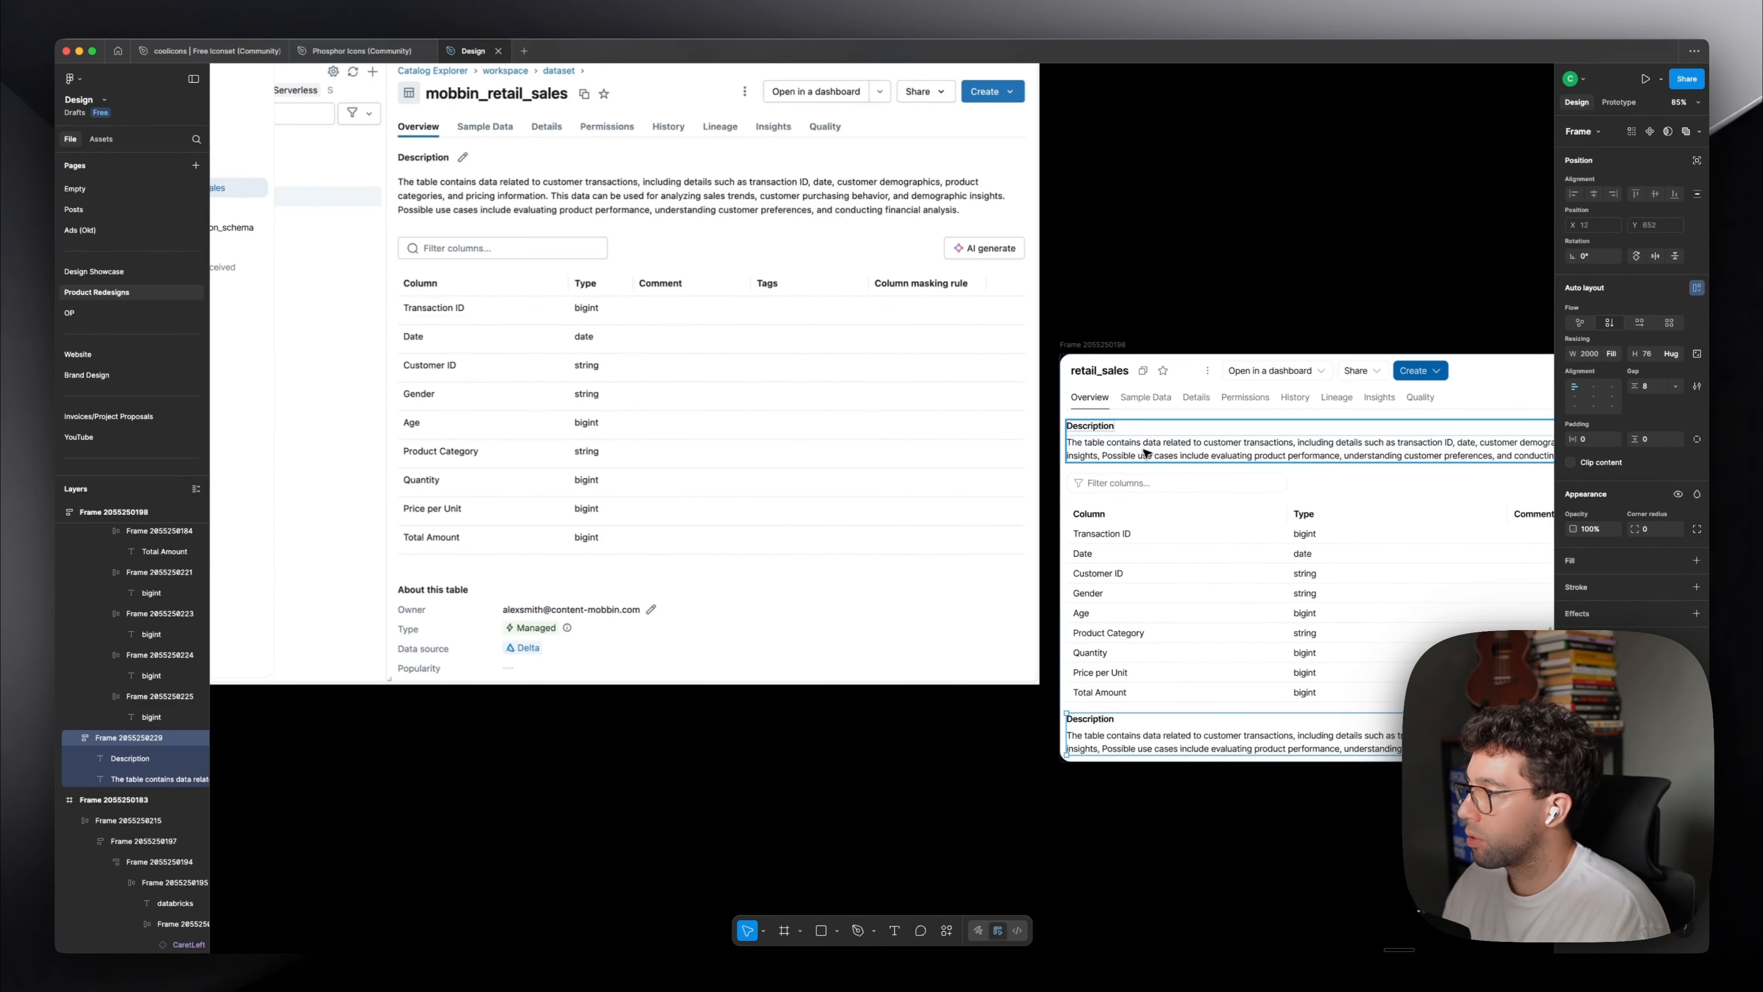
Add two-cell rows to the copied block: Owner with the owner's e-mail, Type Managed, Data source Delta, and Popularity ---.
scroll(1129, 493, down, 2)
click(1129, 494)
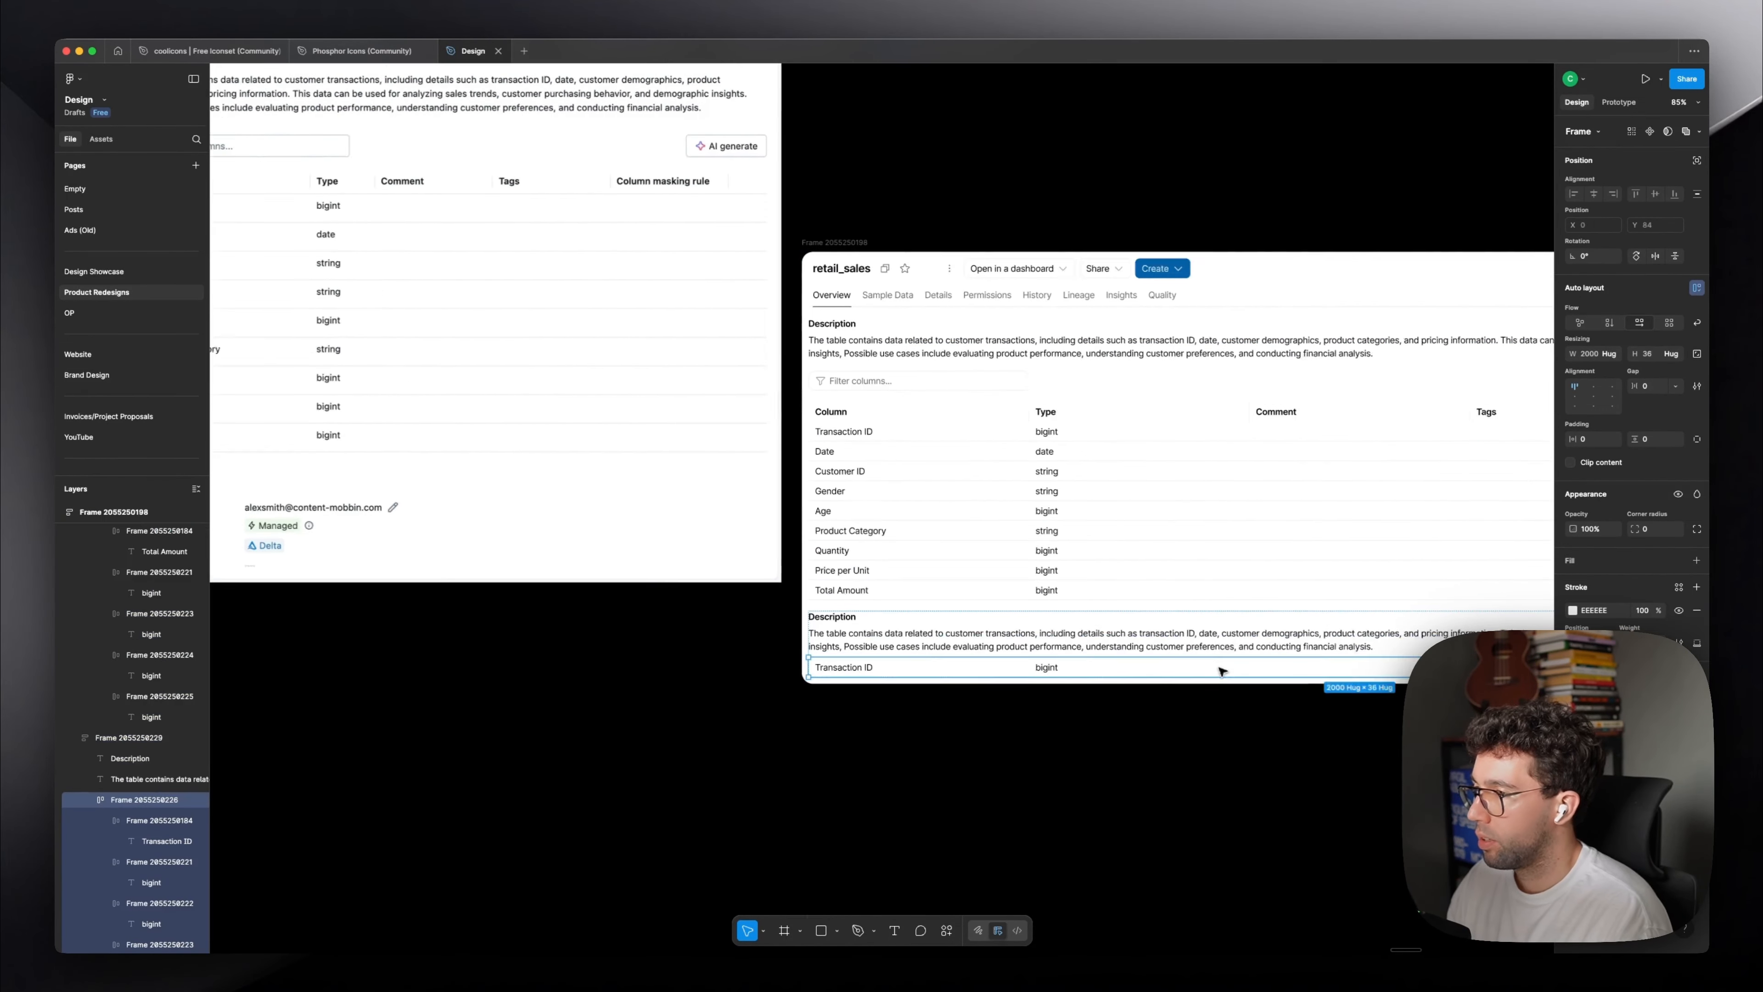
scroll(1219, 669, right, 3)
double_click(1086, 666)
scroll(1039, 663, down, 3)
scroll(794, 669, up, 3)
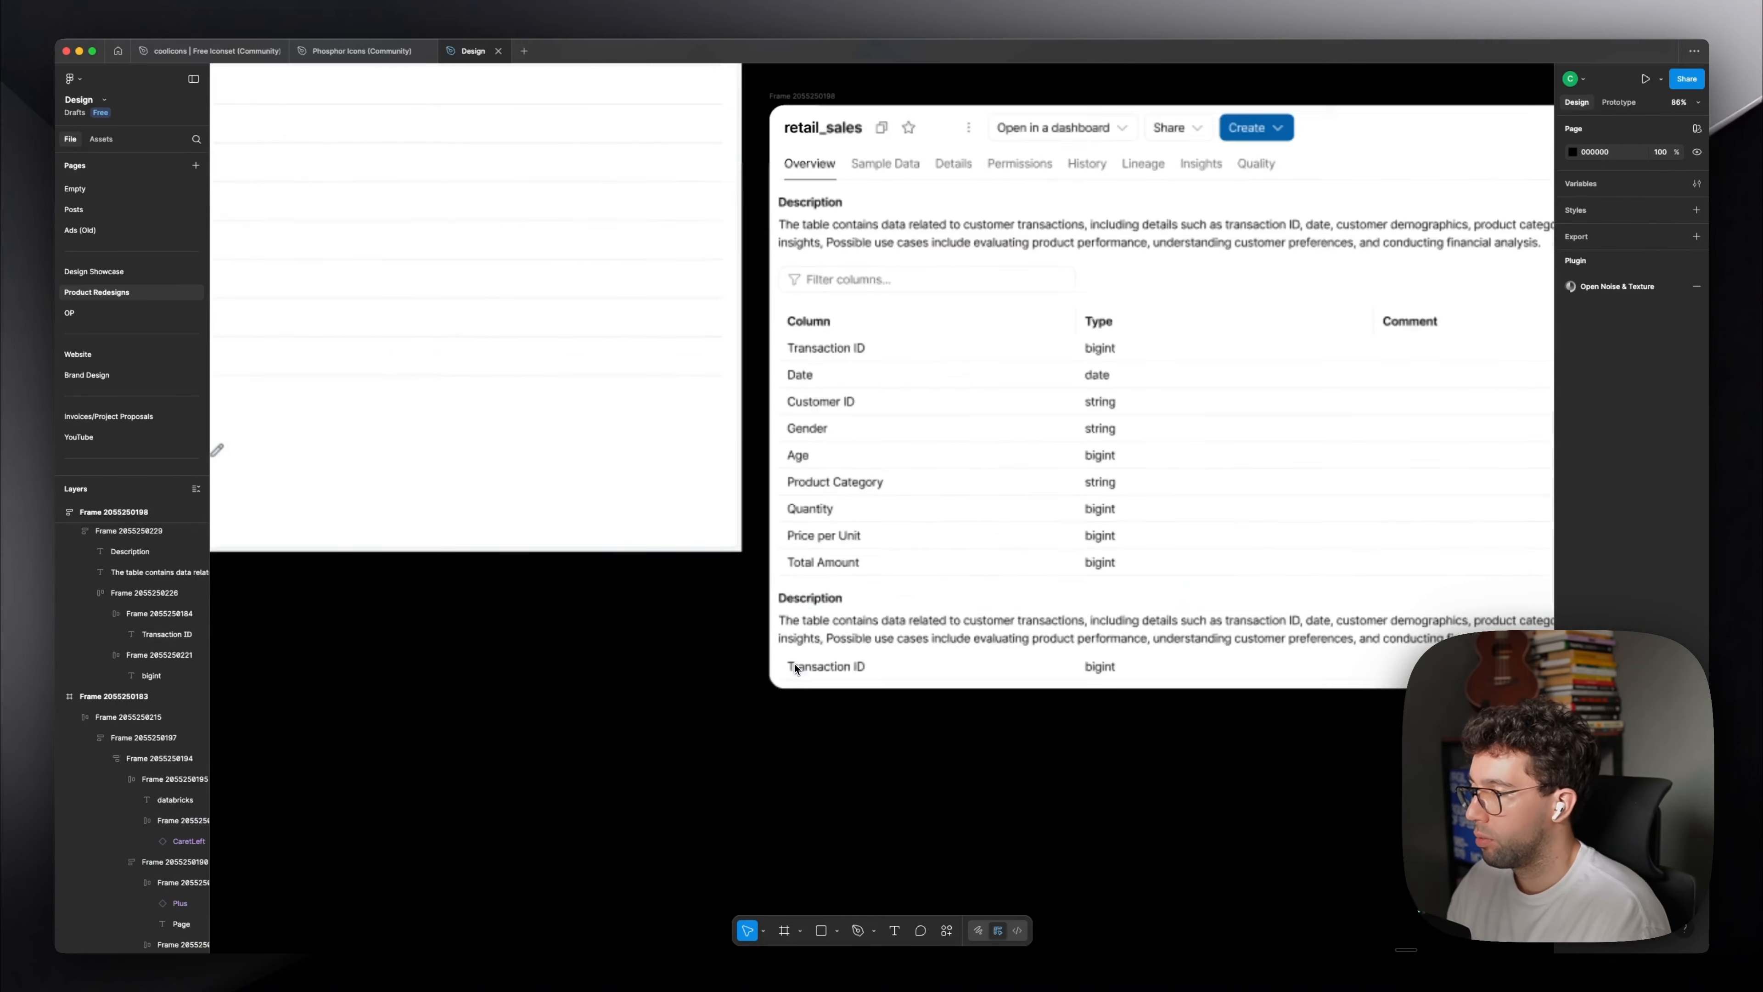
scroll(795, 669, up, 3)
scroll(795, 669, left, 5)
double_click(1270, 680)
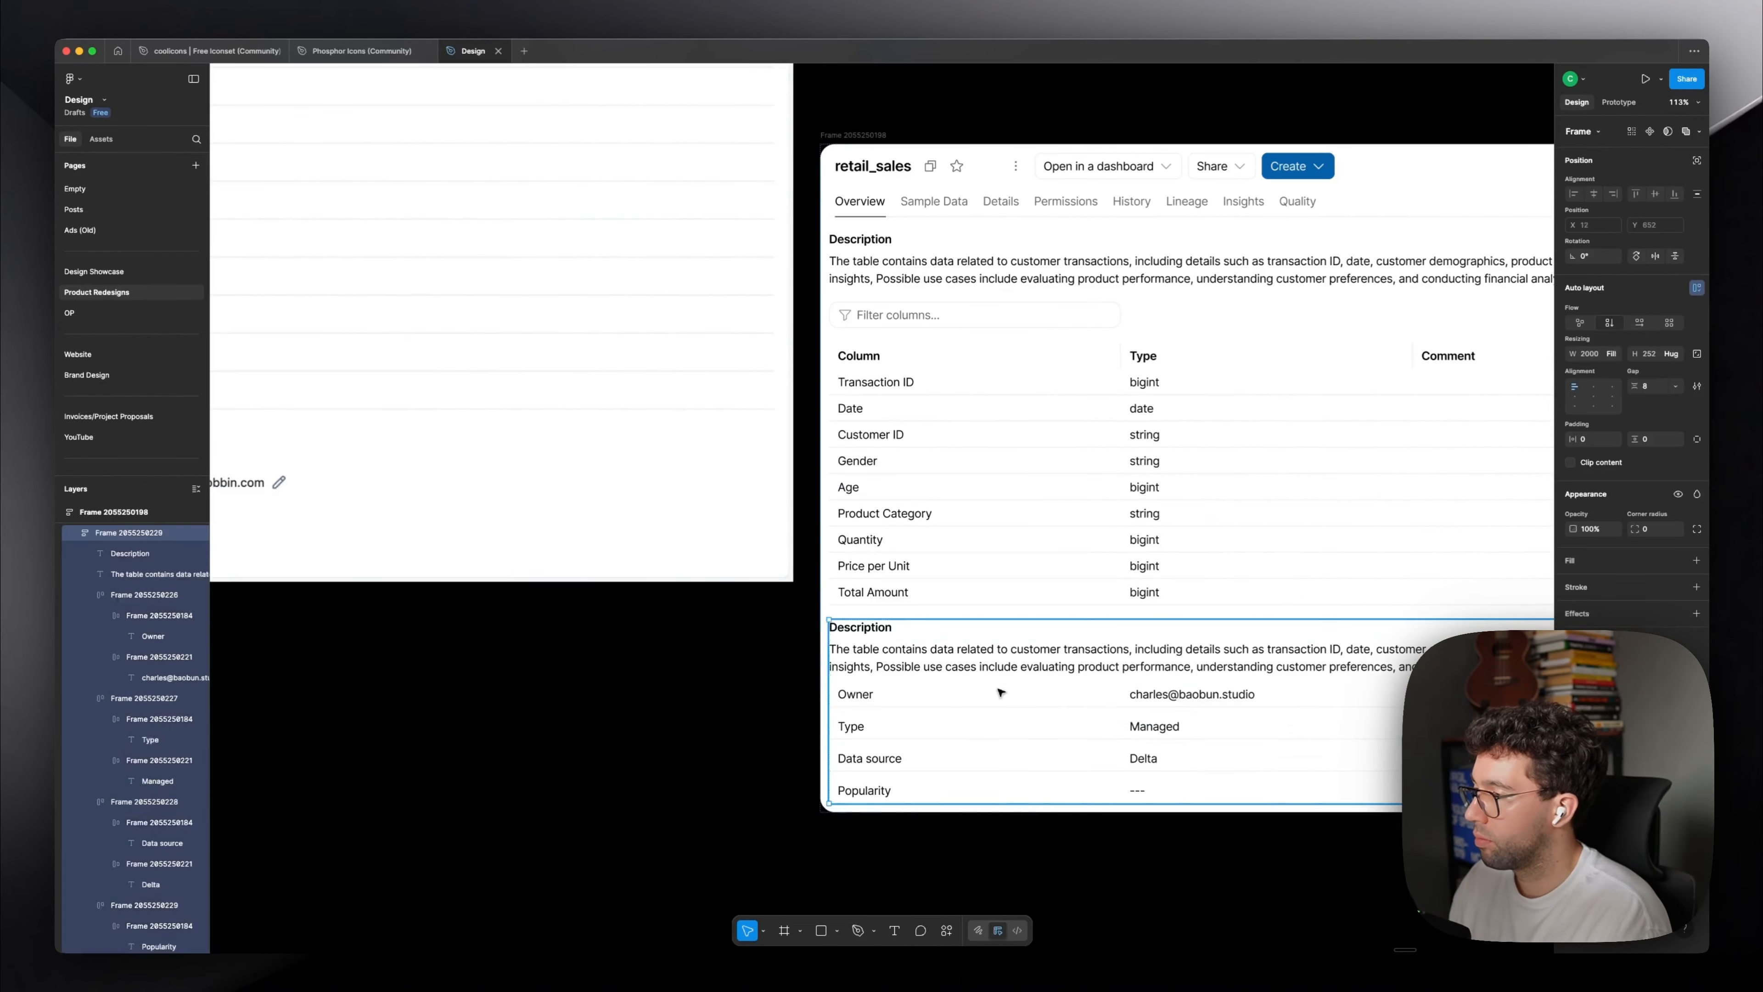
Narrow the Owner, Type, Data source and Popularity label cells to 160 px.
click(1001, 693)
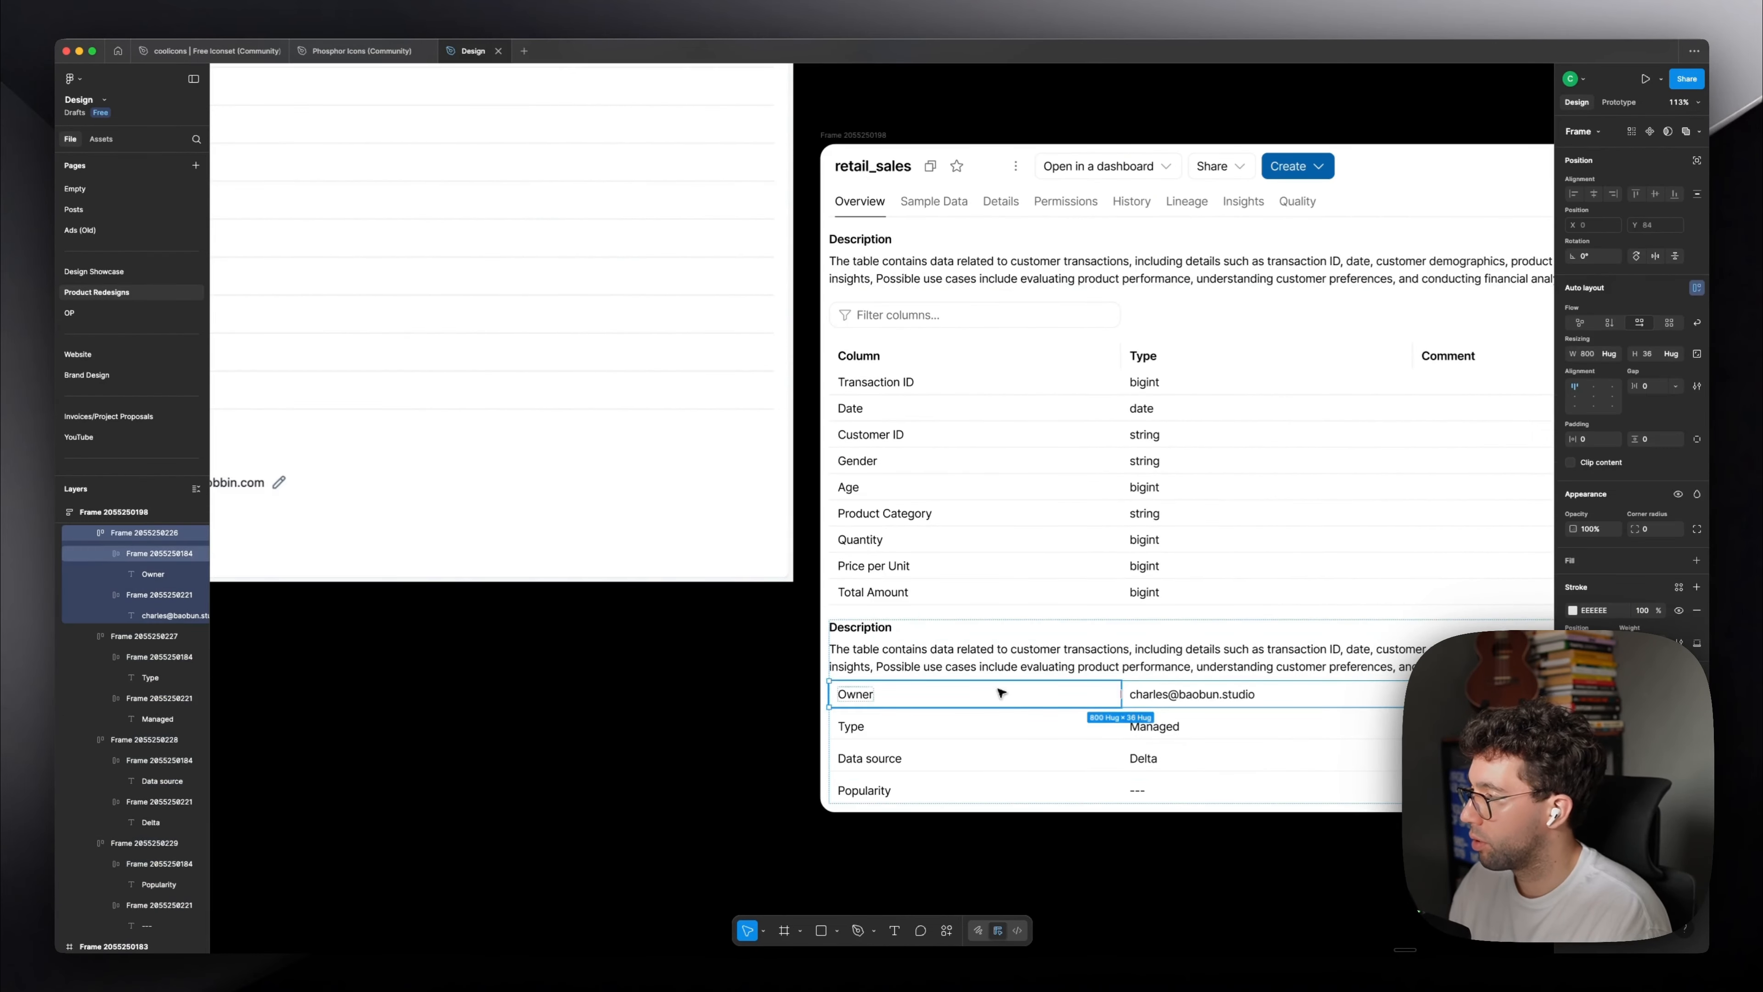
click(1000, 693)
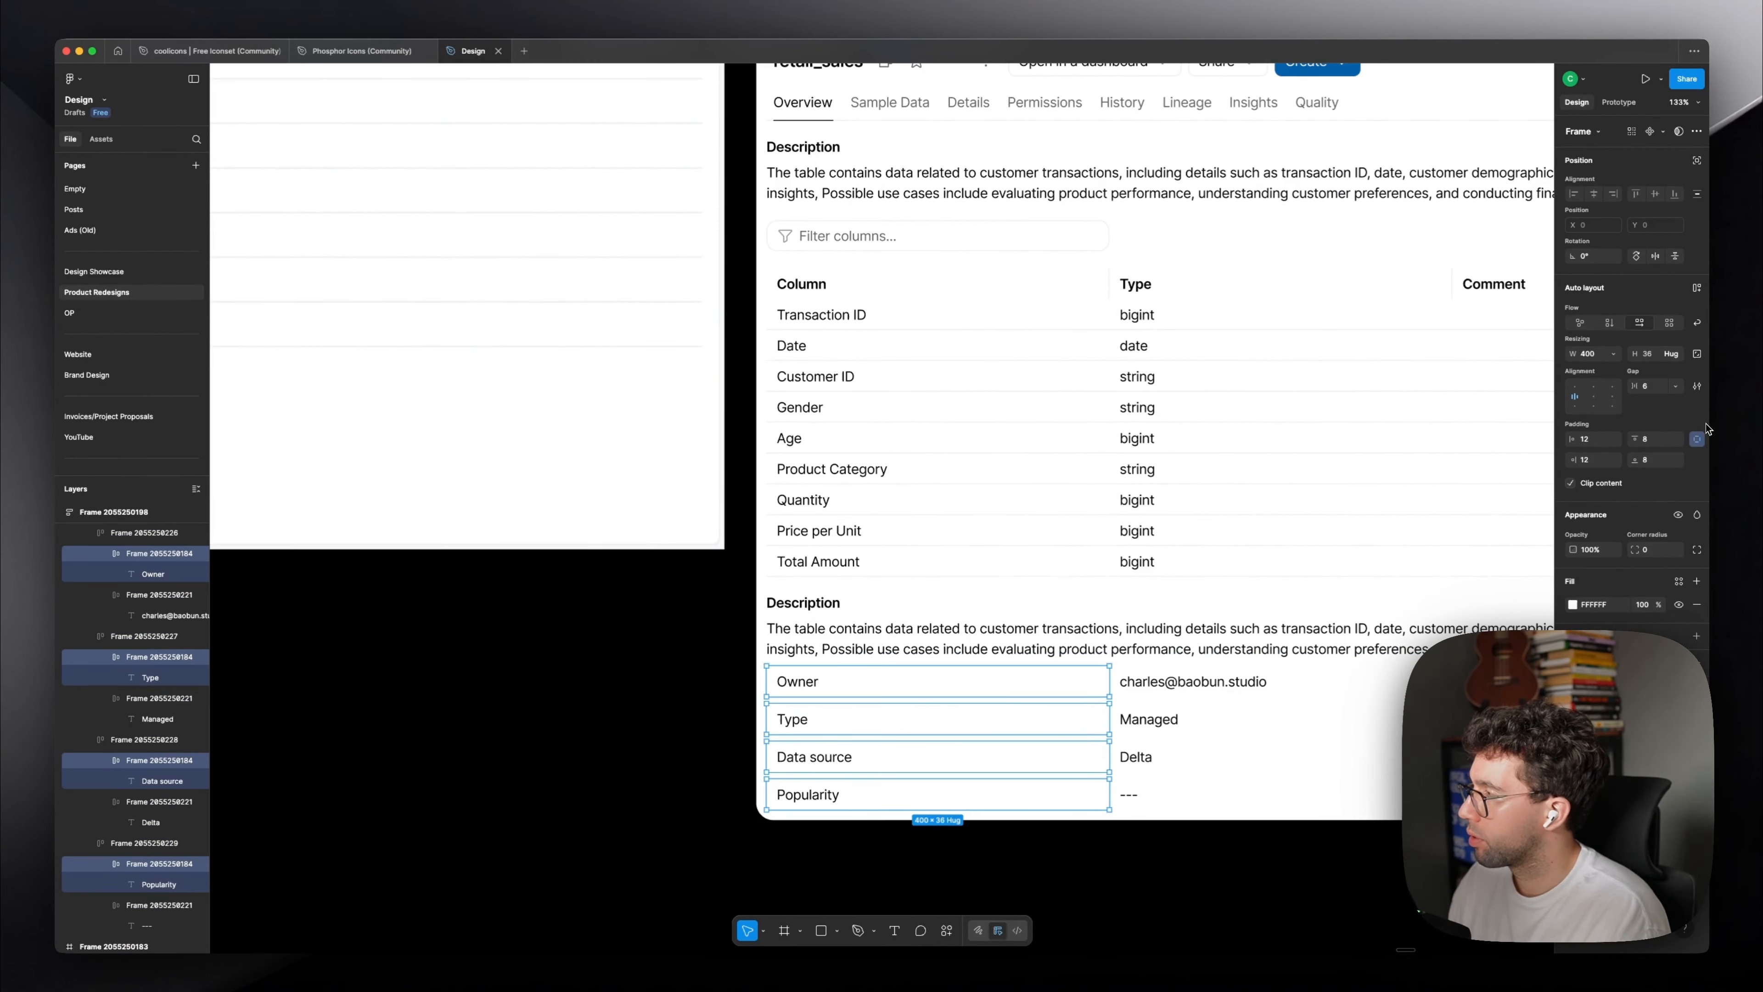
click(1696, 438)
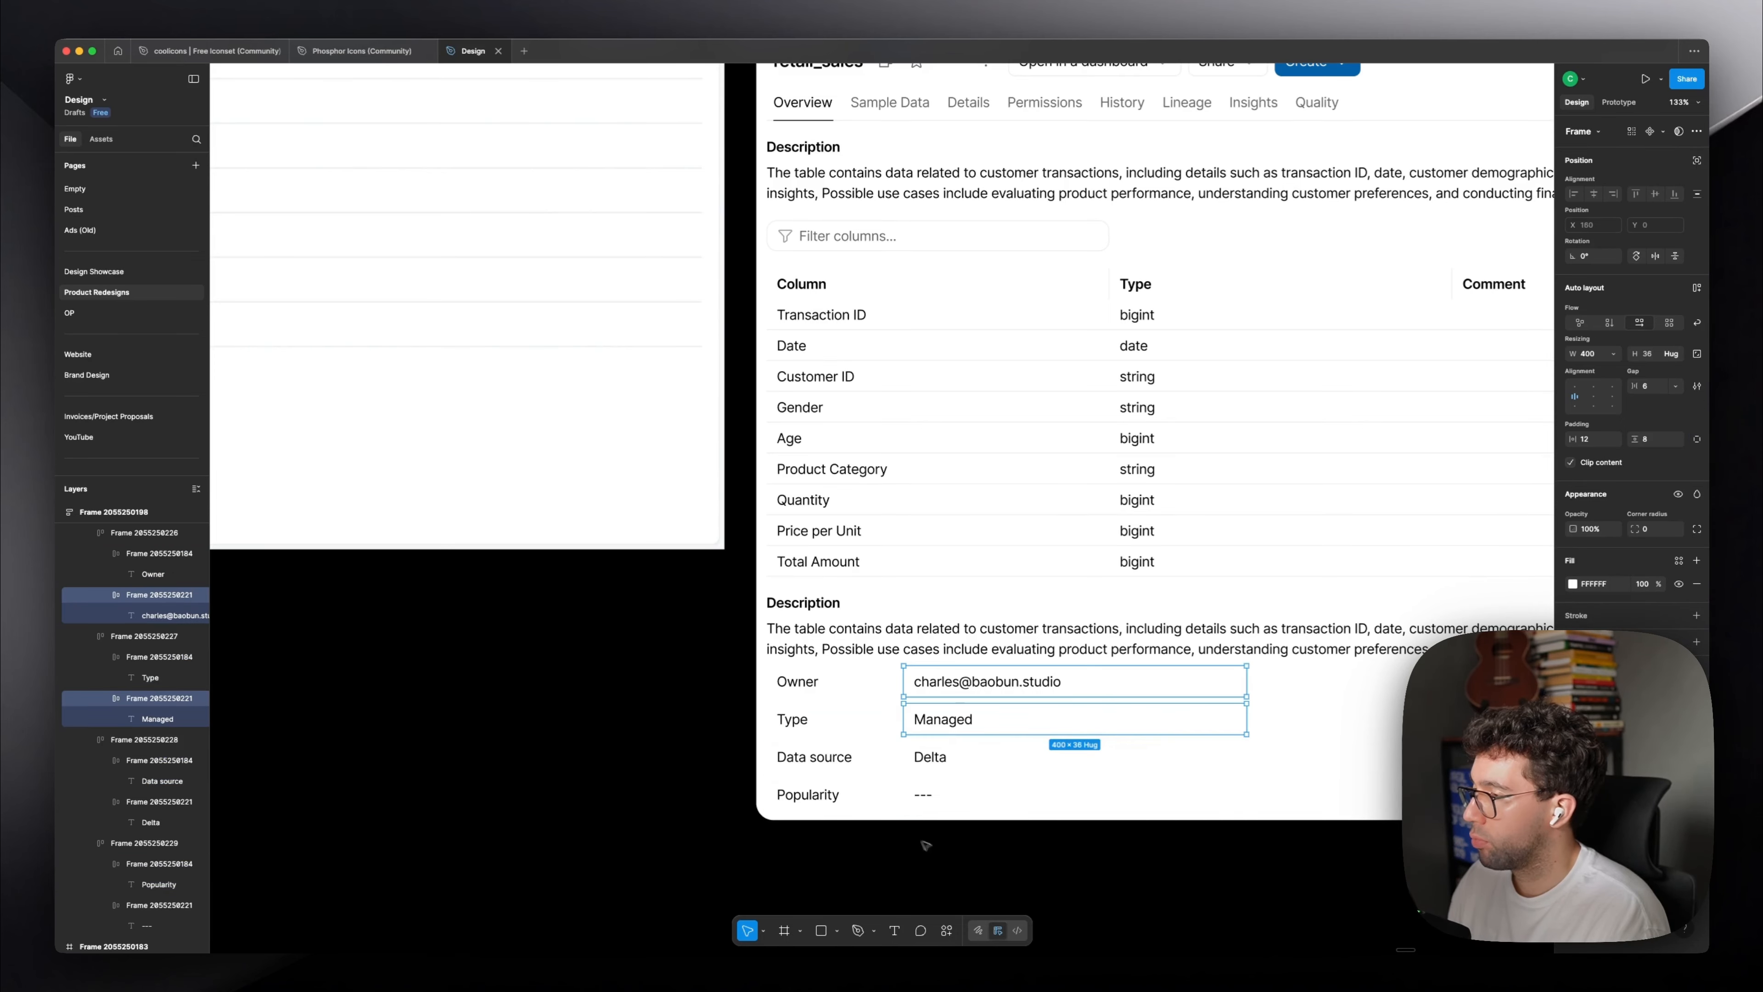
Retitle the copied block "About this table" and delete its description paragraph.
click(925, 839)
click(933, 733)
scroll(906, 713, down, 3)
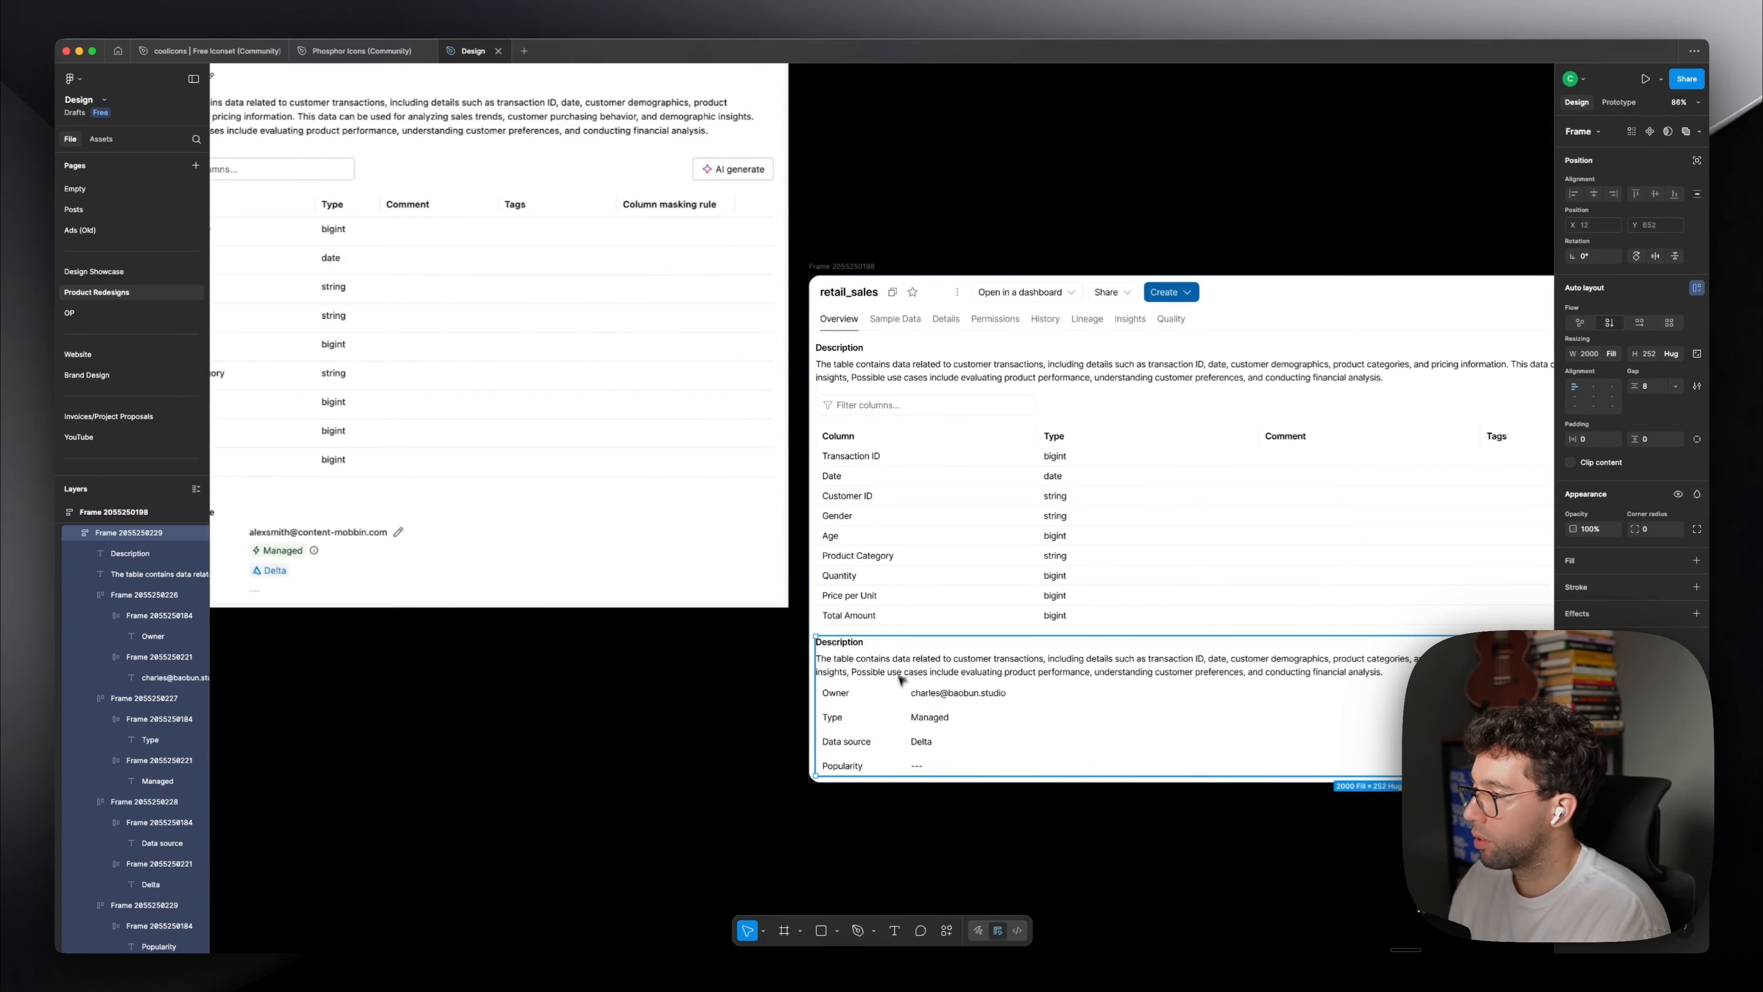
click(900, 671)
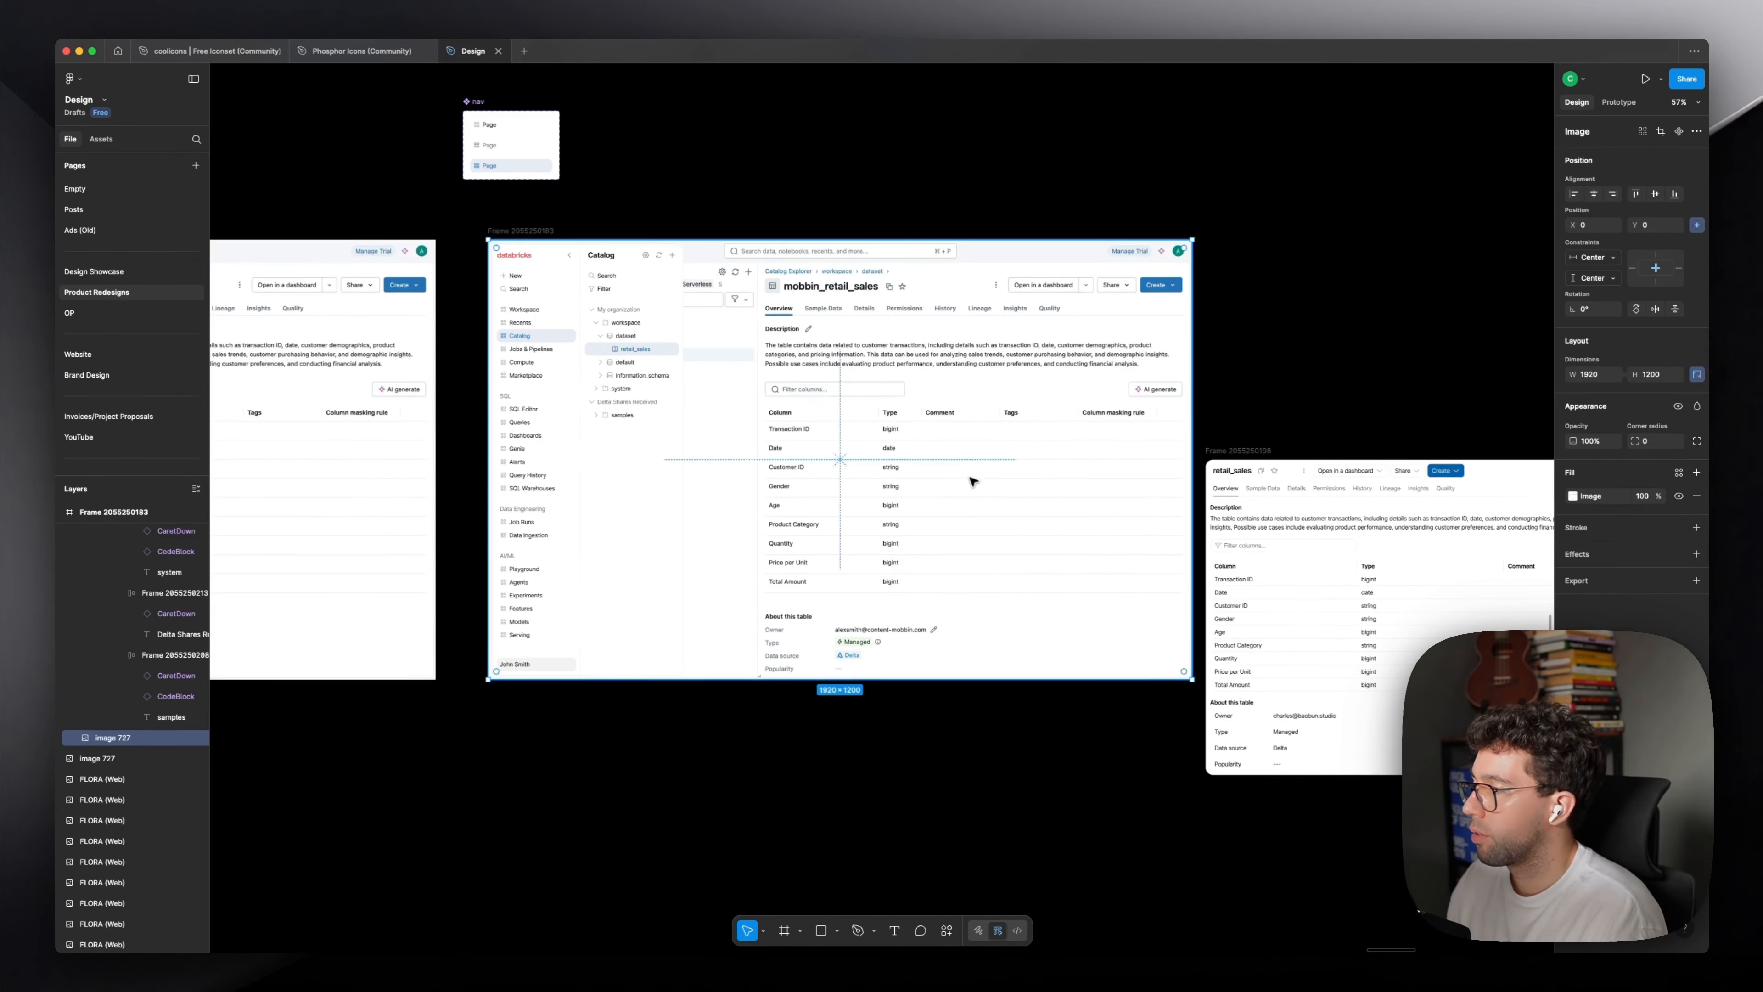
Move the original screenshot below the screen frame and place the retail_sales pane in the frame beside the catalog pane.
scroll(970, 480, down, 3)
drag(972, 447, 961, 825)
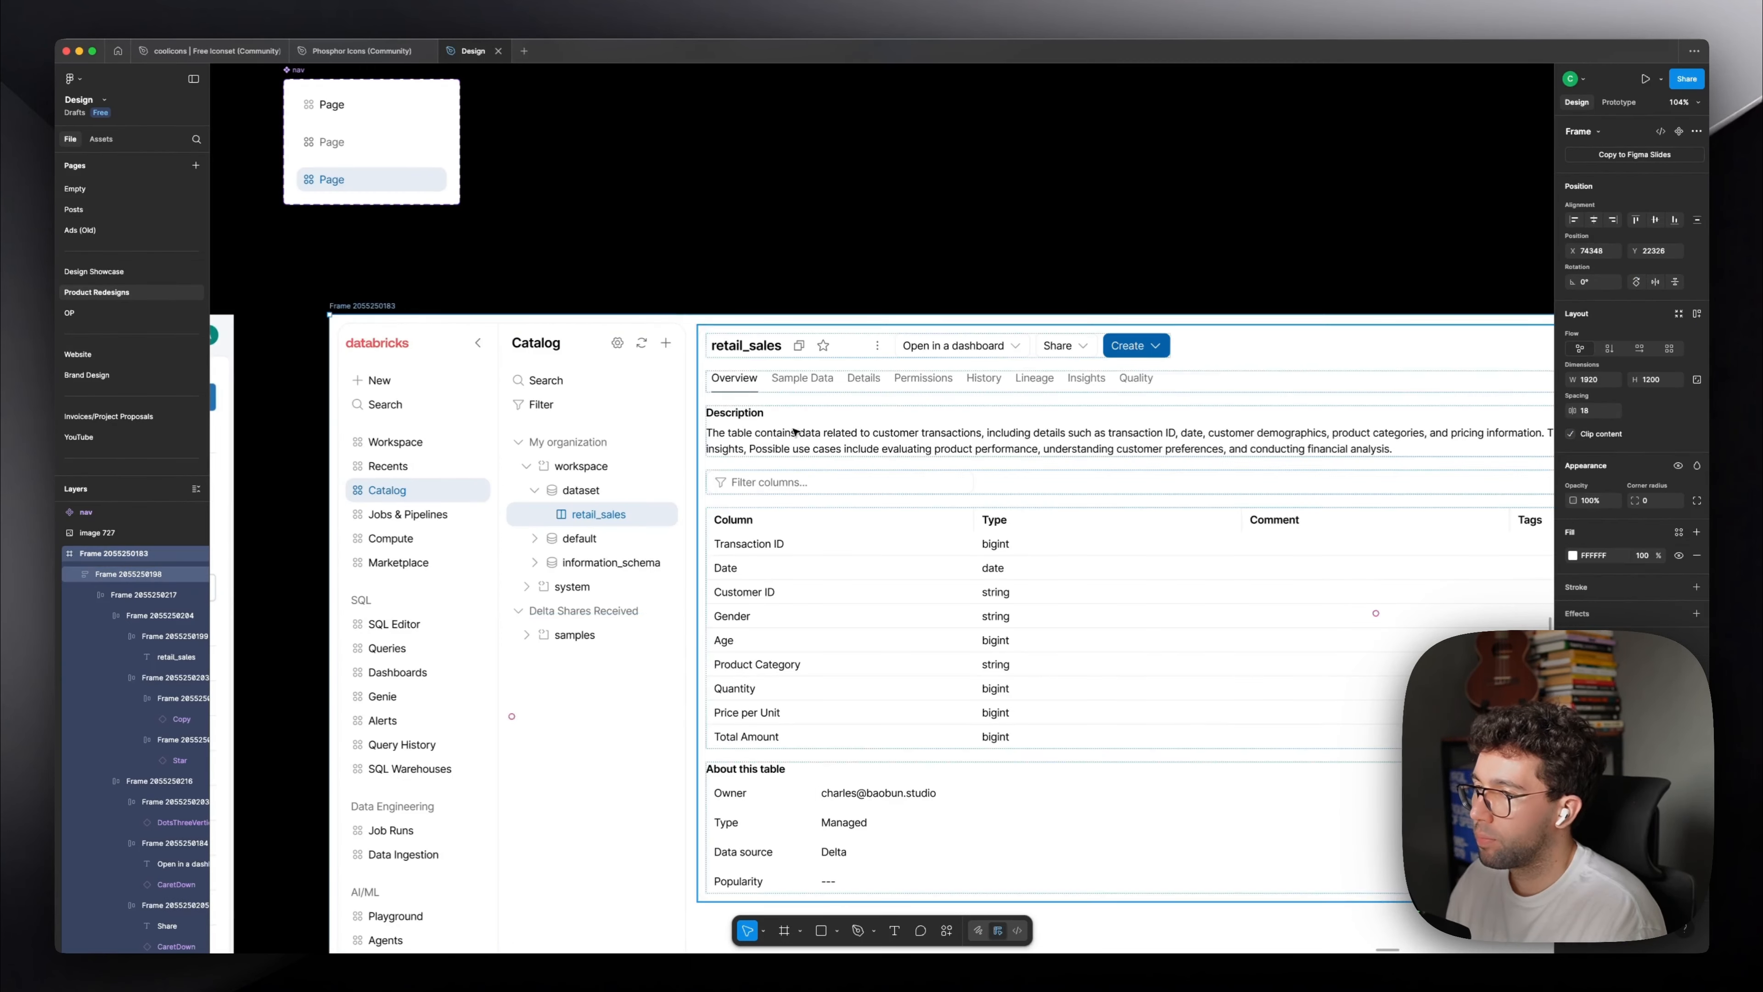
scroll(1041, 442, right, 5)
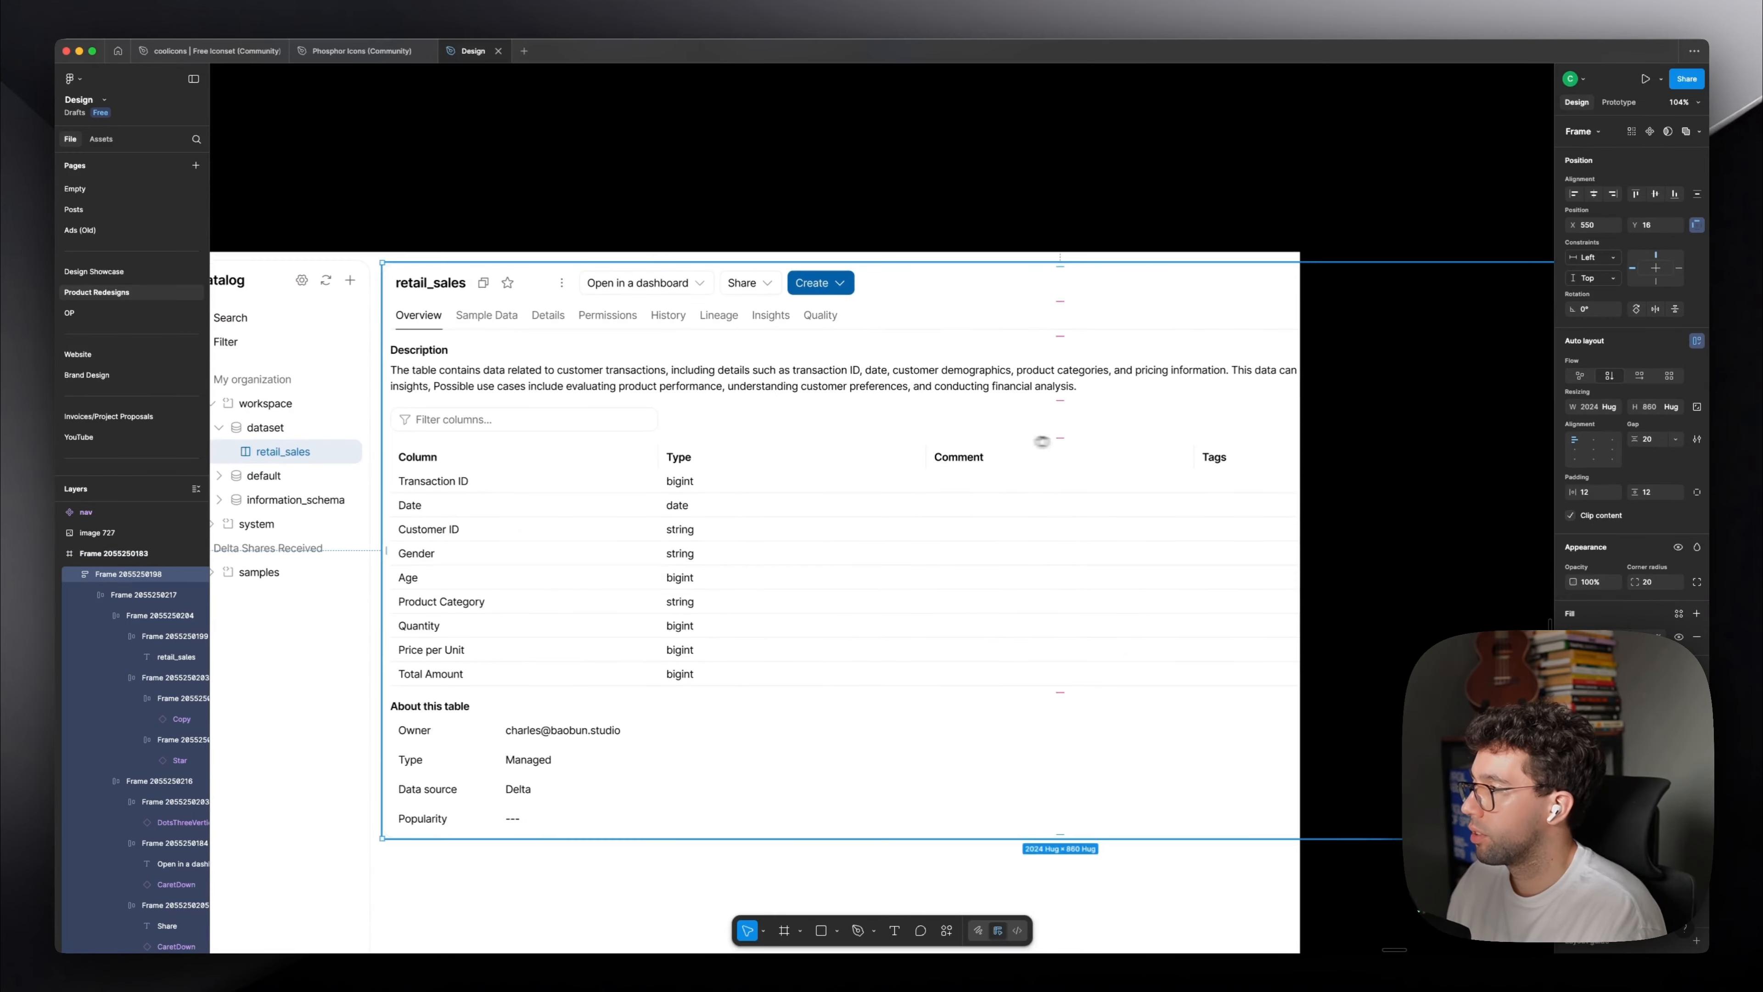
Resize the retail_sales pane and its table columns to fit the frame, with AI generate at the filter row's far end.
scroll(1042, 442, down, 3)
drag(937, 611, 1066, 255)
drag(1089, 117, 1143, 487)
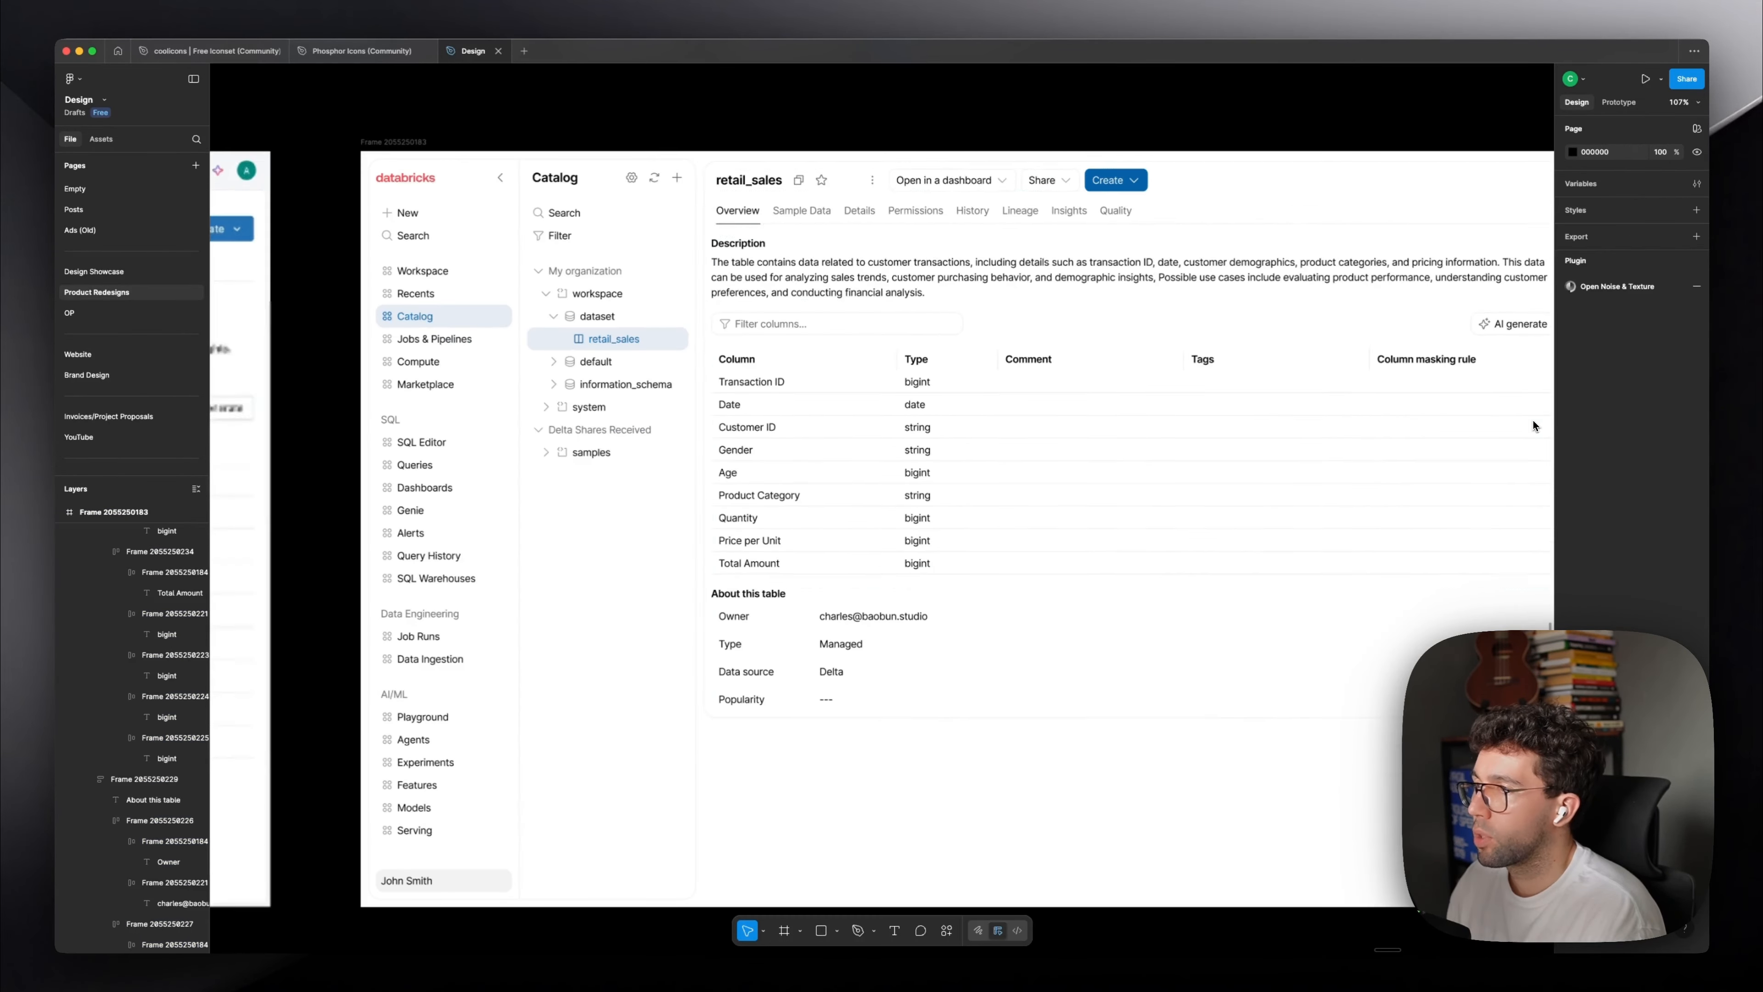
drag(1346, 389, 1274, 382)
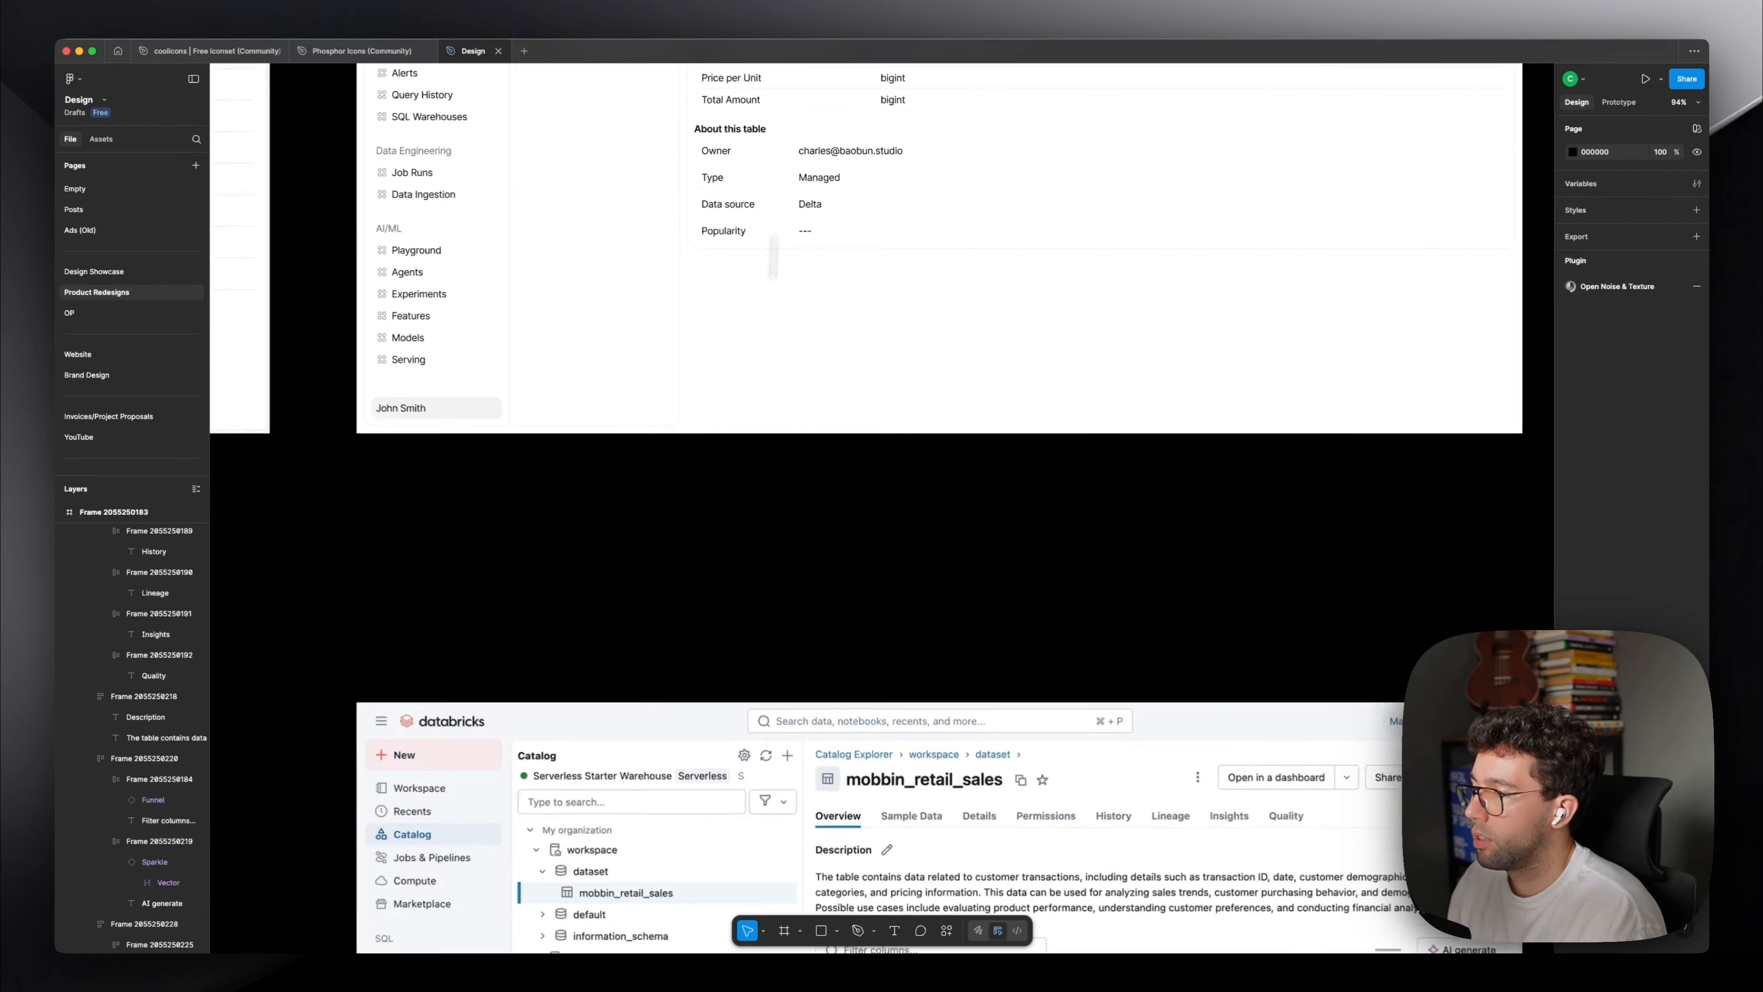
Add a table icon before the retail_sales title and push the header actions to the pane's far edge.
drag(835, 116, 791, 640)
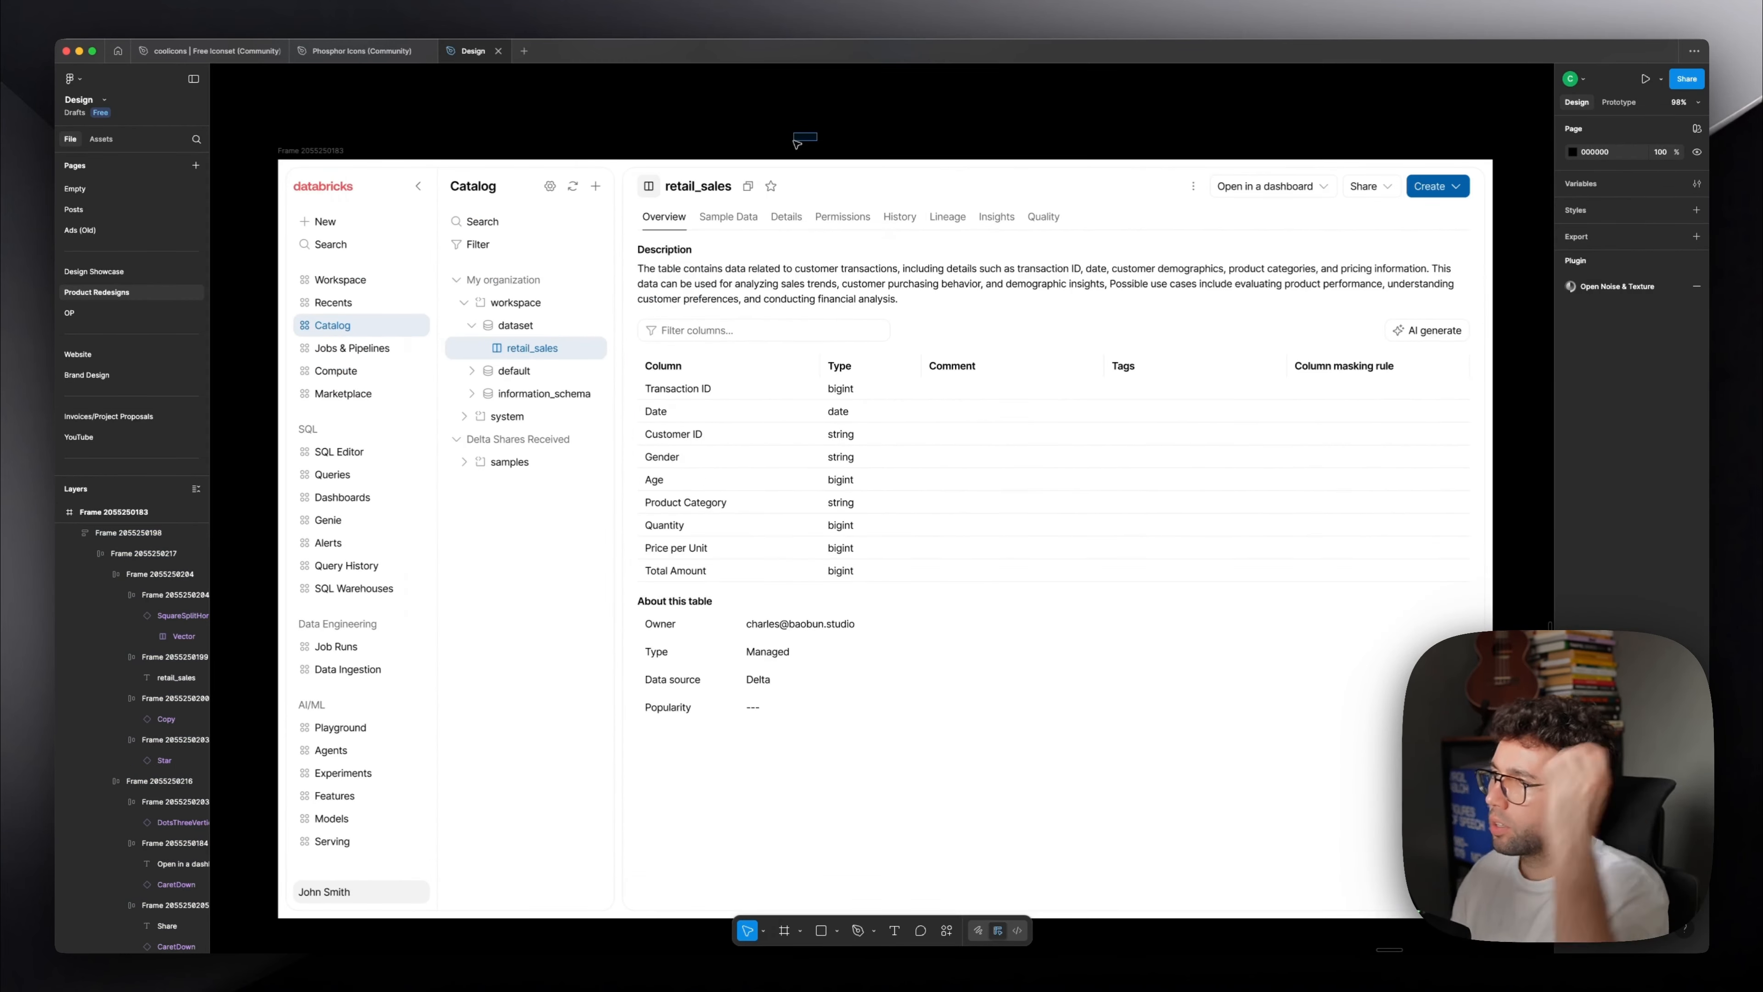
scroll(797, 143, up, 2)
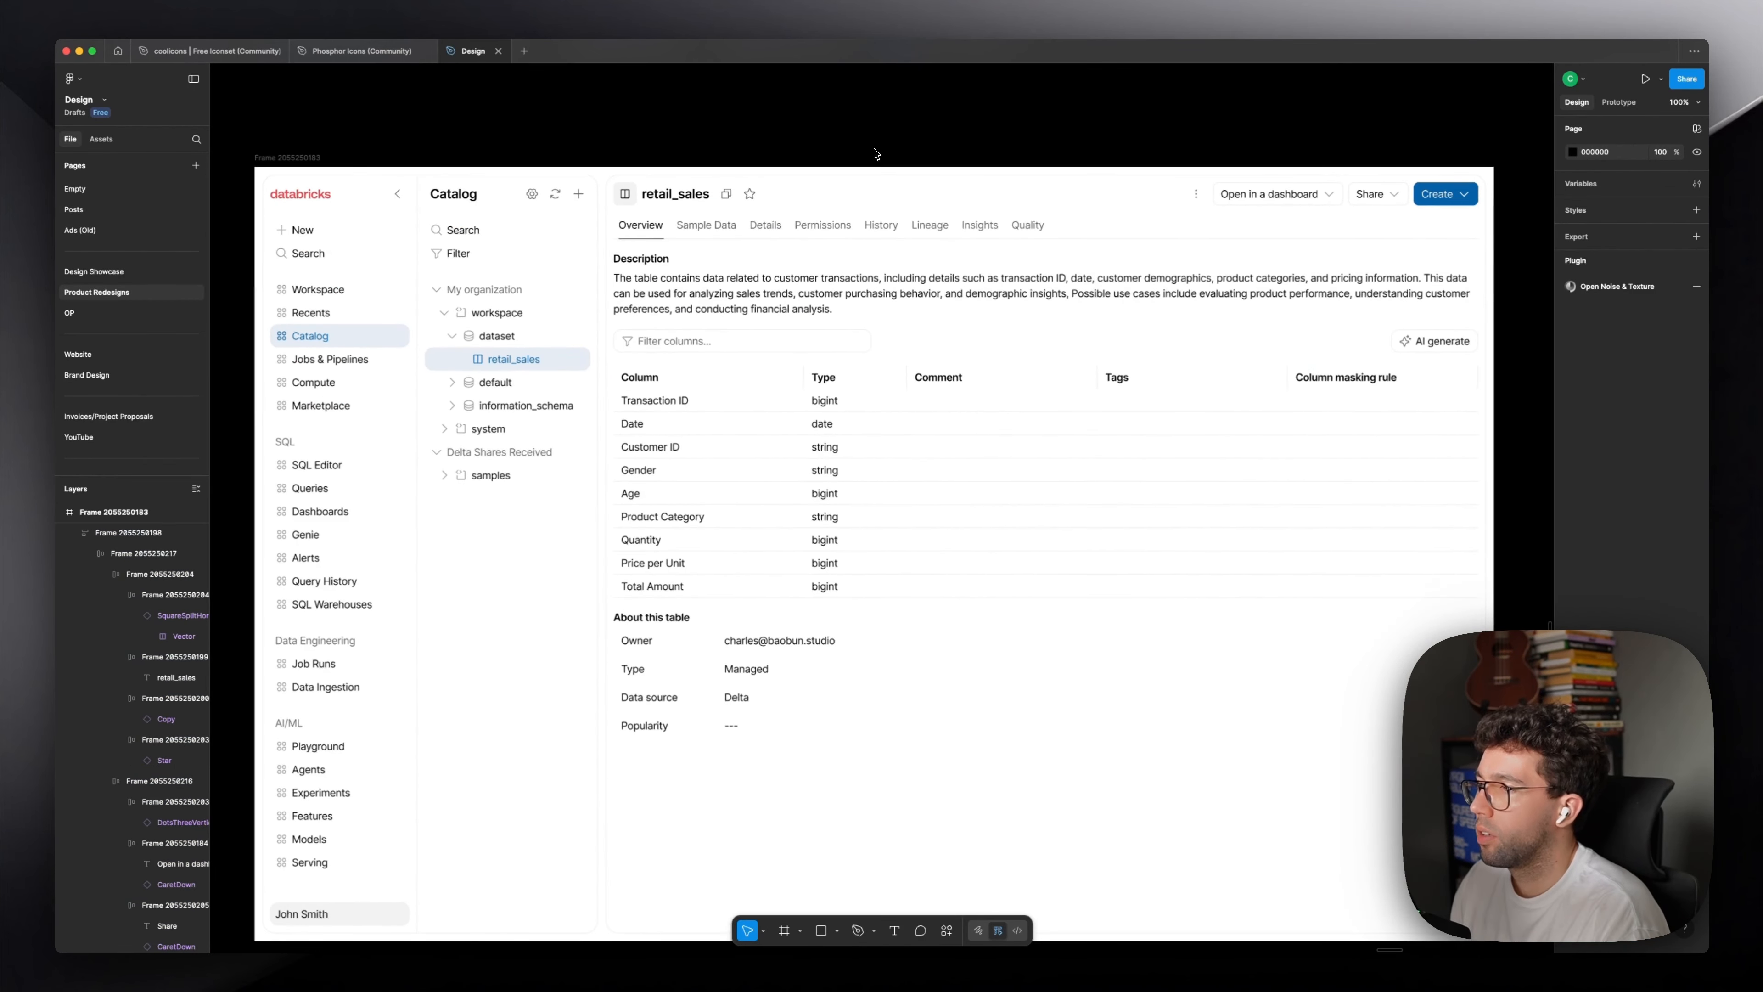
scroll(905, 142, up, 2)
scroll(933, 126, down, 3)
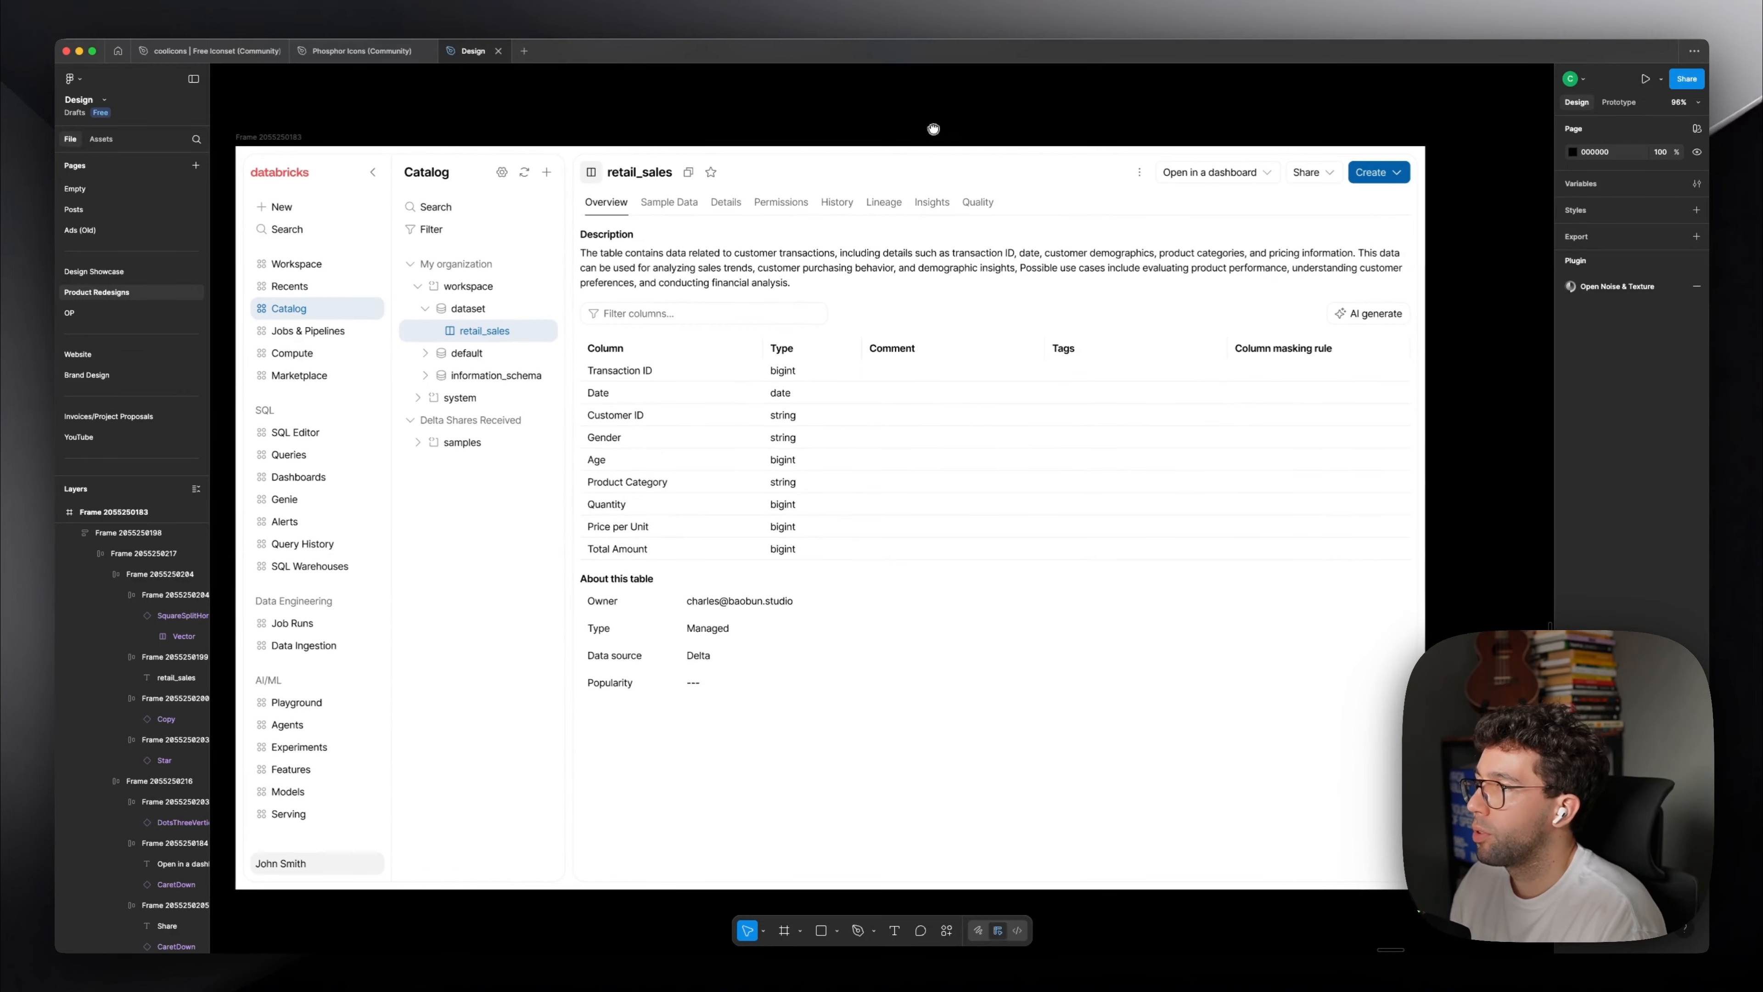
Group the pane's related sections with wider gaps between them, and tighten the About this table rows with grey labels.
drag(933, 126, 1357, 159)
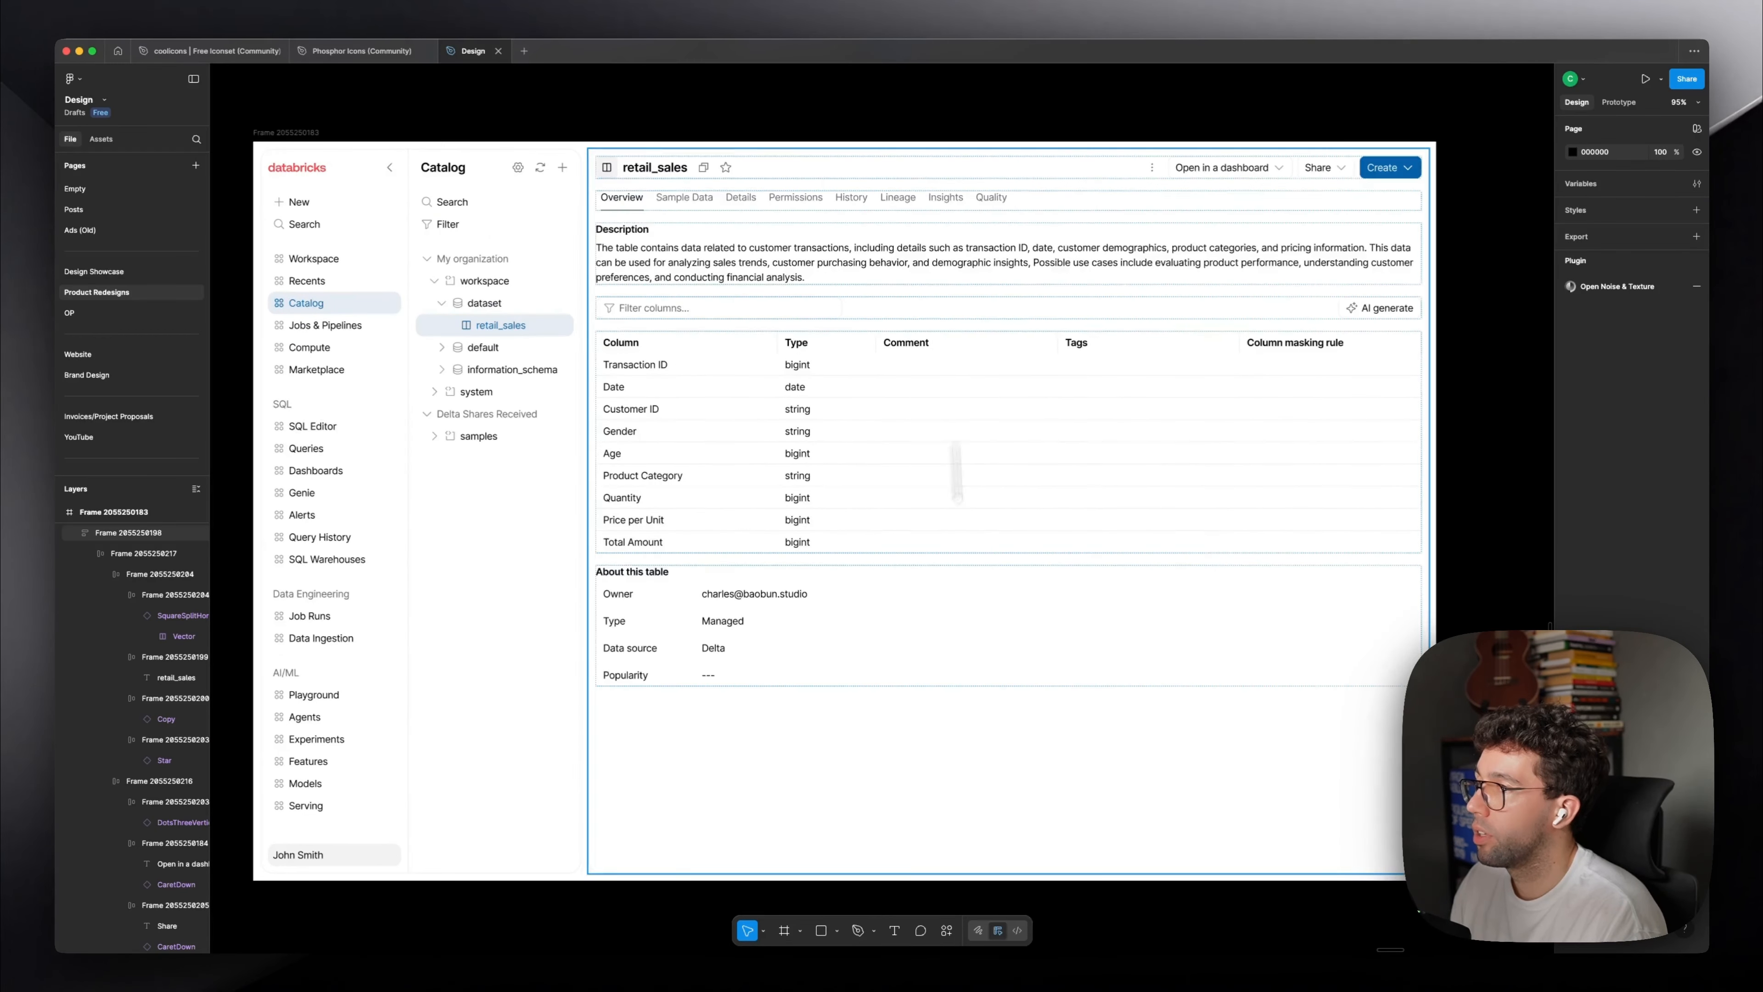
scroll(990, 449, up, 5)
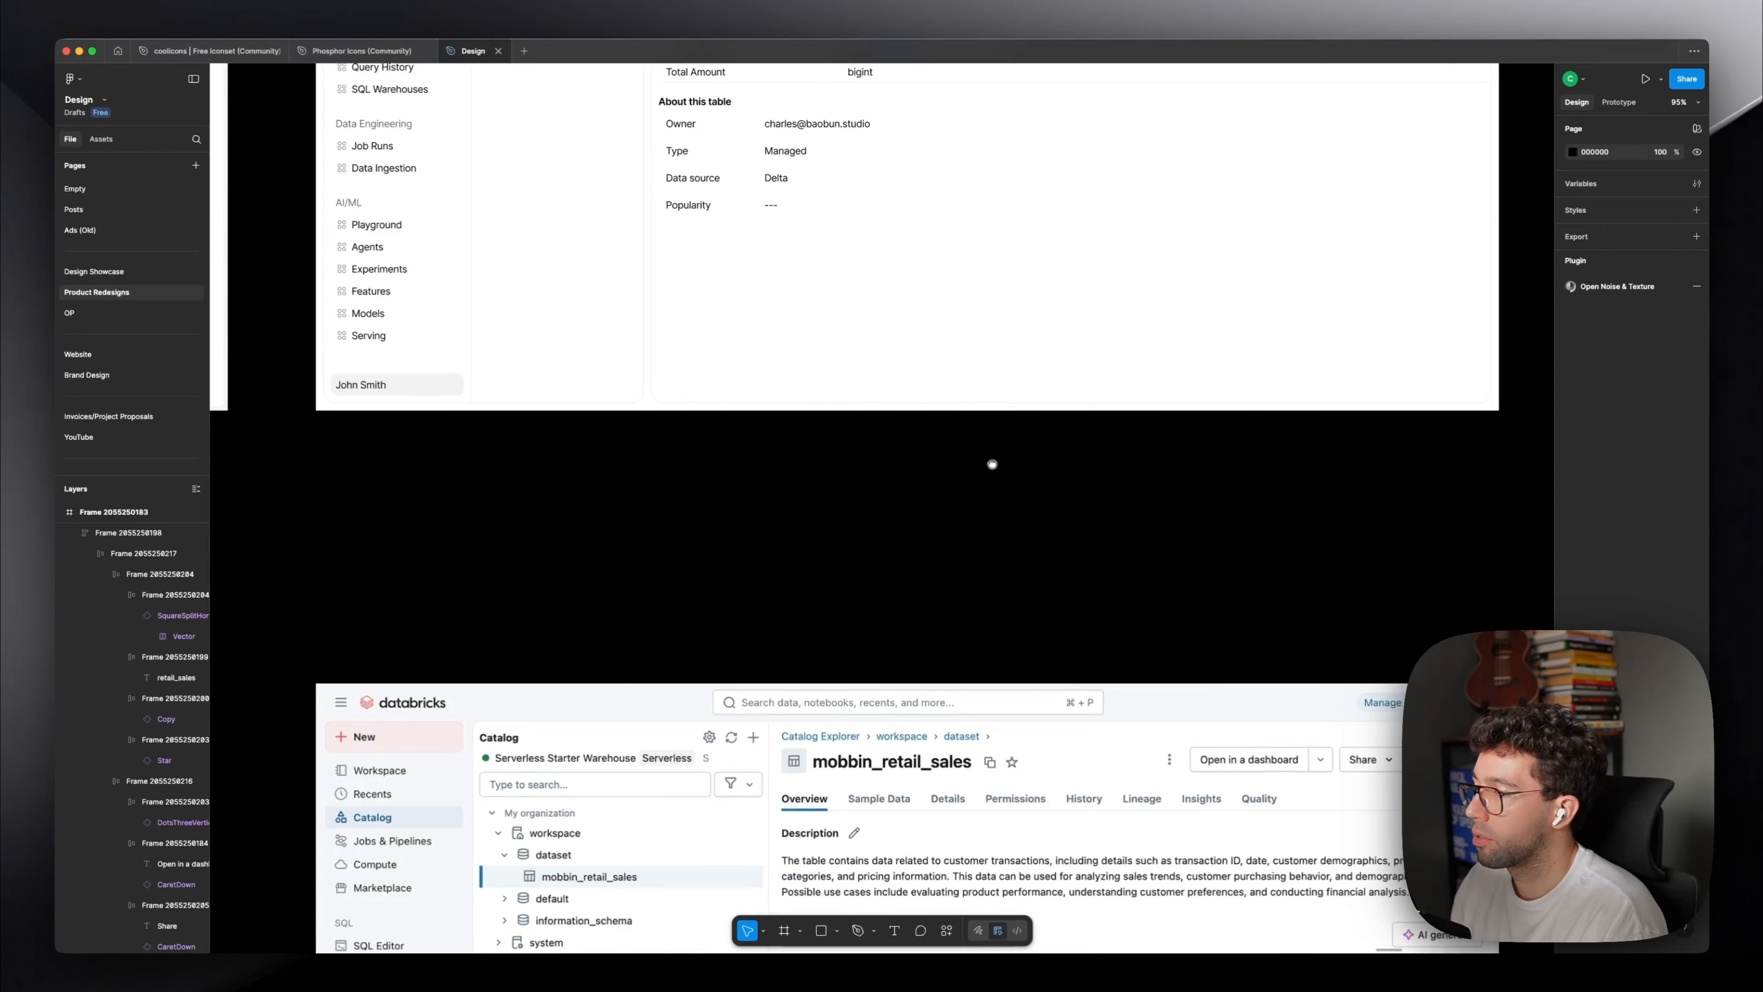
scroll(991, 448, down, 8)
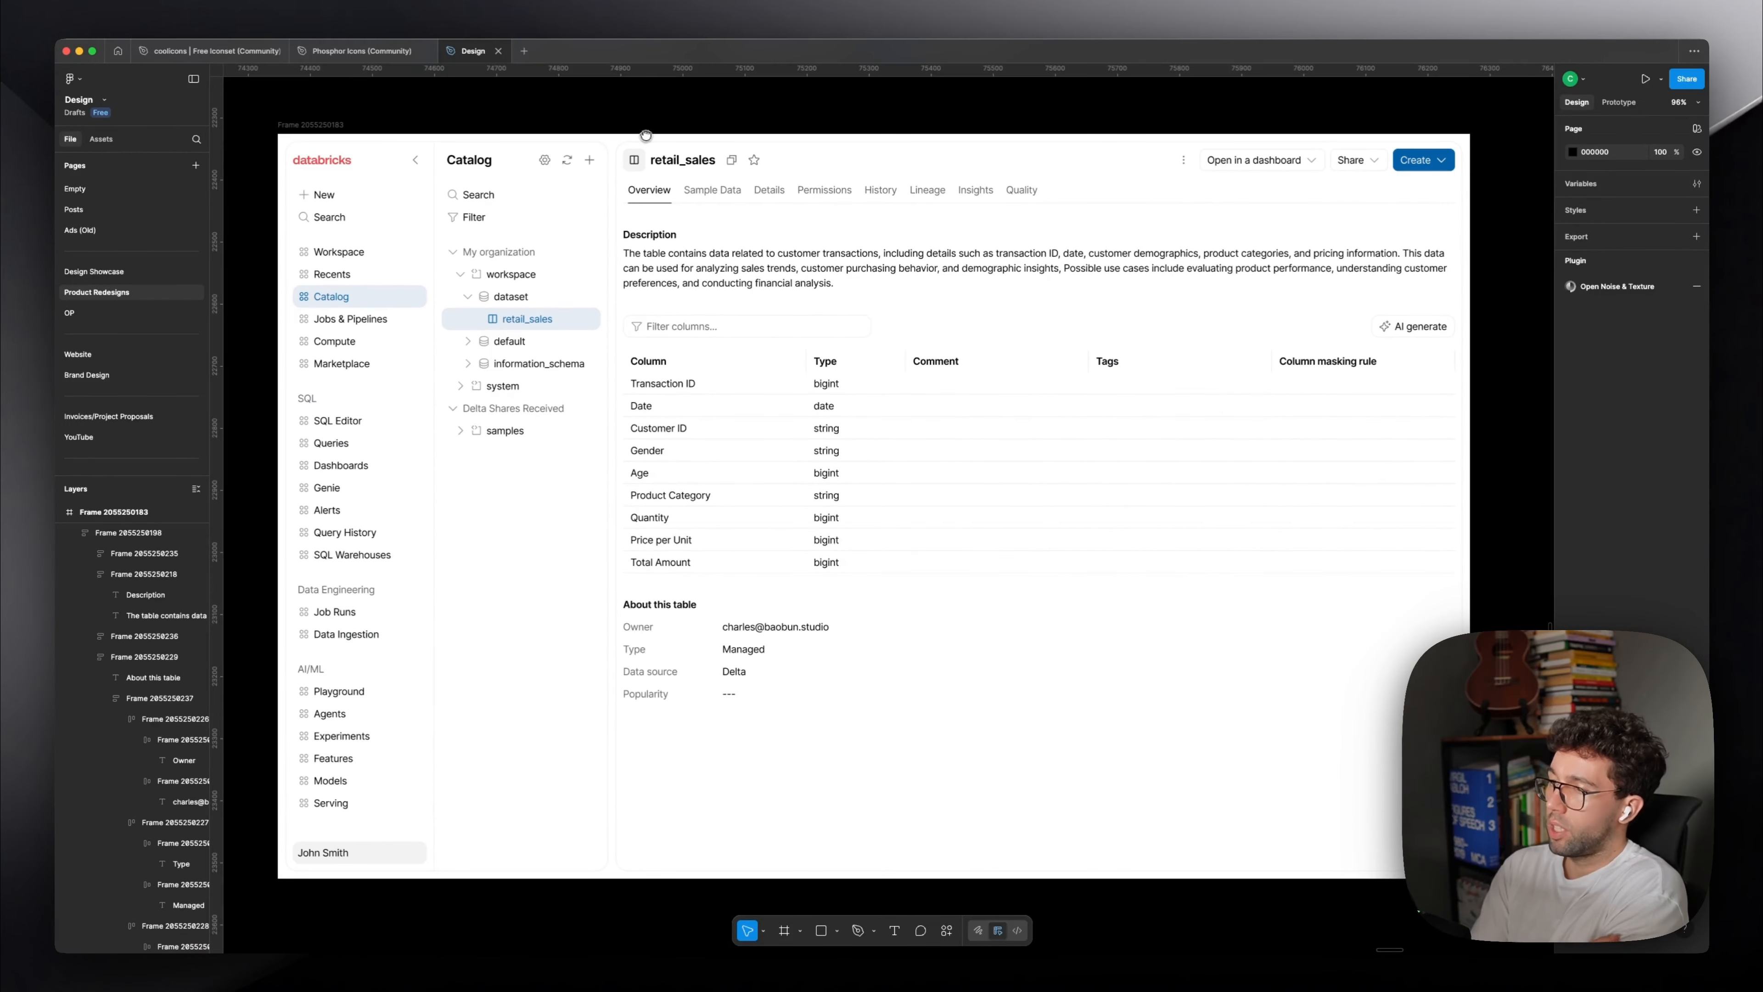
Compare the redesign with the original screenshot, and duplicate the finished screen frame onto the canvas beside it.
click(1039, 370)
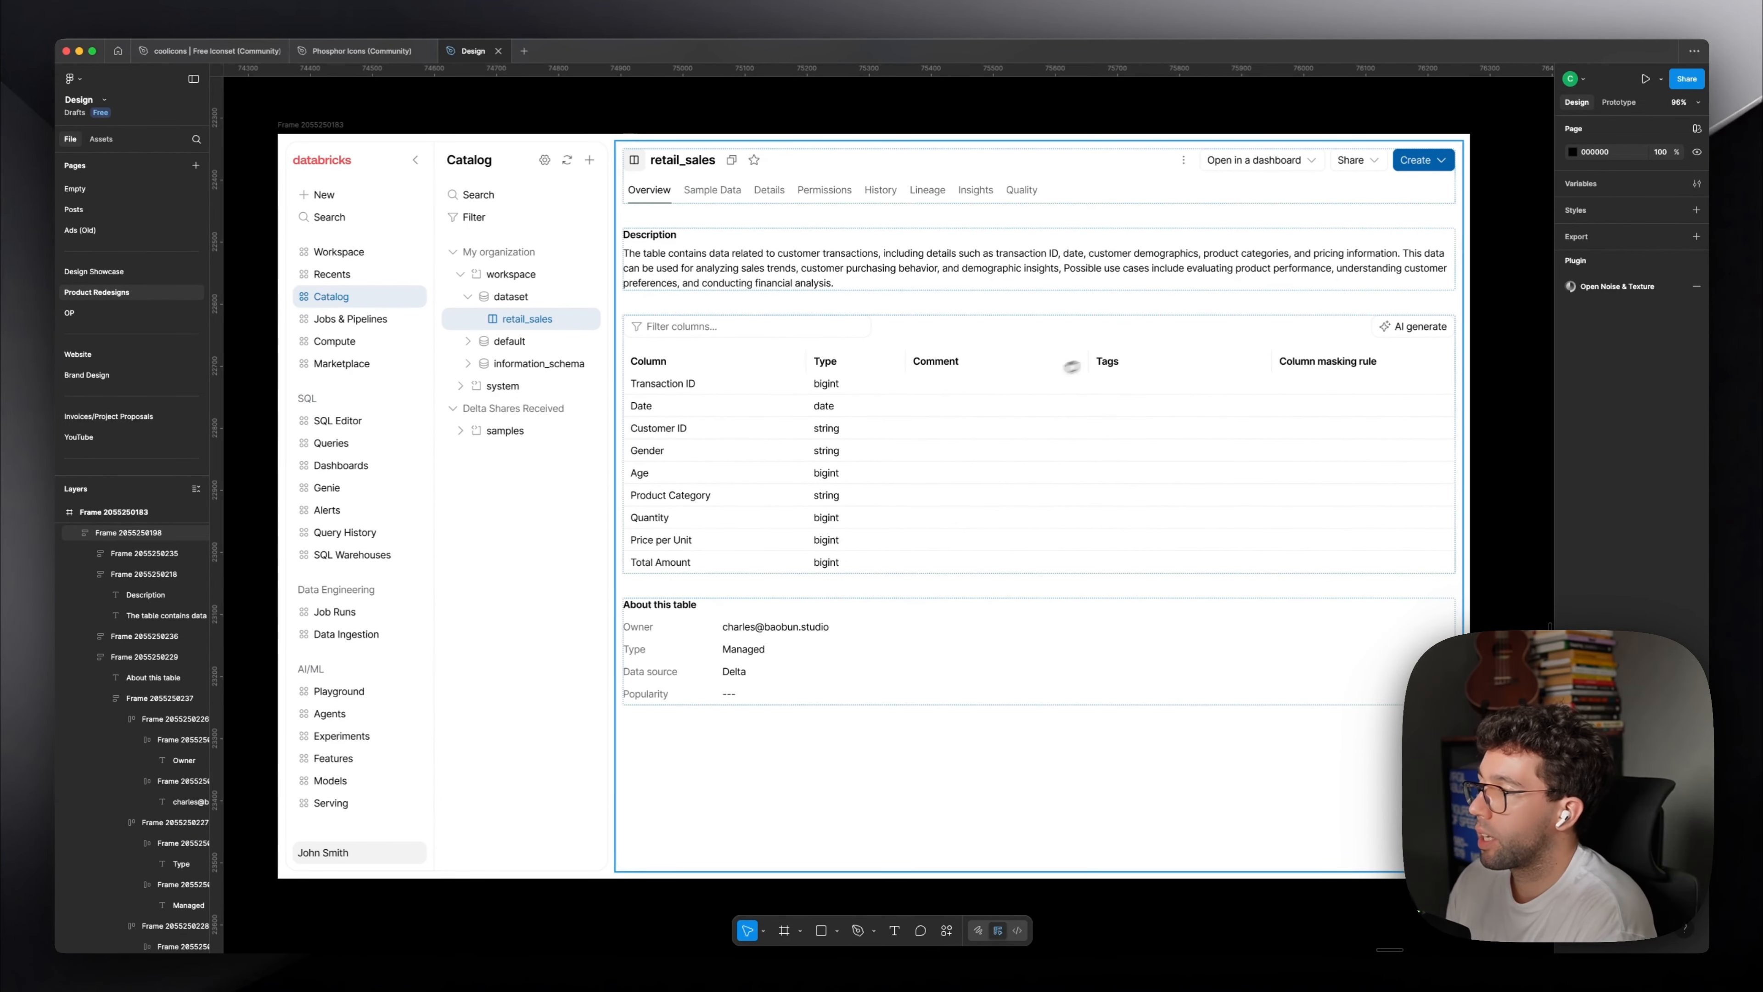
scroll(1039, 220, down, 10)
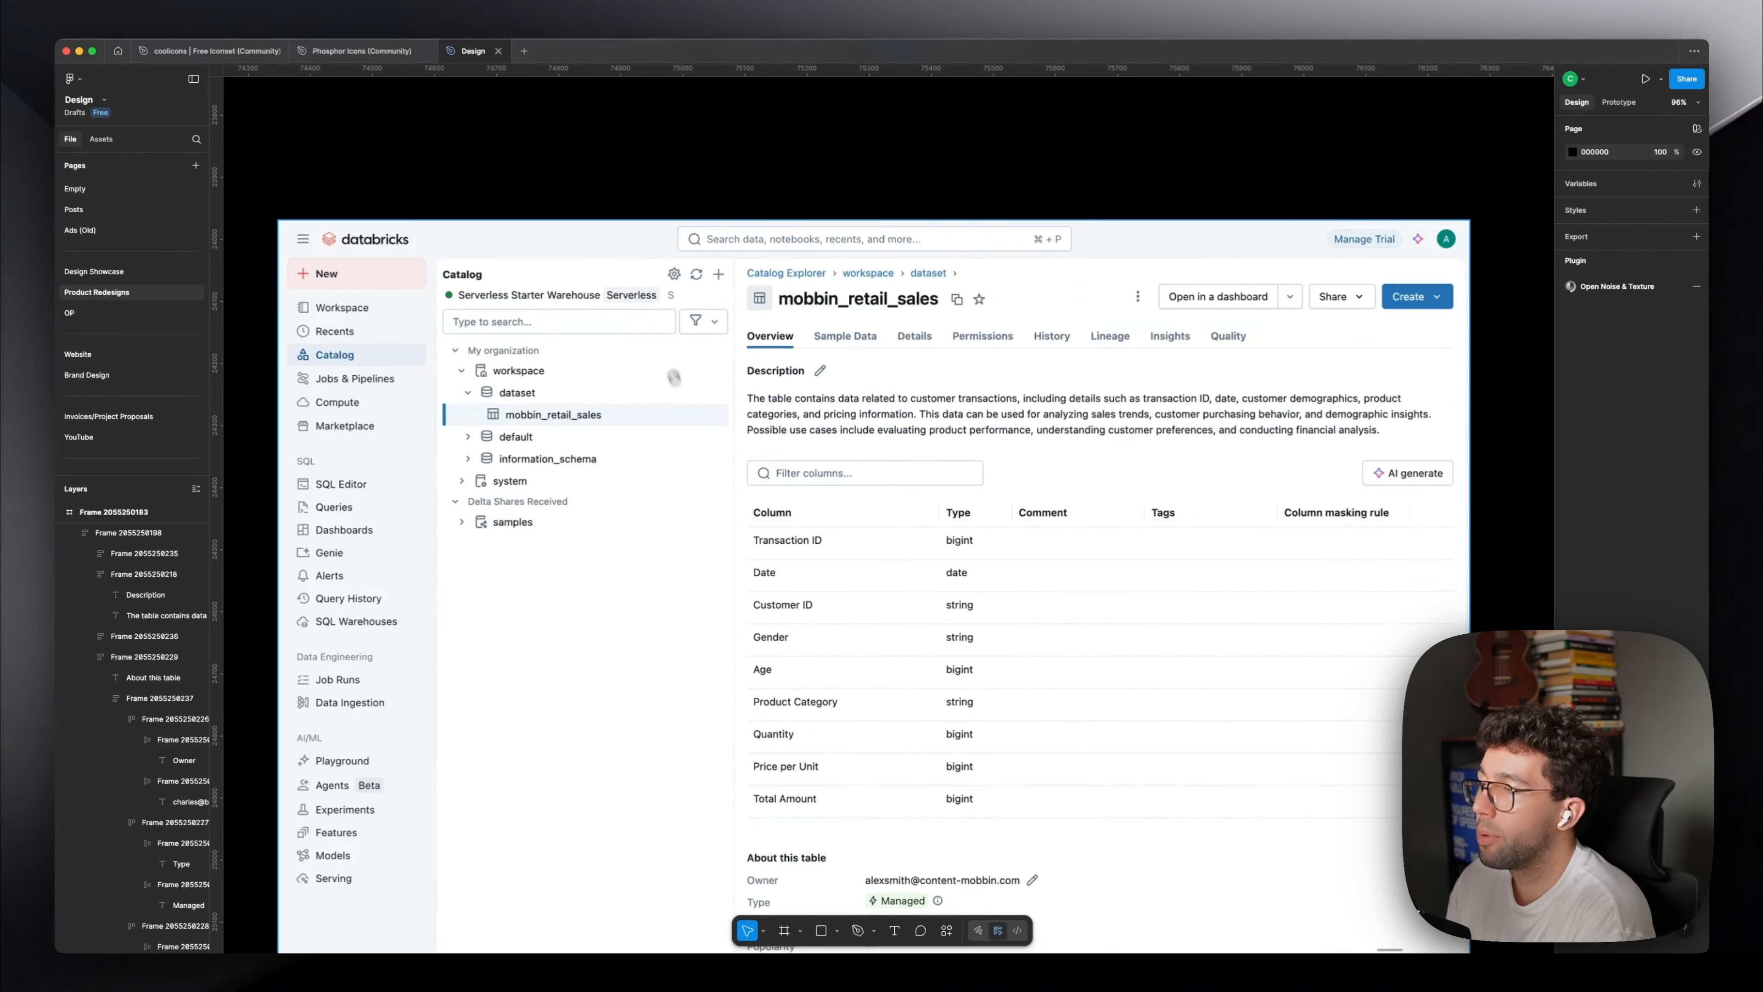
scroll(646, 399, up, 10)
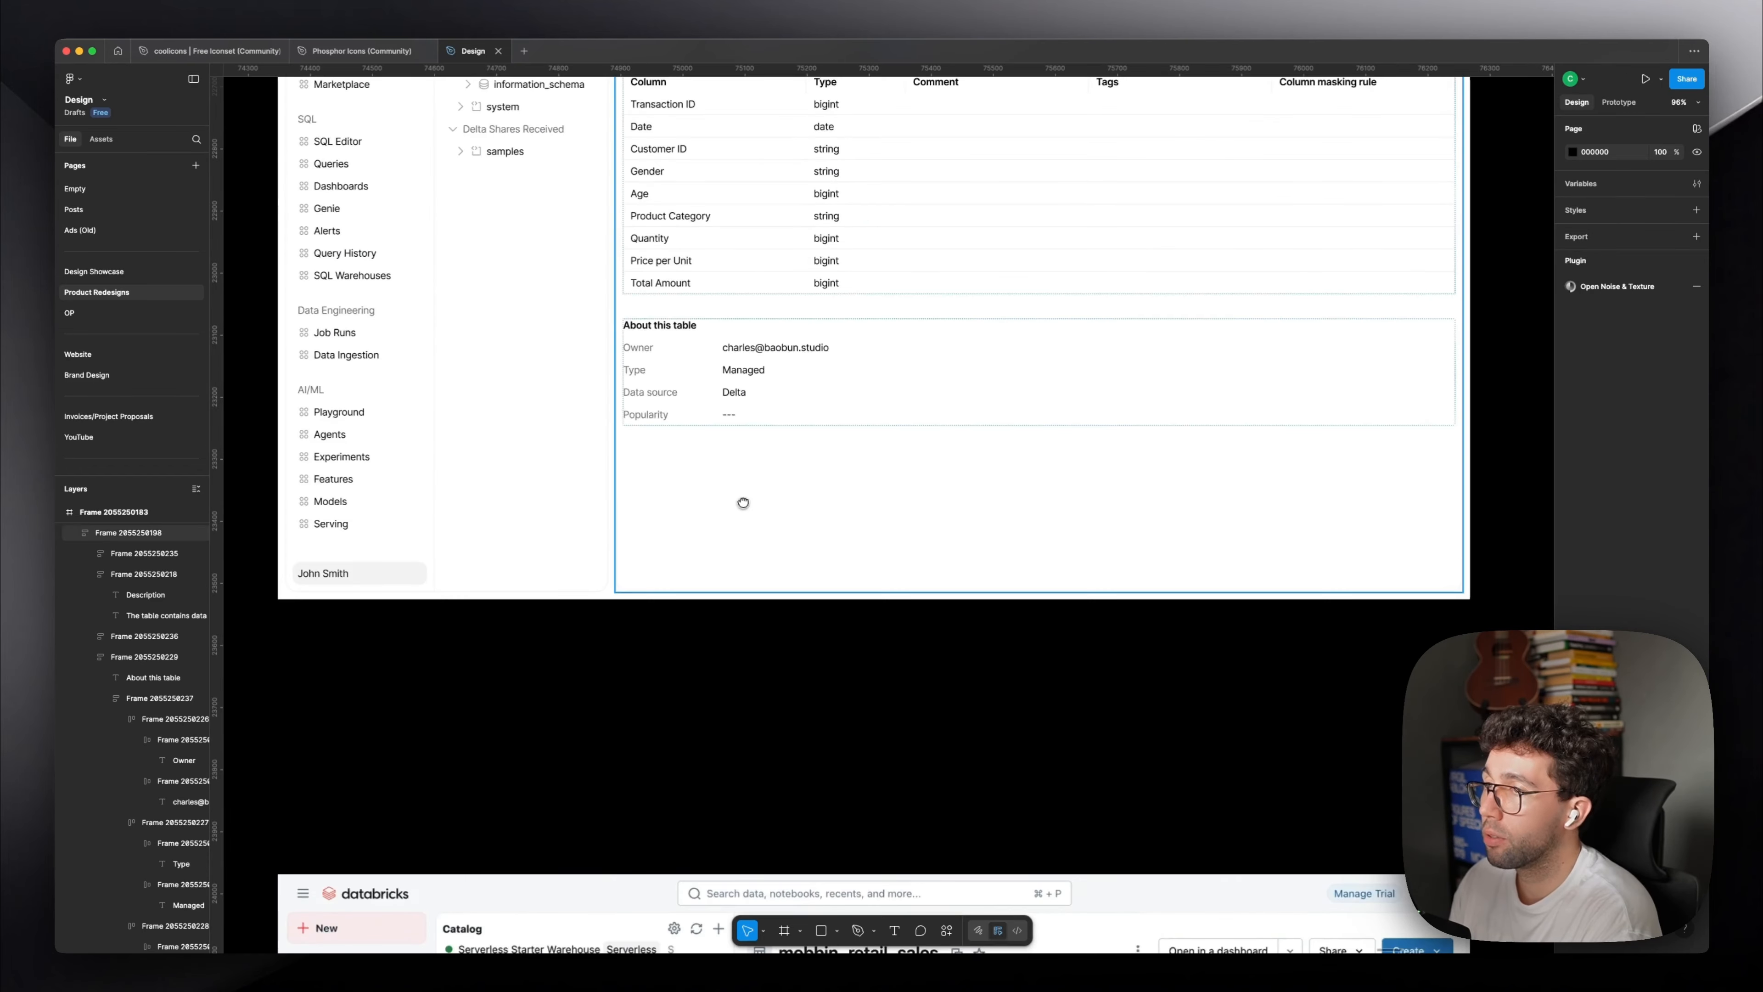
scroll(743, 500, down, 5)
click(489, 182)
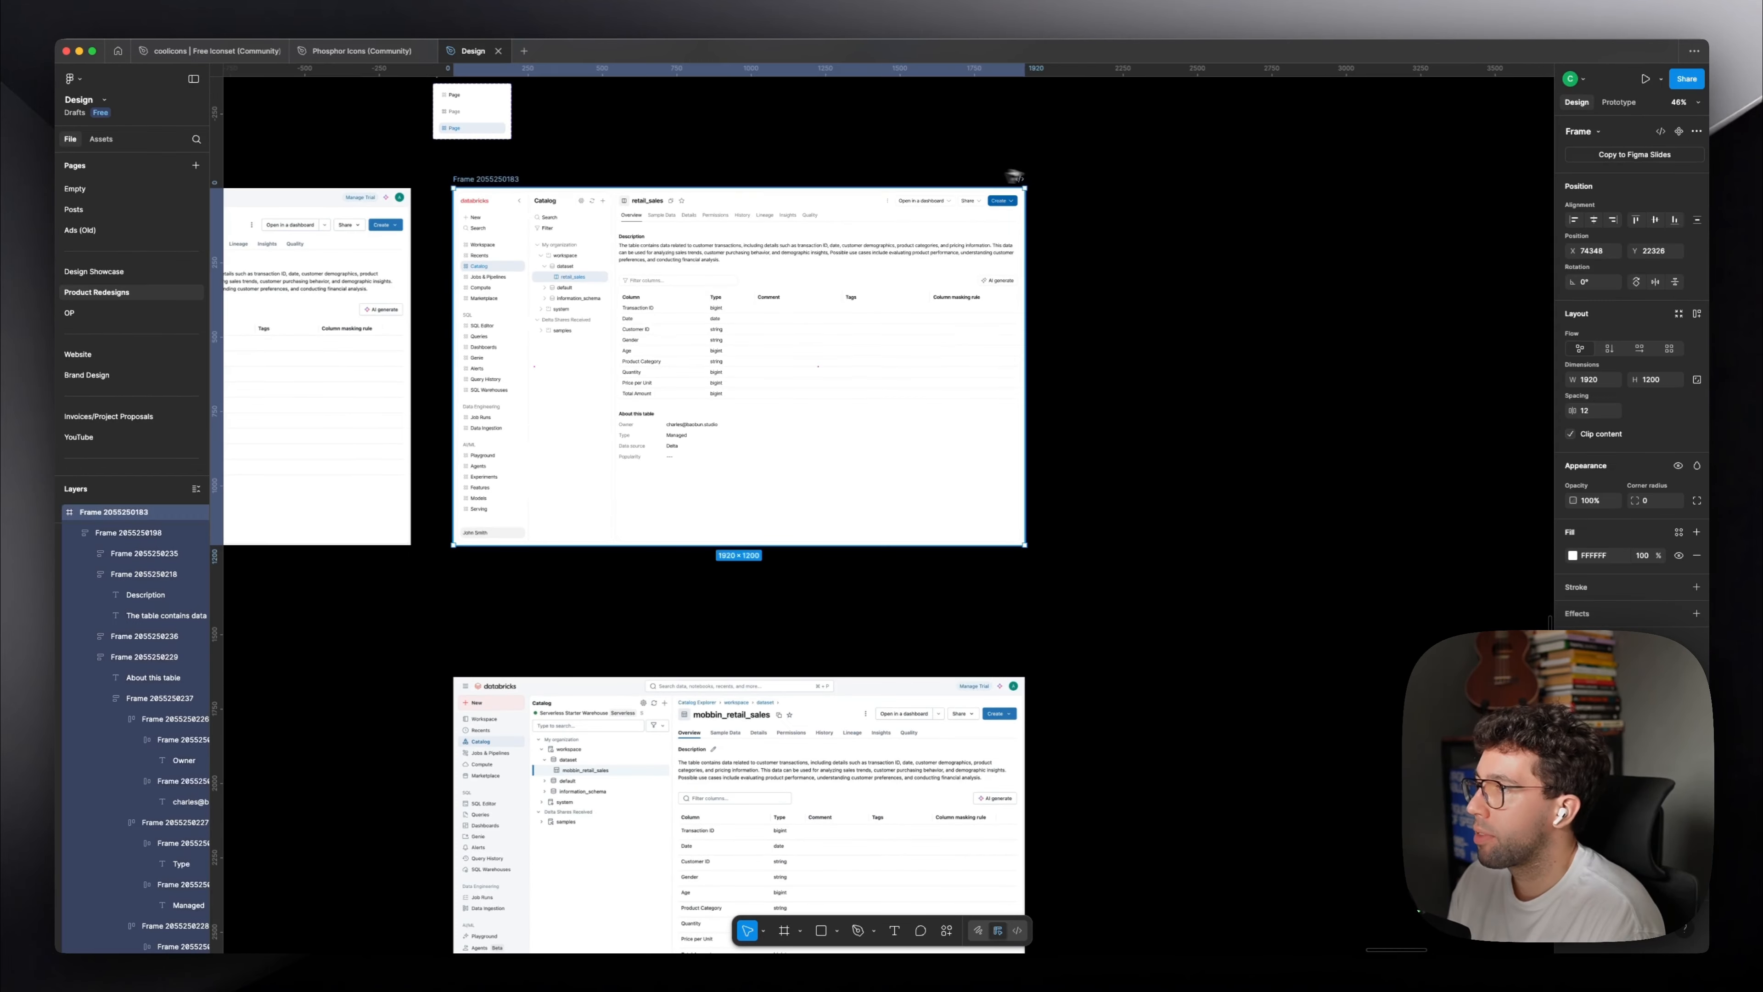
drag(489, 182, 1080, 181)
Narrow the duplicated screen's retail_sales pane and add a copy of the catalog pane retitled "AI Analyst" with a close icon.
scroll(1111, 305, right, 7)
scroll(1108, 327, up, 5)
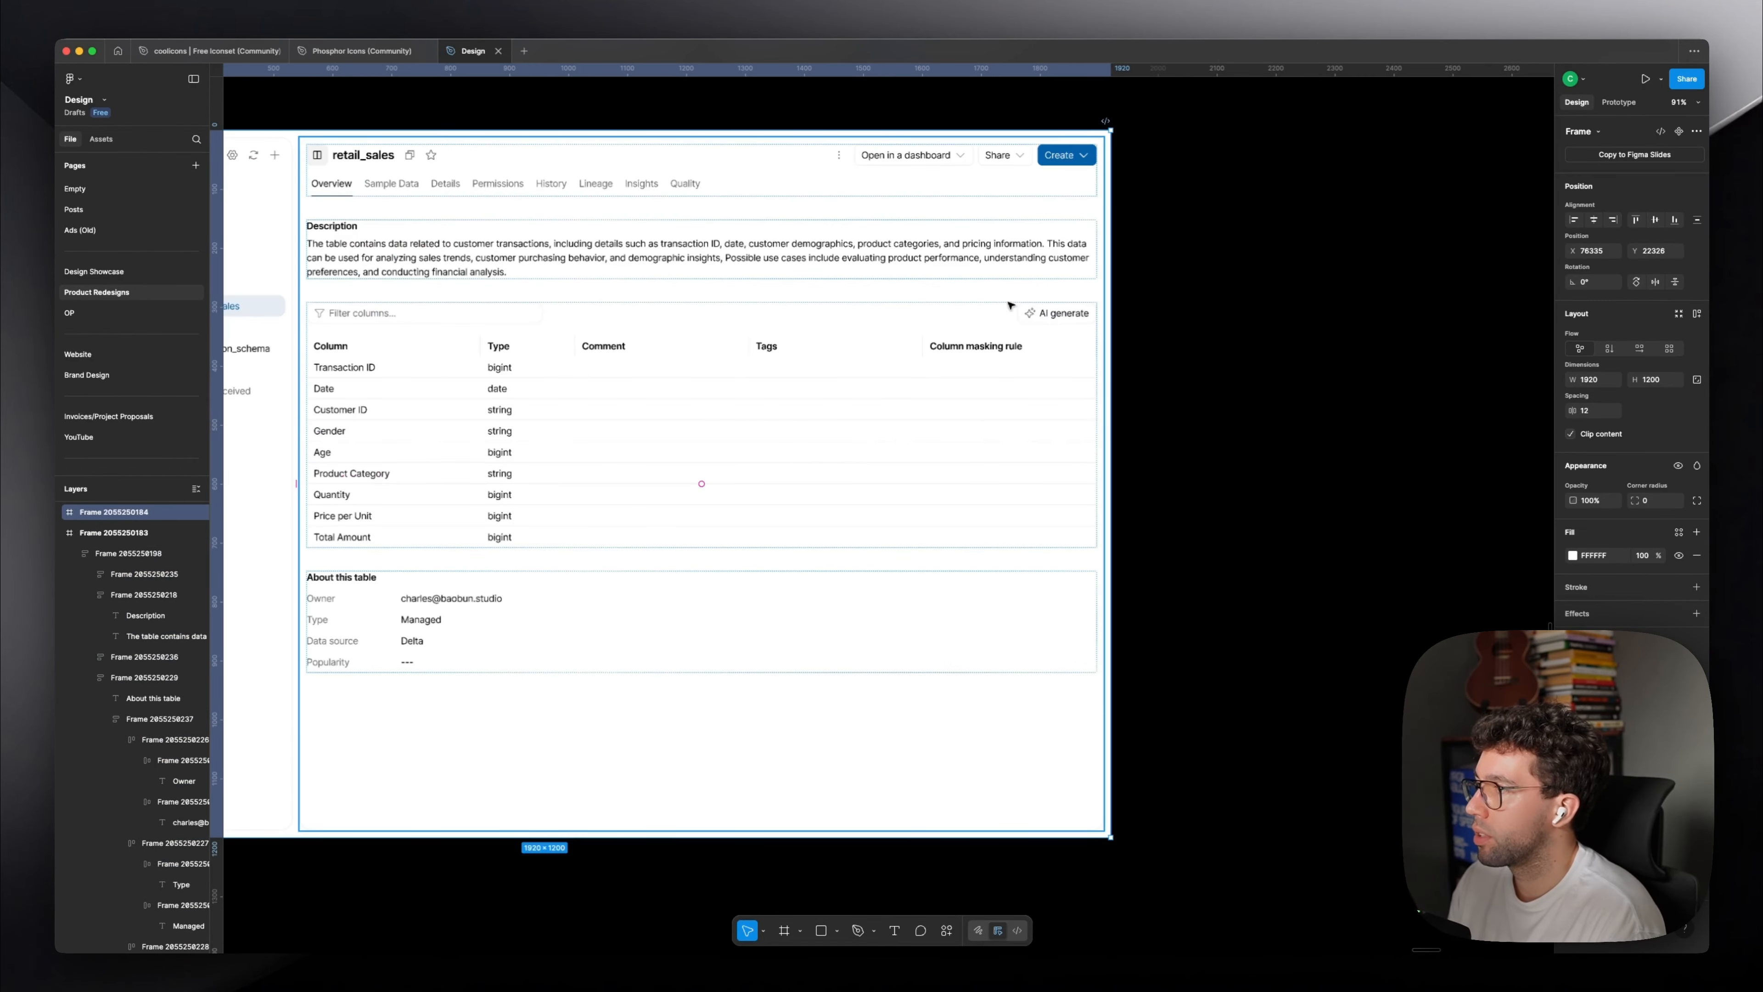
scroll(1161, 295, left, 5)
click(1180, 297)
drag(1320, 329, 1271, 289)
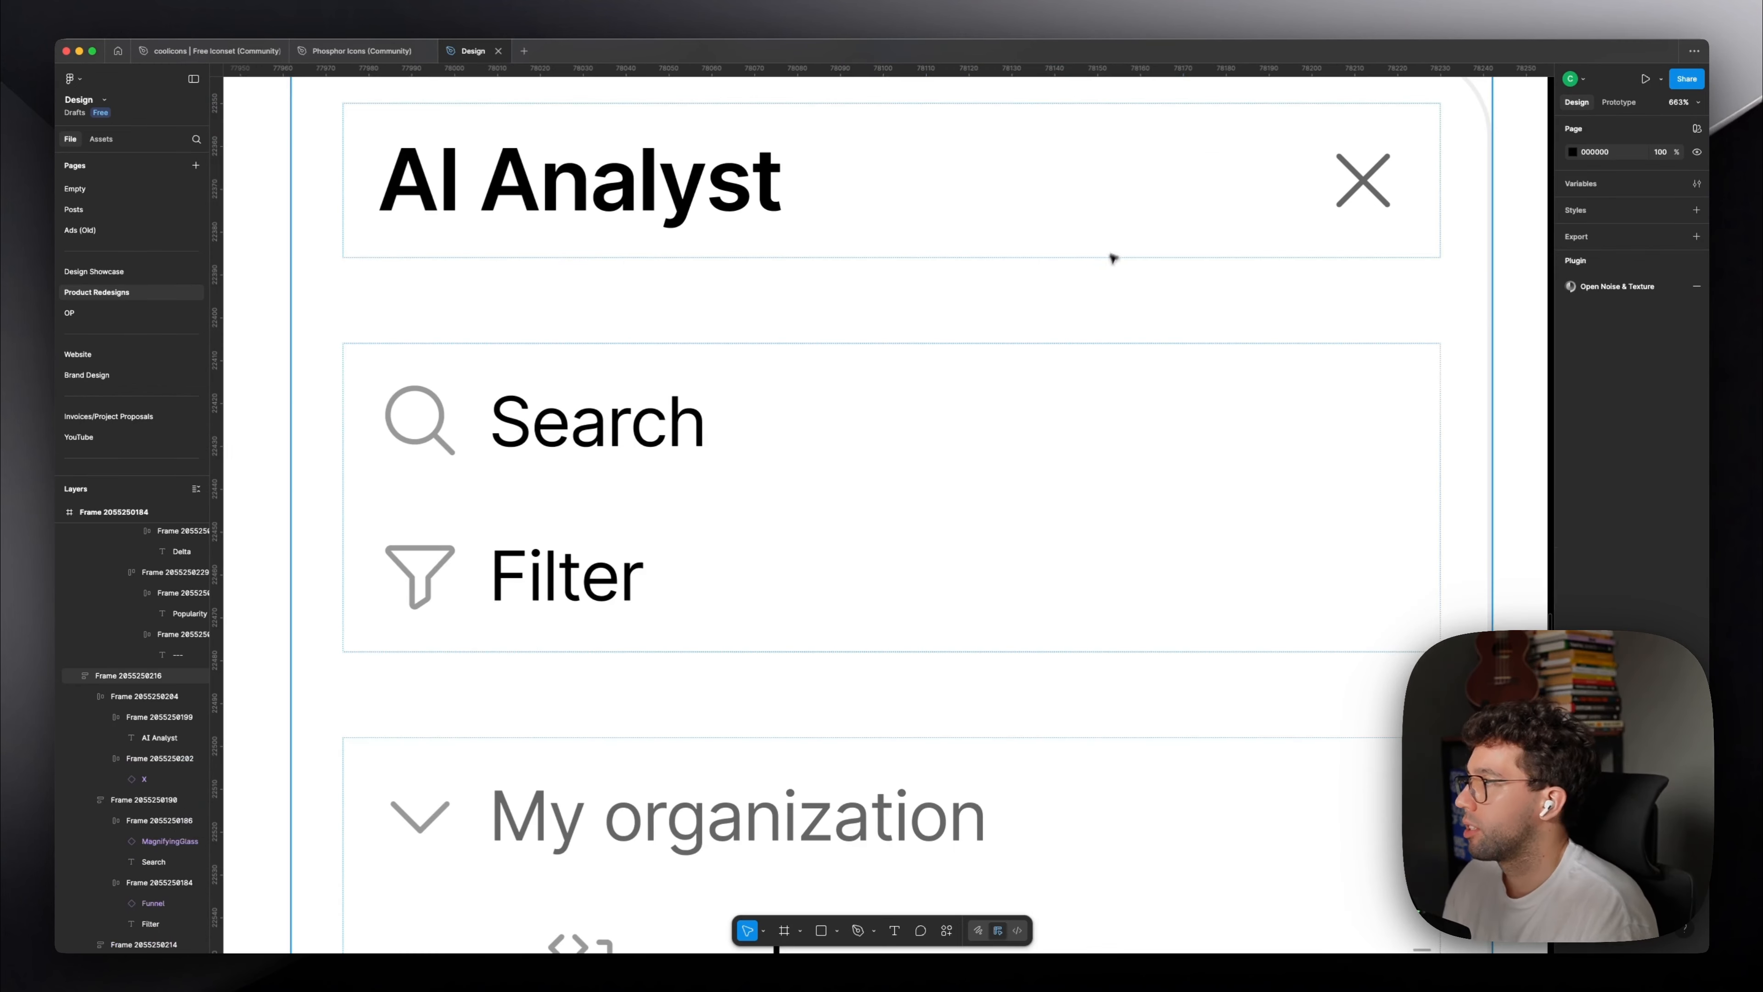
Replace the AI Analyst panel's tree, Search and Filter rows with an "Ask AI..." field and arrow-up icon, based on the sidebar's account box.
scroll(1104, 278, down, 5)
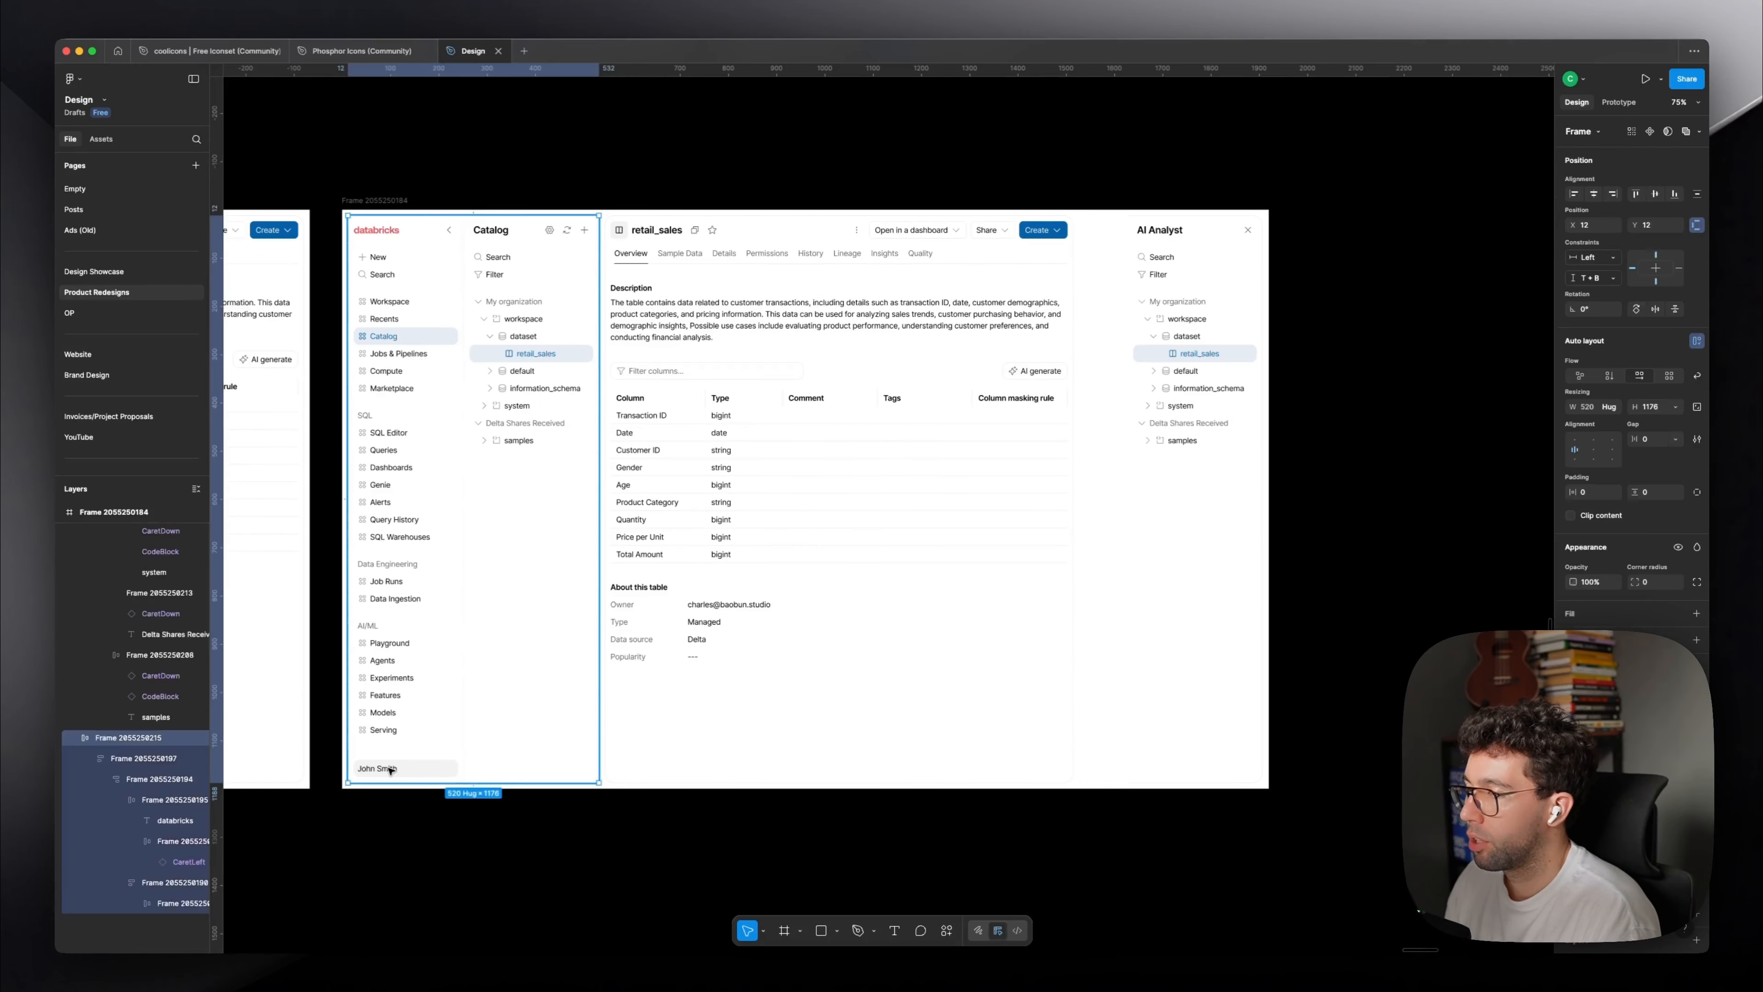
click(403, 767)
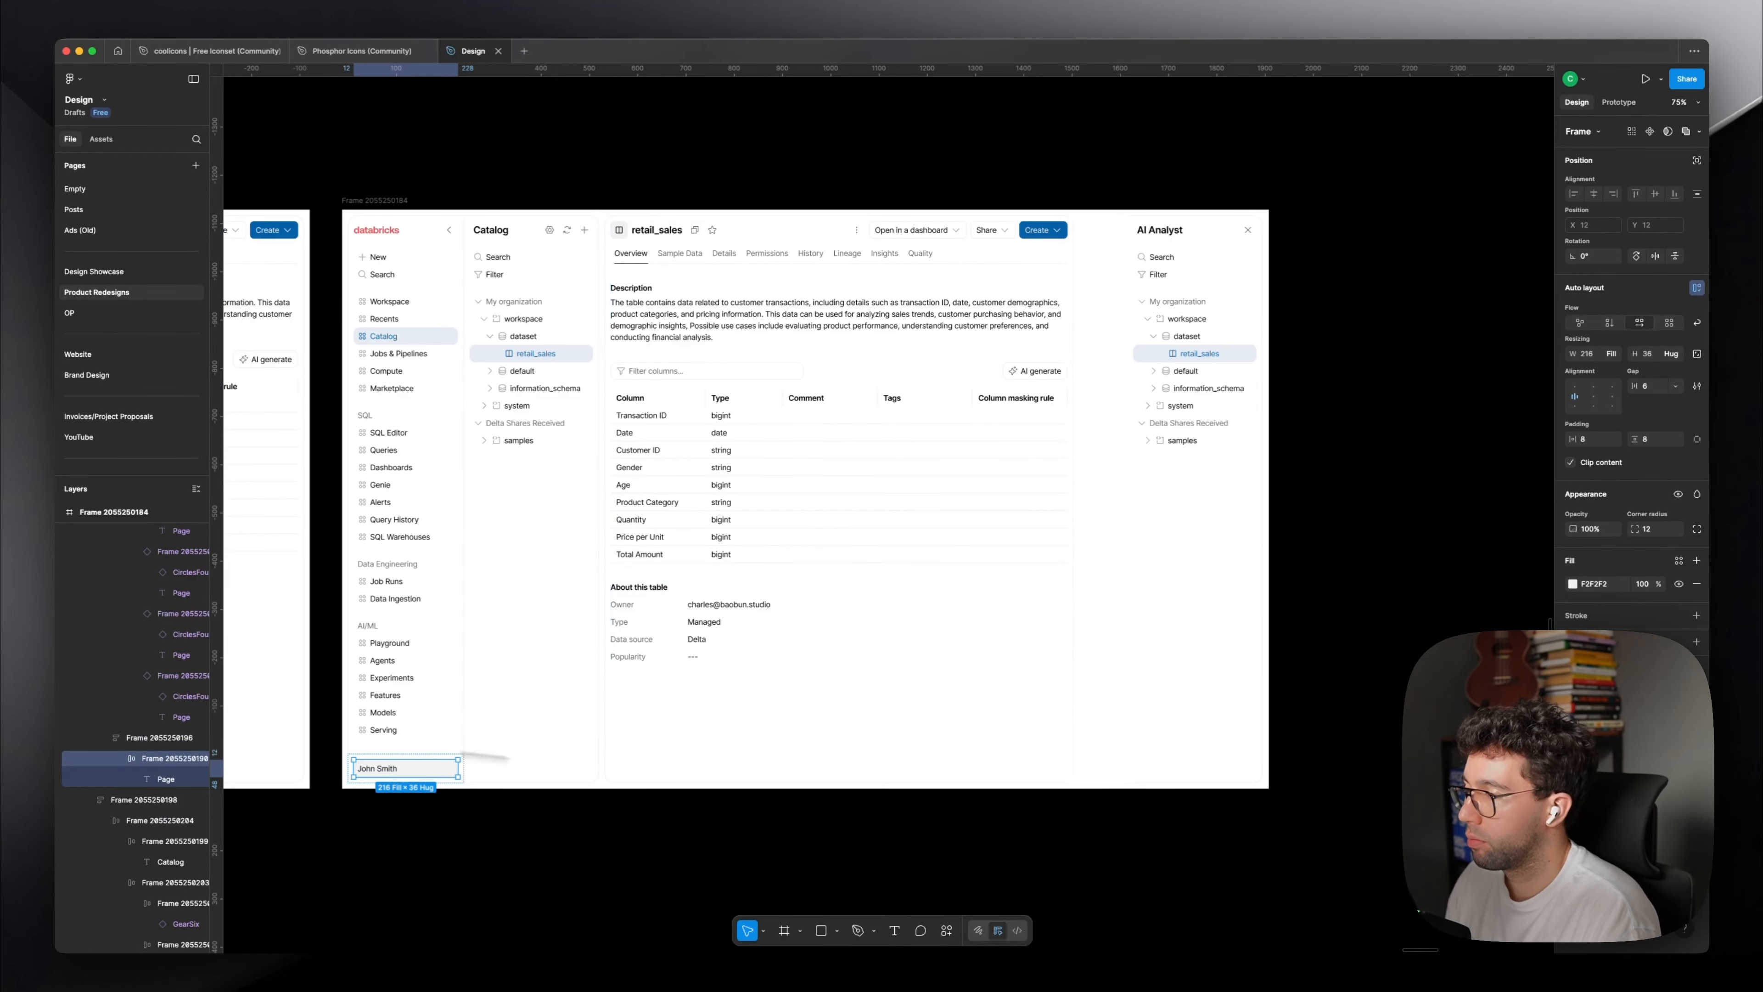
key(Escape)
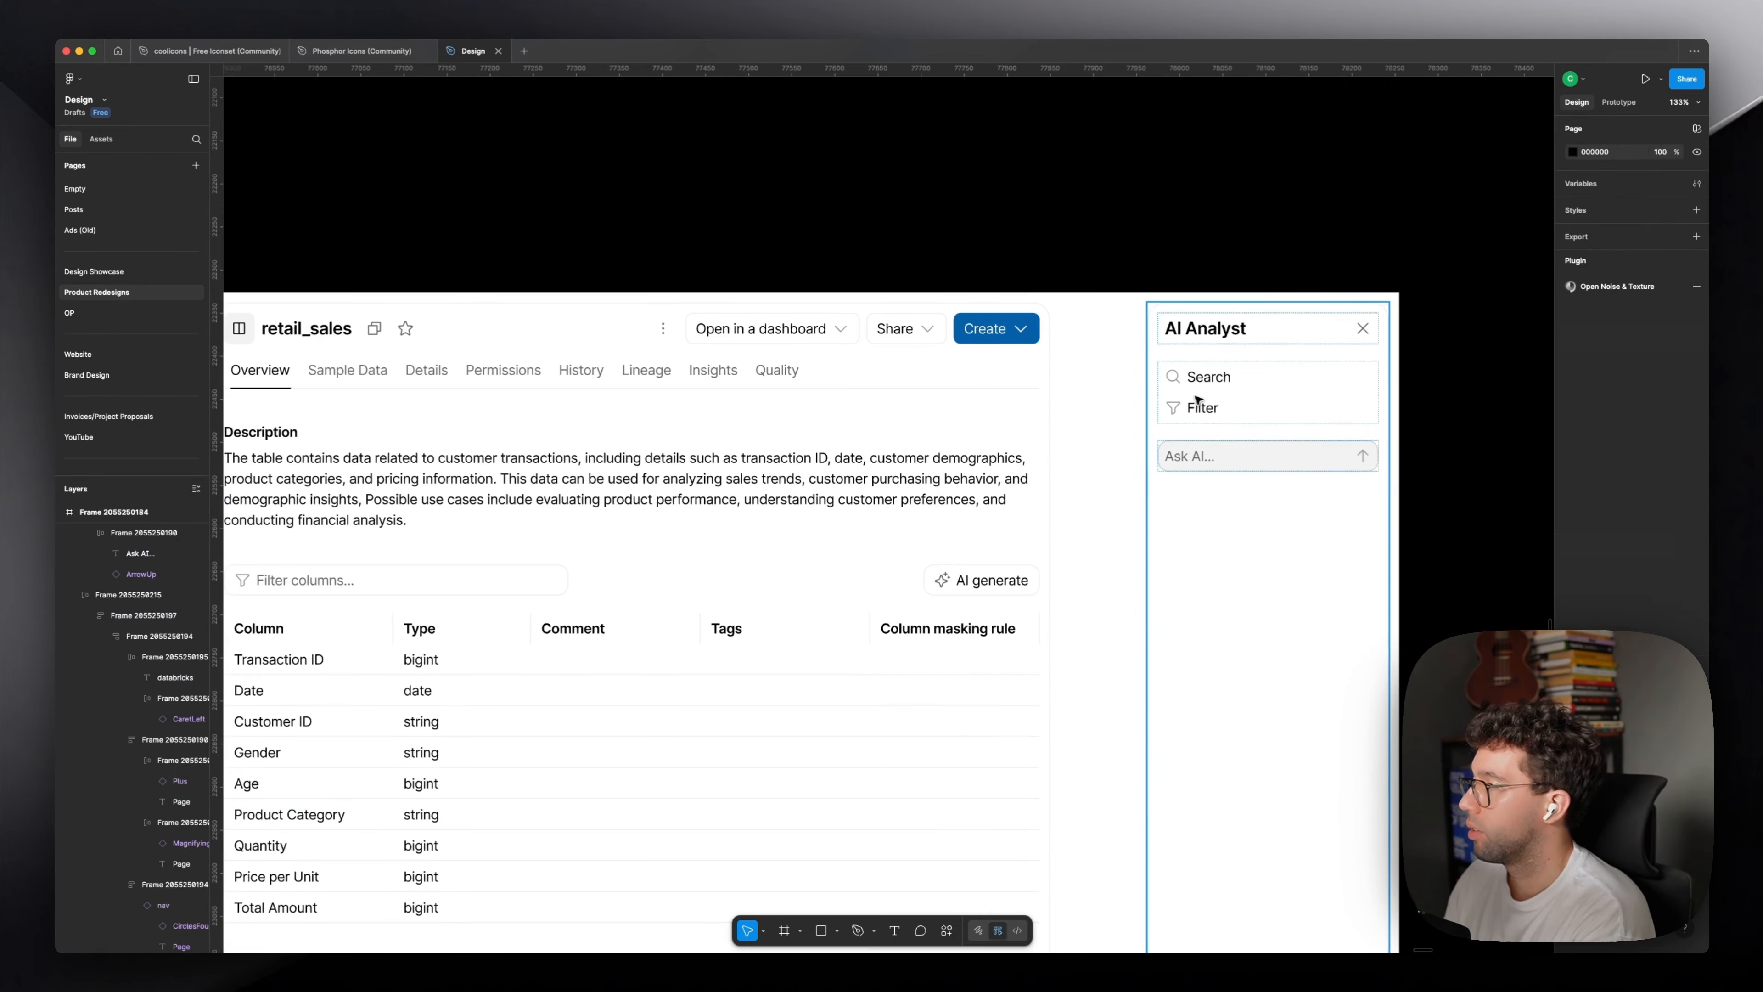
click(1213, 400)
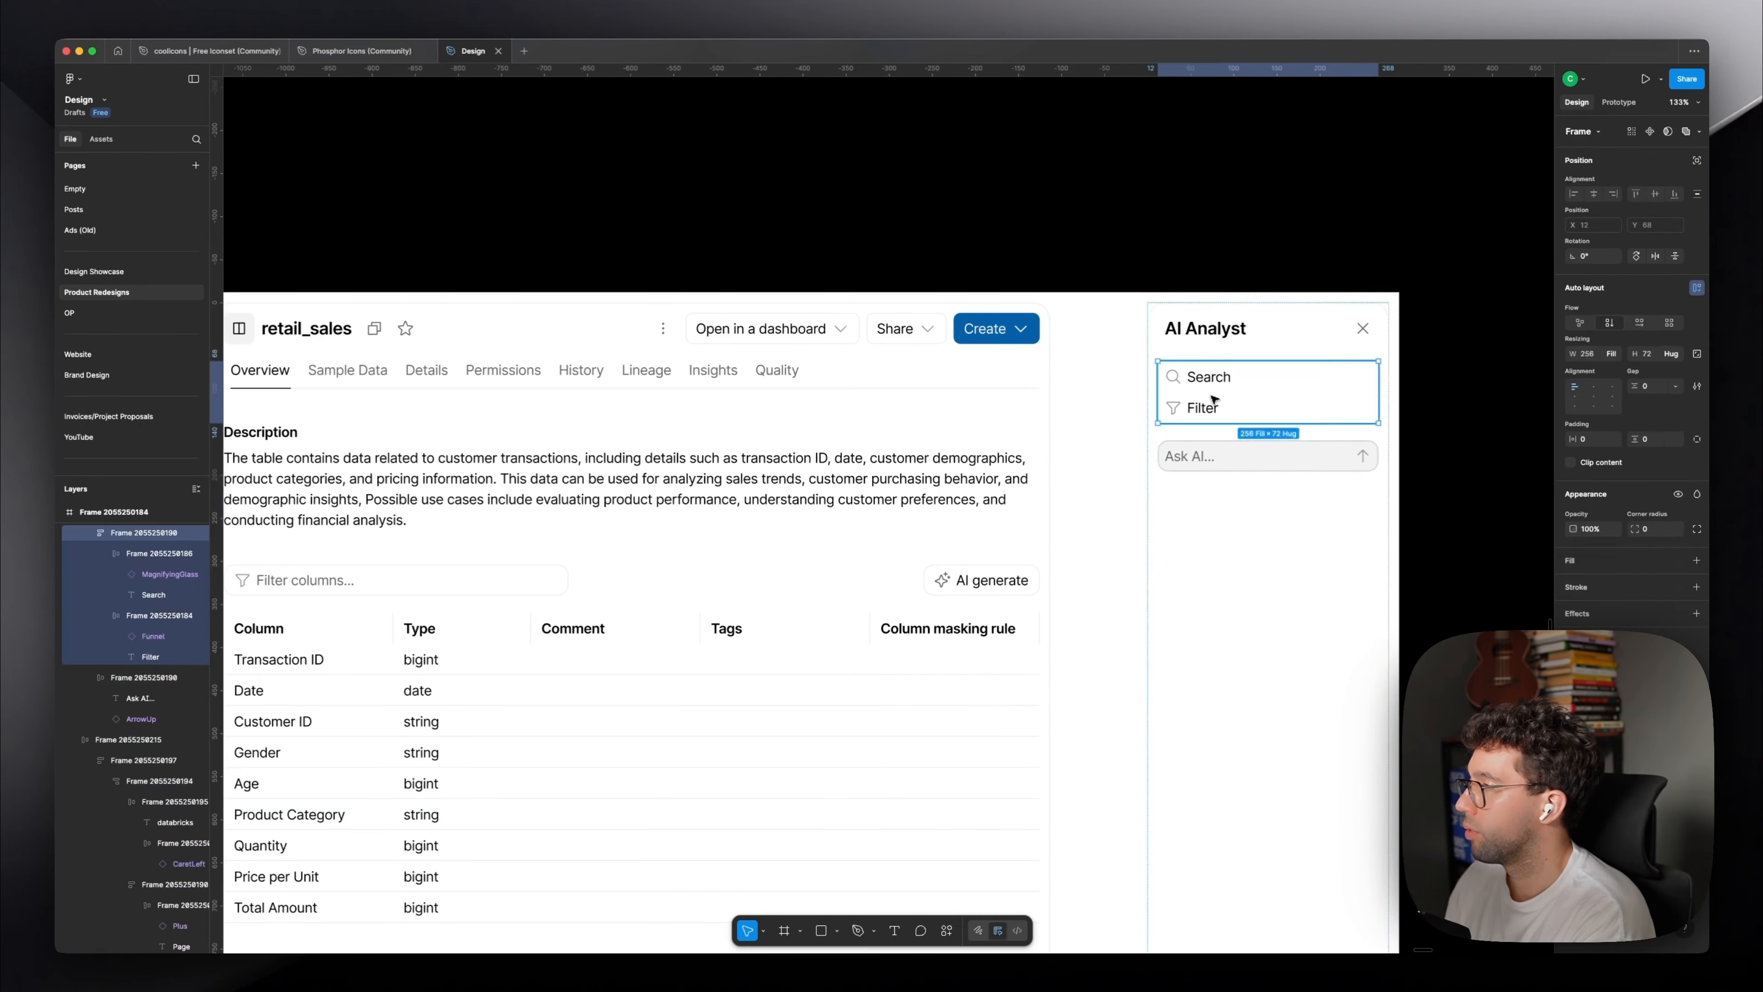
key(Delete)
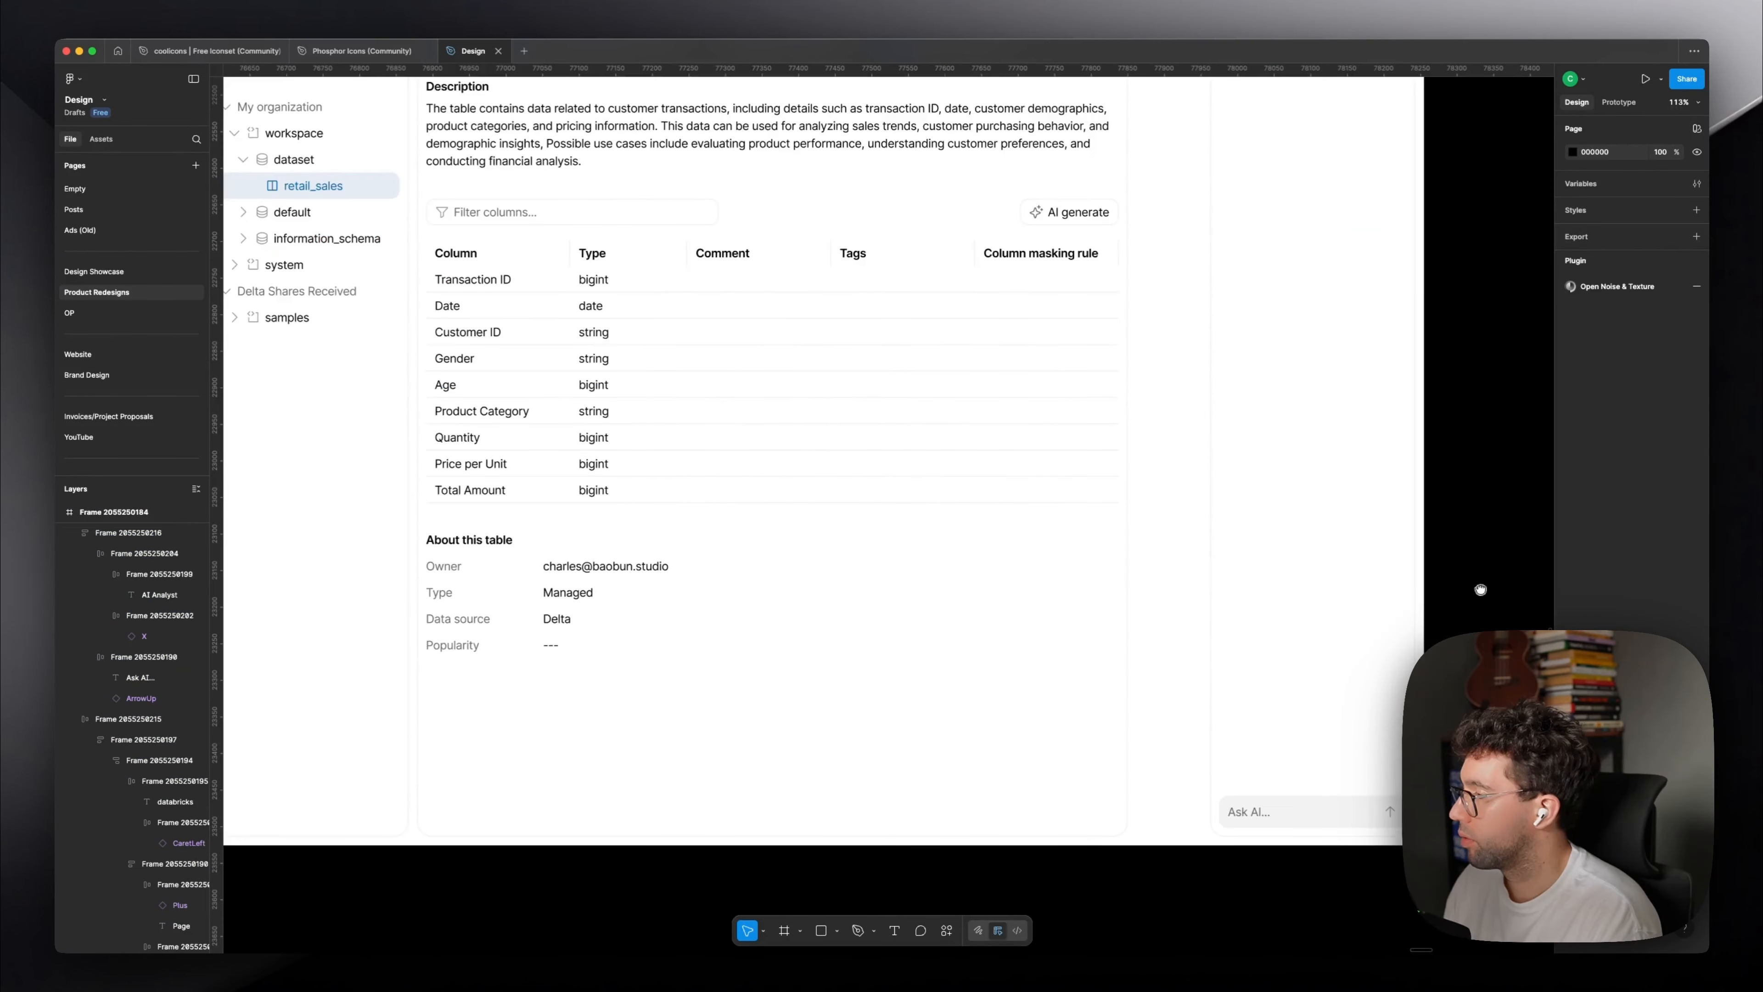
Add the greeting "Hi, how can I help you?" with a sparkle icon between the AI Analyst header and the Ask AI field.
scroll(1480, 589, down, 4)
scroll(1541, 529, up, 3)
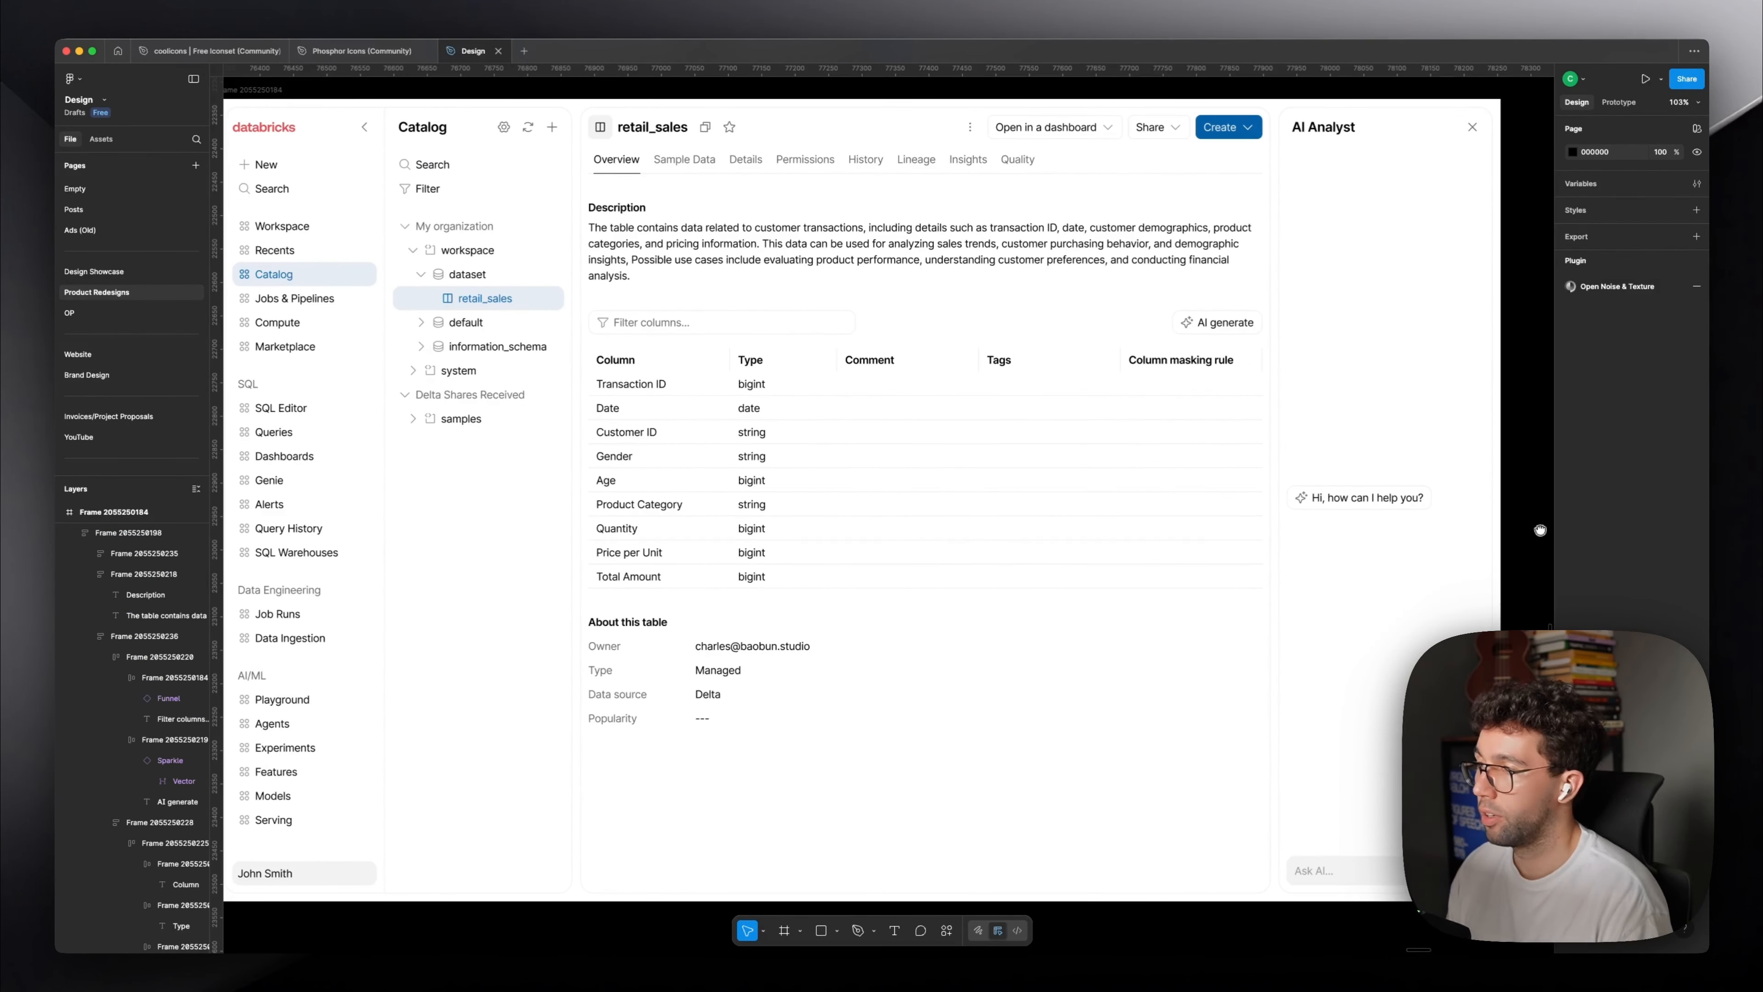
drag(1541, 530, 1544, 530)
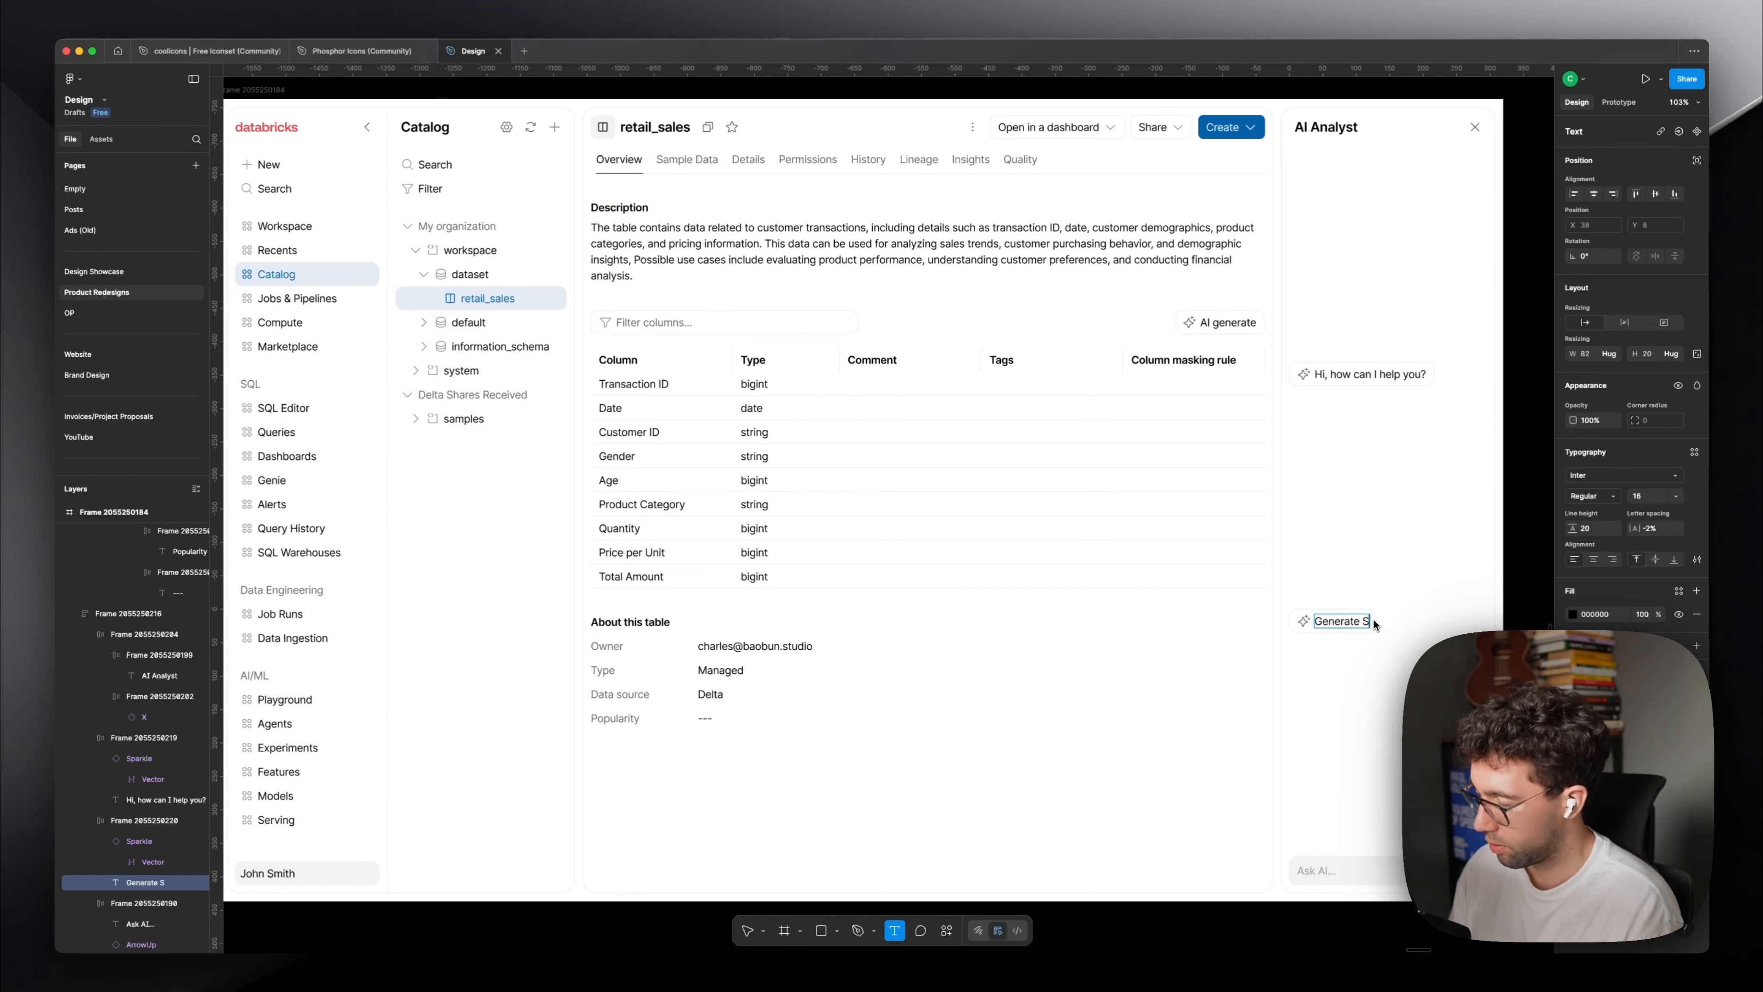
Finish the text of the prompt item below the greeting as "Generate Suggestions".
text(stions)
key(Escape)
key(Escape)
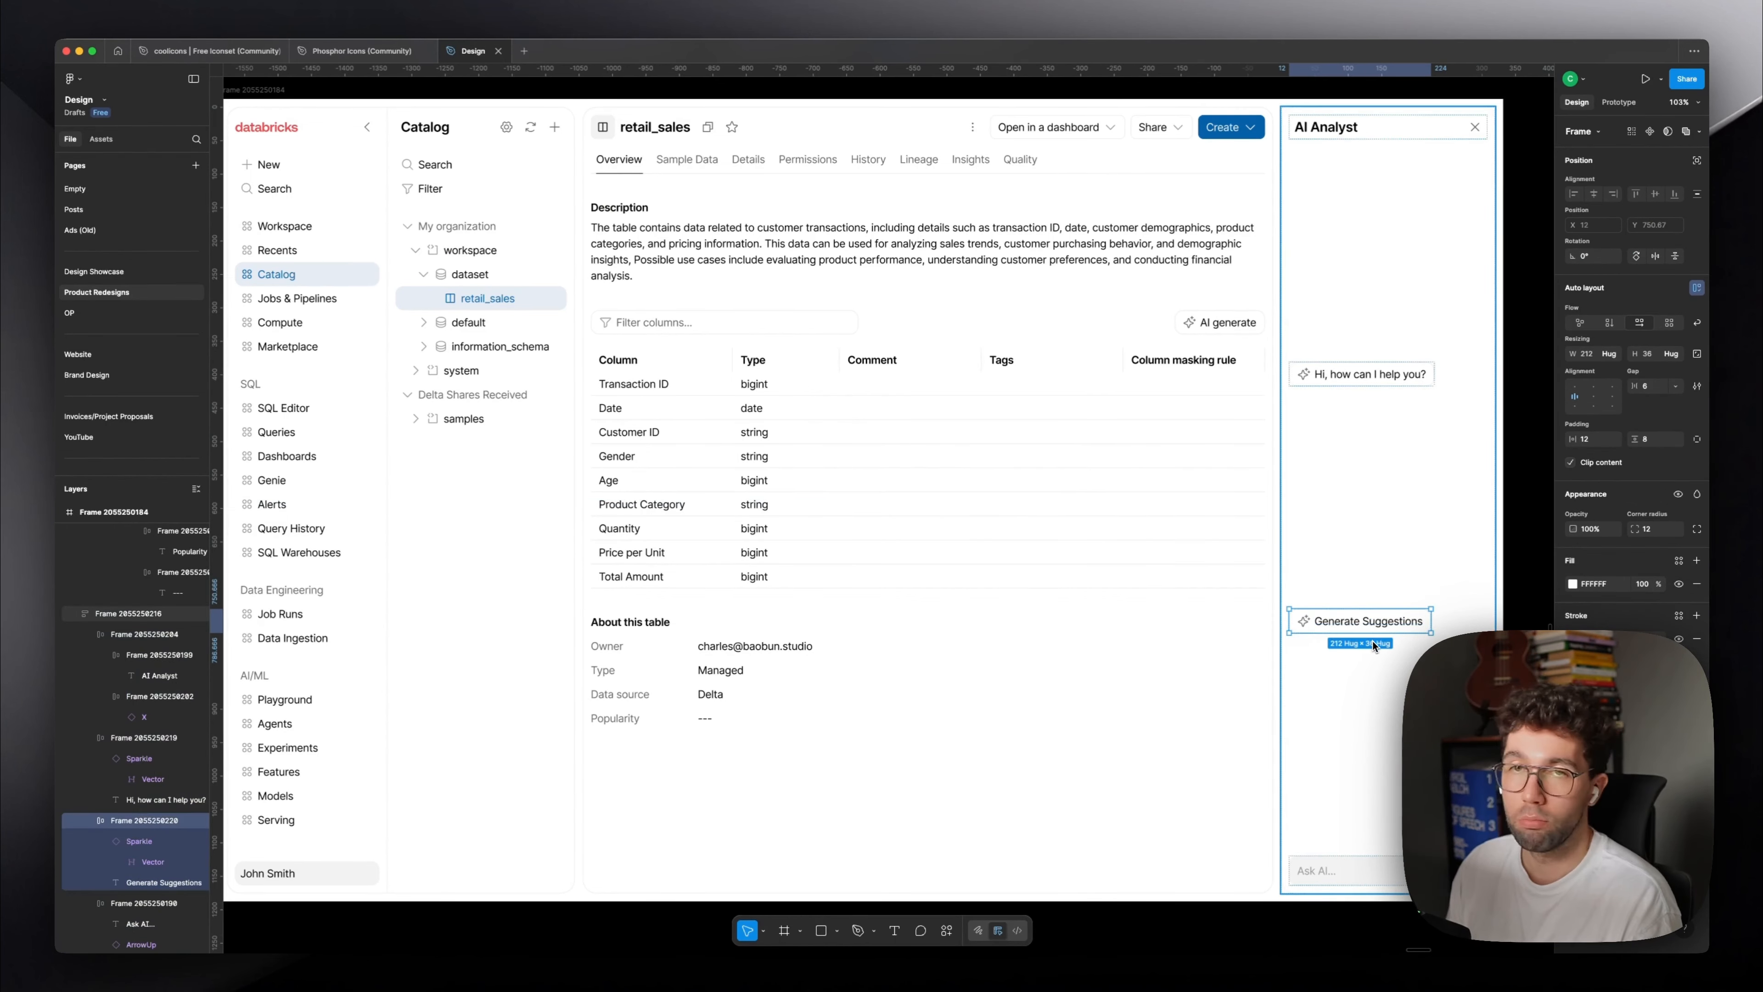
Duplicate the Generate Suggestions item and change the copy's text to "Explore data opportunities".
key(ctrl+d)
click(1380, 691)
key(Escape)
double_click(1384, 686)
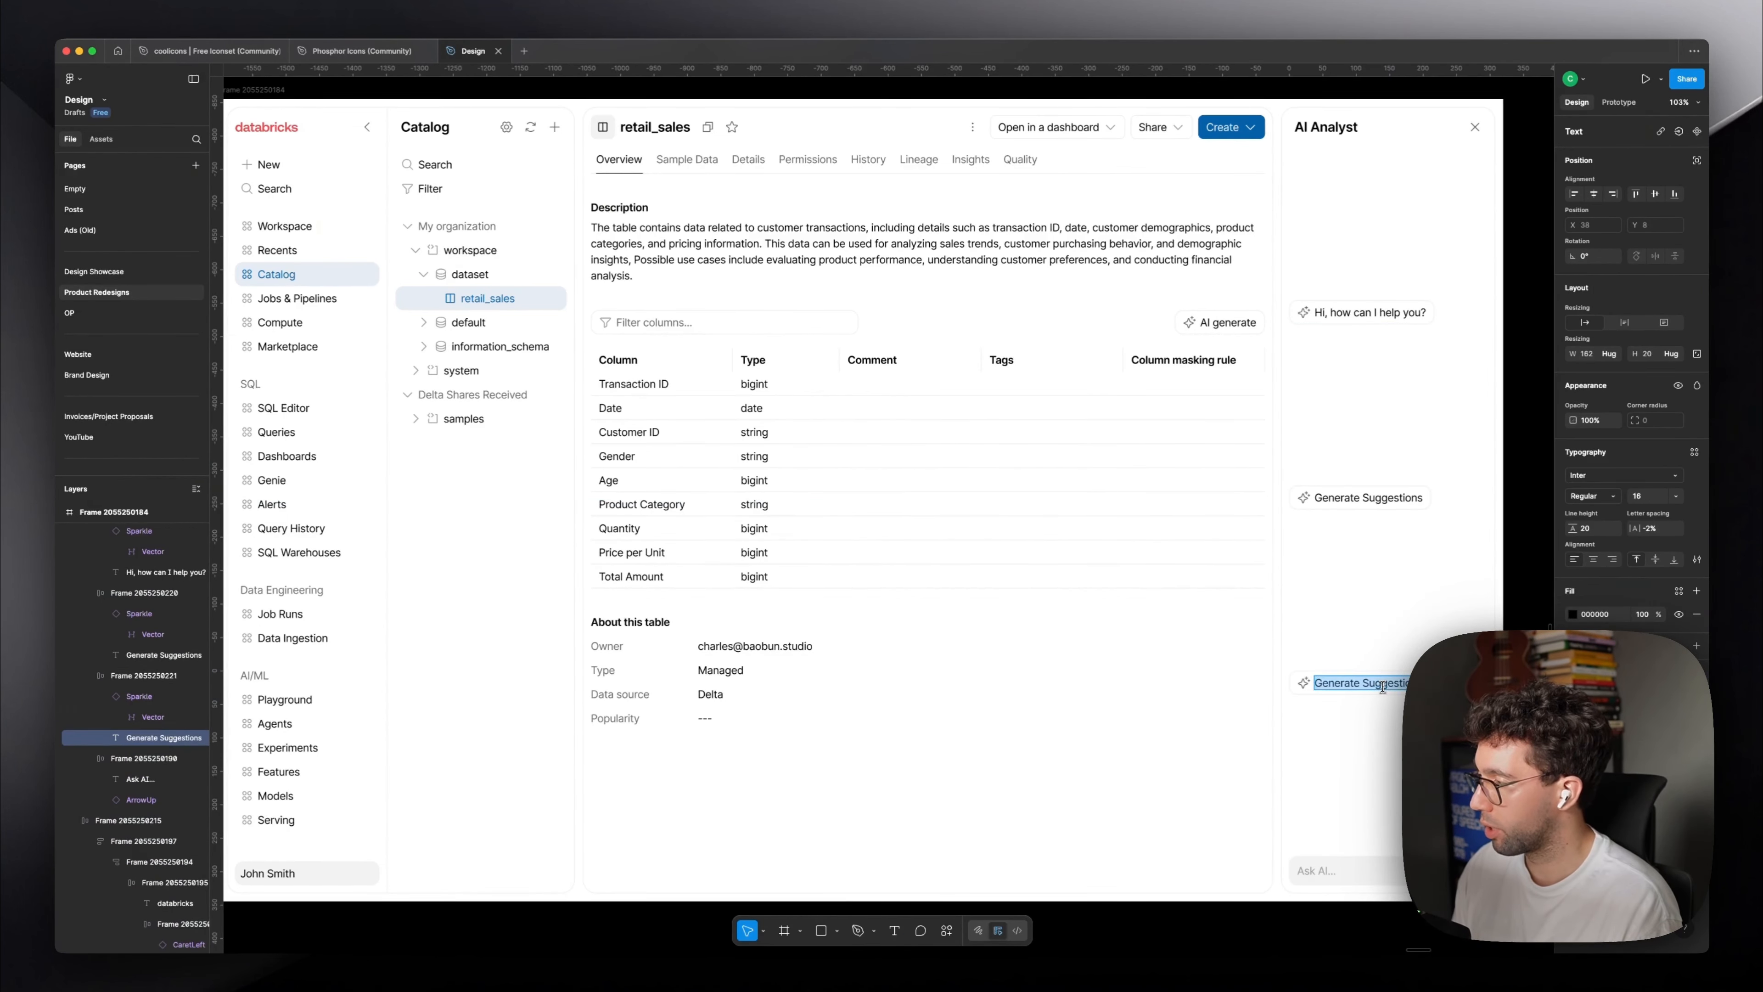
text(Explore data opportunities)
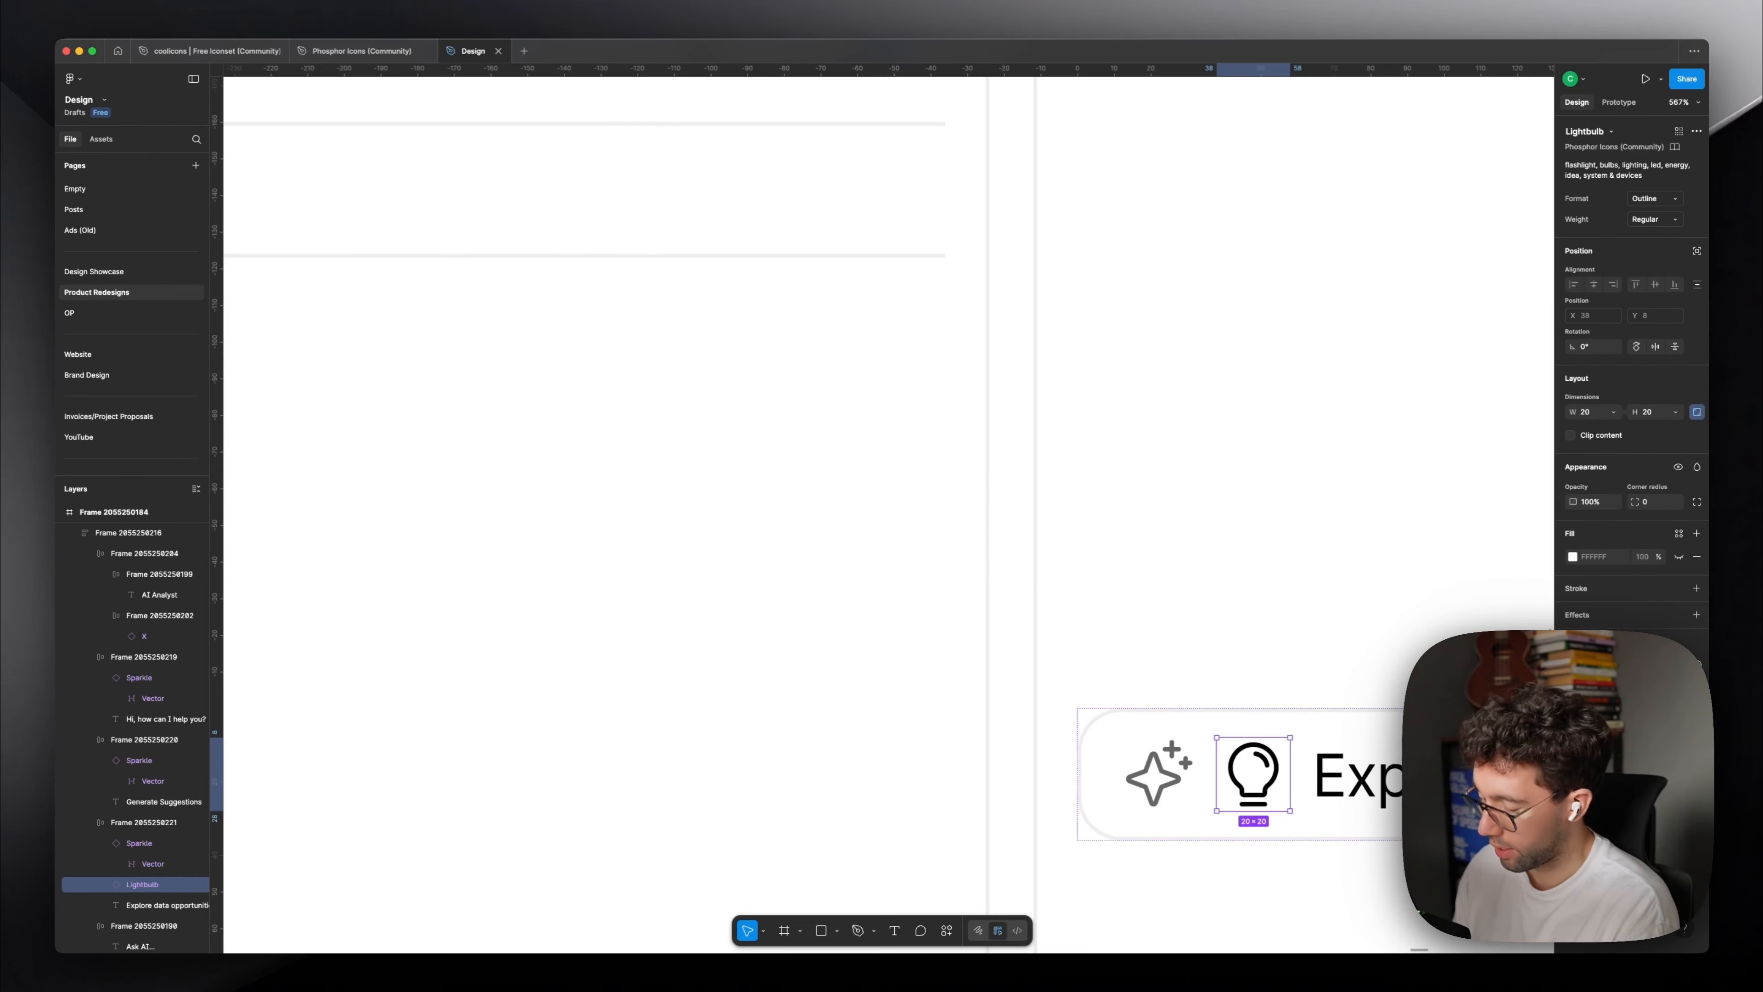
Swap the sparkle in the "Explore data opportunities" item for a lightbulb icon and stack the greeting and both prompts in one frame.
click(1696, 638)
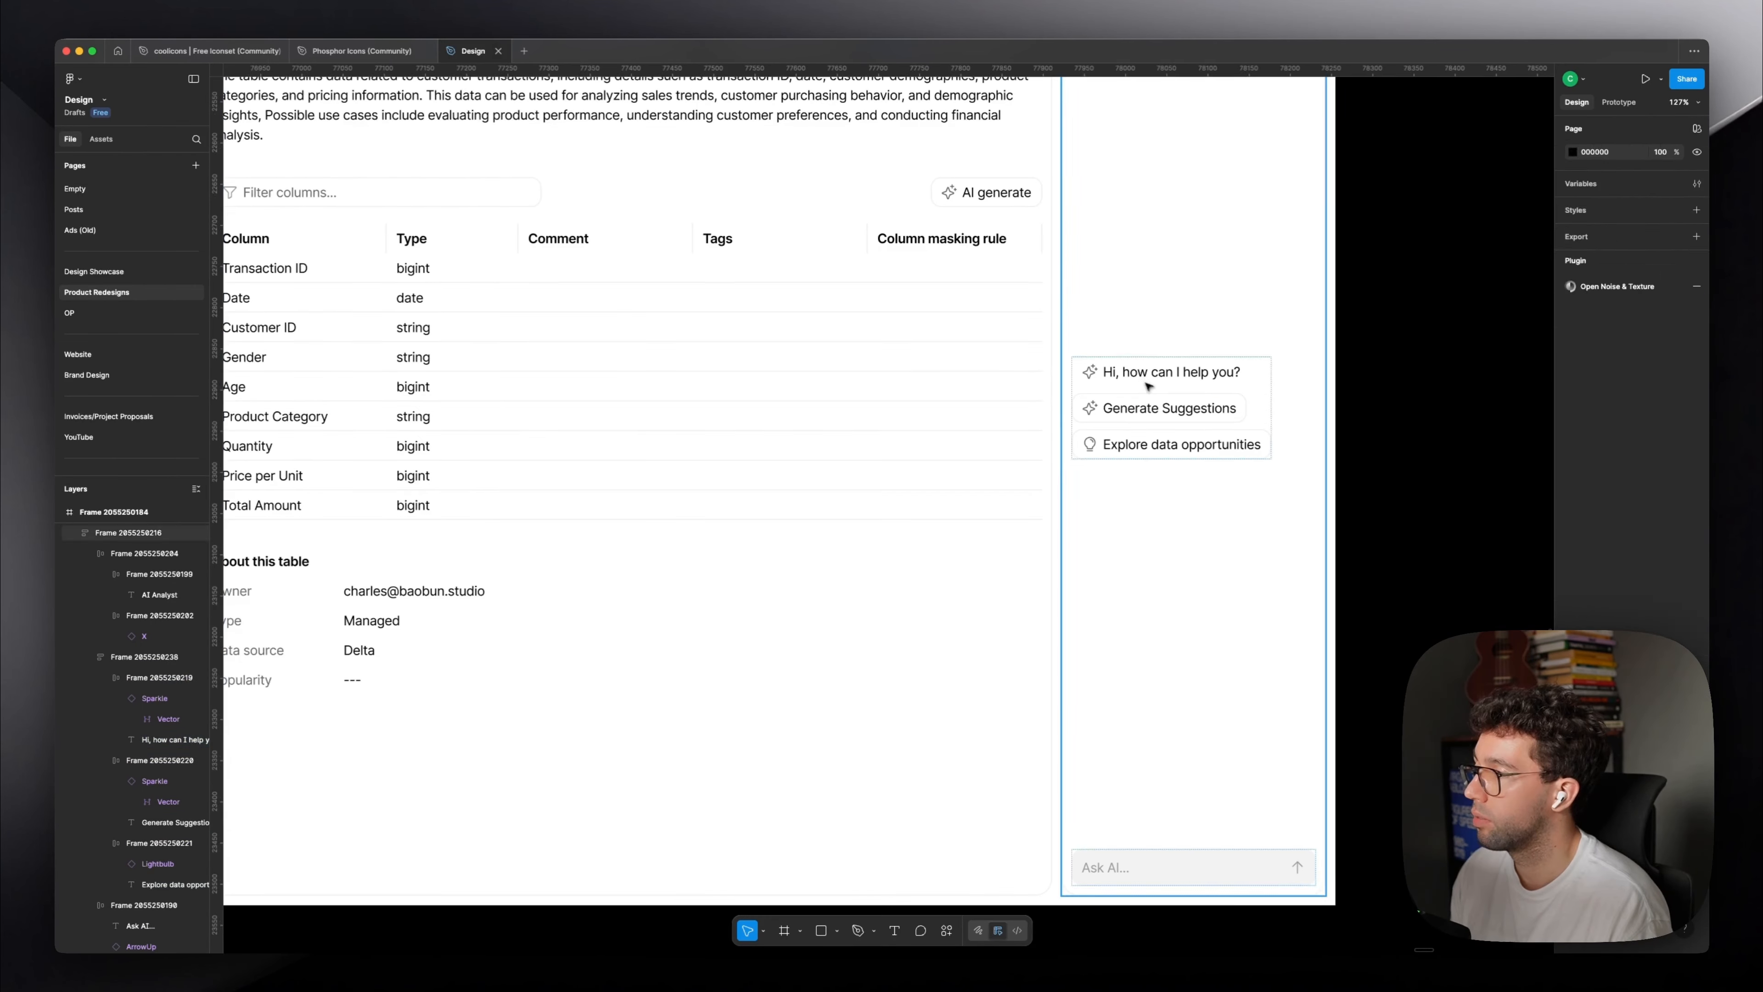
triple_click(1144, 382)
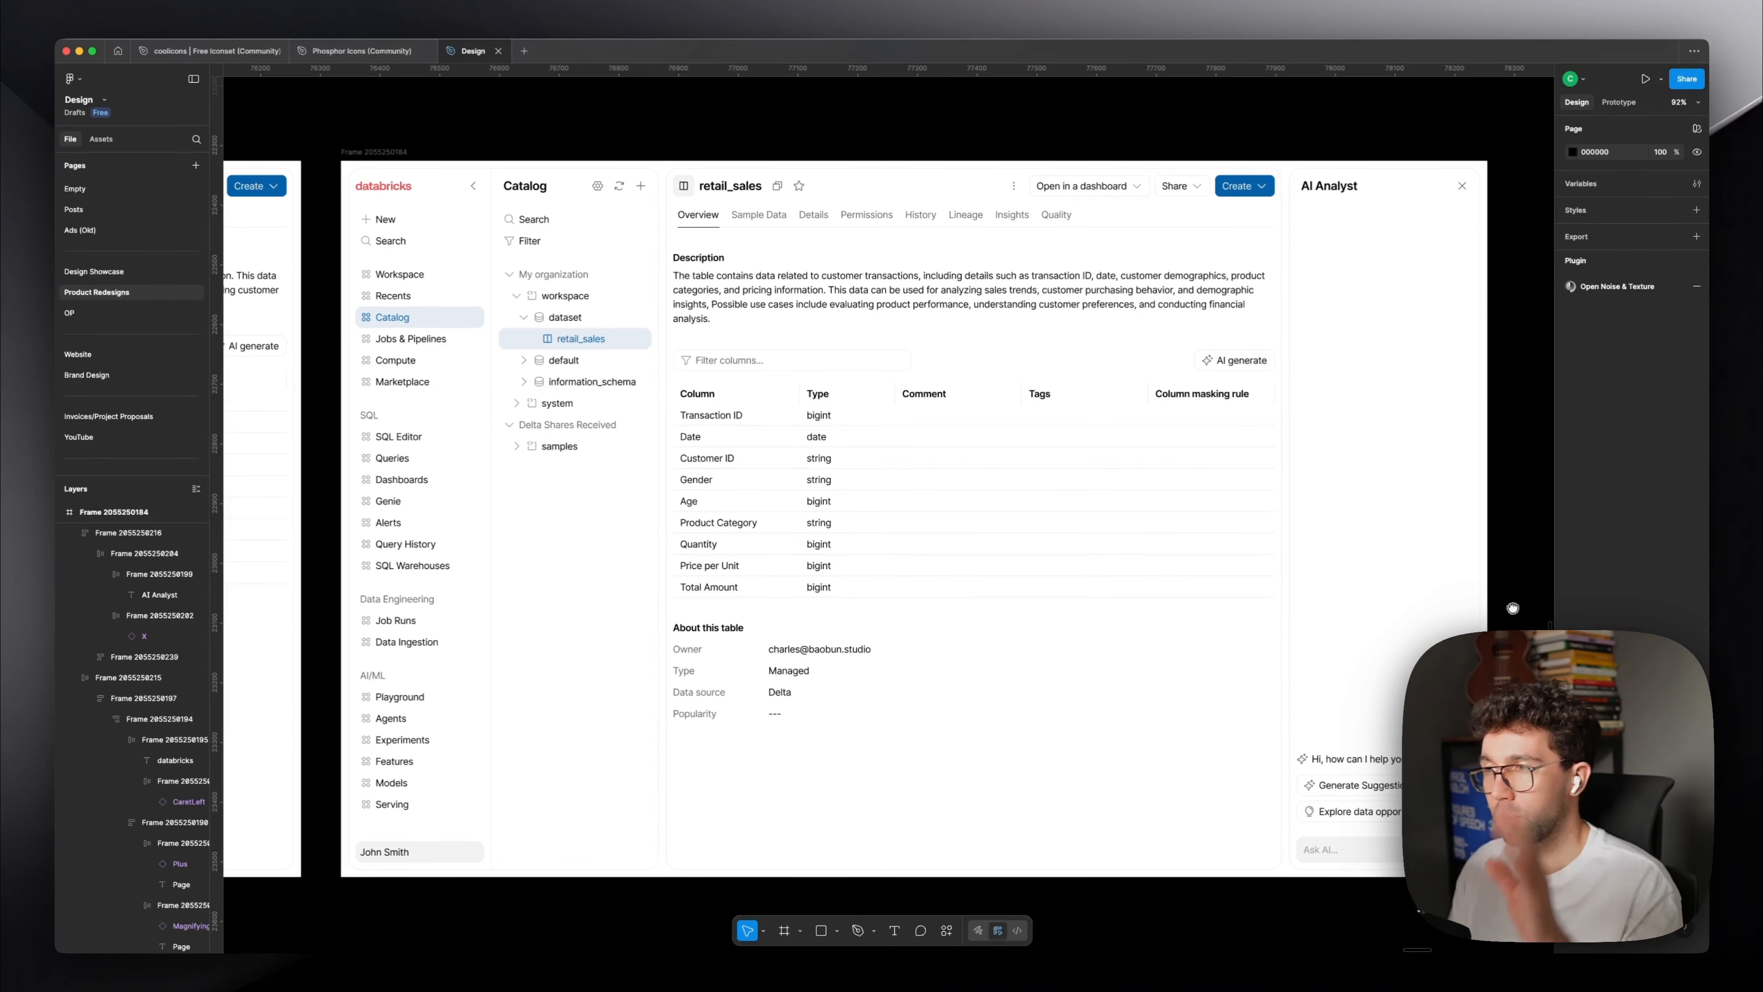
Compare the original mobbin_retail_sales screenshot with the redesigned AI Analyst screen, especially its retail_sales pane.
scroll(1025, 513, left, 20)
scroll(1024, 514, left, 6)
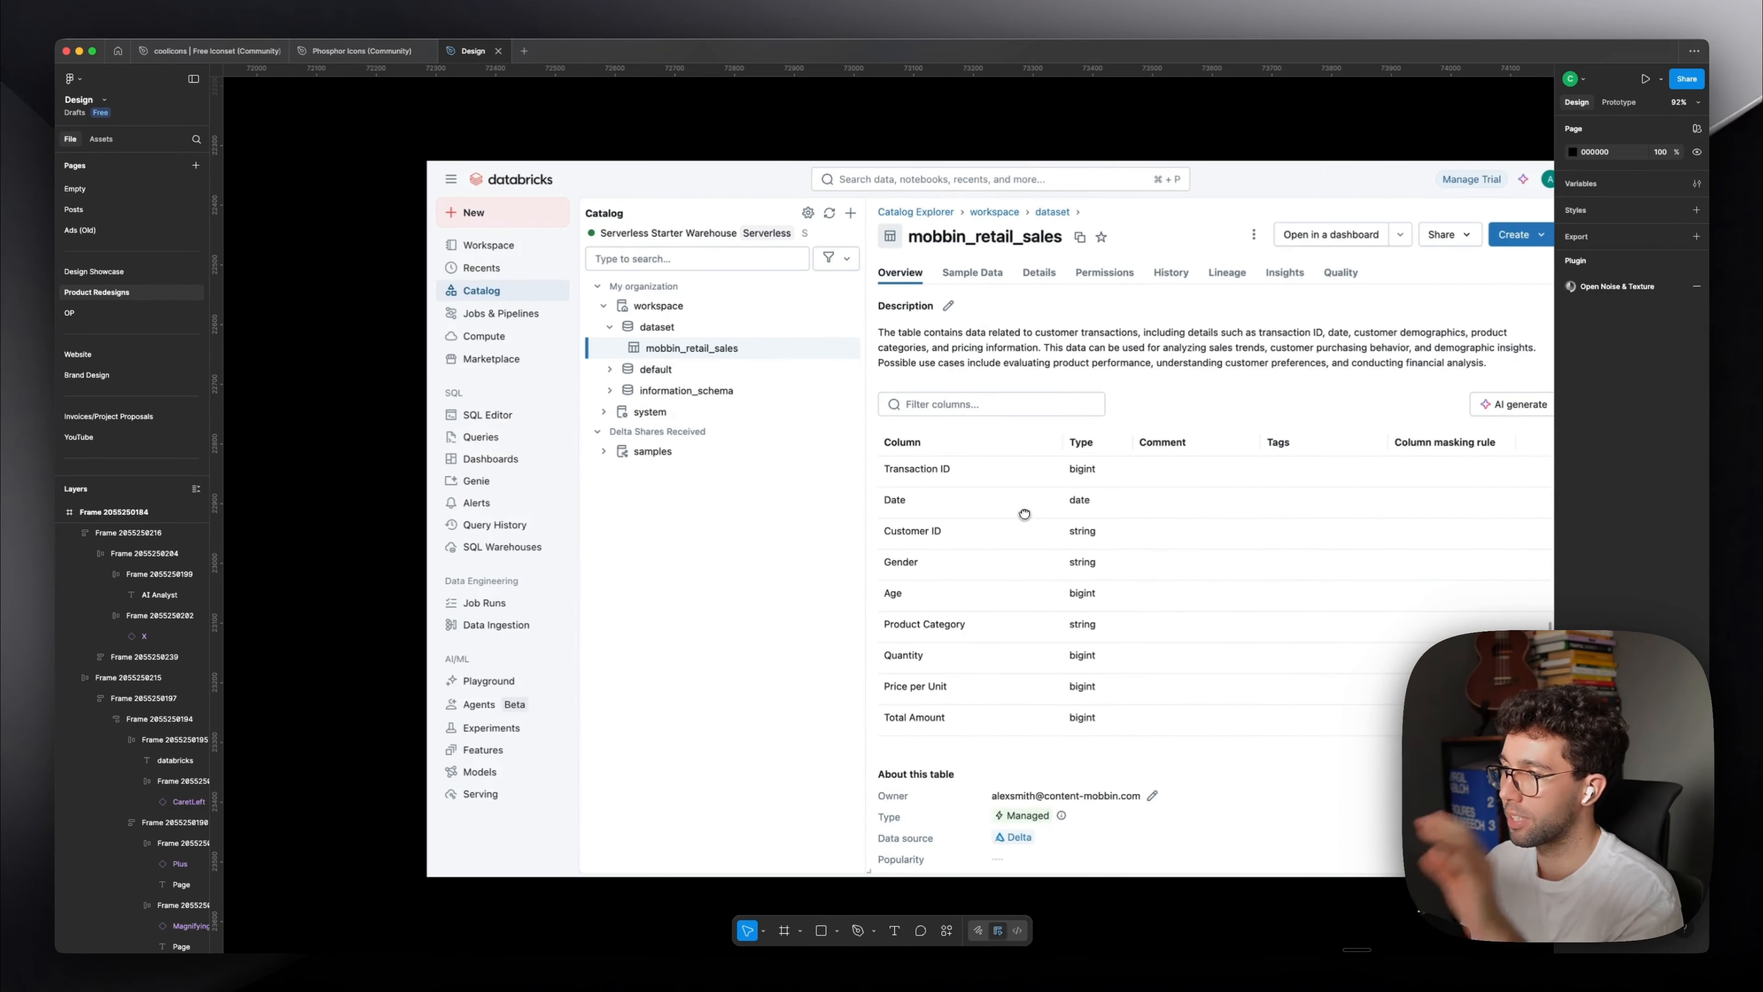
click(1024, 513)
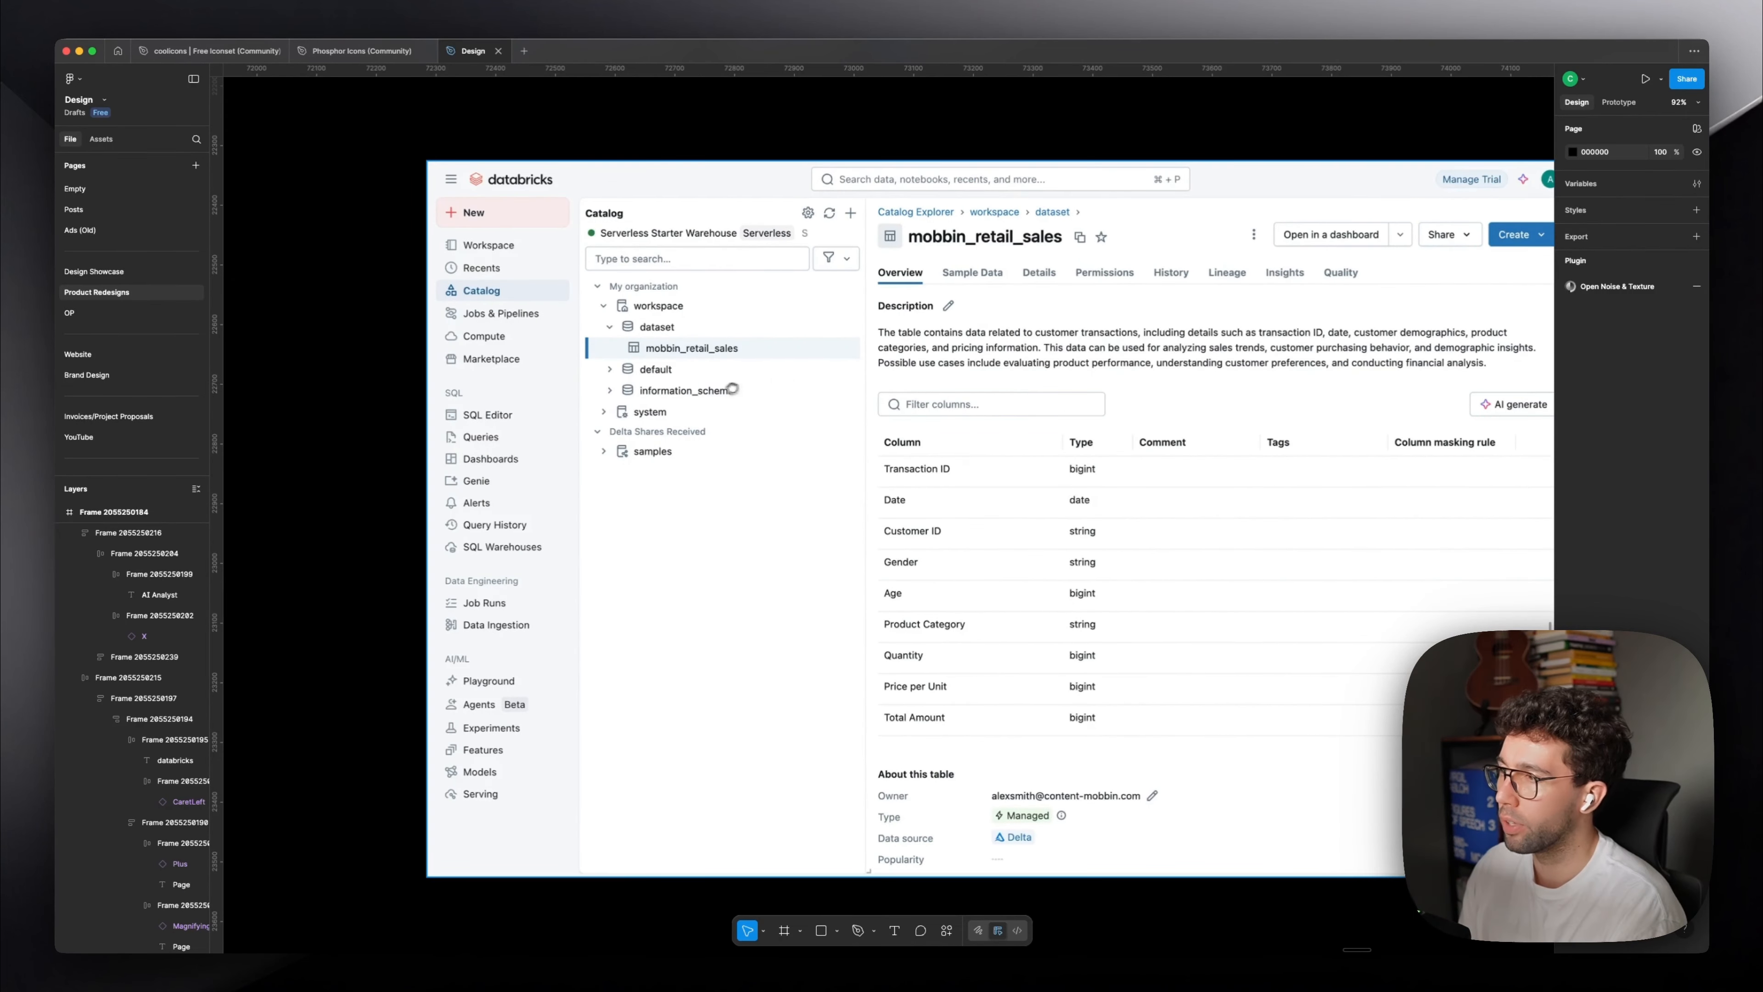
scroll(562, 433, right, 6)
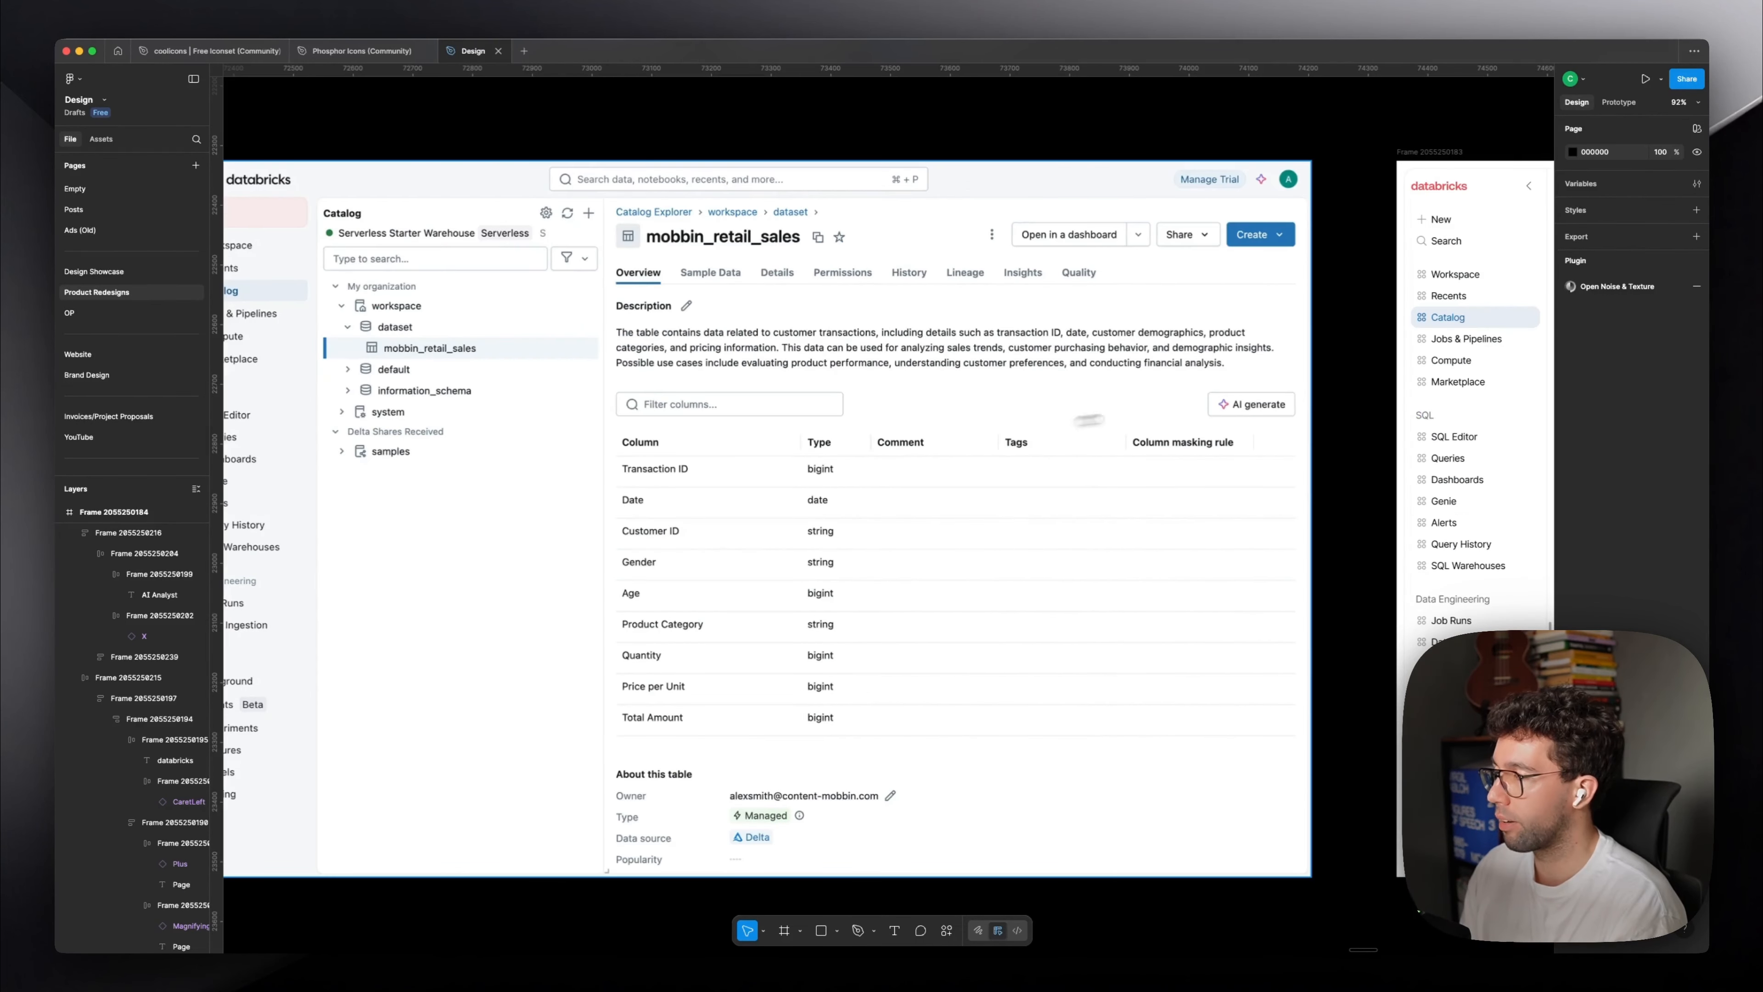
scroll(1088, 420, right, 18)
scroll(972, 445, left, 17)
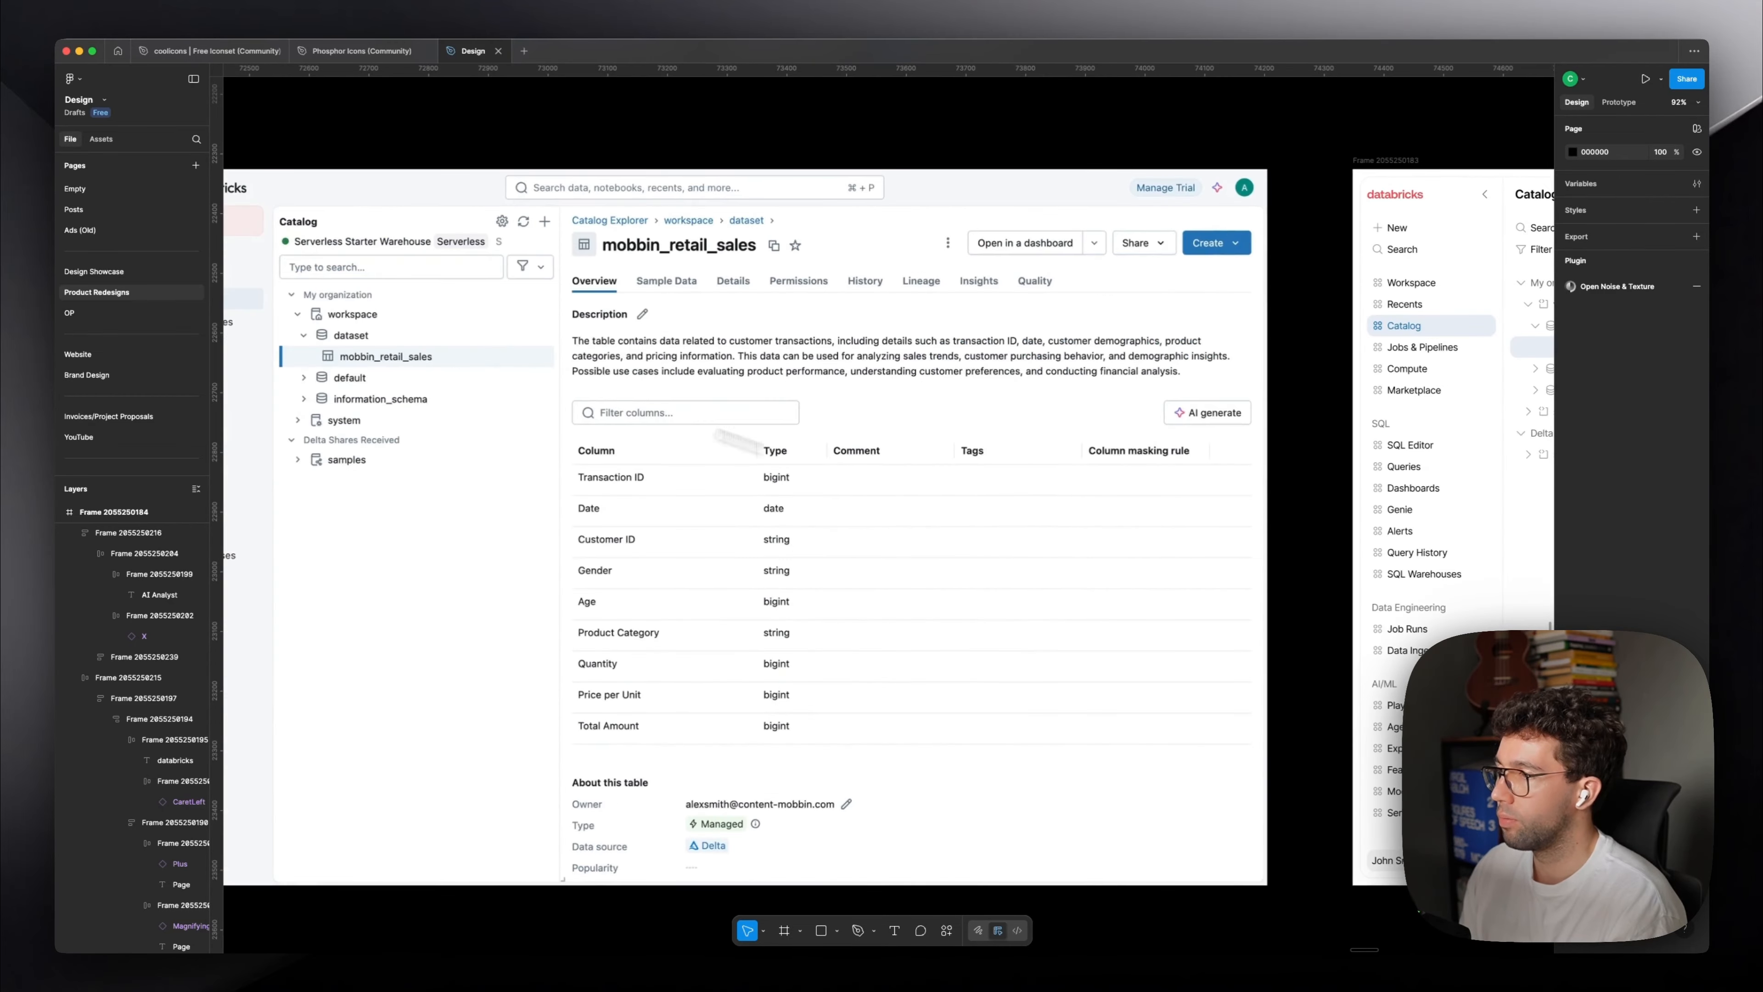
scroll(1111, 379, right, 20)
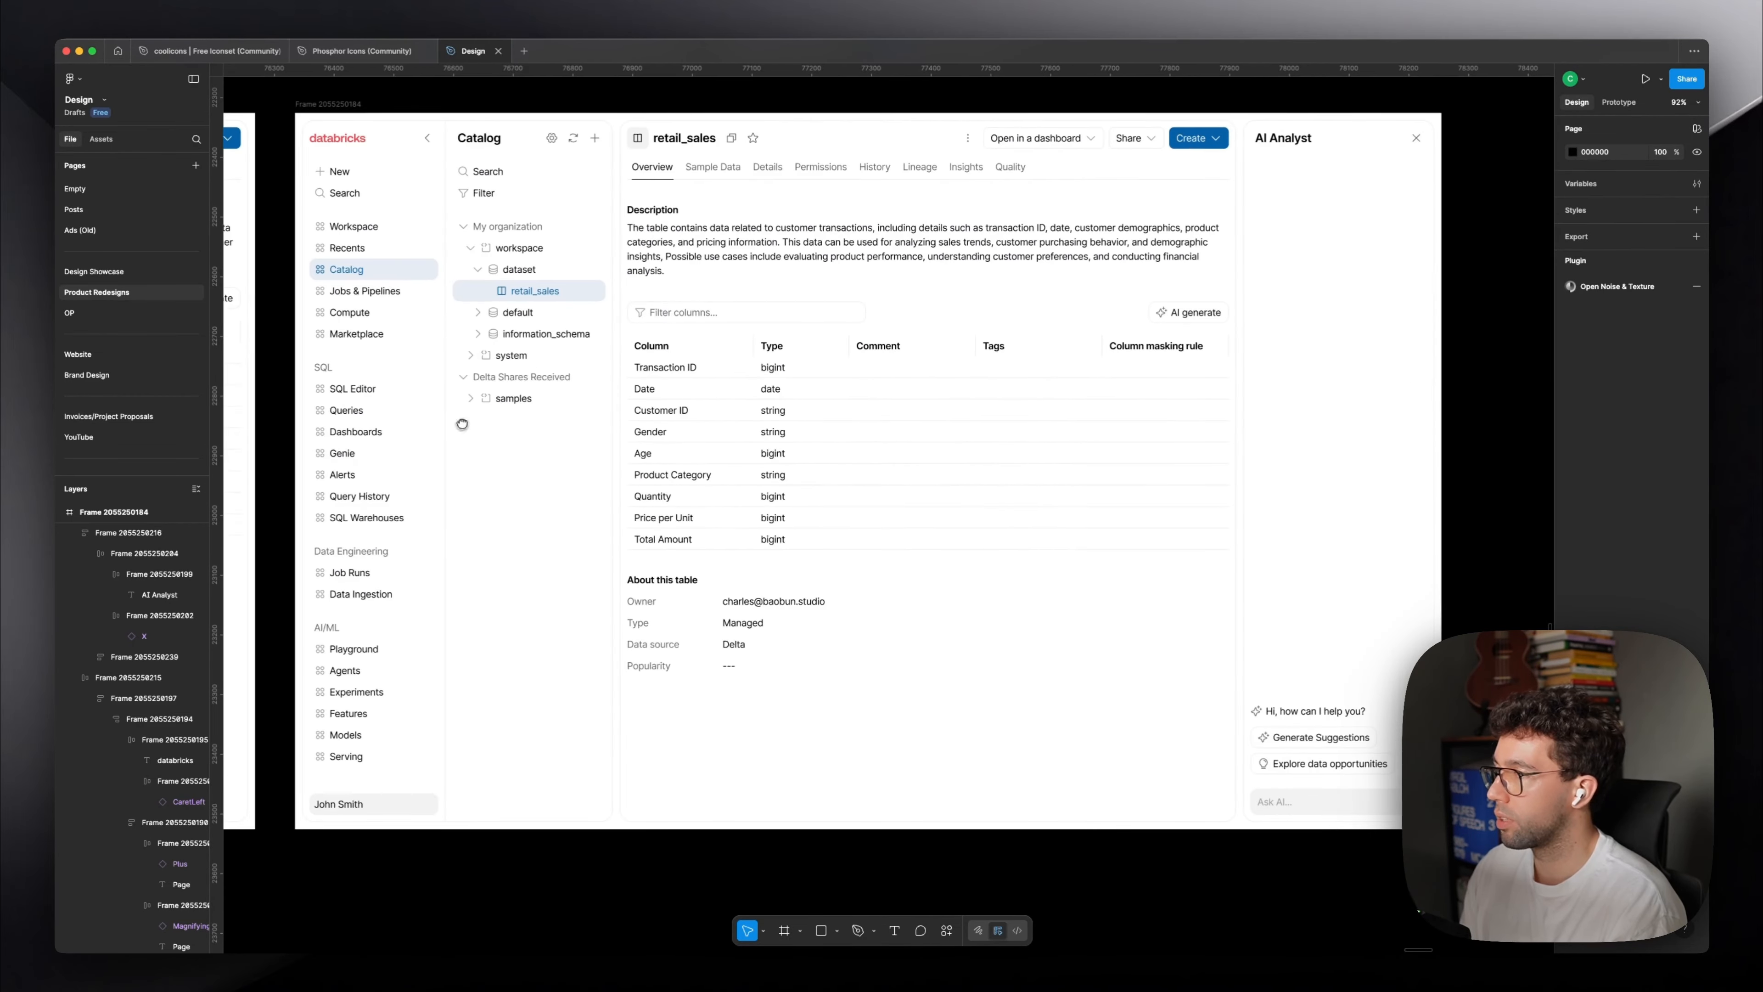
click(895, 403)
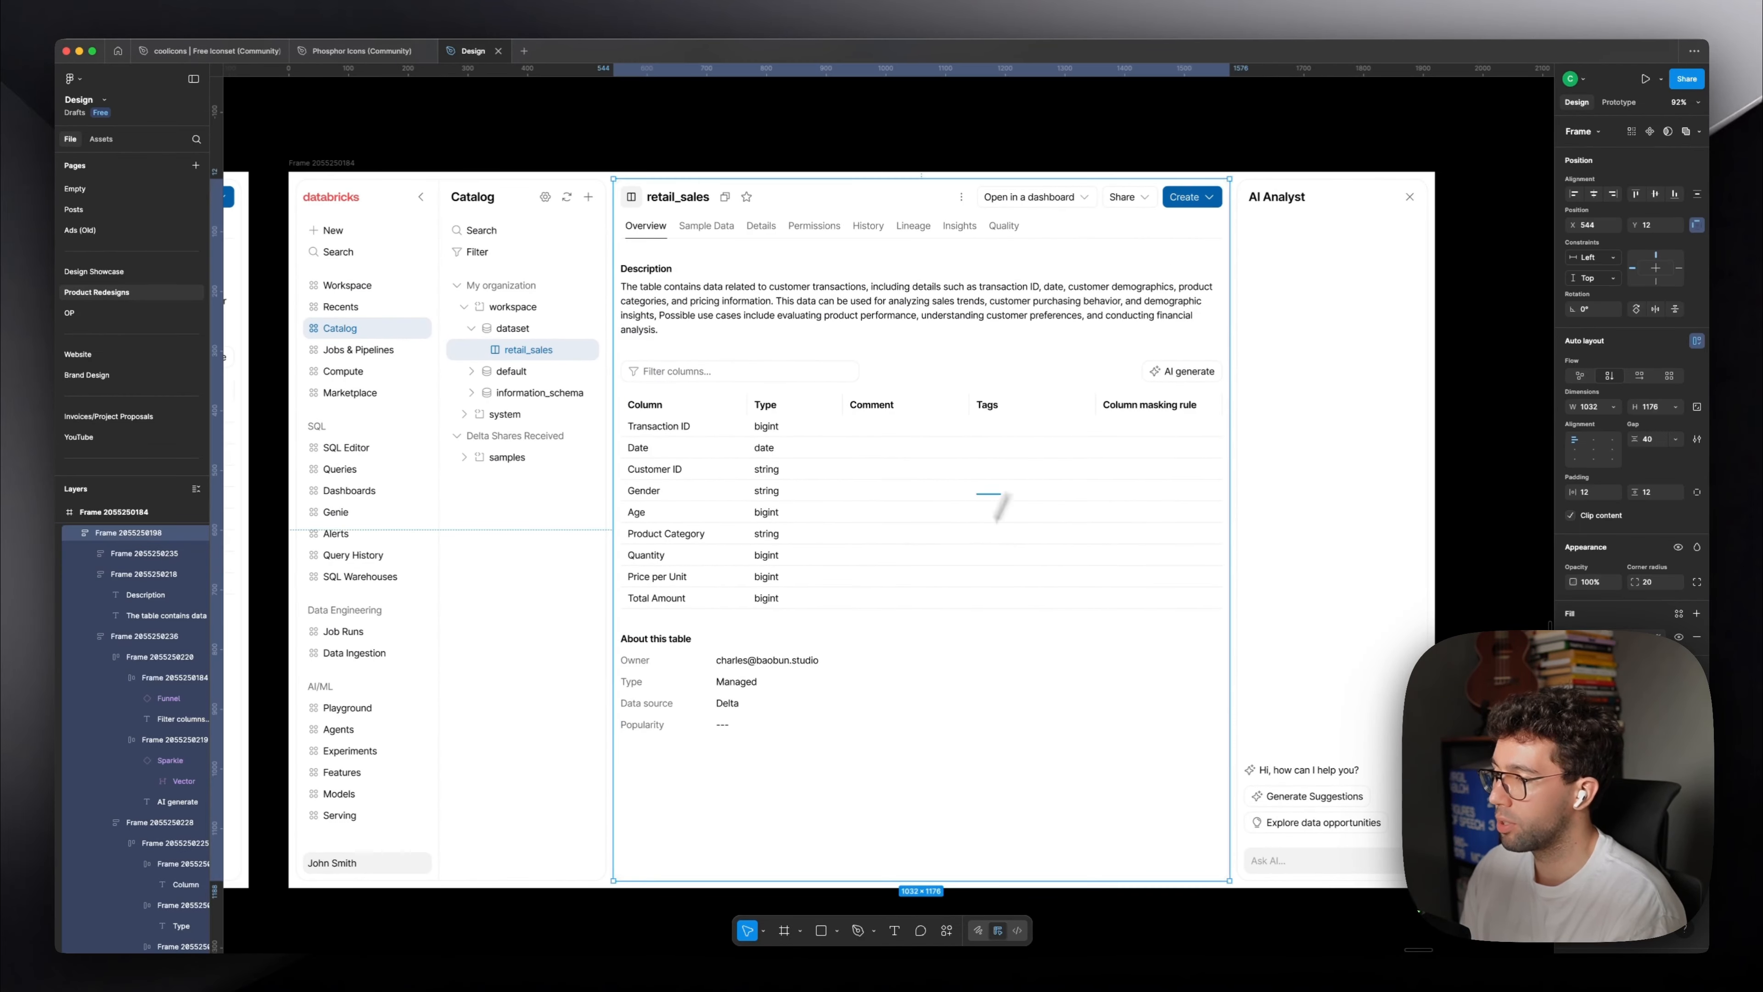
scroll(965, 779, down, 6)
scroll(966, 764, left, 8)
scroll(677, 576, up, 4)
key(r)
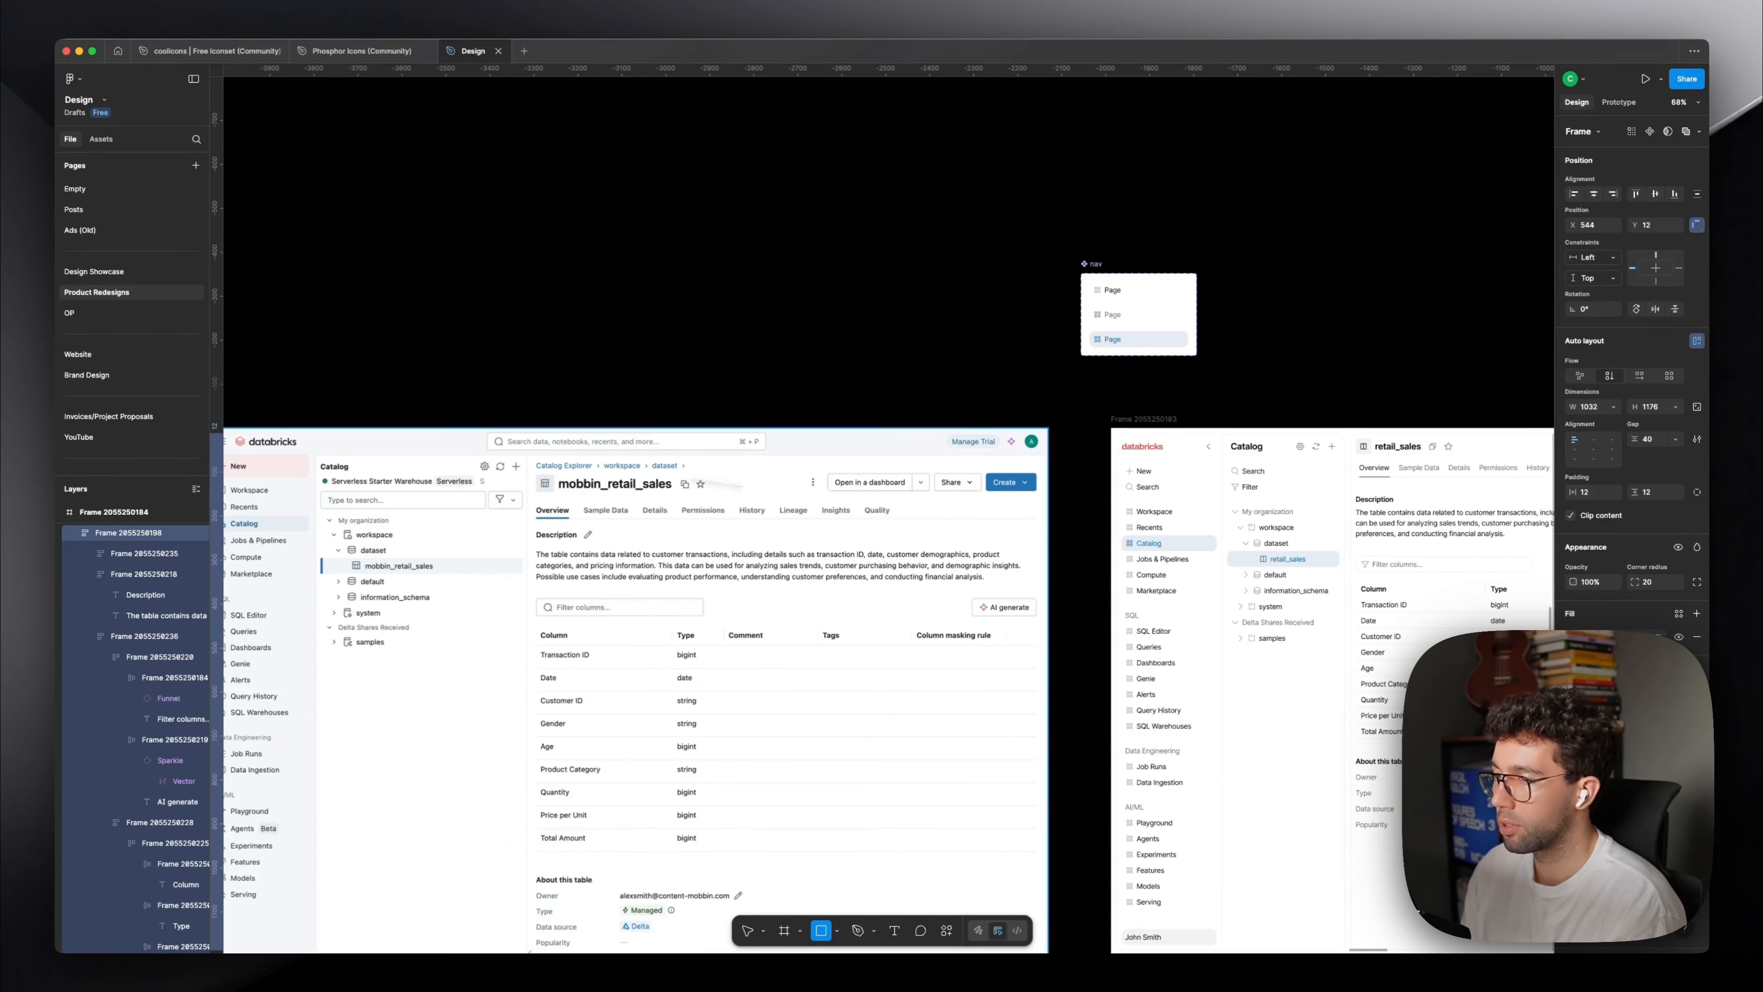
drag(528, 461, 1044, 518)
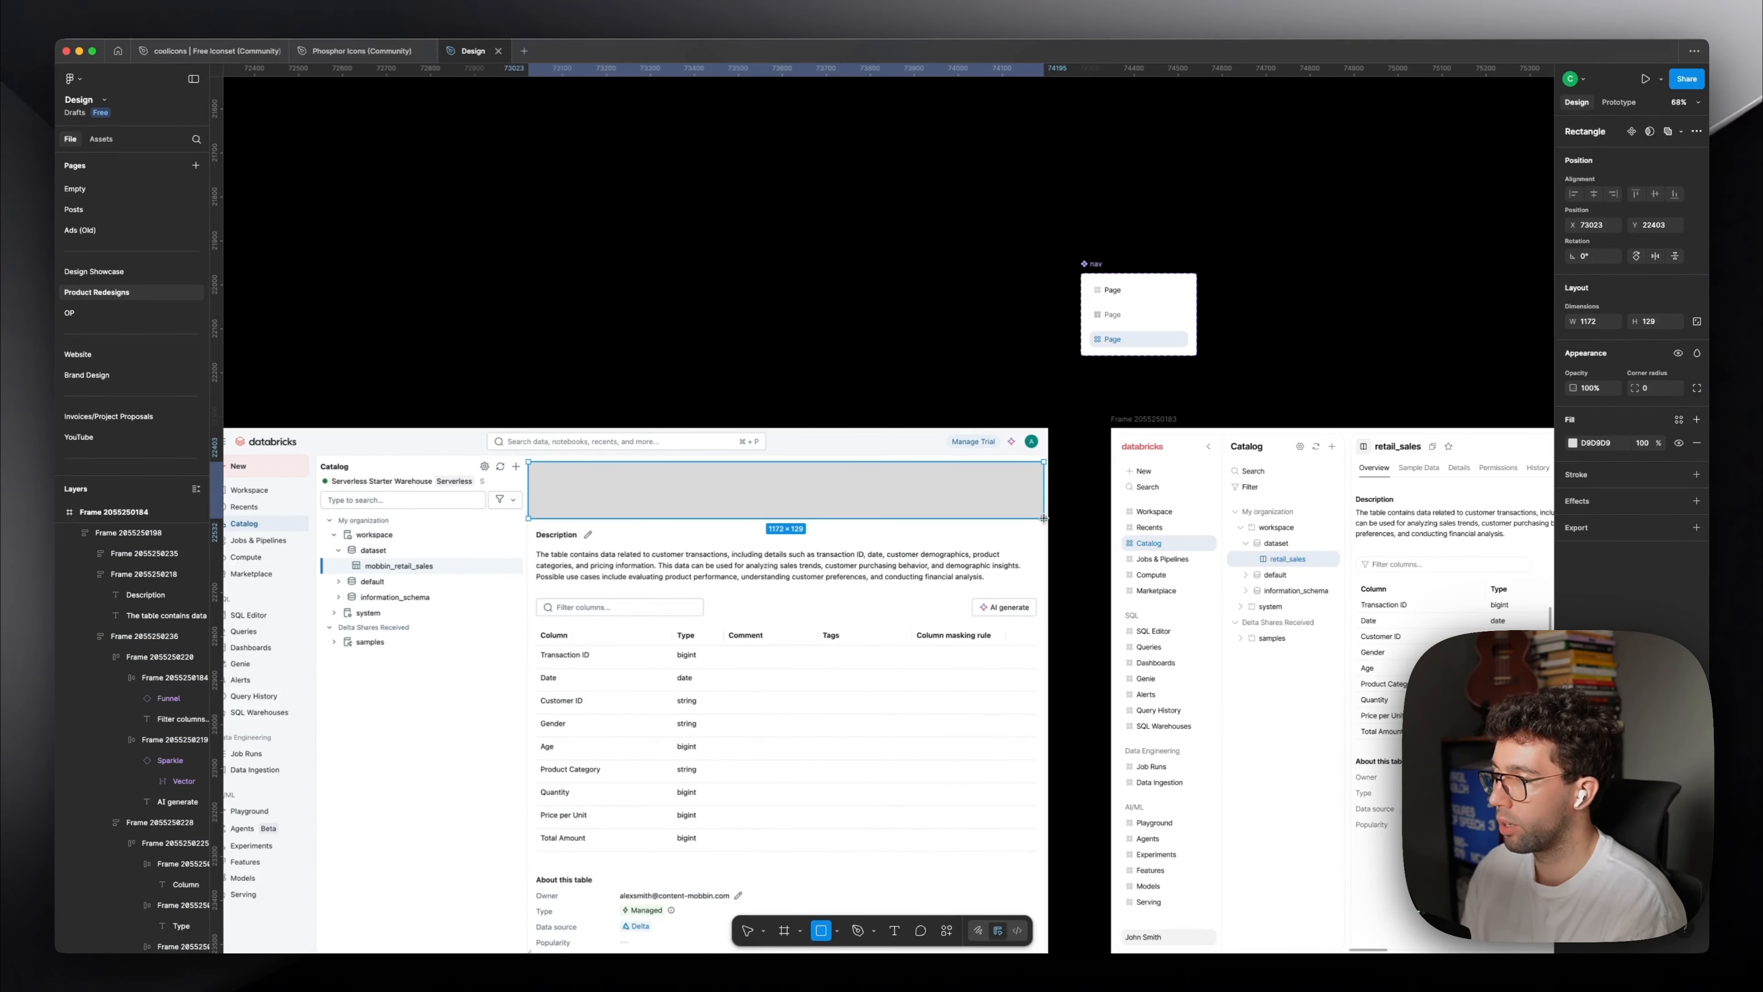
key(BackSpace)
Review the redesigned AI Analyst screen's overall layout, from the sidebar and catalog tree to the table and chat panel.
scroll(992, 496, down, 3)
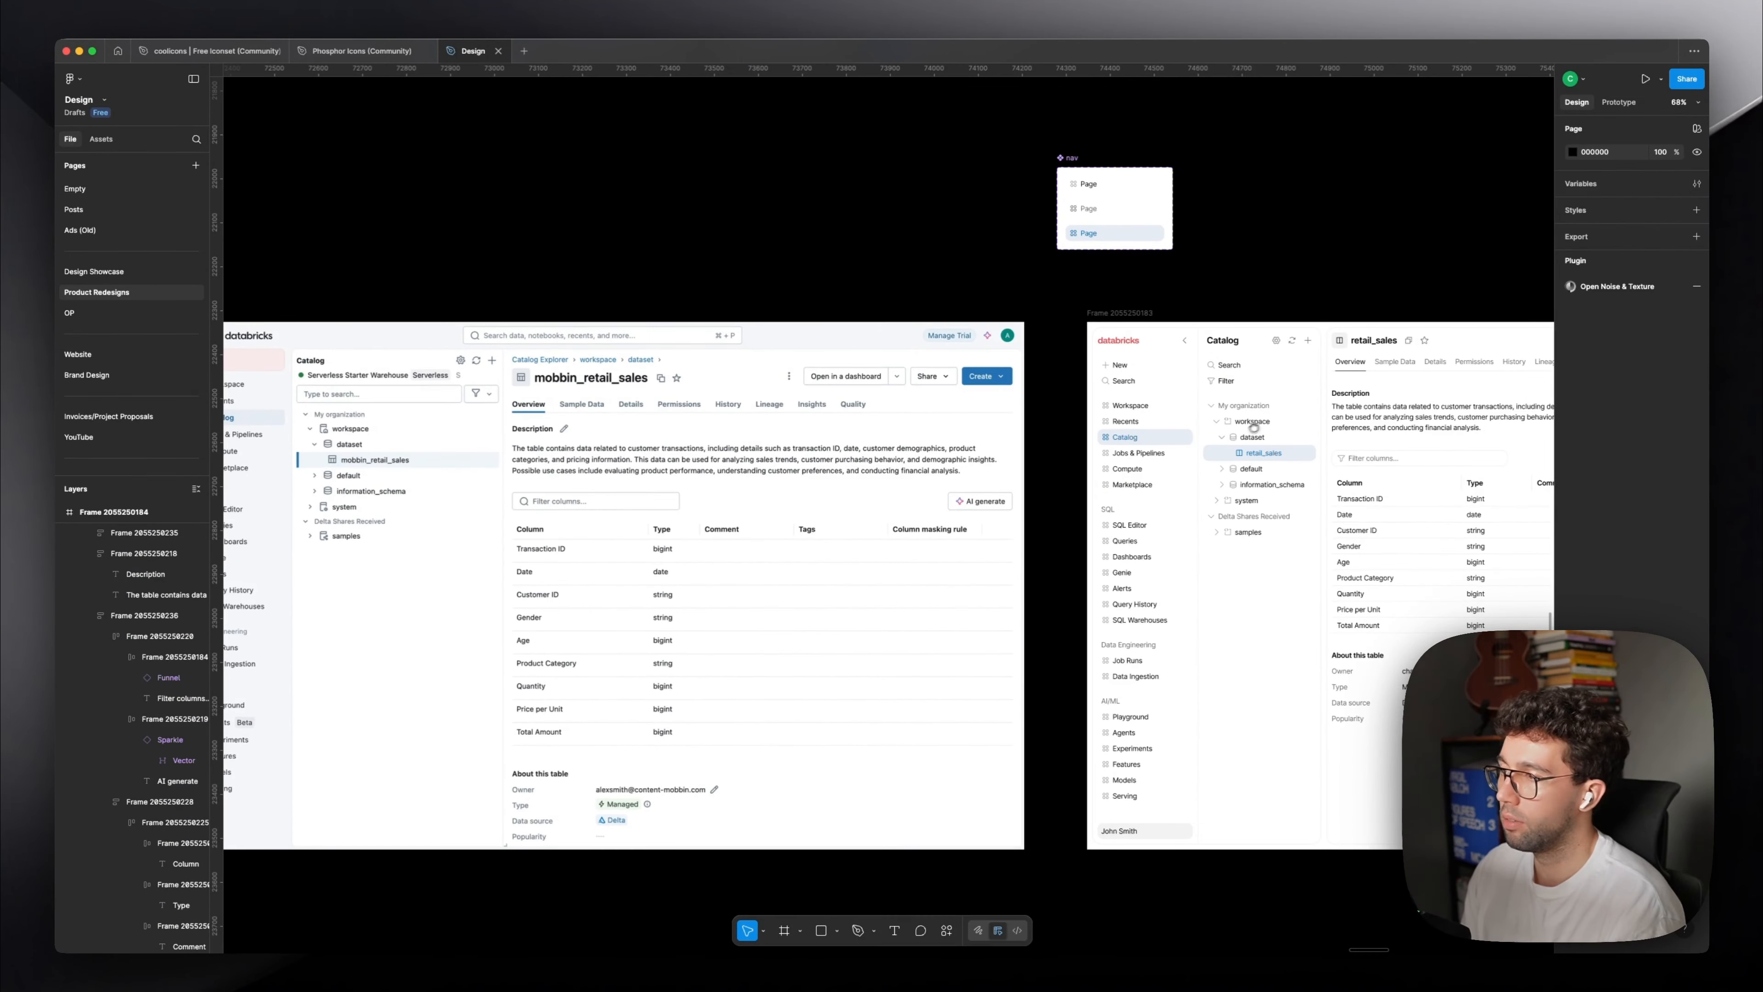
scroll(1253, 427, right, 10)
scroll(1323, 449, up, 4)
scroll(1322, 461, right, 1)
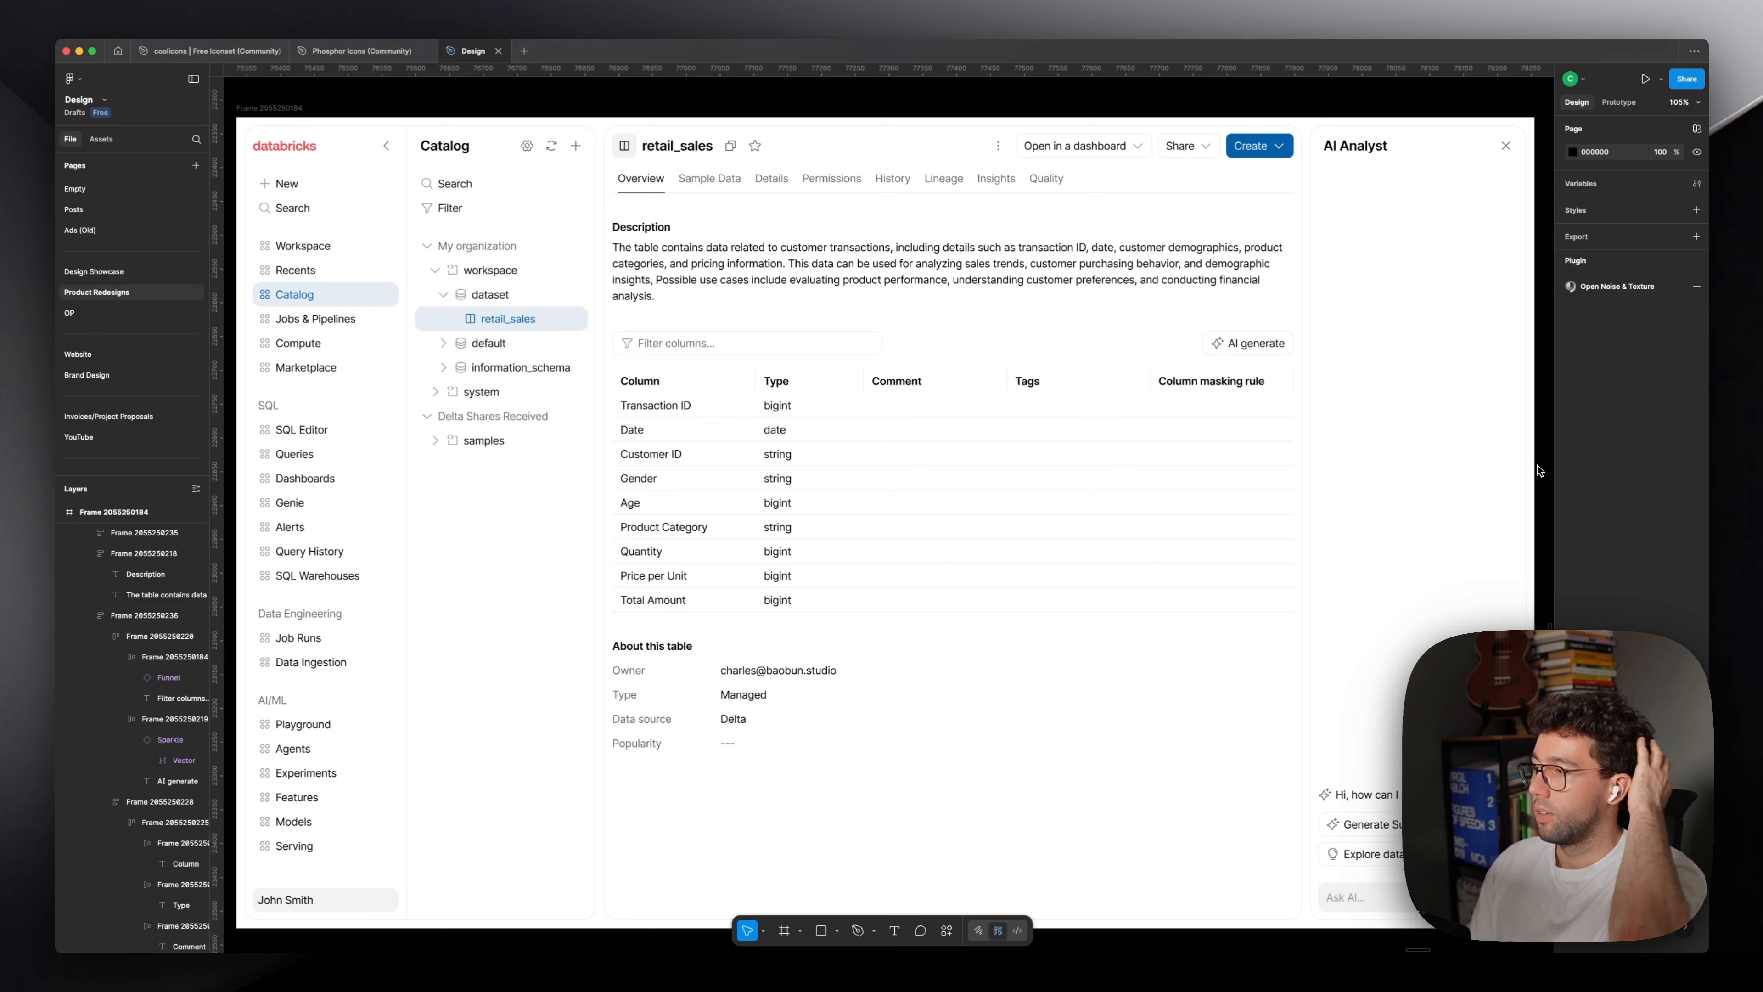
scroll(1341, 444, left, 1)
scroll(1342, 444, down, 1)
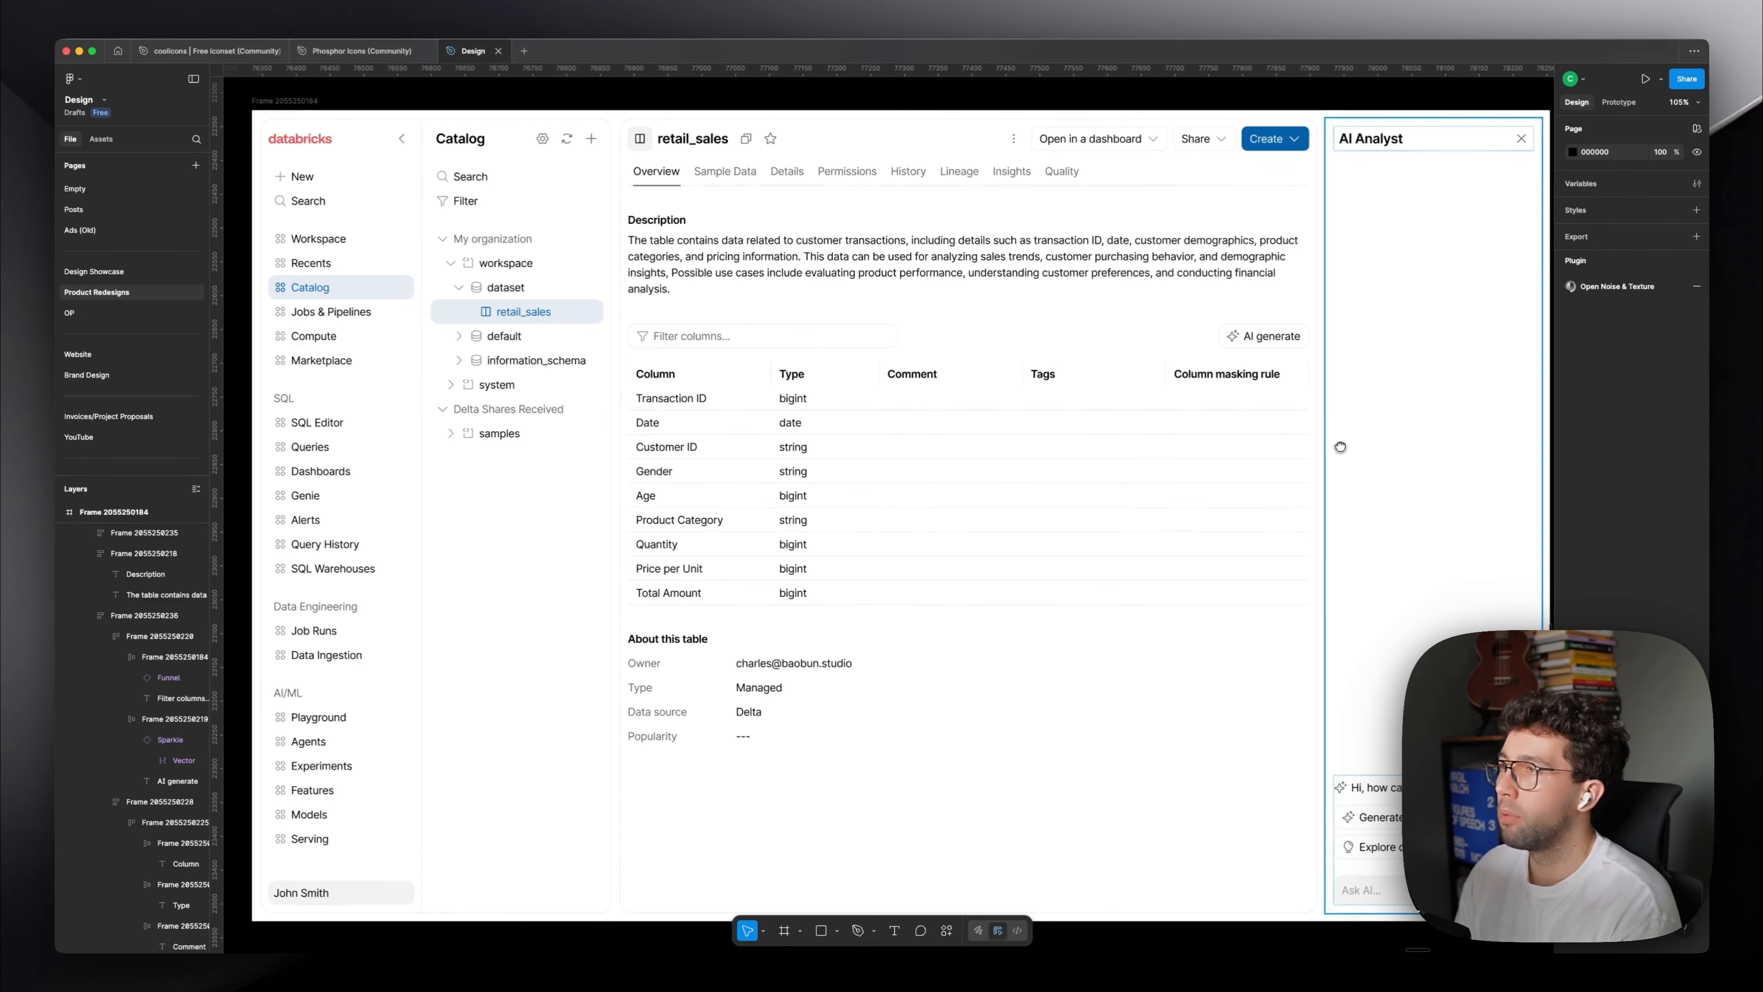
scroll(763, 104, down, 1)
scroll(784, 122, left, 2)
scroll(784, 122, up, 1)
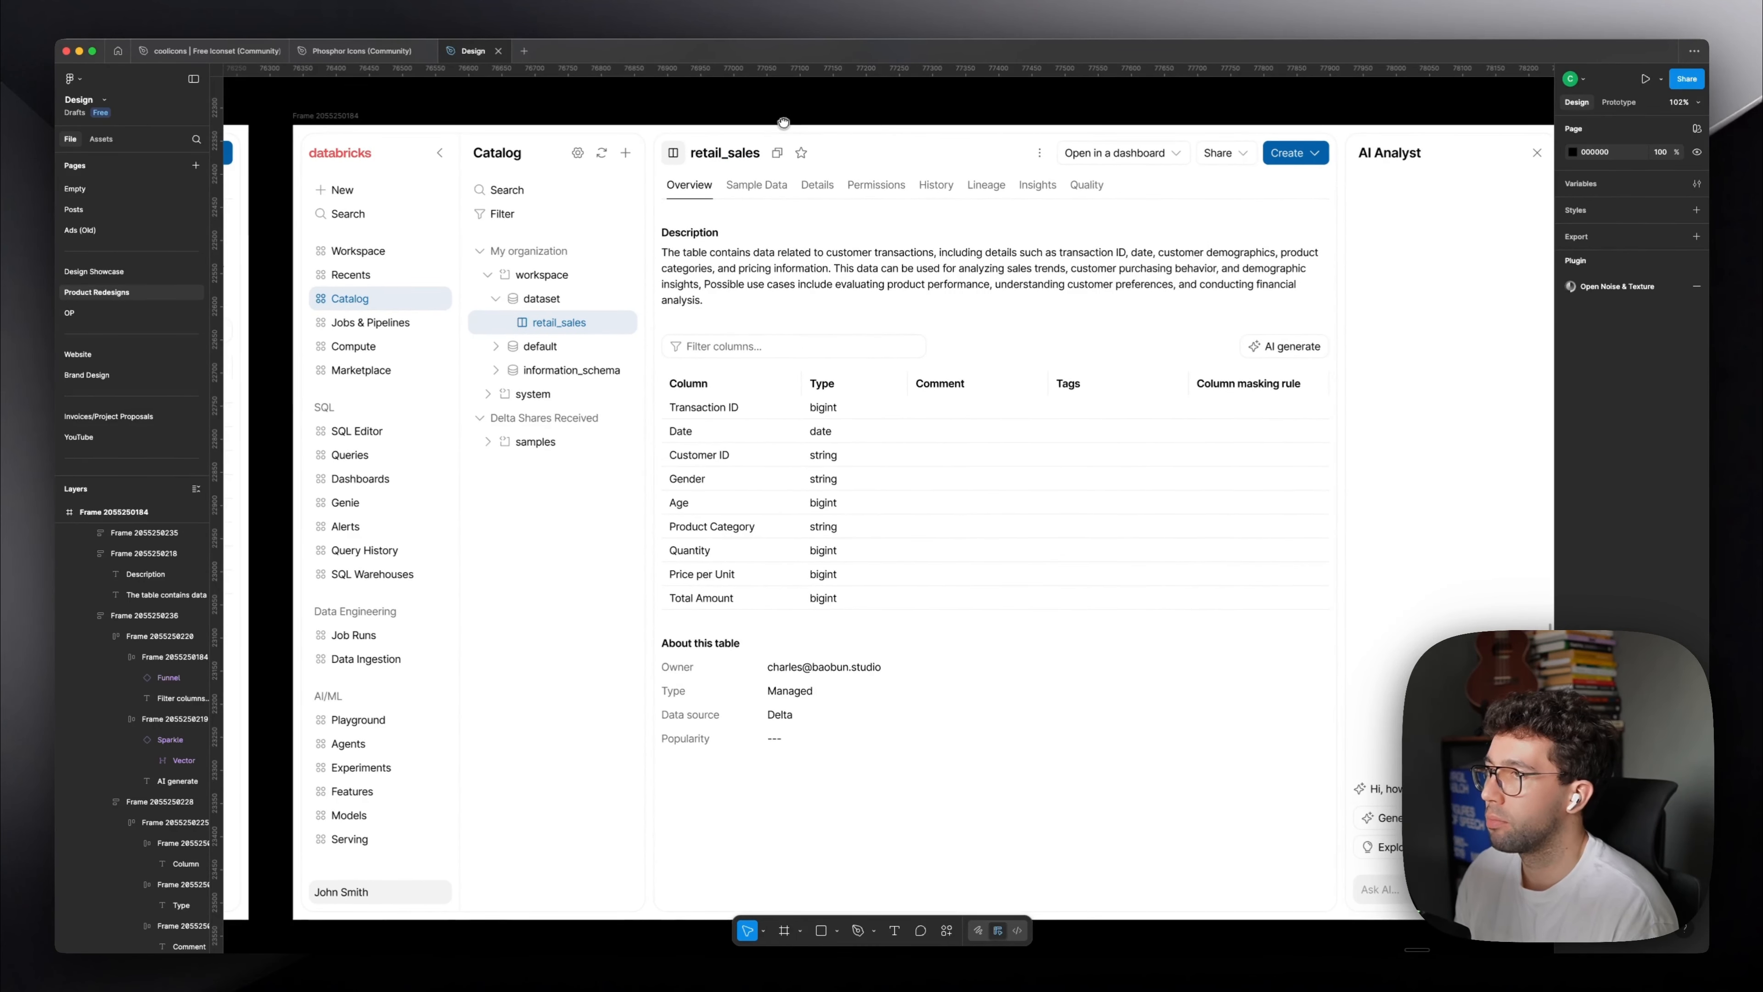
drag(784, 122, 773, 123)
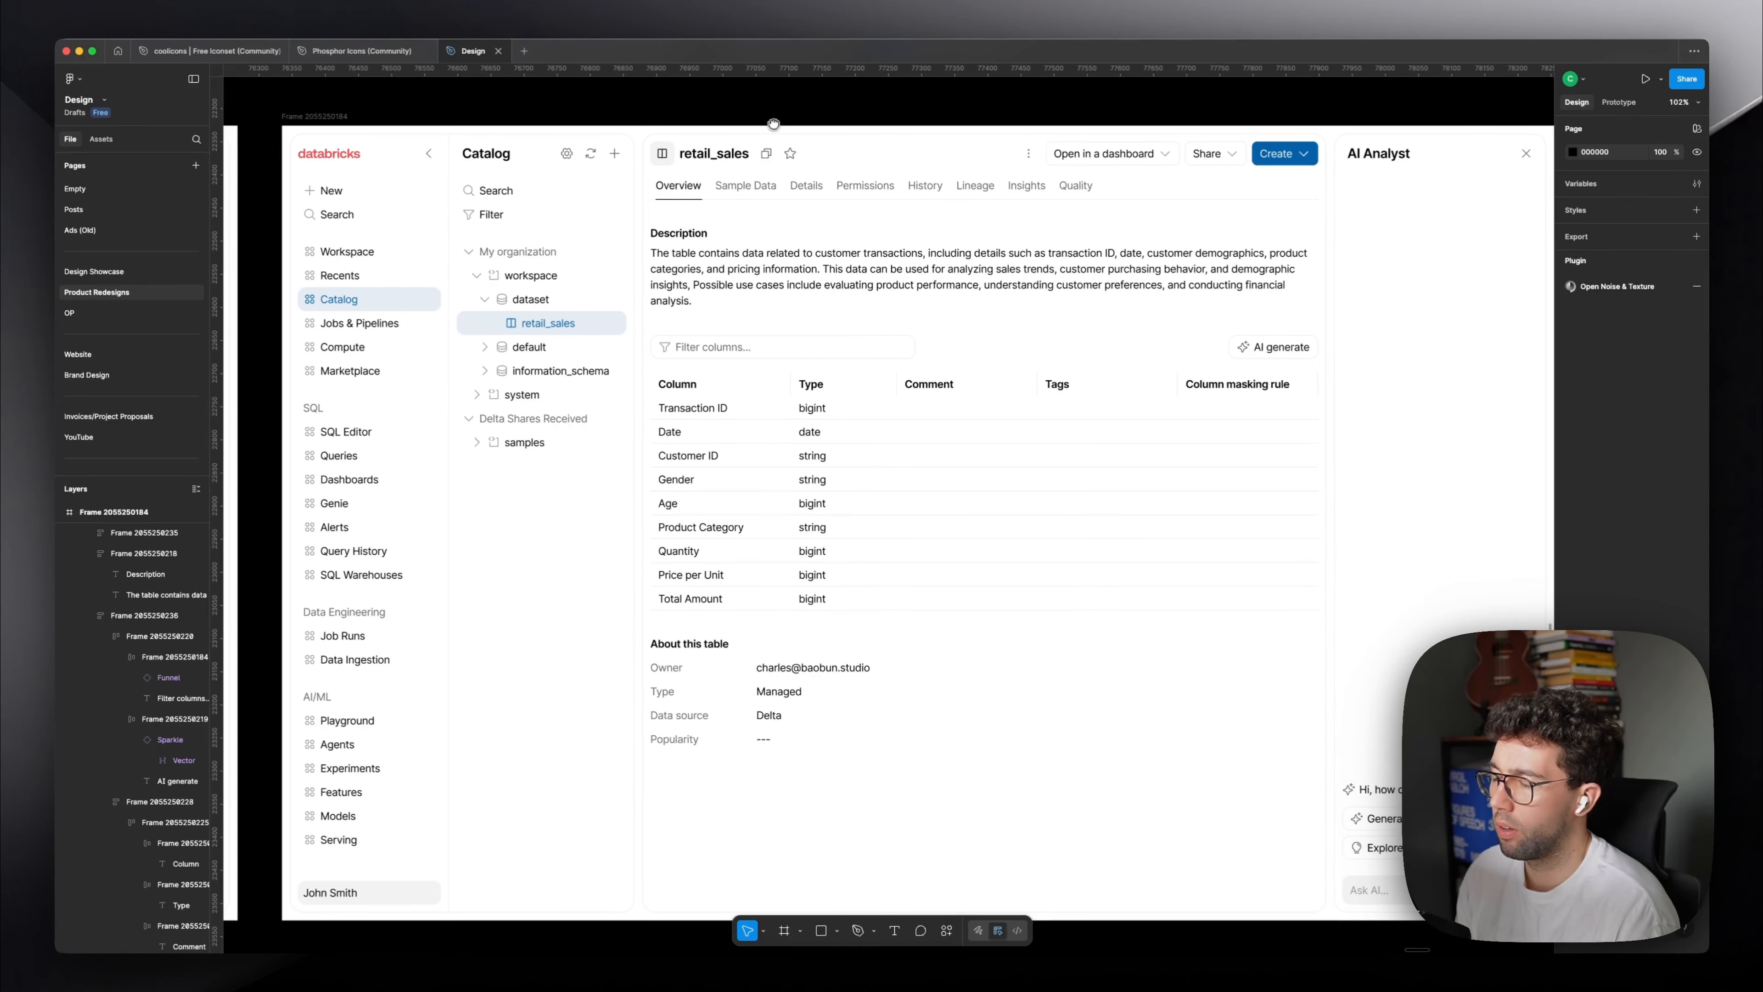
scroll(833, 124, down, 1)
scroll(945, 129, down, 4)
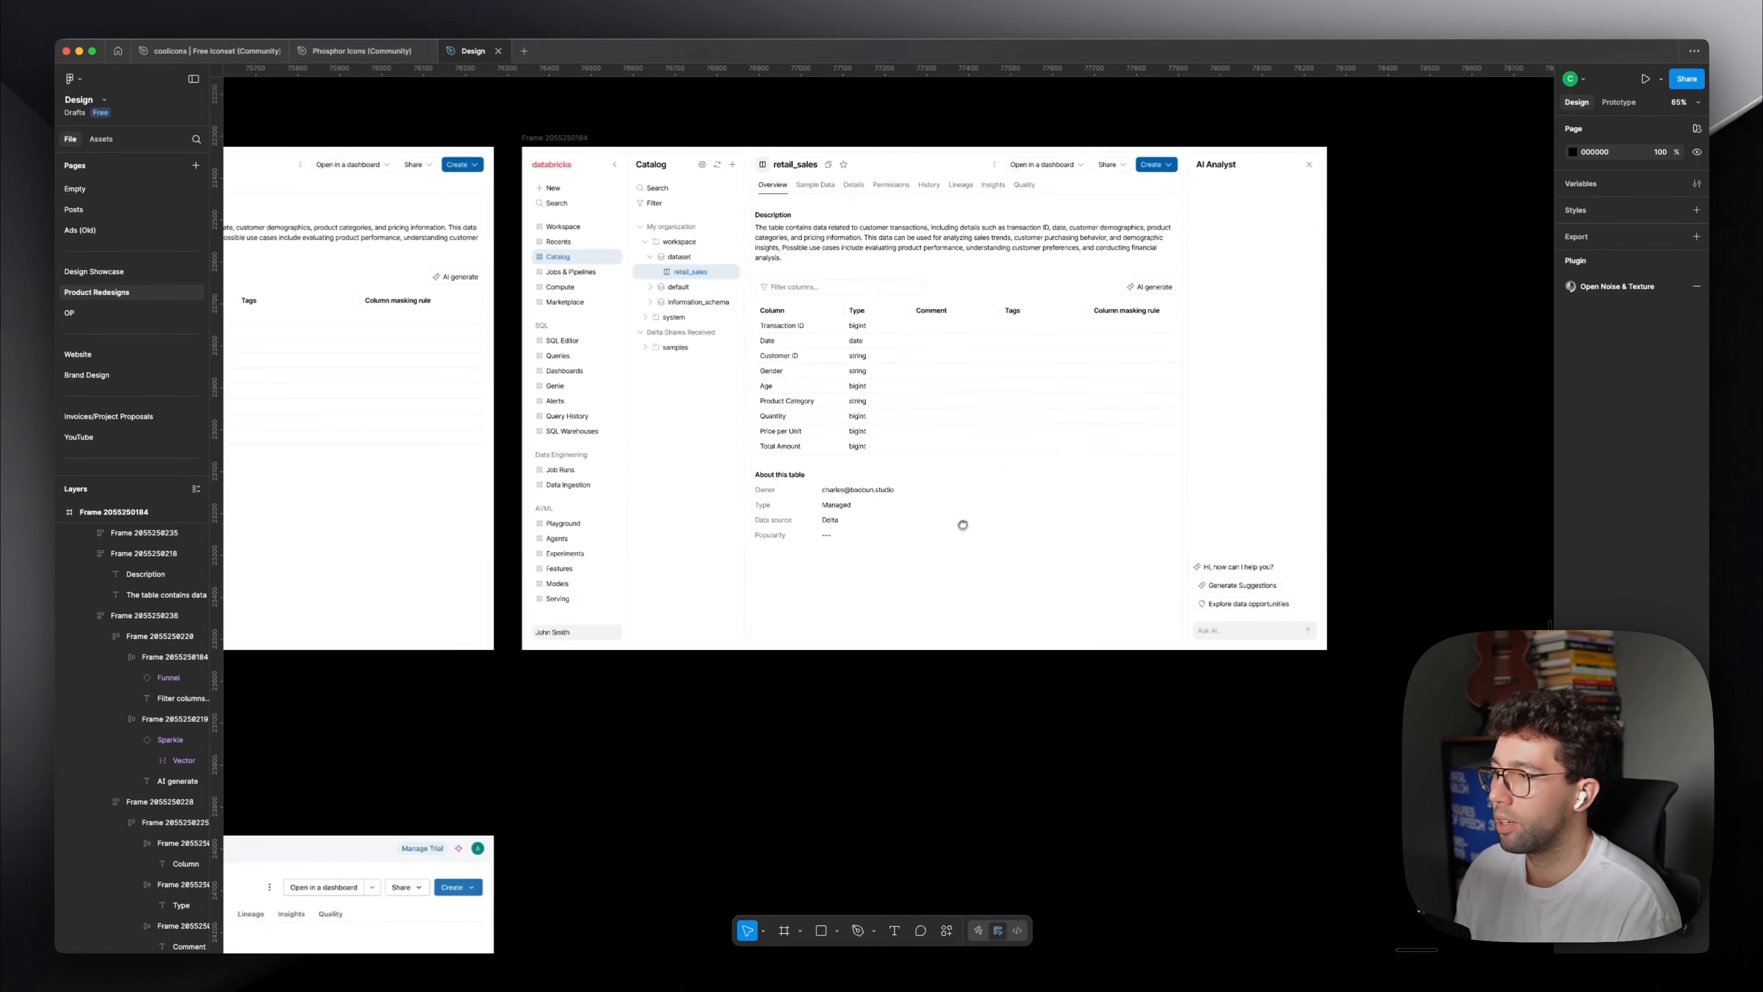
Check the original screenshot's header and navigation against the simplified layout of the AI Analyst version.
drag(960, 524, 1058, 261)
key(shift+2)
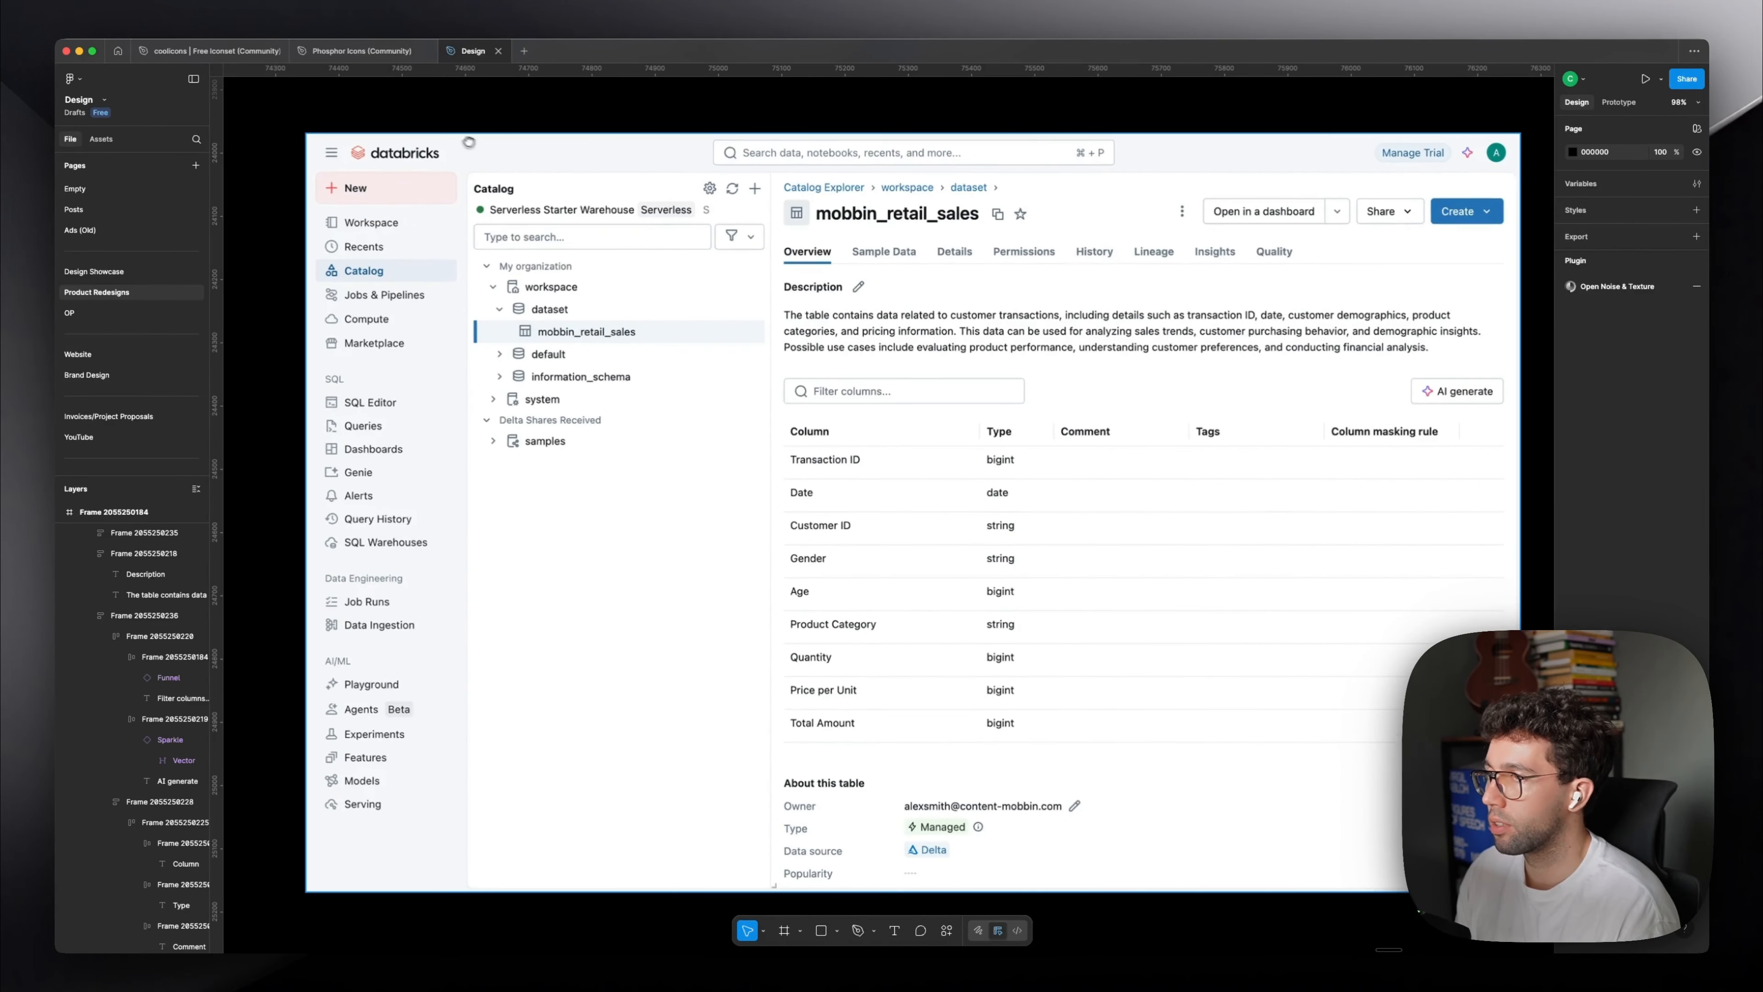
scroll(785, 394, down, 5)
drag(957, 351, 768, 462)
scroll(982, 409, up, 6)
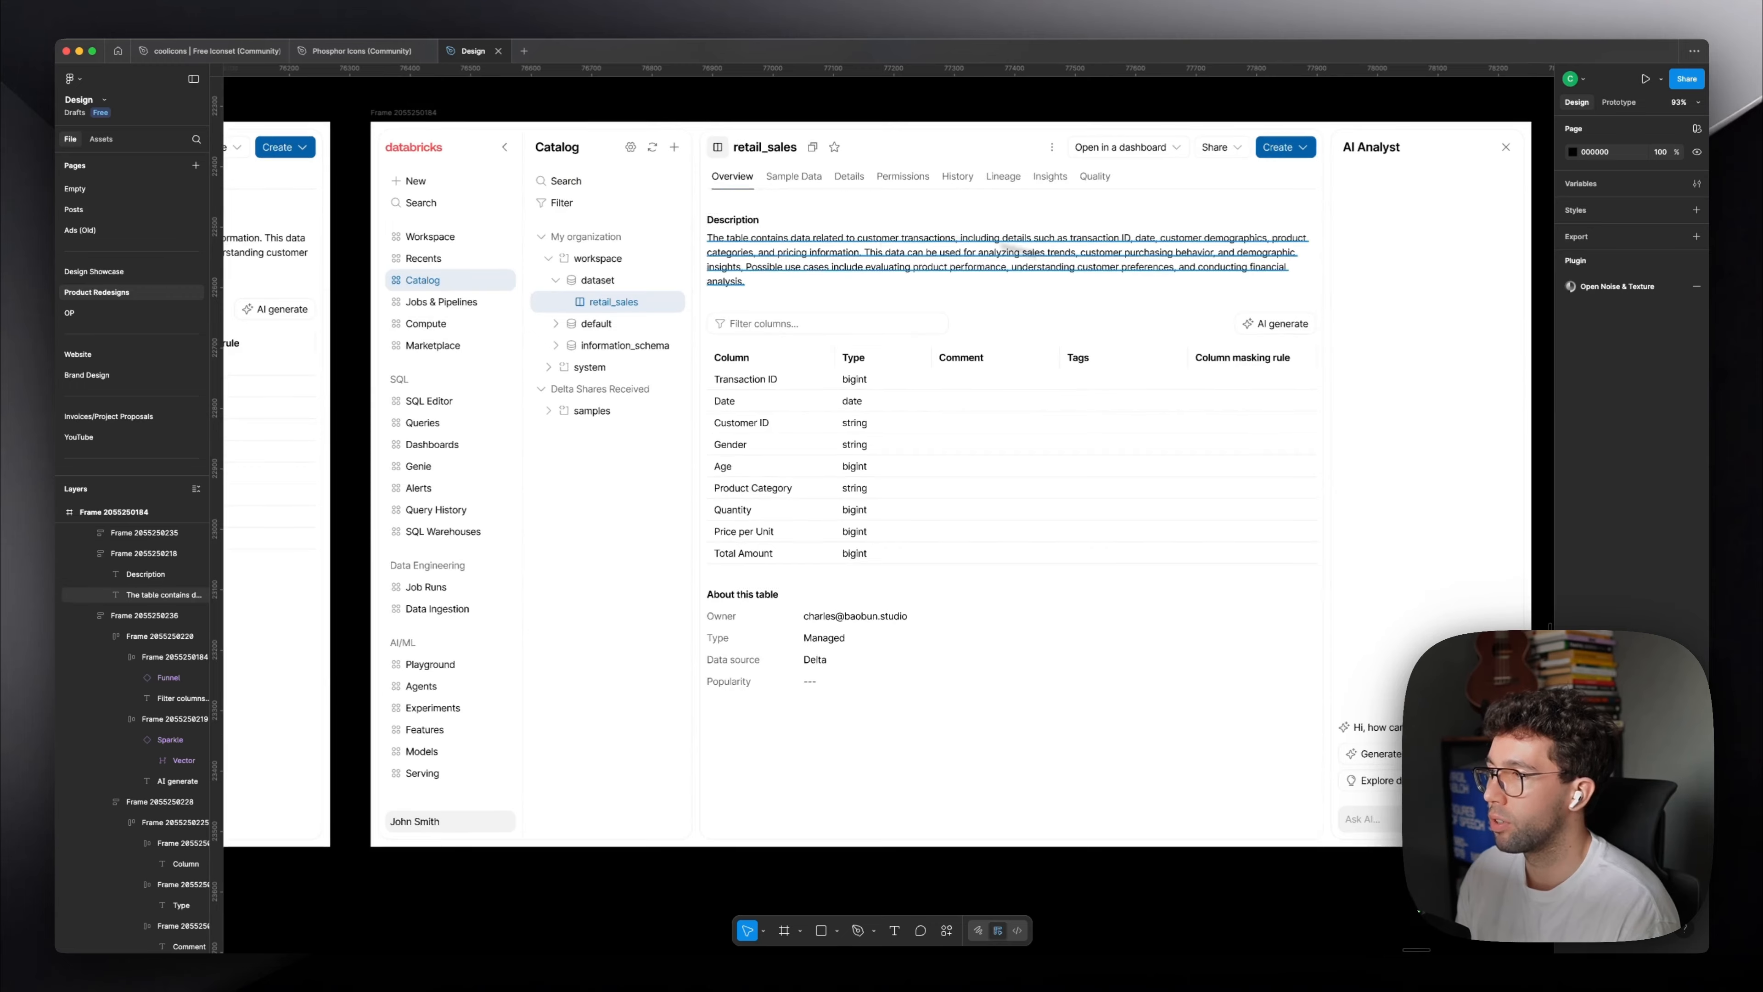
scroll(930, 314, right, 1)
scroll(910, 303, down, 2)
scroll(956, 366, down, 1)
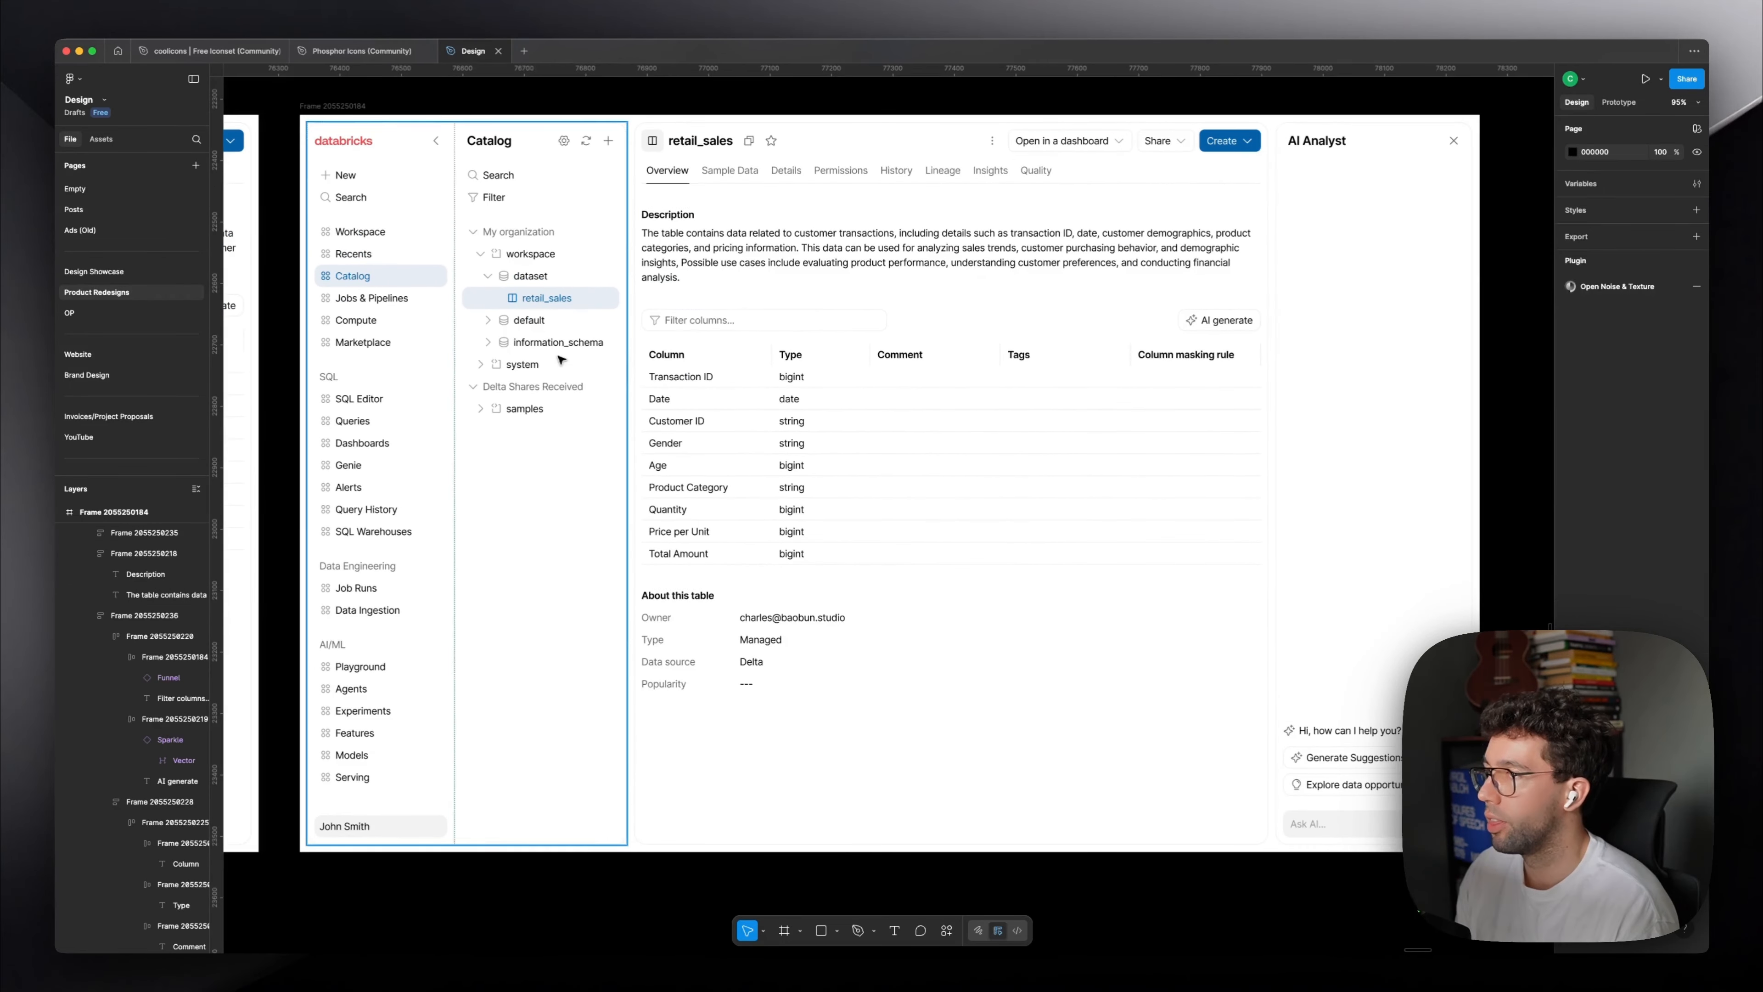
Try removing the white fill from the combined sidebar and catalog pane of the AI Analyst version.
click(559, 359)
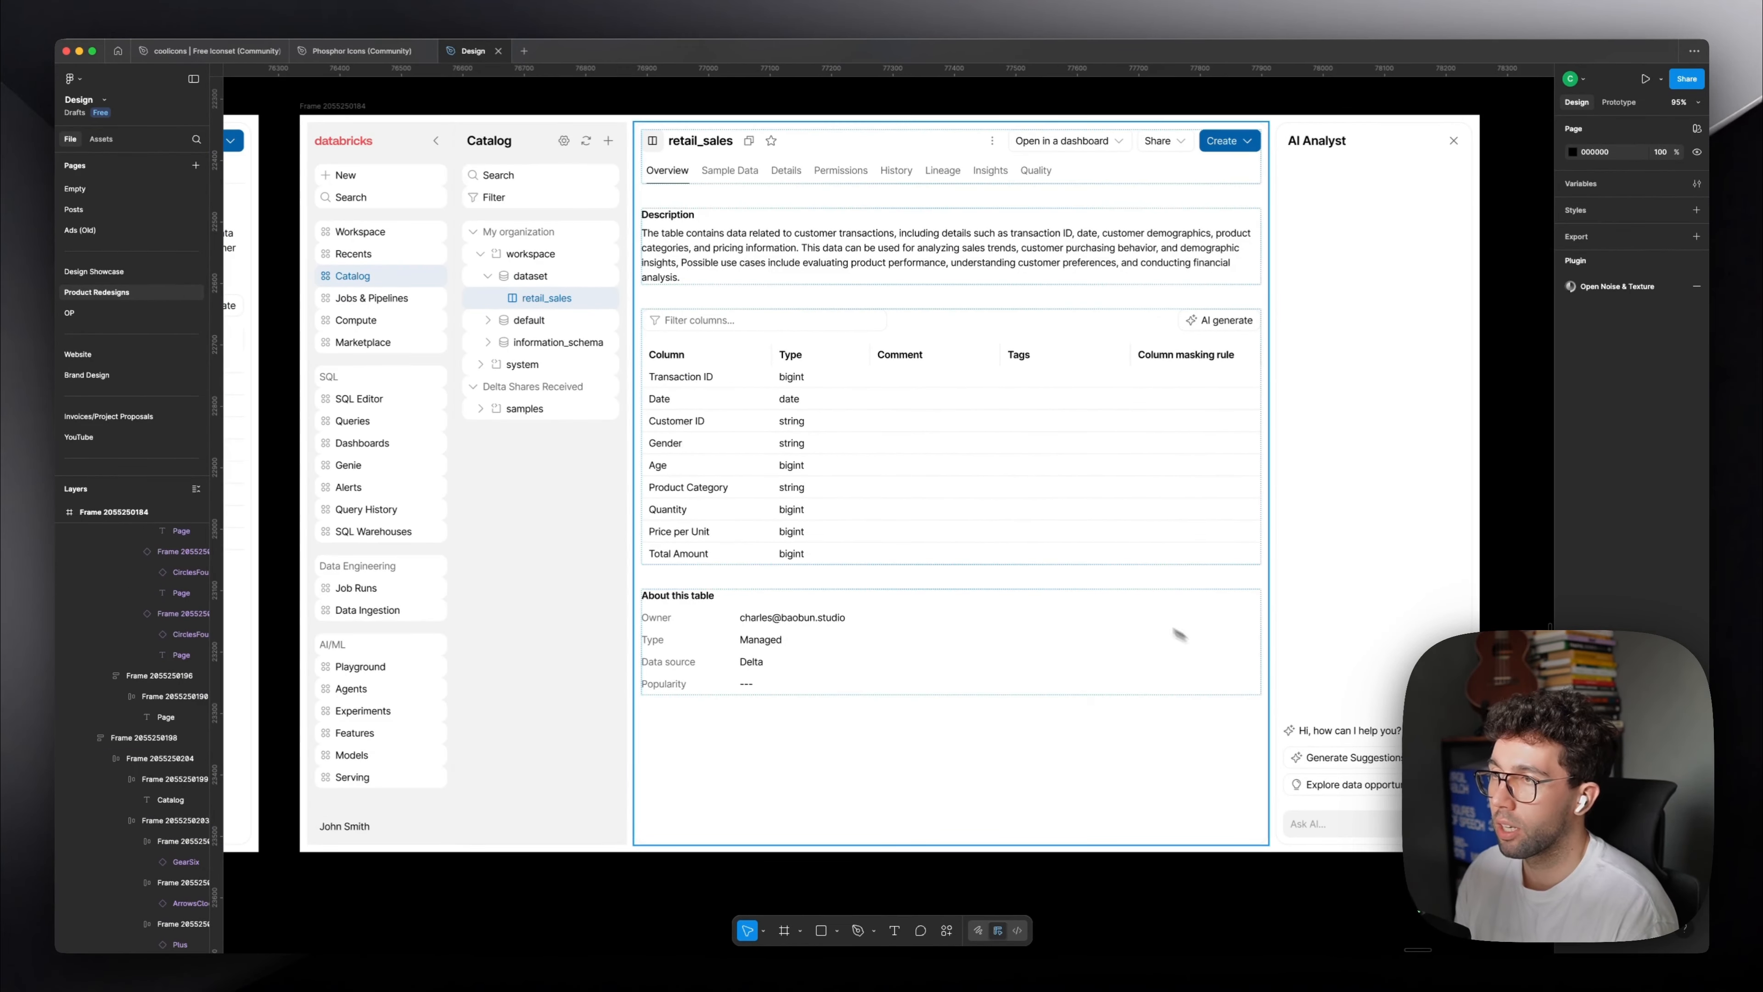
scroll(1200, 646, left, 3)
key(super+z)
key(super+z)
key(super+z)
Set the background fill of the AI Analyst version's outer frame to the light grey F2F2F2.
drag(369, 326, 300, 348)
click(1610, 562)
text(f4)
click(1545, 481)
drag(1549, 479, 1525, 480)
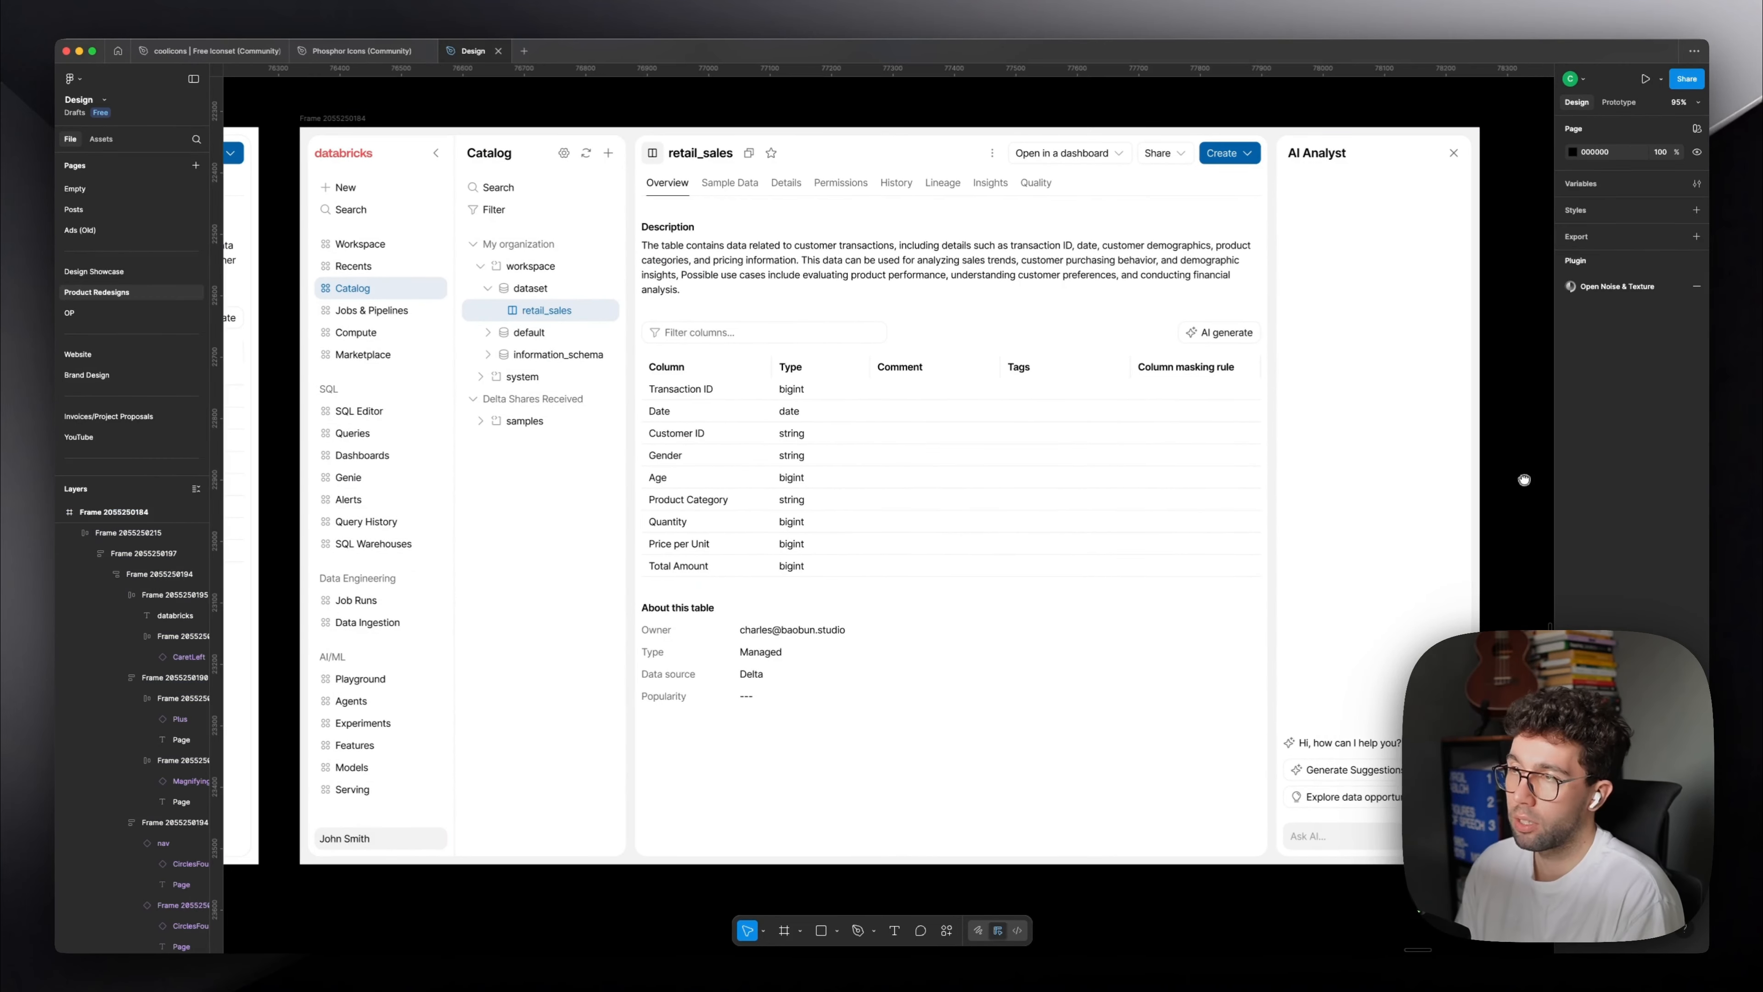
scroll(1524, 479, up, 1)
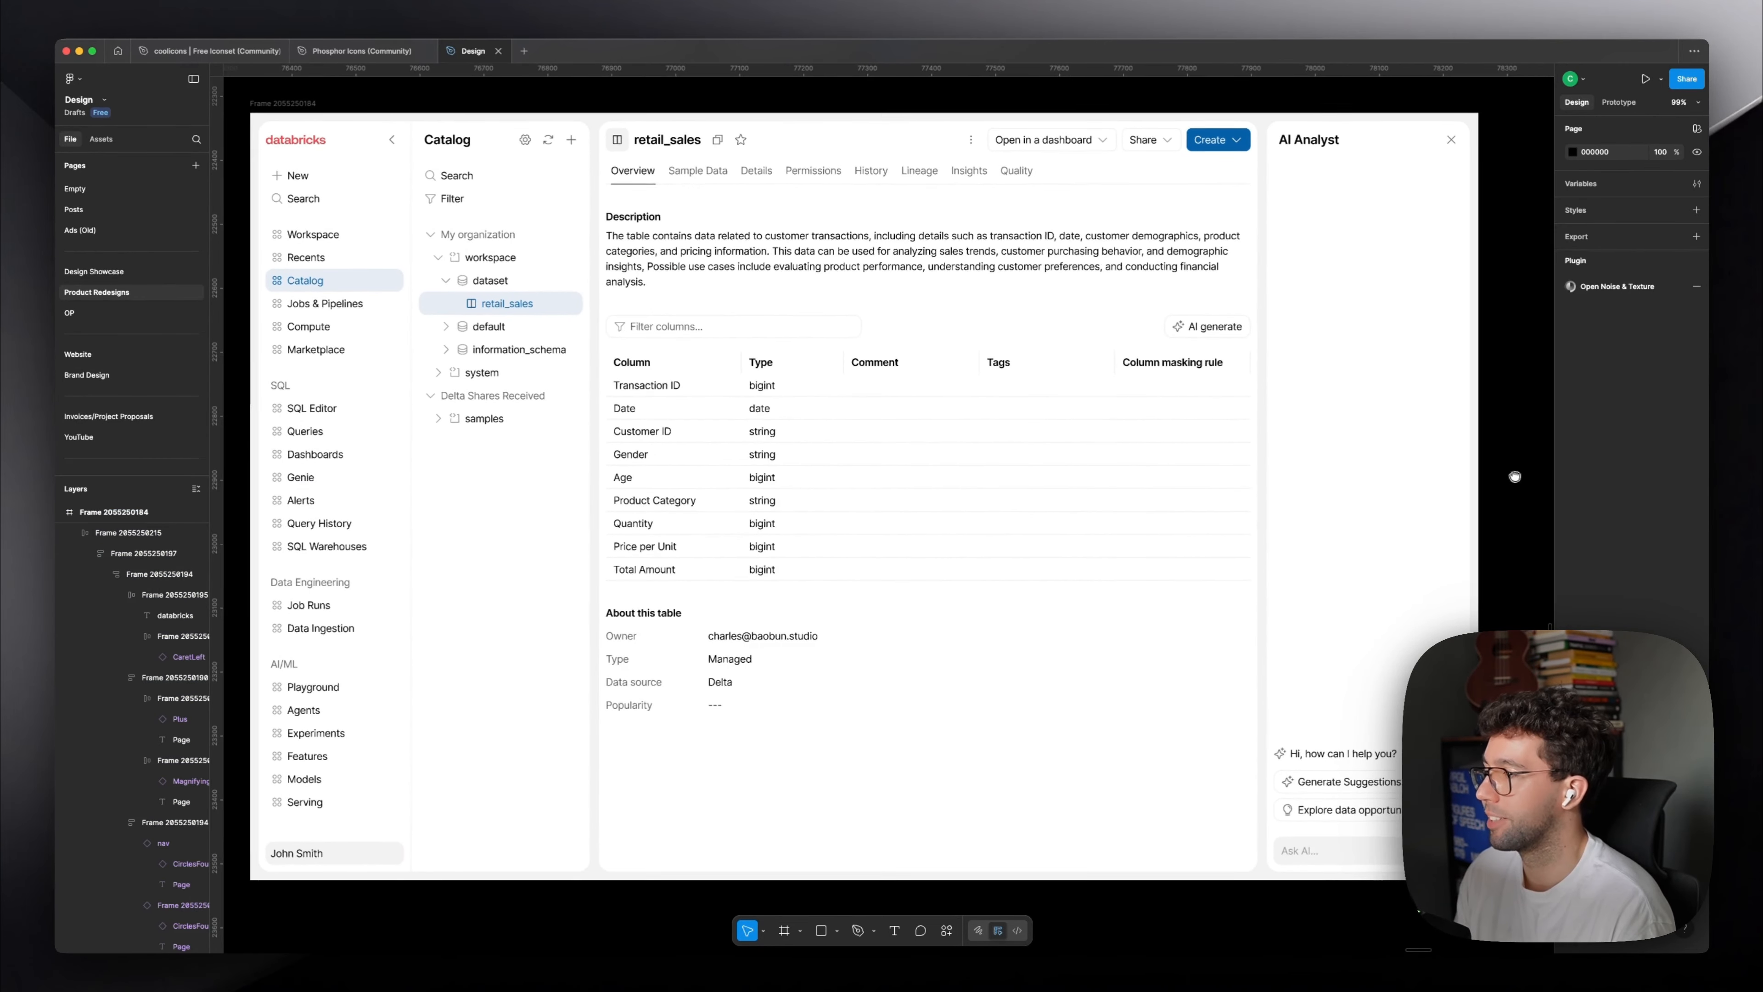
Add an empty frame of the same size beside the AI Analyst version and place the purple mountain landscape photo in it.
scroll(1525, 480, down, 5)
drag(924, 408, 1092, 403)
scroll(1092, 403, right, 10)
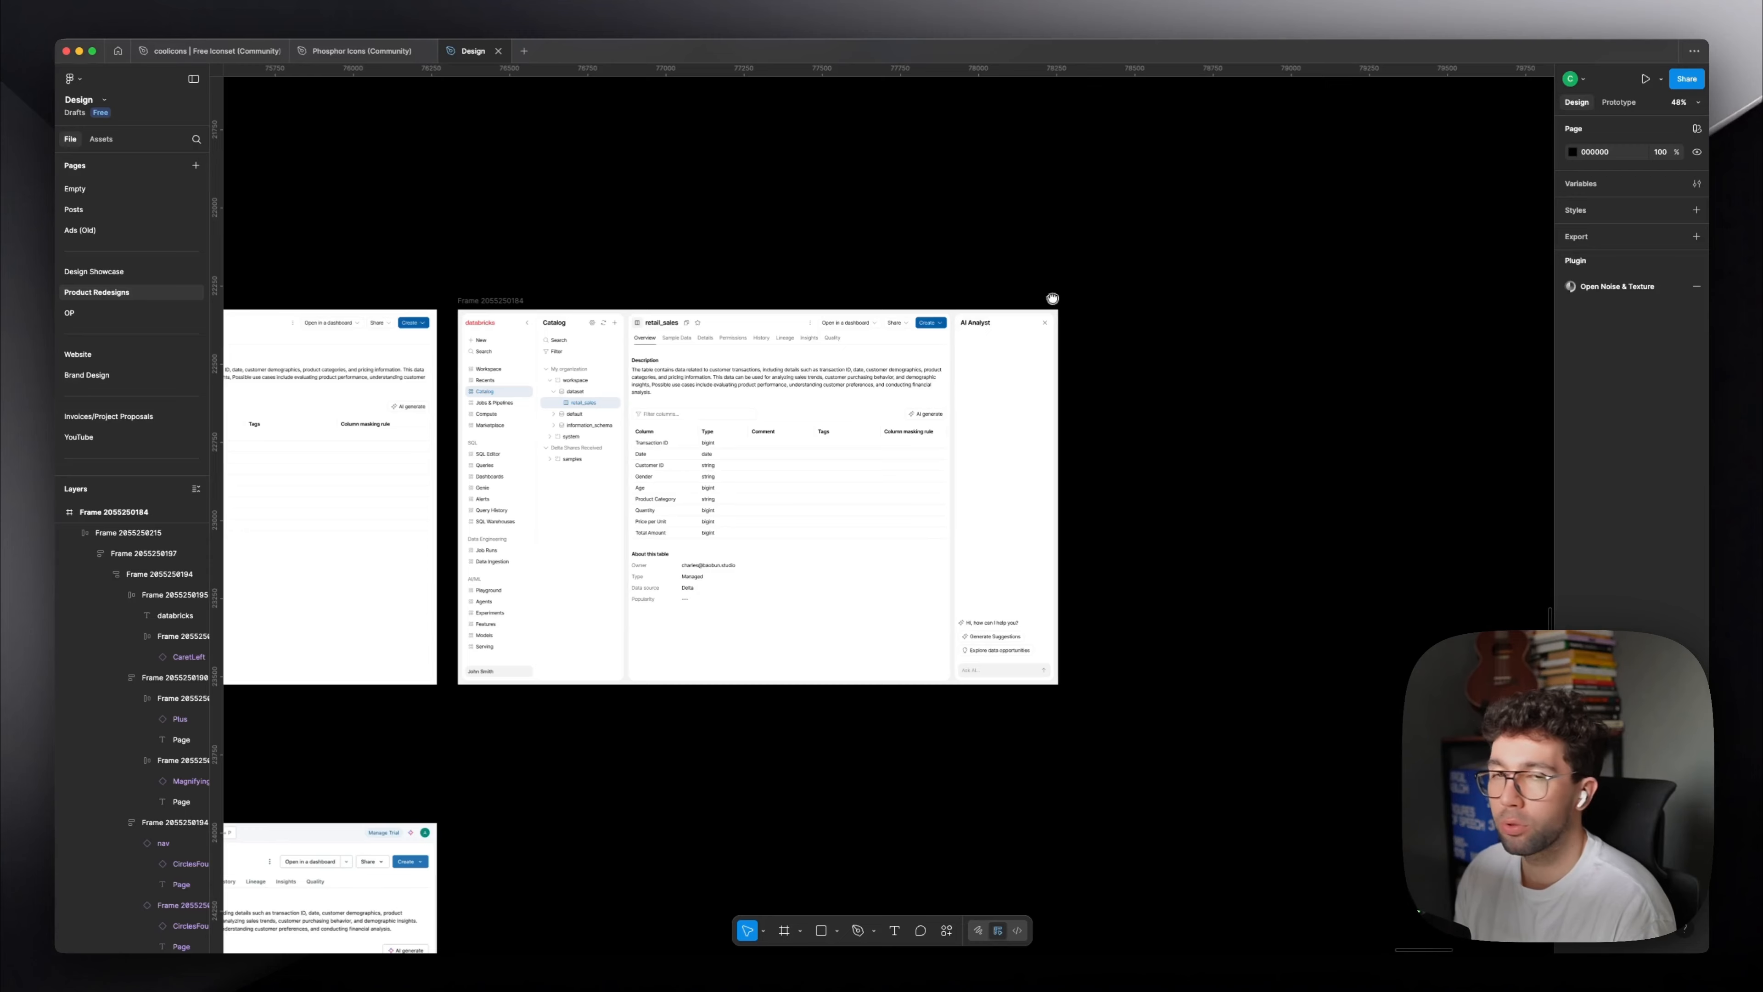
drag(1180, 306, 1035, 299)
click(1110, 268)
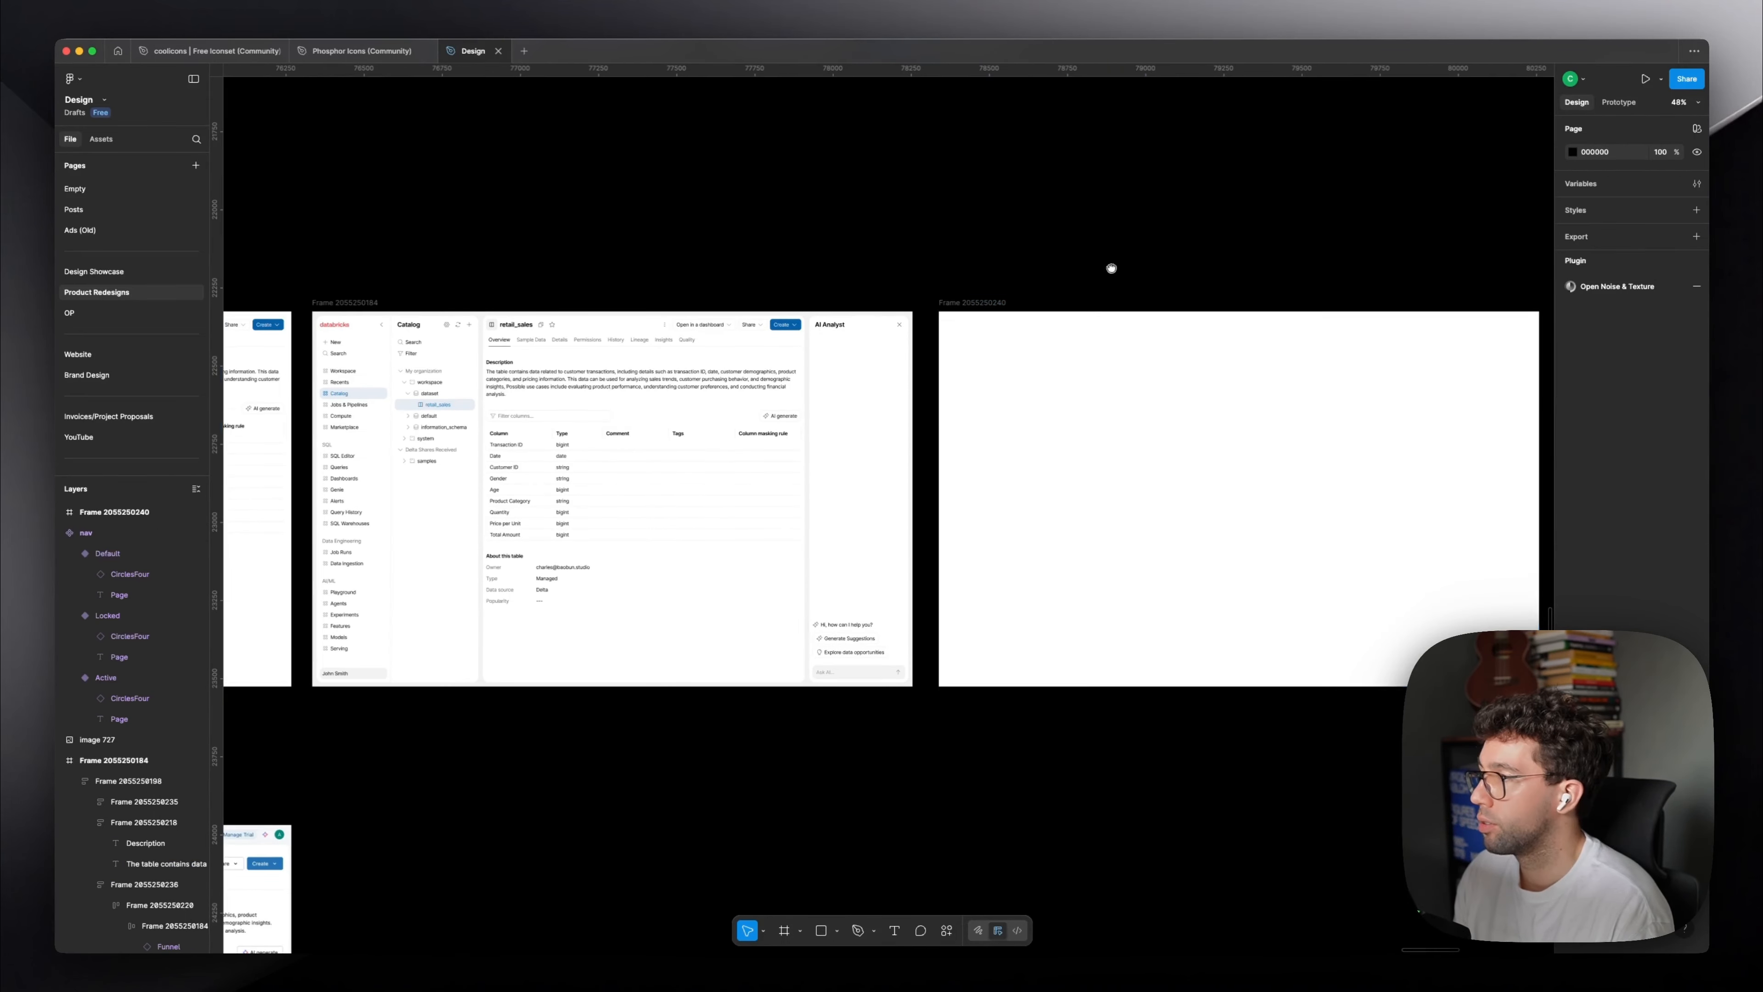
drag(1110, 268, 1073, 268)
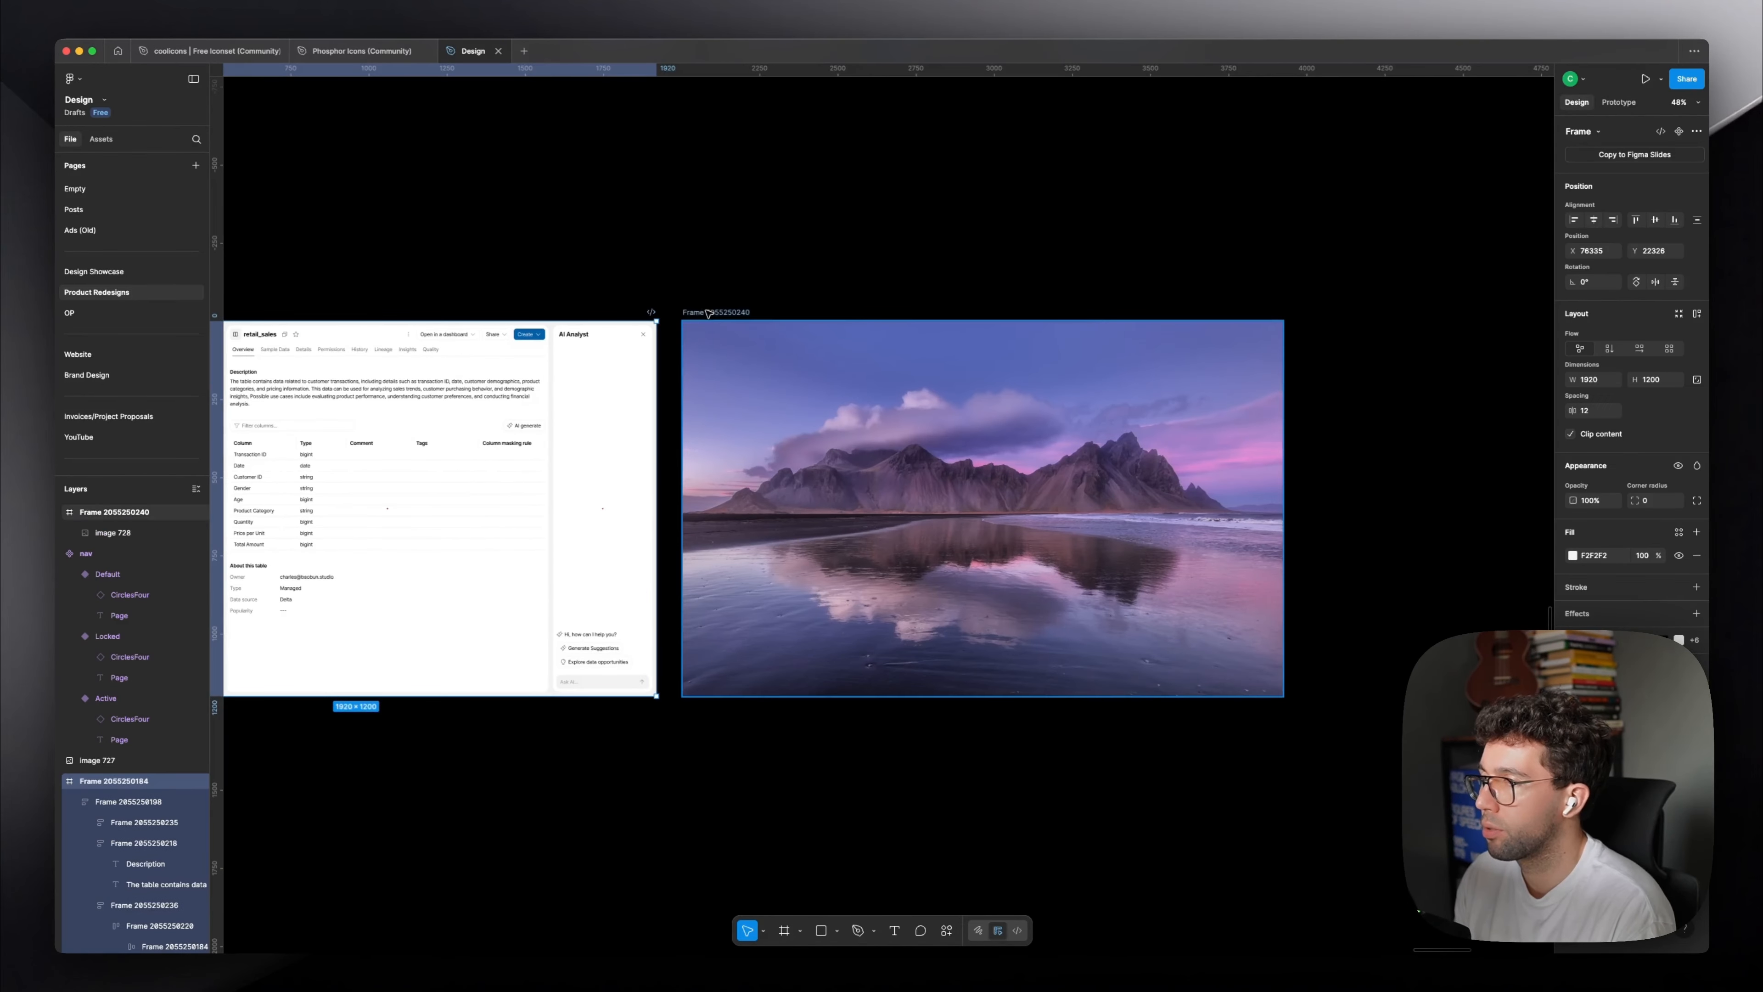
Place a copy of the AI Analyst screen over the landscape photo, scale it to about 1546 × 966 and round its corners to 20.
click(699, 306)
scroll(1105, 470, up, 3)
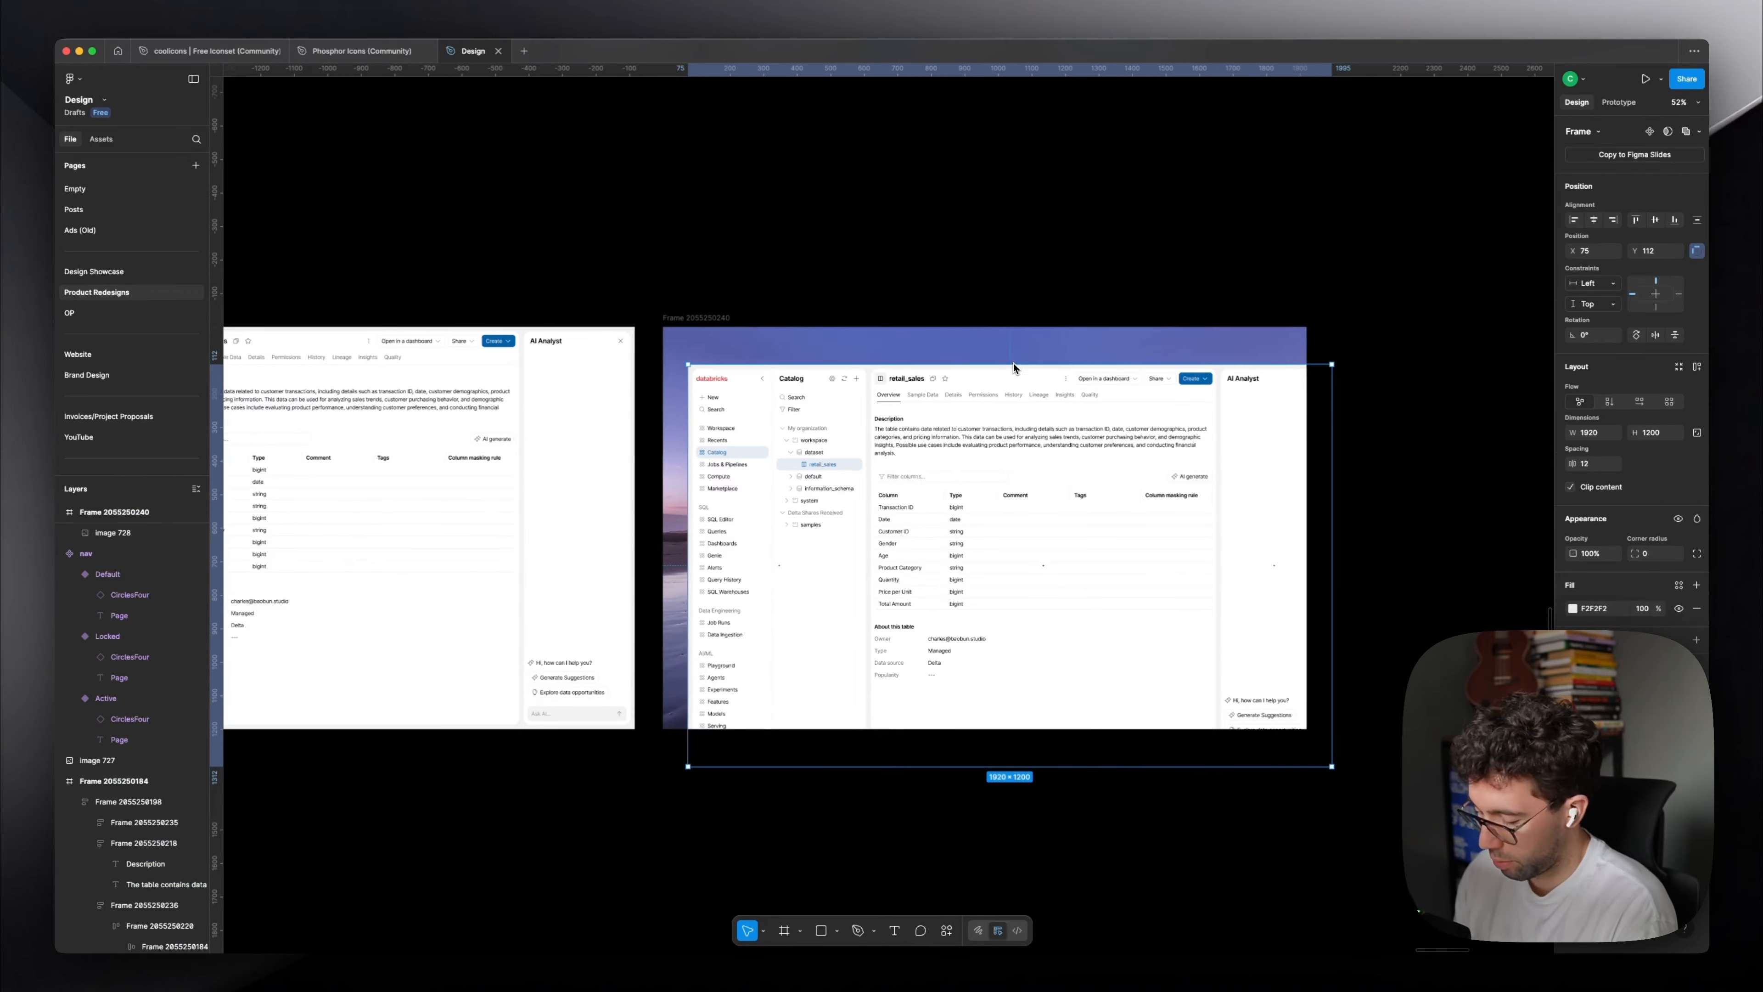
key(k)
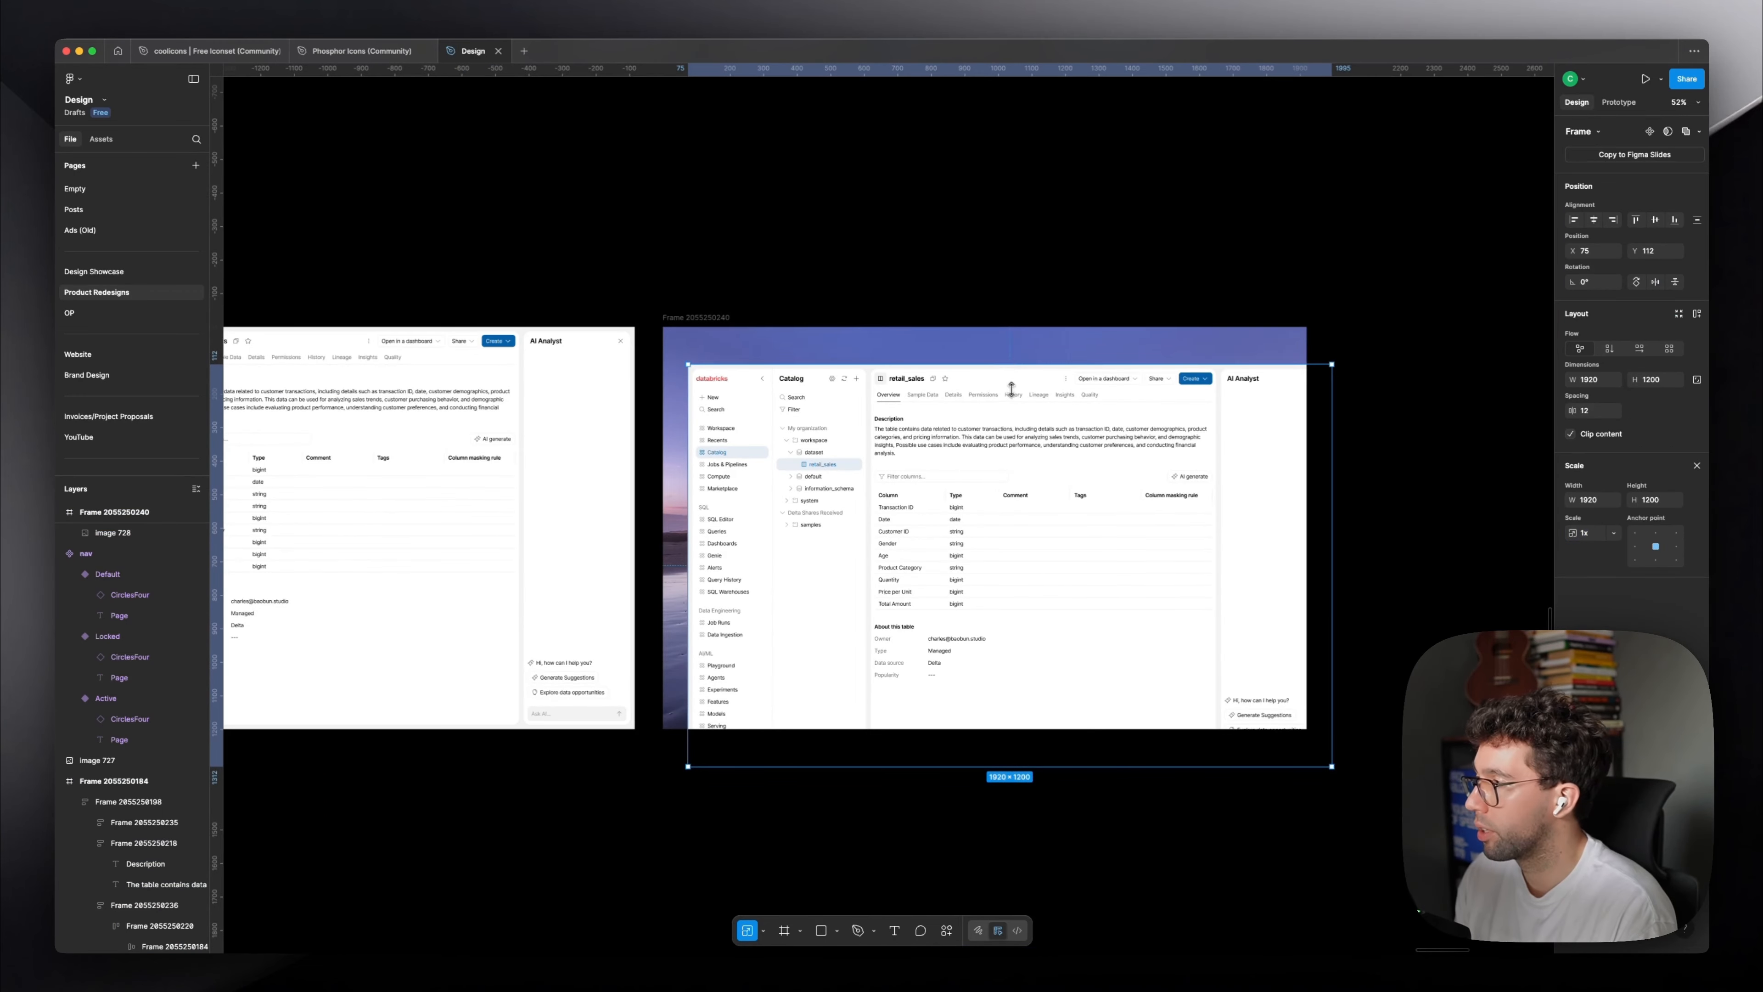
drag(1012, 389, 1011, 404)
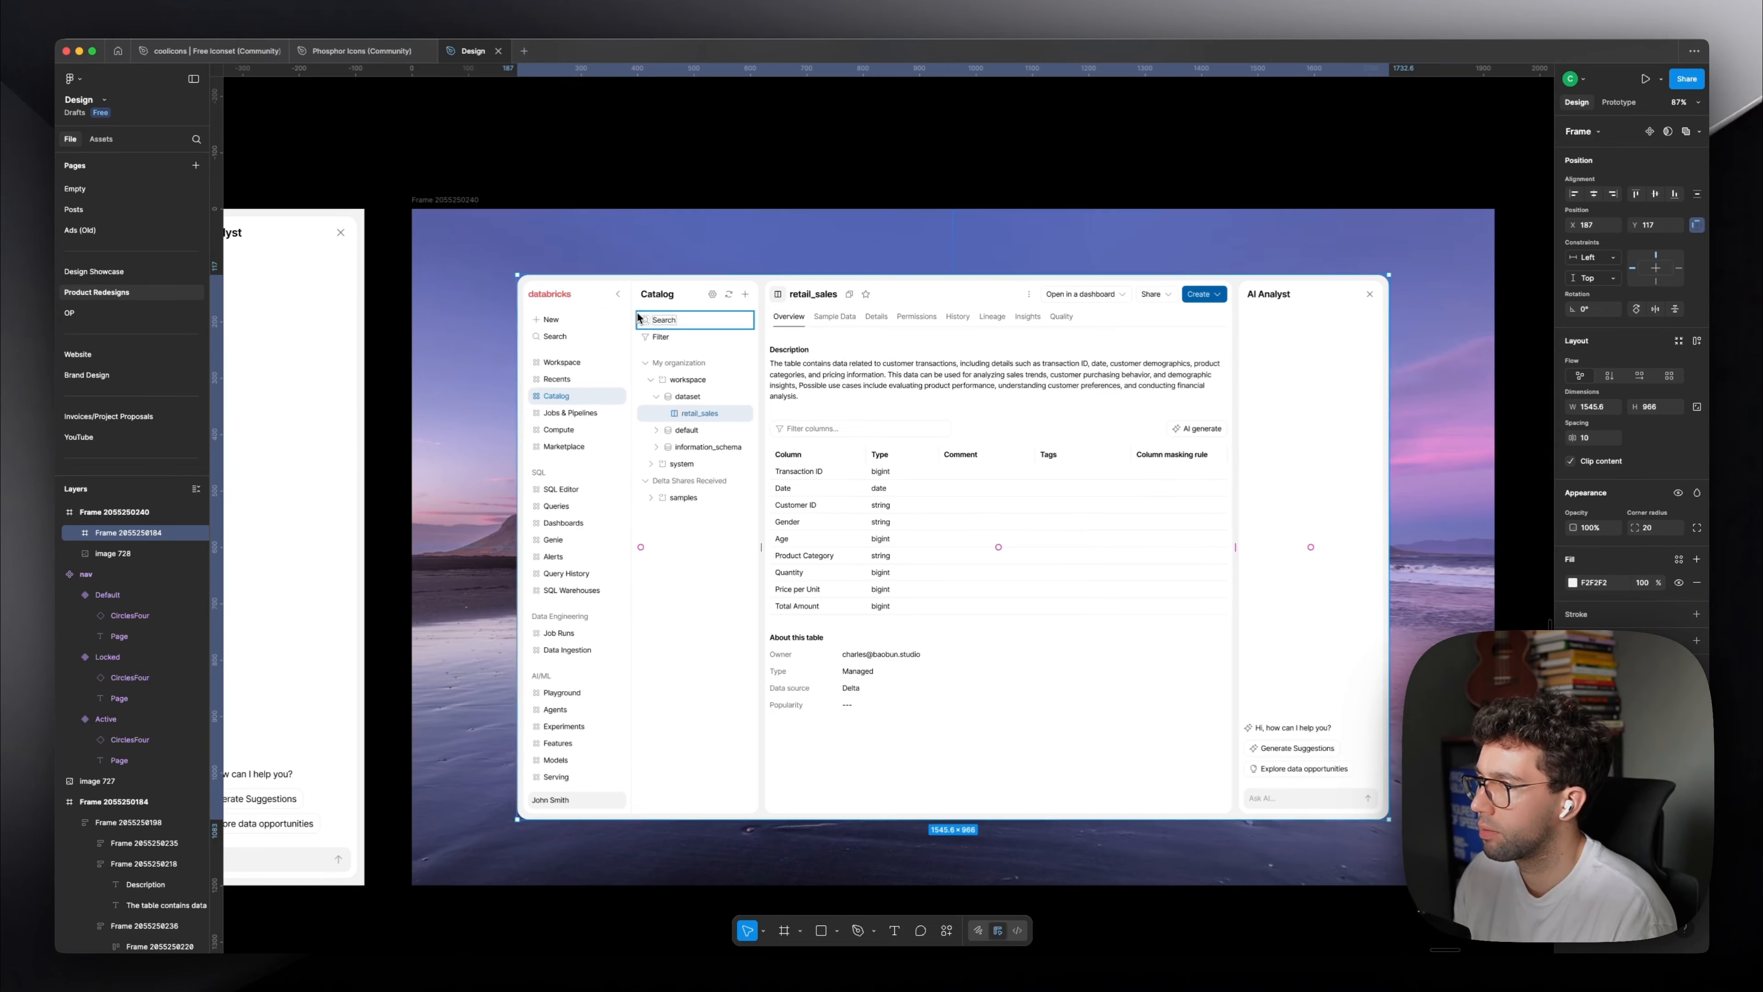
Restyle the screen copy as dark glass with a 000000 fill at 24%, translucent blurred panes, white text and a white Create button.
scroll(555, 291, up, 6)
key(r)
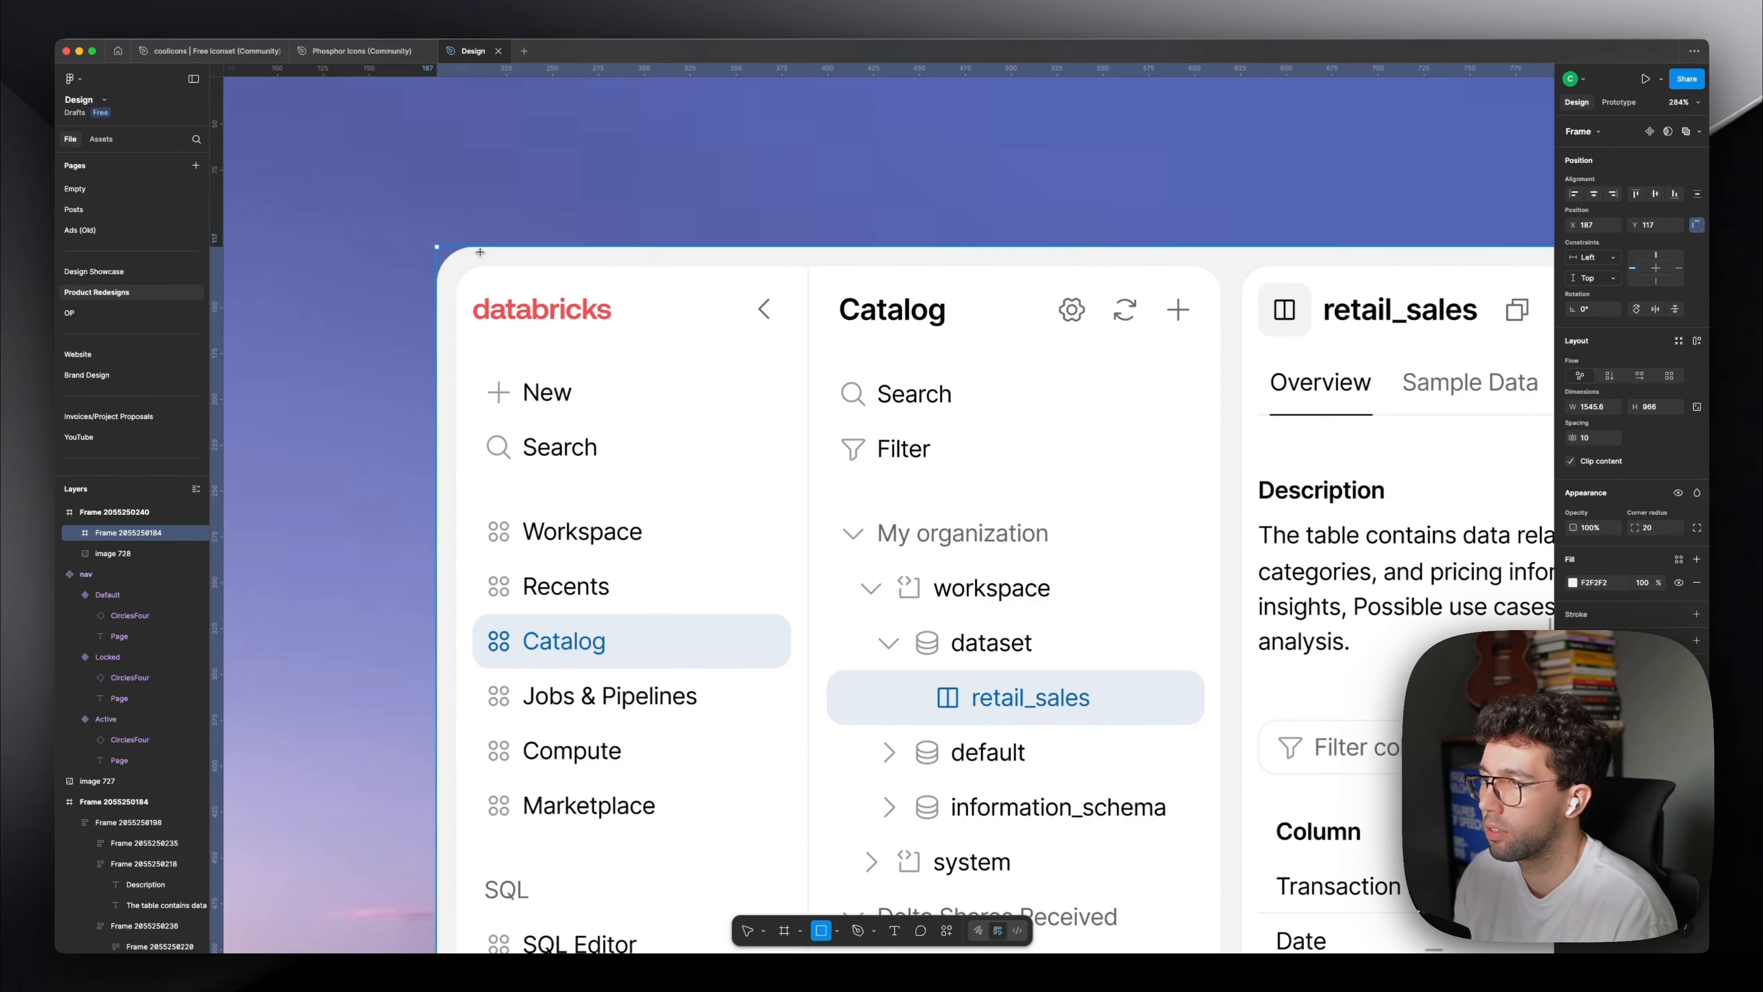
scroll(595, 254, down, 5)
click(759, 146)
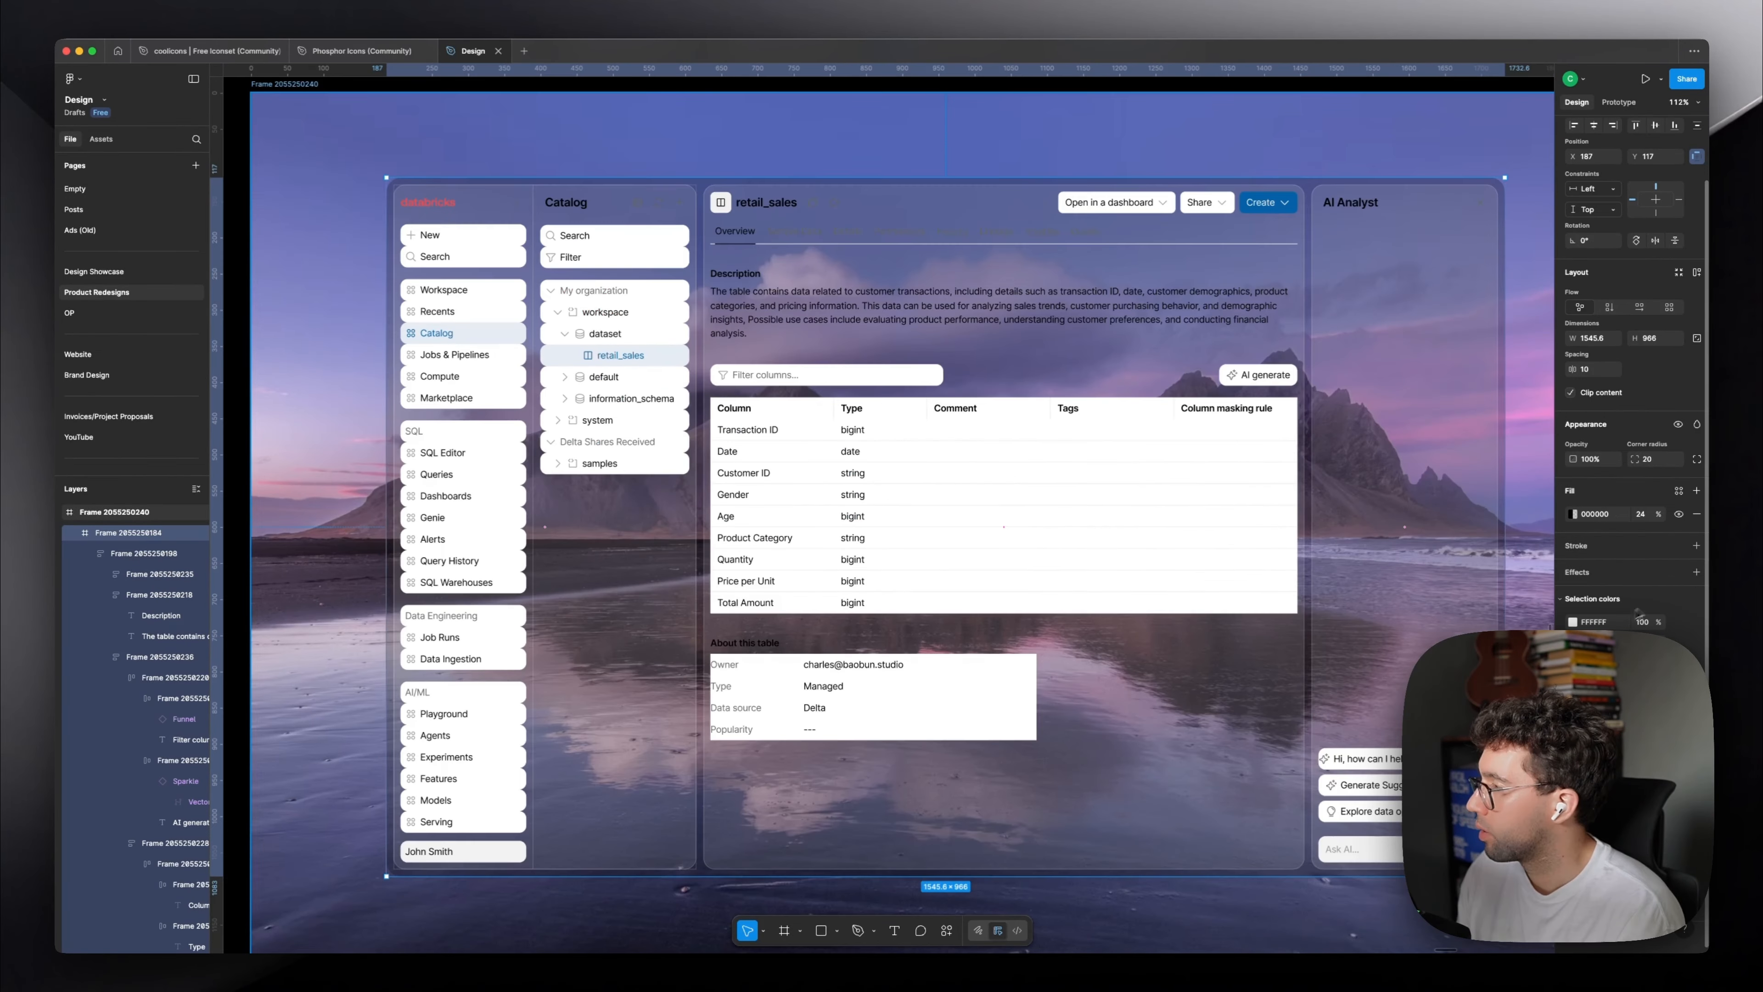
click(1598, 578)
click(1451, 597)
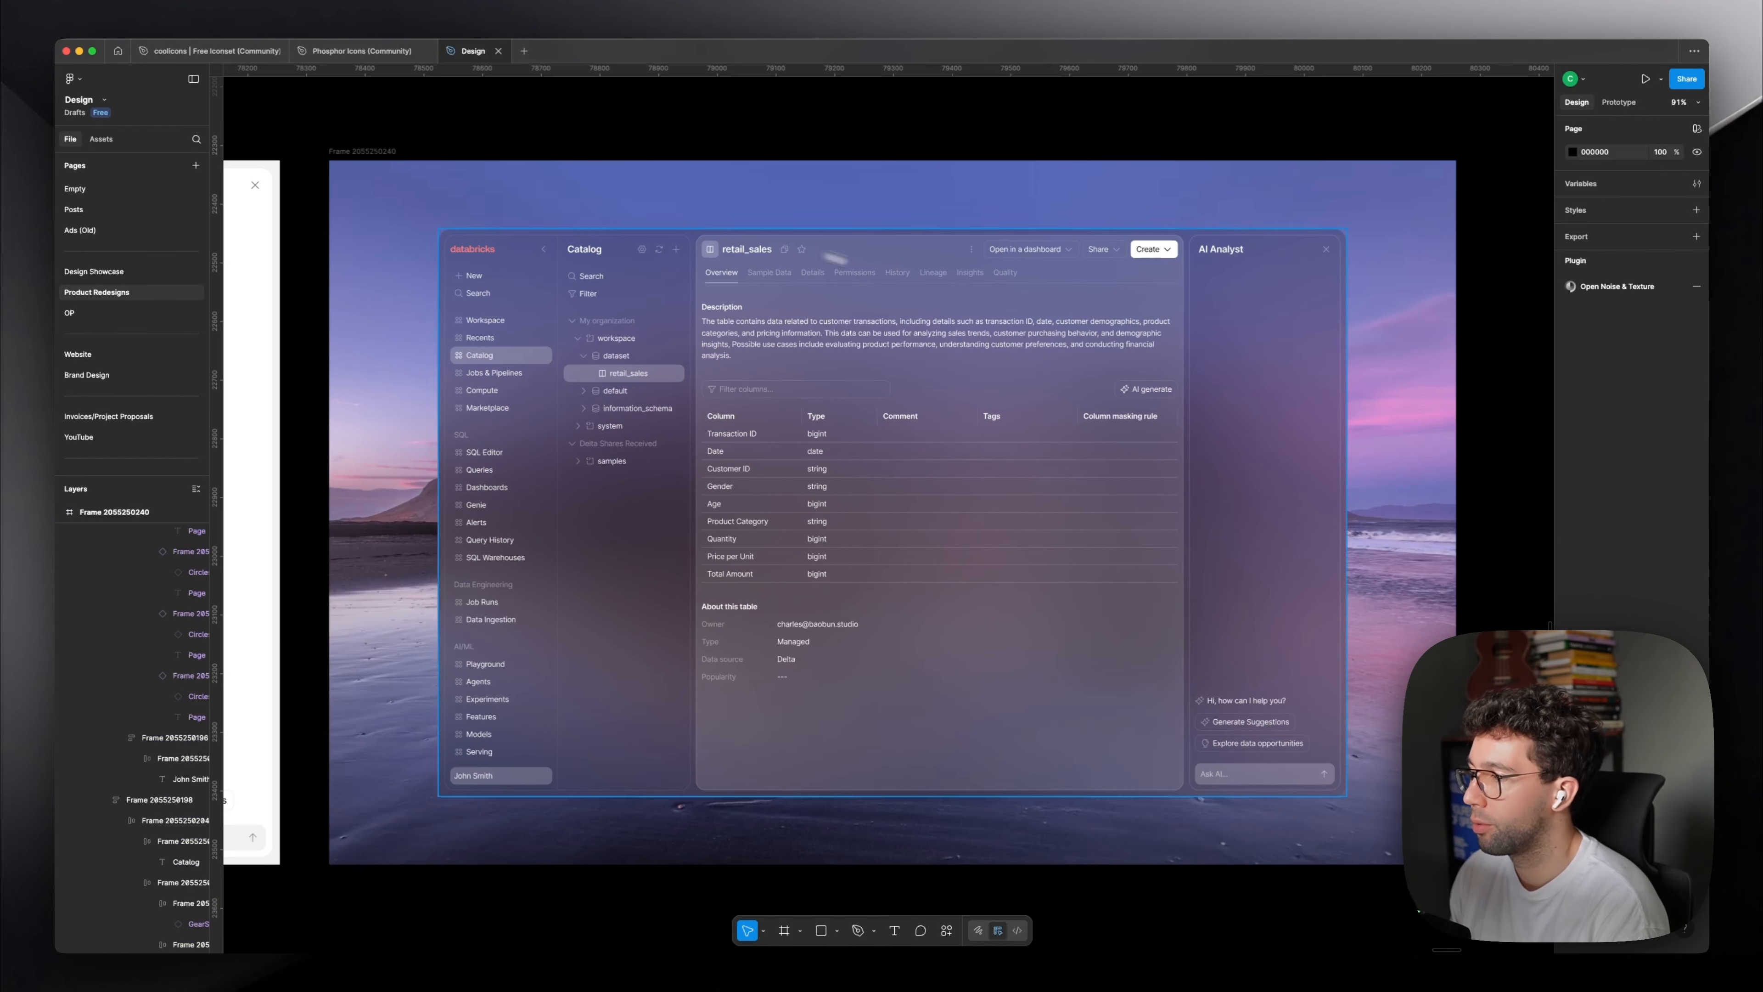
Examine the dark glass version of the screen over the landscape photo and select its retail_sales pane.
scroll(809, 198, up, 3)
scroll(780, 255, down, 1)
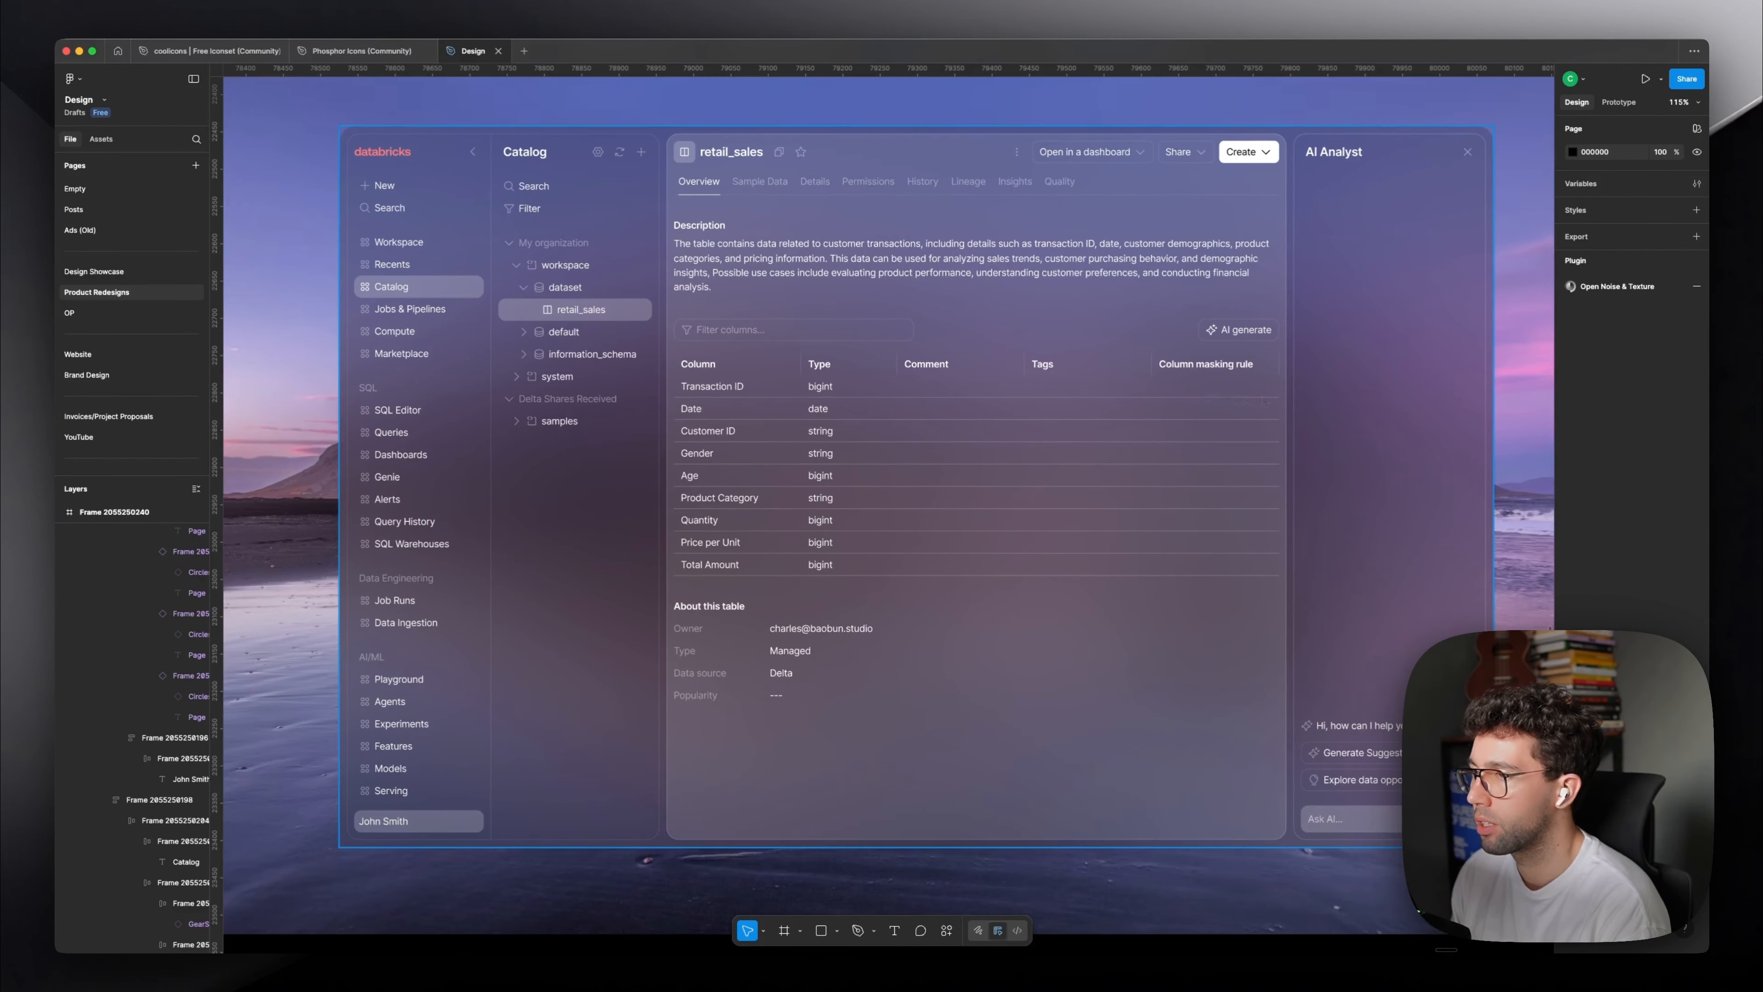
scroll(794, 431, up, 2)
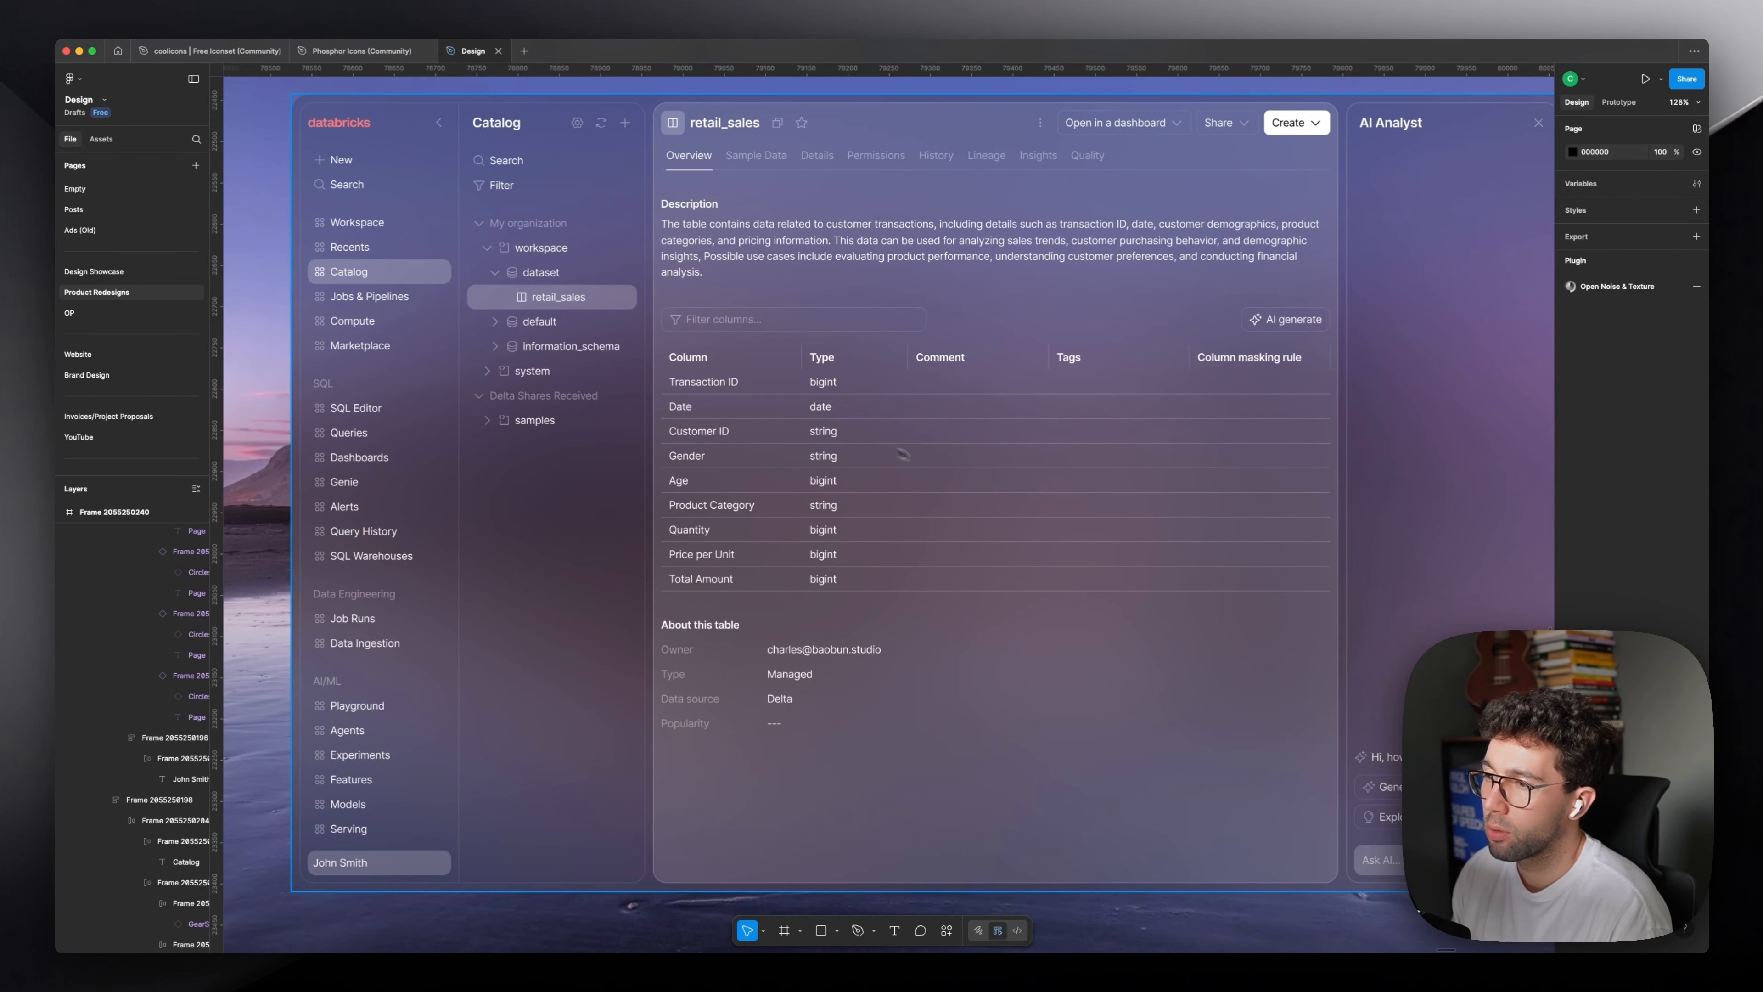
scroll(902, 454, down, 1)
scroll(1211, 405, right, 2)
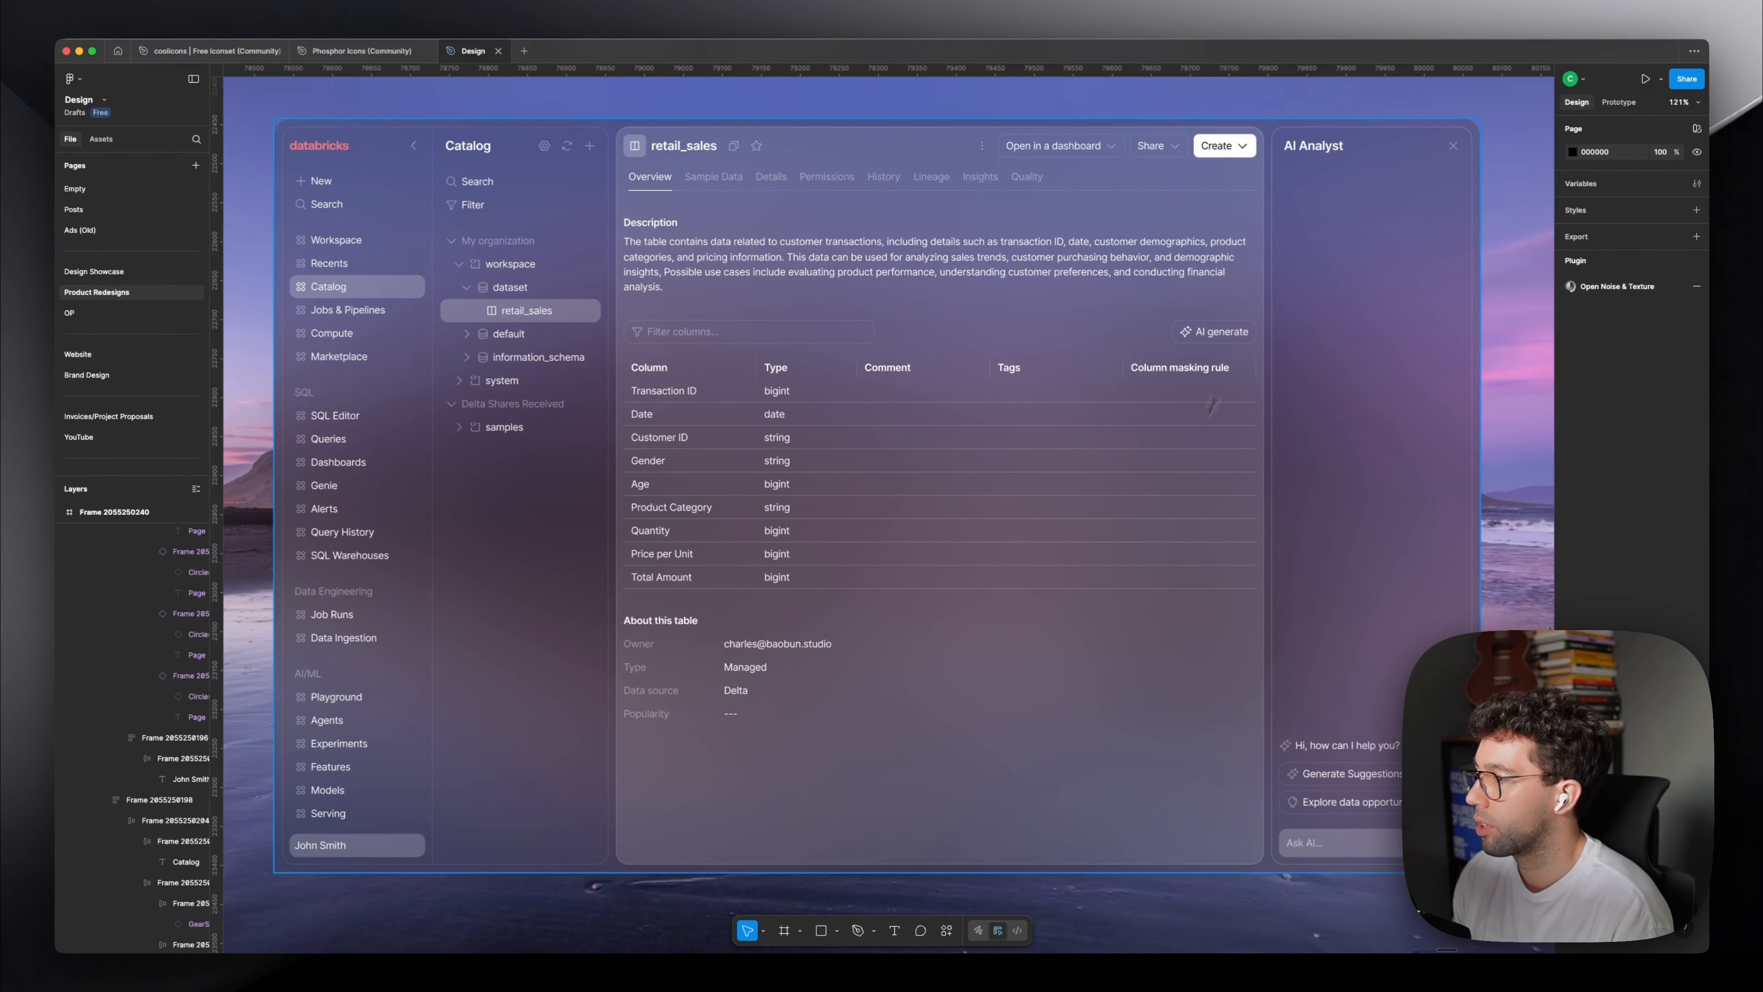
click(698, 273)
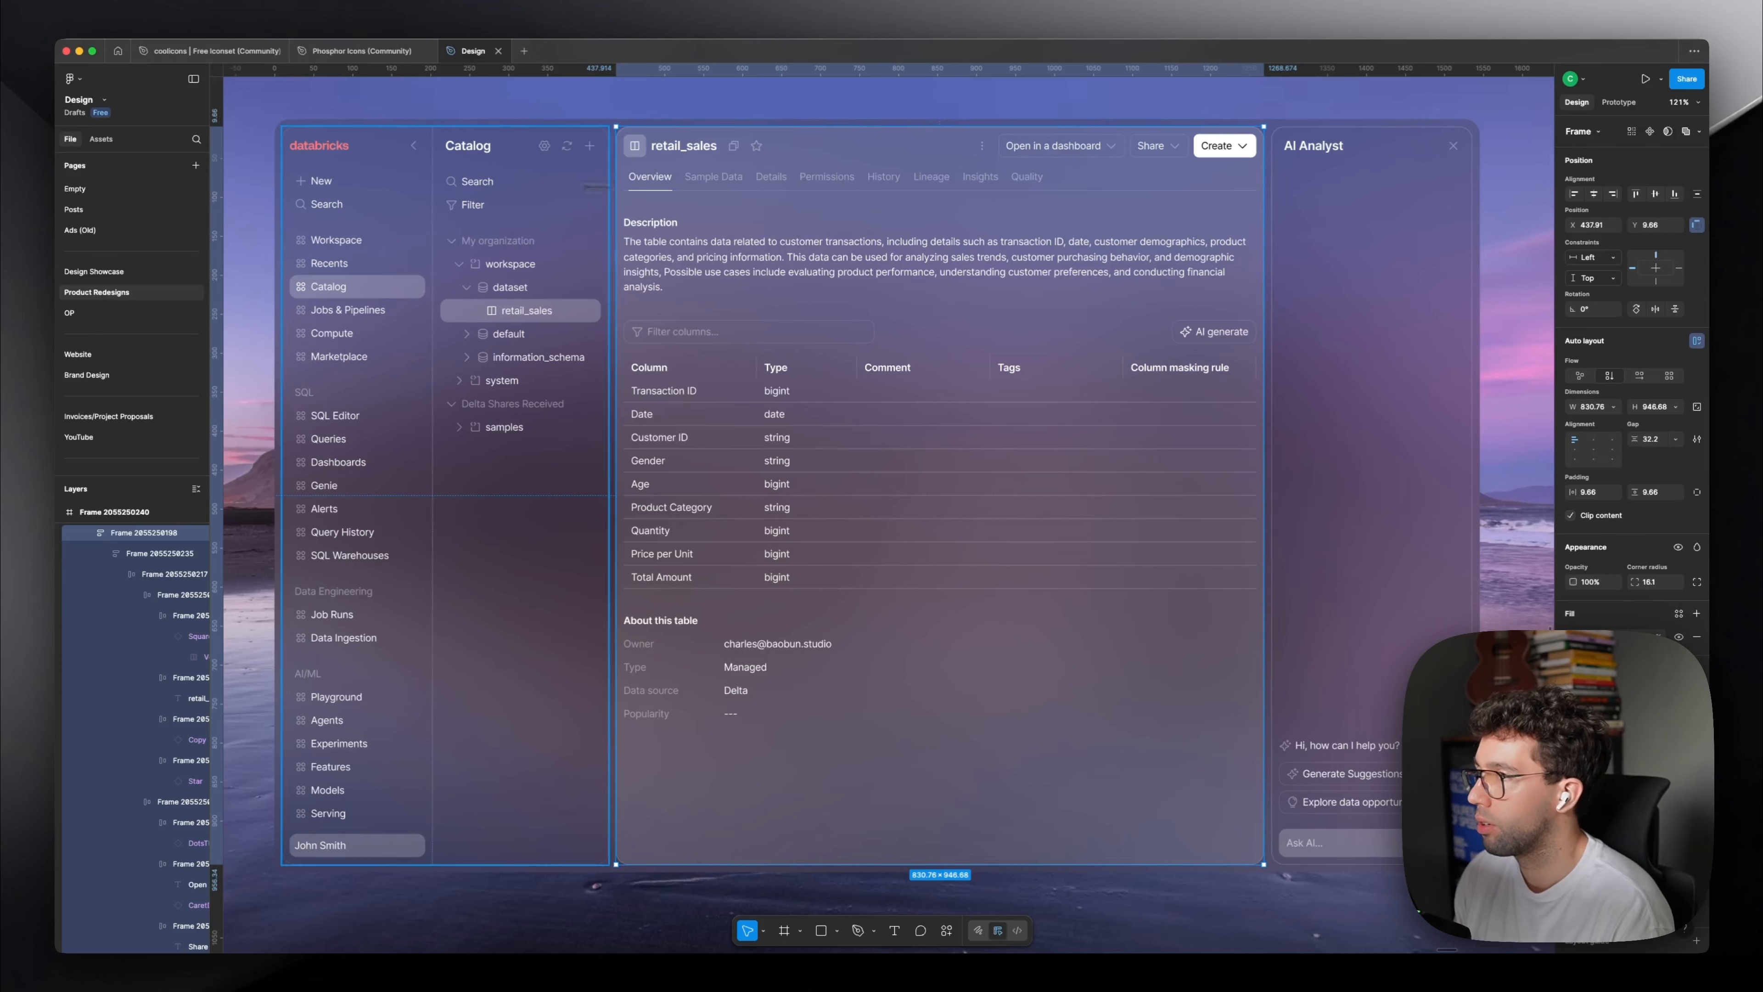
Review the original Databricks catalog screenshot below the redesigned frames for comparison with the dark glass version.
click(634, 102)
scroll(937, 375, down, 2)
scroll(867, 393, down, 2)
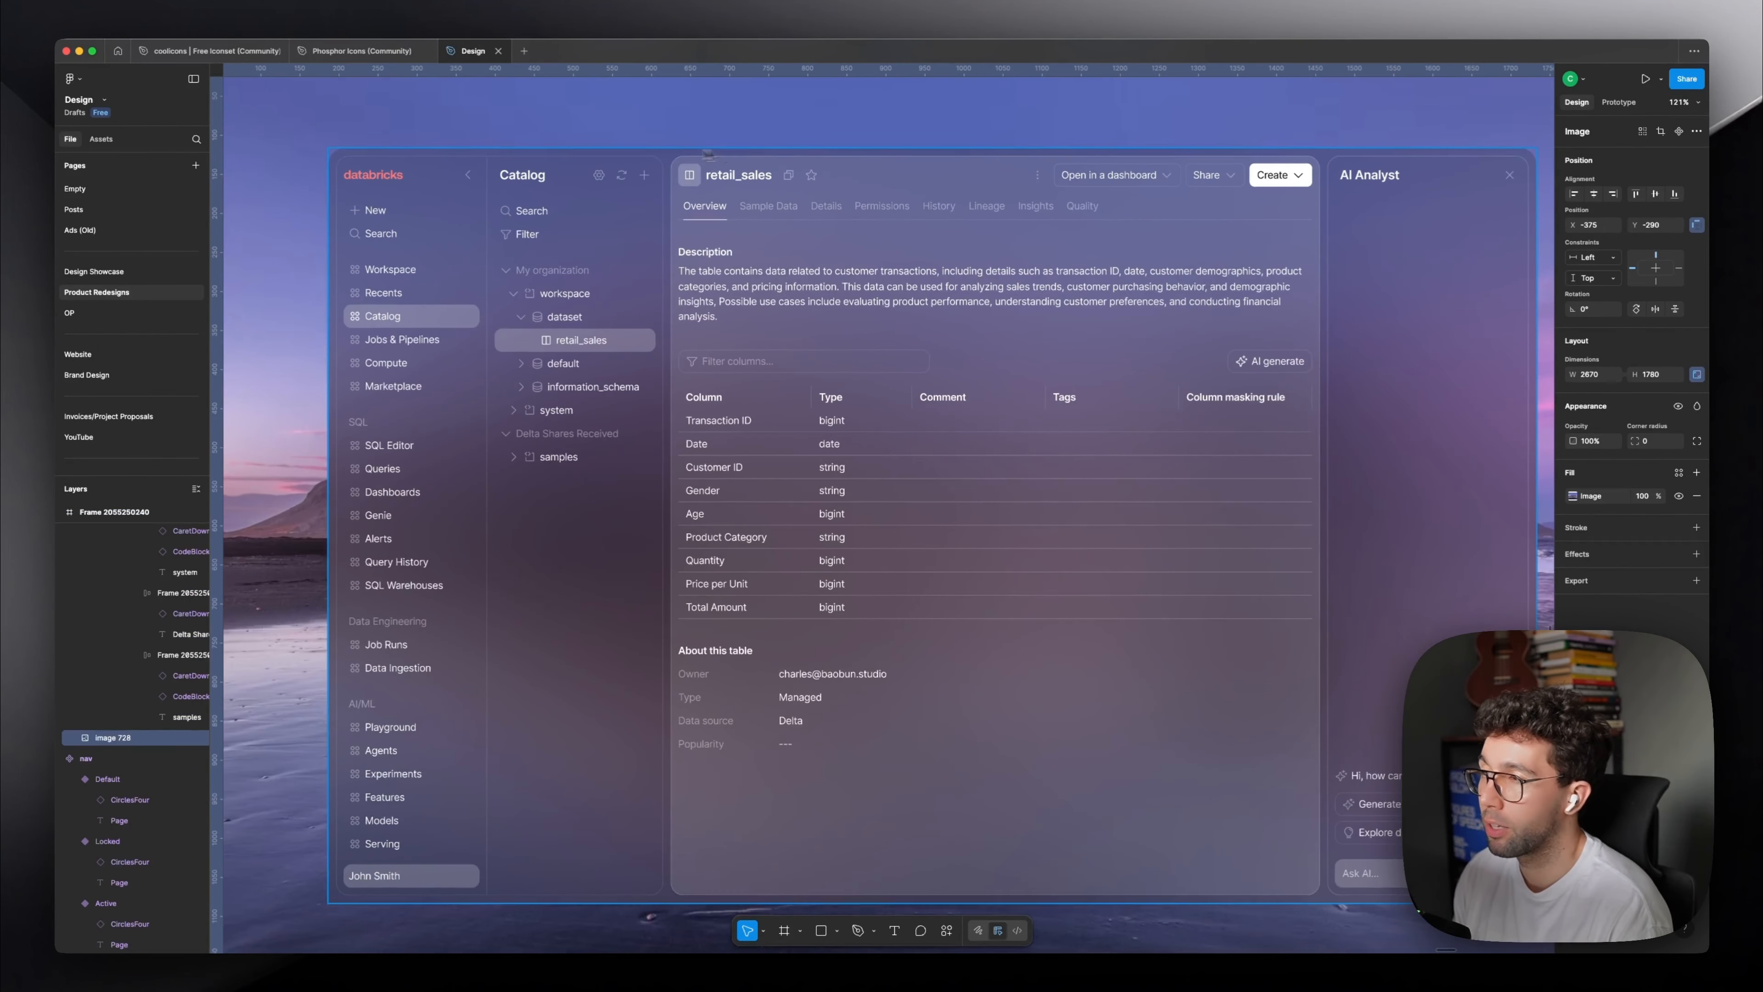
drag(688, 158, 685, 122)
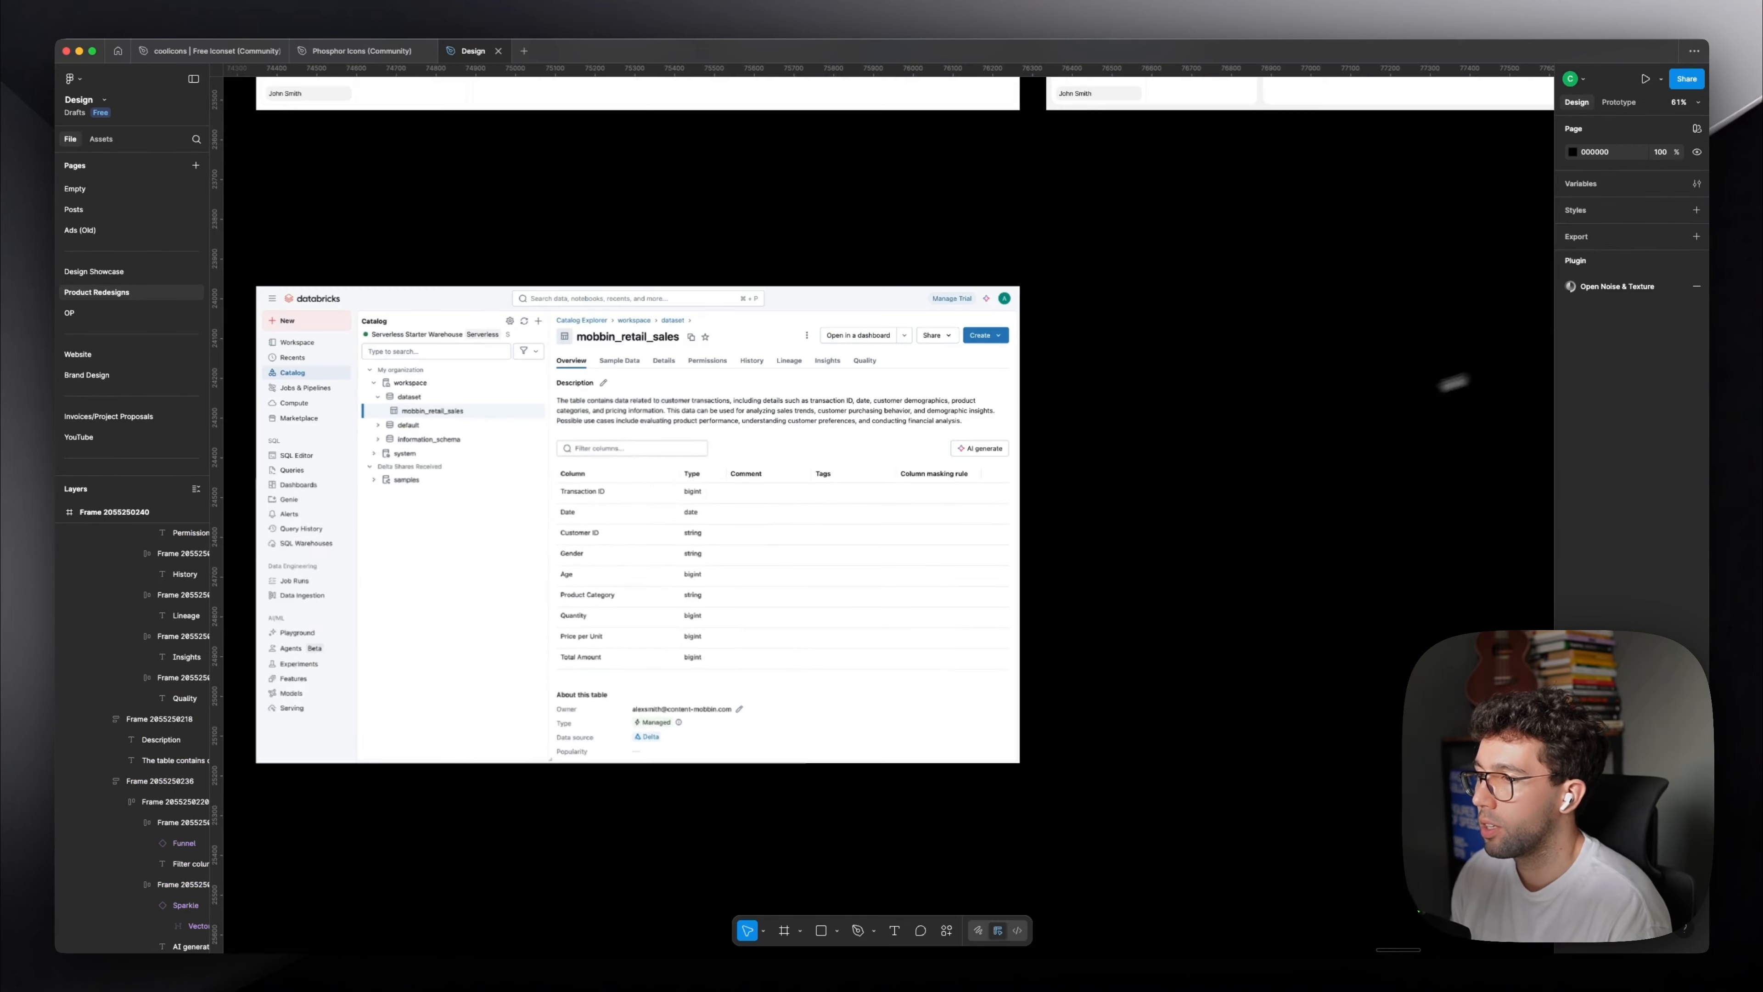
scroll(1059, 528, left, 3)
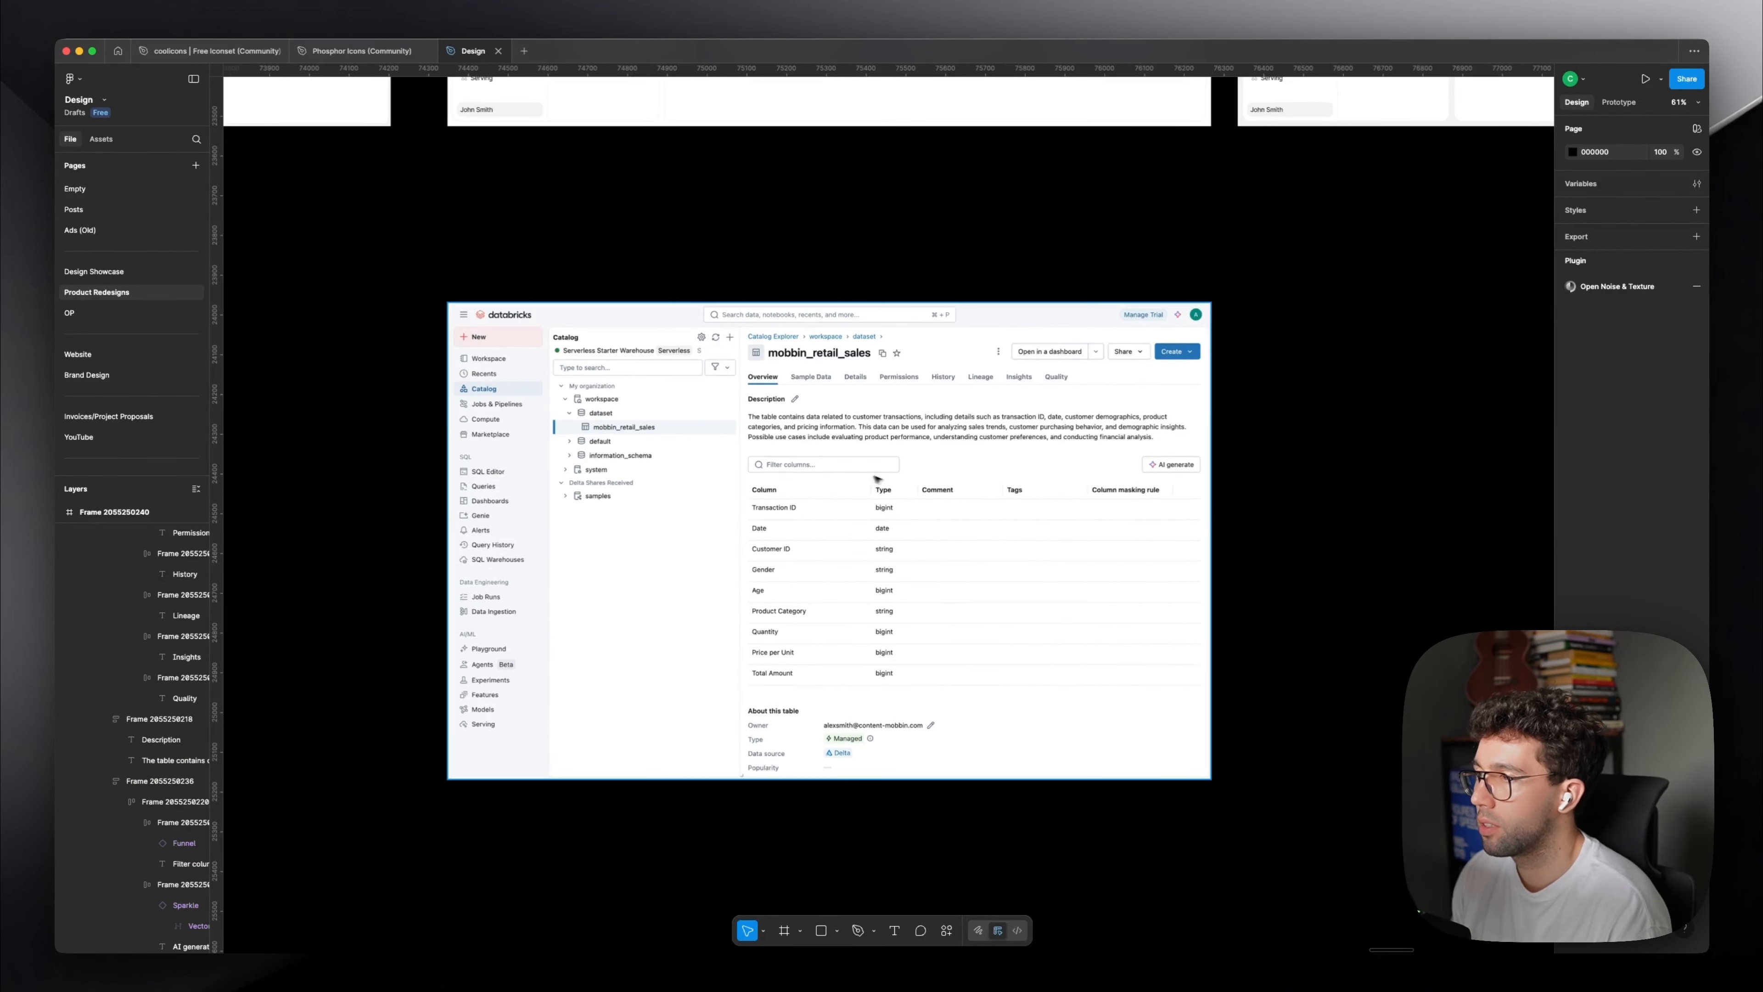
scroll(877, 477, right, 4)
Compare the light AI Analyst version of the catalog screen with the redesigned version that has no AI Analyst pane.
click(613, 524)
scroll(612, 527, down, 3)
drag(533, 559, 1020, 506)
key(shift+2)
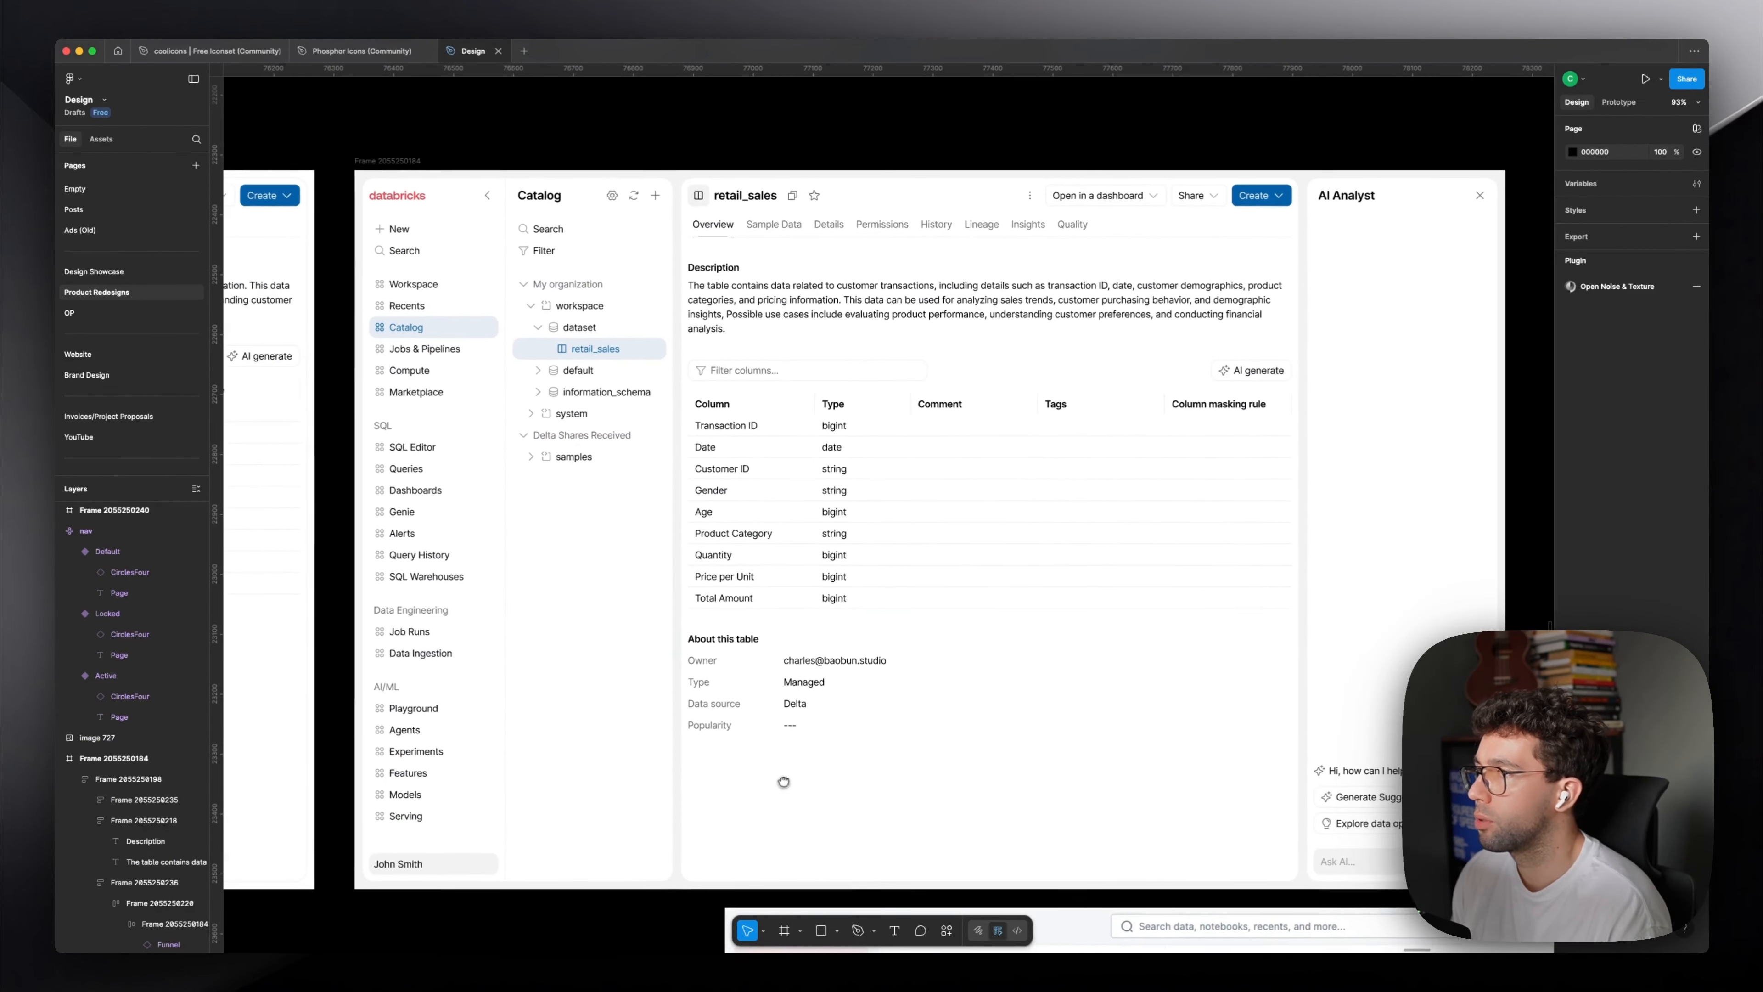
scroll(783, 781, up, 1)
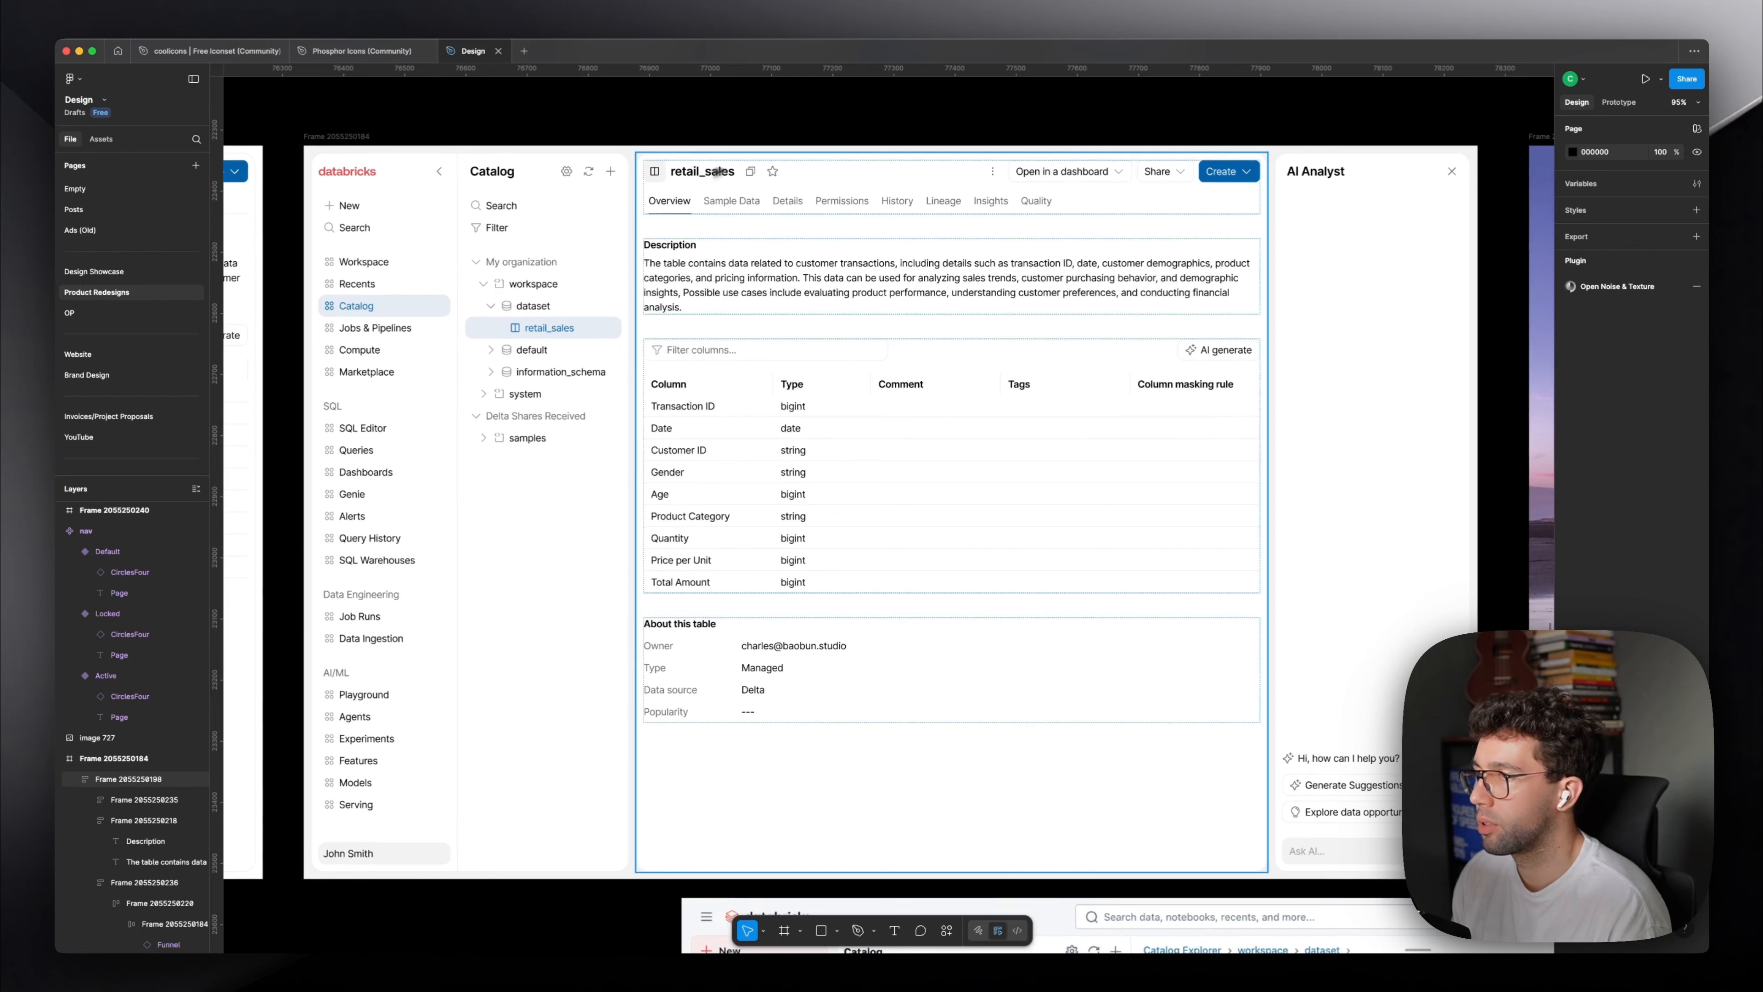
click(1397, 270)
scroll(1392, 323, left, 15)
scroll(1393, 323, left, 5)
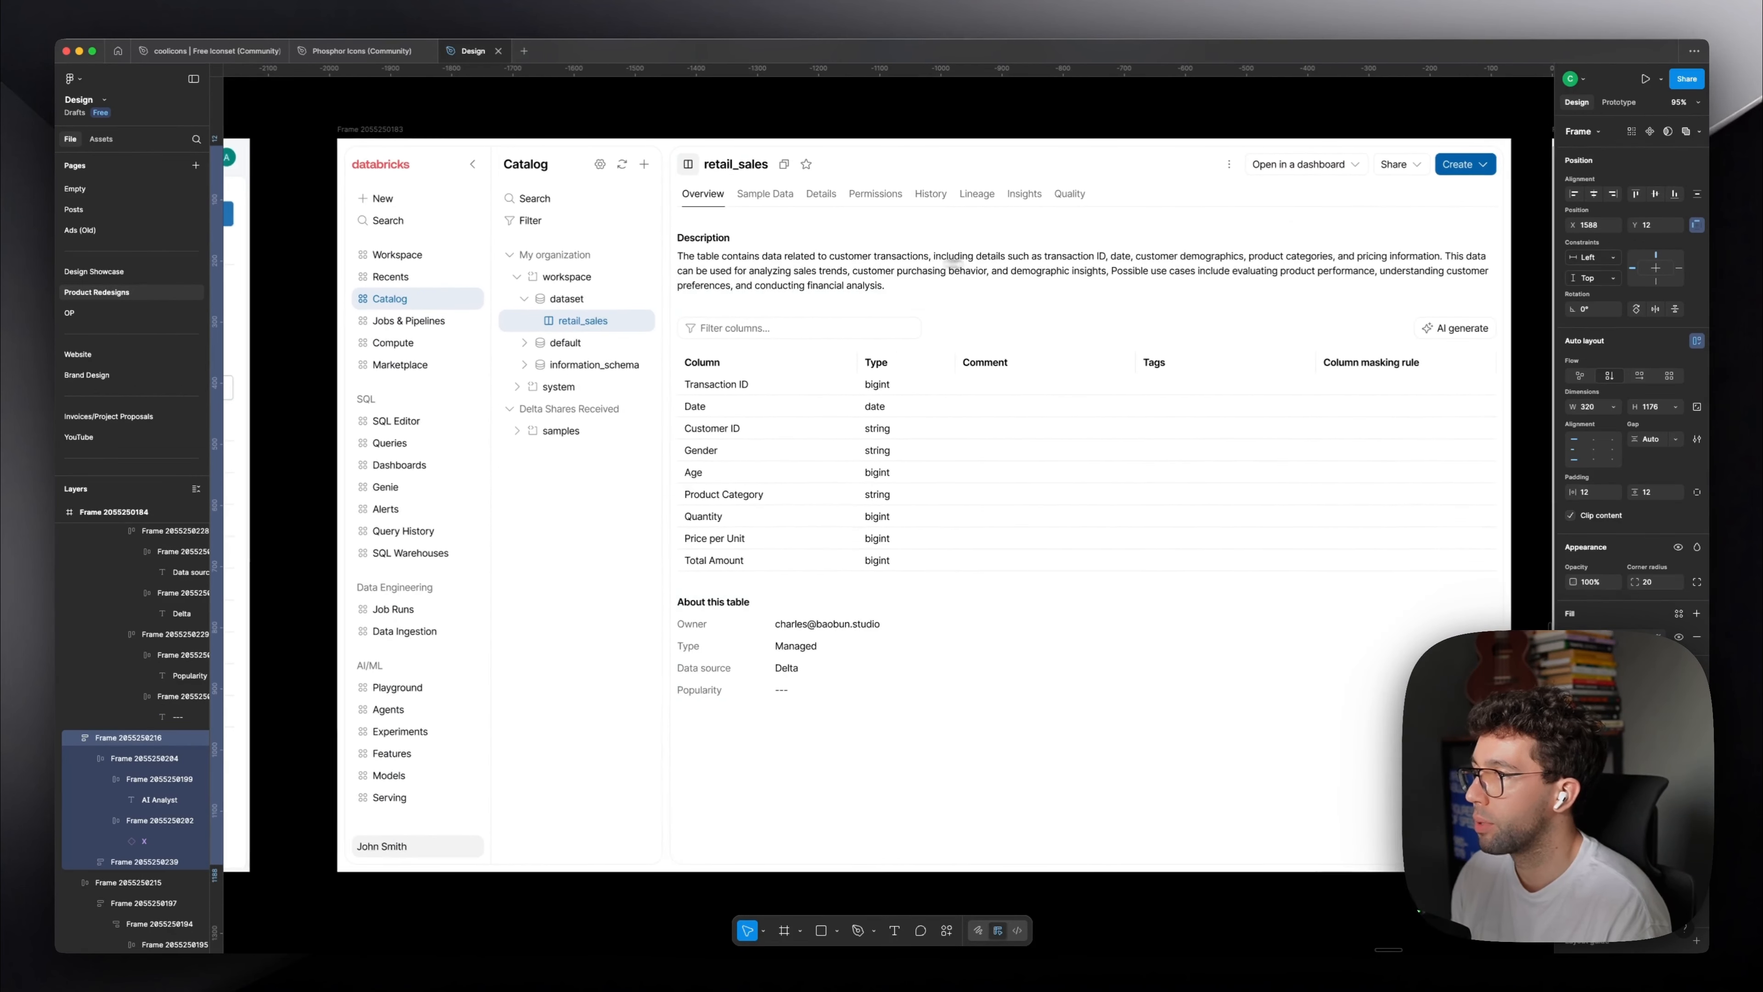
click(930, 124)
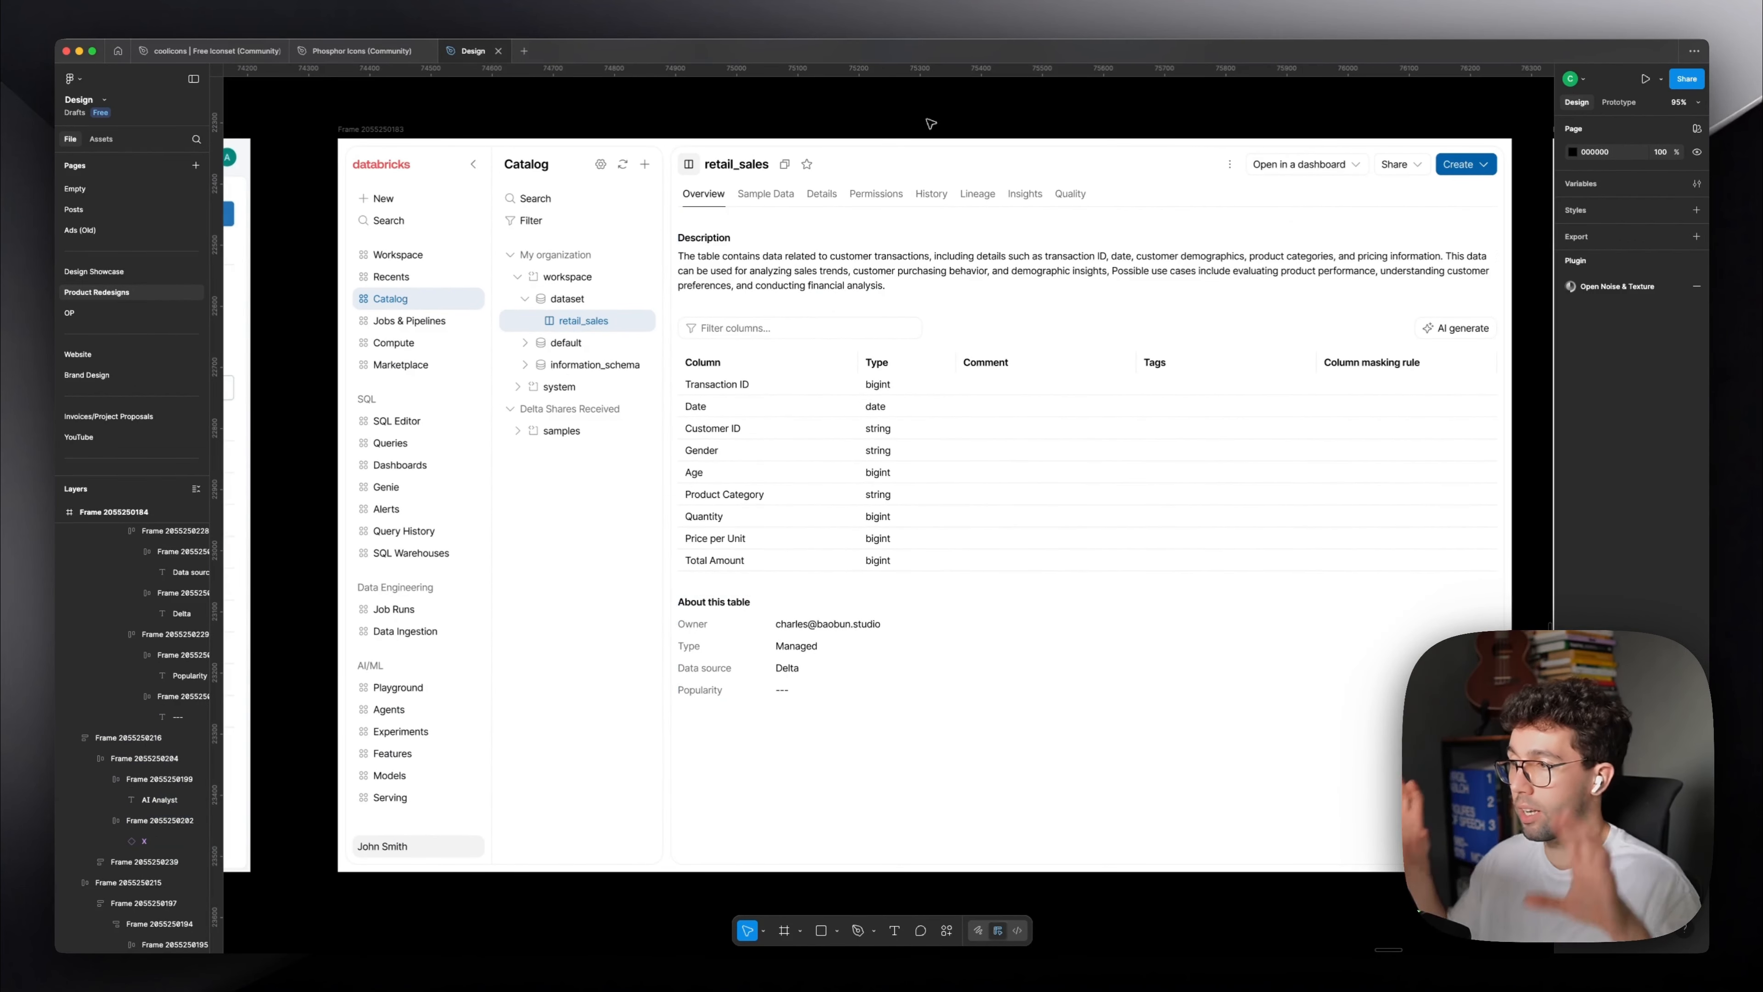
scroll(411, 130, right, 10)
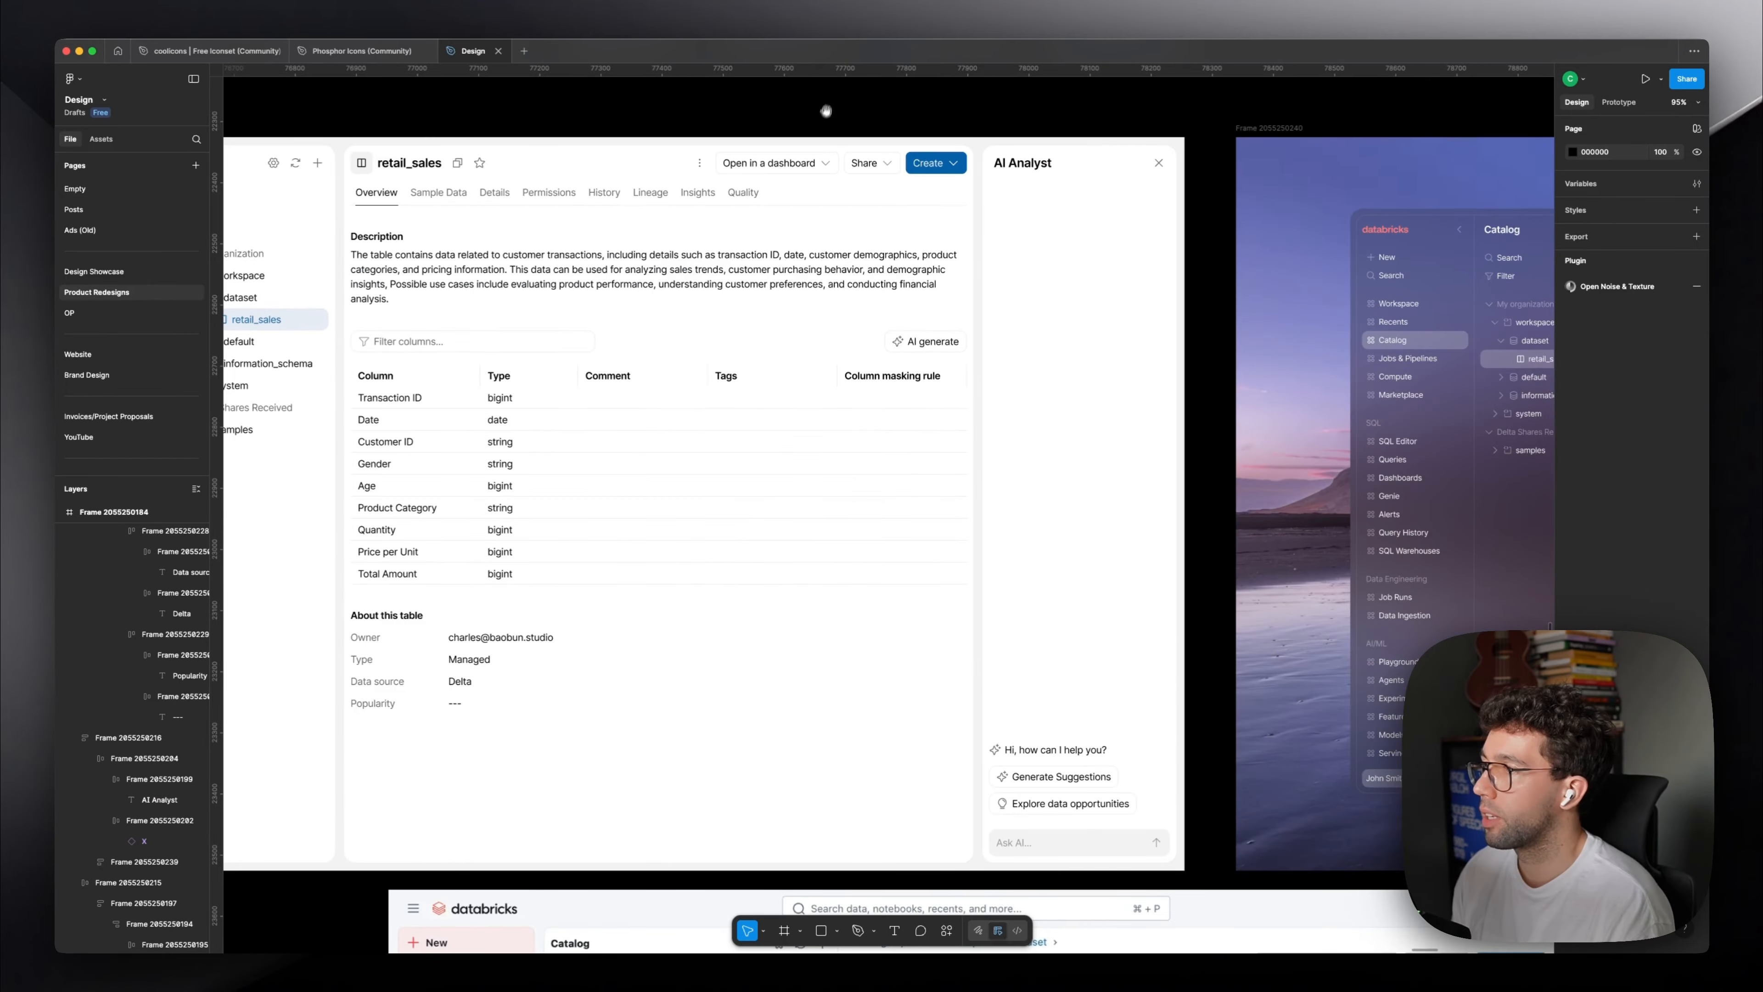
scroll(1270, 257, left, 4)
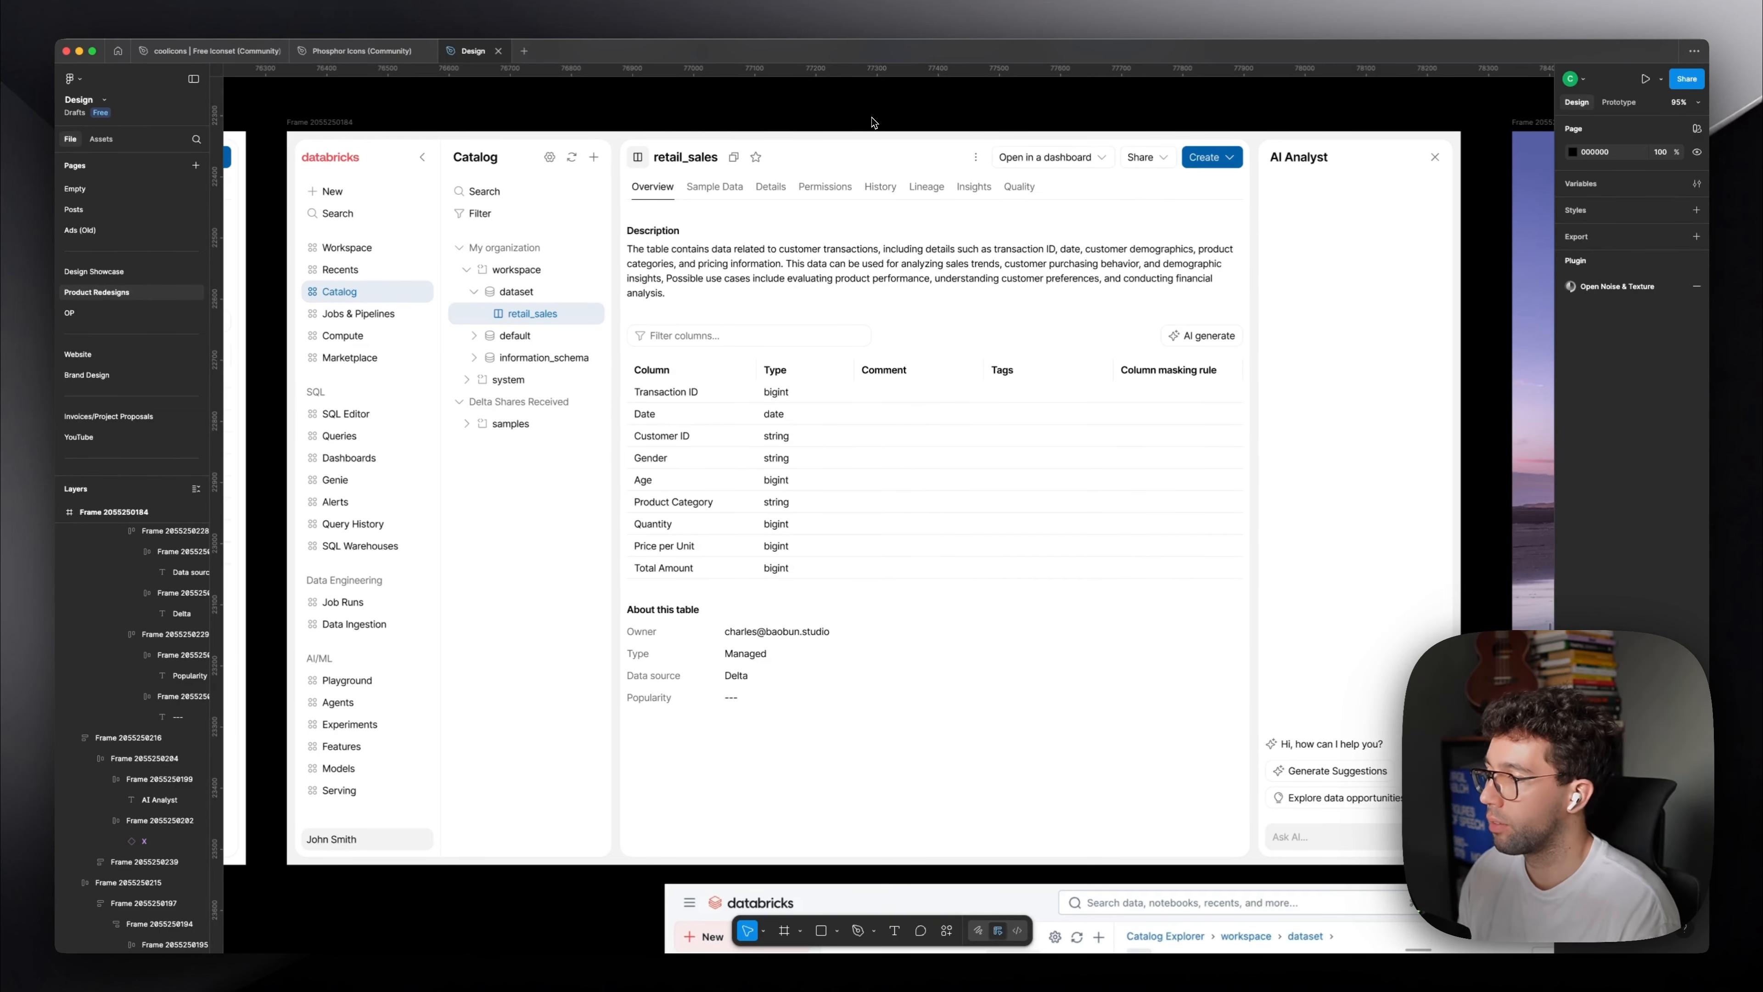
Examine the dark glass screen over the landscape photo, checking its screen frame and the outer frame, and clear the selection.
key(n)
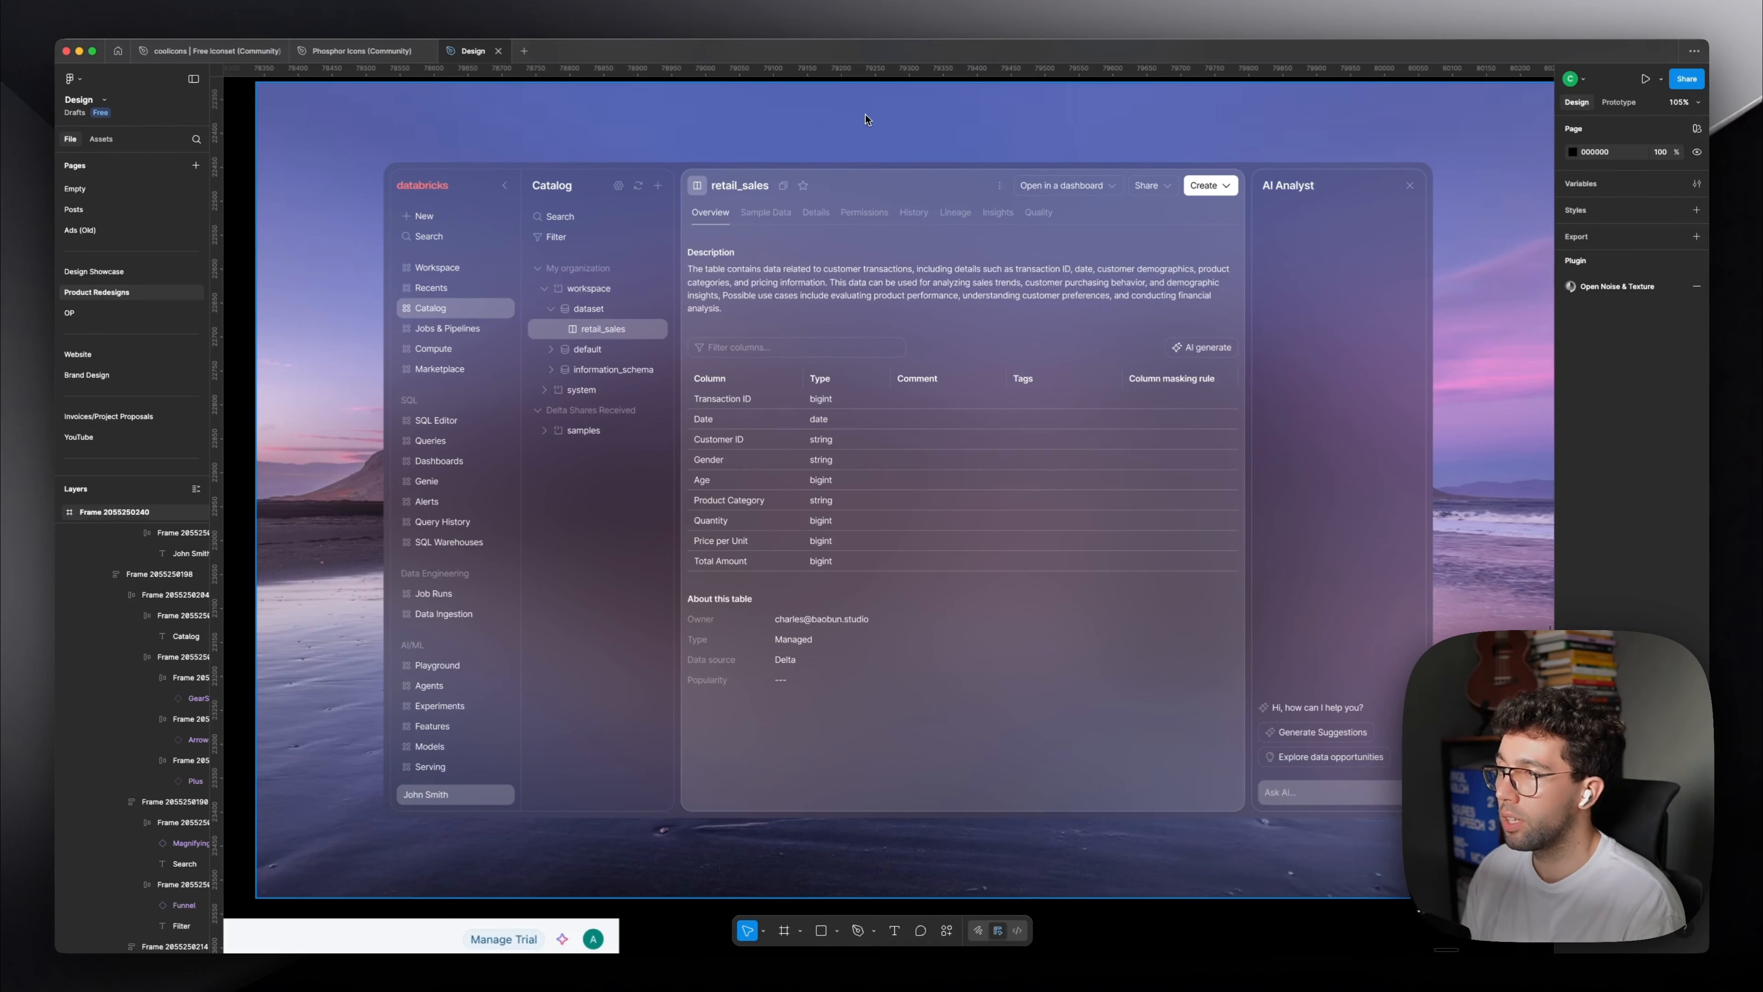
drag(913, 111, 941, 136)
scroll(906, 164, up, 1)
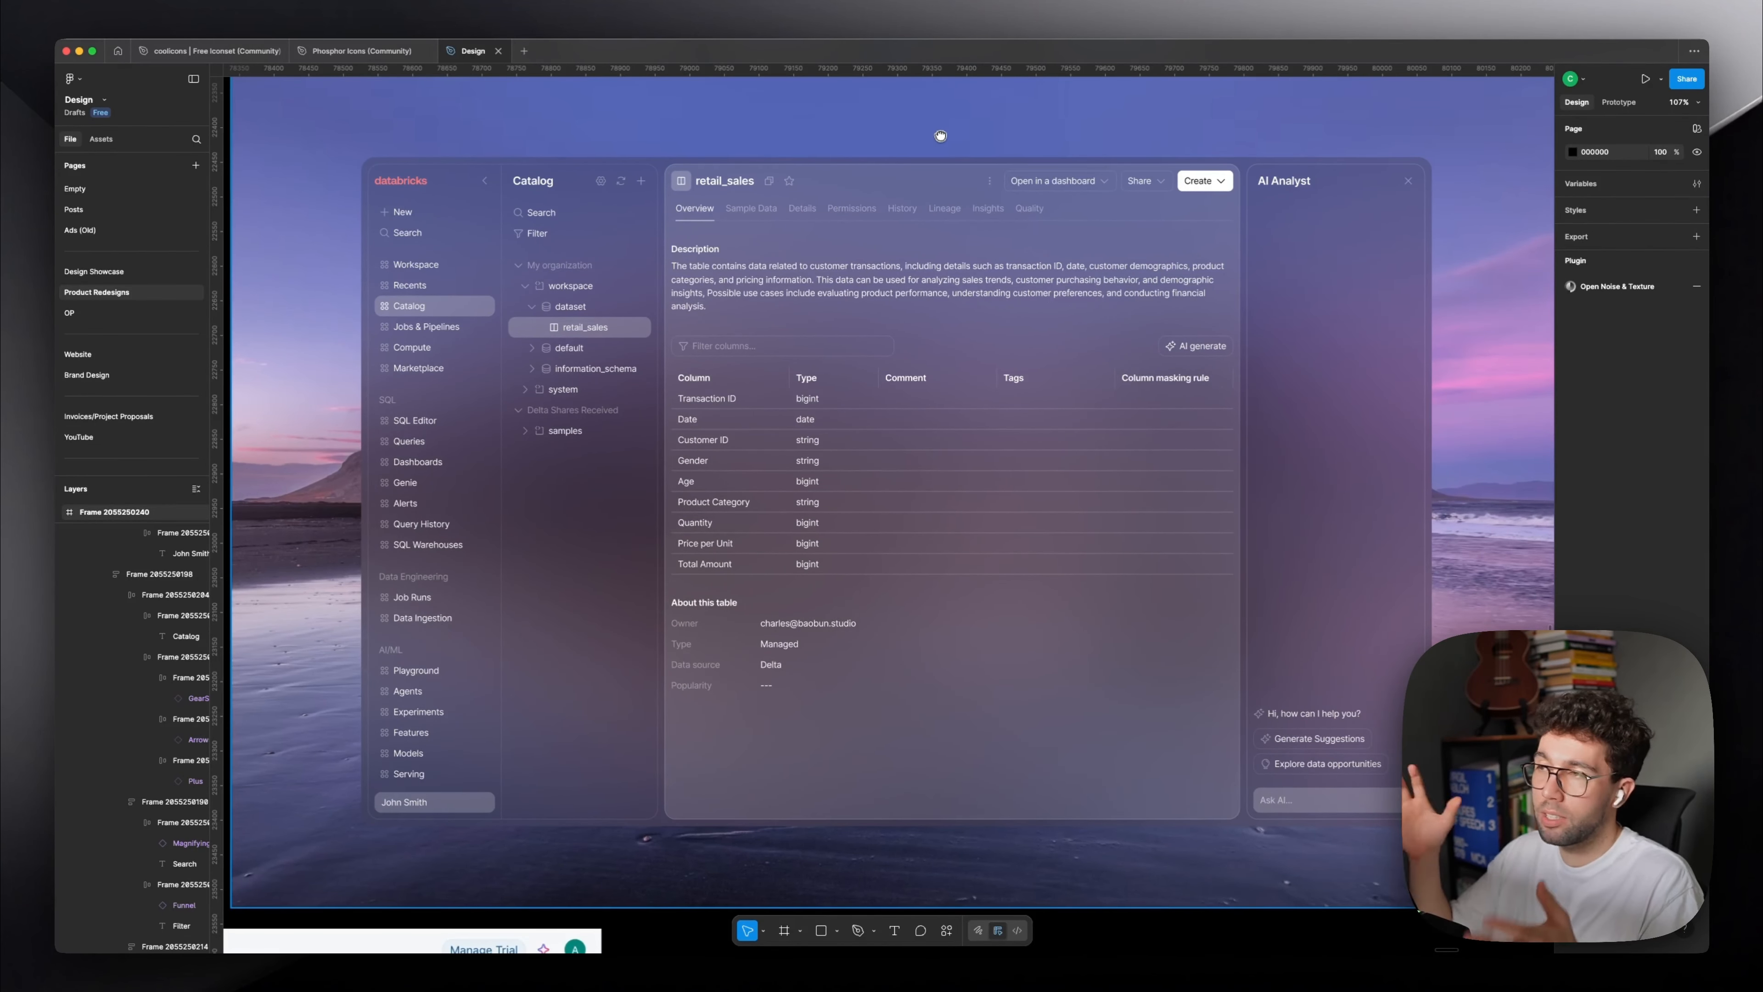
click(941, 161)
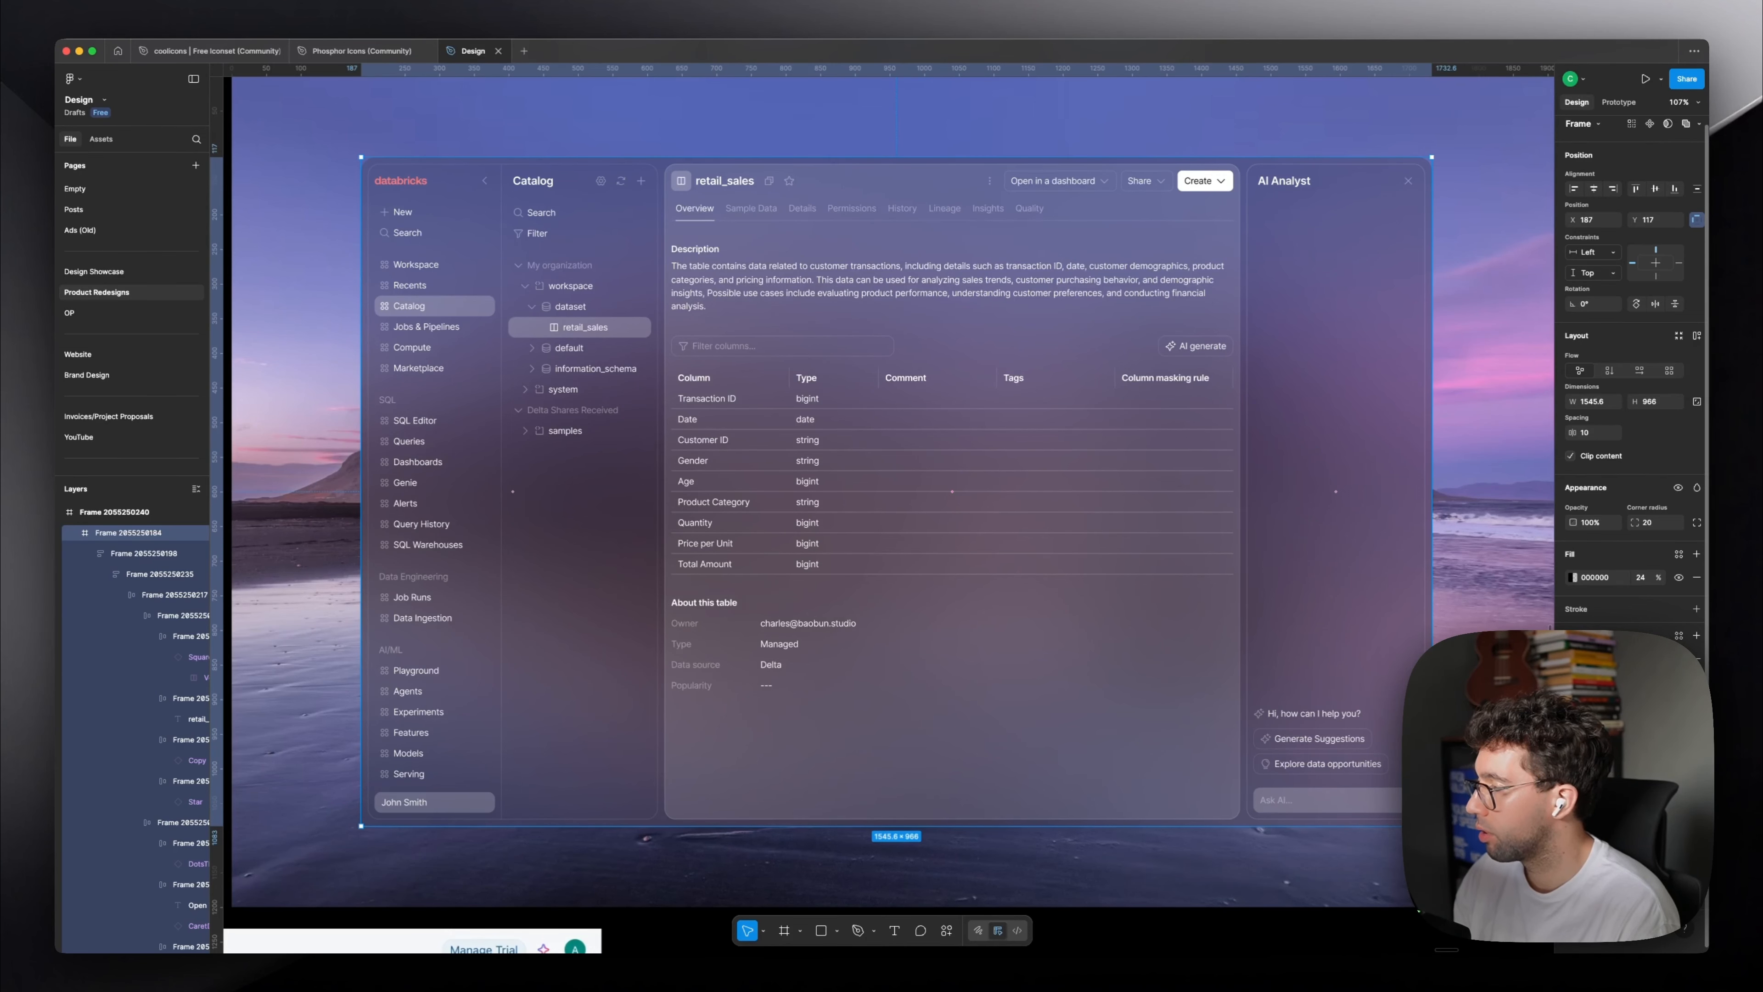
super+click(400, 181)
super+click(466, 120)
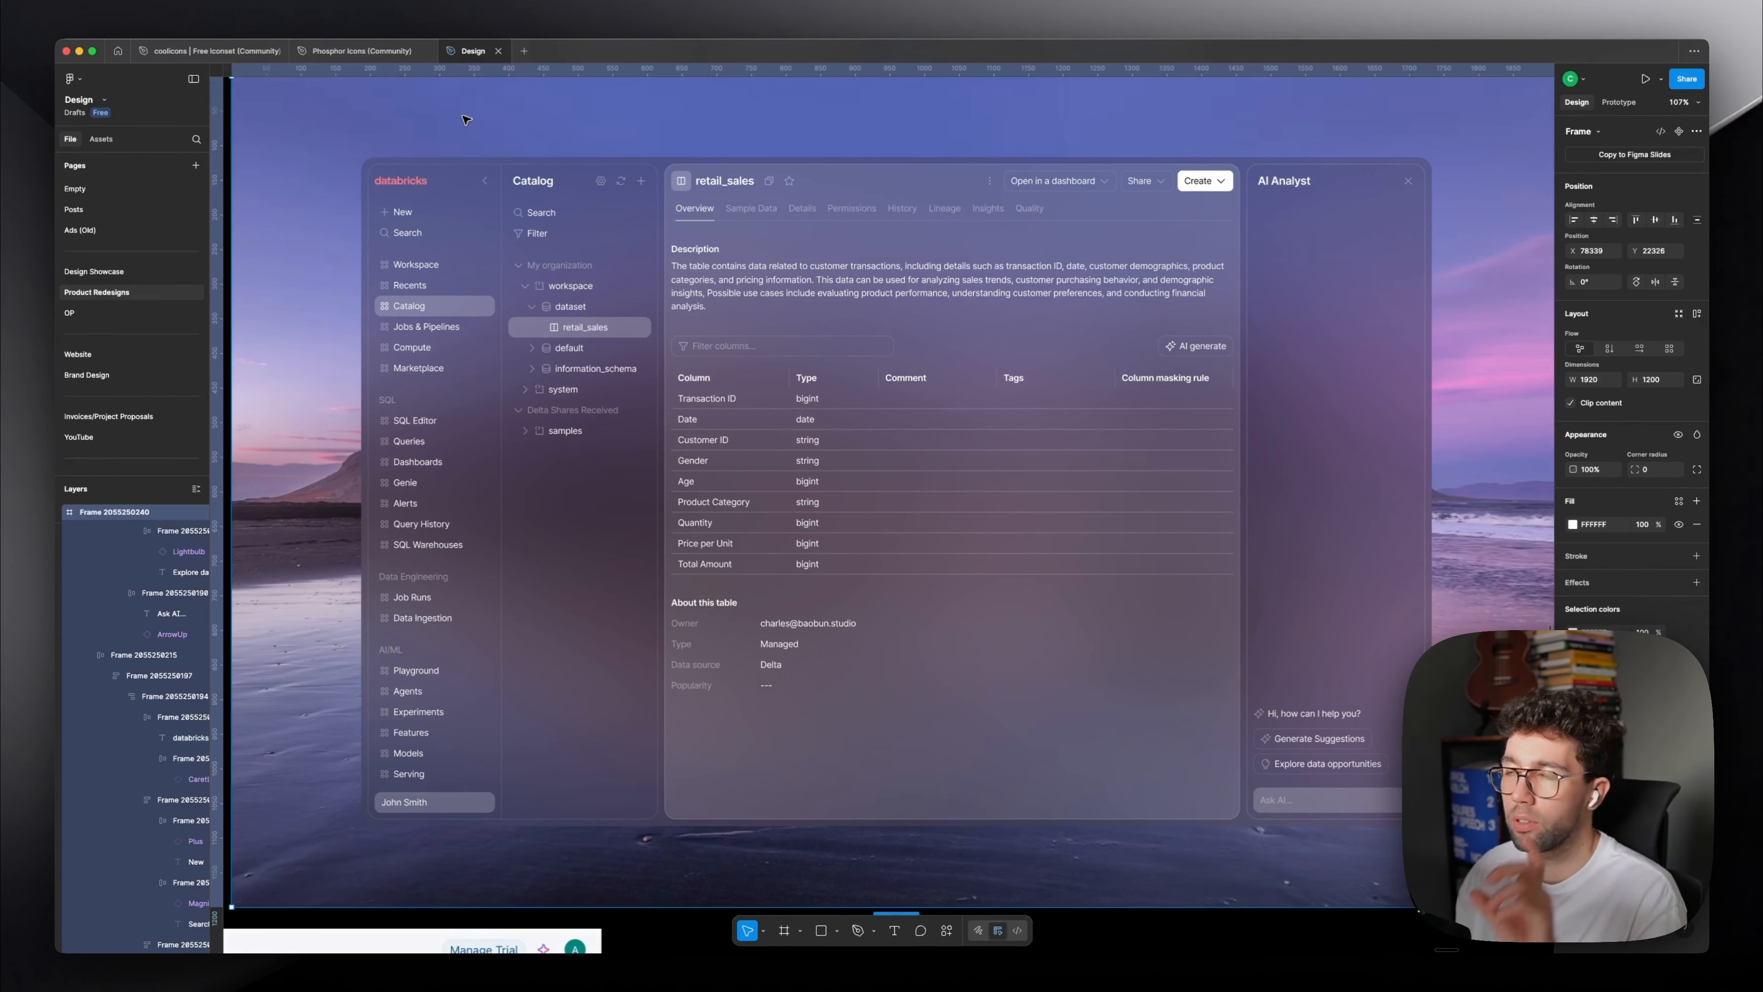
scroll(463, 125, up, 3)
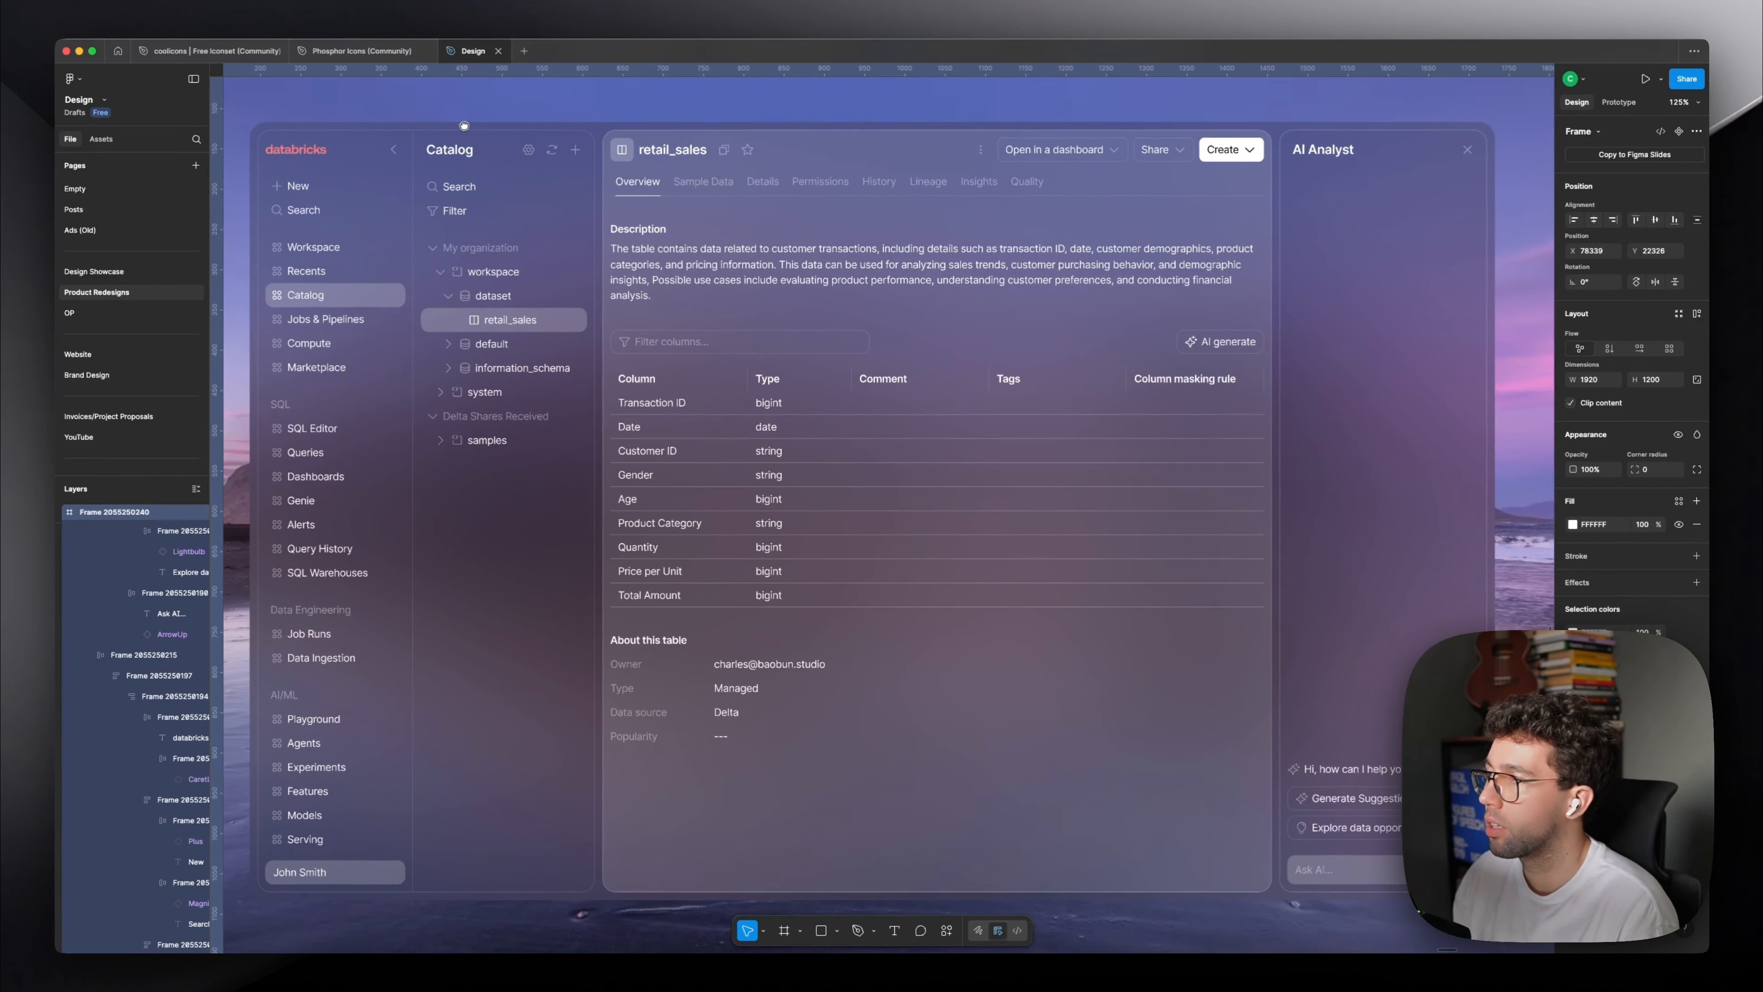
scroll(749, 108, down, 2)
click(779, 94)
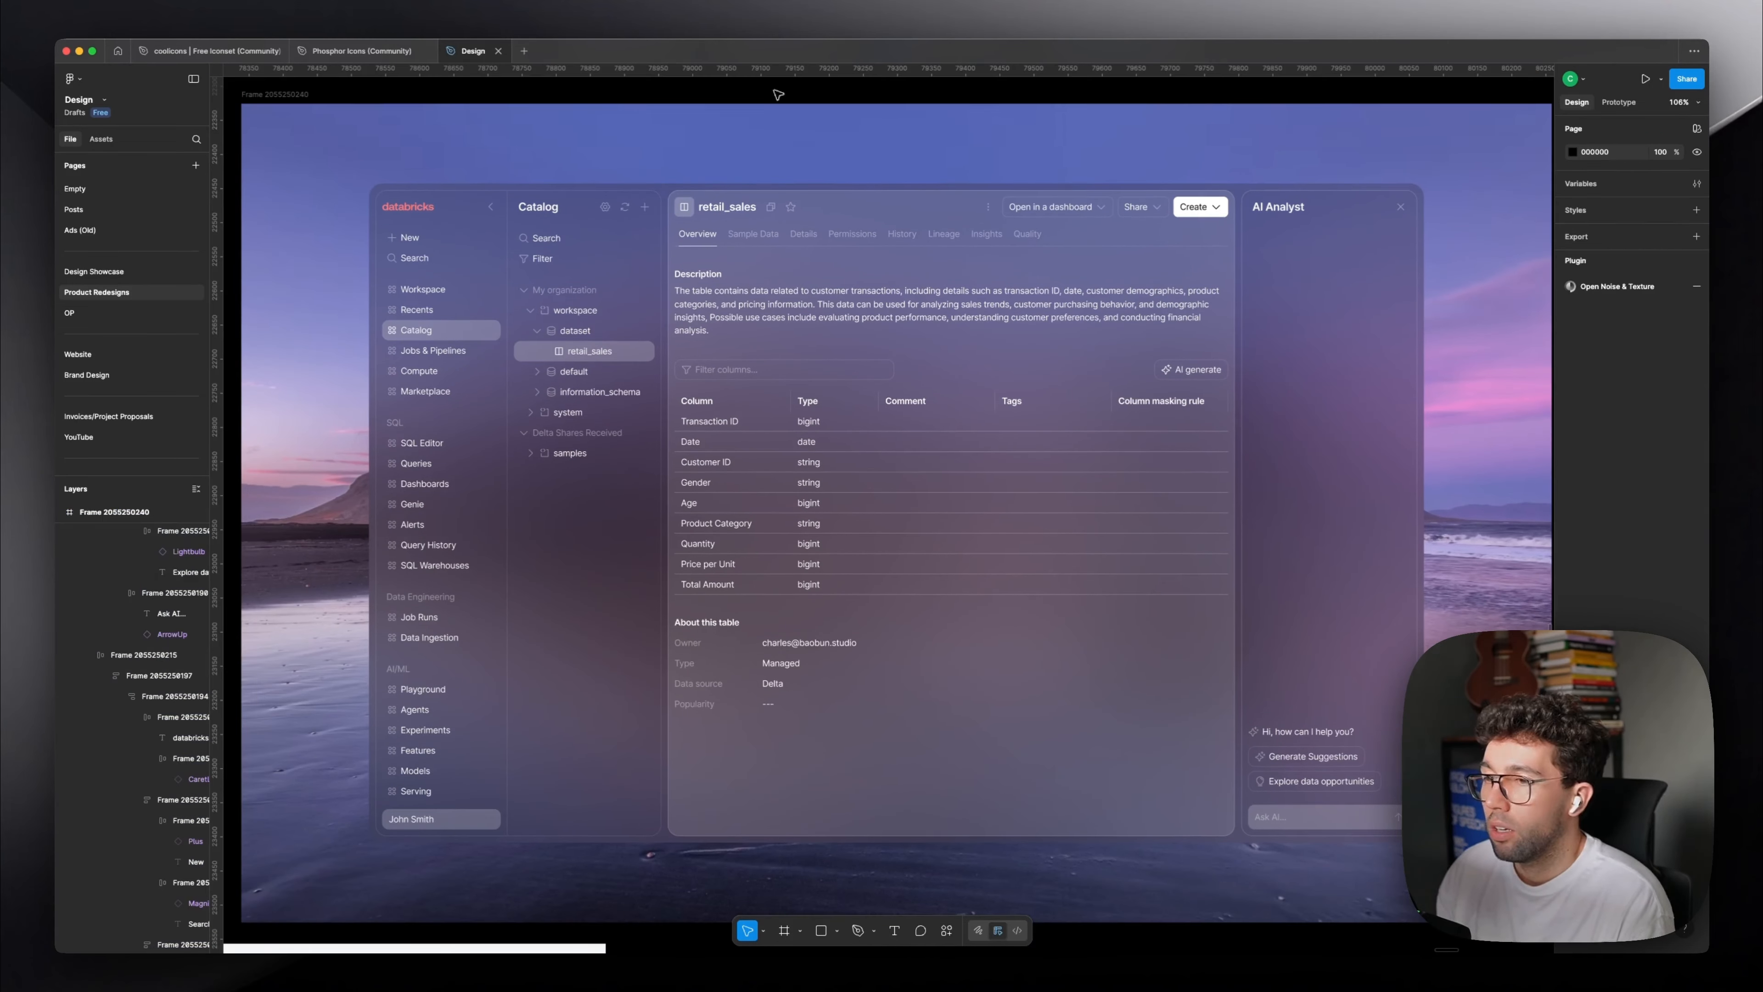